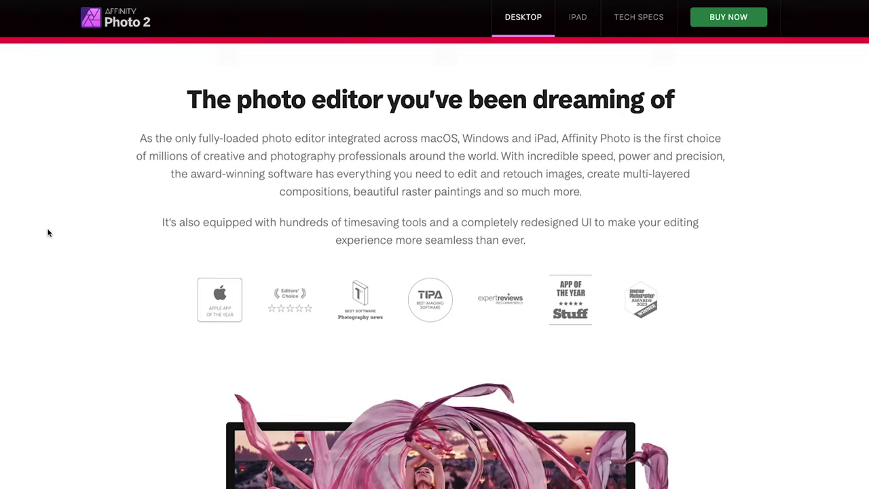
# Look through the Affinity Photo 2 product page, including its overview, purchase terms and feature sections.
pyautogui.scroll(-1, 48, 233)
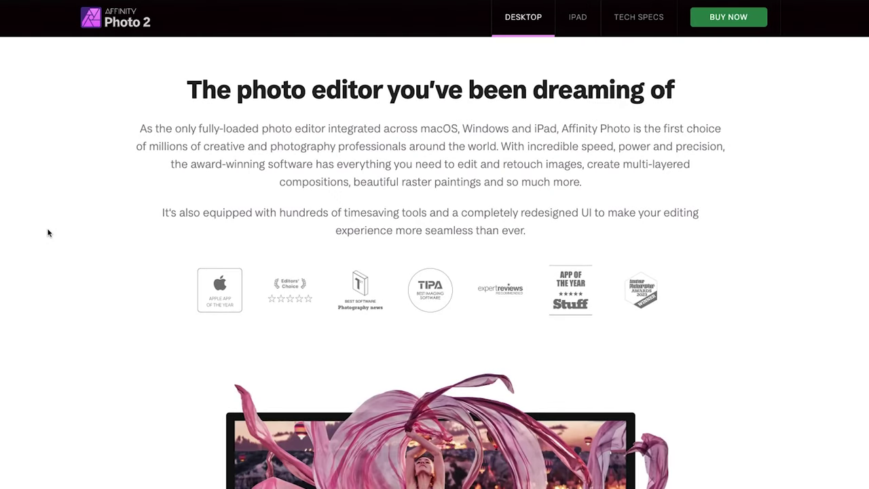
pyautogui.scroll(-5, 47, 233)
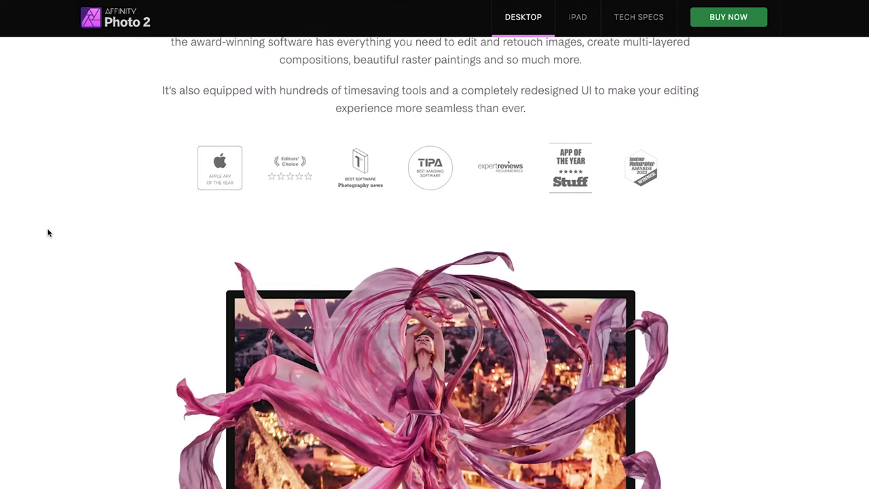
pyautogui.scroll(-9, 47, 233)
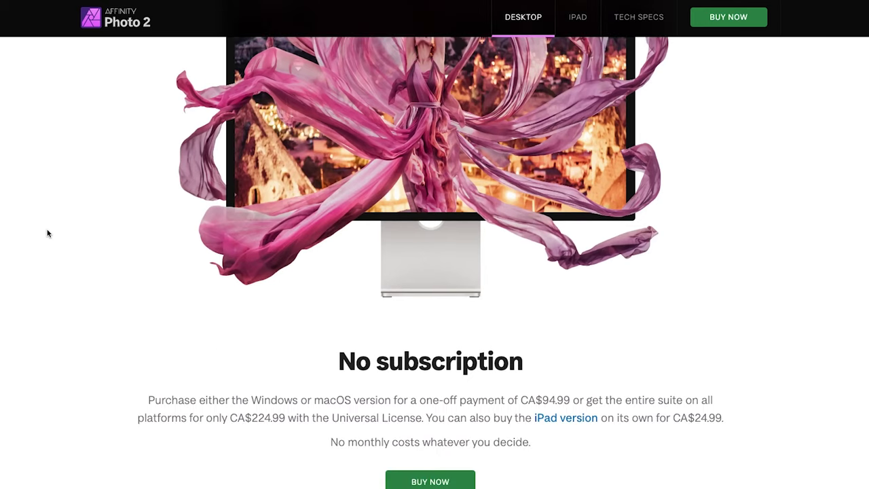
pyautogui.scroll(-5, 47, 233)
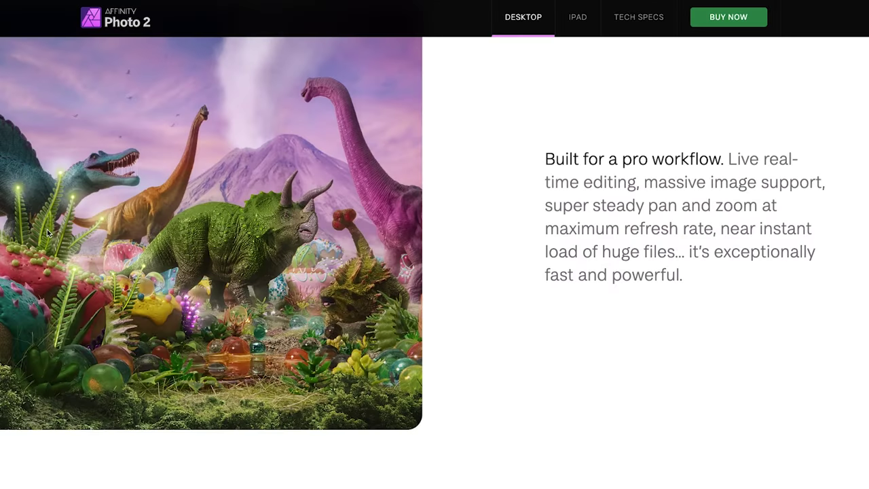
pyautogui.scroll(-7, 46, 229)
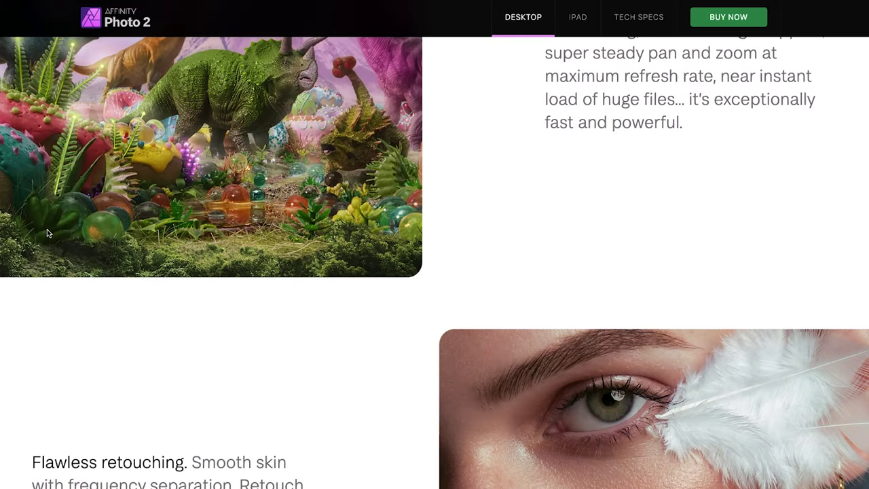
pyautogui.scroll(-15, 47, 233)
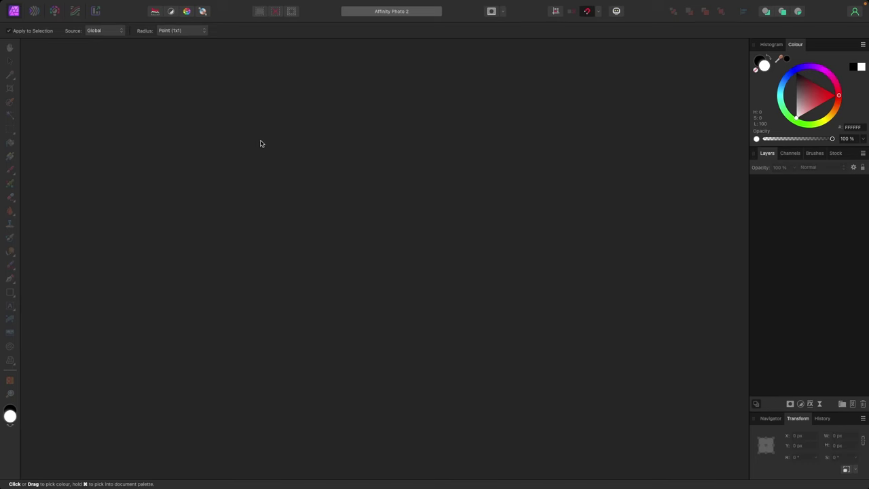
# Switch to Affinity Photo 2, start a new document and choose the FHD 1080p web preset.
pyautogui.click(84, 6)
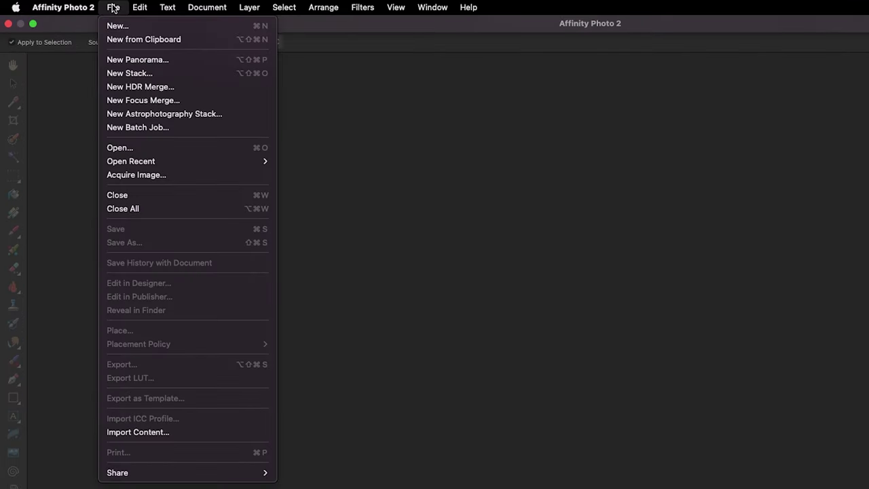
pyautogui.click(165, 28)
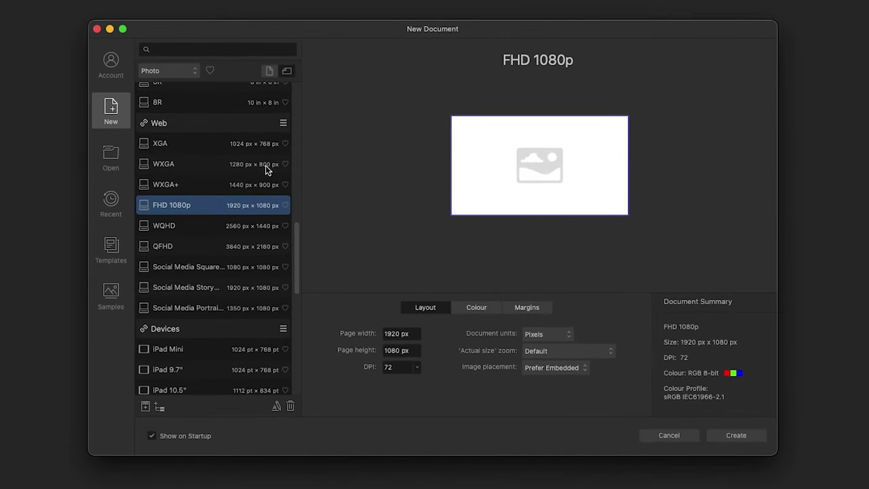
pyautogui.scroll(3, 299, 234)
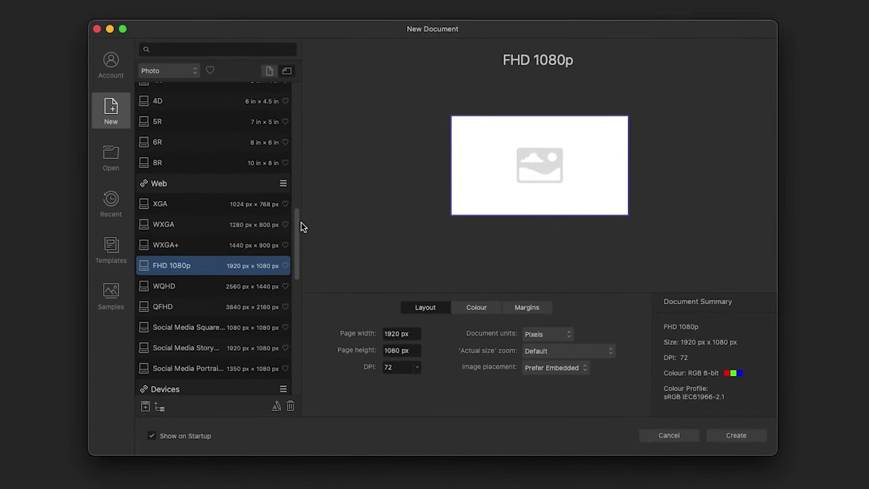
pyautogui.click(202, 244)
pyautogui.click(201, 263)
pyautogui.click(203, 249)
pyautogui.click(201, 264)
# Try the portrait orientation for the FHD 1080p page and switch back to landscape.
pyautogui.click(269, 75)
pyautogui.click(286, 74)
pyautogui.click(268, 73)
pyautogui.click(286, 76)
pyautogui.click(270, 73)
pyautogui.click(286, 77)
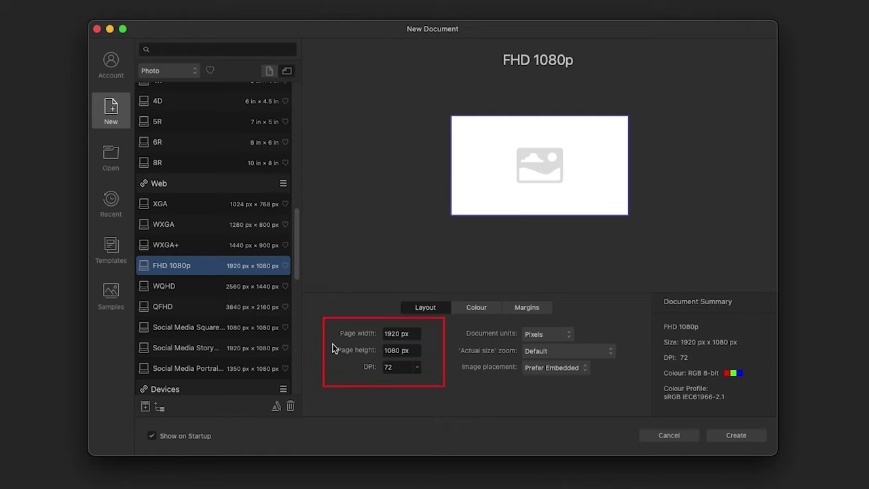
# Set the new document's page width to 2000 px and its page height to 4000 px.
pyautogui.click(405, 333)
pyautogui.write('2000')
pyautogui.click(414, 350)
pyautogui.write('4000')
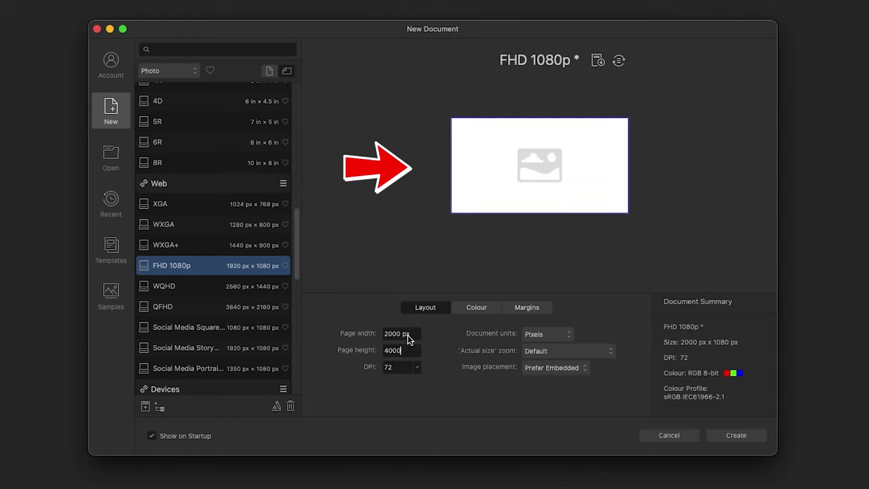
pyautogui.press('Return')
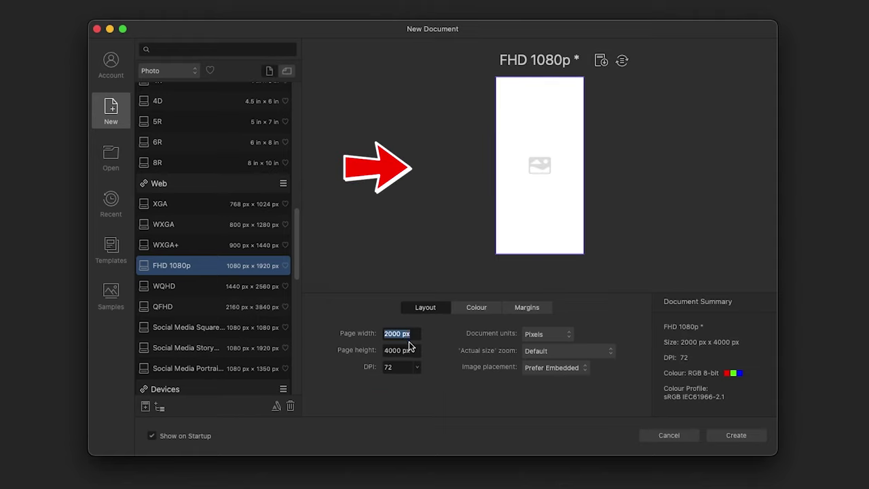
# Check the page dimension fields and the available document units, keeping Pixels selected.
pyautogui.click(412, 349)
pyautogui.click(415, 335)
pyautogui.click(415, 350)
pyautogui.click(564, 335)
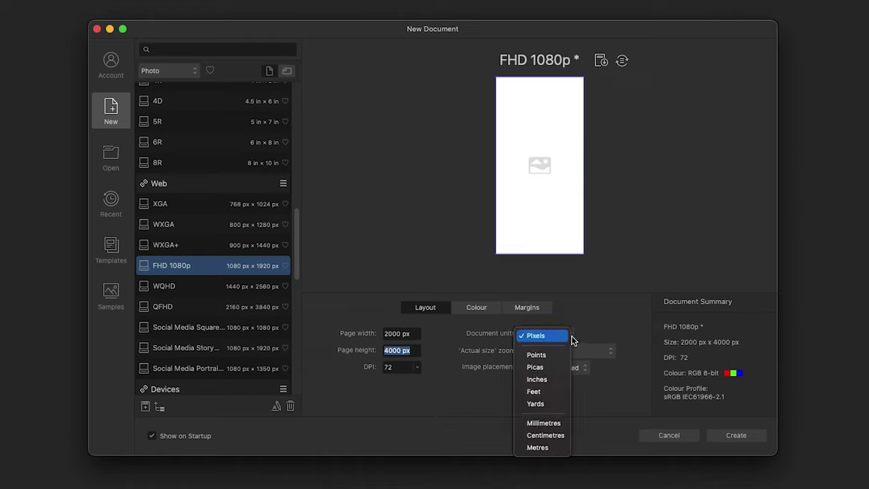
pyautogui.click(567, 335)
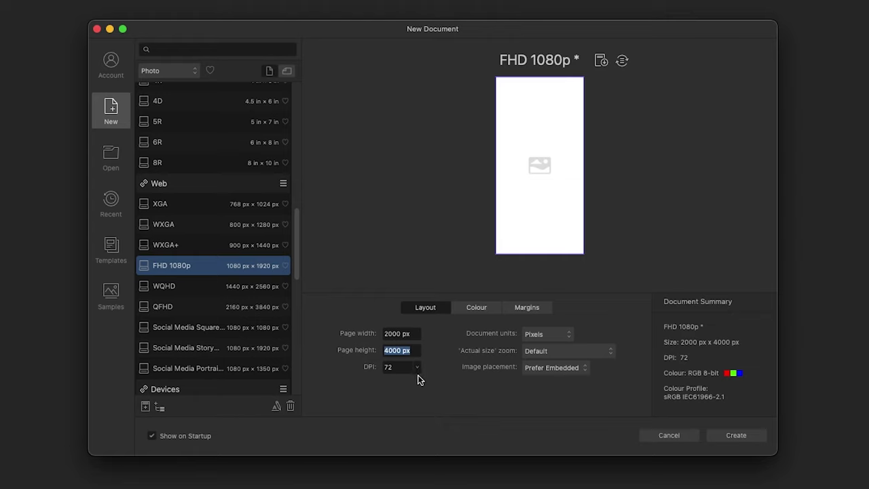
# Try the transparent background, turn it off again, and check the margin settings before returning to the layout settings.
pyautogui.click(473, 312)
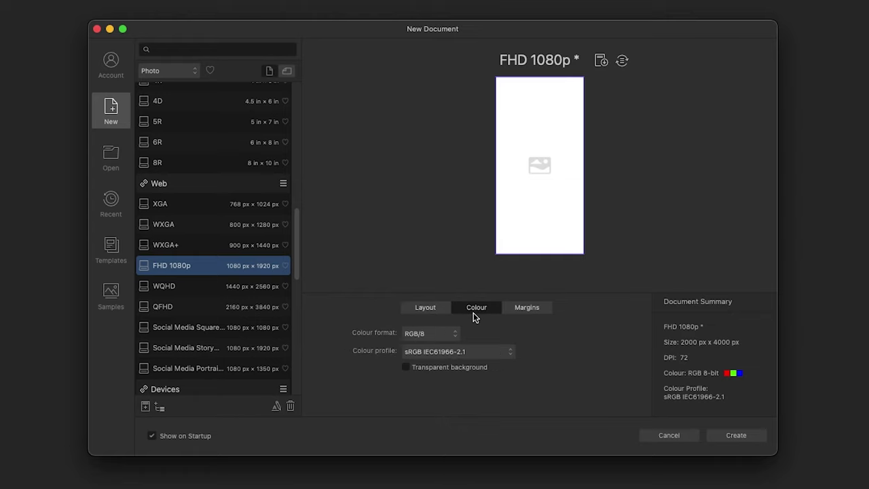
pyautogui.click(438, 370)
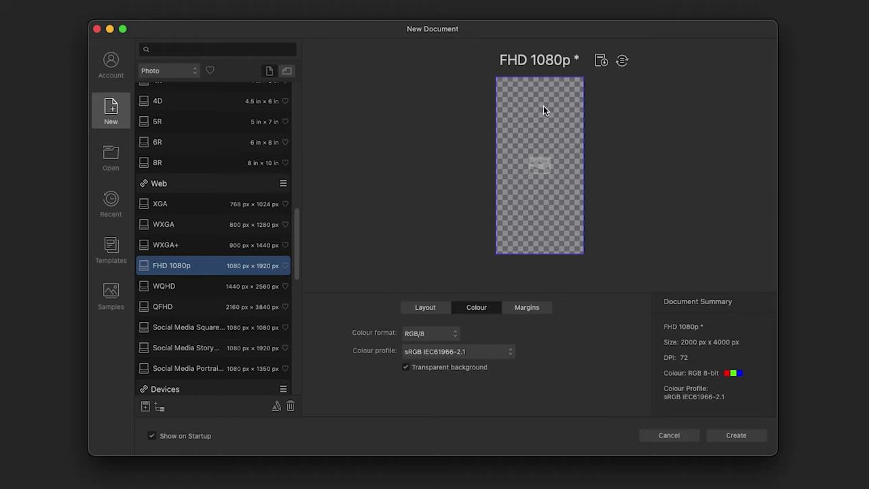
pyautogui.click(428, 370)
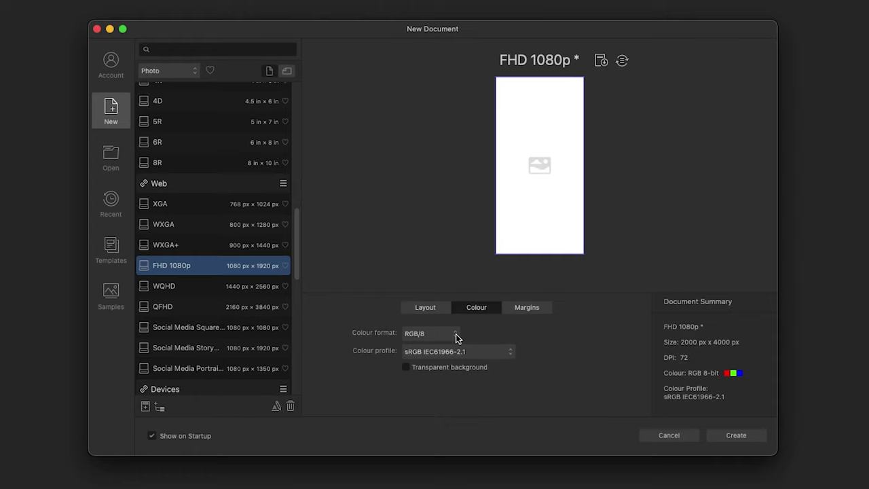
pyautogui.click(513, 309)
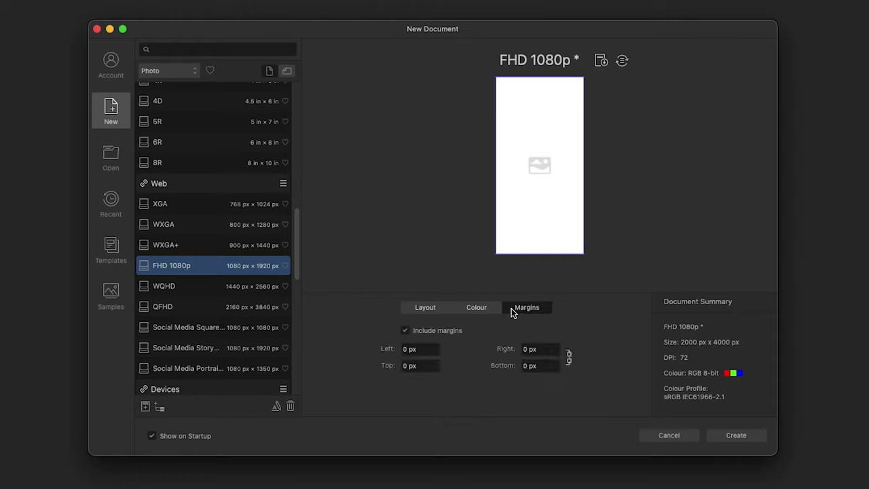
pyautogui.click(423, 309)
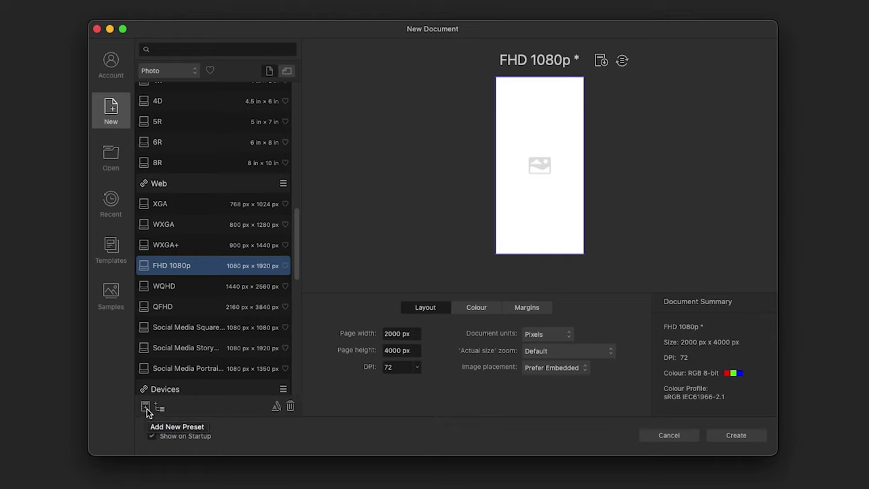
# Reapply the FHD 1080p preset in landscape orientation and create the document.
pyautogui.click(201, 263)
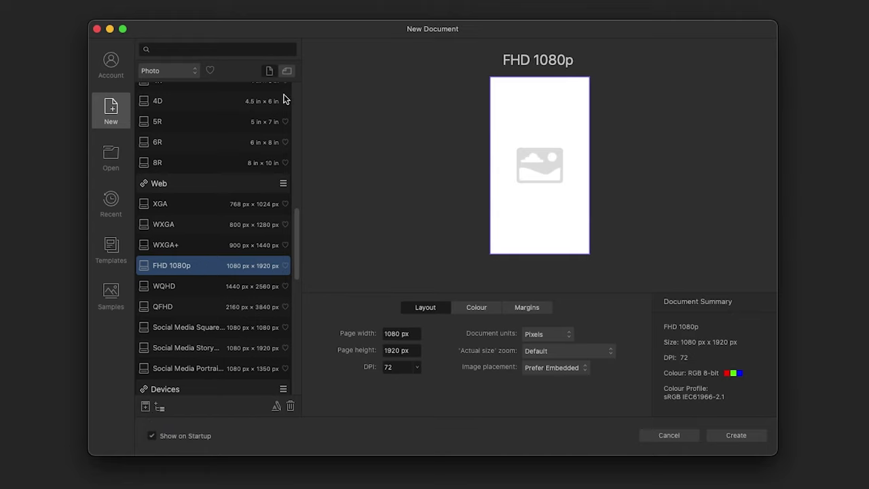
pyautogui.click(287, 72)
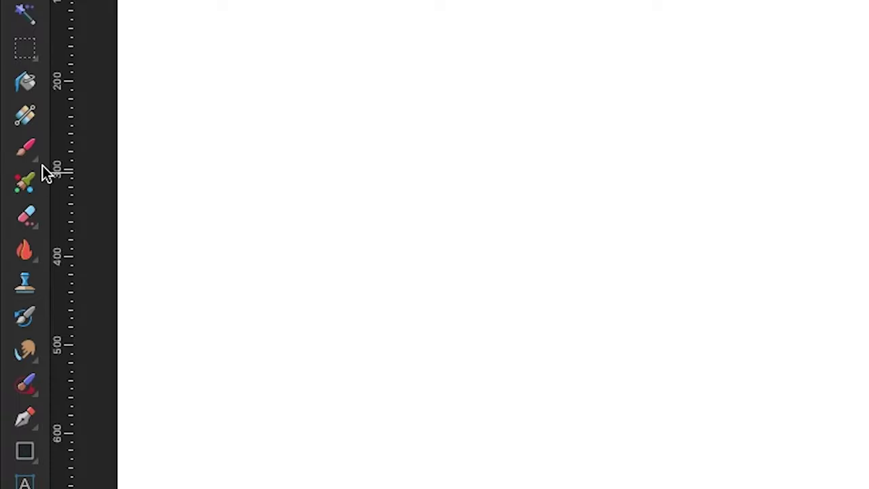
# Show the tools grouped under the Paint Brush Tool, then return to the Move Tool.
pyautogui.click(38, 164)
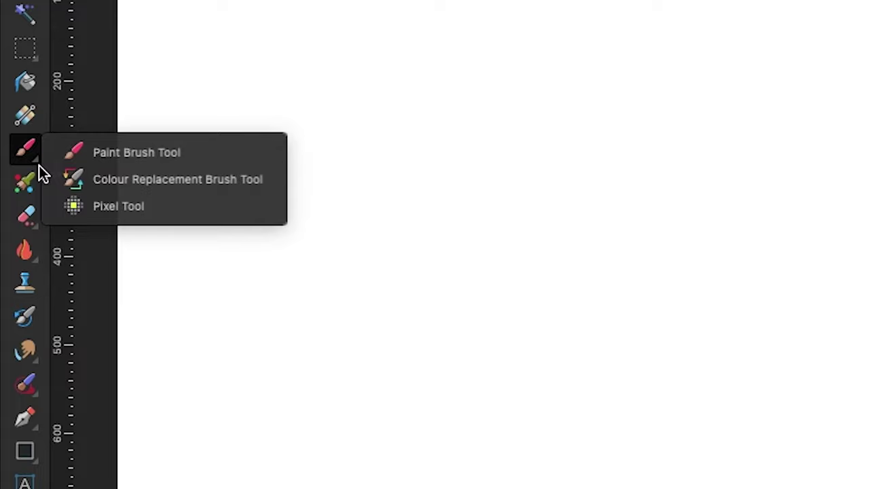
pyautogui.click(39, 165)
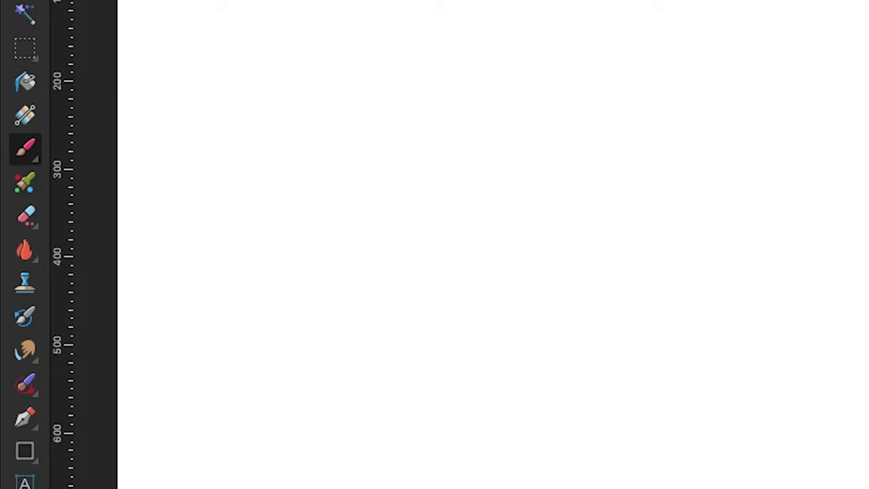
pyautogui.press('v')
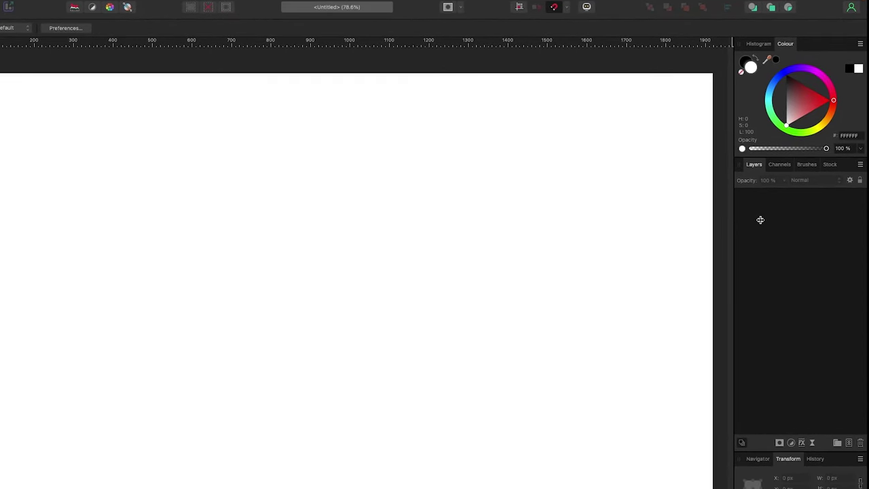
# View the Channels and Brushes panels, then return to the Layers panel.
pyautogui.click(778, 165)
pyautogui.click(807, 164)
pyautogui.click(757, 165)
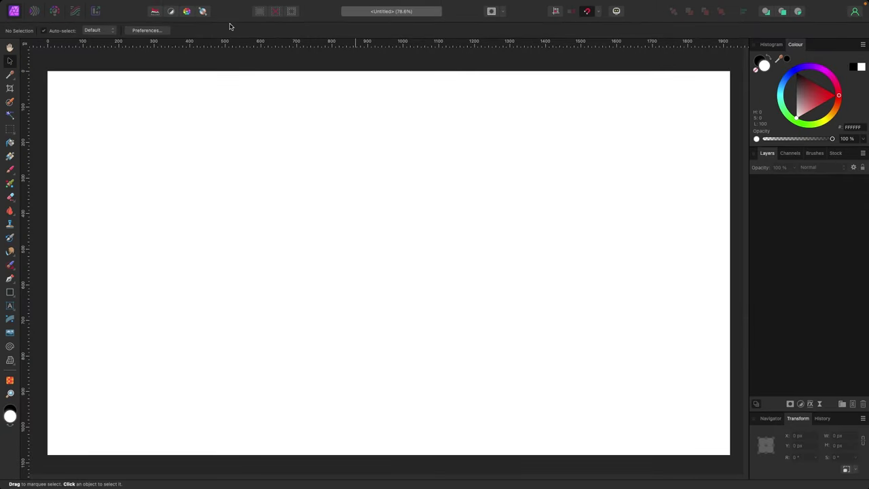
# Compare the context options of the Colour Picker, Crop and Selection Brush tools.
pyautogui.click(10, 76)
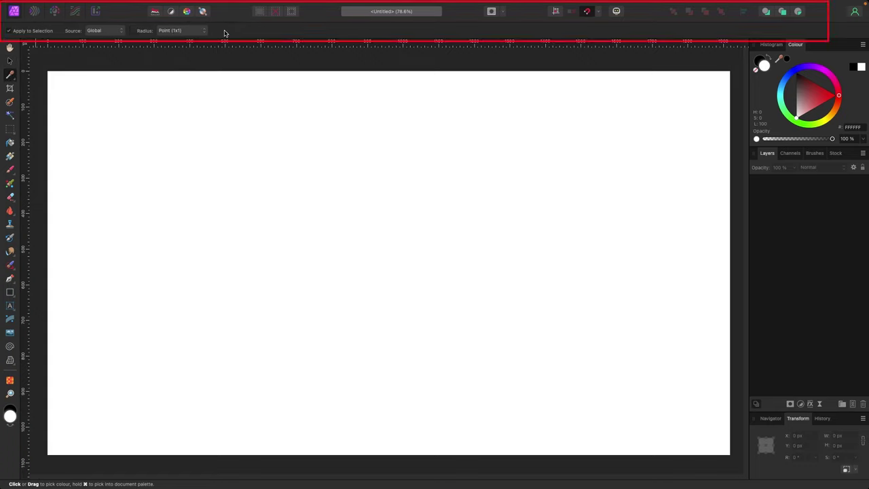
pyautogui.click(9, 89)
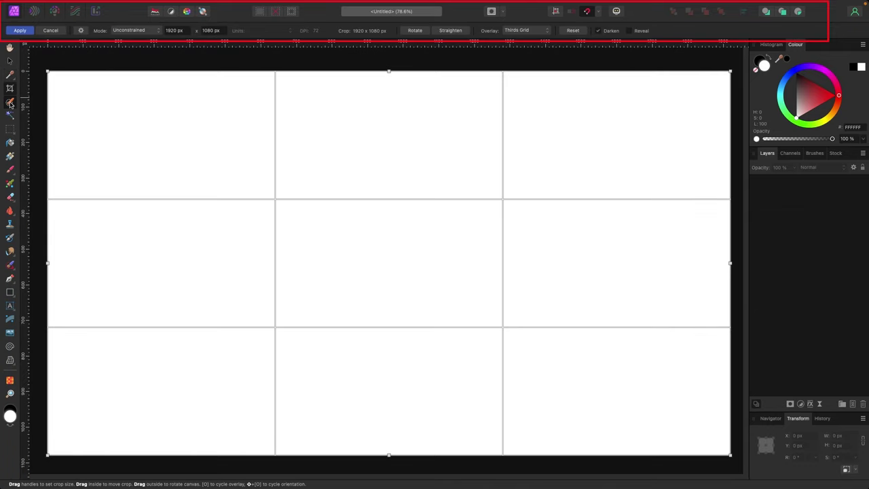
pyautogui.click(10, 104)
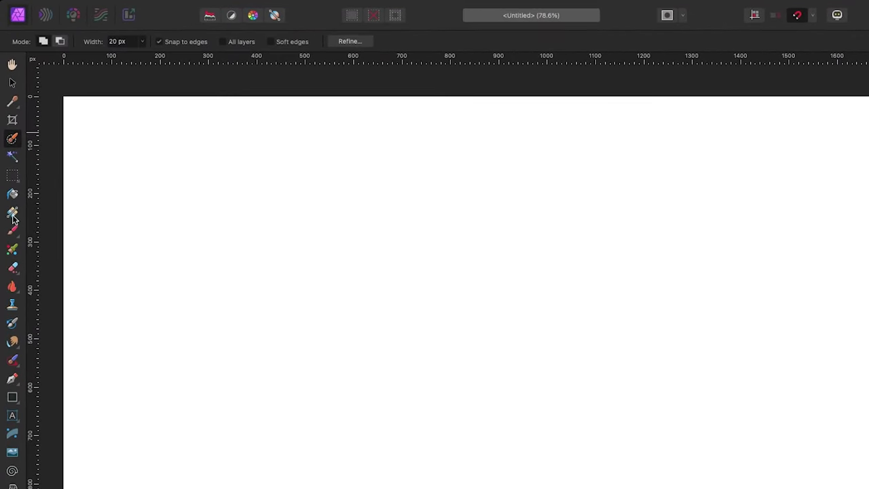
# Activate the Paint Brush Tool, try a brush width of 460 px, and reduce it to 48 px.
pyautogui.click(12, 232)
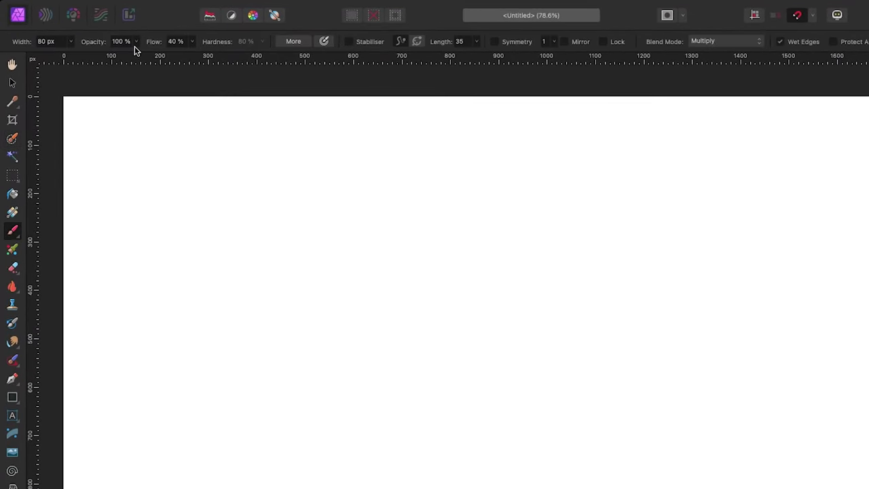
pyautogui.click(70, 42)
pyautogui.moveTo(72, 54); pyautogui.dragTo(105, 60)
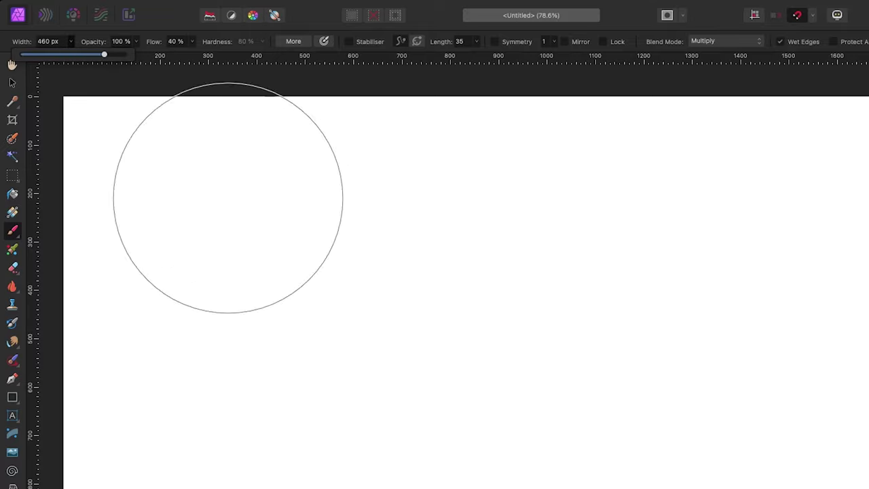
pyautogui.moveTo(104, 55); pyautogui.dragTo(66, 55)
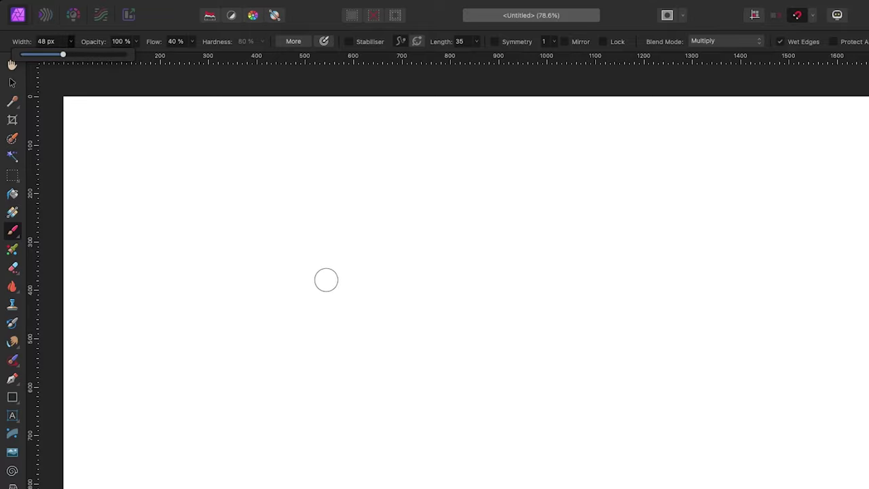
# Compare the context options of the Move Tool and Colour Picker Tool, leaving the Move Tool active.
pyautogui.click(12, 85)
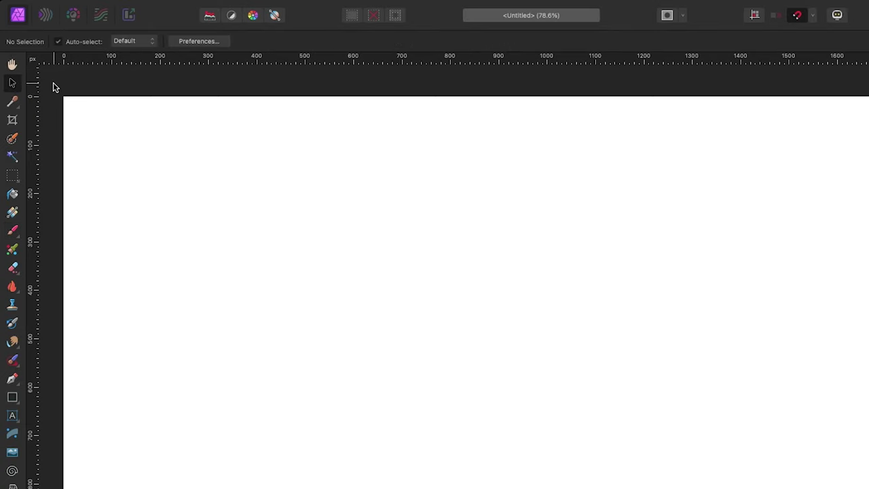
pyautogui.click(12, 100)
pyautogui.click(13, 82)
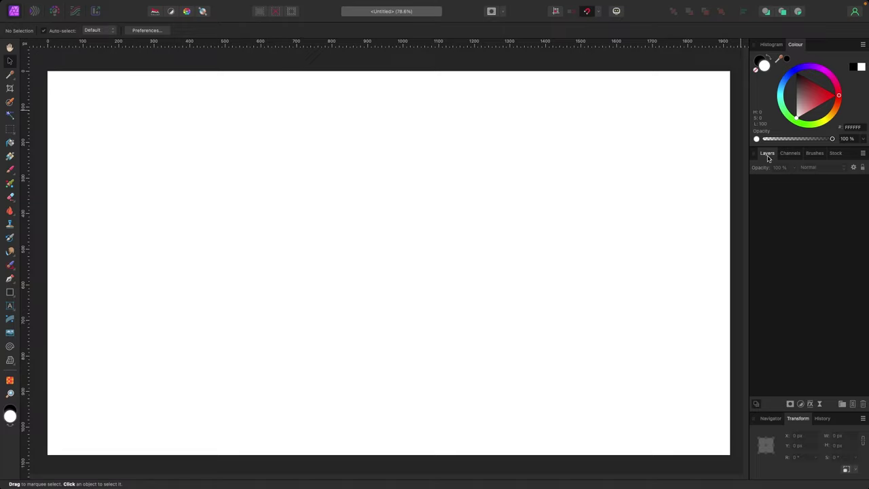
# Detach the Layers panel from its dock and float it over the right half of the canvas.
pyautogui.moveTo(767, 158)
pyautogui.mouseDown()
pyautogui.moveTo(441, 132)
pyautogui.moveTo(161, 124)
pyautogui.moveTo(101, 83)
pyautogui.moveTo(712, 103)
pyautogui.moveTo(629, 87)
pyautogui.moveTo(517, 113)
pyautogui.moveTo(442, 114)
pyautogui.moveTo(483, 106)
pyautogui.mouseUp()
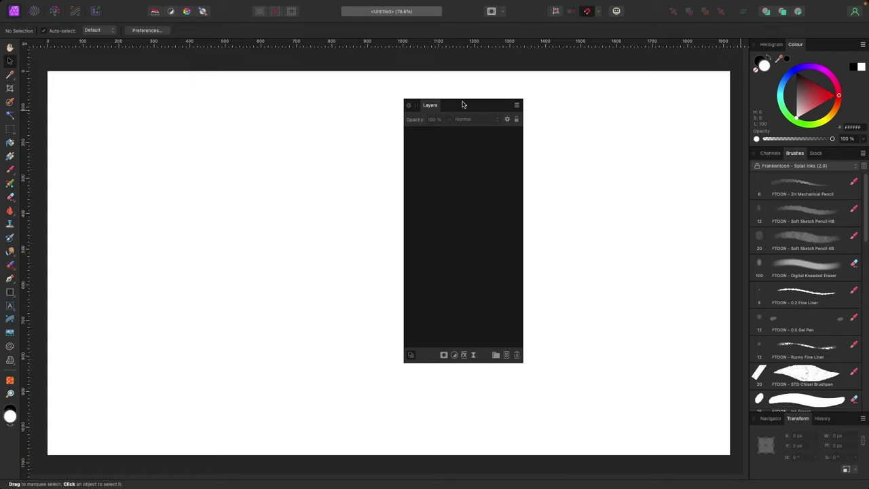
pyautogui.moveTo(491, 105); pyautogui.dragTo(524, 99)
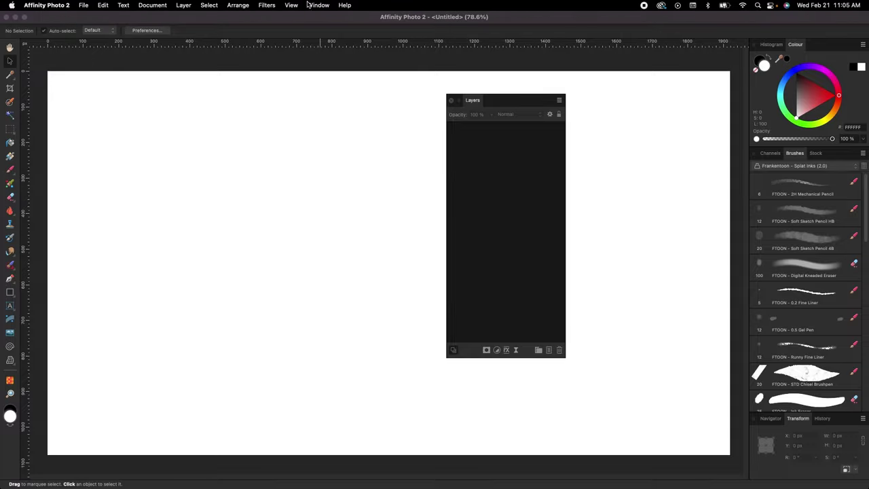
# Reset the studio so all panels return to their default docked layout.
pyautogui.click(309, 5)
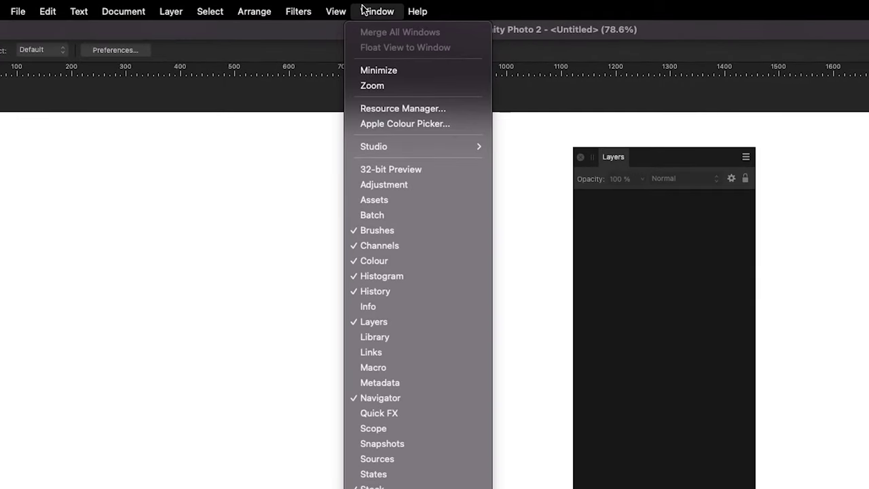
pyautogui.moveTo(409, 147)
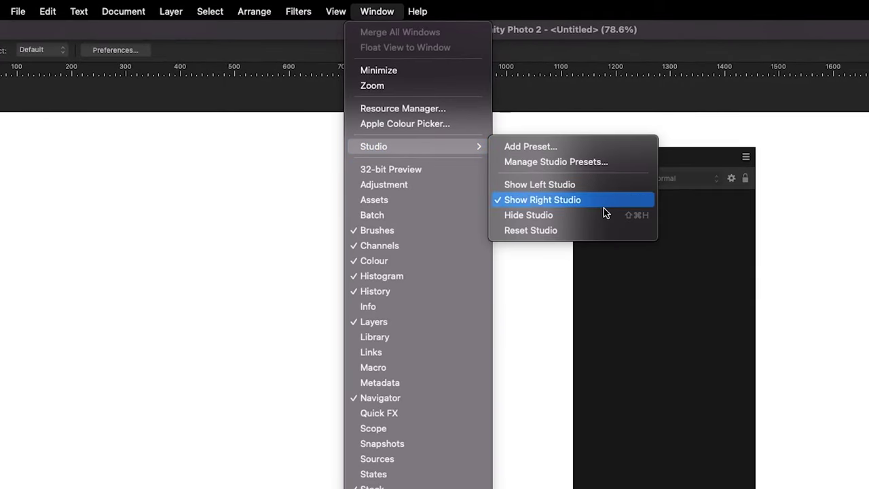
pyautogui.click(568, 231)
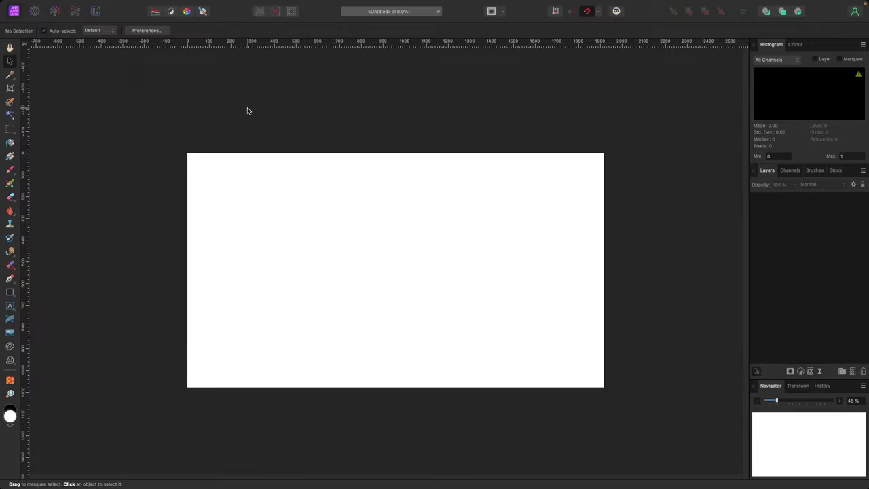
# Place photo.jpg on the page, sized to the full page height from the page's upper-left corner.
pyautogui.click(85, 5)
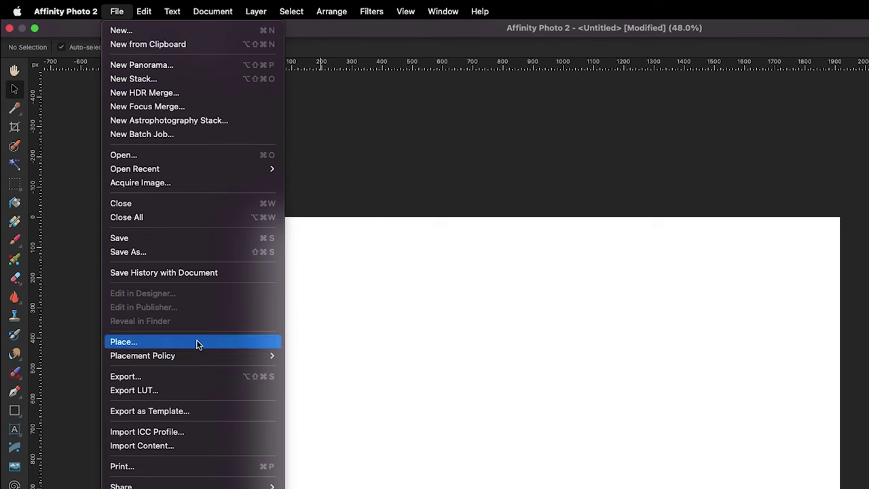
pyautogui.click(197, 340)
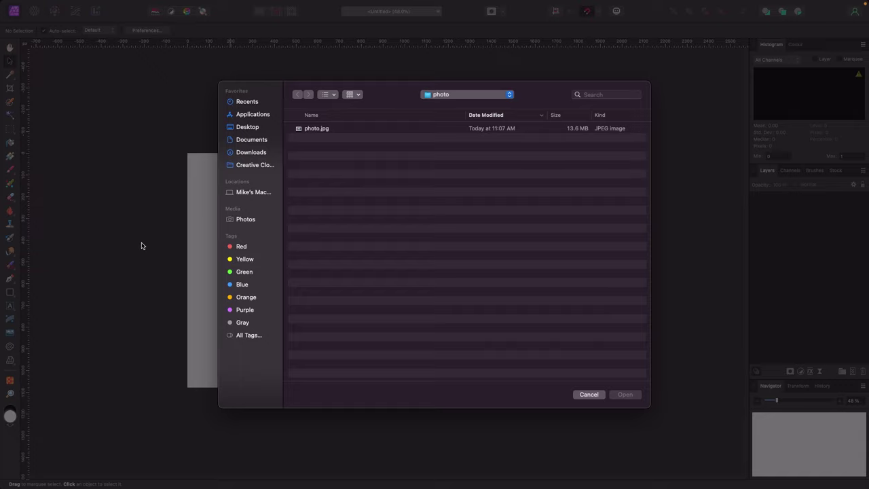
pyautogui.click(340, 128)
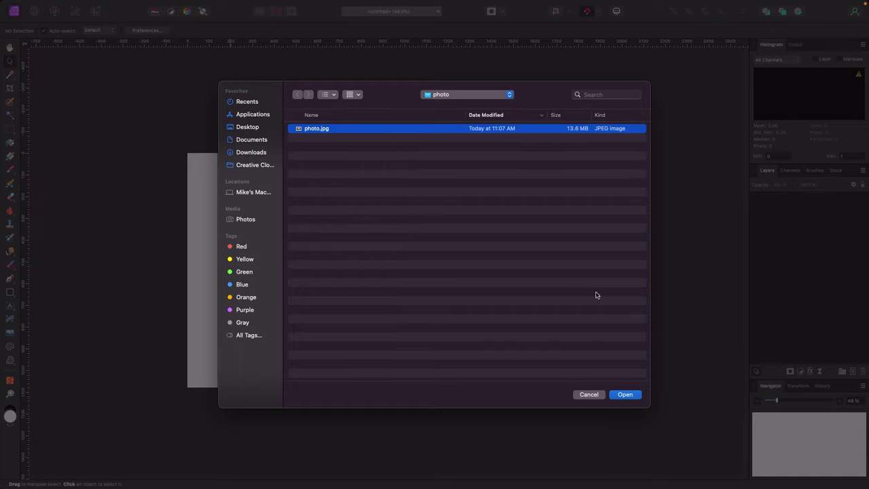
pyautogui.click(637, 395)
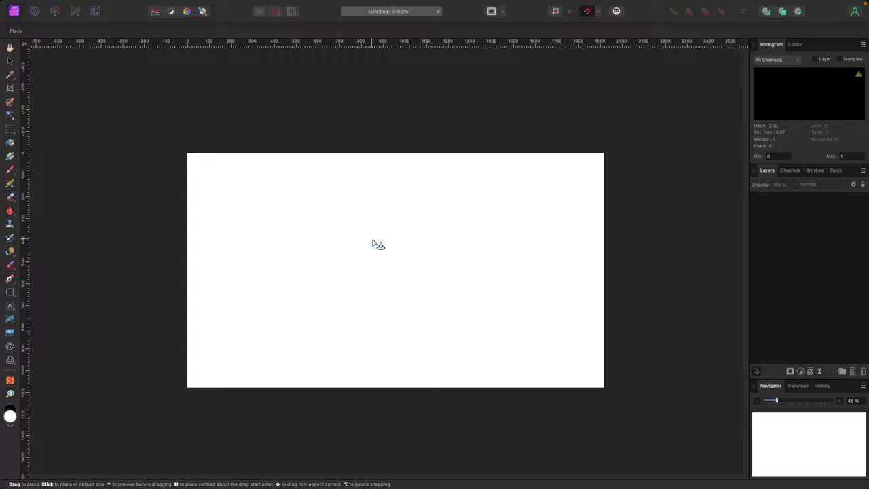
pyautogui.moveTo(188, 154); pyautogui.dragTo(565, 346)
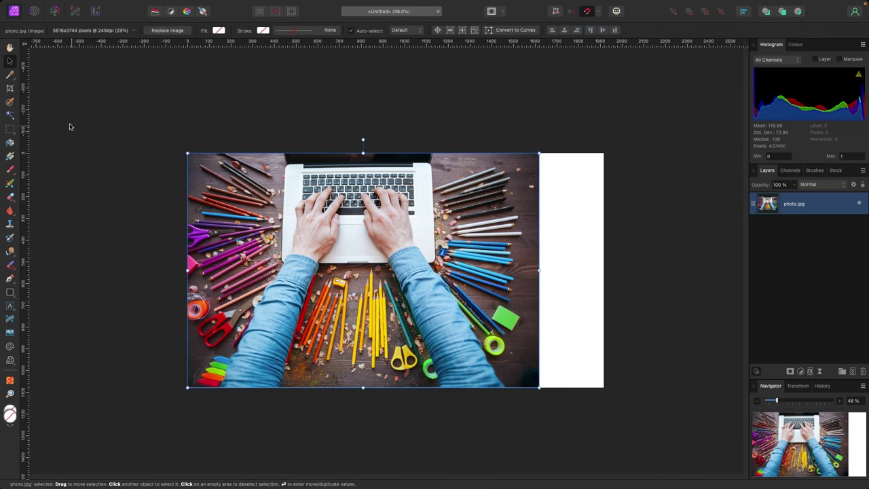
# Centre the placed photo horizontally on the page and leave it selected.
pyautogui.moveTo(333, 253); pyautogui.dragTo(368, 254)
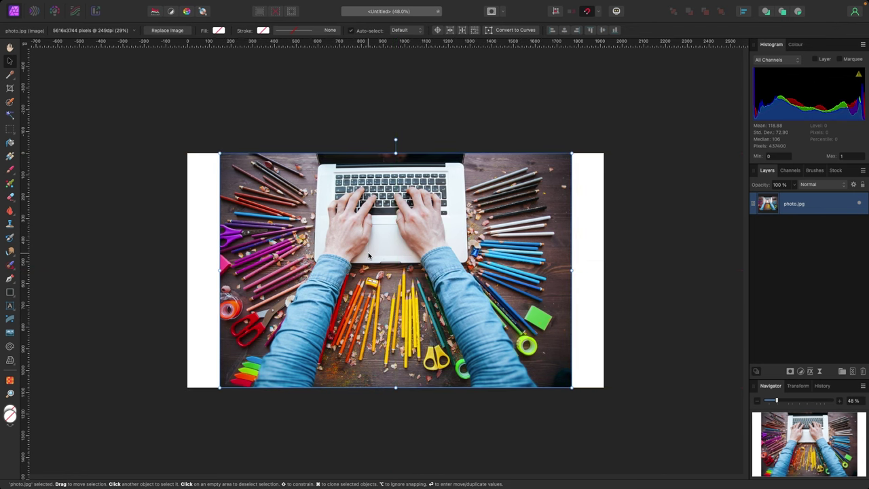
pyautogui.click(422, 265)
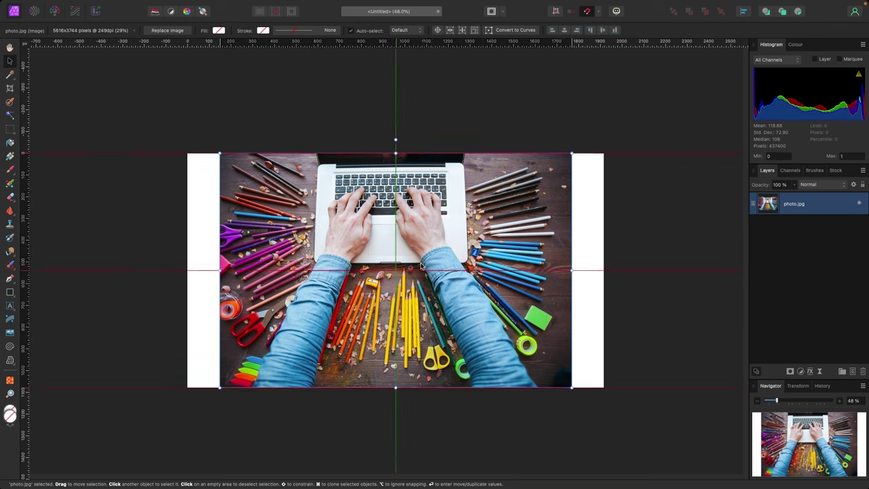
pyautogui.click(594, 246)
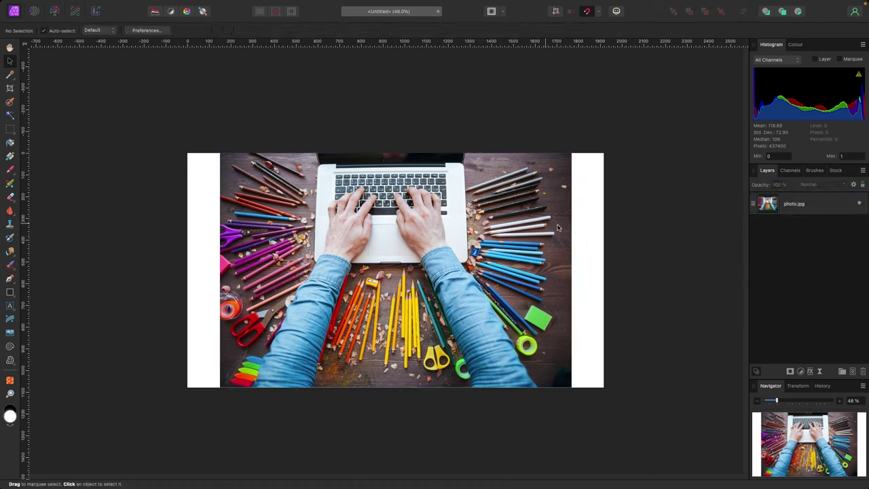
pyautogui.click(509, 246)
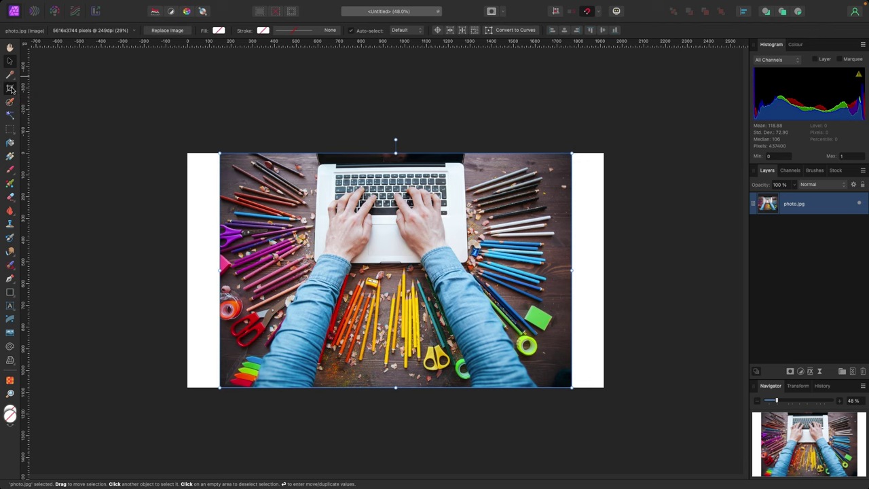
# Crop the canvas to the photo's side edges, about 1614 × 1080 px, and deselect the photo with the Move Tool.
pyautogui.click(15, 133)
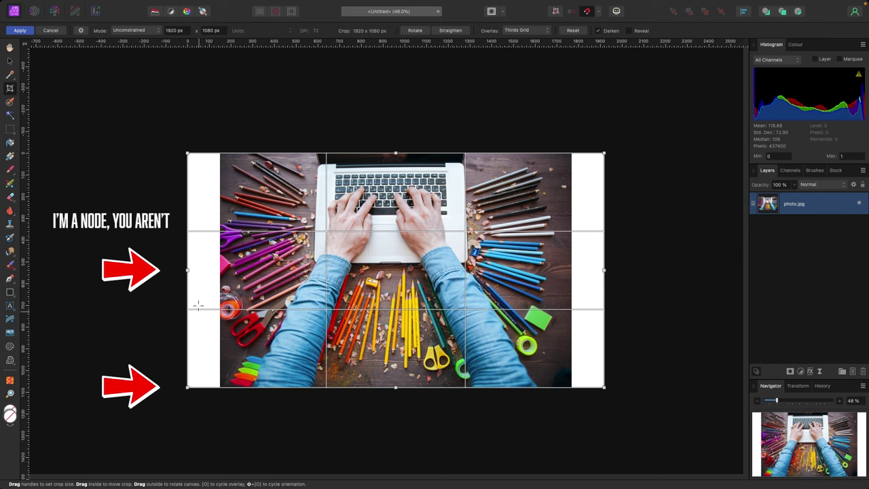
pyautogui.moveTo(186, 270); pyautogui.dragTo(216, 271)
pyautogui.moveTo(217, 271); pyautogui.dragTo(220, 272)
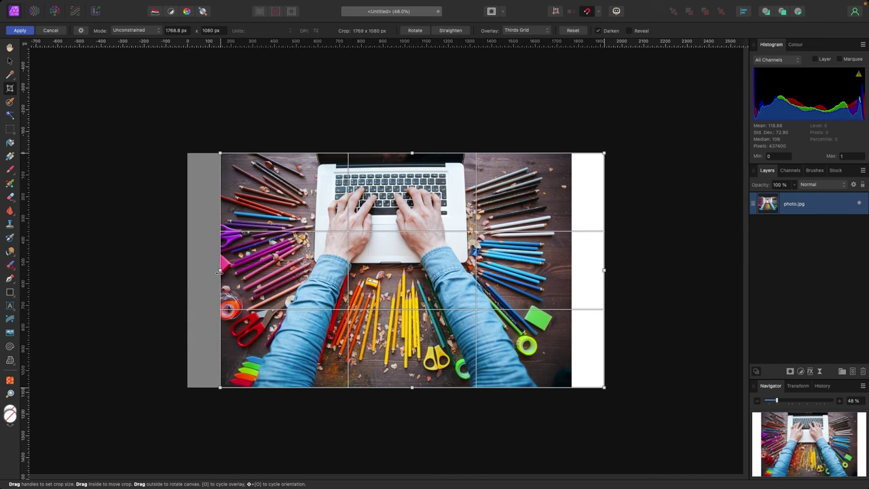
pyautogui.moveTo(601, 271); pyautogui.dragTo(569, 271)
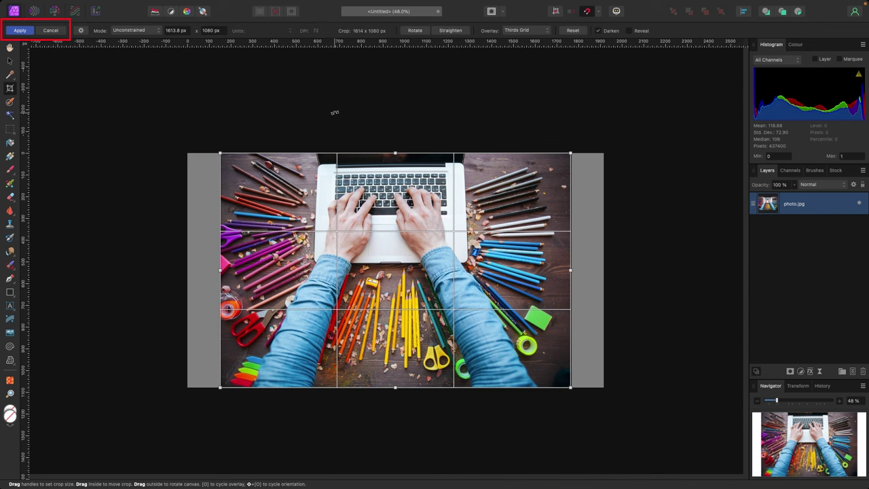
pyautogui.press('Return')
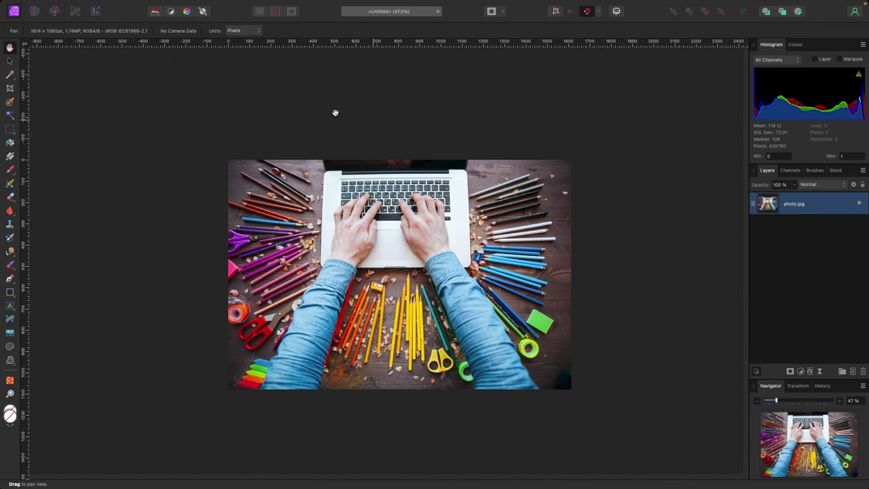
pyautogui.click(11, 61)
pyautogui.click(118, 122)
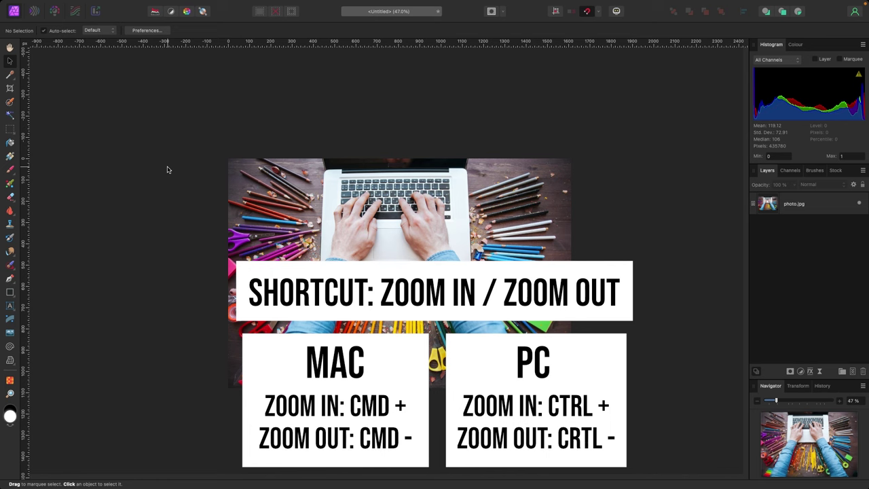
# Zoom in and out on the photo repeatedly, up to 200%, ending at 50%.
pyautogui.press('super+plus')
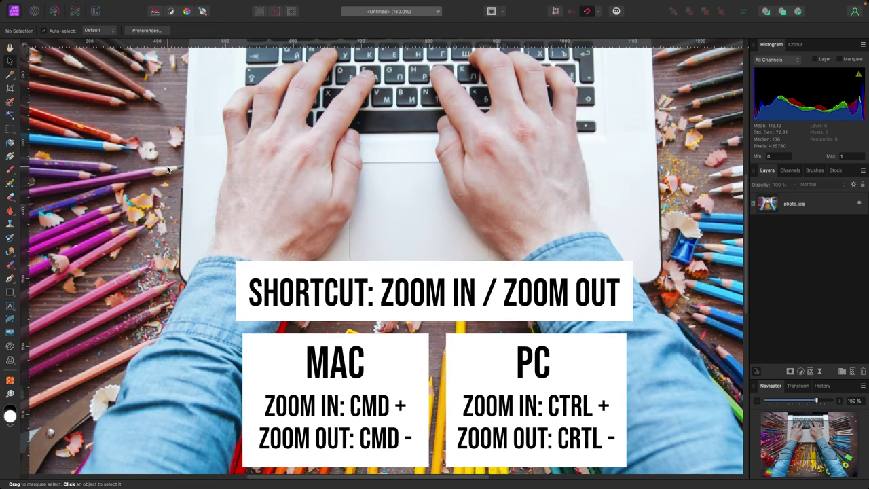
pyautogui.press('super+minus')
pyautogui.press('super+minus')
pyautogui.press('super+minus')
pyautogui.press('super+minus')
pyautogui.press('super+plus')
pyautogui.press('super+plus')
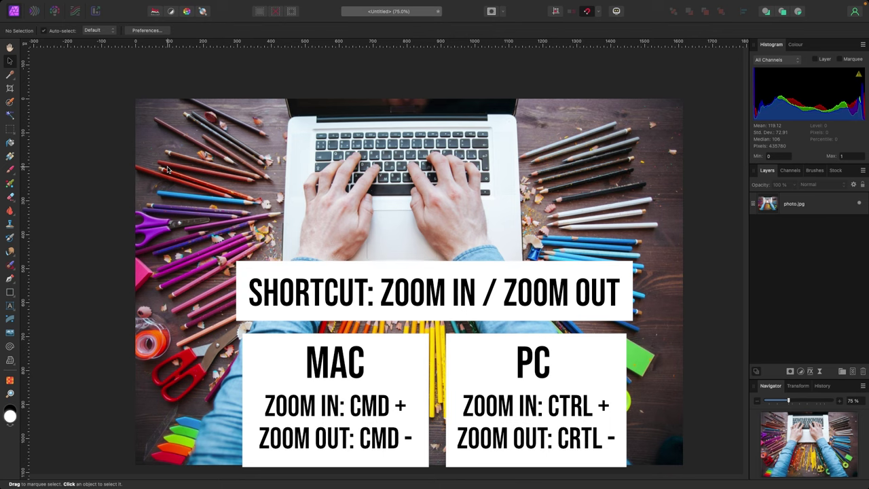
pyautogui.press('super+plus')
pyautogui.press('super+plus')
pyautogui.press('super+plus')
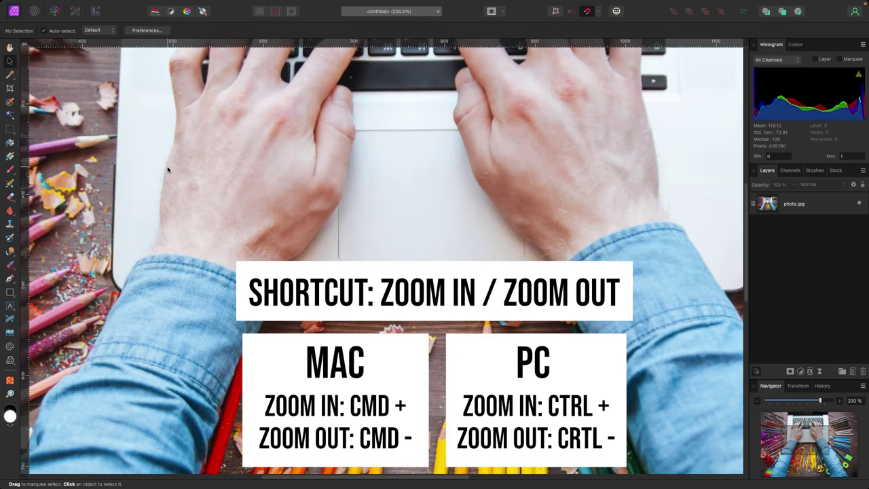
pyautogui.press('super+minus')
pyautogui.press('super+minus')
pyautogui.press('super+minus')
pyautogui.press('super+minus')
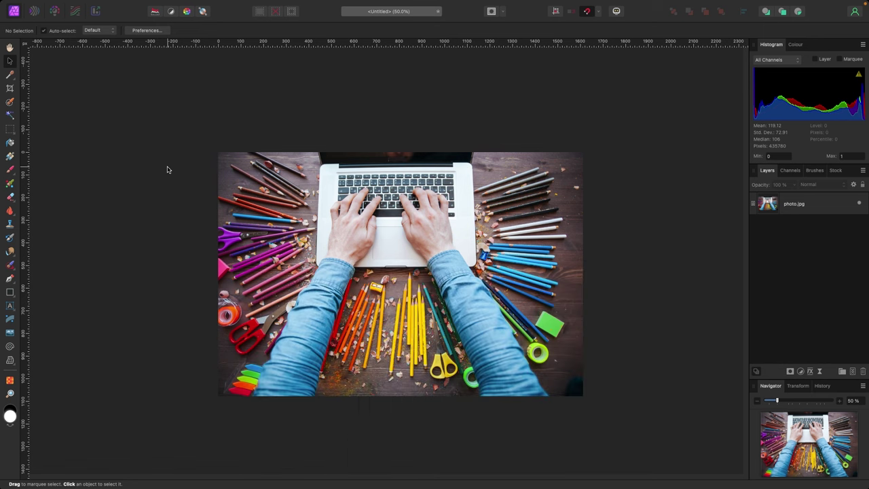
pyautogui.click(86, 5)
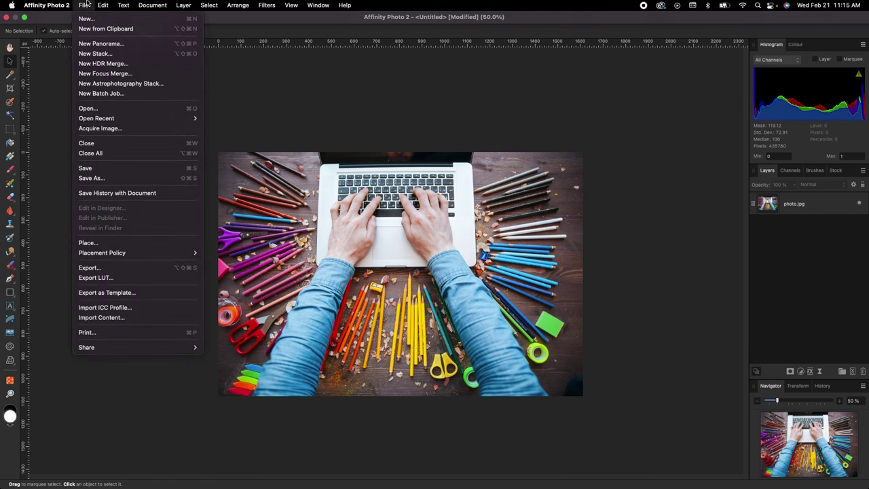
pyautogui.click(113, 243)
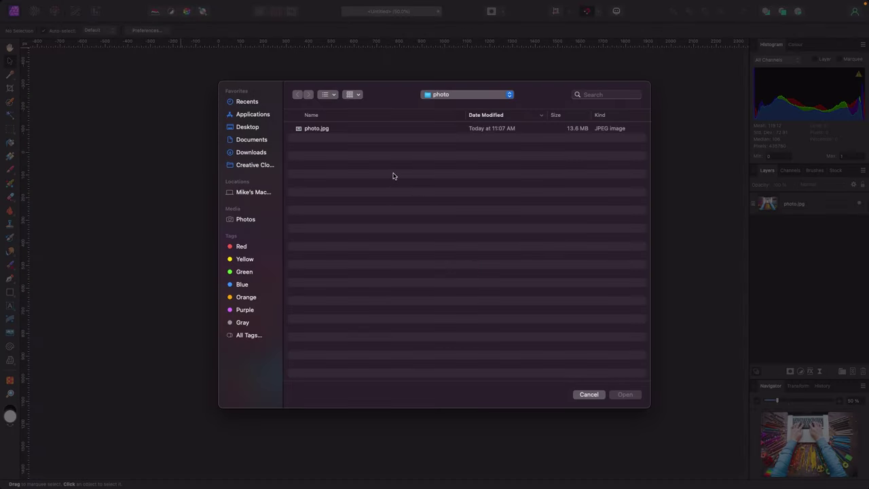
pyautogui.click(367, 128)
pyautogui.click(589, 394)
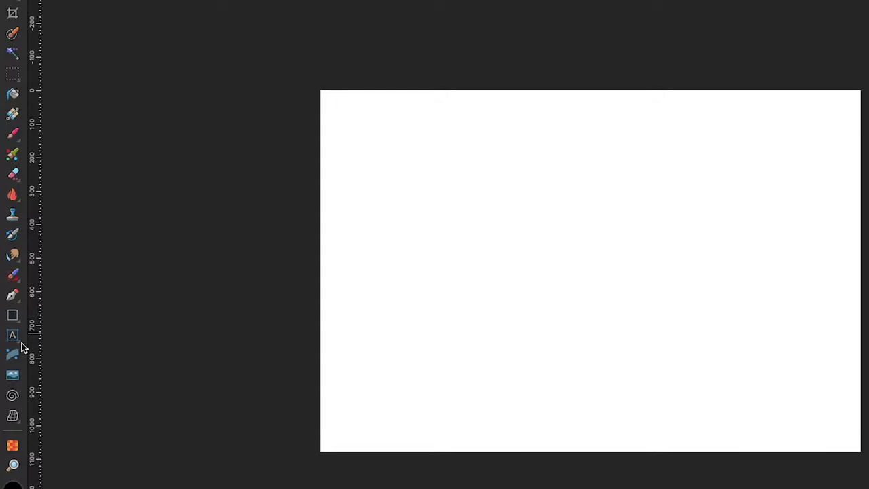
# Create the artistic text "design method" at about 262 pt near the page's upper-left corner and activate the Move Tool.
pyautogui.click(21, 346)
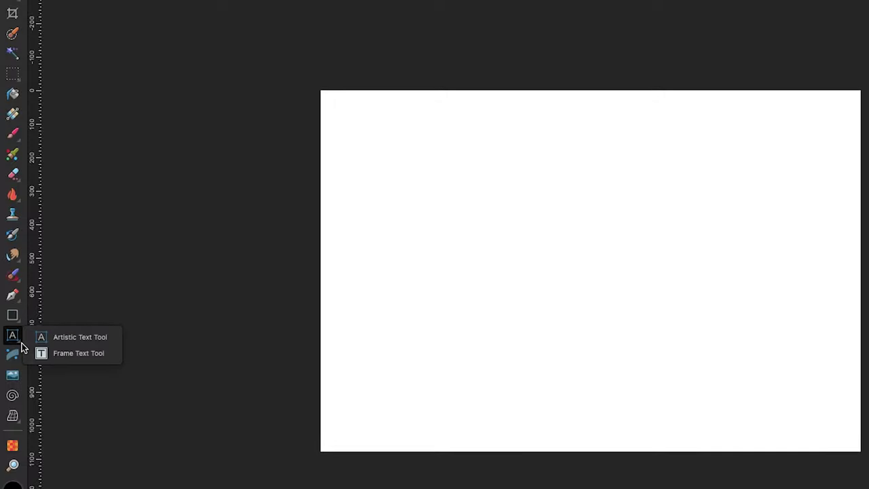
pyautogui.click(106, 341)
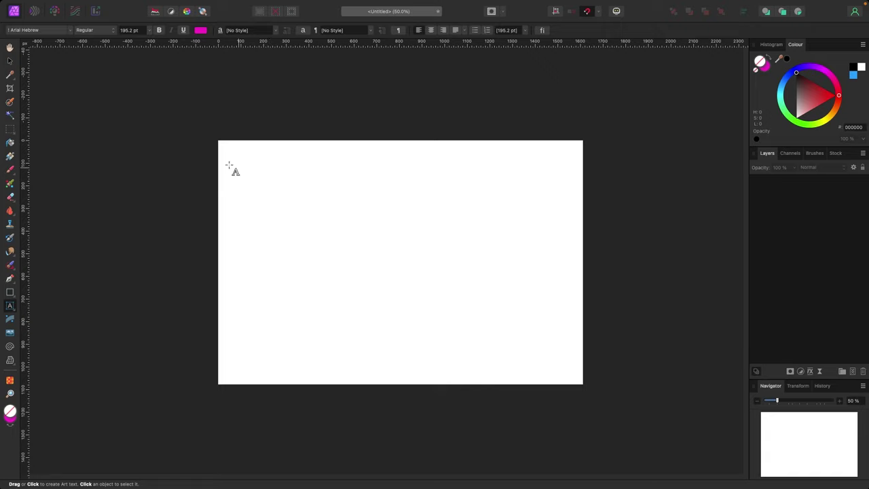
pyautogui.moveTo(238, 160); pyautogui.dragTo(274, 205)
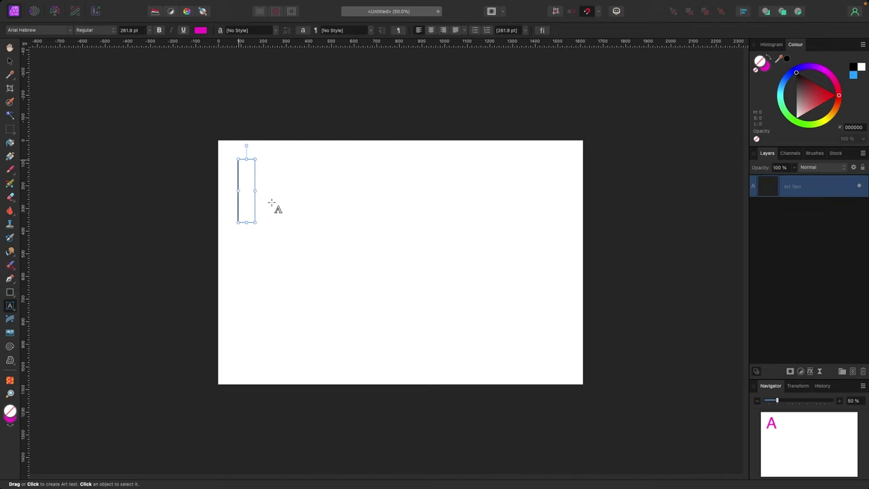
pyautogui.write('design method')
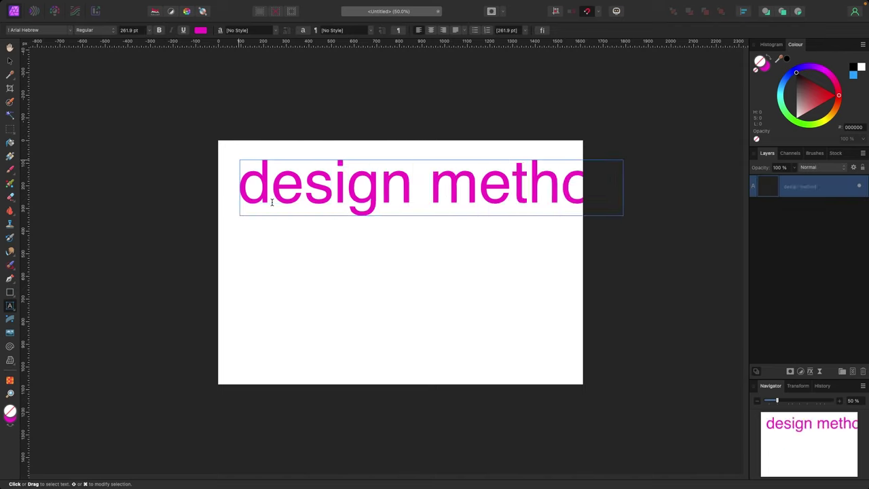
pyautogui.press('Escape')
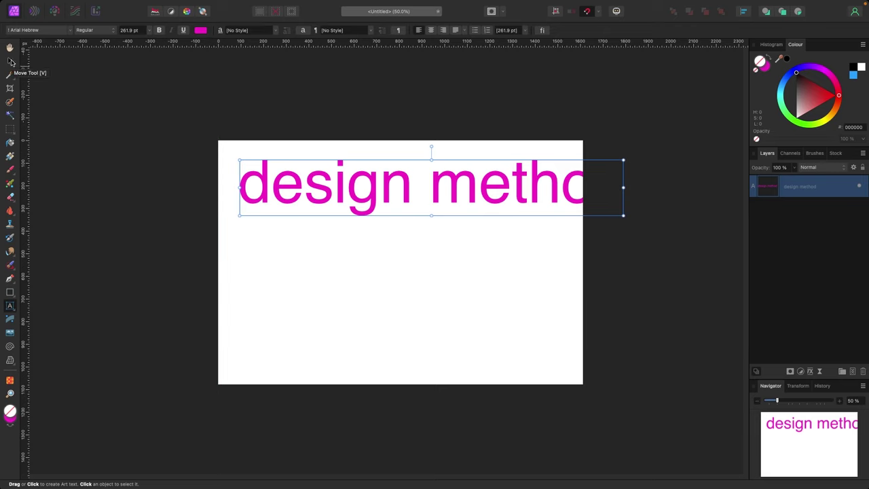
pyautogui.click(11, 62)
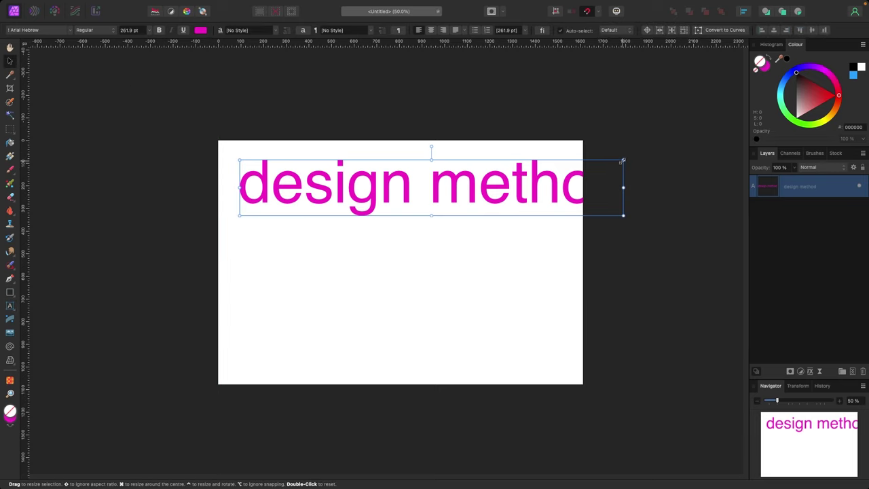
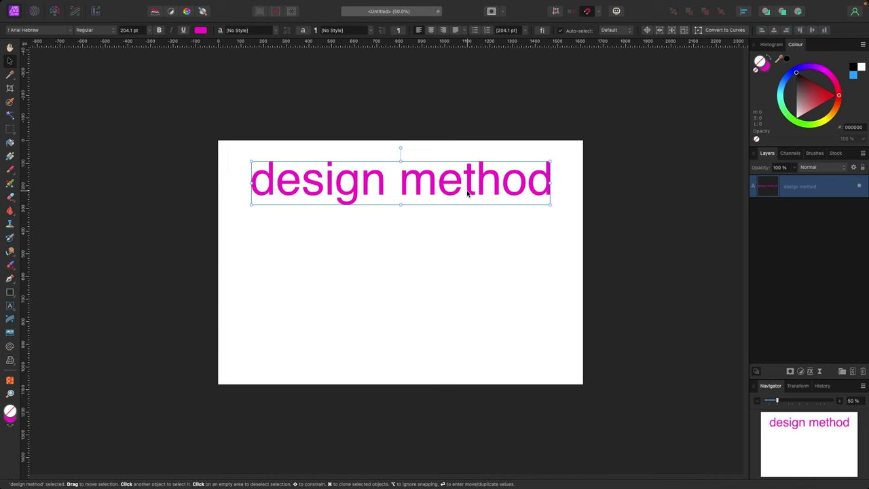
# Set the text's font to Arial Regular, move it slightly upward while keeping it centred horizontally, and deselect it.
pyautogui.click(71, 30)
pyautogui.click(107, 53)
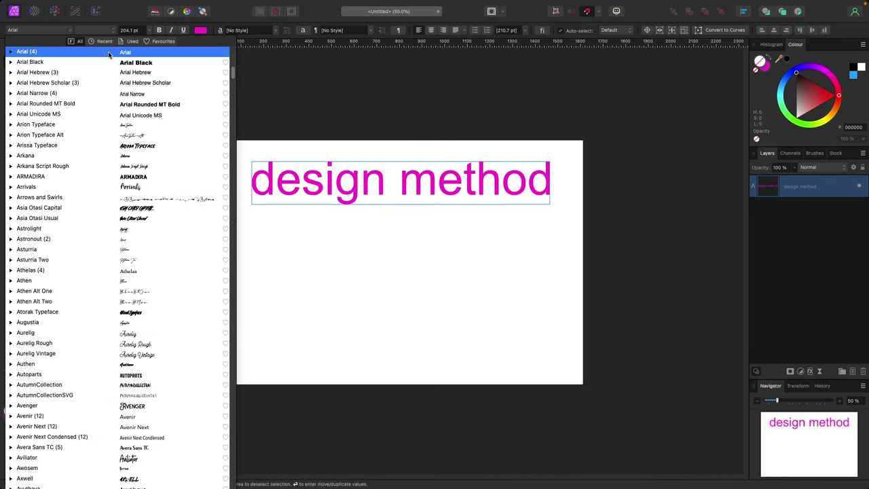
pyautogui.click(107, 31)
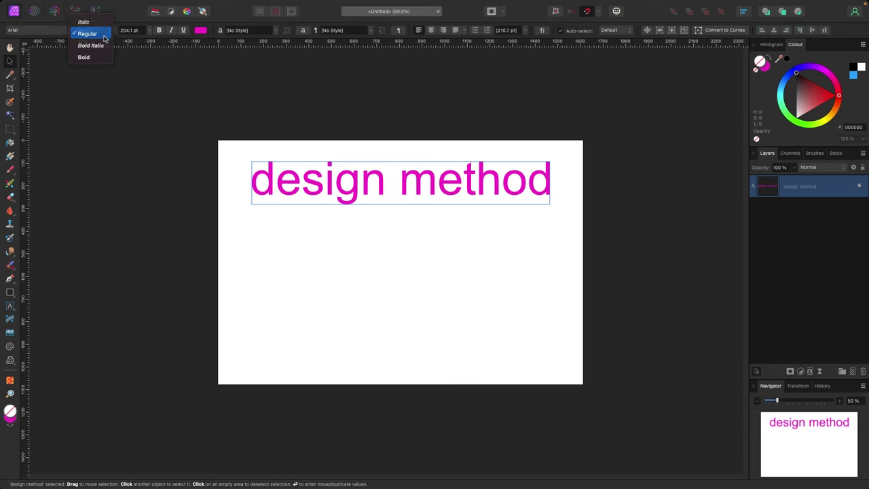
pyautogui.click(103, 33)
pyautogui.moveTo(452, 183)
pyautogui.mouseDown()
pyautogui.moveTo(441, 180)
pyautogui.moveTo(452, 175)
pyautogui.mouseUp()
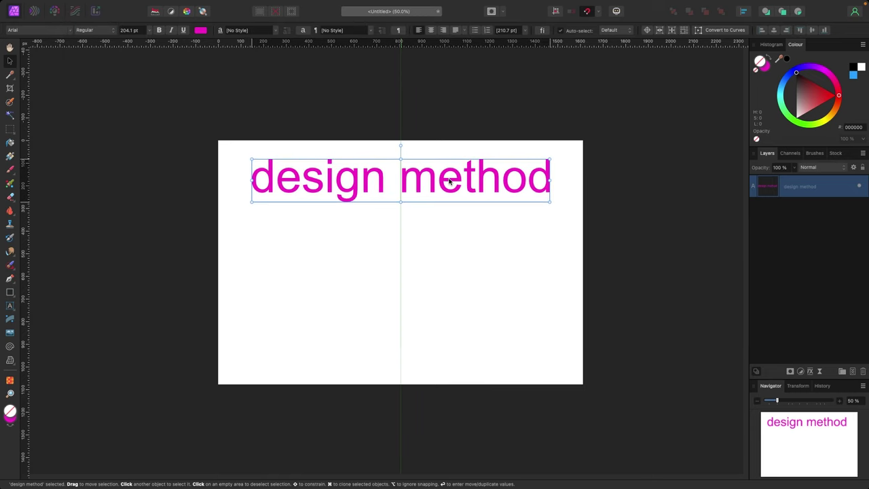
pyautogui.click(425, 127)
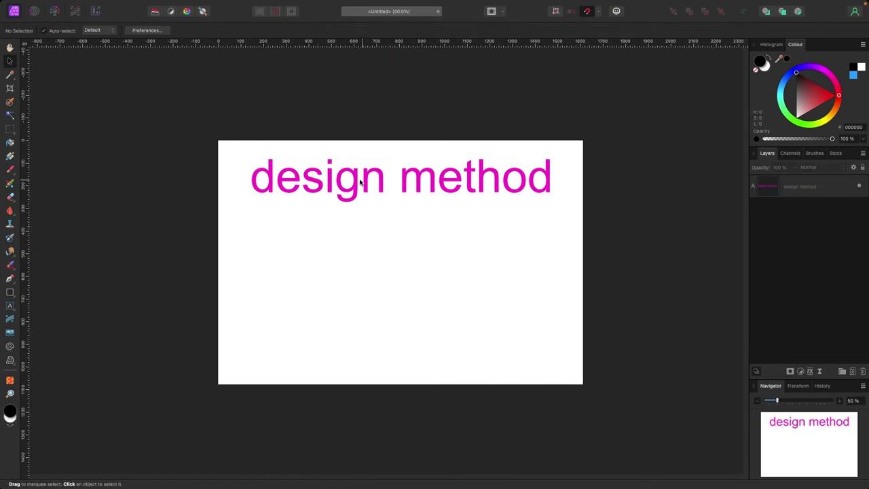
# Draw a text frame about 1290 × 540 px below the heading with the Frame Text Tool and enter repeated "asdf" sample letters.
pyautogui.click(15, 312)
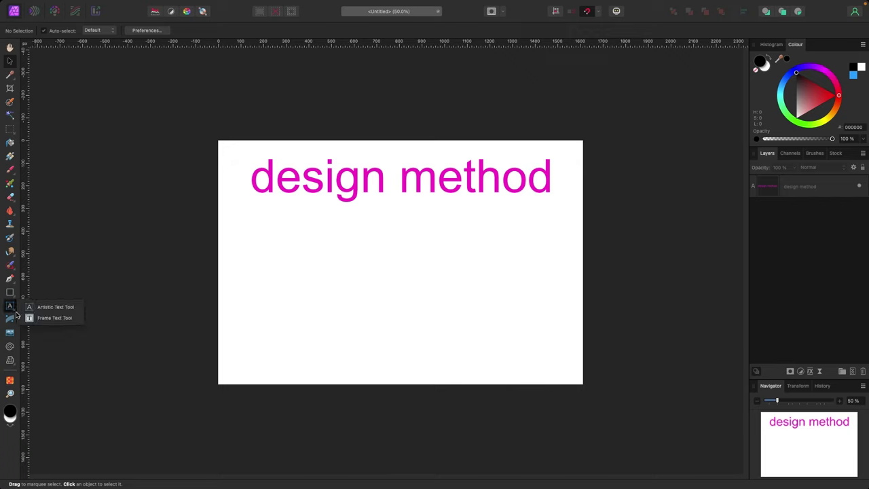
pyautogui.click(26, 318)
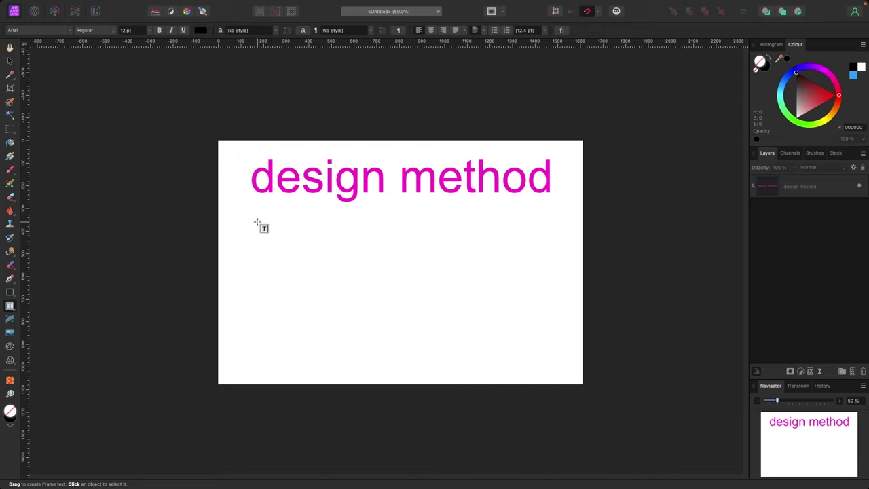
pyautogui.moveTo(257, 221); pyautogui.dragTo(550, 344)
pyautogui.write('asdfasdfasdfasdf')
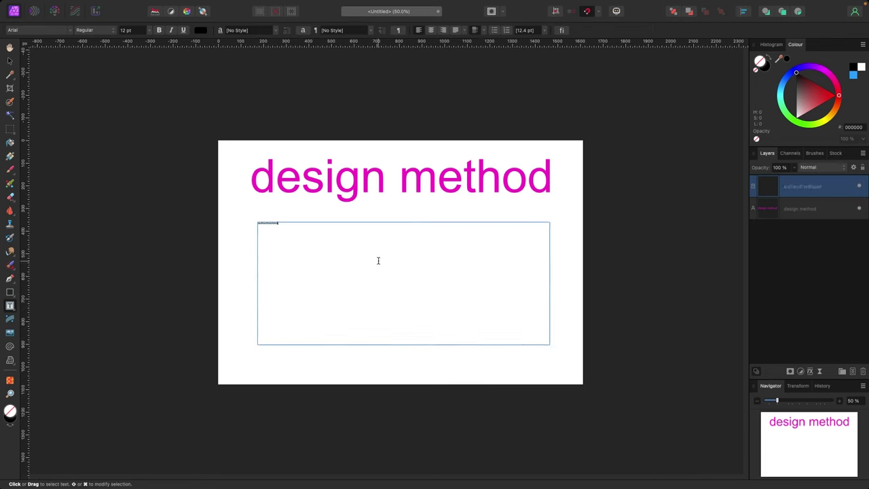
# Delete the sample letters from the text frame and fill the frame with filler text.
pyautogui.moveTo(281, 239); pyautogui.dragTo(252, 228)
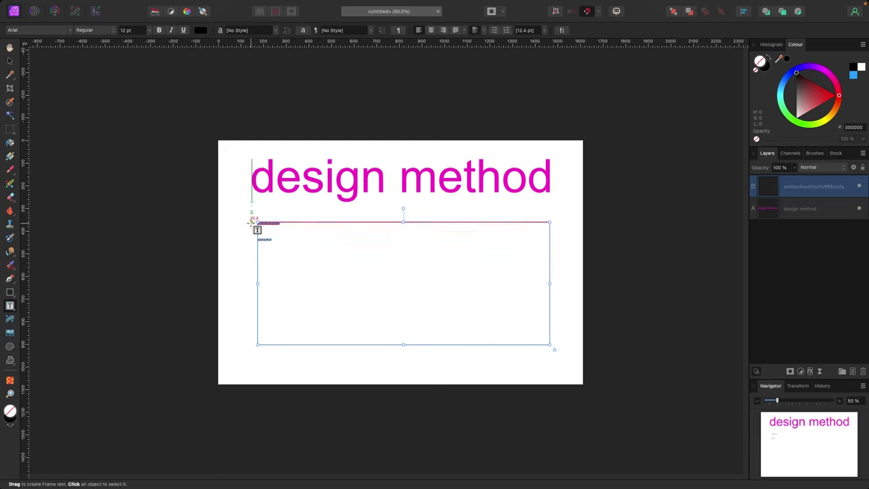
pyautogui.press('BackSpace')
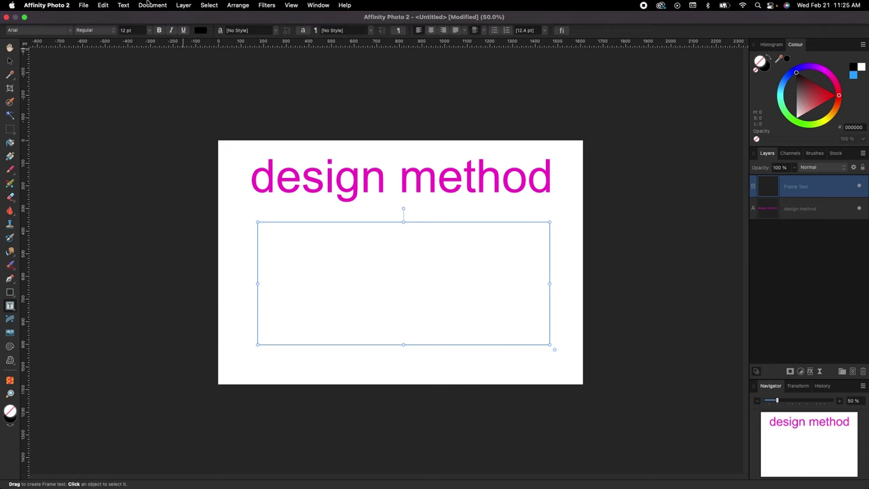
pyautogui.click(123, 5)
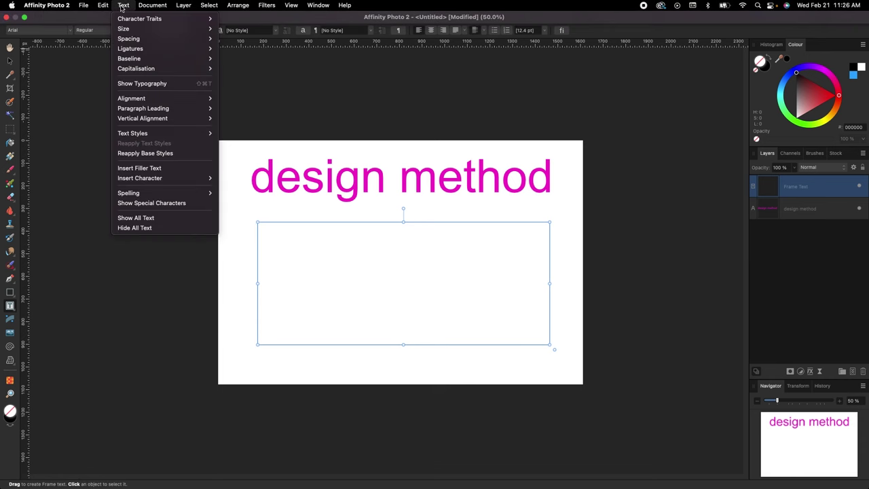
pyautogui.click(144, 168)
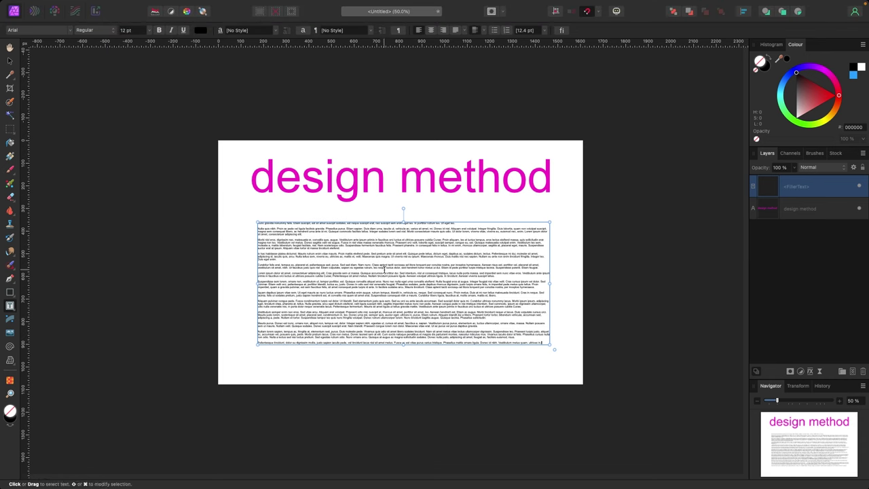
# Resize the filler text frame to about 1270 × 700 px with the Move Tool, nudge it up beneath the heading, and deselect it.
pyautogui.click(9, 60)
pyautogui.moveTo(549, 283); pyautogui.dragTo(453, 284)
pyautogui.moveTo(355, 344); pyautogui.dragTo(354, 370)
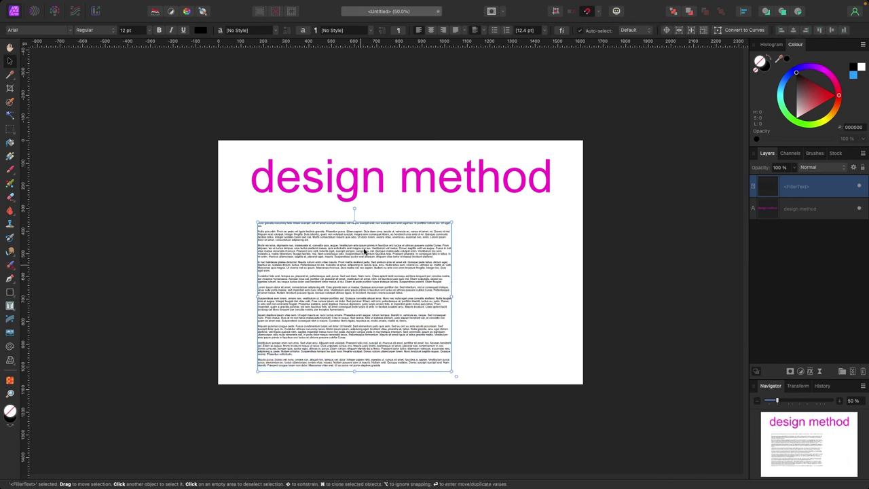
pyautogui.moveTo(354, 211); pyautogui.dragTo(354, 202)
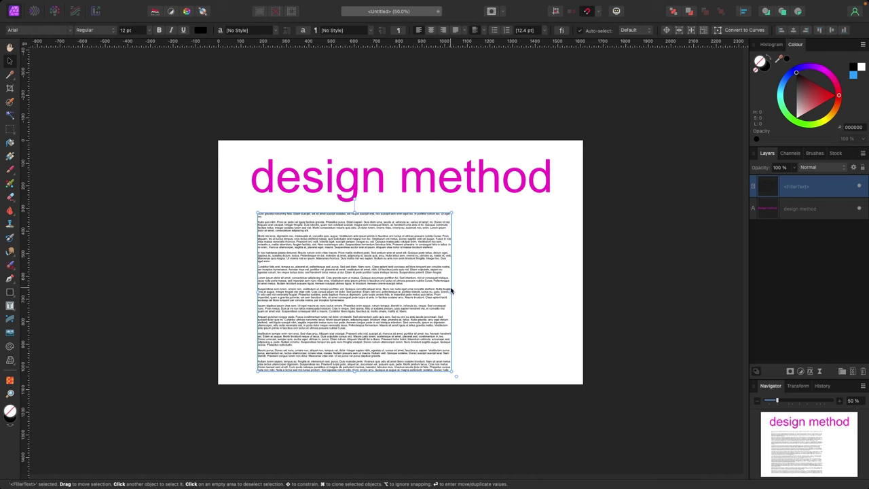
pyautogui.moveTo(452, 292); pyautogui.dragTo(545, 297)
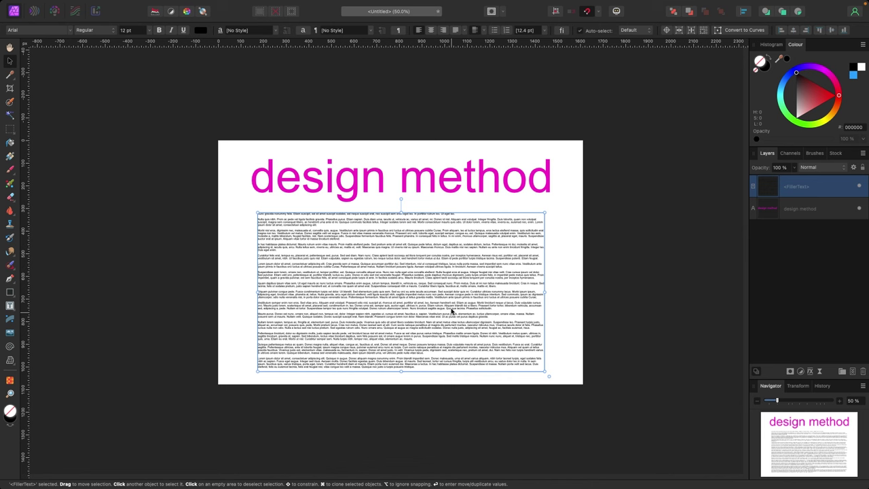
pyautogui.moveTo(451, 311); pyautogui.dragTo(452, 312)
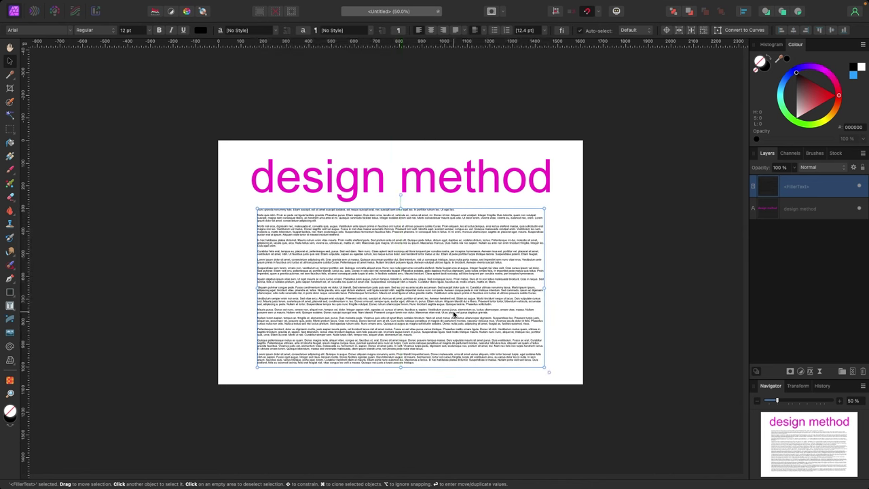
pyautogui.click(232, 212)
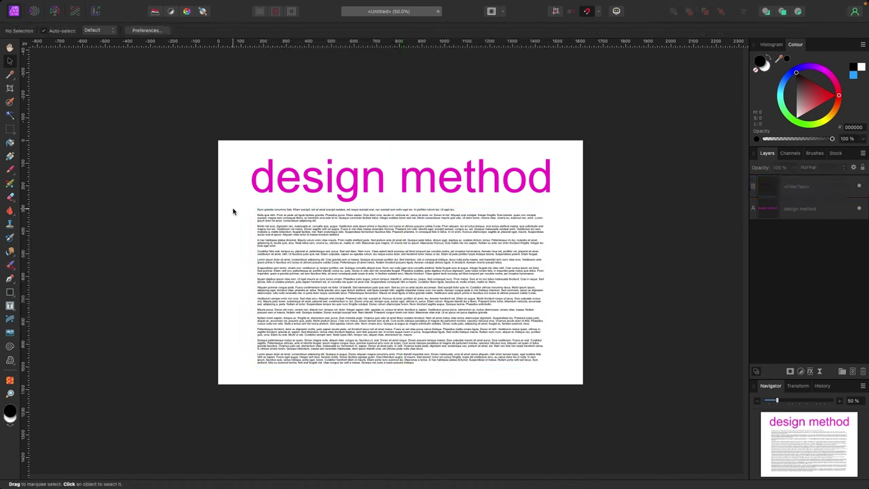
# Draw a blue rectangle about 515 × 480 px with the Rectangle Tool, move it toward the page's upper-left corner, and deselect it.
pyautogui.click(14, 310)
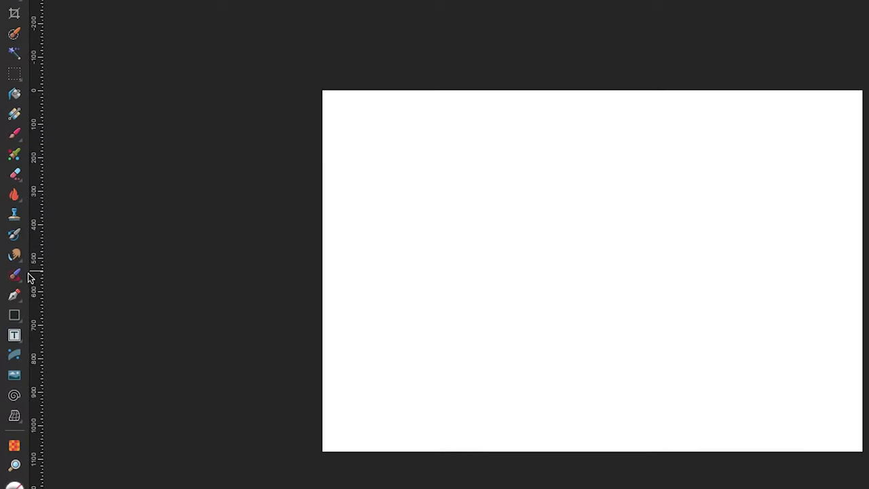
pyautogui.click(17, 317)
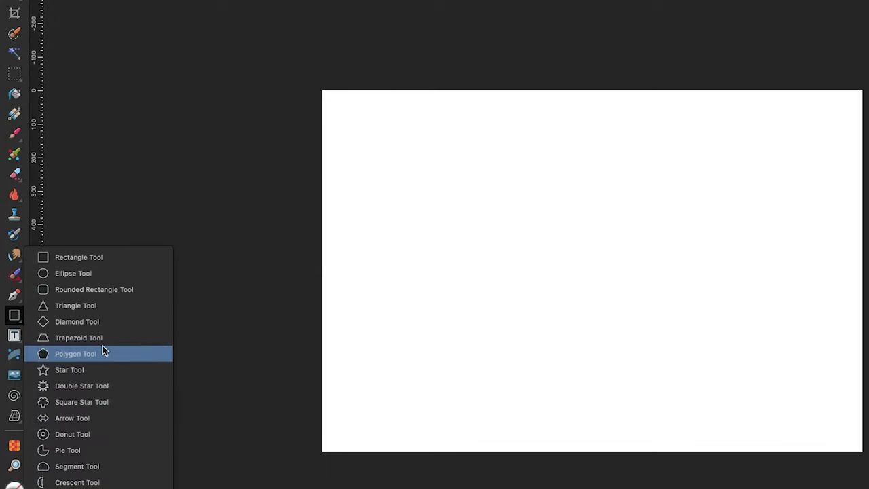
pyautogui.click(96, 260)
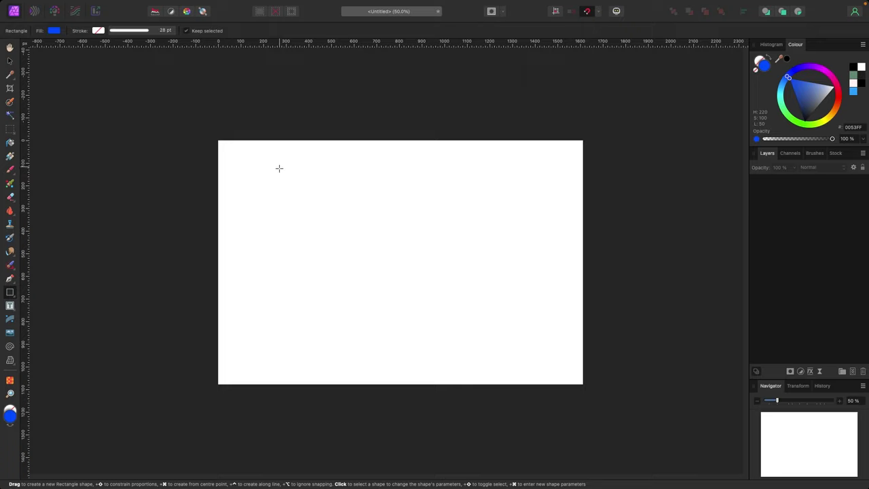
pyautogui.moveTo(279, 167); pyautogui.dragTo(396, 275)
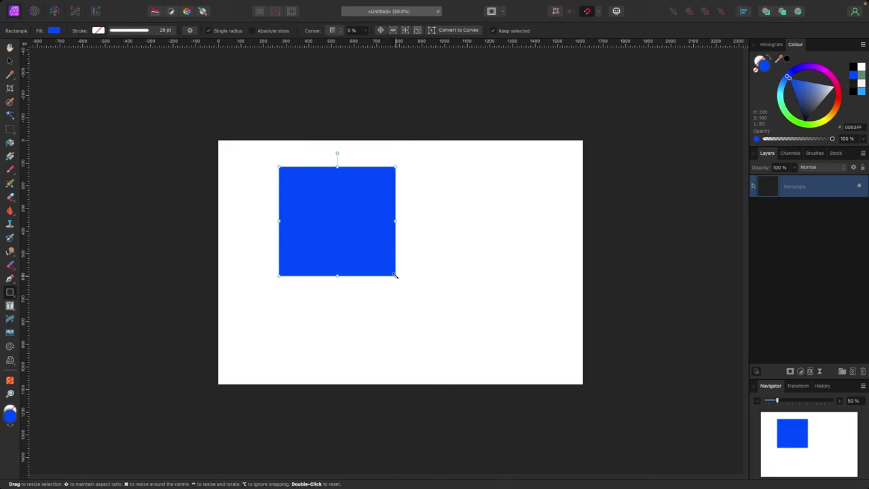
pyautogui.press('v')
pyautogui.moveTo(313, 202); pyautogui.dragTo(280, 182)
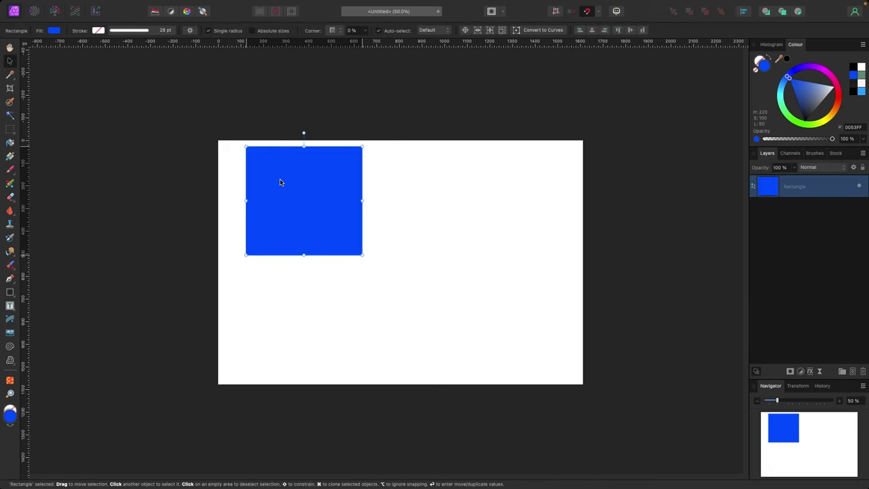
pyautogui.click(422, 249)
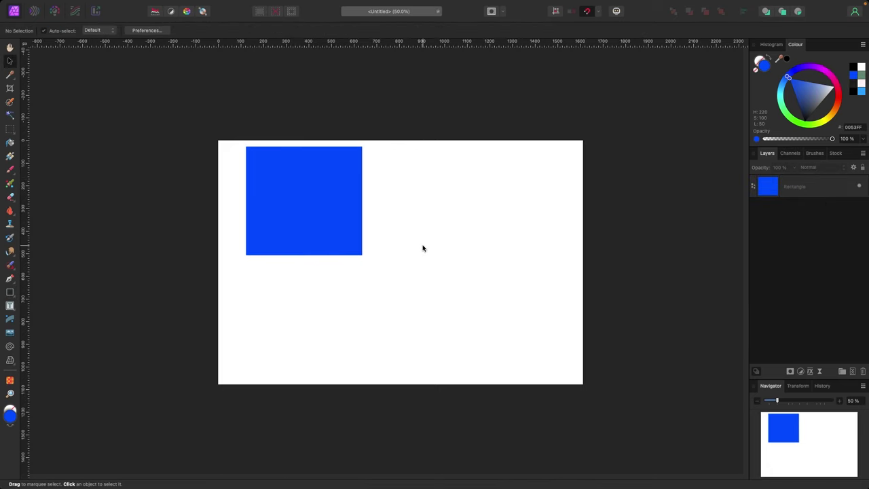
# Draw a blue ellipse about 680 × 645 px to the lower right of the rectangle and activate the Move Tool.
pyautogui.click(14, 297)
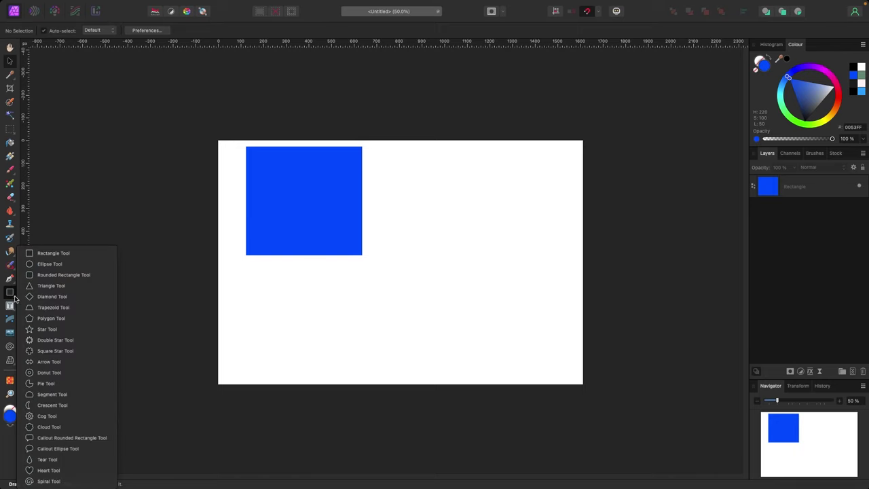
pyautogui.click(49, 264)
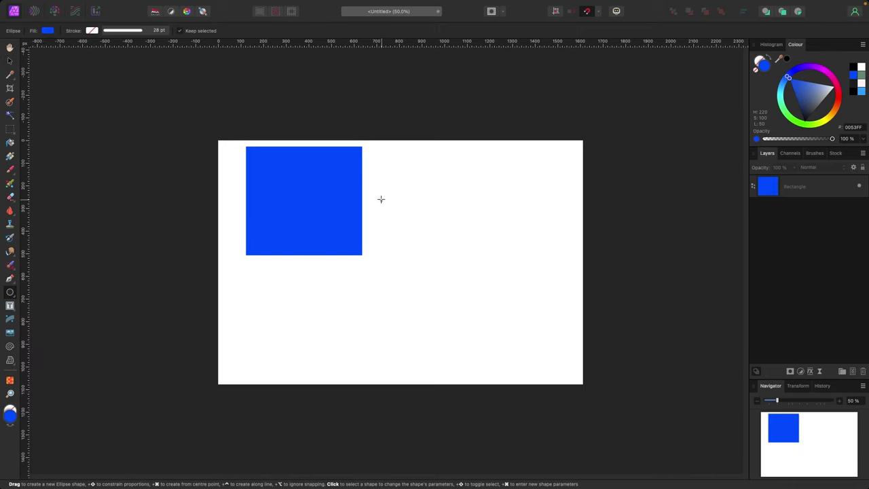
pyautogui.moveTo(380, 199); pyautogui.dragTo(534, 342)
pyautogui.press('v')
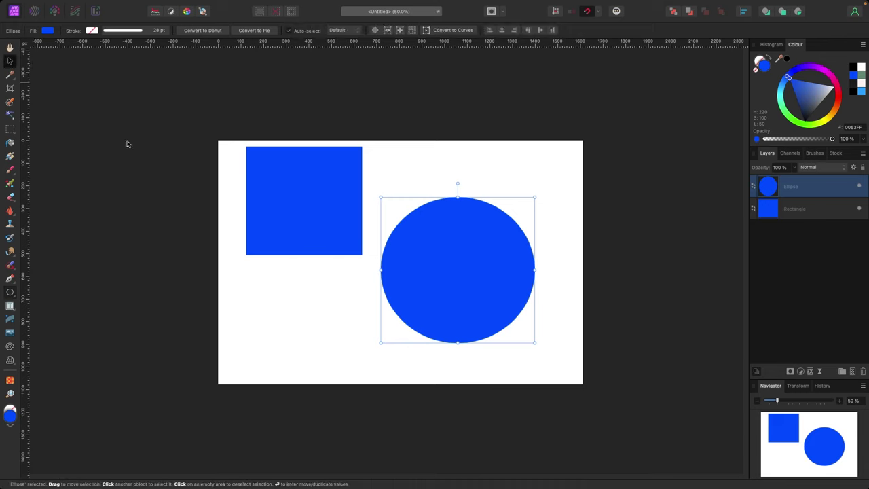
# Move the rectangle down and the ellipse slightly right so they sit side by side mid-page, and deselect both.
pyautogui.moveTo(278, 215); pyautogui.dragTo(298, 277)
pyautogui.moveTo(444, 268)
pyautogui.mouseDown()
pyautogui.moveTo(470, 268)
pyautogui.moveTo(458, 266)
pyautogui.mouseUp()
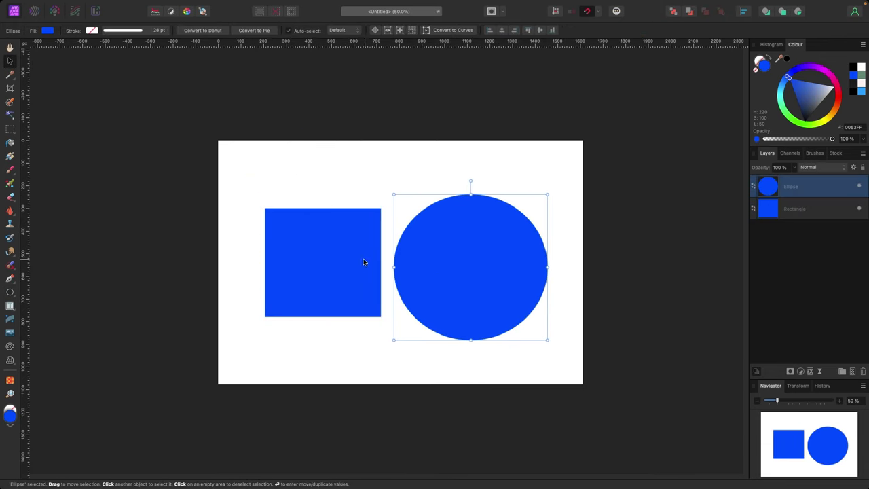
pyautogui.click(363, 262)
pyautogui.click(389, 190)
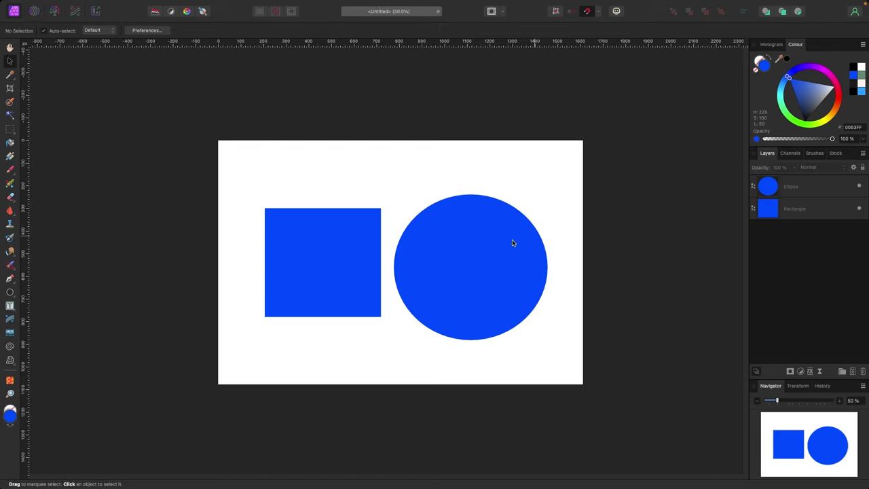
# Select the ellipse and change its fill colour to red (FF0011).
pyautogui.click(478, 248)
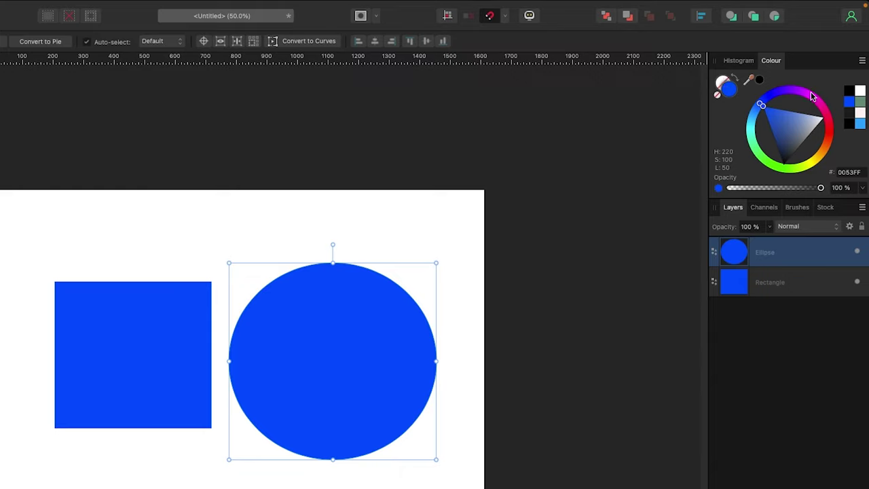
pyautogui.moveTo(813, 96); pyautogui.dragTo(830, 129)
pyautogui.click(765, 143)
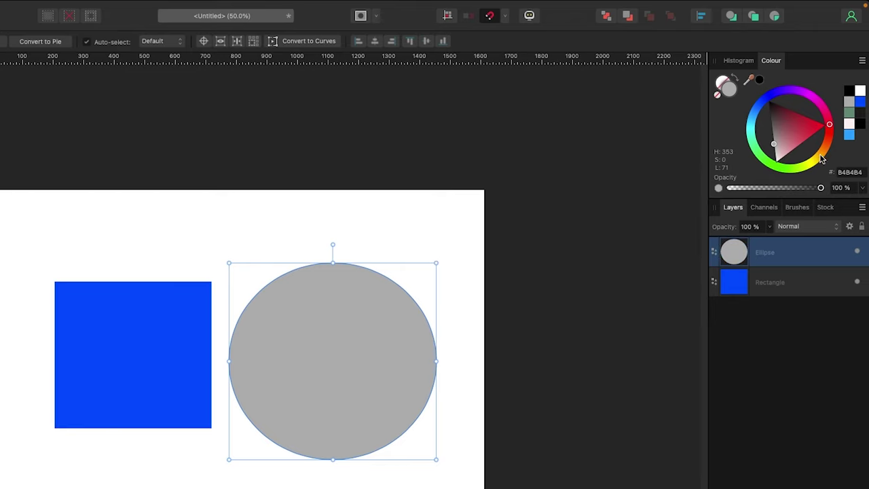
pyautogui.click(826, 130)
pyautogui.moveTo(829, 134); pyautogui.dragTo(826, 126)
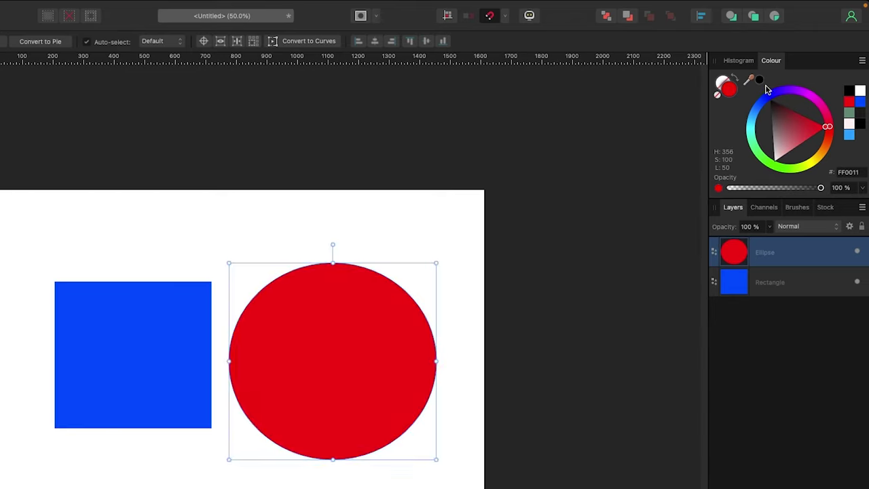
# Give the ellipse a purple stroke (B800FF).
pyautogui.click(717, 85)
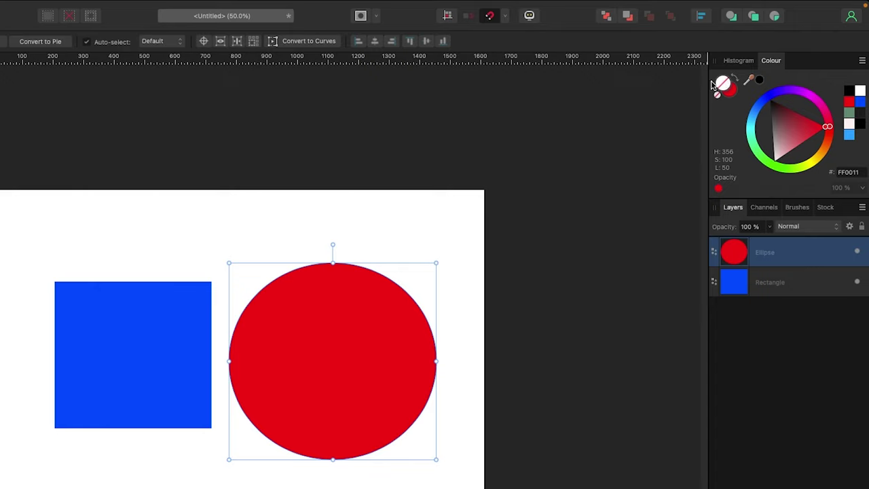
pyautogui.click(814, 100)
pyautogui.moveTo(816, 101); pyautogui.dragTo(800, 90)
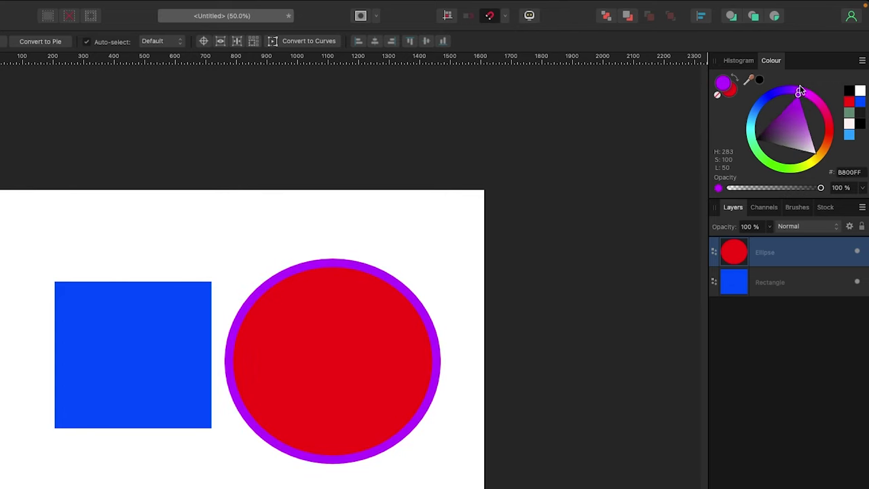
# Change the ellipse's fill to blue (0065FF) and its stroke to crimson (FF004D).
pyautogui.click(729, 97)
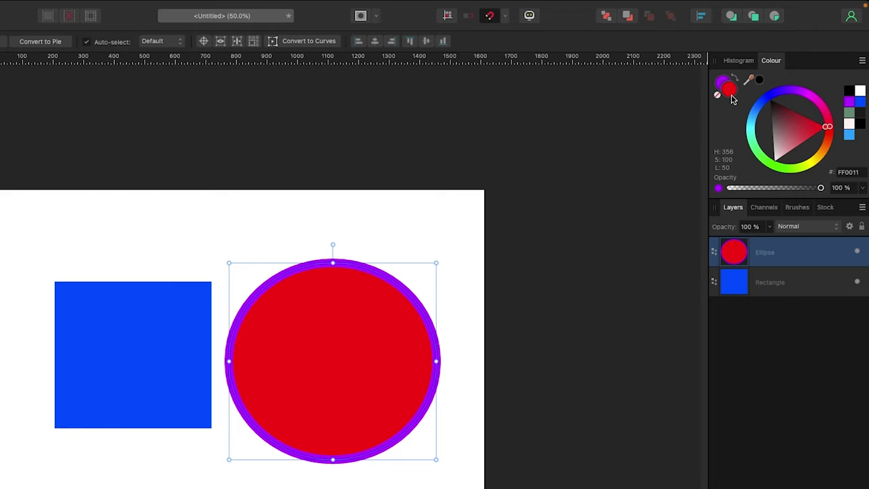
pyautogui.moveTo(789, 88); pyautogui.dragTo(745, 106)
pyautogui.click(725, 82)
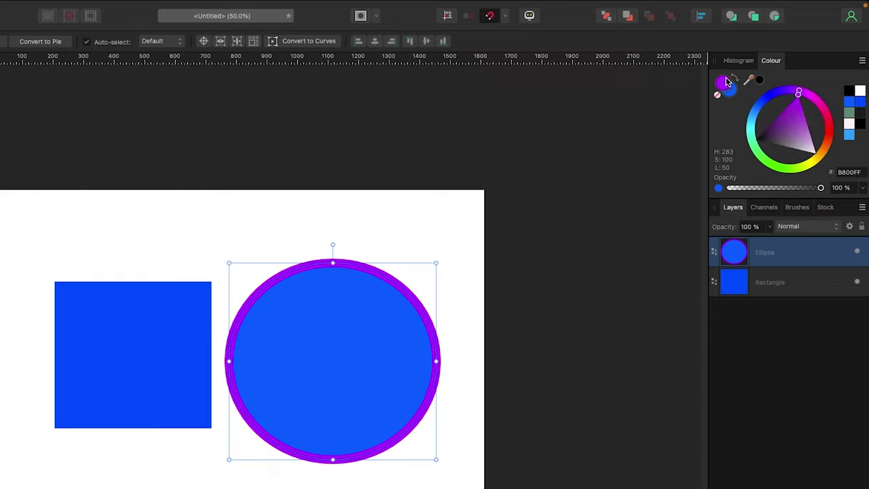
pyautogui.moveTo(818, 109)
pyautogui.mouseDown()
pyautogui.moveTo(817, 159)
pyautogui.moveTo(786, 180)
pyautogui.moveTo(737, 143)
pyautogui.moveTo(781, 169)
pyautogui.moveTo(827, 137)
pyautogui.moveTo(803, 94)
pyautogui.moveTo(825, 120)
pyautogui.mouseUp()
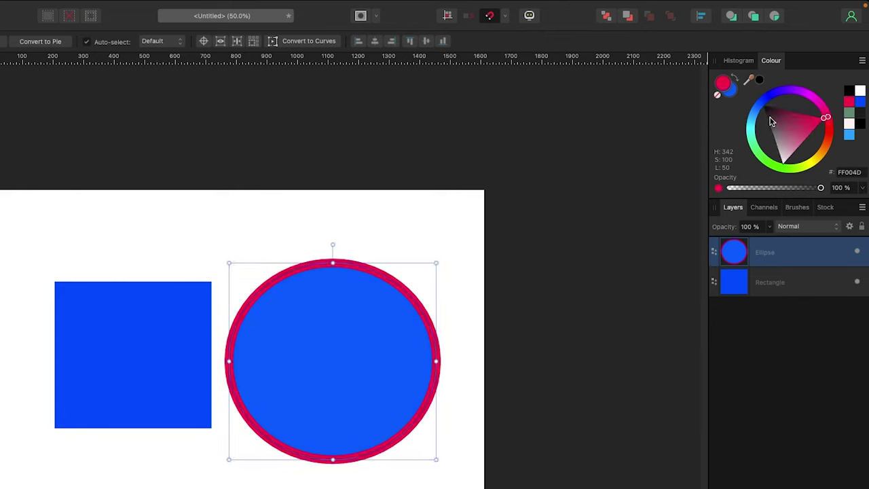
# Remove the ellipse's stroke and deselect the ellipse.
pyautogui.click(718, 96)
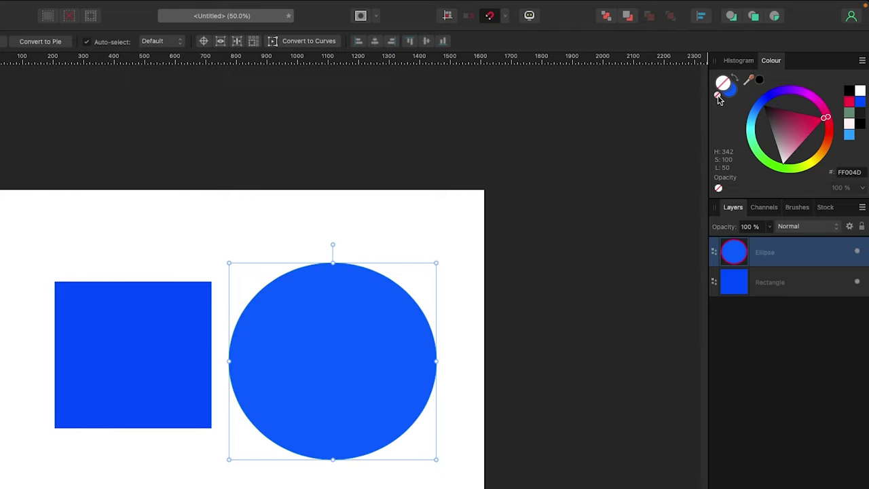
pyautogui.click(627, 152)
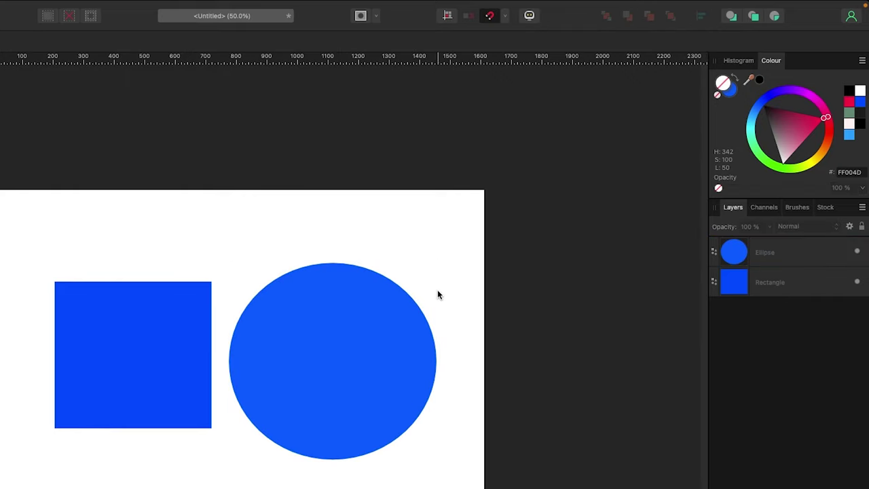
# Change the rectangle's fill to yellow (FFD800), give it a crimson stroke (FF005C) and deselect it.
pyautogui.click(730, 92)
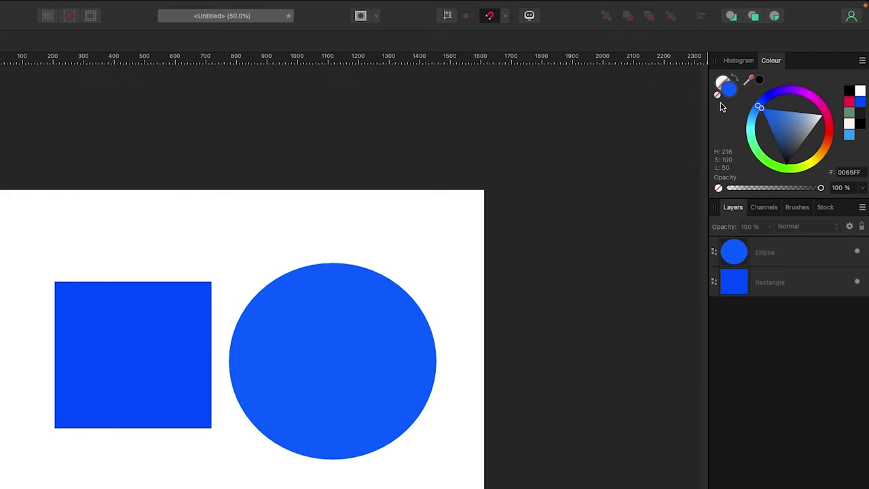
pyautogui.click(143, 317)
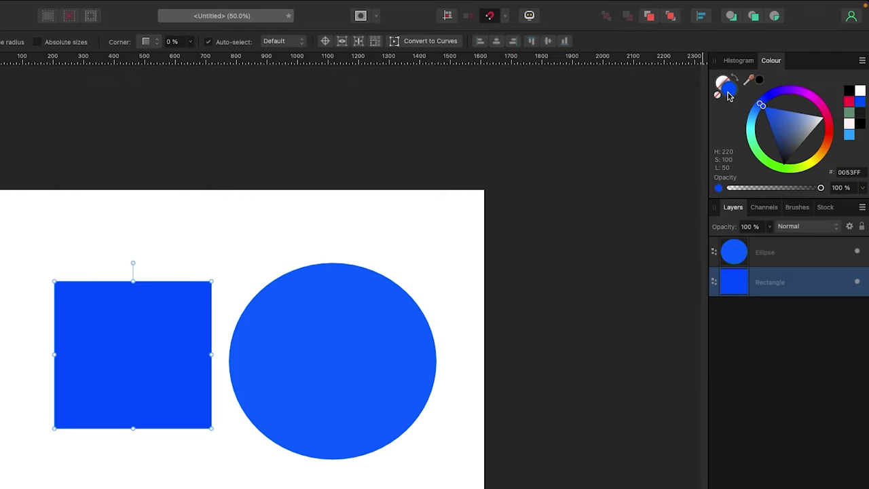
pyautogui.moveTo(818, 106)
pyautogui.mouseDown()
pyautogui.moveTo(835, 133)
pyautogui.moveTo(817, 99)
pyautogui.mouseUp()
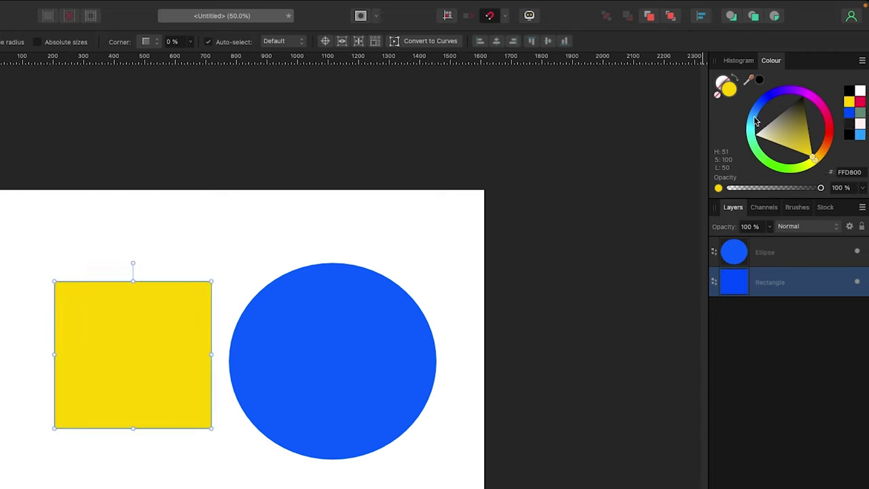
pyautogui.click(723, 83)
pyautogui.moveTo(811, 108)
pyautogui.mouseDown()
pyautogui.moveTo(833, 117)
pyautogui.moveTo(825, 115)
pyautogui.mouseUp()
pyautogui.click(672, 129)
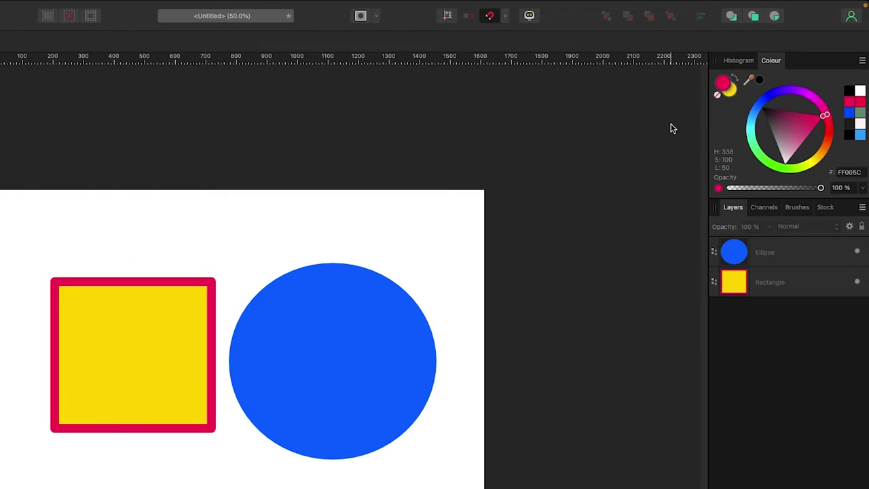
# Select the yellow rectangle and widen its stroke to 100 pt and on to 200 pt.
pyautogui.click(192, 295)
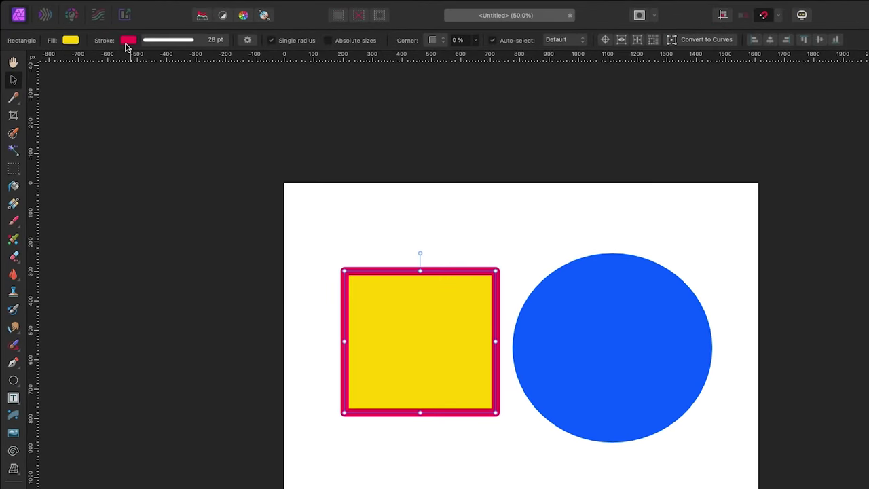
pyautogui.click(201, 40)
pyautogui.moveTo(191, 79)
pyautogui.mouseDown()
pyautogui.moveTo(166, 77)
pyautogui.moveTo(223, 81)
pyautogui.moveTo(158, 79)
pyautogui.moveTo(216, 91)
pyautogui.moveTo(226, 79)
pyautogui.moveTo(196, 88)
pyautogui.moveTo(230, 89)
pyautogui.mouseUp()
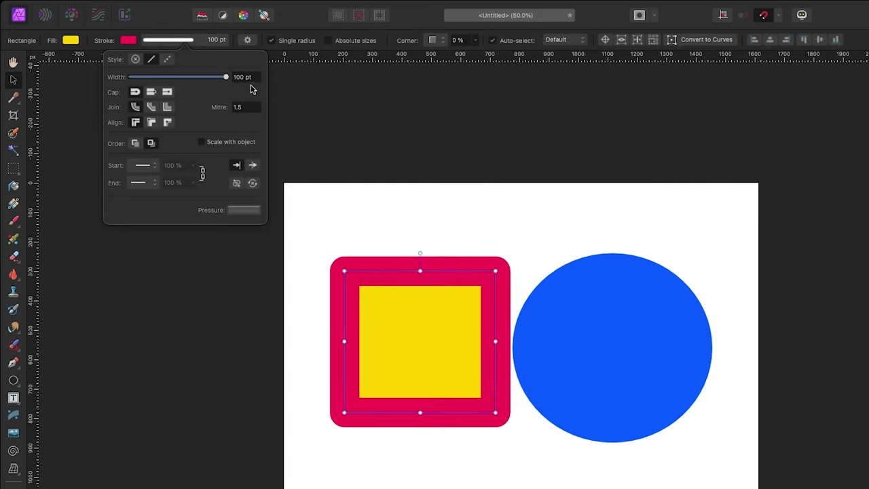
pyautogui.click(250, 79)
pyautogui.write('200')
pyautogui.press('Return')
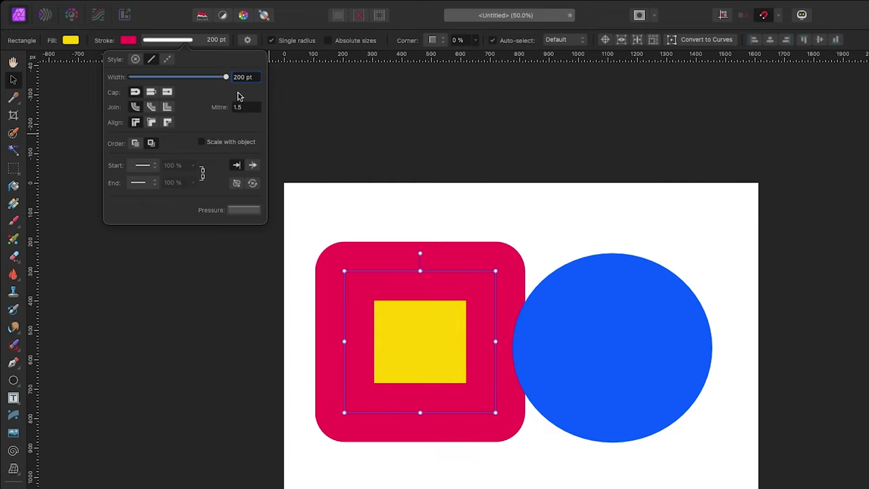
# Reduce the rectangle's stroke width to 95 pt and switch it to the dashed line style.
pyautogui.moveTo(226, 77)
pyautogui.mouseDown()
pyautogui.moveTo(180, 79)
pyautogui.moveTo(225, 78)
pyautogui.mouseUp()
pyautogui.click(167, 60)
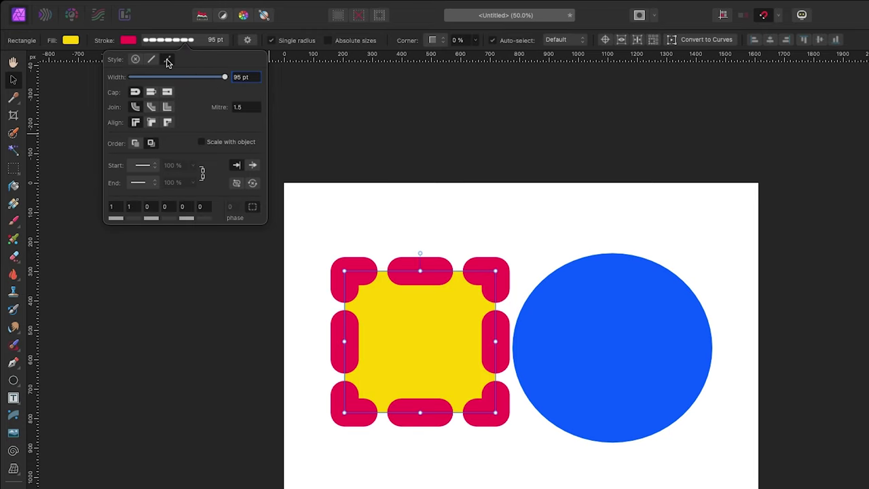
# Return the rectangle's stroke to the solid line style, set its width to 25 pt and deselect the rectangle.
pyautogui.click(151, 59)
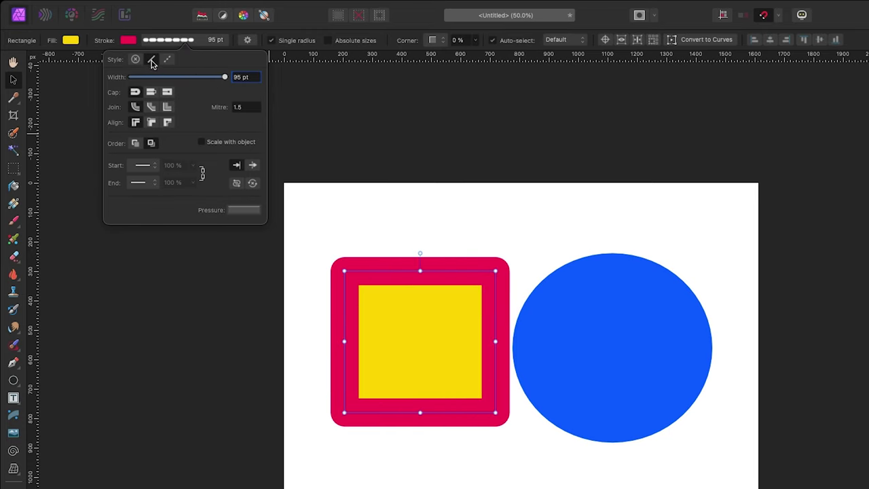
pyautogui.moveTo(216, 77); pyautogui.dragTo(188, 77)
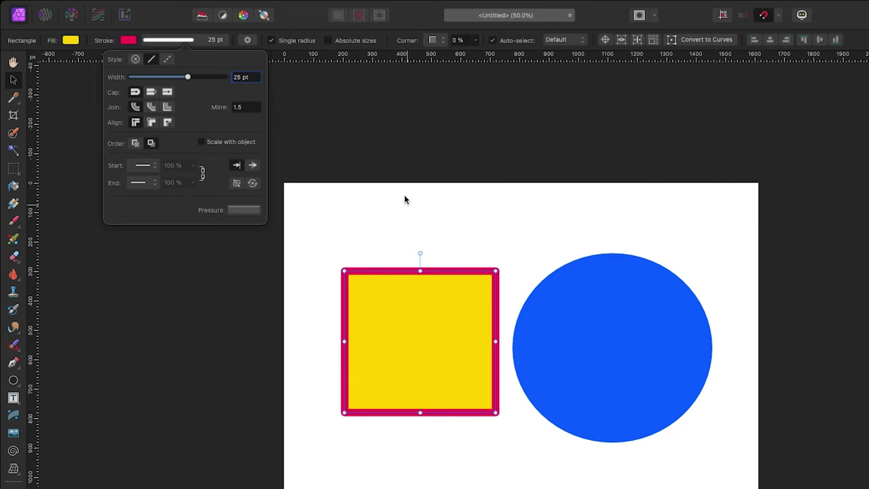
pyautogui.click(399, 167)
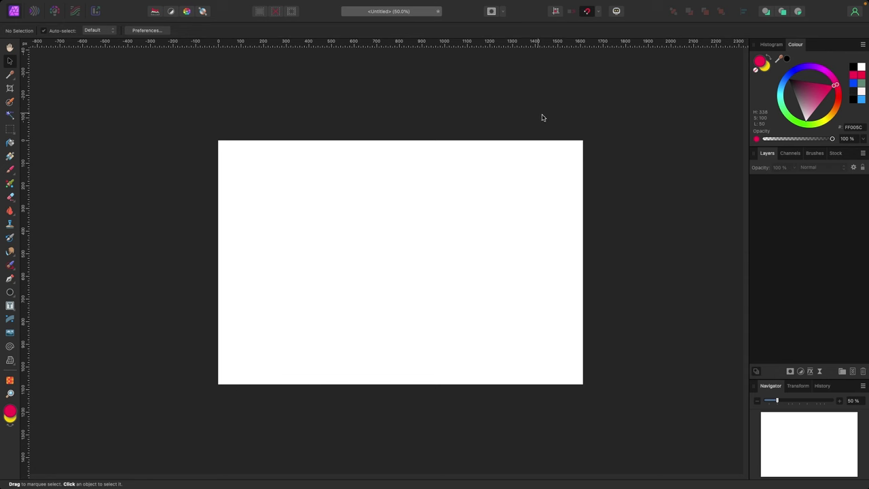
# Look through the document's channels, the brushes and the stock images, and return to the layers.
pyautogui.click(789, 154)
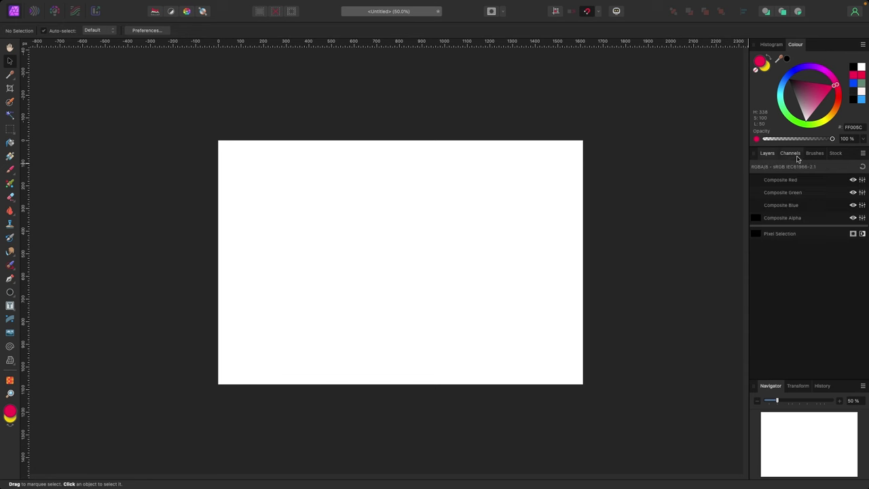
pyautogui.click(814, 154)
pyautogui.click(835, 154)
pyautogui.click(769, 155)
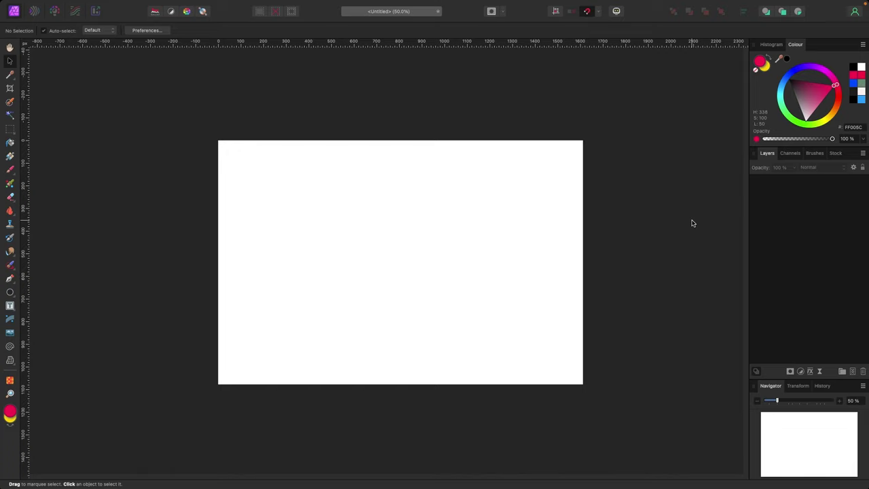
# Draw a circle about 600 px in diameter on the blank page and move it towards the page's upper-left corner.
pyautogui.click(11, 293)
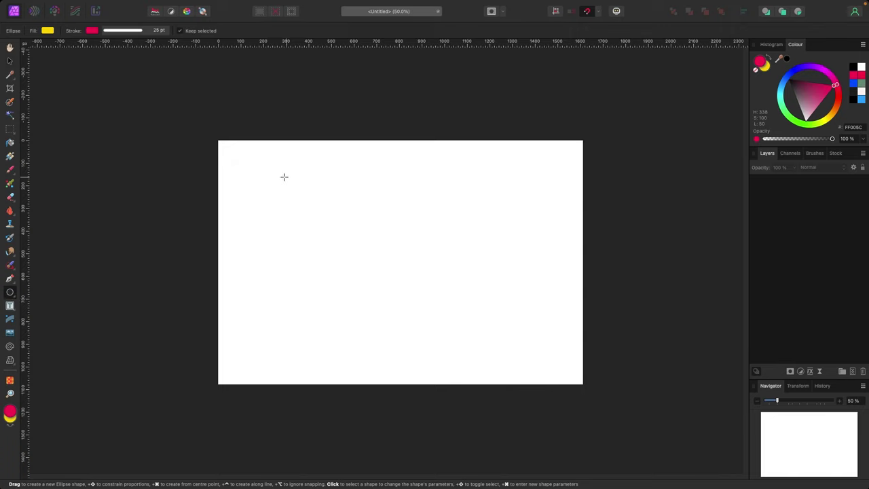
pyautogui.moveTo(254, 164); pyautogui.dragTo(397, 292)
pyautogui.click(10, 61)
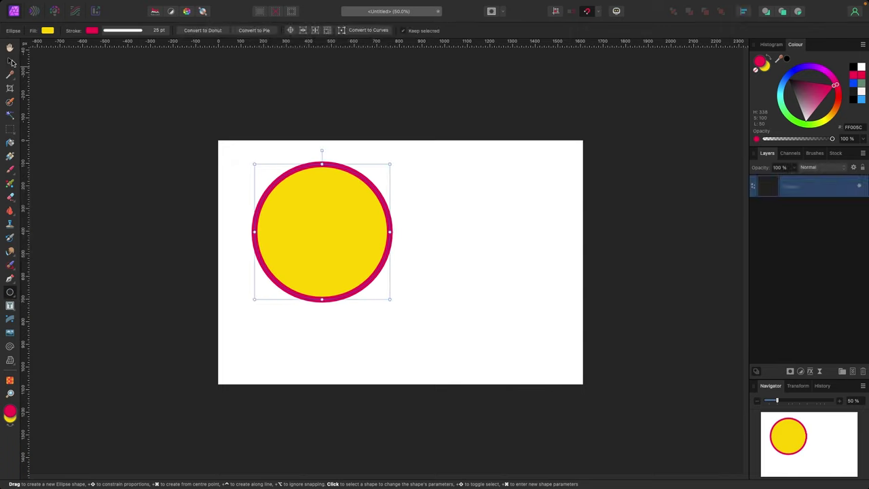
pyautogui.moveTo(308, 219); pyautogui.dragTo(296, 208)
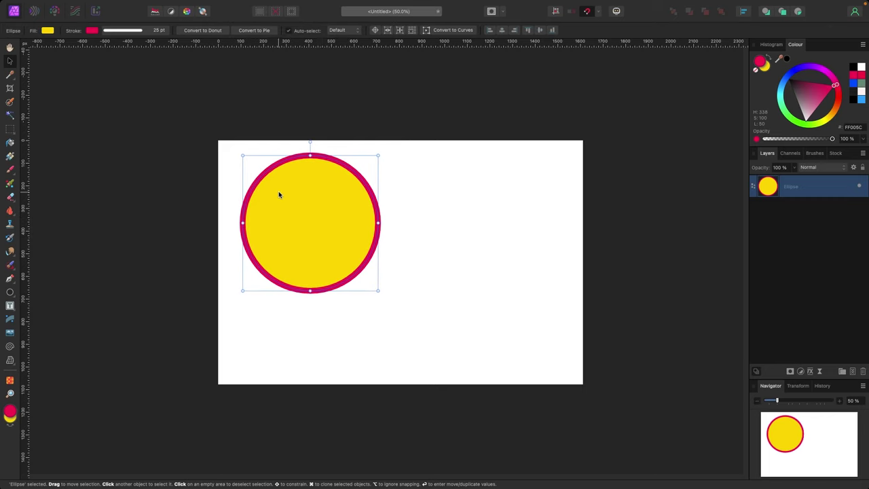
# Remove the circle's stroke, shift the circle slightly towards the lower right and deselect it.
pyautogui.click(756, 72)
pyautogui.moveTo(324, 219); pyautogui.dragTo(328, 223)
pyautogui.click(468, 206)
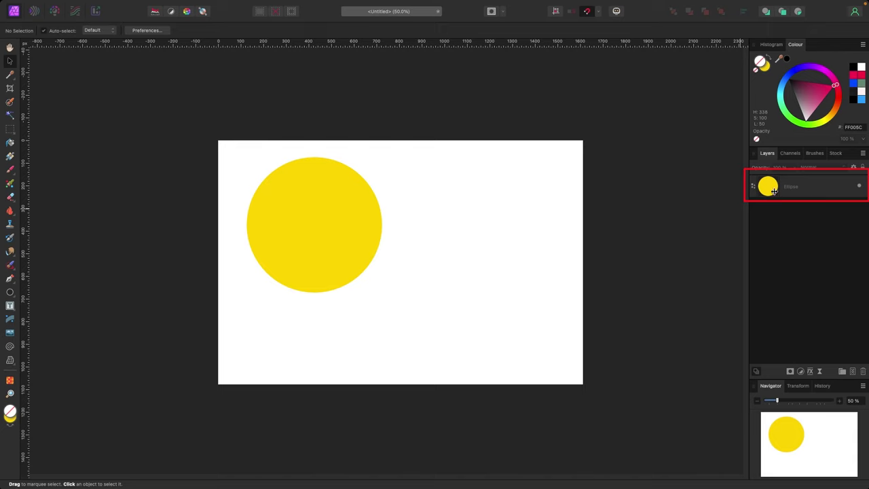
# Rename the ellipse layer "yellow circle" and deselect it.
pyautogui.doubleClick(801, 187)
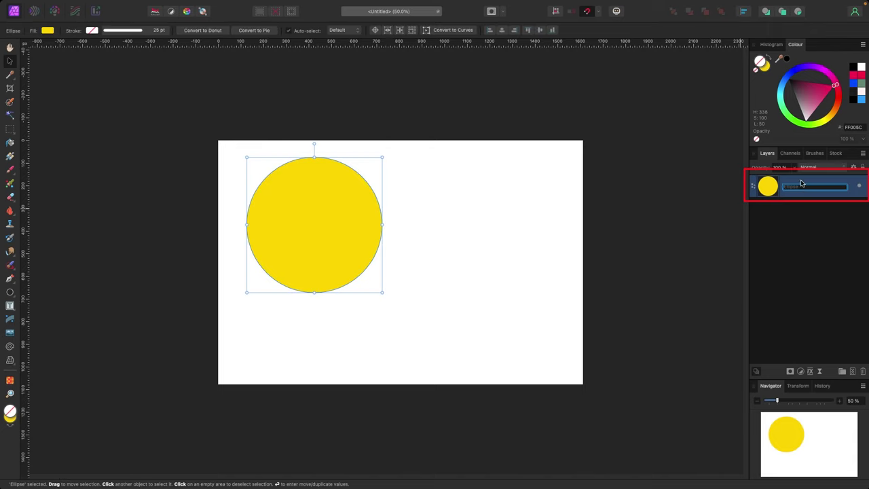
pyautogui.write('yellow circle')
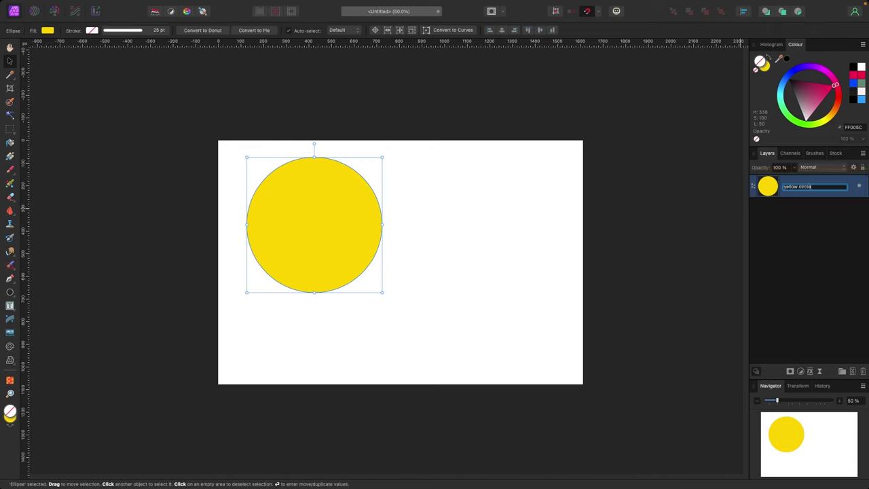
pyautogui.click(803, 235)
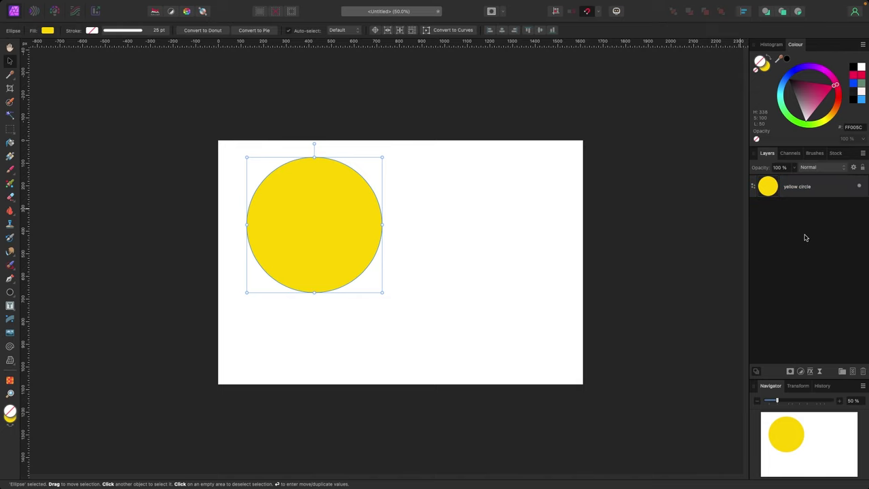
pyautogui.click(805, 196)
pyautogui.click(808, 221)
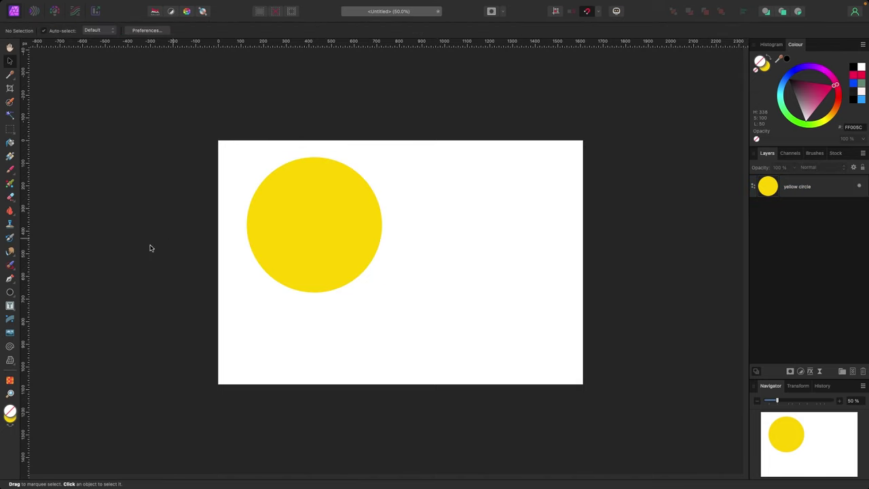
# Draw a square about 650 px wide overlapping the yellow circle's lower-right edge and nudge it slightly to the left.
pyautogui.click(15, 296)
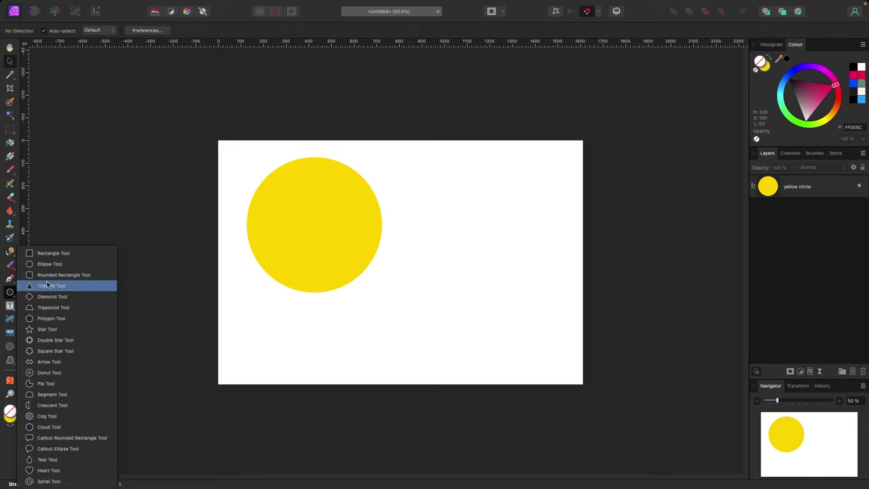
pyautogui.click(53, 254)
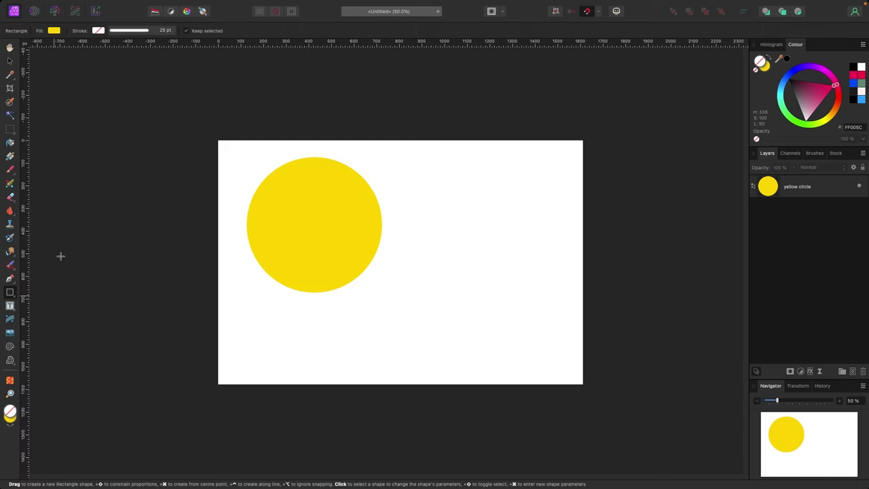
pyautogui.moveTo(365, 213); pyautogui.dragTo(513, 360)
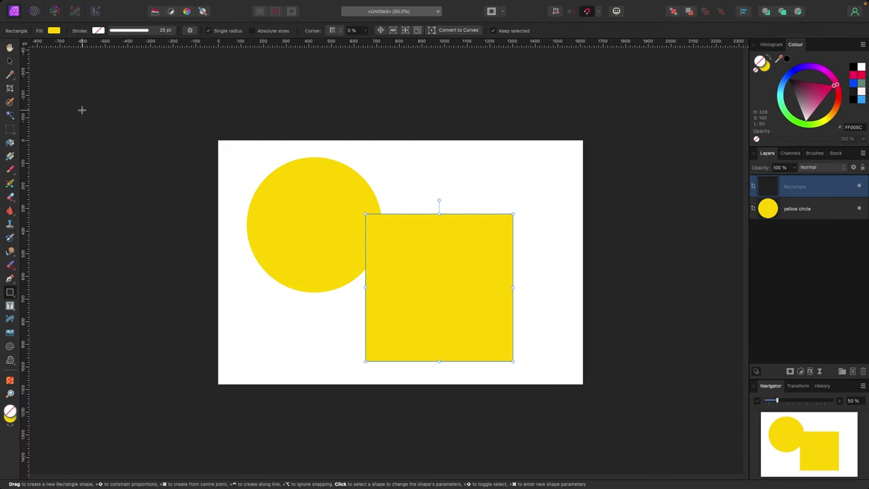
pyautogui.click(11, 63)
pyautogui.hotkey('shift', 'Left')
pyautogui.hotkey('shift', 'Left')
pyautogui.hotkey('shift', 'Left')
pyautogui.hotkey('shift', 'Left')
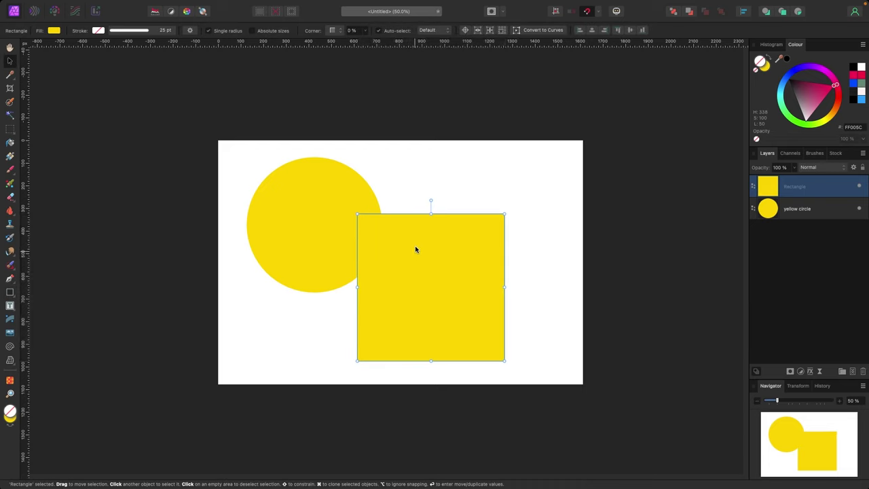
# Fill the square with blue (003EFF) and move it further over the yellow circle.
pyautogui.click(764, 66)
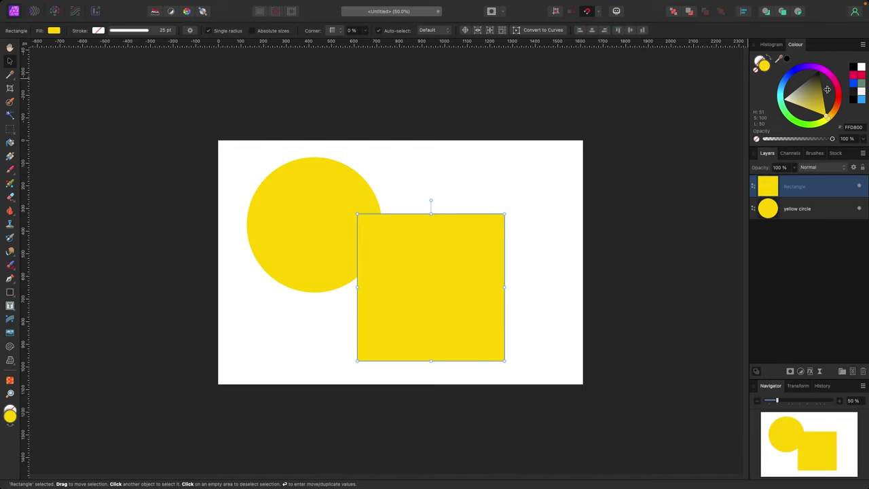
pyautogui.moveTo(814, 70); pyautogui.dragTo(784, 71)
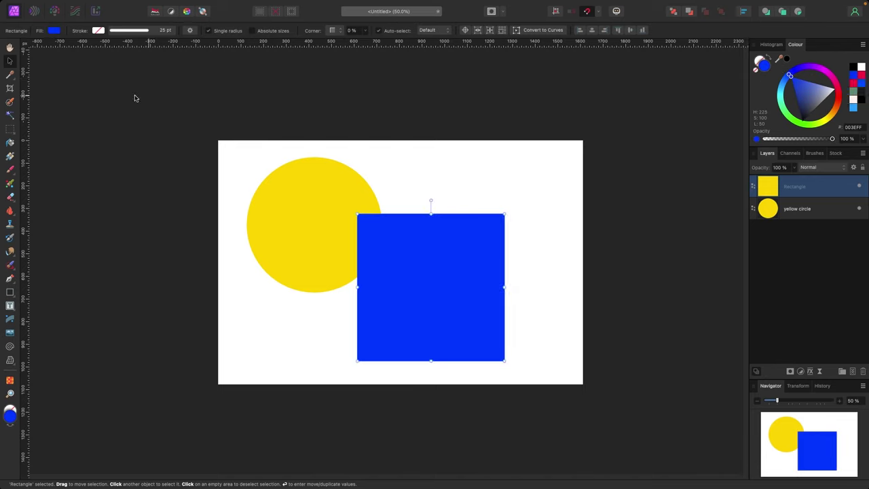
pyautogui.moveTo(425, 260); pyautogui.dragTo(409, 254)
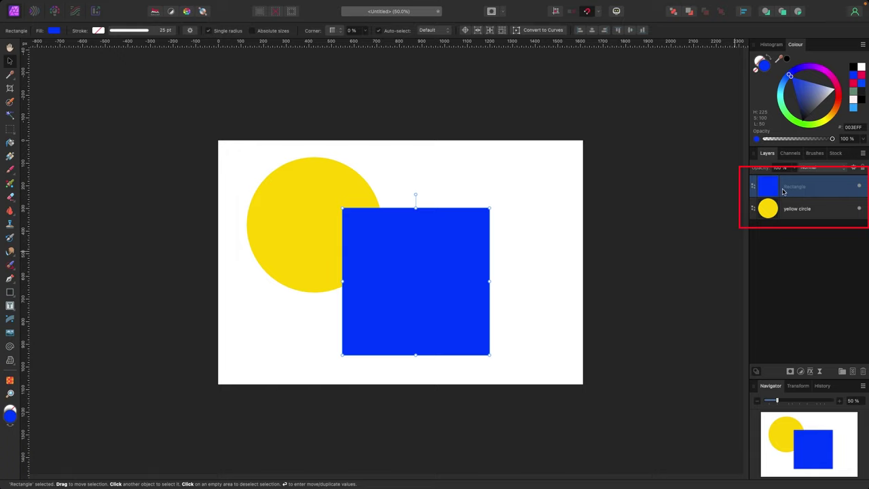
# Rename the rectangle layer "blue square" and move the square to the right of the yellow circle, clear of it.
pyautogui.doubleClick(804, 189)
pyautogui.write('blue square')
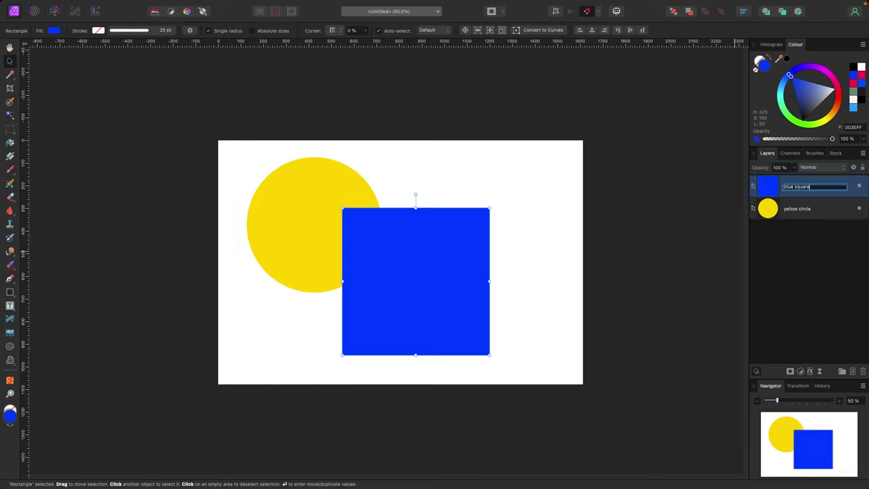
pyautogui.click(809, 225)
pyautogui.moveTo(460, 262); pyautogui.dragTo(473, 221)
pyautogui.click(180, 187)
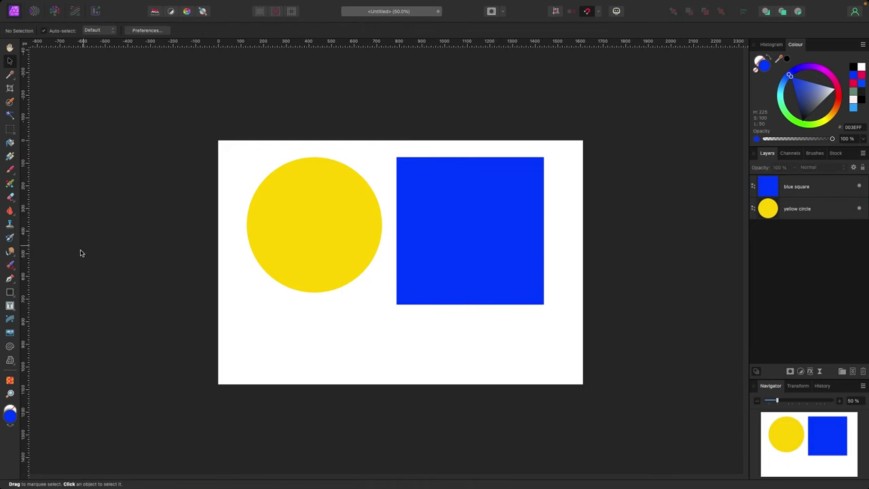
# Draw a triangle about 490 px wide overlapping the yellow circle and the blue square along their lower edges.
pyautogui.click(14, 298)
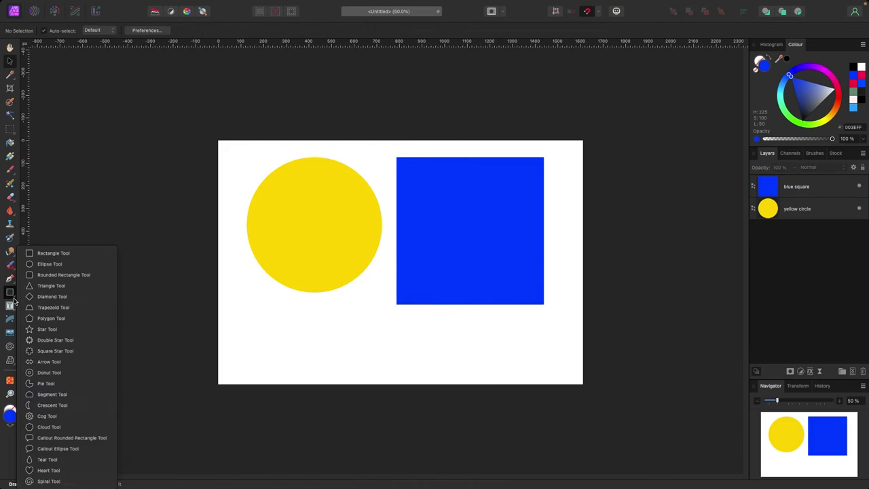
pyautogui.click(55, 286)
pyautogui.moveTo(335, 262); pyautogui.dragTo(393, 344)
pyautogui.click(10, 61)
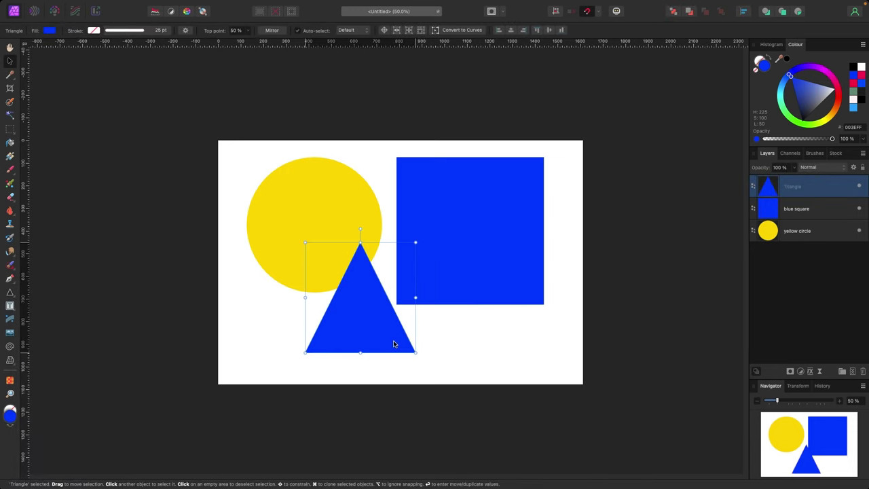
# Fill the triangle with red (FF0500) and move it slightly towards the lower right.
pyautogui.moveTo(829, 79); pyautogui.dragTo(837, 95)
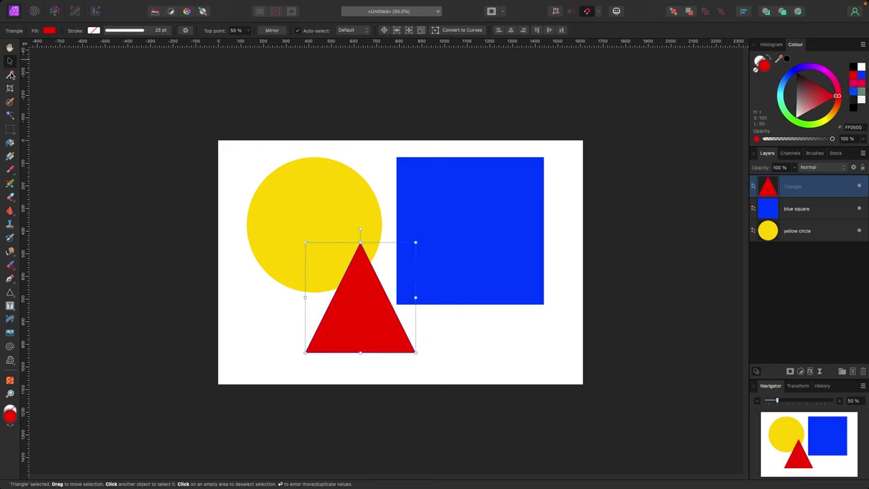
pyautogui.moveTo(346, 326); pyautogui.dragTo(354, 335)
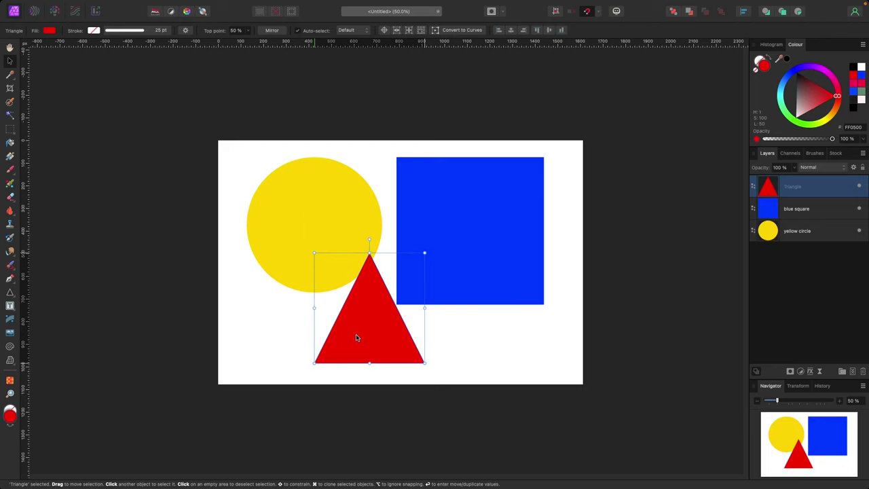
# Rename the triangle's layer "red triangle".
pyautogui.doubleClick(794, 192)
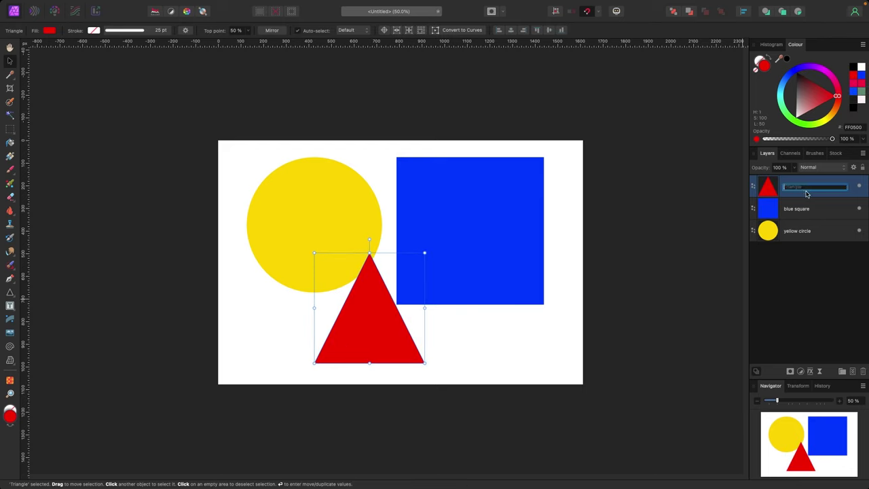
pyautogui.click(803, 228)
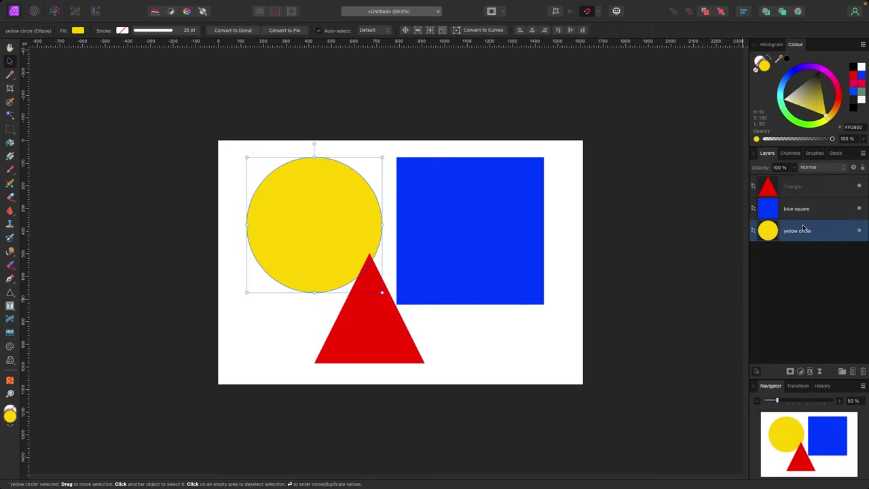
pyautogui.doubleClick(801, 189)
pyautogui.write('red tria')
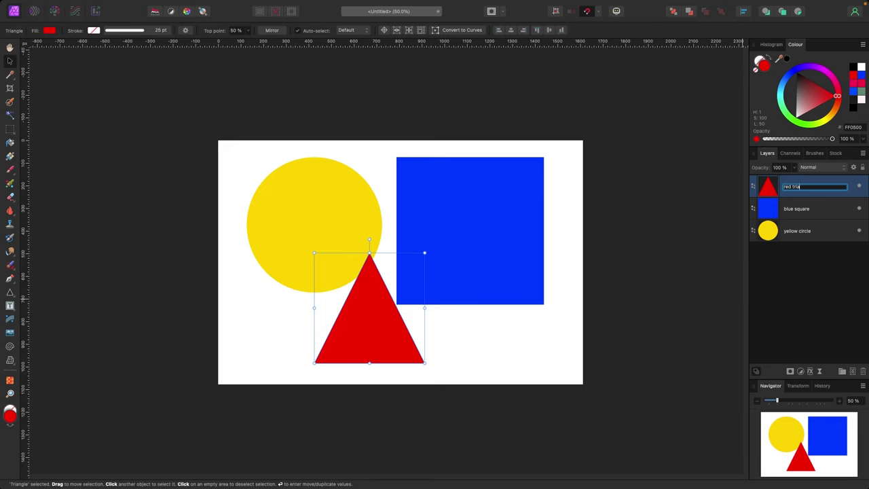
pyautogui.write('ngle')
pyautogui.click(785, 271)
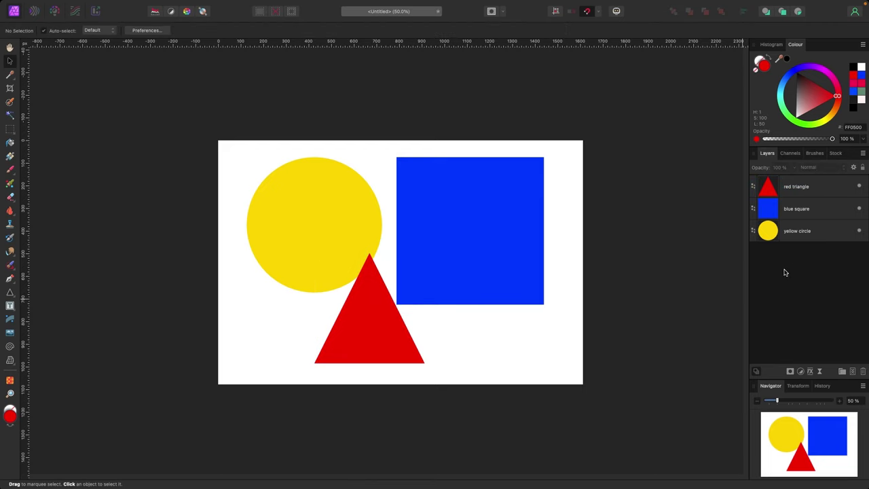
# Separate the shapes by moving the red triangle towards the lower right and the blue square slightly to the right.
pyautogui.click(430, 298)
pyautogui.moveTo(357, 319); pyautogui.dragTo(369, 335)
pyautogui.click(467, 271)
pyautogui.moveTo(467, 272); pyautogui.dragTo(484, 272)
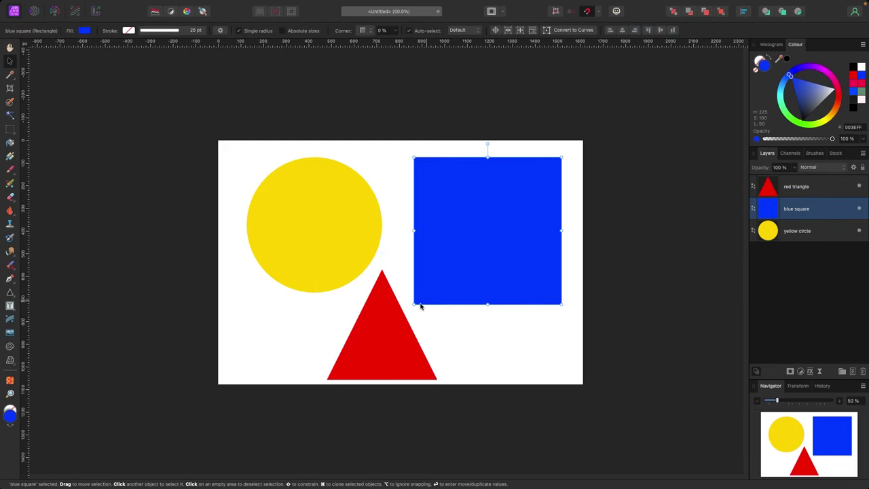
pyautogui.click(407, 315)
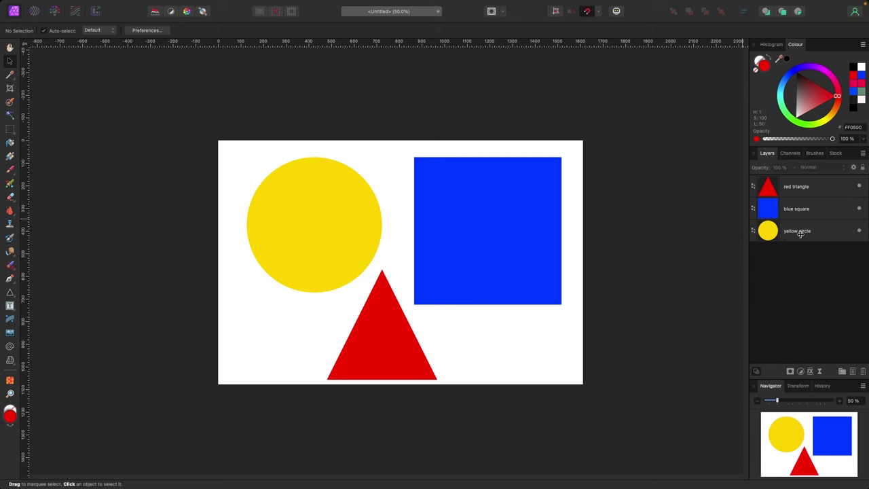
# Bring the yellow circle and red triangle towards the page centre, then place the blue square so it completely covers the circle.
pyautogui.moveTo(331, 237); pyautogui.dragTo(406, 273)
pyautogui.moveTo(384, 323); pyautogui.dragTo(357, 316)
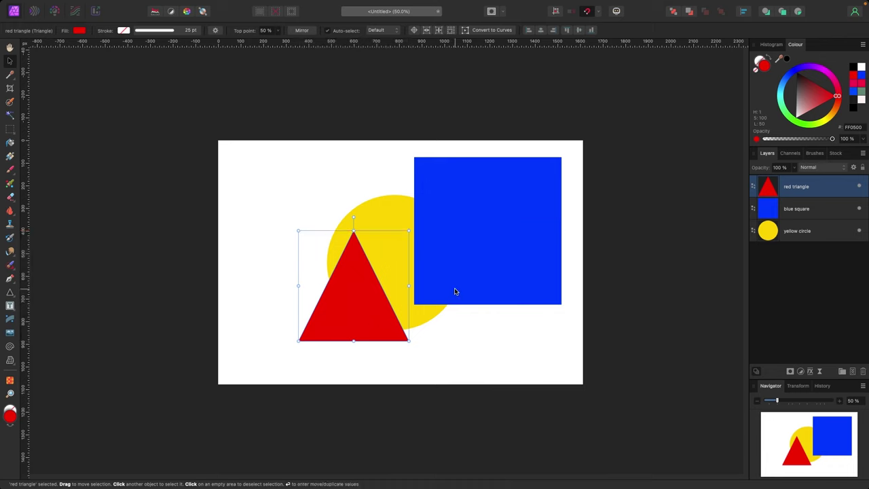
pyautogui.moveTo(488, 266); pyautogui.dragTo(392, 275)
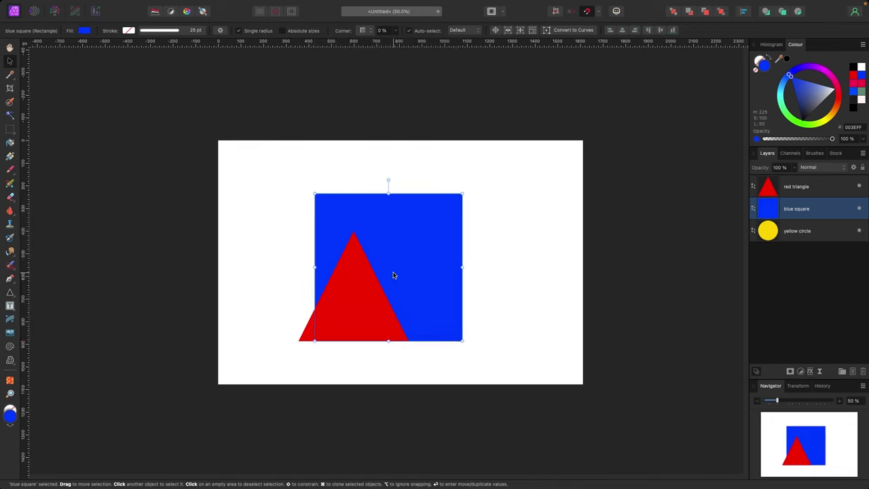
# Move the red triangle inside the blue square and enlarge it slightly until its corner meets the square's right edge.
pyautogui.click(351, 306)
pyautogui.moveTo(350, 306); pyautogui.dragTo(397, 276)
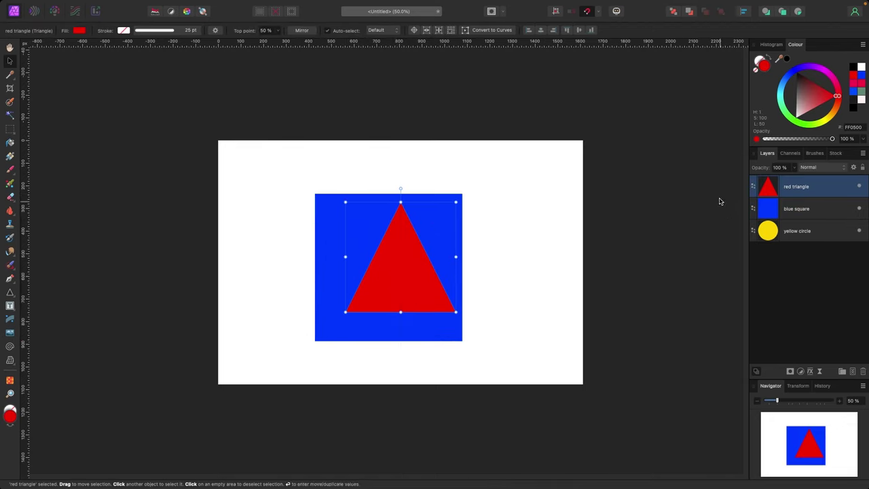
pyautogui.moveTo(455, 310); pyautogui.dragTo(461, 320)
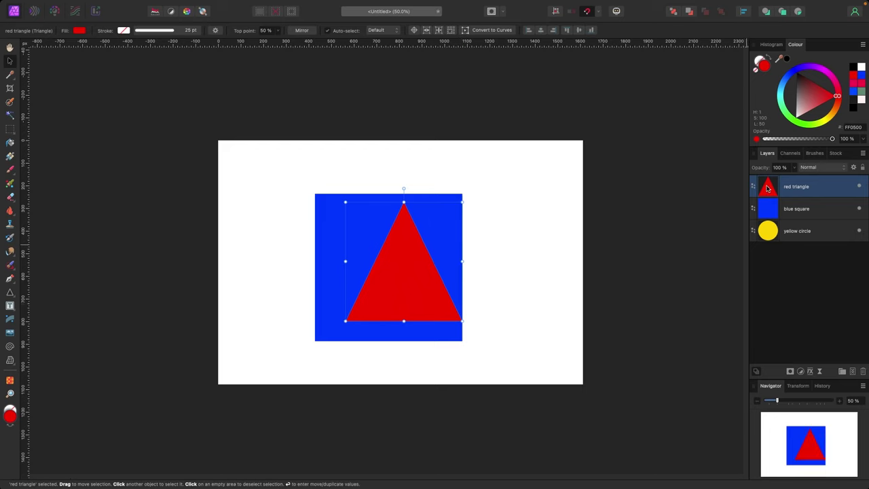
# Select the yellow circle, blue square and red triangle layers one after another to examine their stacking order.
pyautogui.click(796, 232)
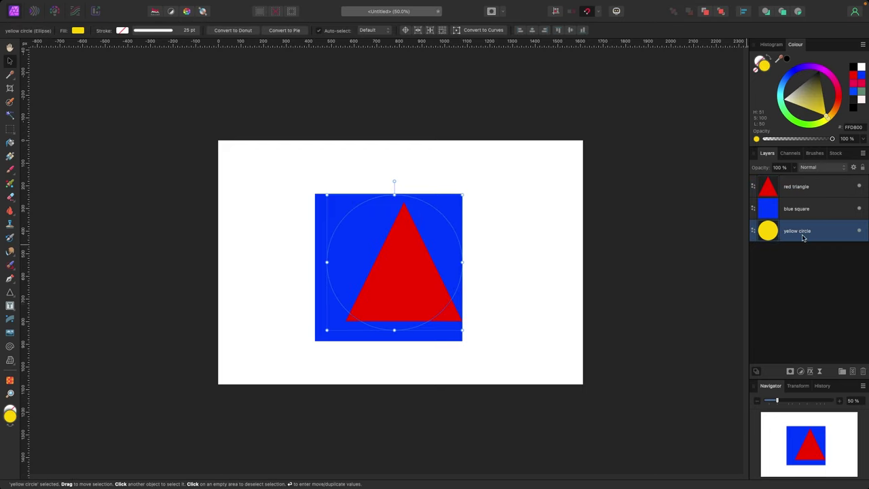
pyautogui.click(804, 211)
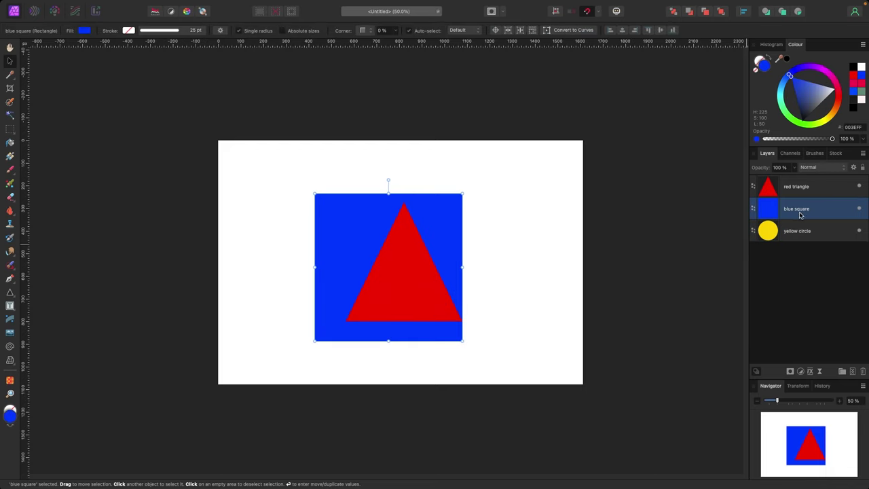
pyautogui.click(801, 191)
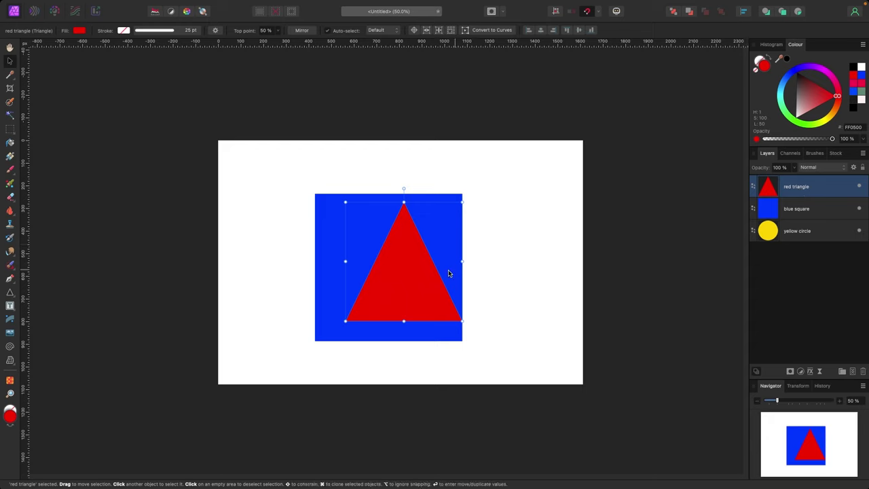
# Spread the shapes out, with the triangle to the right, the square at the upper left and the circle partly overlapped by both.
pyautogui.moveTo(418, 277); pyautogui.dragTo(477, 276)
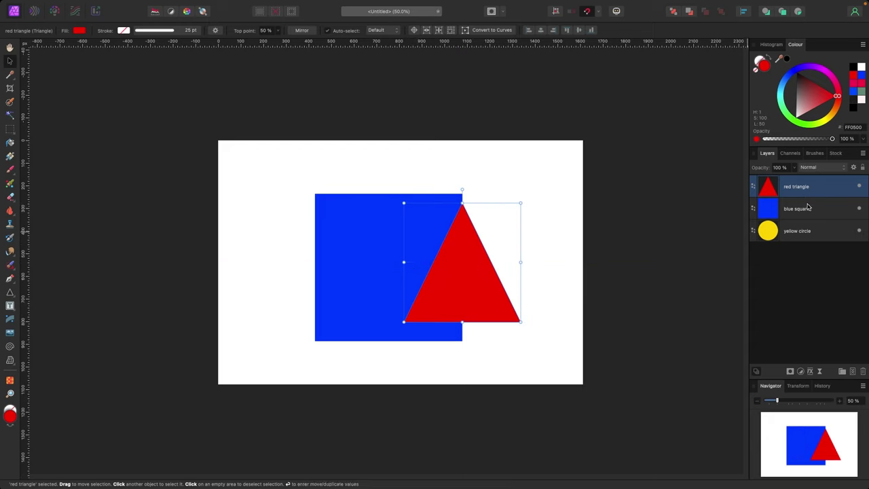
pyautogui.moveTo(373, 255); pyautogui.dragTo(295, 222)
pyautogui.click(412, 248)
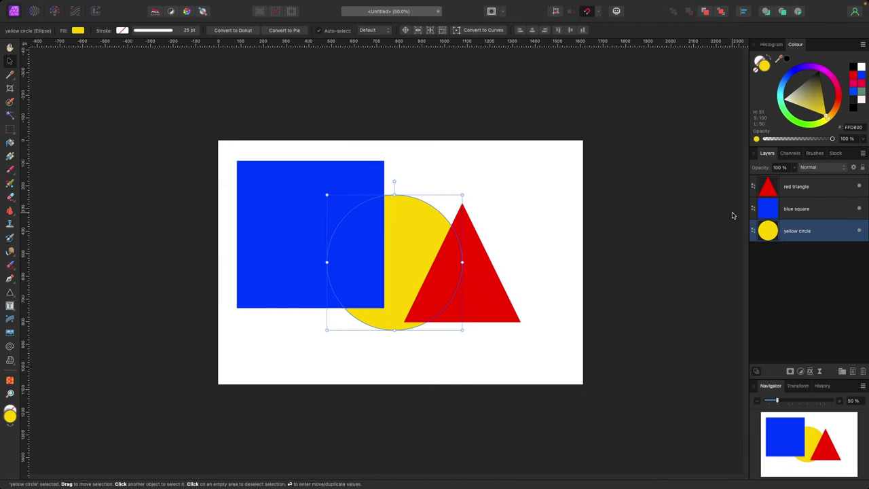
pyautogui.moveTo(407, 228); pyautogui.dragTo(420, 219)
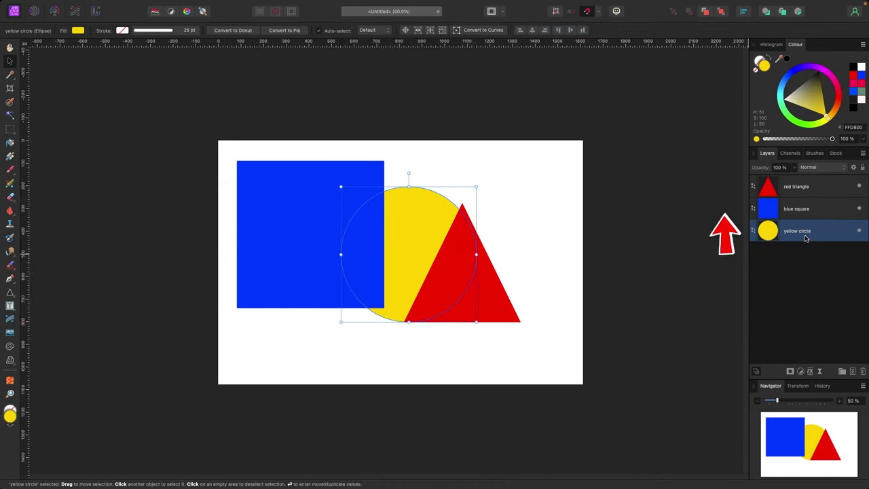
# Bring the yellow circle layer to the top of the layer stack and move the circle below centre, overlapping both other shapes.
pyautogui.moveTo(805, 236); pyautogui.dragTo(807, 182)
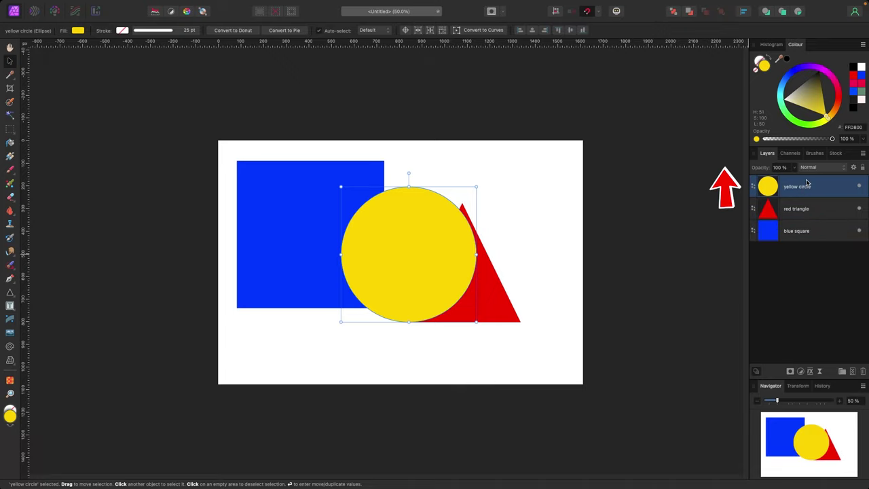
pyautogui.moveTo(444, 251)
pyautogui.mouseDown()
pyautogui.moveTo(352, 304)
pyautogui.moveTo(512, 198)
pyautogui.moveTo(337, 251)
pyautogui.moveTo(450, 229)
pyautogui.moveTo(420, 210)
pyautogui.moveTo(409, 268)
pyautogui.mouseUp()
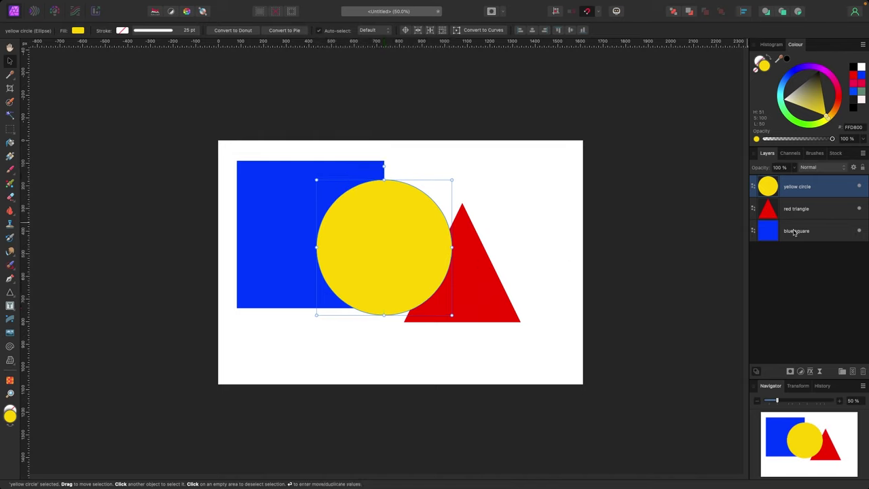
pyautogui.moveTo(413, 250); pyautogui.dragTo(444, 293)
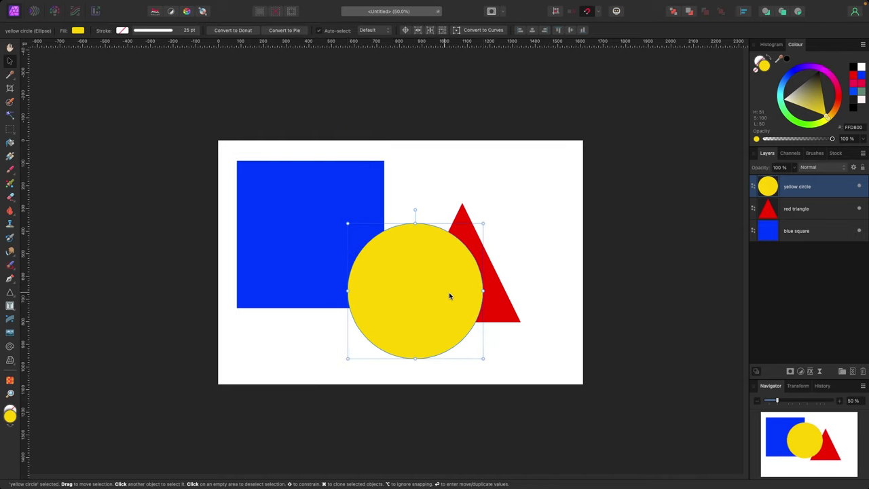
# Move the red triangle to the page's upper right and reorder the layers as blue square, yellow circle, red triangle from top to bottom.
pyautogui.click(488, 272)
pyautogui.moveTo(488, 273); pyautogui.dragTo(500, 222)
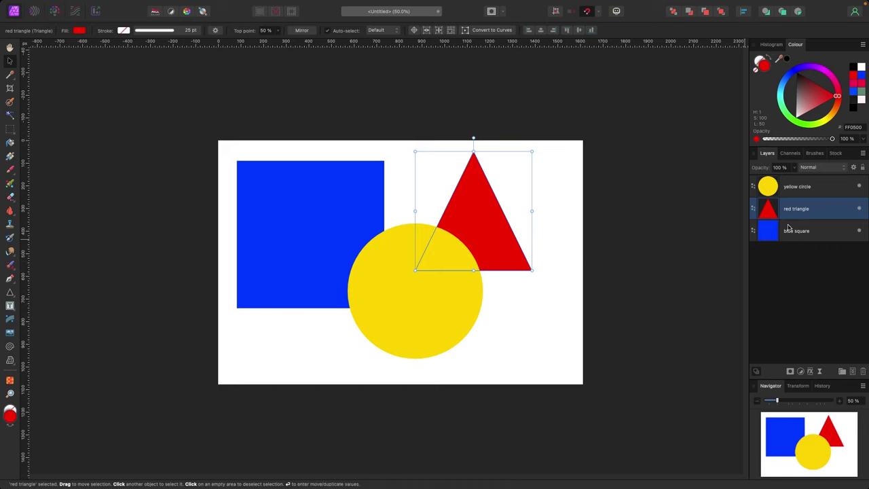
pyautogui.moveTo(798, 212); pyautogui.dragTo(800, 240)
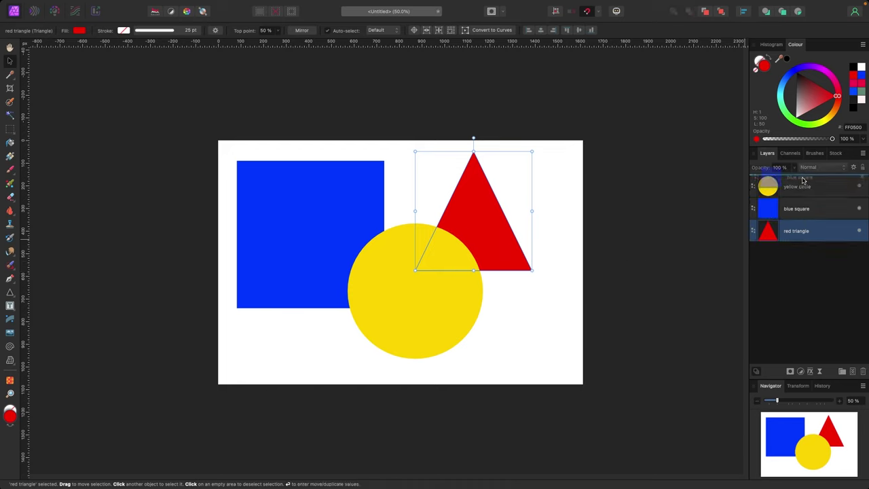
pyautogui.moveTo(801, 180)
pyautogui.mouseDown()
pyautogui.moveTo(802, 204)
pyautogui.moveTo(806, 188)
pyautogui.mouseUp()
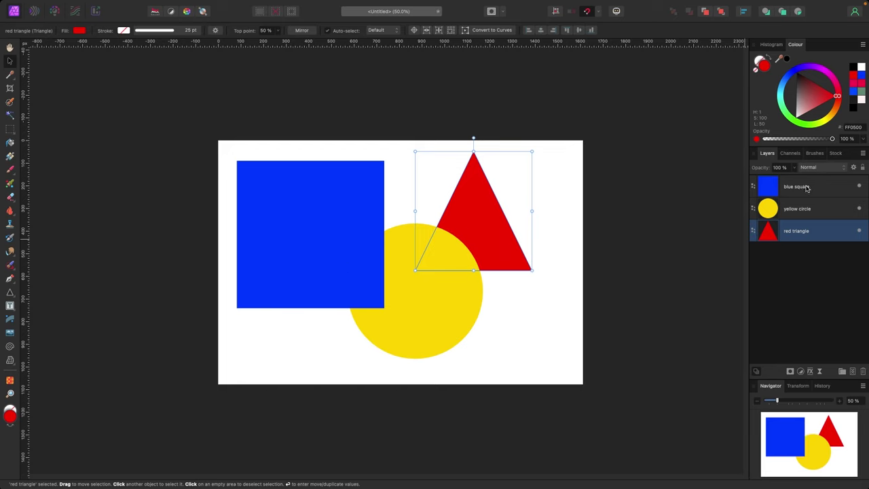
# Rename the blue square layer "rename me!".
pyautogui.doubleClick(806, 187)
pyautogui.write('rename me')
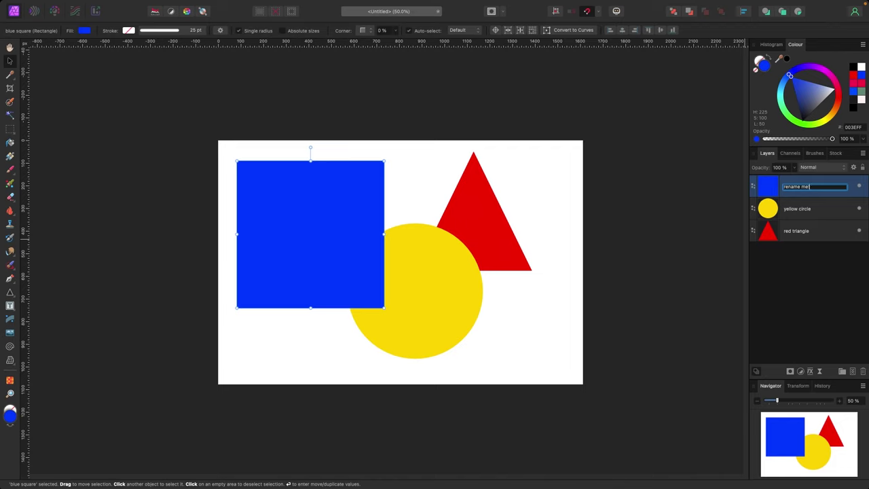
pyautogui.click(722, 209)
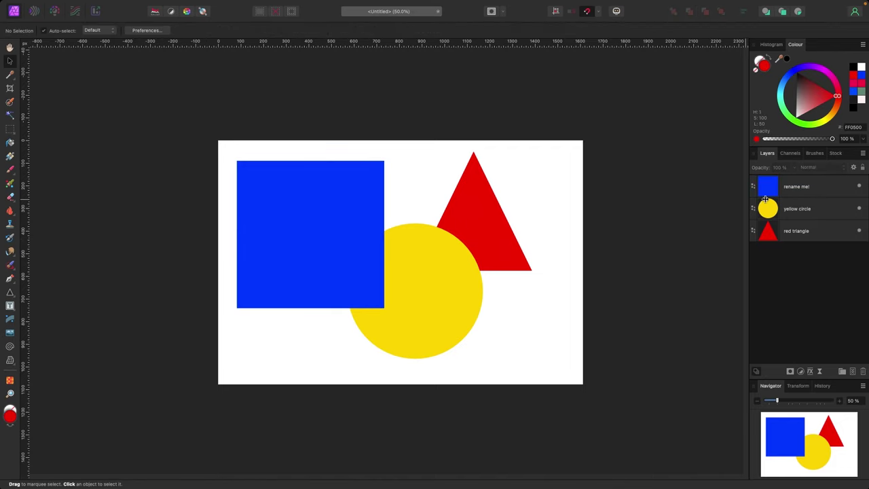
# Hide the "rename me!" layer, then move the yellow circle to the left and the red triangle slightly towards the lower left.
pyautogui.click(860, 189)
pyautogui.click(860, 189)
pyautogui.click(860, 189)
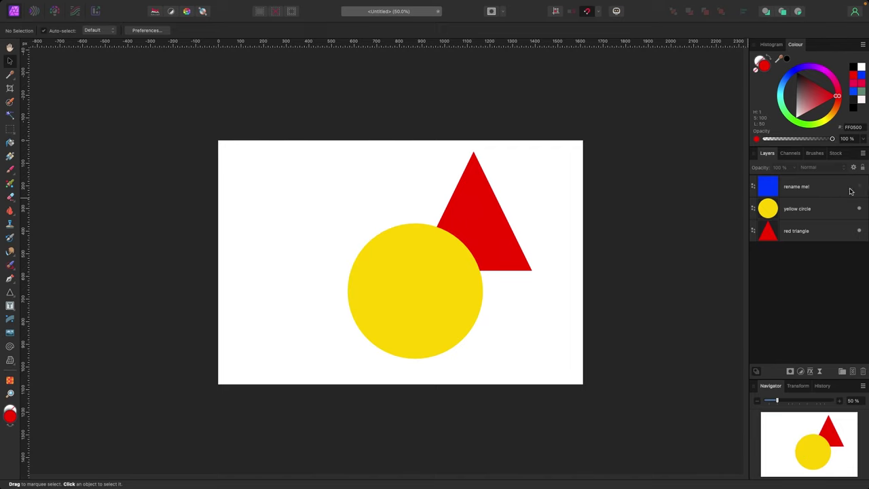
pyautogui.moveTo(420, 279); pyautogui.dragTo(365, 267)
pyautogui.moveTo(463, 245); pyautogui.dragTo(454, 254)
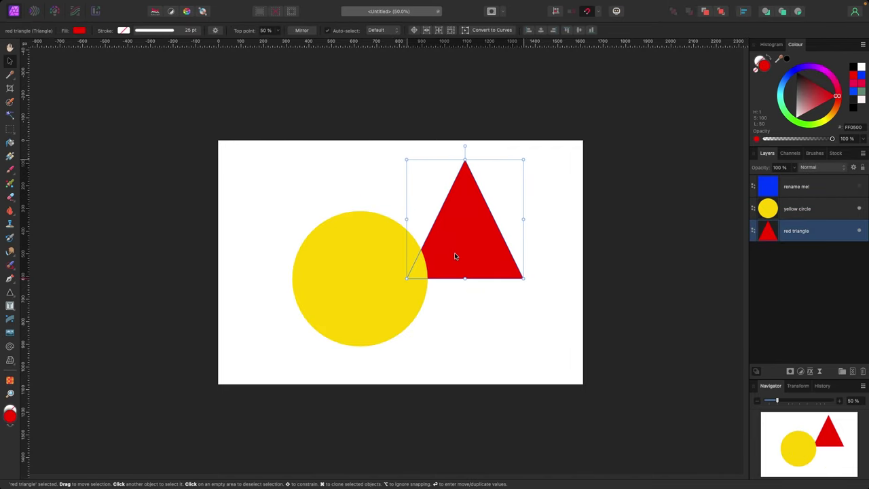
# Make the "rename me!" layer visible again and nudge the blue square slightly down and to the right.
pyautogui.click(859, 188)
pyautogui.click(859, 188)
pyautogui.click(859, 188)
pyautogui.moveTo(326, 241); pyautogui.dragTo(328, 244)
# Move the red triangle towards the lower right, clear of the yellow circle, and shift the blue square to the right.
pyautogui.click(466, 243)
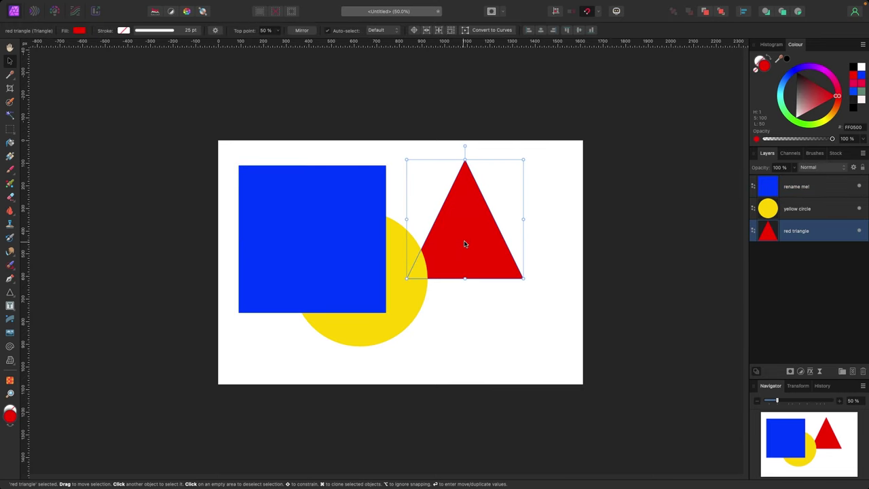
pyautogui.moveTo(466, 242); pyautogui.dragTo(484, 269)
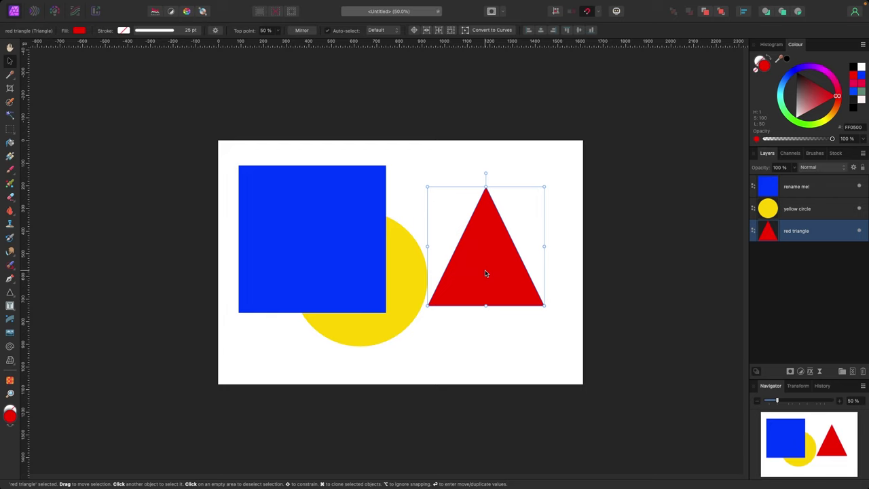
pyautogui.click(535, 275)
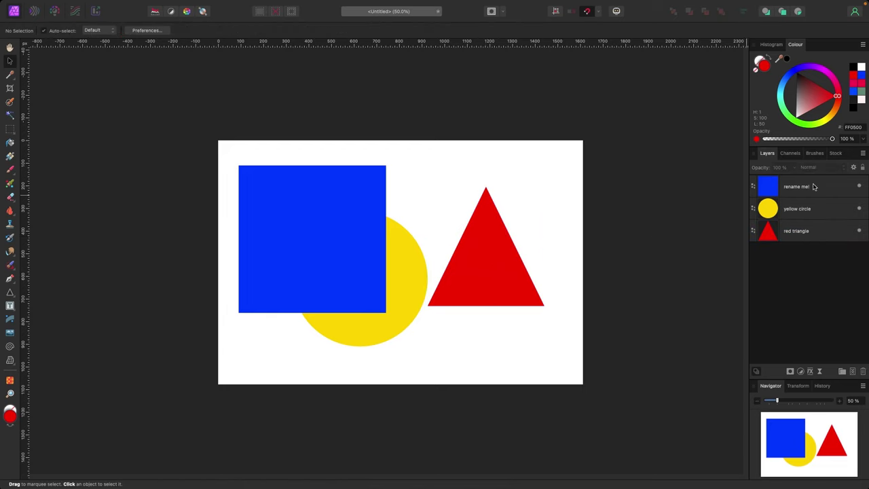
pyautogui.moveTo(366, 239); pyautogui.dragTo(405, 246)
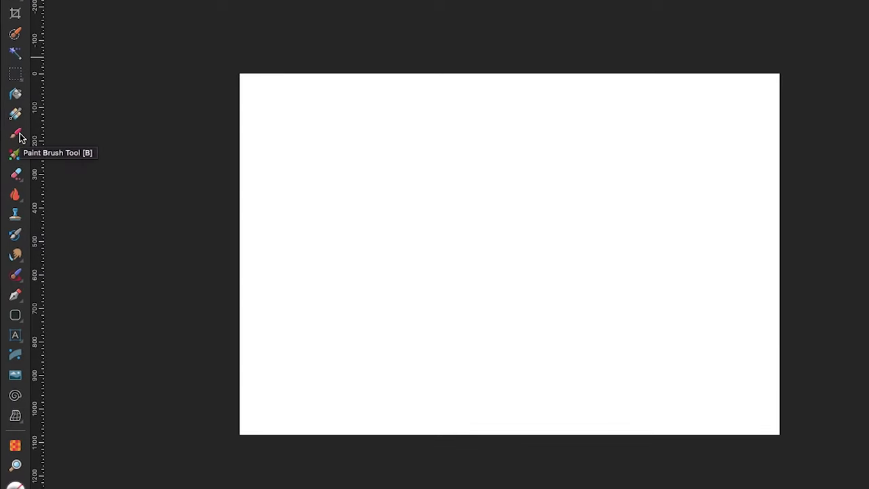
# Activate the Paint Brush Tool and set the brush width to 26 px.
pyautogui.click(19, 137)
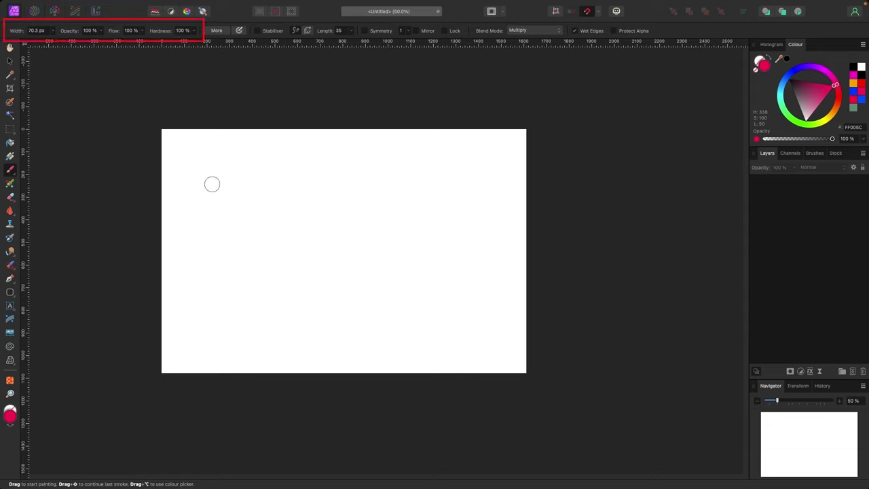
pyautogui.click(53, 32)
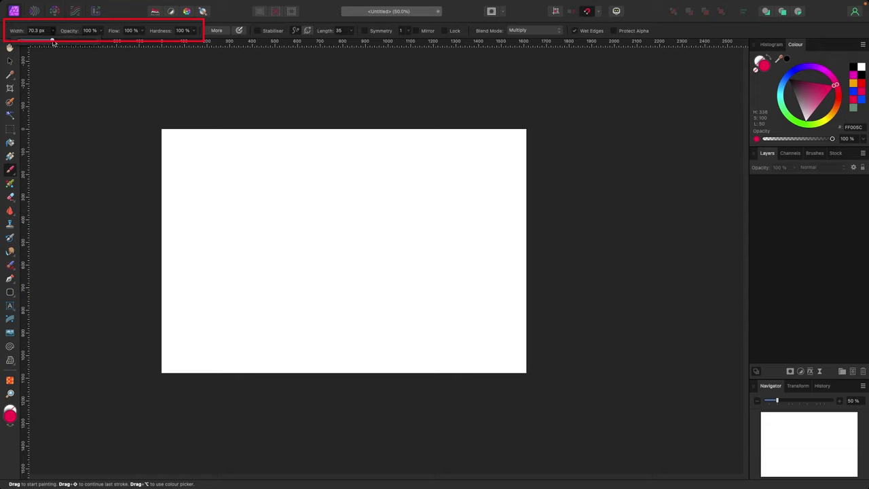
pyautogui.moveTo(53, 41)
pyautogui.mouseDown()
pyautogui.moveTo(72, 40)
pyautogui.moveTo(34, 41)
pyautogui.mouseUp()
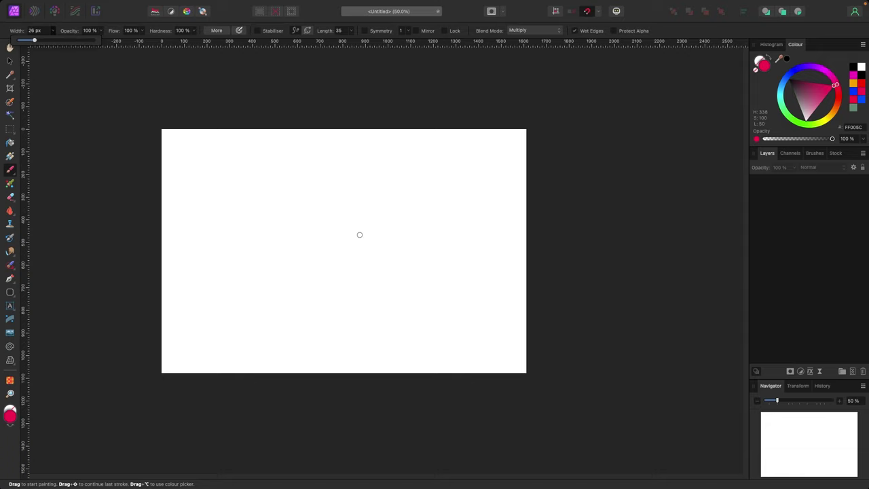
pyautogui.click(10, 169)
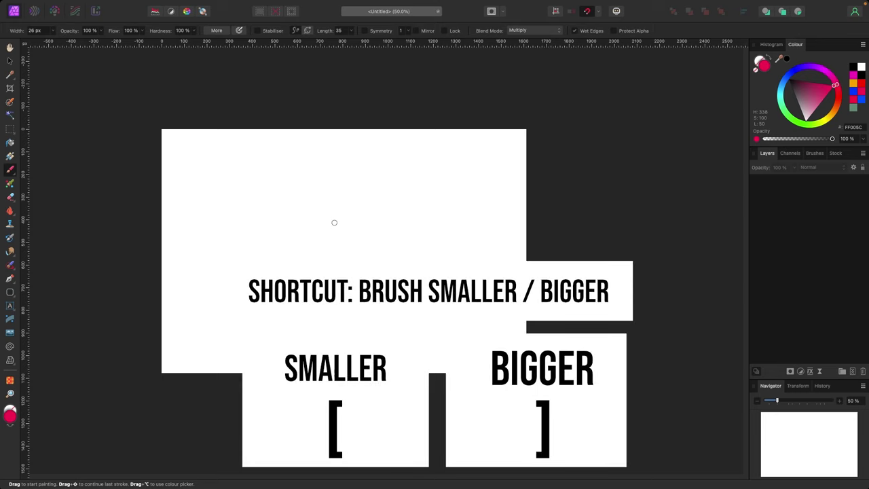
# Enlarge and shrink the brush in repeated increments, finishing at a width of 98.9 px.
pyautogui.press(']')
pyautogui.press(']')
pyautogui.press(']')
pyautogui.press(']')
pyautogui.press(']')
pyautogui.press(']')
pyautogui.press(']')
pyautogui.press(']')
pyautogui.press(']')
pyautogui.press('[')
pyautogui.press('[')
pyautogui.press('[')
pyautogui.press('[')
pyautogui.press('[')
pyautogui.press('[')
pyautogui.press('[')
pyautogui.press('[')
pyautogui.press(']')
pyautogui.press(']')
pyautogui.press(']')
pyautogui.press(']')
pyautogui.press(']')
pyautogui.press(']')
pyautogui.press('[')
pyautogui.press('[')
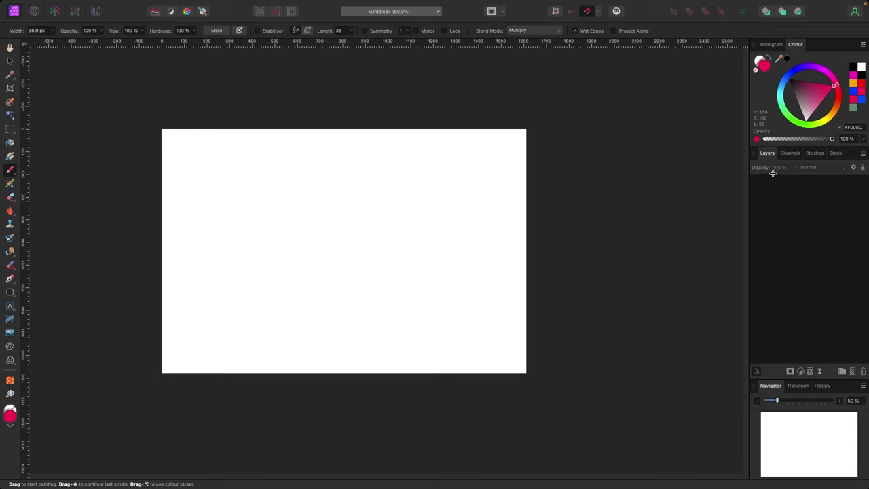
# Examine the Basic brush presets and the list of available brush categories.
pyautogui.click(818, 156)
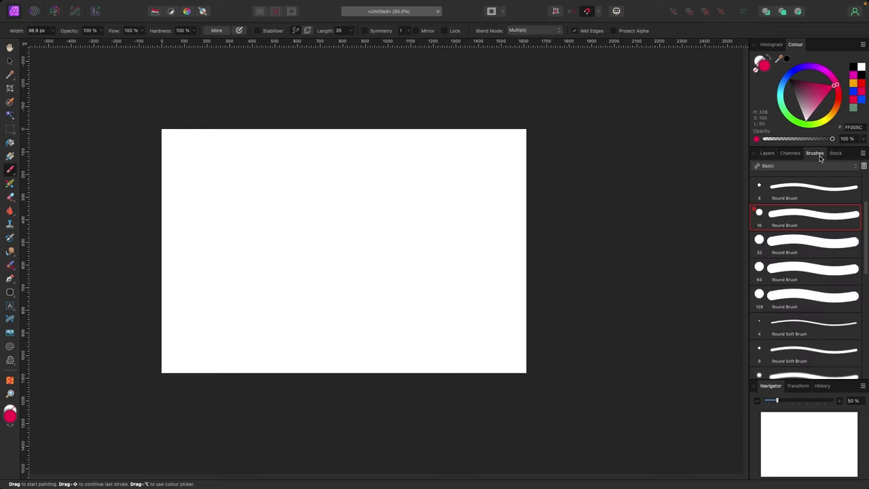
pyautogui.scroll(-1, 819, 234)
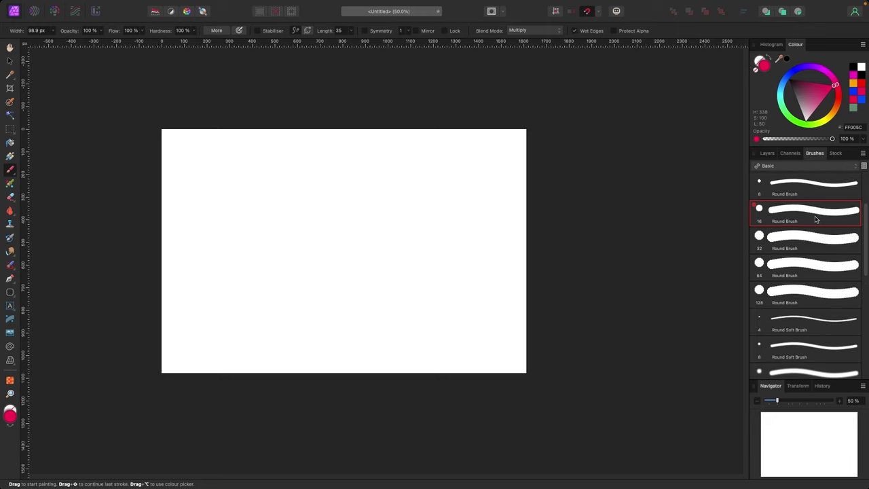
pyautogui.click(849, 167)
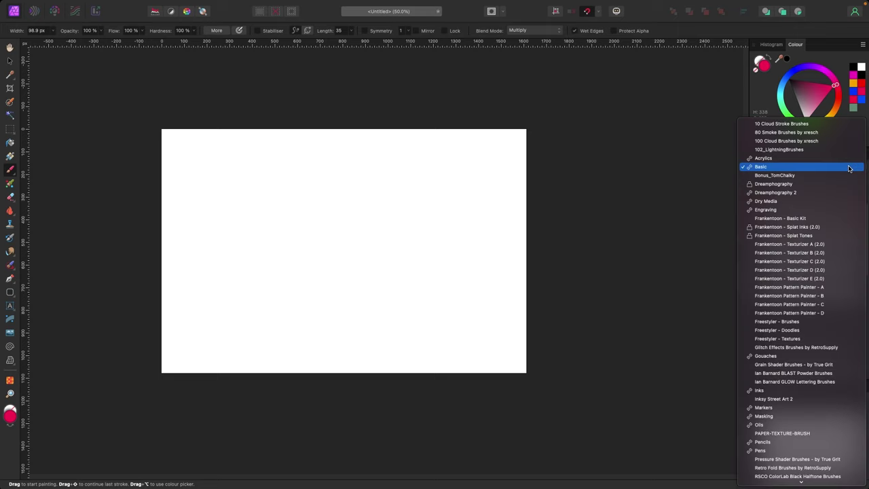
pyautogui.click(848, 167)
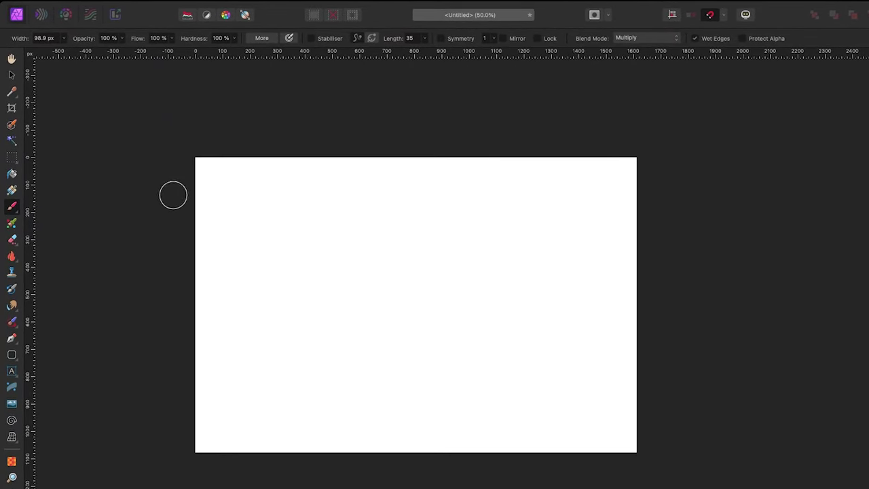
# Paint a straight horizontal pink stroke across the upper part of the canvas at 100% opacity, without any extra dab.
pyautogui.moveTo(227, 210); pyautogui.dragTo(592, 209)
pyautogui.click(608, 237)
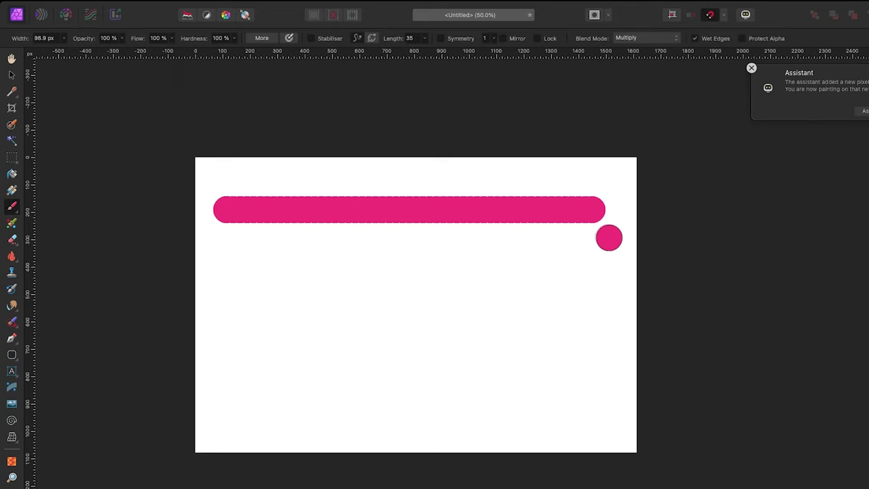
pyautogui.hotkey('ctrl', 'z')
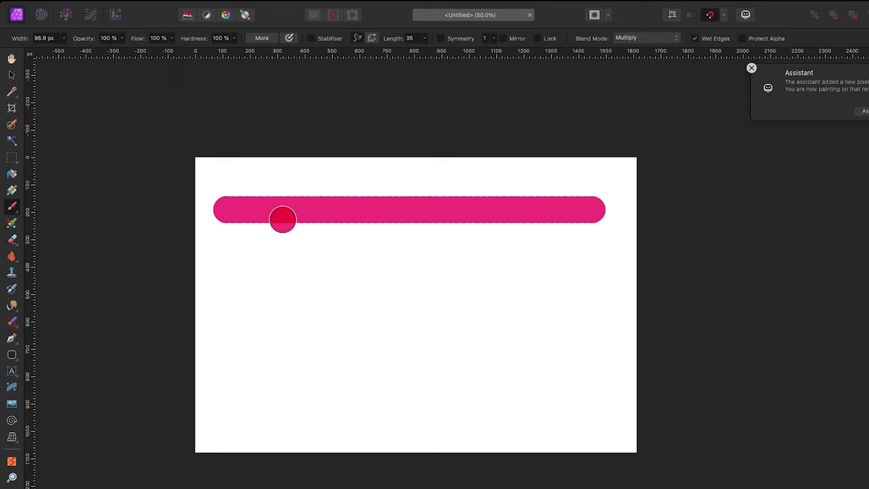
# Set the brush opacity to 50% and paint a second horizontal stroke beneath the first.
pyautogui.click(121, 42)
pyautogui.moveTo(121, 49); pyautogui.dragTo(75, 59)
pyautogui.moveTo(216, 253); pyautogui.dragTo(583, 253)
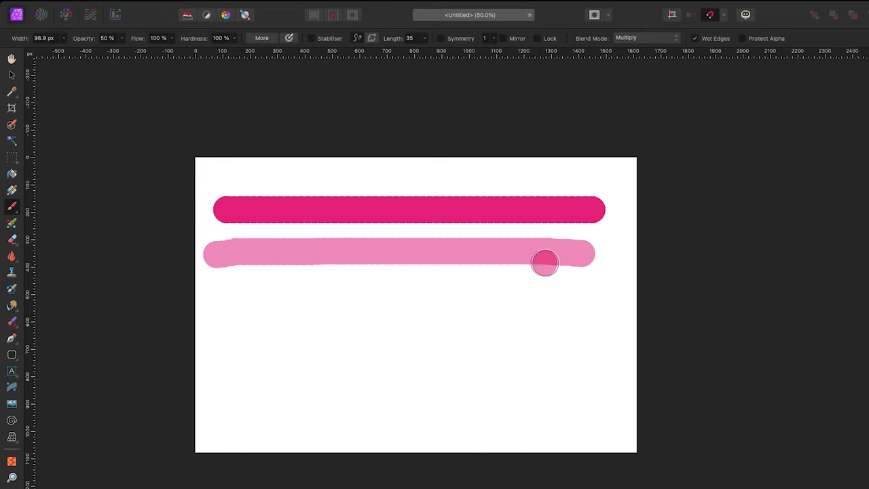
# Set the brush opacity to 100% and flow to 5%, and paint a third horizontal stroke below the pale one.
pyautogui.click(121, 42)
pyautogui.moveTo(150, 51); pyautogui.dragTo(83, 58)
pyautogui.click(172, 38)
pyautogui.click(169, 52)
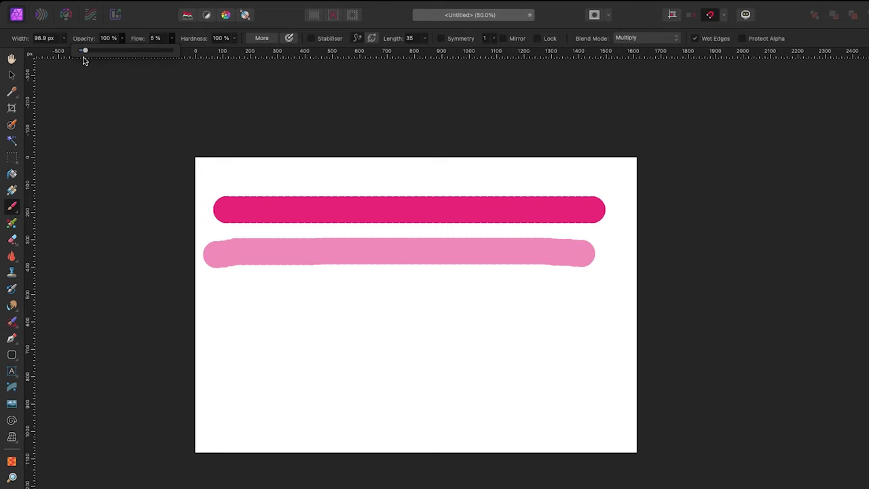
pyautogui.moveTo(216, 303); pyautogui.dragTo(597, 297)
# Set the brush flow to 100% and hardness to 14%, and paint a fourth stroke across the lower part of the canvas.
pyautogui.click(172, 38)
pyautogui.moveTo(171, 51); pyautogui.dragTo(251, 51)
pyautogui.click(234, 38)
pyautogui.moveTo(234, 51); pyautogui.dragTo(154, 54)
pyautogui.moveTo(215, 357); pyautogui.dragTo(593, 362)
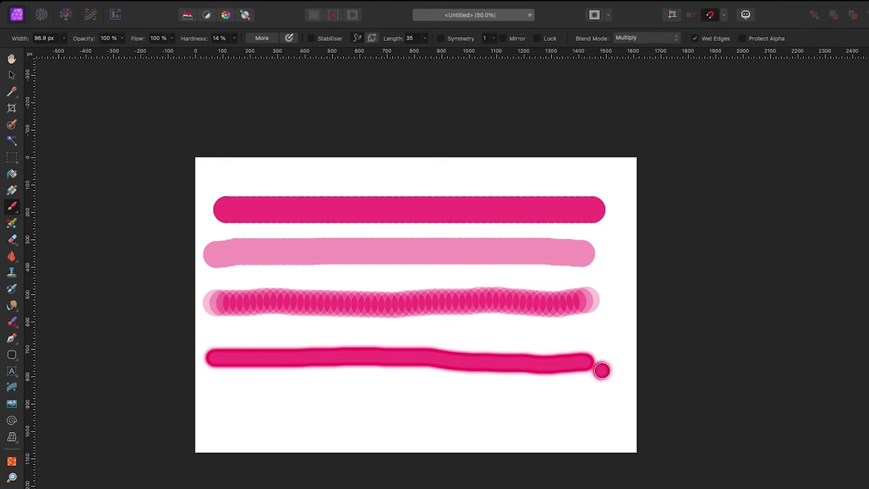
# Return the brush hardness to 100% and activate the Move Tool.
pyautogui.click(235, 38)
pyautogui.moveTo(234, 48); pyautogui.dragTo(285, 51)
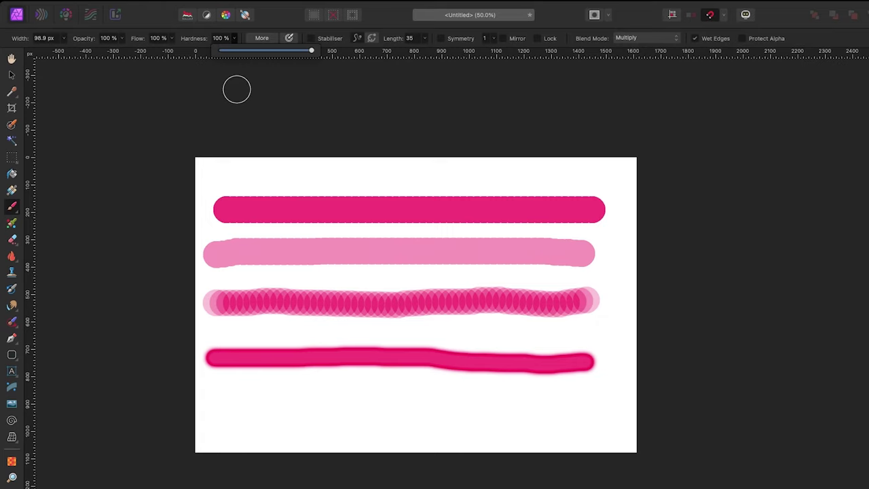
pyautogui.click(12, 75)
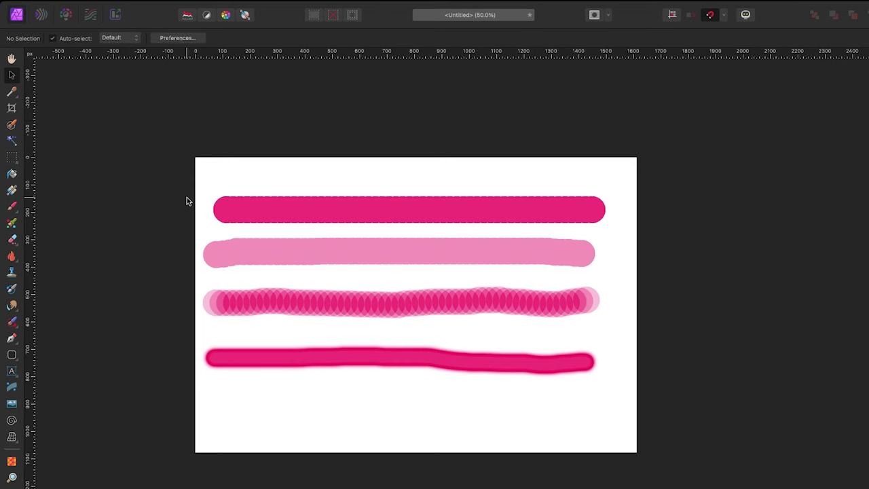
pyautogui.press('b')
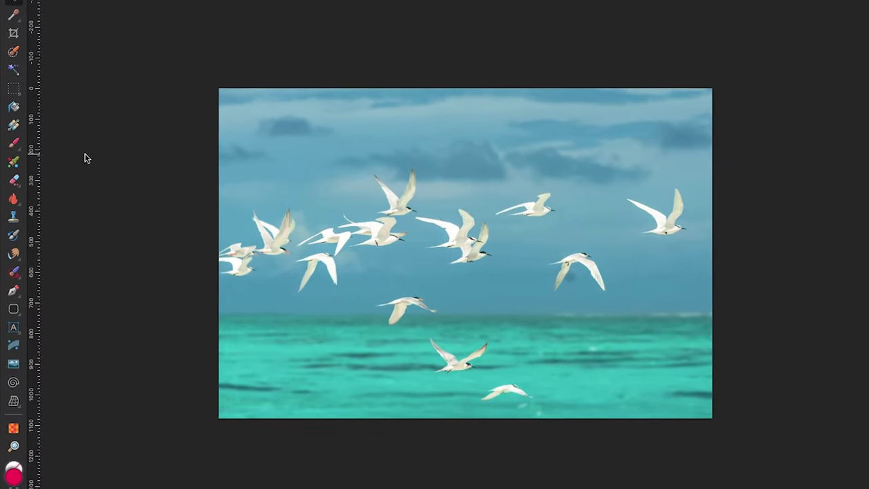
# Activate the Inpainting Brush Tool on the bird photo and reduce its width to 185.8 px.
pyautogui.click(19, 280)
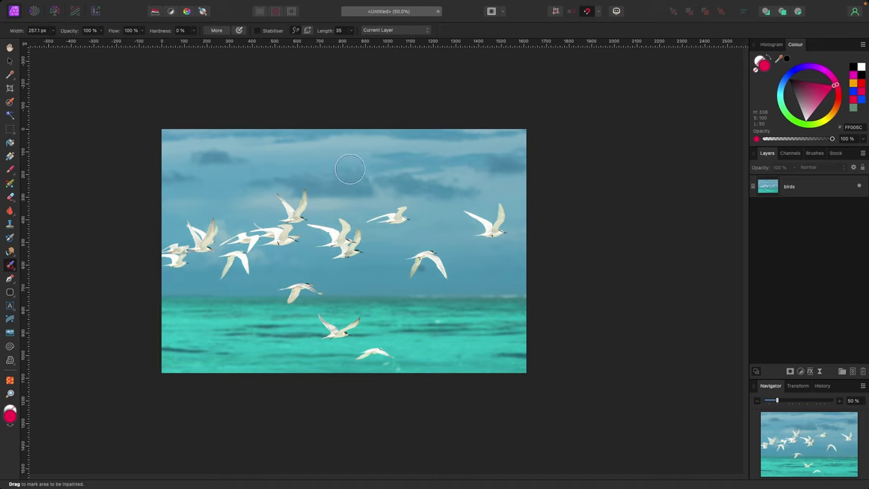
pyautogui.press('[')
pyautogui.press('[')
pyautogui.press('[')
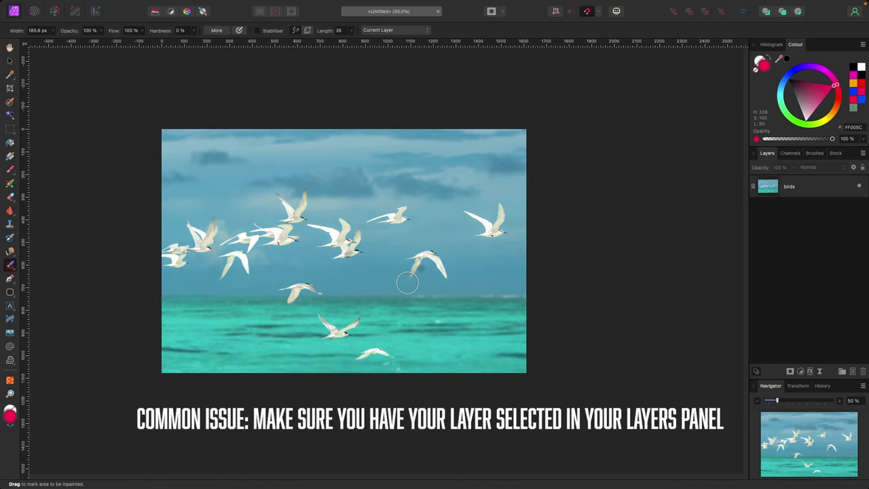
# Select the "birds" layer and inpaint away the bird flying just below and left of the rightmost one.
pyautogui.click(793, 190)
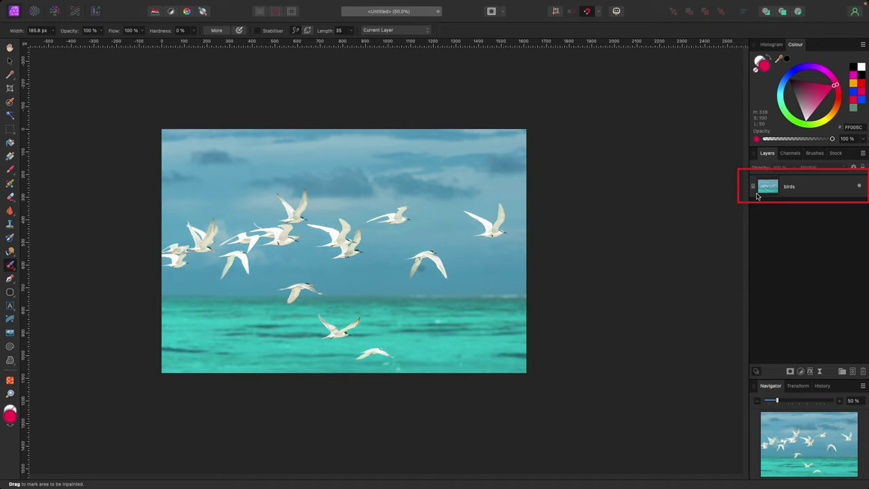
pyautogui.click(797, 190)
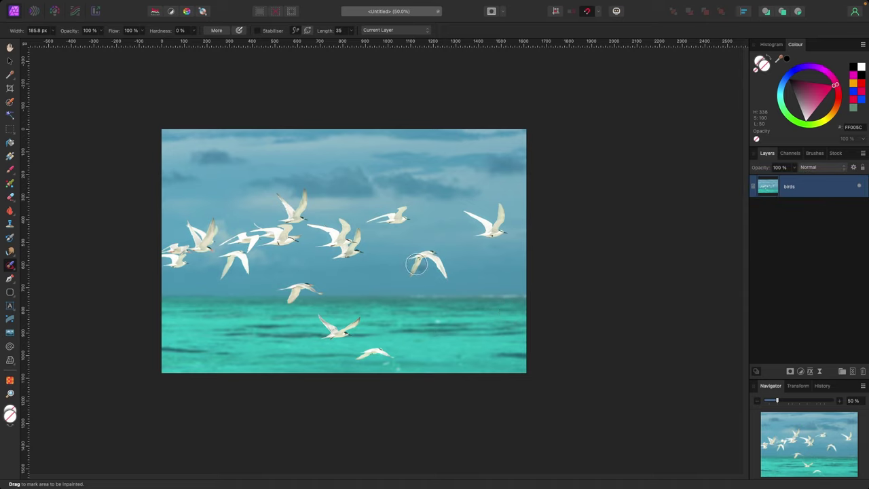
pyautogui.moveTo(448, 275)
pyautogui.mouseDown()
pyautogui.moveTo(429, 255)
pyautogui.moveTo(409, 278)
pyautogui.moveTo(415, 264)
pyautogui.moveTo(434, 258)
pyautogui.moveTo(453, 281)
pyautogui.mouseUp()
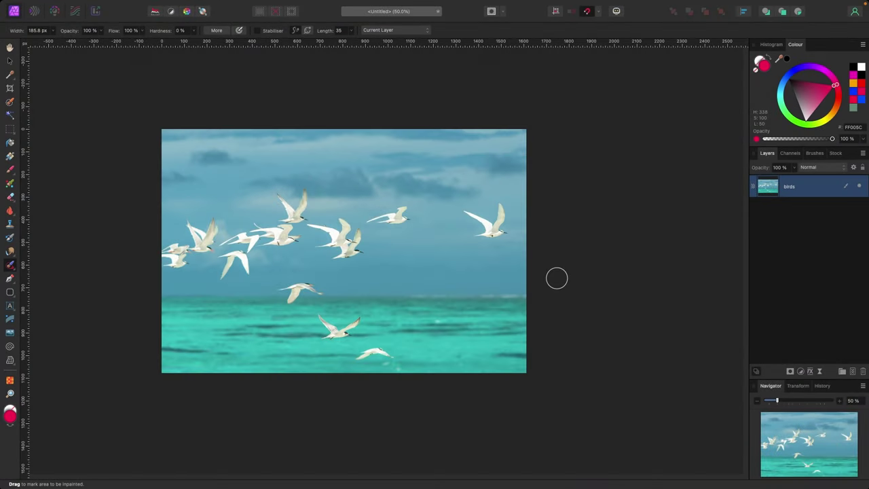
# Reduce the inpainting brush to 82.4 px and clean up the faint remnant in the sky where the bird was removed.
pyautogui.press('super+1')
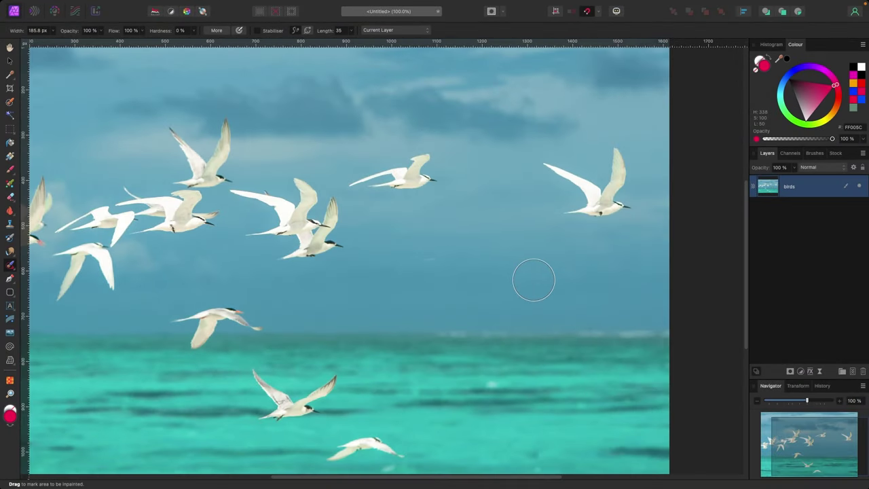
pyautogui.press('[')
pyautogui.press('[')
pyautogui.press('[')
pyautogui.moveTo(421, 260); pyautogui.dragTo(458, 260)
# Inpaint away the bird whose wing overlaps the horizon, covering its lower wing, body and outstretched wing.
pyautogui.moveTo(241, 287)
pyautogui.mouseDown()
pyautogui.moveTo(394, 190)
pyautogui.moveTo(374, 184)
pyautogui.mouseUp()
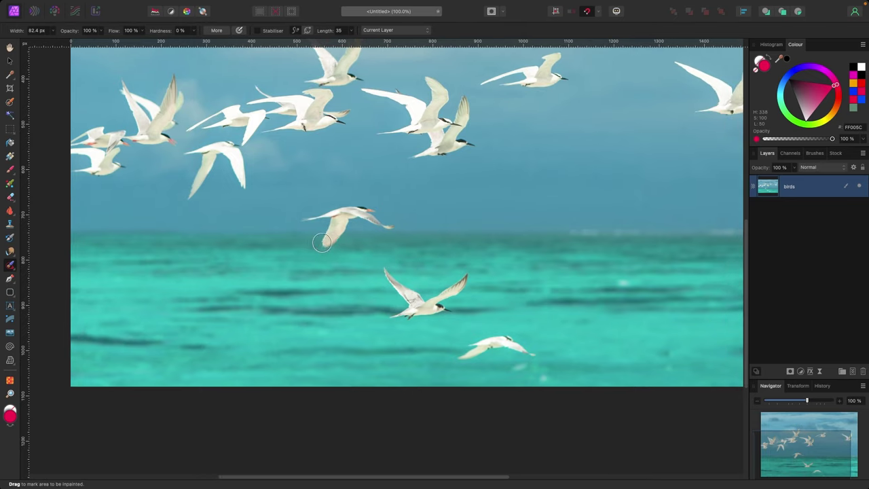
pyautogui.moveTo(324, 245)
pyautogui.mouseDown()
pyautogui.moveTo(347, 219)
pyautogui.moveTo(399, 227)
pyautogui.moveTo(351, 209)
pyautogui.moveTo(299, 217)
pyautogui.moveTo(325, 215)
pyautogui.moveTo(323, 238)
pyautogui.moveTo(335, 219)
pyautogui.mouseUp()
pyautogui.moveTo(346, 209); pyautogui.dragTo(387, 223)
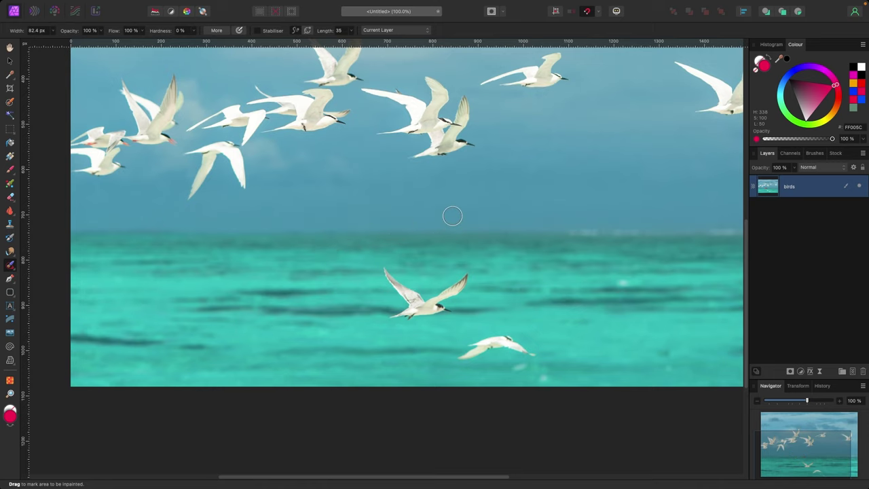
pyautogui.press('super+2')
pyautogui.press('super+minus')
pyautogui.press('super+minus')
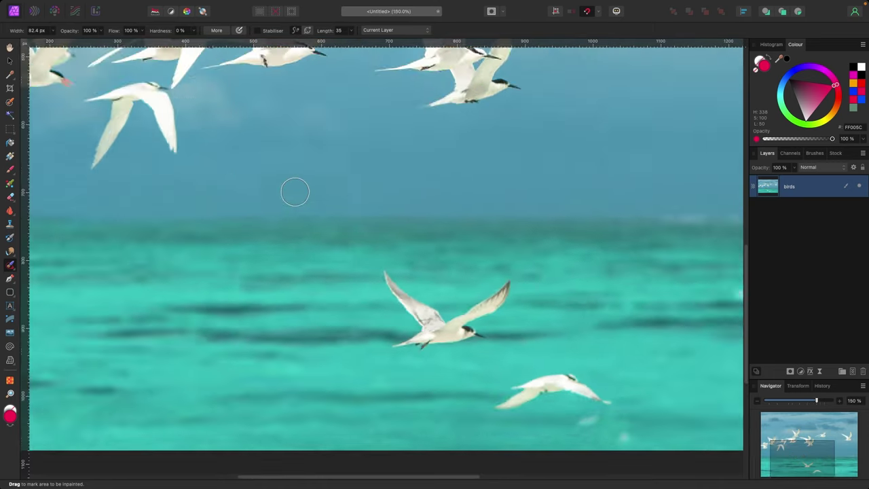
pyautogui.scroll(3, 149, 163)
pyautogui.hscroll(2, 149, 163)
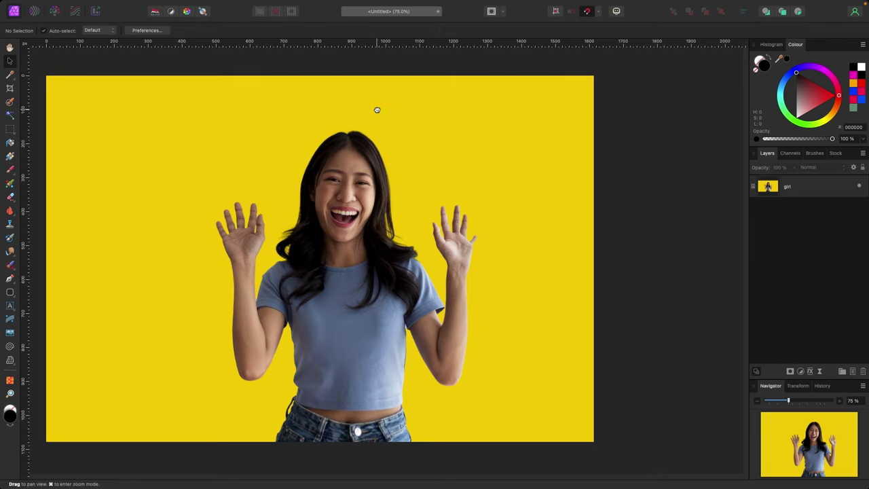
# Activate the Selection Brush Tool on the photo of the woman and set its width to 36 px.
pyautogui.moveTo(377, 110); pyautogui.dragTo(402, 103)
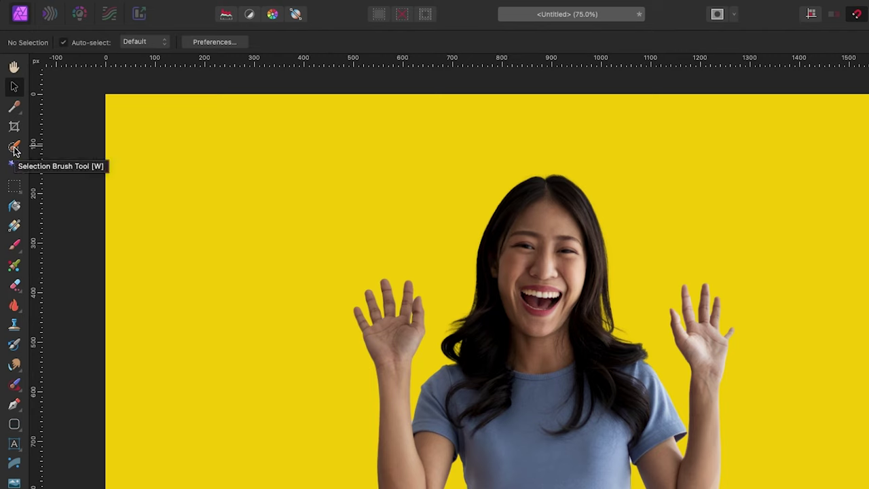
pyautogui.click(15, 148)
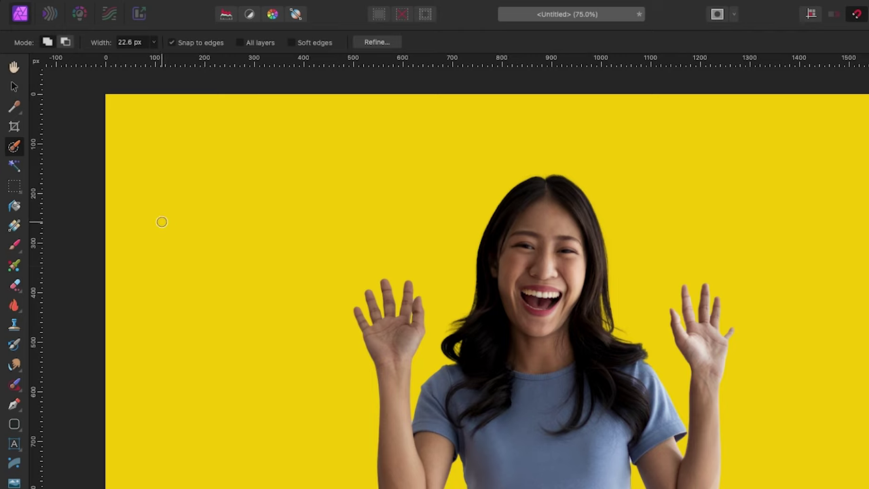
pyautogui.click(155, 48)
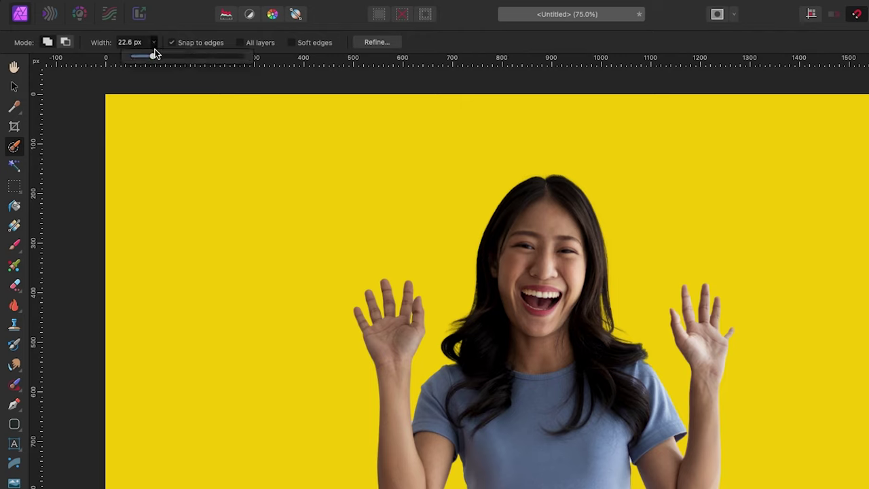
pyautogui.moveTo(153, 58)
pyautogui.mouseDown()
pyautogui.moveTo(196, 62)
pyautogui.moveTo(164, 58)
pyautogui.mouseUp()
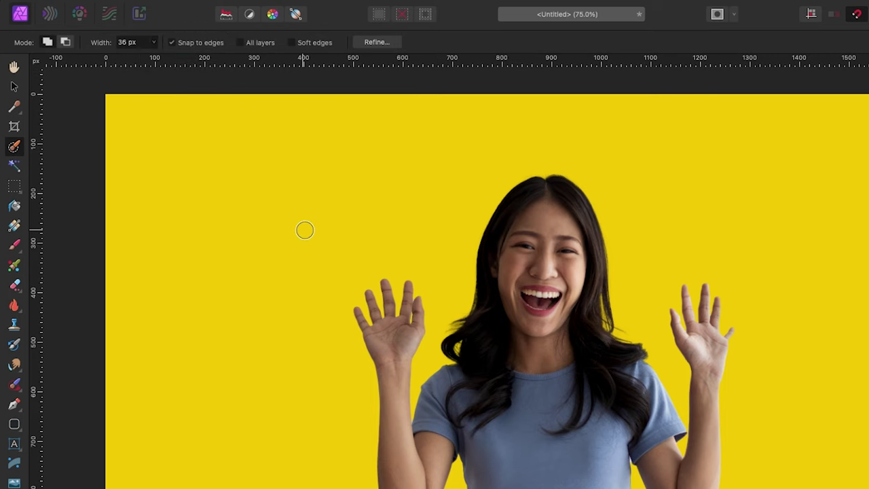
pyautogui.moveTo(305, 229)
pyautogui.mouseDown()
pyautogui.moveTo(318, 223)
pyautogui.moveTo(291, 231)
pyautogui.mouseUp()
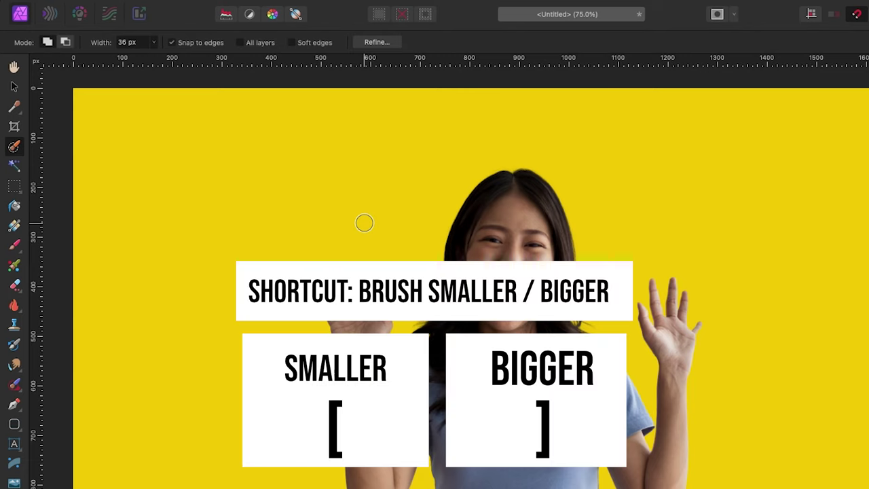
# Shrink and enlarge the selection brush in repeated increments, finishing at a width of 51.5 px.
pyautogui.press('[')
pyautogui.press('[')
pyautogui.press('[')
pyautogui.press('[')
pyautogui.press('[')
pyautogui.press(']')
pyautogui.press(']')
pyautogui.press(']')
pyautogui.press(']')
pyautogui.press(']')
pyautogui.press(']')
pyautogui.press(']')
pyautogui.press(']')
pyautogui.press(']')
pyautogui.press(']')
pyautogui.press('[')
pyautogui.press('[')
pyautogui.press('[')
pyautogui.press('[')
pyautogui.press('[')
pyautogui.press('[')
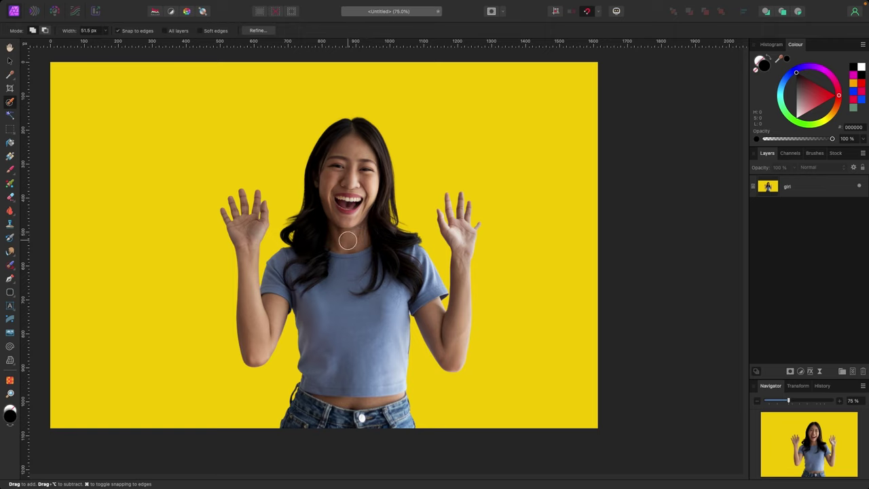
# Brush a selection over the woman's body, hair and raised arms, reducing the brush to 11.9 px for the smaller areas.
pyautogui.moveTo(341, 390)
pyautogui.mouseDown()
pyautogui.moveTo(369, 405)
pyautogui.moveTo(357, 356)
pyautogui.moveTo(372, 348)
pyautogui.moveTo(361, 273)
pyautogui.moveTo(338, 279)
pyautogui.moveTo(349, 148)
pyautogui.moveTo(335, 161)
pyautogui.moveTo(323, 237)
pyautogui.moveTo(328, 251)
pyautogui.moveTo(387, 265)
pyautogui.mouseUp()
pyautogui.press('[')
pyautogui.press('[')
pyautogui.press('[')
pyautogui.press('[')
pyautogui.press('[')
pyautogui.press('[')
pyautogui.press('[')
pyautogui.press('[')
pyautogui.moveTo(244, 264); pyautogui.dragTo(251, 350)
pyautogui.press('[')
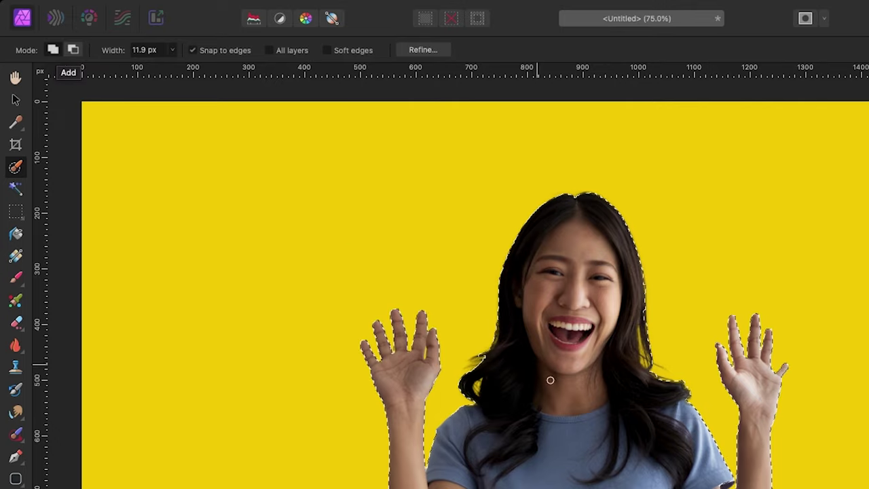
# Enlarge the selection brush to 20.8 px, add yellow background beside the woman's arm and subtract that area from the selection.
pyautogui.press(']')
pyautogui.press(']')
pyautogui.press(']')
pyautogui.press(']')
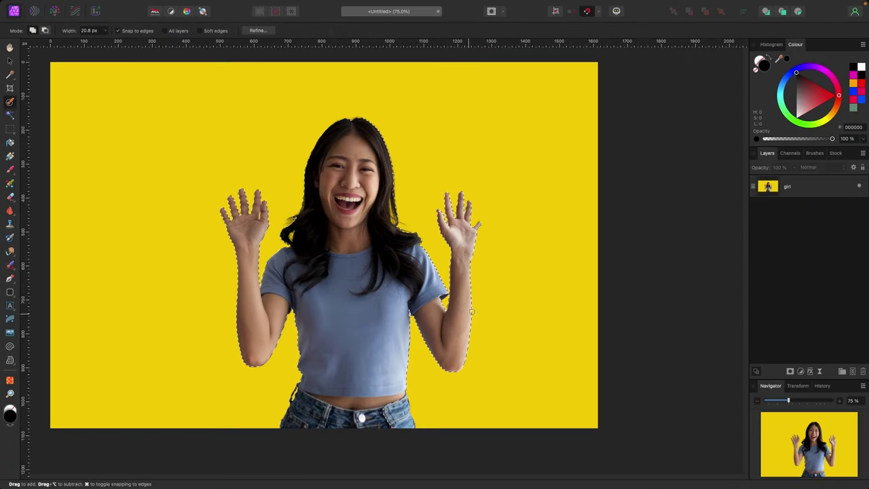
pyautogui.moveTo(514, 317)
pyautogui.mouseDown()
pyautogui.moveTo(492, 307)
pyautogui.moveTo(485, 327)
pyautogui.mouseUp()
pyautogui.click(45, 30)
pyautogui.moveTo(521, 241)
pyautogui.mouseDown()
pyautogui.moveTo(506, 223)
pyautogui.moveTo(506, 324)
pyautogui.moveTo(499, 284)
pyautogui.moveTo(483, 358)
pyautogui.mouseUp()
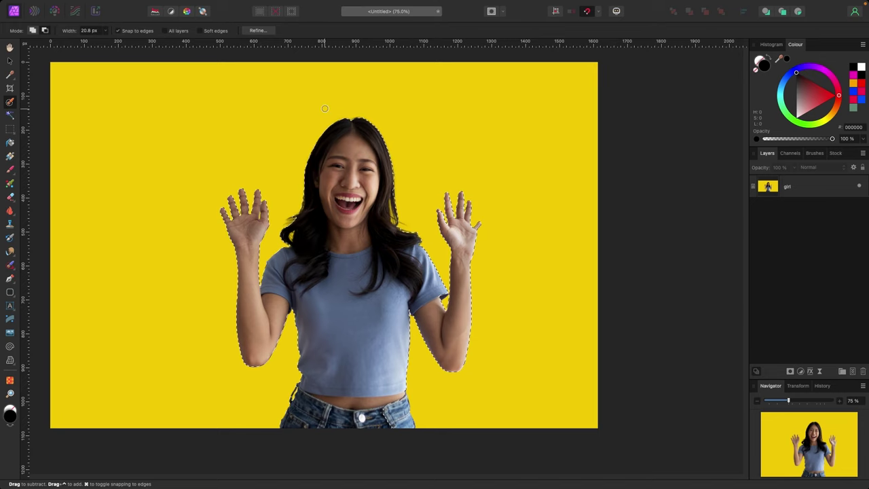
# Open the selection refinement and paint matte over the yellow fringes along the woman's hair and between her fingers.
pyautogui.click(271, 32)
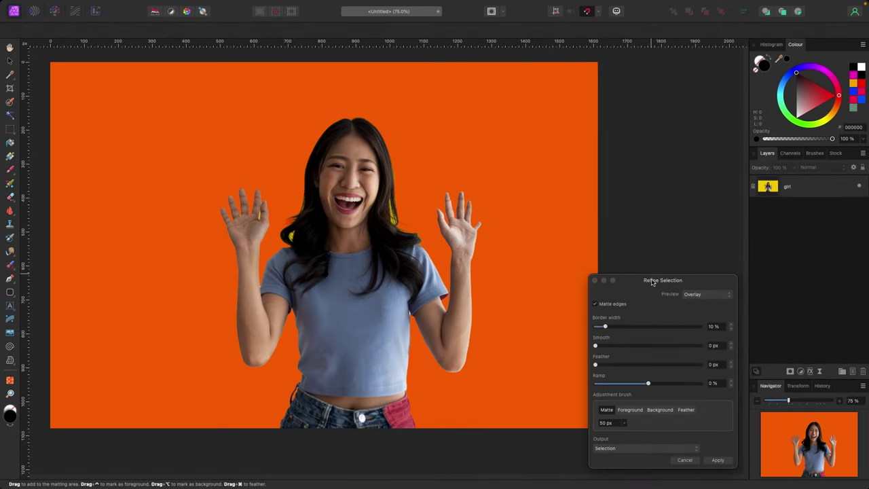
pyautogui.moveTo(651, 282); pyautogui.dragTo(562, 149)
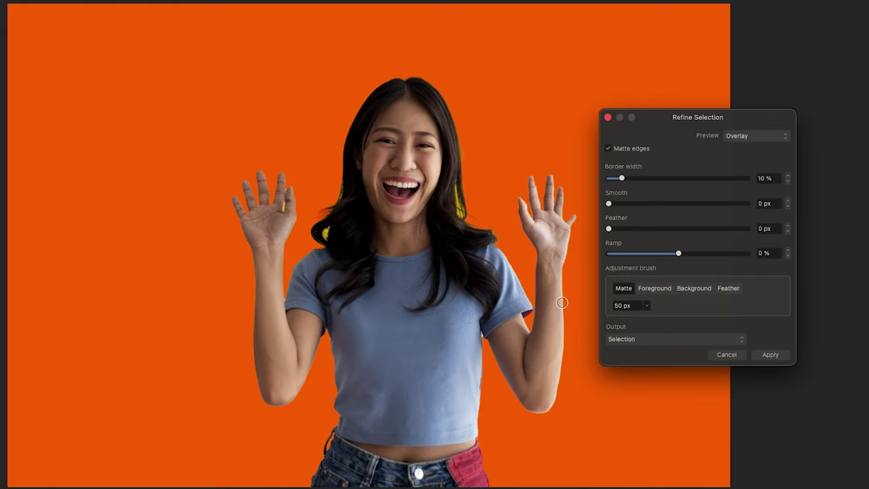
pyautogui.press('super+equal')
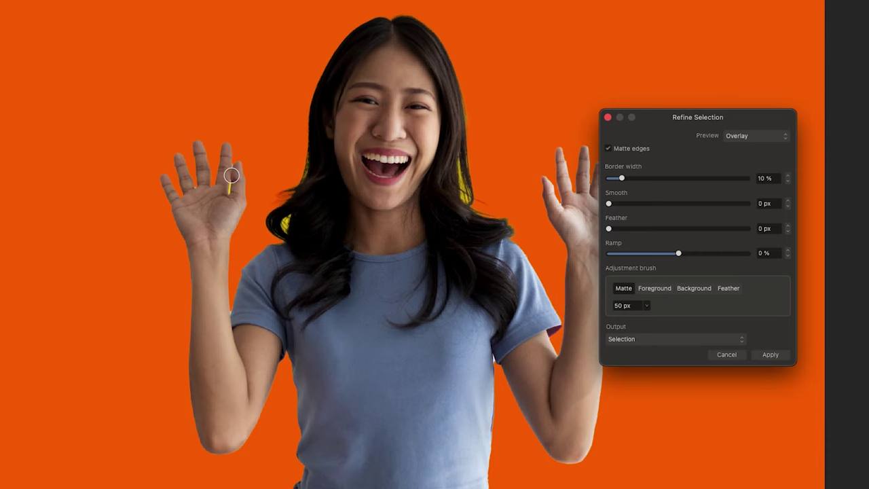
pyautogui.press('super+equal')
pyautogui.scroll(-5, 265, 207)
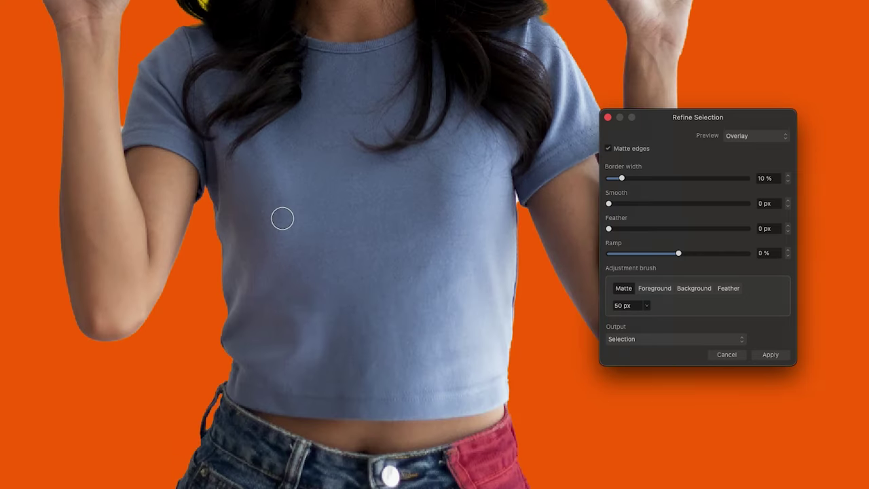
pyautogui.press('super+minus')
pyautogui.scroll(3, 419, 330)
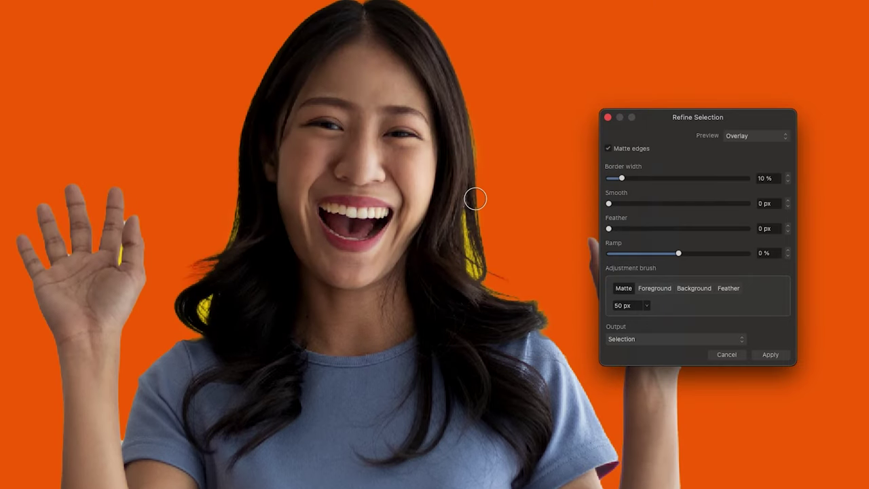
pyautogui.moveTo(471, 198)
pyautogui.mouseDown()
pyautogui.moveTo(467, 268)
pyautogui.moveTo(472, 200)
pyautogui.moveTo(478, 290)
pyautogui.moveTo(543, 303)
pyautogui.mouseUp()
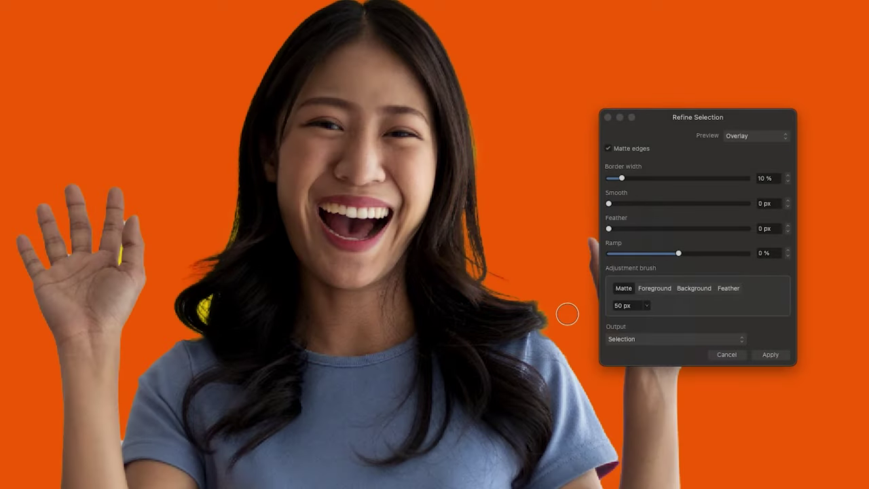
pyautogui.moveTo(234, 202)
pyautogui.mouseDown()
pyautogui.moveTo(235, 238)
pyautogui.moveTo(210, 262)
pyautogui.moveTo(215, 296)
pyautogui.moveTo(207, 306)
pyautogui.mouseUp()
pyautogui.moveTo(118, 256)
pyautogui.mouseDown()
pyautogui.moveTo(121, 216)
pyautogui.moveTo(120, 227)
pyautogui.moveTo(130, 222)
pyautogui.mouseUp()
# Paint the Matte adjustment brush repeatedly over the red-overlaid section of the jeans to bring it into the selection.
pyautogui.scroll(-10, 382, 277)
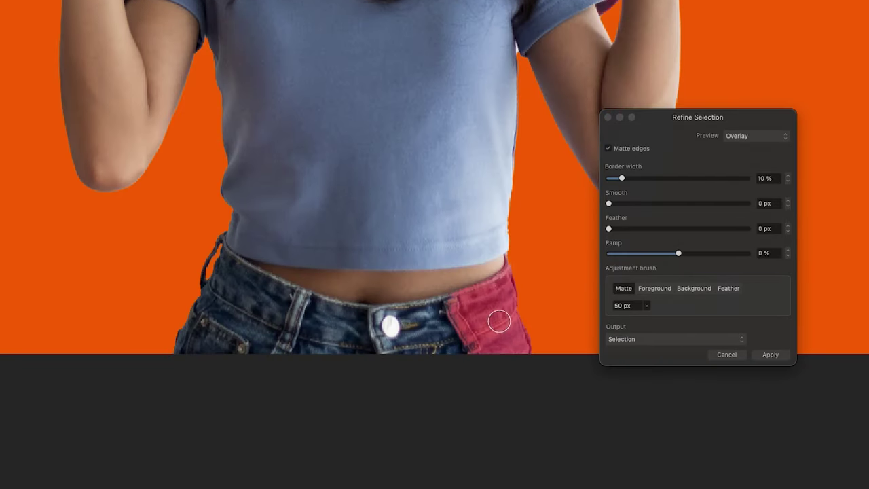
pyautogui.moveTo(499, 290)
pyautogui.mouseDown()
pyautogui.moveTo(519, 343)
pyautogui.moveTo(500, 337)
pyautogui.mouseUp()
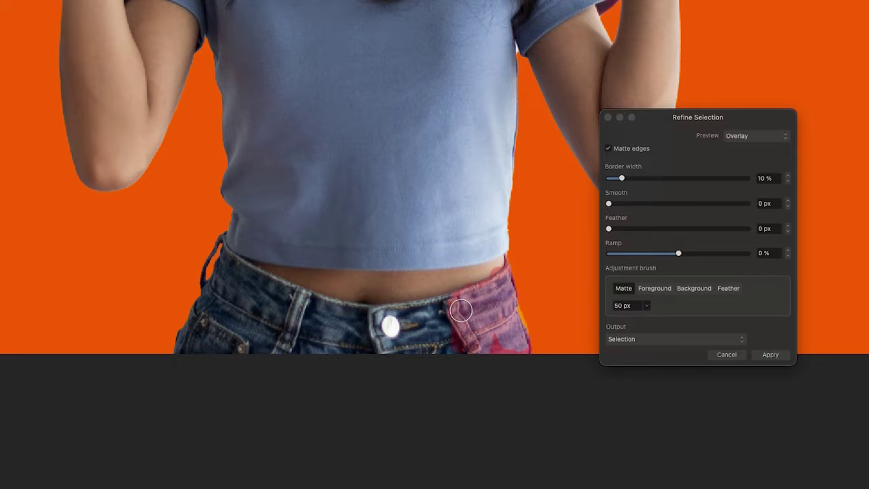
pyautogui.moveTo(493, 303)
pyautogui.mouseDown()
pyautogui.moveTo(457, 342)
pyautogui.moveTo(519, 343)
pyautogui.moveTo(509, 327)
pyautogui.moveTo(525, 312)
pyautogui.moveTo(532, 359)
pyautogui.moveTo(561, 368)
pyautogui.mouseUp()
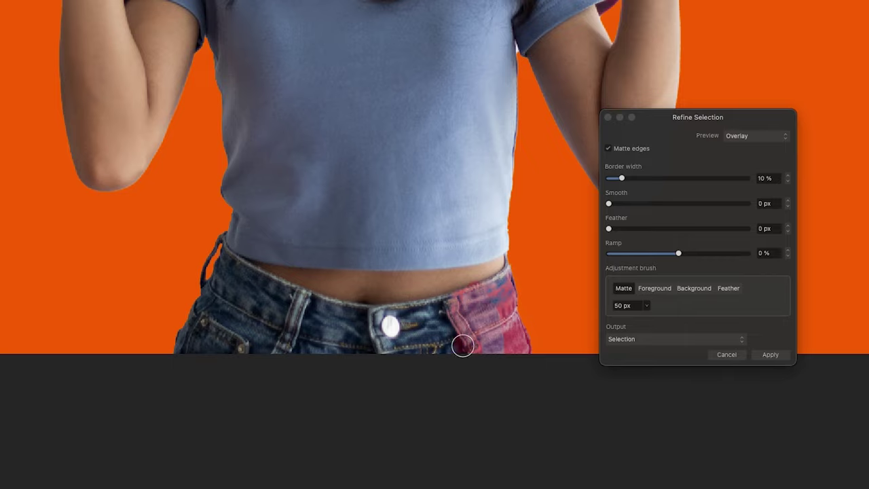
pyautogui.moveTo(485, 349)
pyautogui.mouseDown()
pyautogui.moveTo(522, 309)
pyautogui.moveTo(500, 290)
pyautogui.mouseUp()
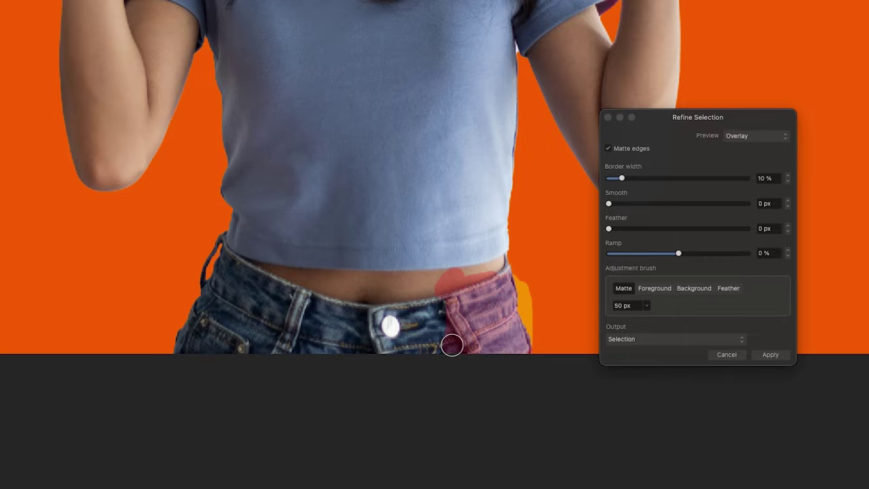
pyautogui.moveTo(452, 345)
pyautogui.mouseDown()
pyautogui.moveTo(533, 346)
pyautogui.moveTo(519, 263)
pyautogui.mouseUp()
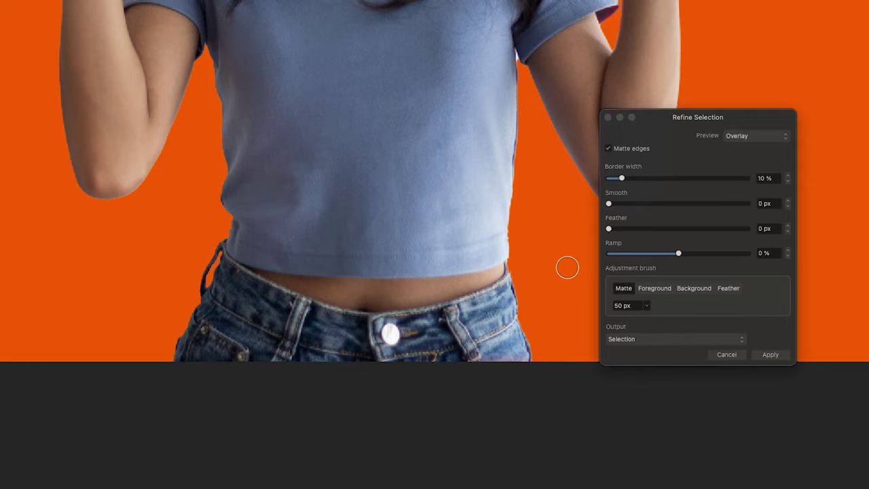
# Paint matte over the gap between the shirt and upper arm and along the outer edge of the long hair.
pyautogui.scroll(2, 564, 270)
pyautogui.scroll(10, 407, 270)
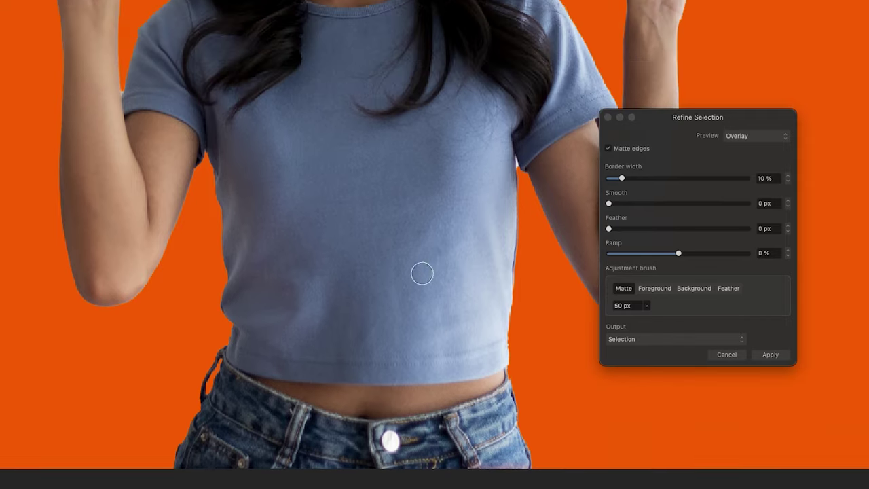
pyautogui.moveTo(516, 300); pyautogui.dragTo(520, 316)
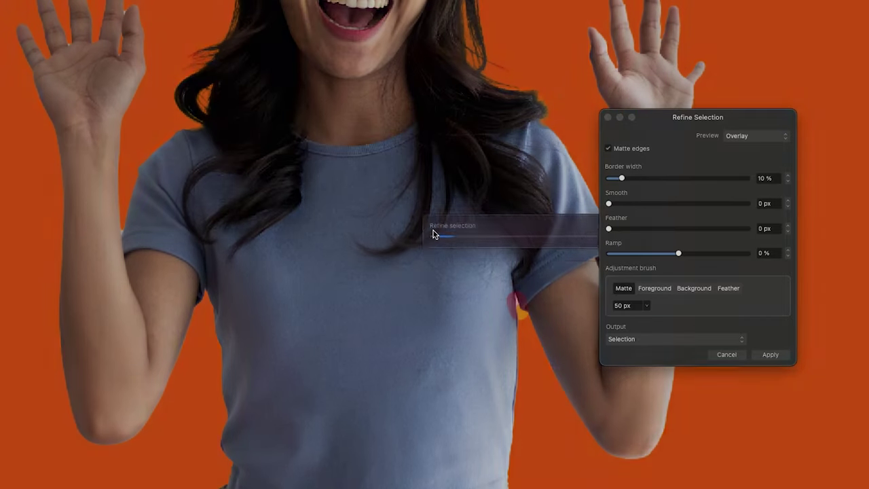
pyautogui.scroll(12, 433, 231)
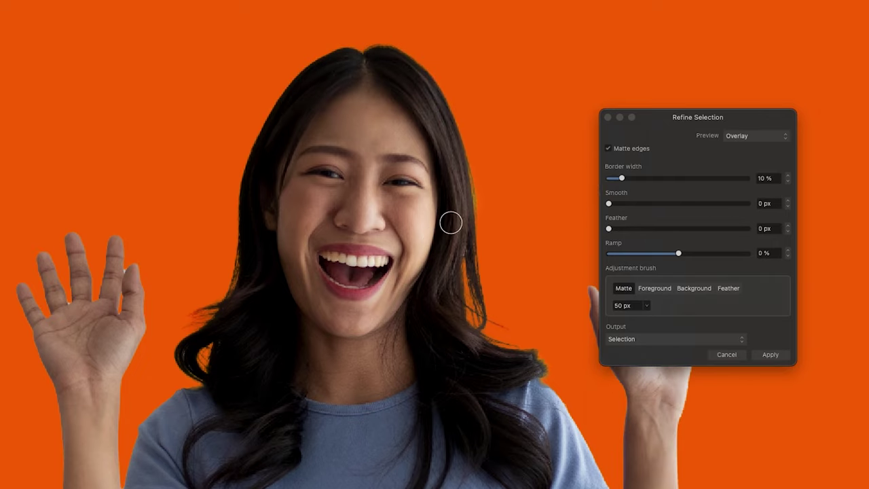
pyautogui.moveTo(468, 158); pyautogui.dragTo(482, 241)
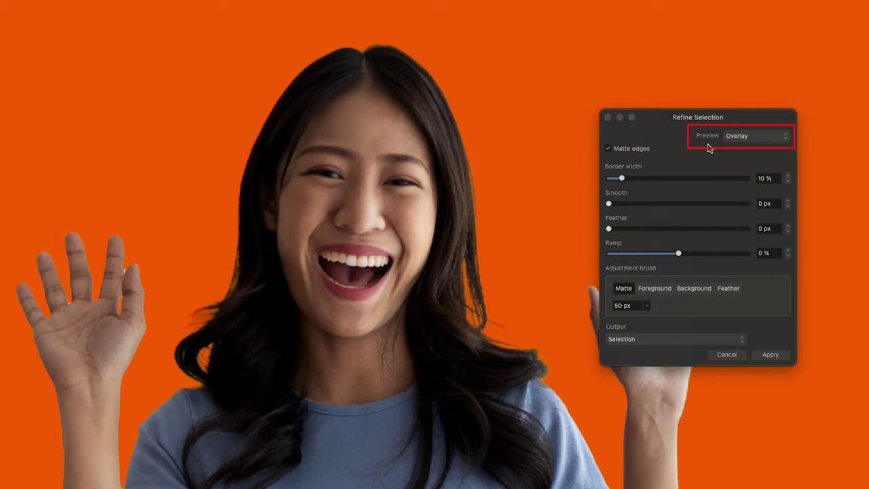
# Preview the refined selection as Black matte, White matte and Black and white, and return to Overlay.
pyautogui.press('super+0')
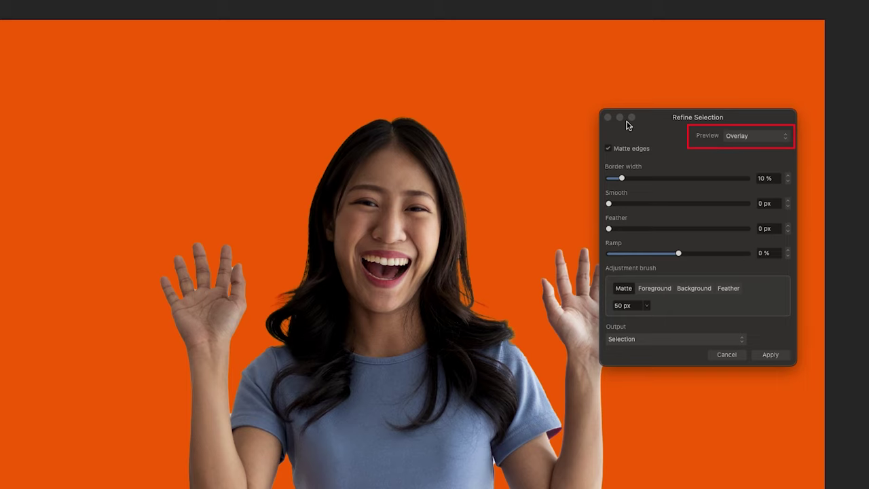
pyautogui.scroll(-1, 563, 144)
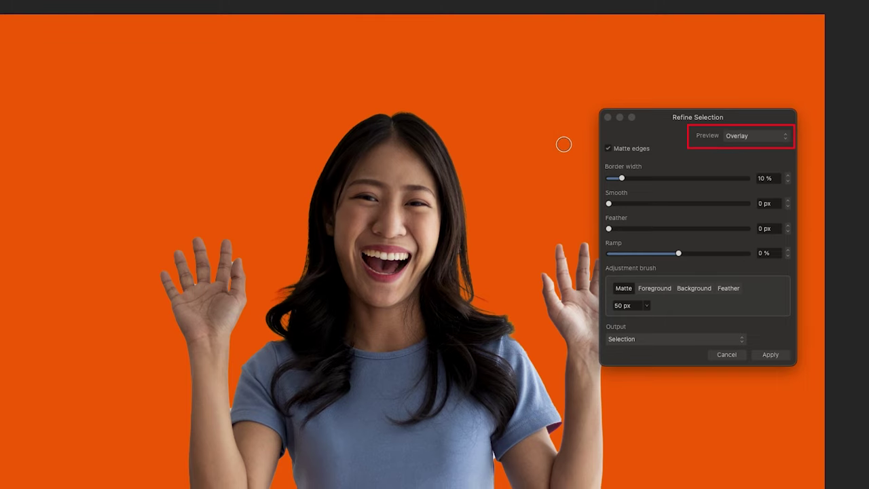
pyautogui.scroll(-1, 564, 144)
pyautogui.click(749, 136)
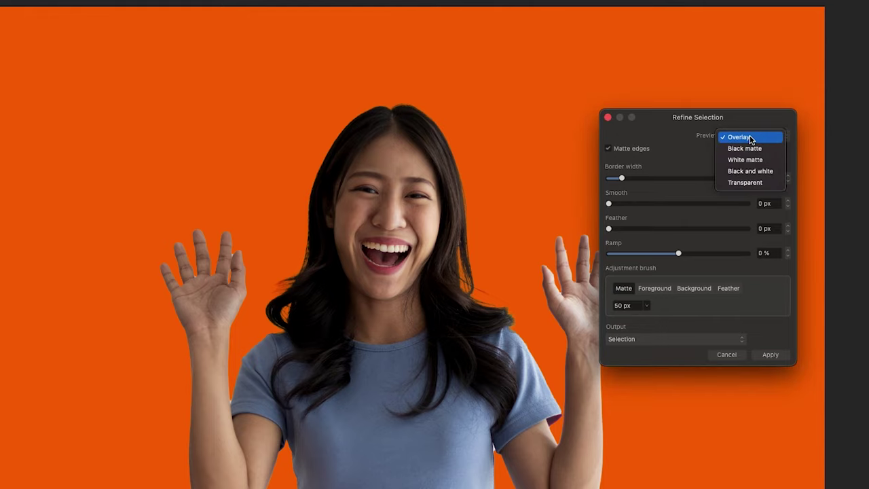
pyautogui.click(751, 149)
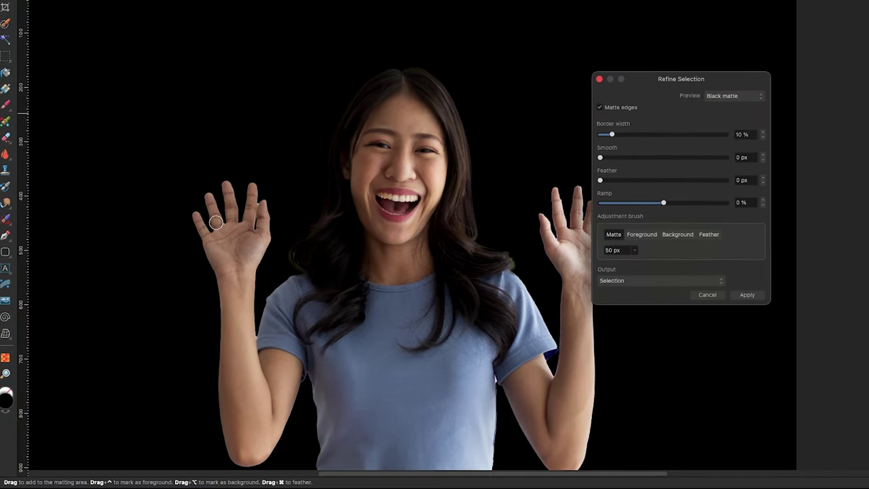
pyautogui.click(709, 99)
pyautogui.click(717, 108)
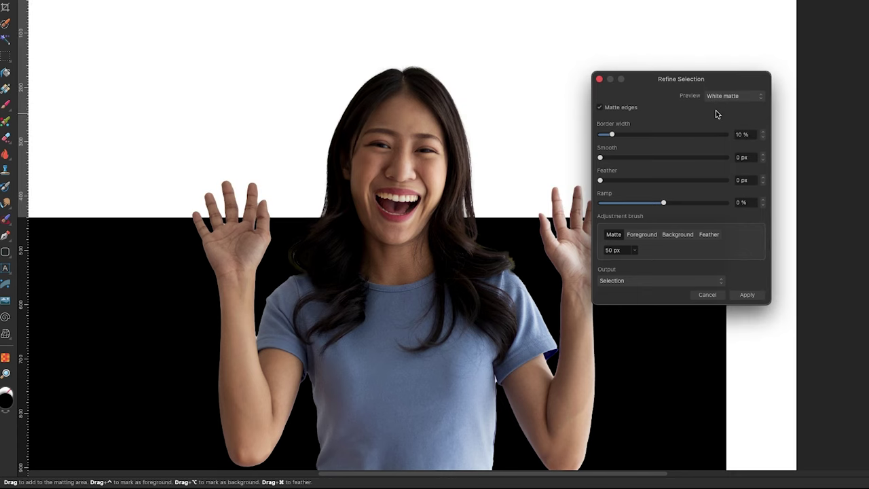
pyautogui.click(730, 102)
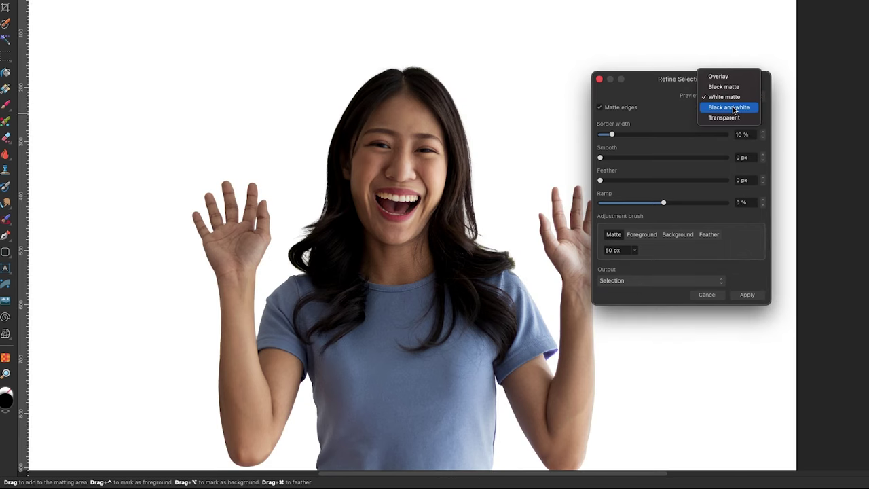
pyautogui.click(732, 108)
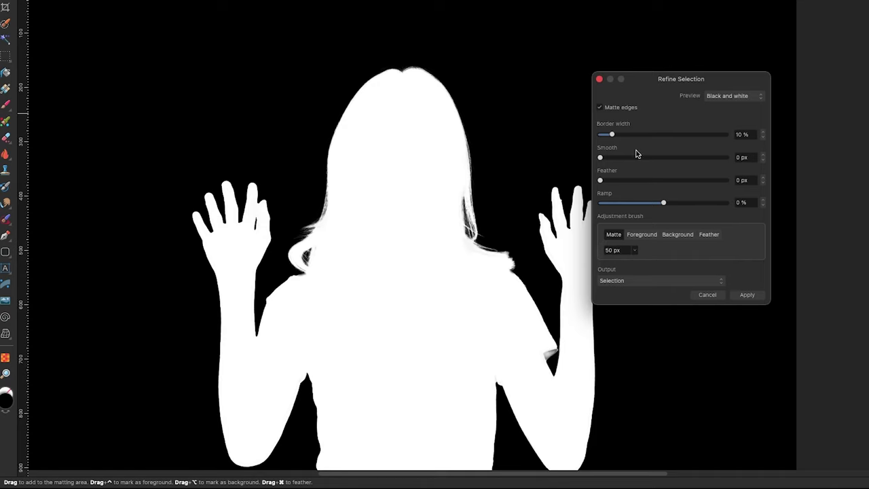
pyautogui.click(725, 96)
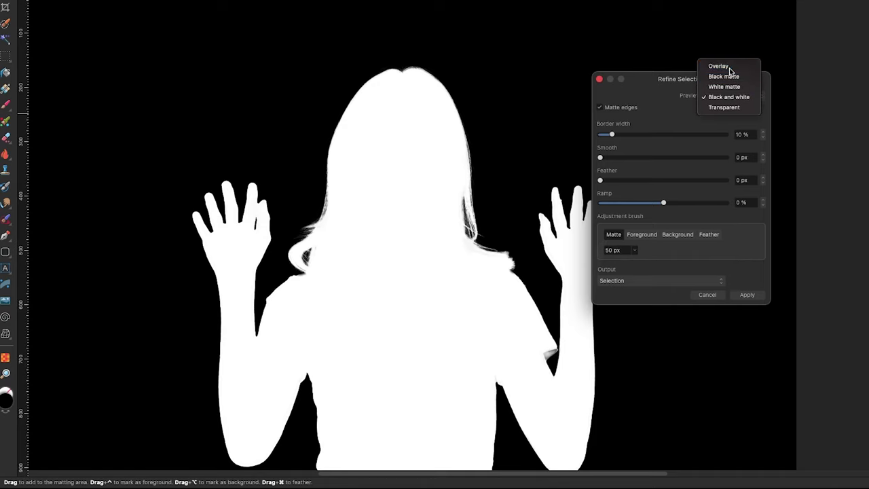
pyautogui.click(729, 68)
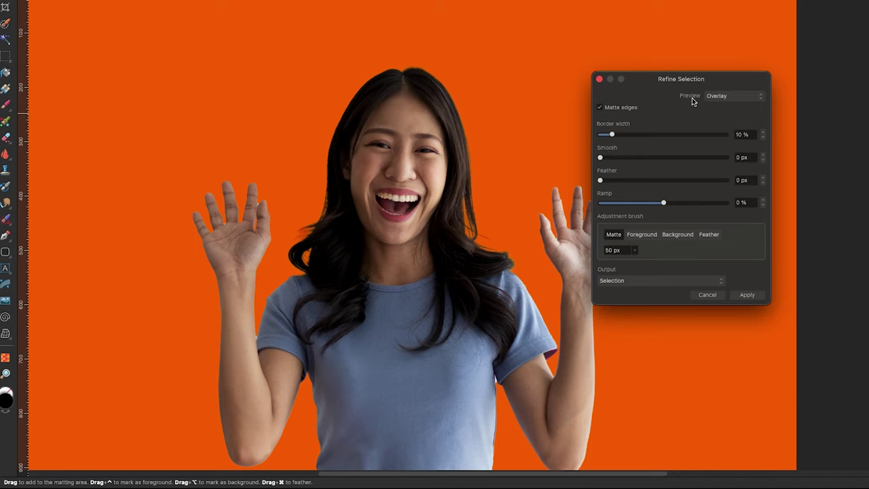
# Set the refinement output to New layer and apply it.
pyautogui.moveTo(695, 82); pyautogui.dragTo(700, 86)
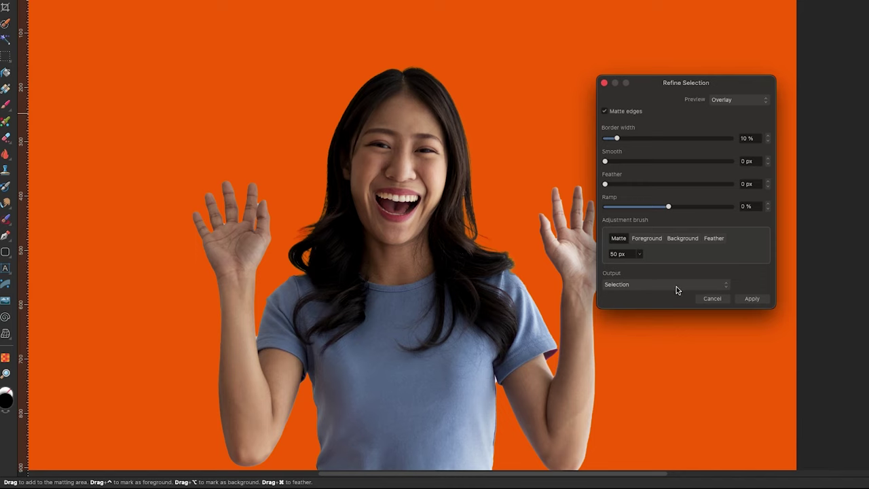
pyautogui.click(710, 289)
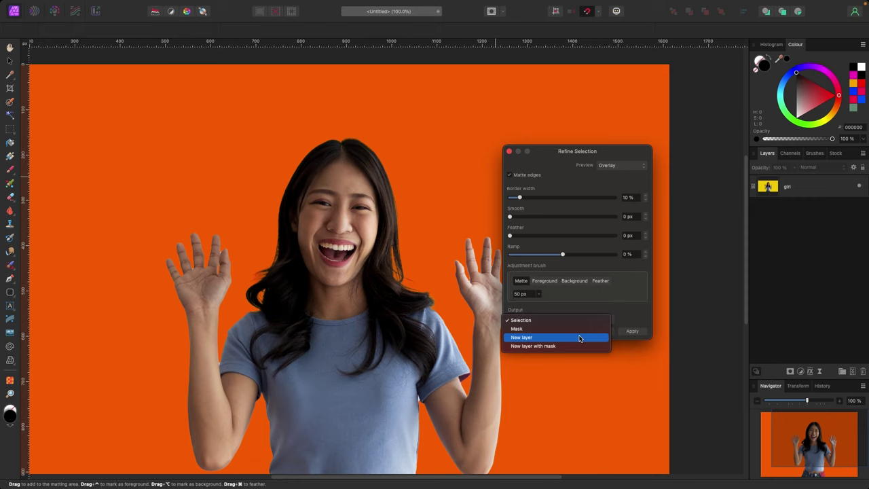
pyautogui.click(579, 337)
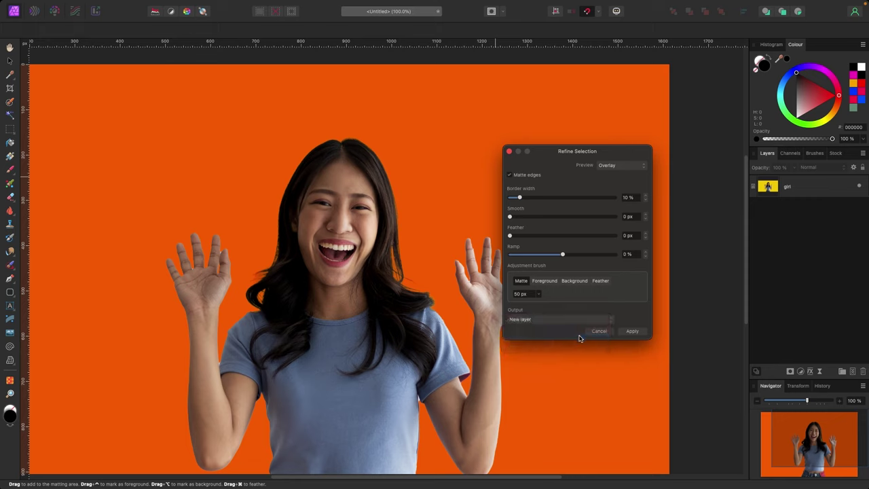
pyautogui.click(625, 332)
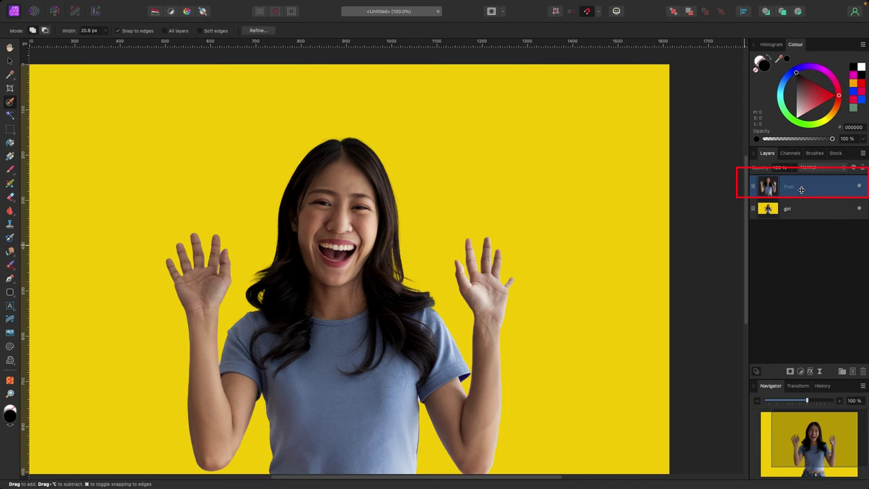
# Hide the original girl layer beneath the cutout.
pyautogui.press('super+minus')
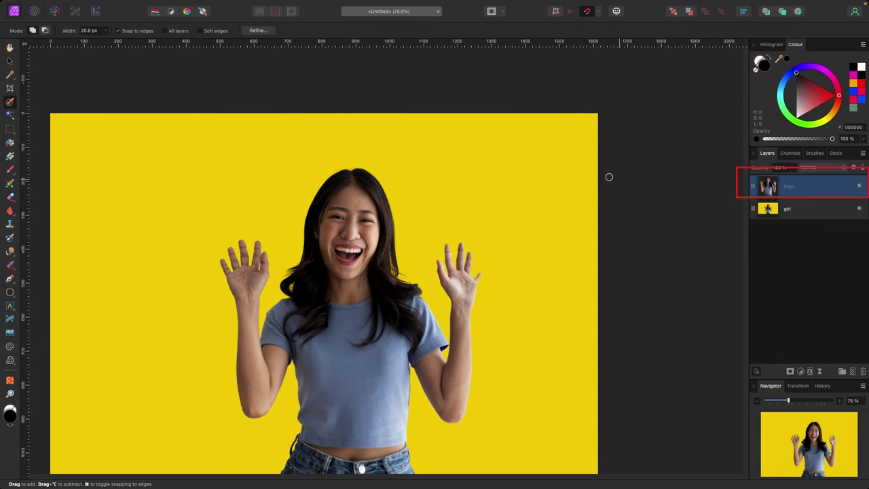
pyautogui.scroll(-2, 601, 179)
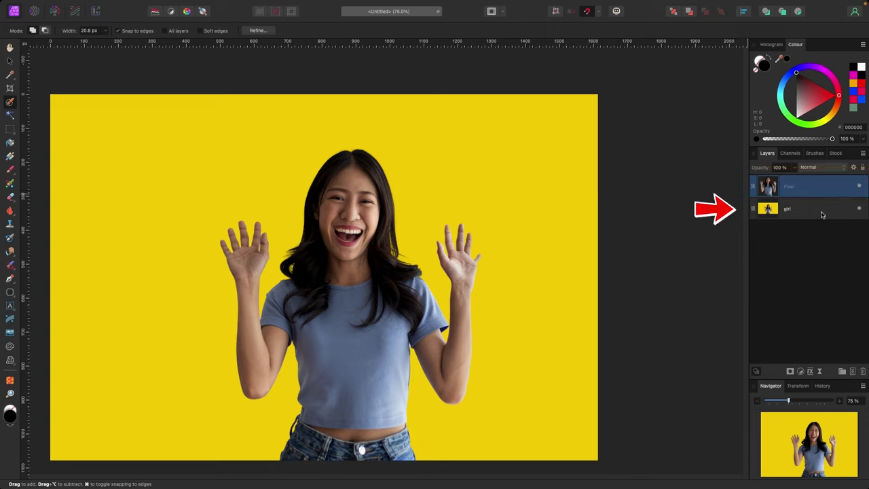
pyautogui.click(859, 209)
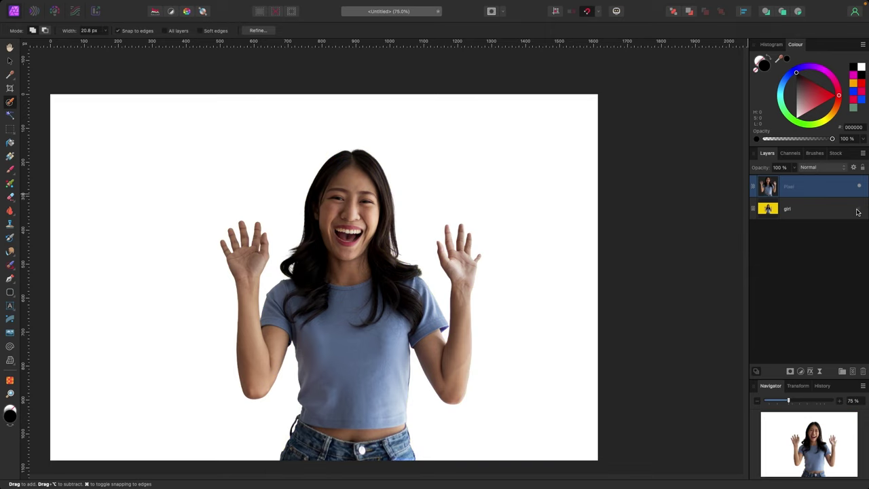
# Move the woman cutout to the right half of the canvas, scale it down slightly and deselect it.
pyautogui.click(10, 60)
pyautogui.scroll(-2, 333, 245)
pyautogui.moveTo(333, 246); pyautogui.dragTo(441, 239)
pyautogui.press('super+minus')
pyautogui.moveTo(354, 178)
pyautogui.mouseDown()
pyautogui.moveTo(324, 180)
pyautogui.moveTo(366, 183)
pyautogui.moveTo(343, 183)
pyautogui.mouseUp()
pyautogui.click(579, 218)
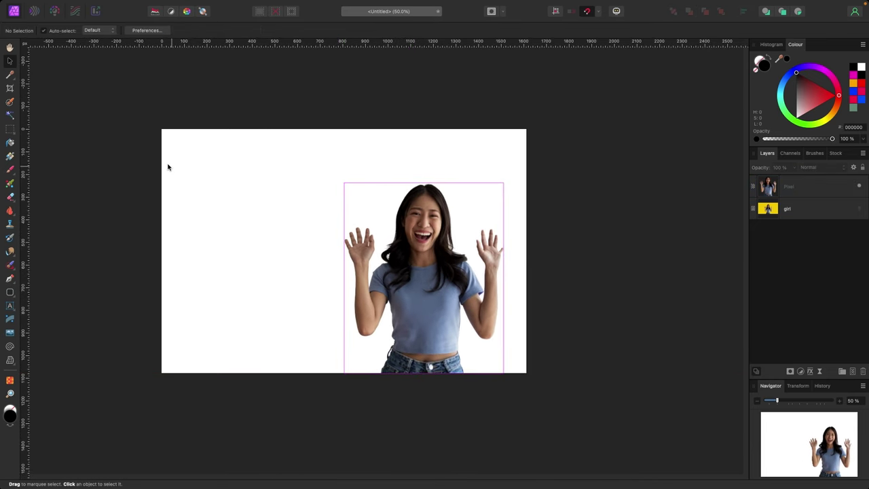
# Add the artistic text "HELLO" at about 317 pt in the upper-left area of the canvas beside the woman.
pyautogui.click(10, 305)
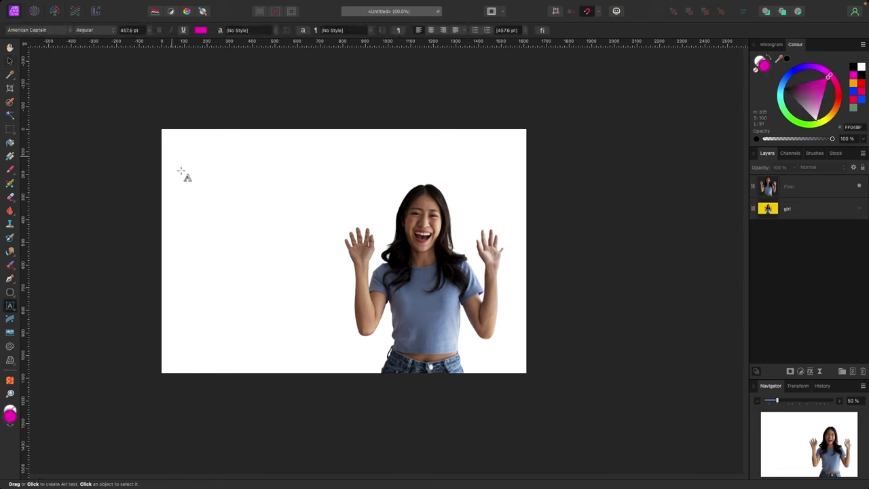
pyautogui.moveTo(173, 153); pyautogui.dragTo(212, 211)
pyautogui.write('HELLO')
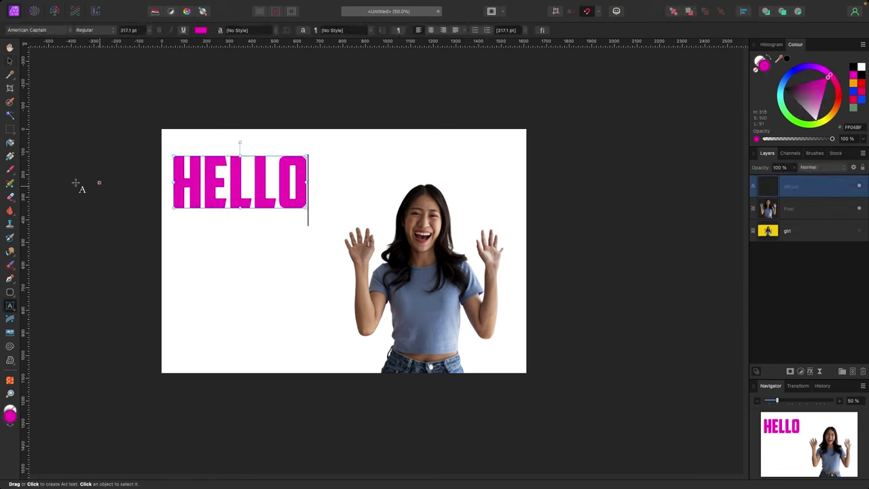
pyautogui.press('Escape')
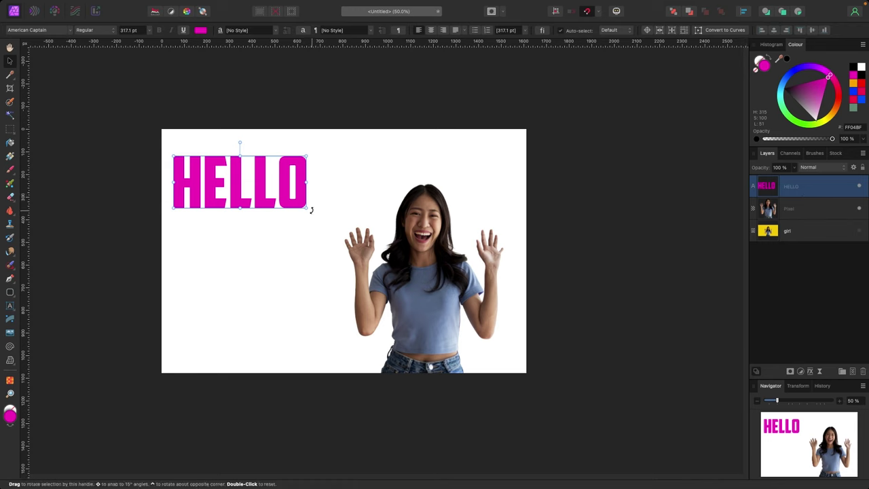
# Enlarge the HELLO text to about 806 pt across the upper canvas and move its layer beneath the woman cutout.
pyautogui.moveTo(307, 208); pyautogui.dragTo(512, 288)
pyautogui.moveTo(458, 259); pyautogui.dragTo(460, 238)
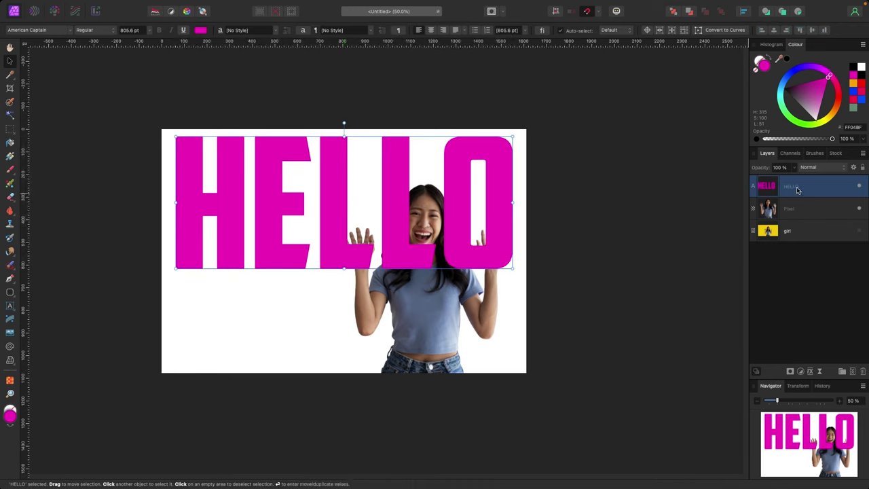
pyautogui.moveTo(797, 190); pyautogui.dragTo(798, 218)
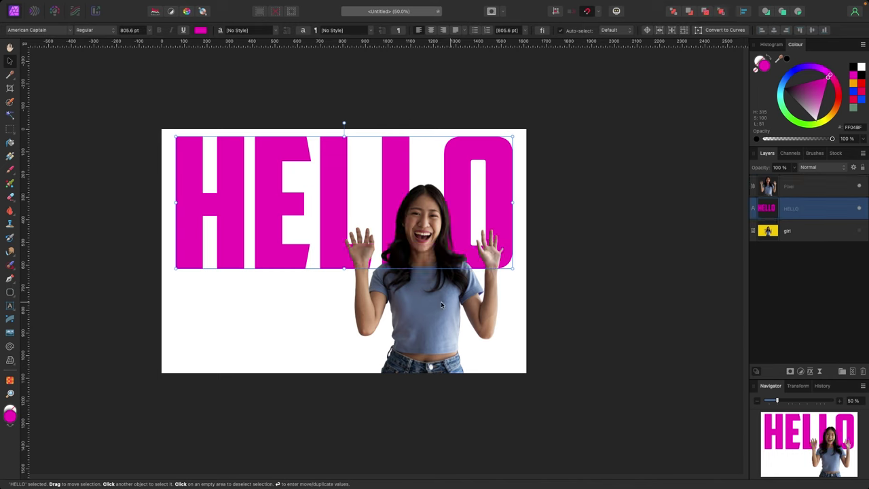
# Shift the woman cutout slightly to the right in front of the text and deselect it.
pyautogui.moveTo(441, 300); pyautogui.dragTo(460, 303)
pyautogui.click(573, 219)
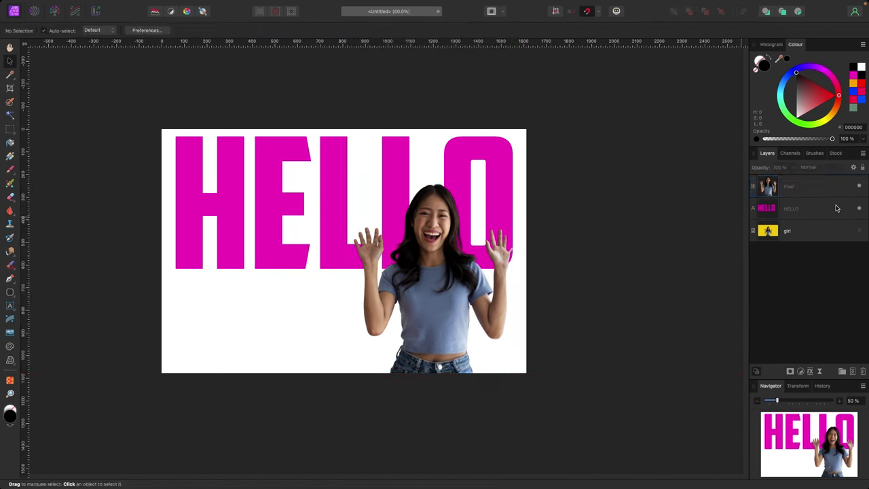
# Place room.jpg from the canvas's upper-left corner so it fills the canvas, and move its layer directly beneath the woman cutout.
pyautogui.click(84, 5)
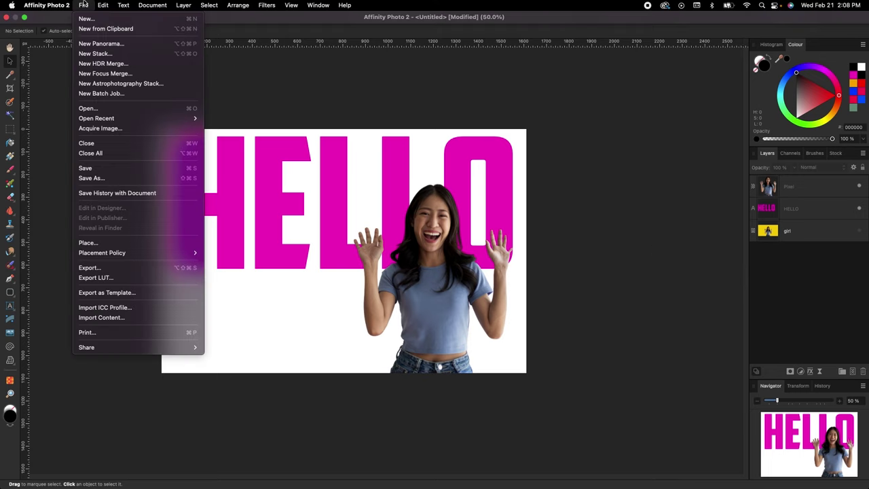
pyautogui.click(97, 242)
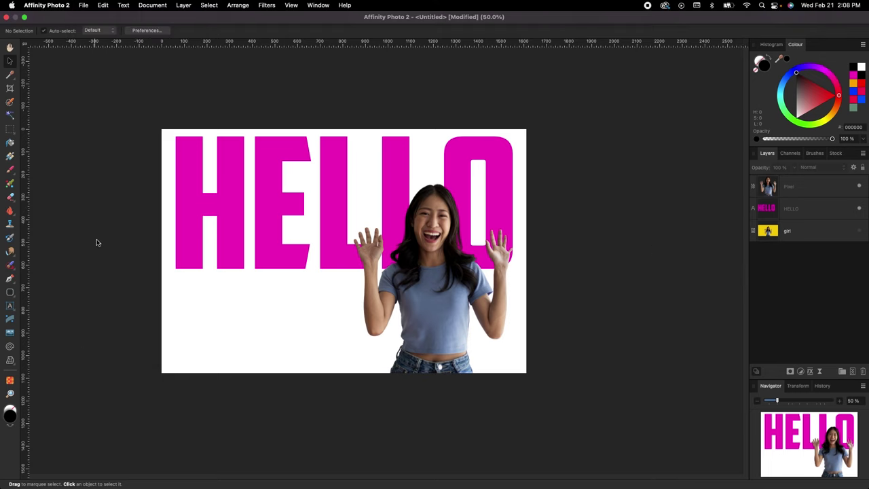
pyautogui.click(326, 131)
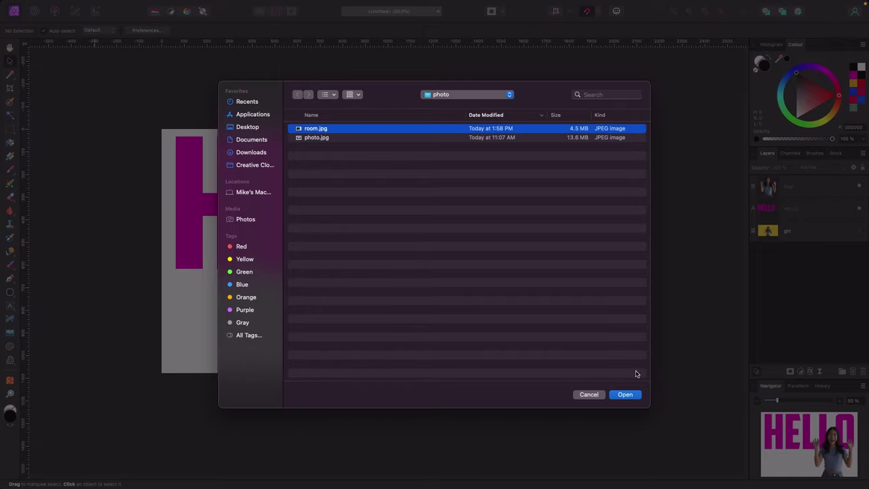
pyautogui.click(624, 395)
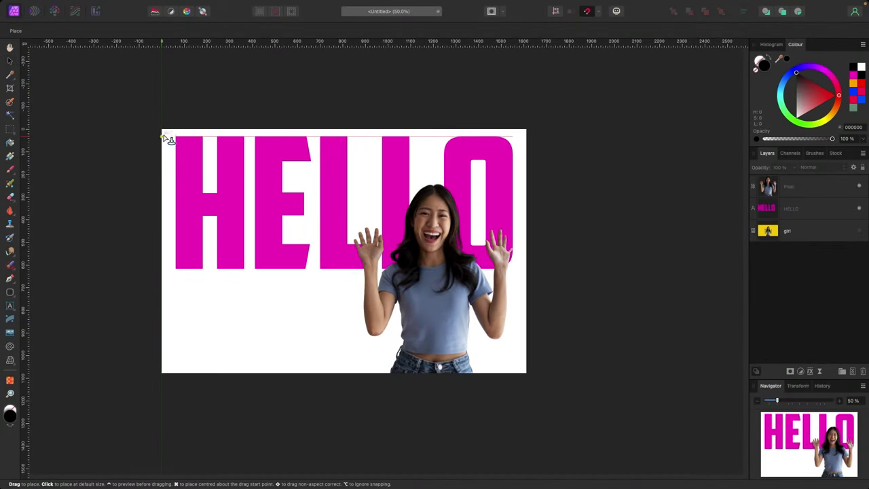
pyautogui.moveTo(161, 129); pyautogui.dragTo(600, 347)
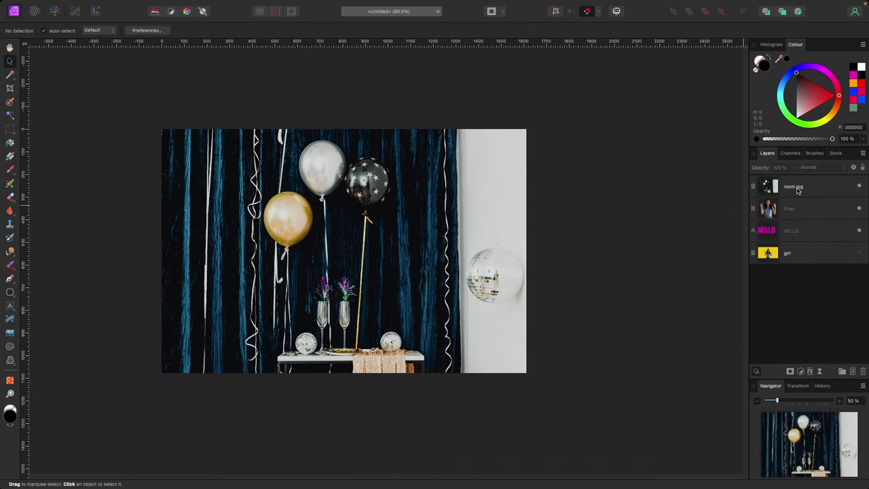
pyautogui.moveTo(796, 186); pyautogui.dragTo(794, 211)
# Scale the woman cutout up slightly, reposition it in front of the room background and deselect it.
pyautogui.click(446, 272)
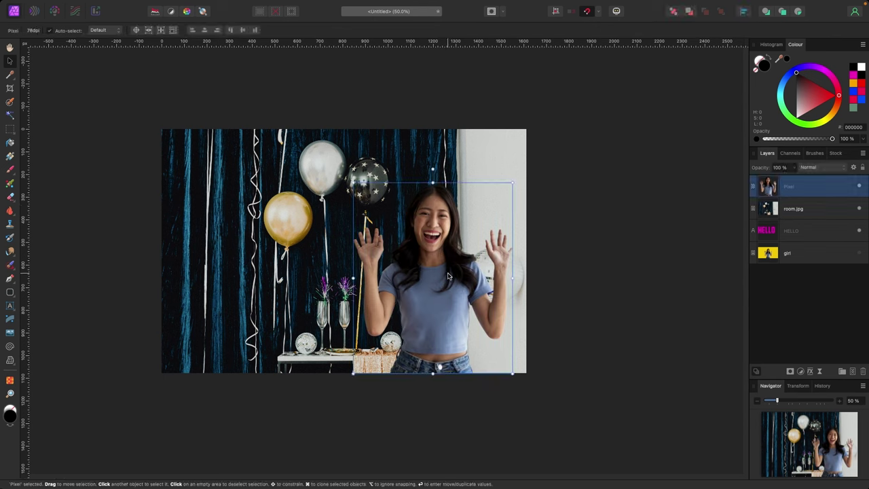
pyautogui.moveTo(352, 184); pyautogui.dragTo(333, 151)
pyautogui.moveTo(429, 222)
pyautogui.mouseDown()
pyautogui.moveTo(249, 211)
pyautogui.moveTo(457, 231)
pyautogui.moveTo(438, 231)
pyautogui.mouseUp()
pyautogui.click(597, 216)
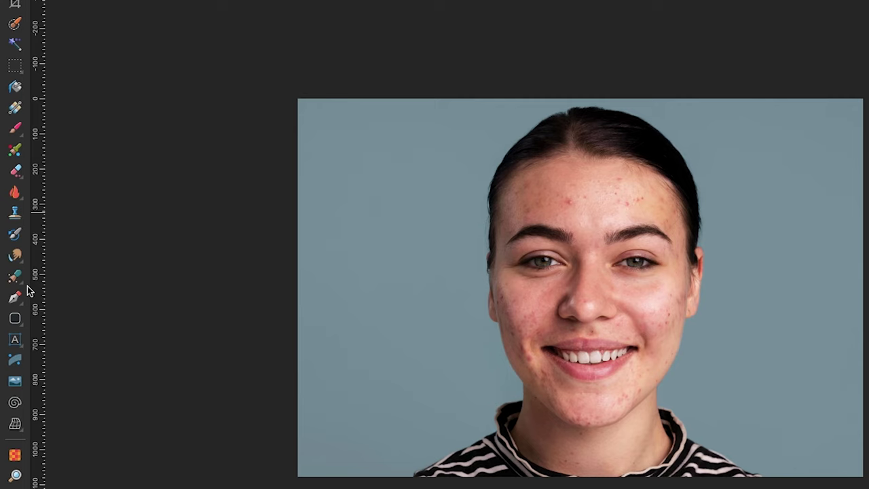
# Switch to the Healing Brush Tool and add an empty pixel layer above the portrait photo.
pyautogui.click(21, 284)
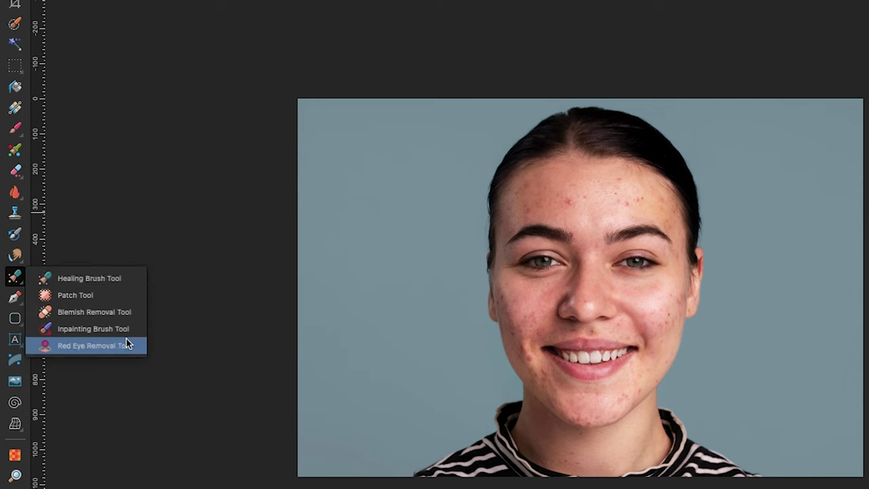
pyautogui.click(116, 279)
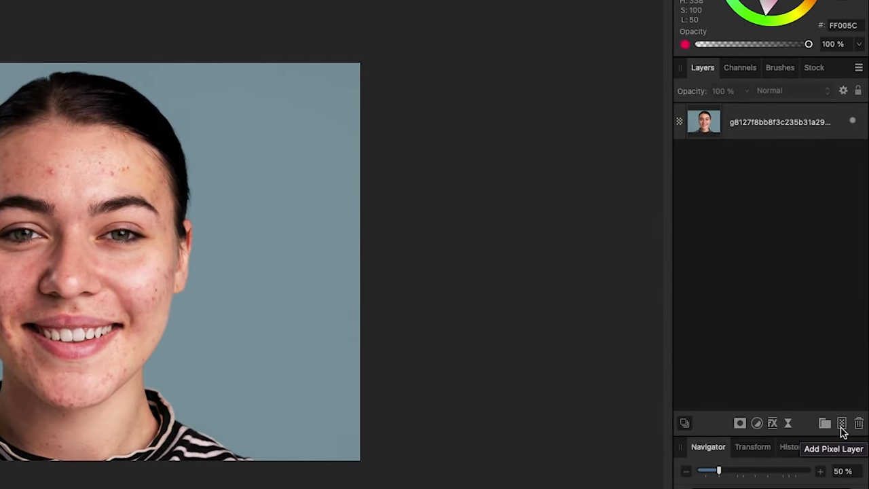
pyautogui.click(840, 426)
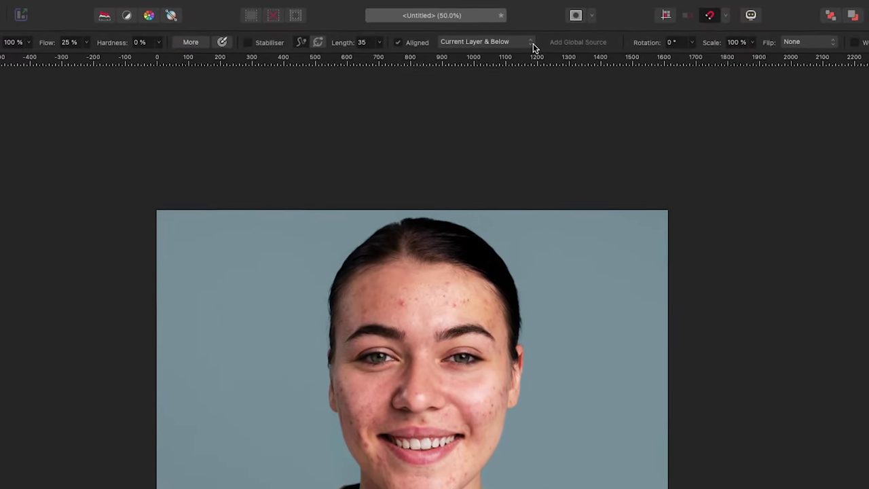
# Set the Healing Brush source to Current Layer and try sampling skin on the forehead.
pyautogui.click(532, 43)
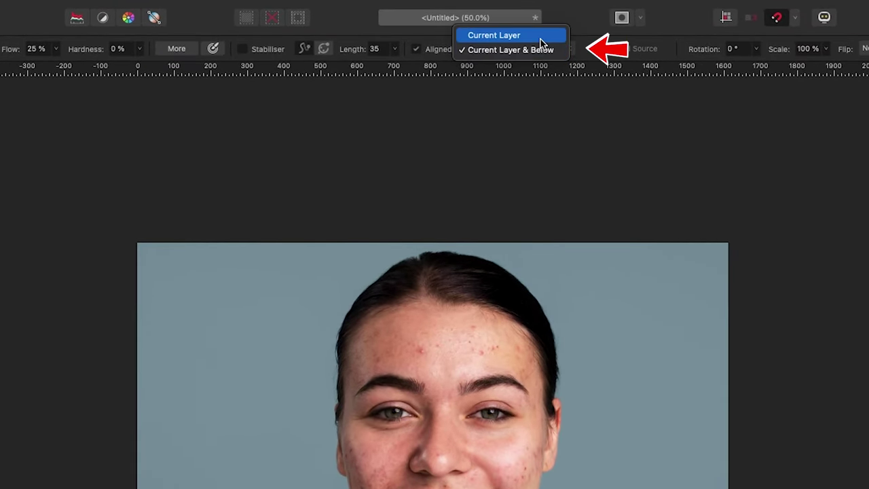
pyautogui.click(541, 36)
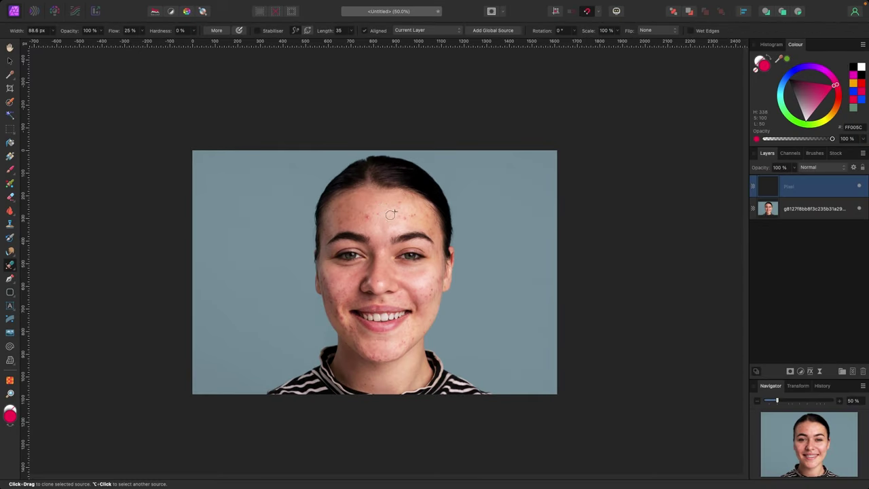
pyautogui.keyDown('alt'); pyautogui.click(355, 213); pyautogui.keyUp('alt')
# Set the Healing Brush source to Current Layer & Below and heal the red blemish above the inner end of the left-hand eyebrow.
pyautogui.click(422, 31)
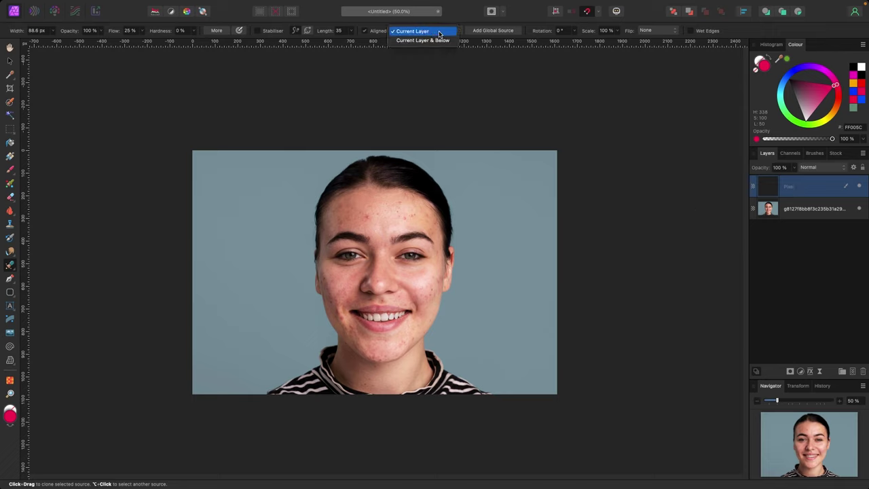
pyautogui.click(453, 42)
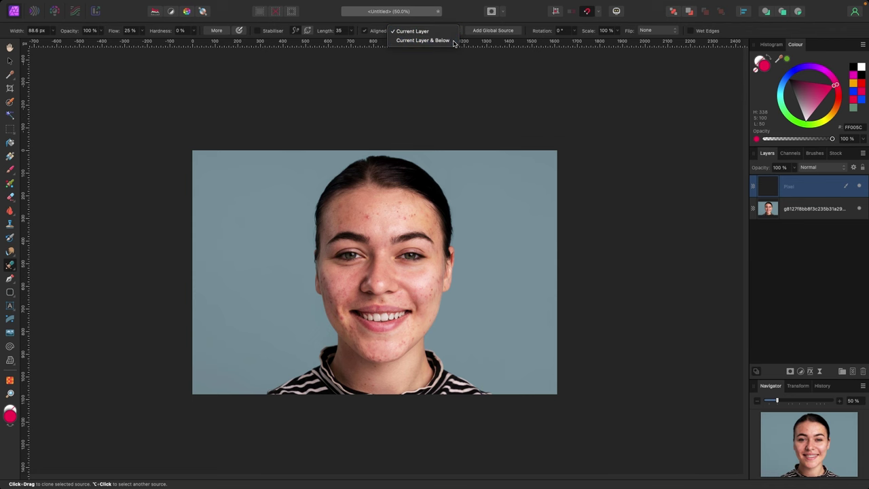
pyautogui.press('super+equal')
pyautogui.press('super+equal')
pyautogui.keyDown('alt'); pyautogui.click(372, 110); pyautogui.keyUp('alt')
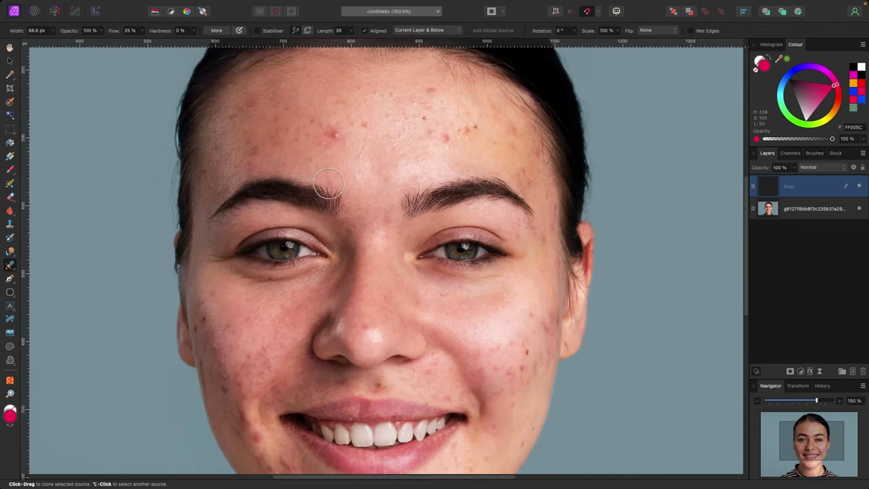
pyautogui.scroll(3, 346, 169)
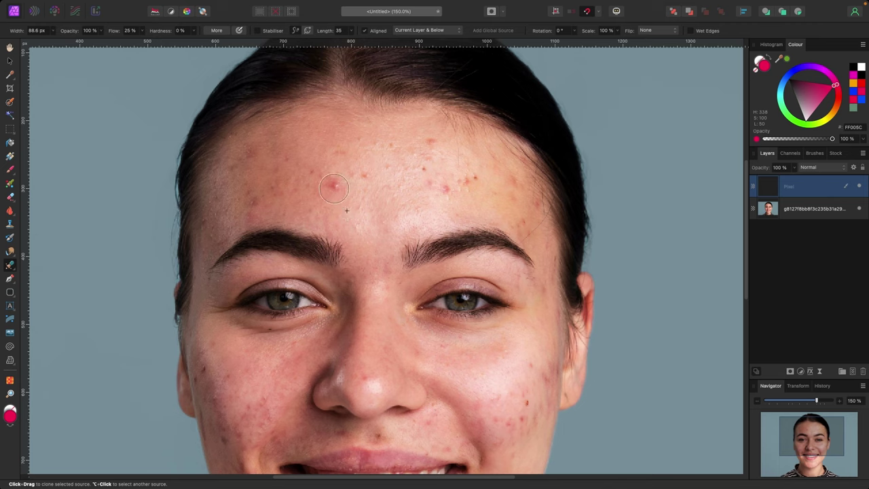
pyautogui.moveTo(334, 188)
pyautogui.mouseDown()
pyautogui.moveTo(324, 181)
pyautogui.moveTo(340, 181)
pyautogui.moveTo(325, 189)
pyautogui.moveTo(353, 184)
pyautogui.moveTo(340, 184)
pyautogui.mouseUp()
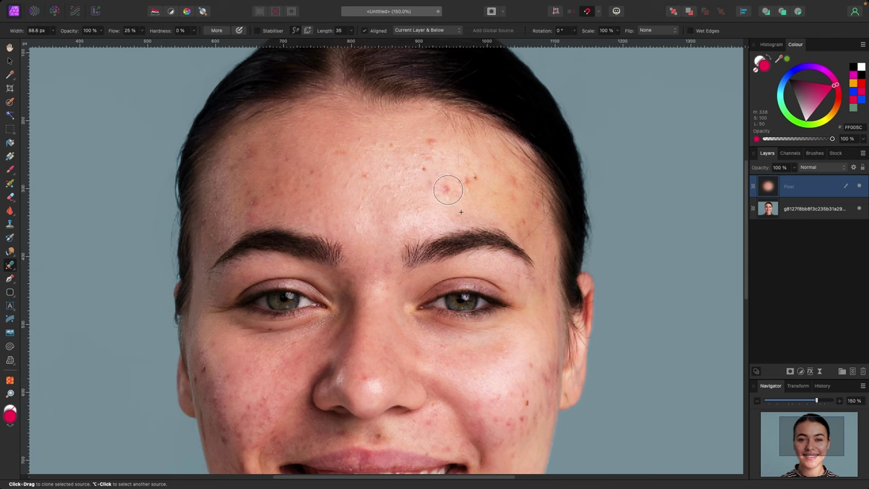
# Sample clean skin and heal the cluster of blemishes above the right-hand eyebrow.
pyautogui.keyDown('alt'); pyautogui.click(454, 191); pyautogui.keyUp('alt')
pyautogui.click(441, 192)
pyautogui.click(463, 180)
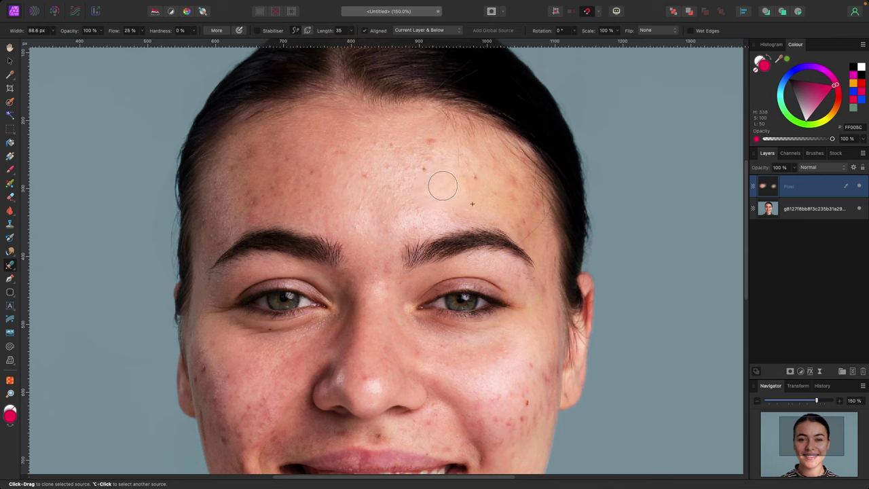
# Toggle the healing layer's visibility repeatedly to compare the forehead before and after healing.
pyautogui.click(859, 188)
pyautogui.click(858, 188)
pyautogui.click(858, 188)
pyautogui.click(858, 188)
pyautogui.click(858, 188)
pyautogui.click(858, 188)
# Use the Patch Tool to outline the upper middle of the forehead, replace it with nearby clean skin and commit the patch.
pyautogui.click(15, 271)
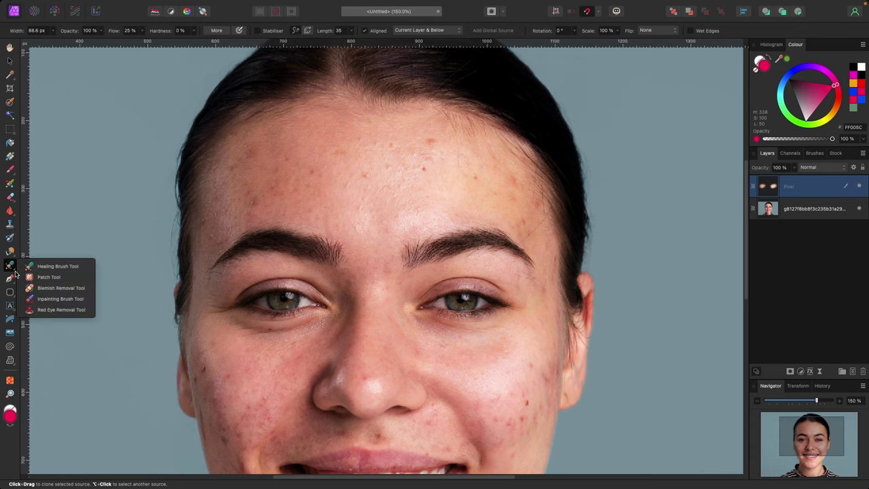
pyautogui.click(52, 277)
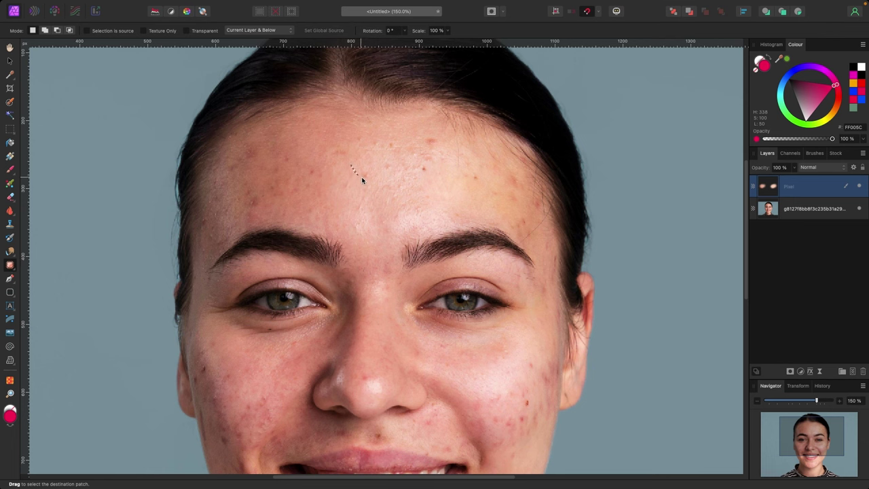
pyautogui.moveTo(362, 180)
pyautogui.mouseDown()
pyautogui.moveTo(405, 177)
pyautogui.moveTo(418, 162)
pyautogui.moveTo(398, 130)
pyautogui.mouseUp()
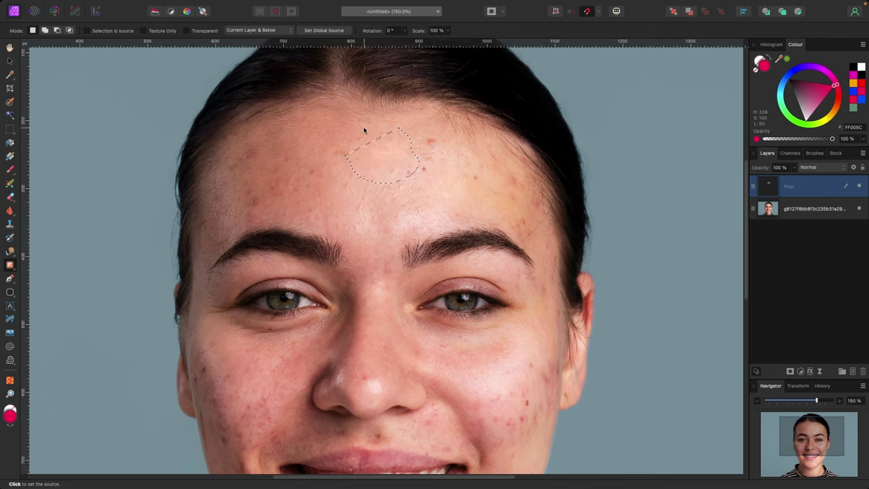
pyautogui.click(335, 189)
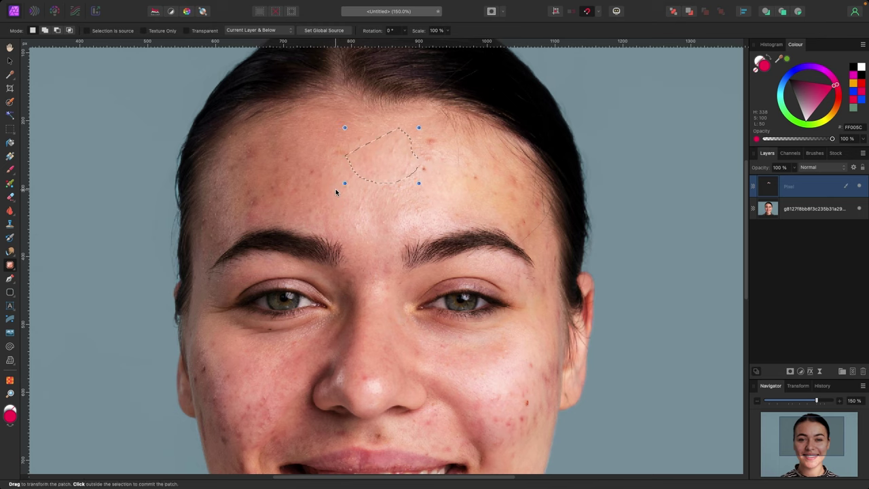
pyautogui.click(332, 187)
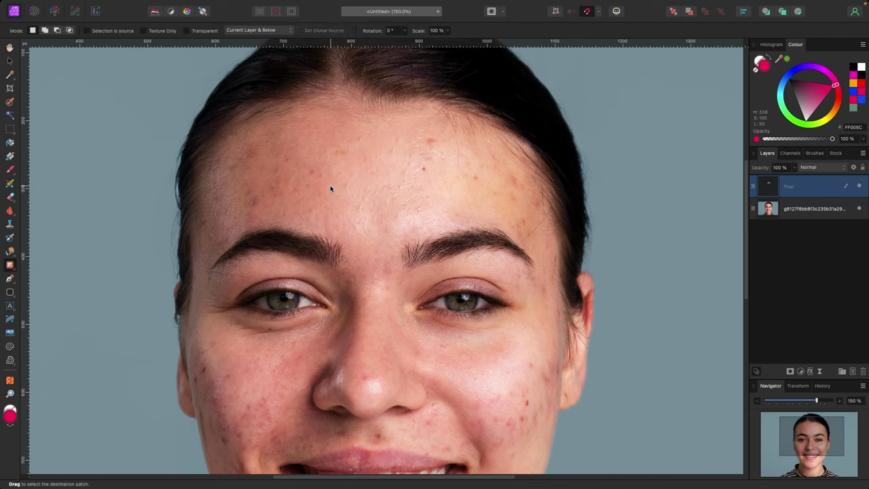
# Switch the pixel layer off and on to compare the patched forehead with the original.
pyautogui.click(858, 188)
pyautogui.click(858, 188)
pyautogui.click(858, 188)
pyautogui.click(858, 188)
# Use the Blemish Removal Tool on the original photo layer, with its brush width set to 19 px, for the spots around the mouth.
pyautogui.click(15, 271)
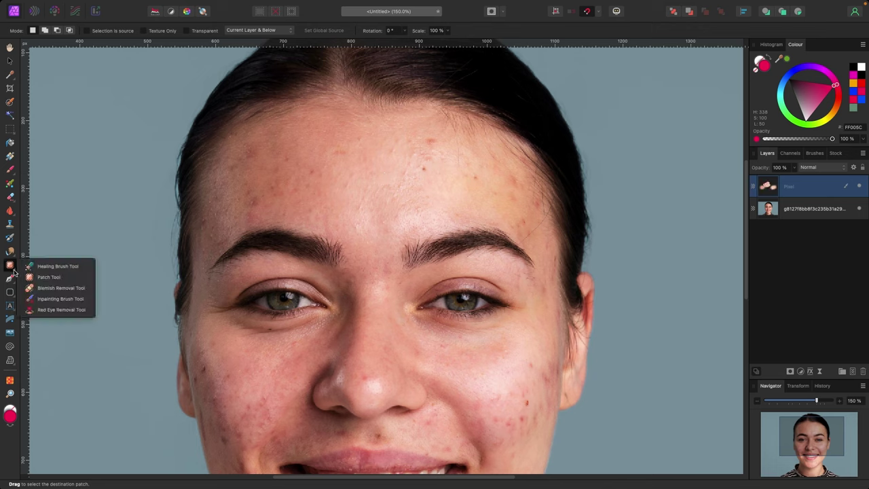
pyautogui.click(48, 288)
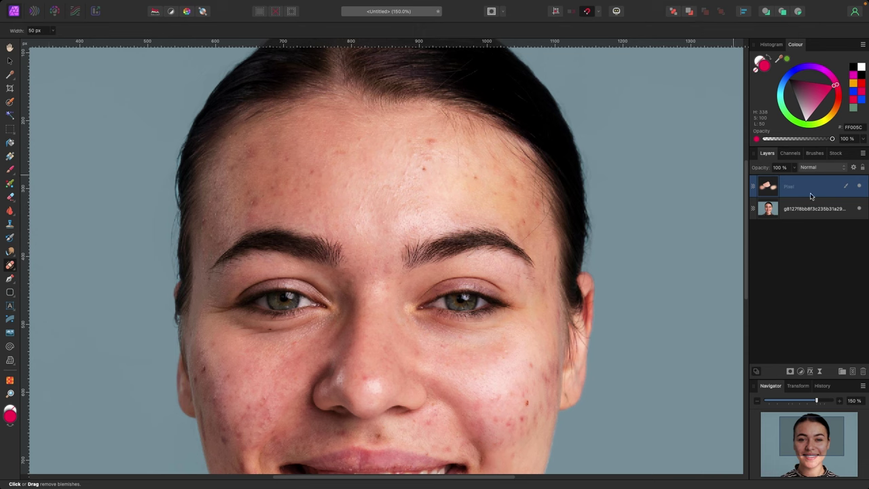
pyautogui.click(790, 213)
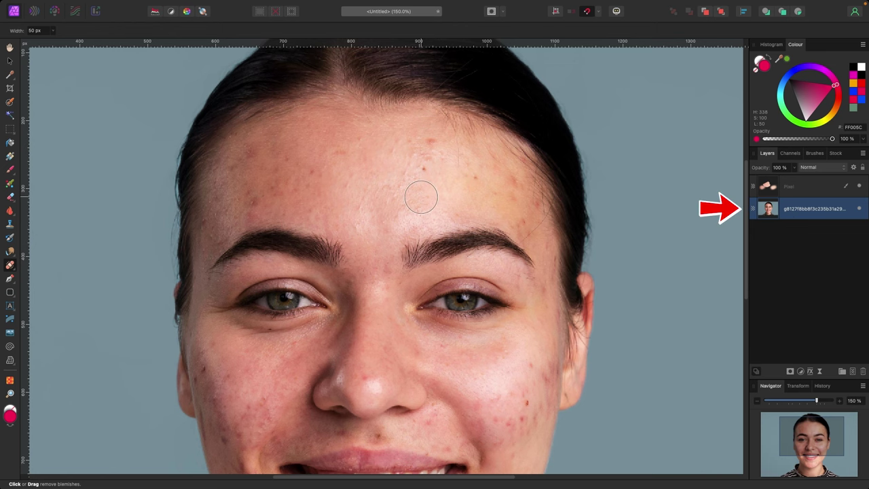
pyautogui.scroll(5, 379, 201)
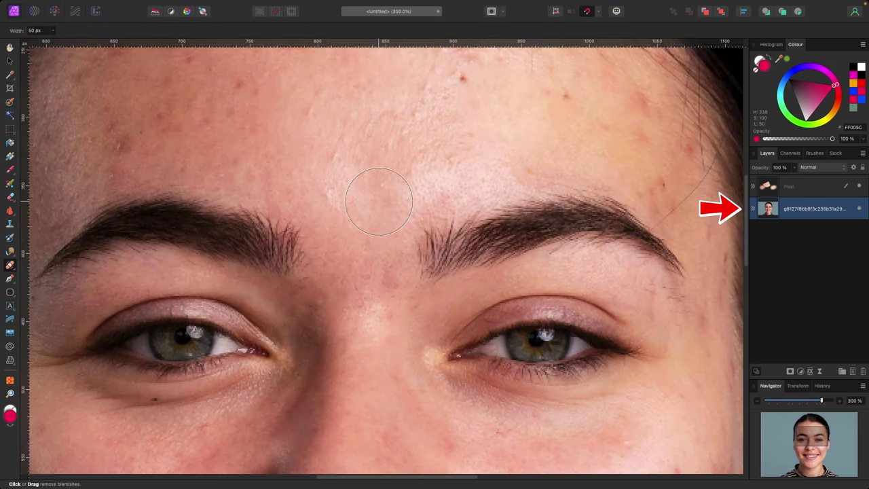
pyautogui.scroll(-10, 397, 293)
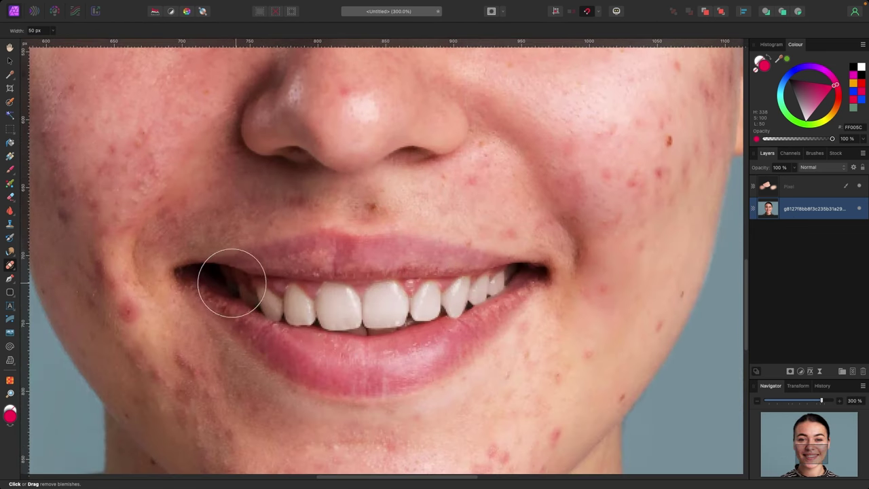
pyautogui.hscroll(-3, 229, 281)
pyautogui.press('[')
pyautogui.press('[')
pyautogui.press('[')
pyautogui.press('[')
pyautogui.press('[')
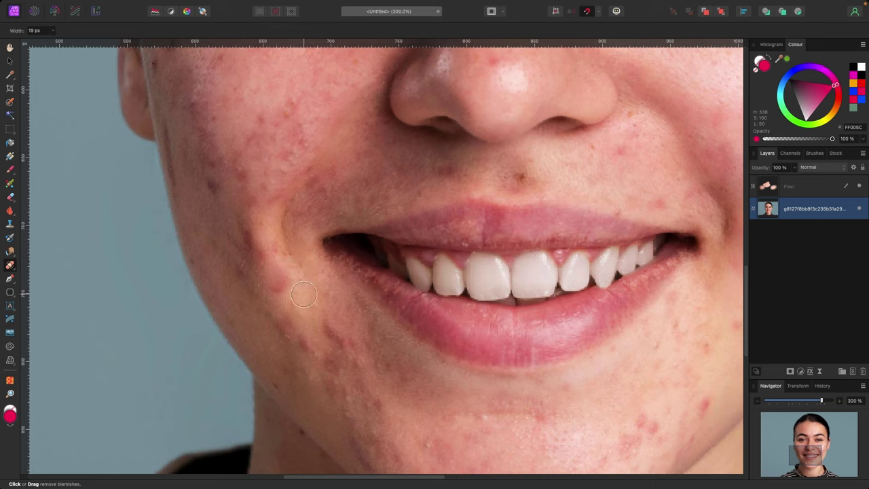
pyautogui.moveTo(491, 167); pyautogui.dragTo(201, 179)
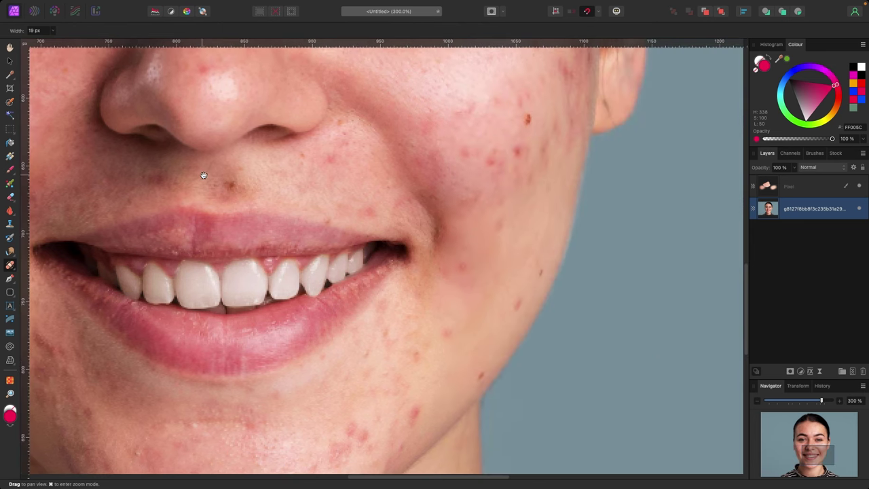
# Remove the dark blemish above the upper lip with the Blemish Removal Tool at 19 px width.
pyautogui.moveTo(374, 190)
pyautogui.mouseDown()
pyautogui.moveTo(421, 249)
pyautogui.moveTo(437, 251)
pyautogui.mouseUp()
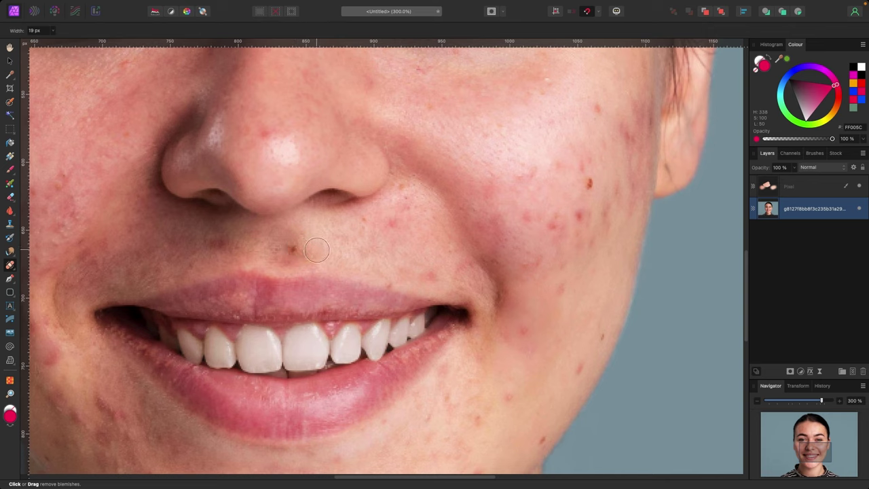
pyautogui.click(299, 246)
pyautogui.click(297, 250)
pyautogui.scroll(-3, 415, 265)
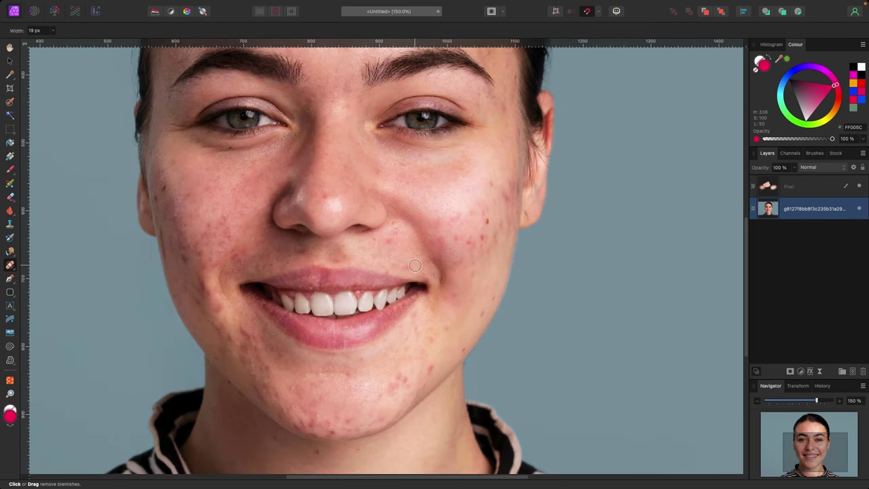
pyautogui.scroll(-2, 414, 265)
pyautogui.scroll(2, 203, 195)
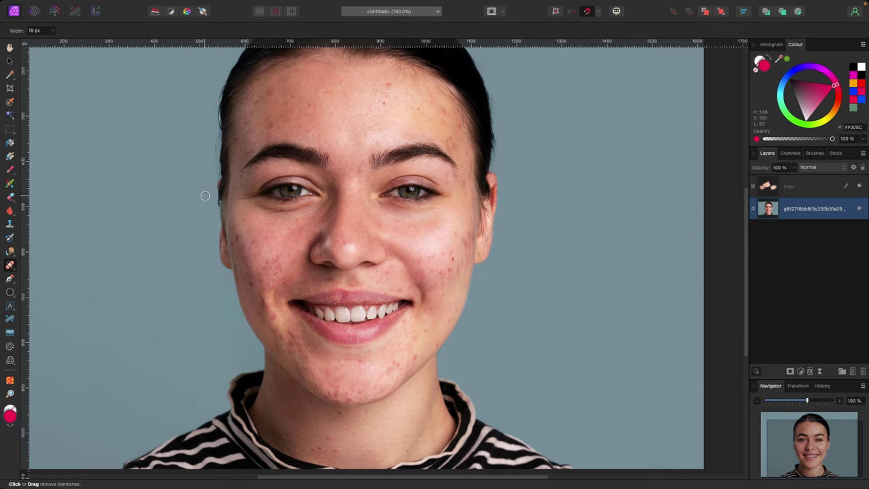
pyautogui.hotkey('ctrl', '-')
pyautogui.scroll(1, 158, 202)
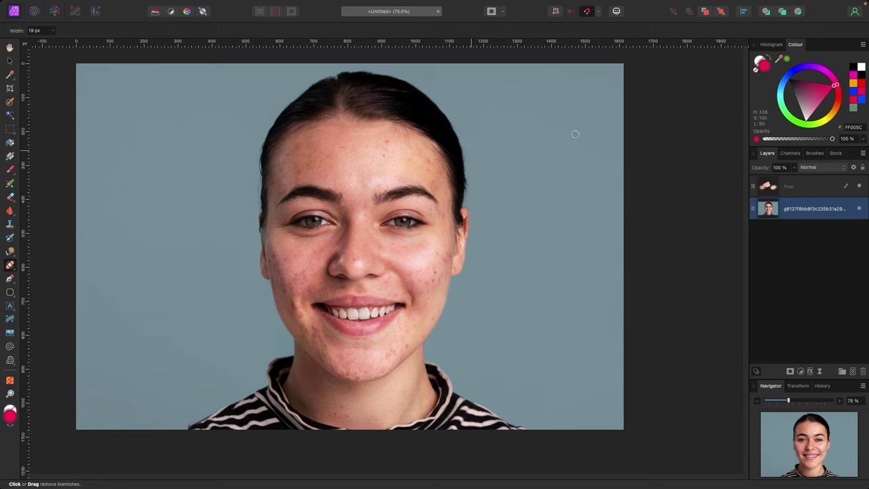
# Detach the Layers panel from its dock and reset the studio to its default layout.
pyautogui.moveTo(766, 154); pyautogui.dragTo(124, 116)
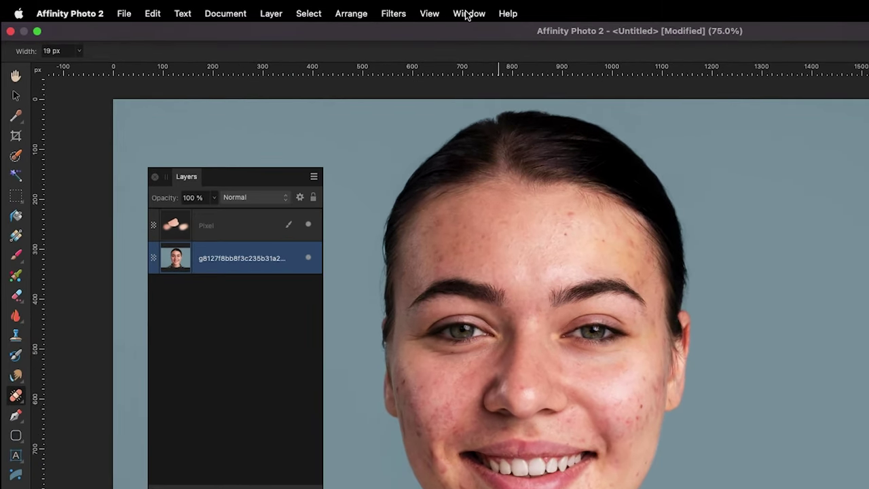
pyautogui.click(467, 15)
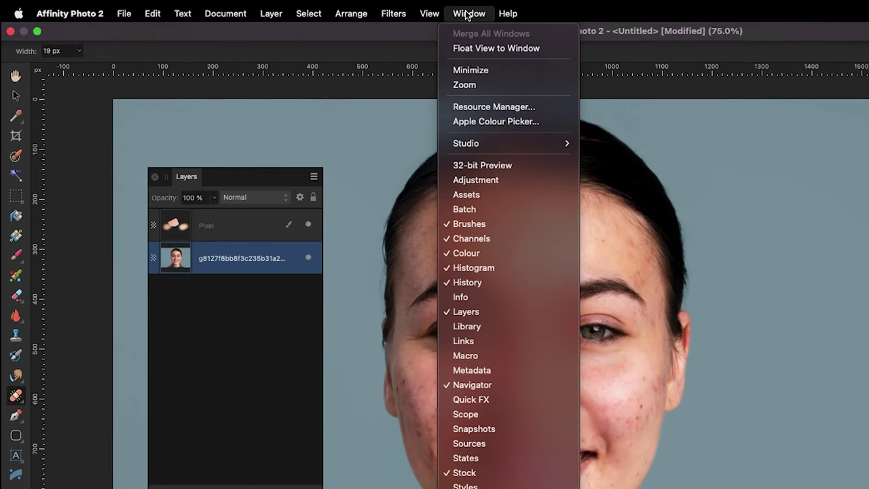
pyautogui.moveTo(477, 143)
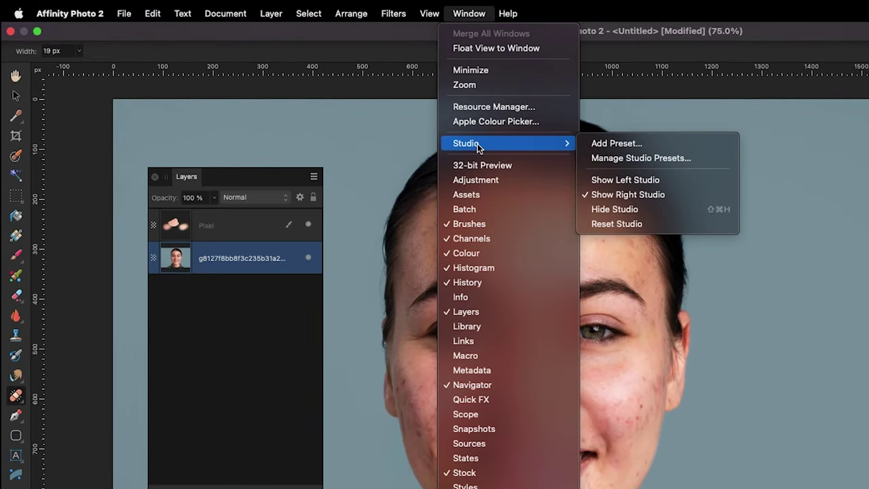
pyautogui.click(639, 219)
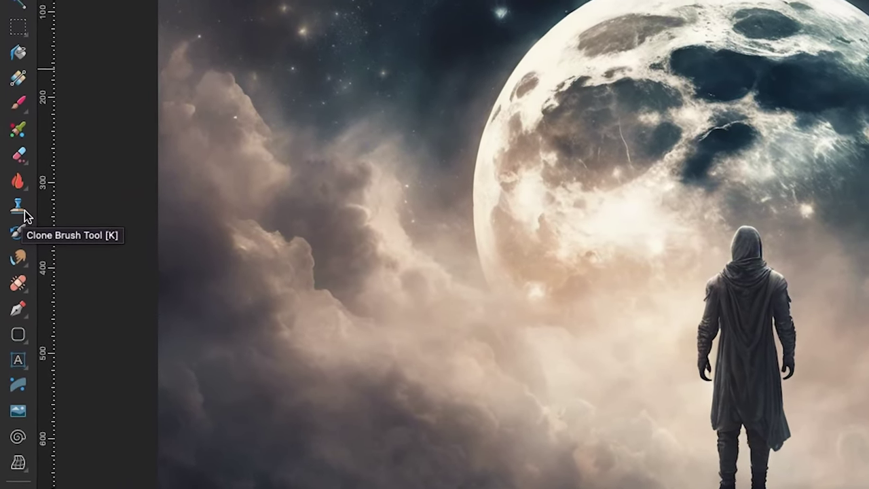
# Activate the Clone Brush Tool in the moon image and add an empty pixel layer above the Background.
pyautogui.click(22, 209)
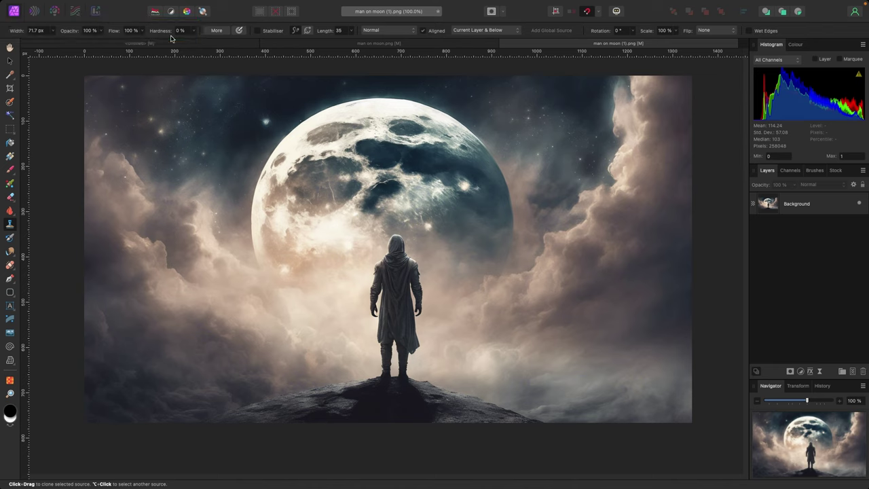
pyautogui.click(853, 372)
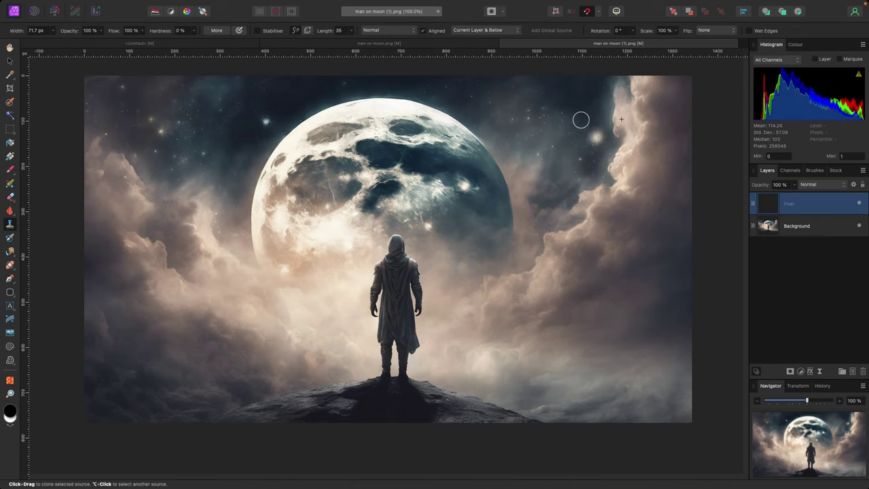
# Switch the clone brush source to Current Layer and back to Current Layer & Below.
pyautogui.click(515, 33)
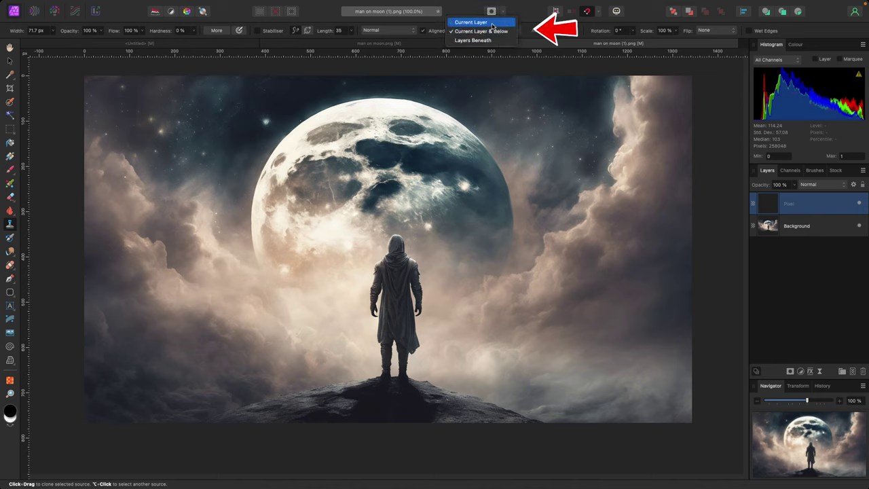
pyautogui.click(492, 22)
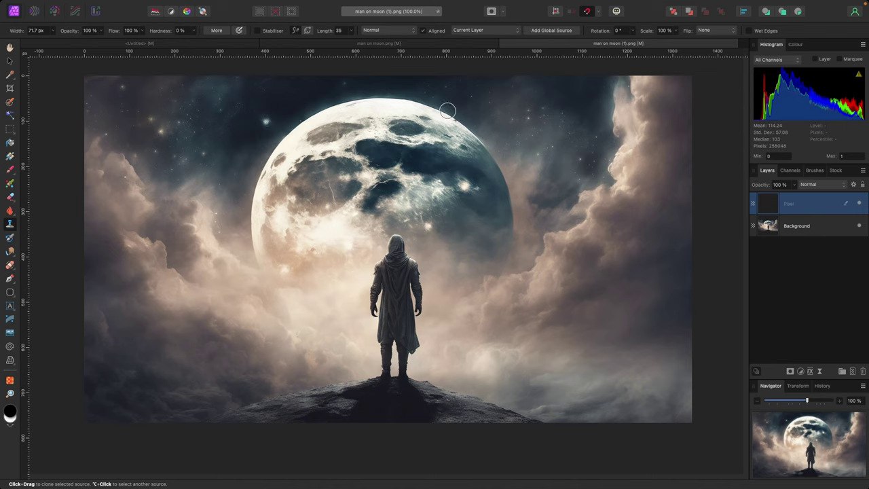
pyautogui.click(496, 32)
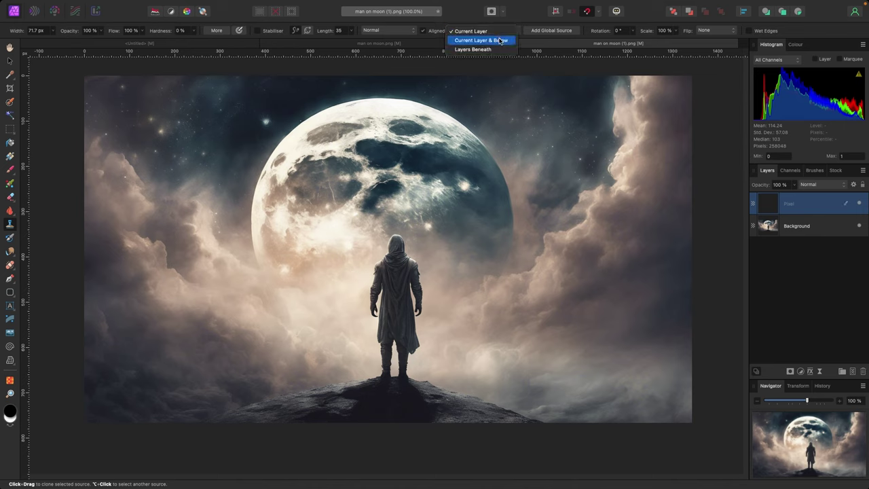
pyautogui.click(501, 41)
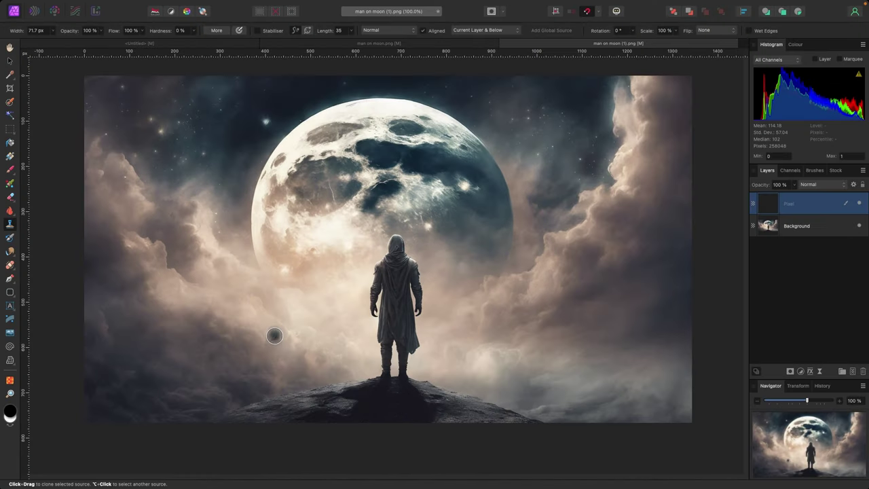
# Sample the hooded figure's head as the clone source and set the brush hardness to 100%.
pyautogui.press('super+plus')
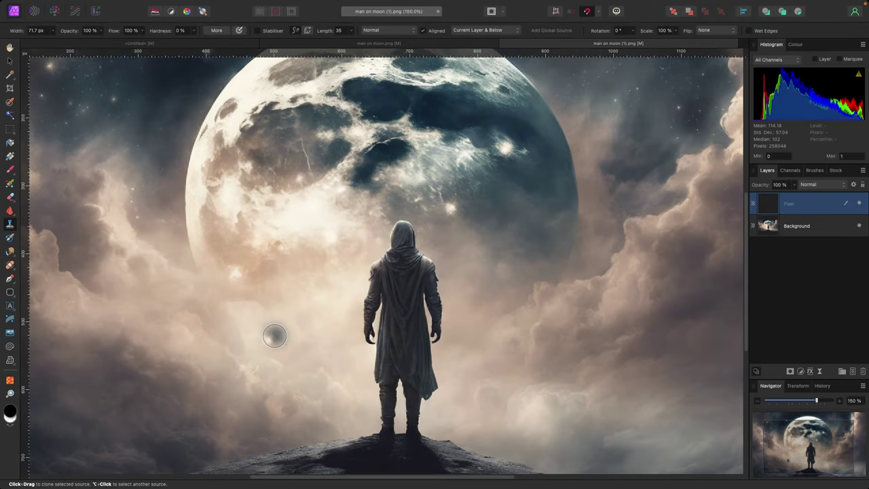
pyautogui.keyDown('alt'); pyautogui.click(384, 241); pyautogui.keyUp('alt')
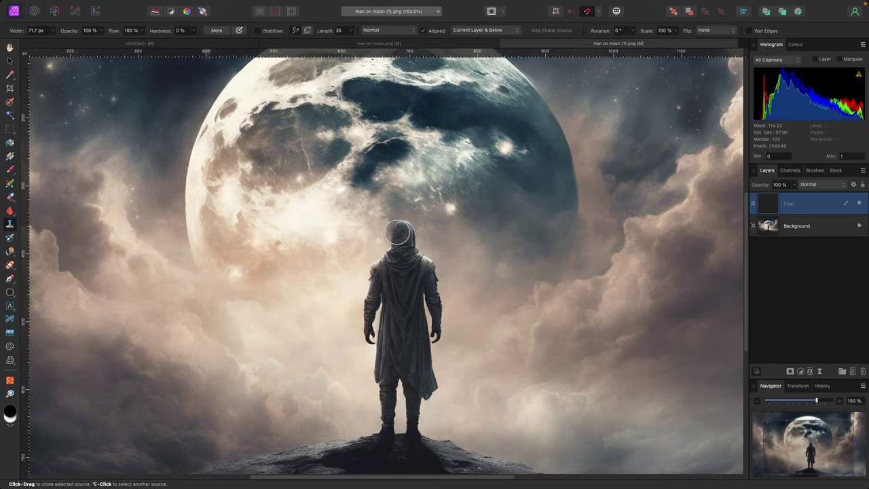
pyautogui.click(403, 234)
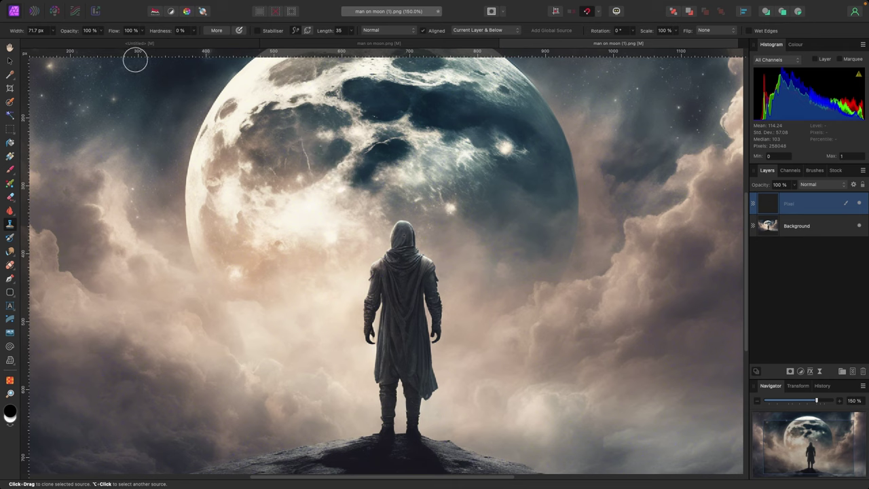
pyautogui.click(194, 30)
pyautogui.moveTo(194, 41); pyautogui.dragTo(293, 48)
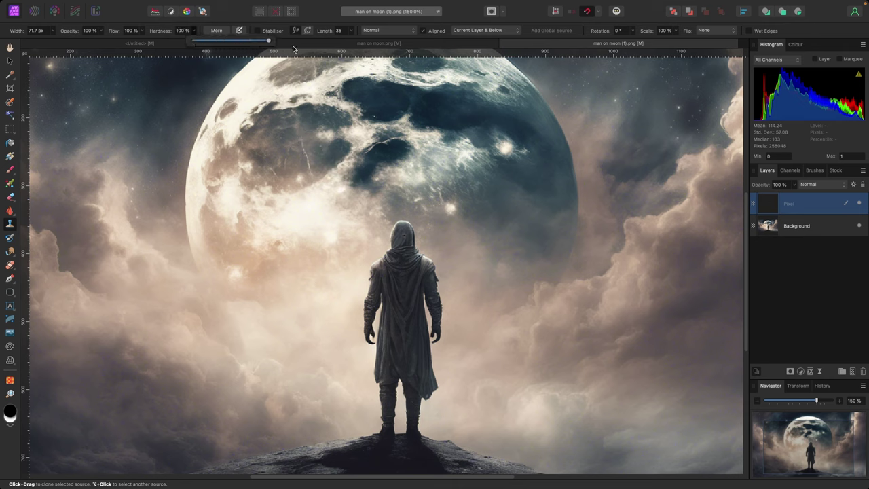
# Try cloning the hooded figure onto the rock to the left of the original with the hard-edged brush.
pyautogui.keyDown('alt'); pyautogui.click(400, 238); pyautogui.keyUp('alt')
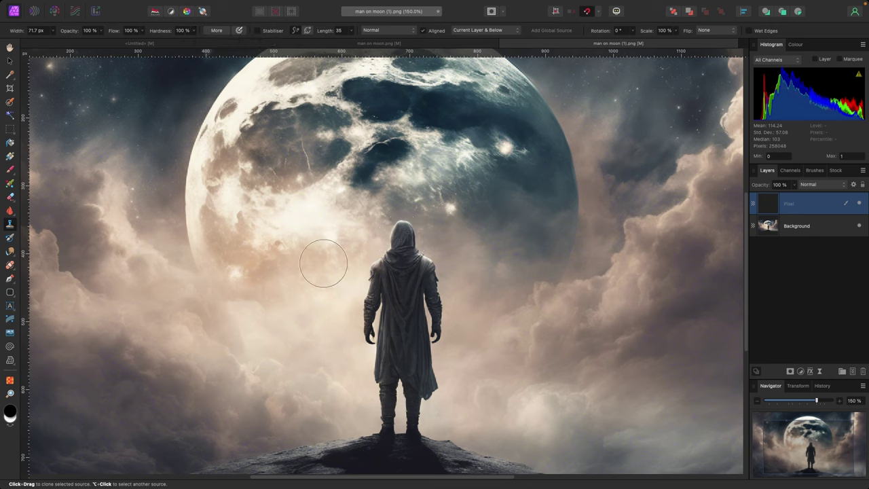
pyautogui.moveTo(281, 248)
pyautogui.mouseDown()
pyautogui.moveTo(296, 311)
pyautogui.moveTo(289, 292)
pyautogui.moveTo(283, 318)
pyautogui.moveTo(288, 296)
pyautogui.moveTo(292, 326)
pyautogui.moveTo(286, 309)
pyautogui.moveTo(277, 337)
pyautogui.moveTo(278, 310)
pyautogui.moveTo(270, 320)
pyautogui.moveTo(266, 304)
pyautogui.moveTo(262, 334)
pyautogui.moveTo(266, 321)
pyautogui.moveTo(267, 419)
pyautogui.moveTo(274, 437)
pyautogui.moveTo(286, 437)
pyautogui.moveTo(279, 405)
pyautogui.moveTo(298, 314)
pyautogui.moveTo(302, 345)
pyautogui.moveTo(294, 246)
pyautogui.moveTo(268, 243)
pyautogui.moveTo(257, 309)
pyautogui.moveTo(260, 427)
pyautogui.moveTo(275, 441)
pyautogui.moveTo(296, 422)
pyautogui.moveTo(312, 314)
pyautogui.moveTo(297, 283)
pyautogui.moveTo(313, 388)
pyautogui.moveTo(307, 427)
pyautogui.moveTo(306, 261)
pyautogui.mouseUp()
pyautogui.press('super+minus')
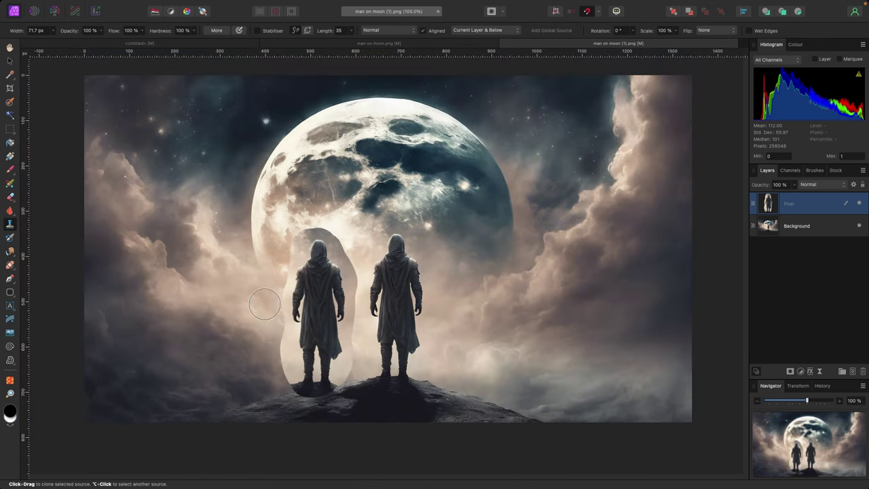
pyautogui.press('super+plus')
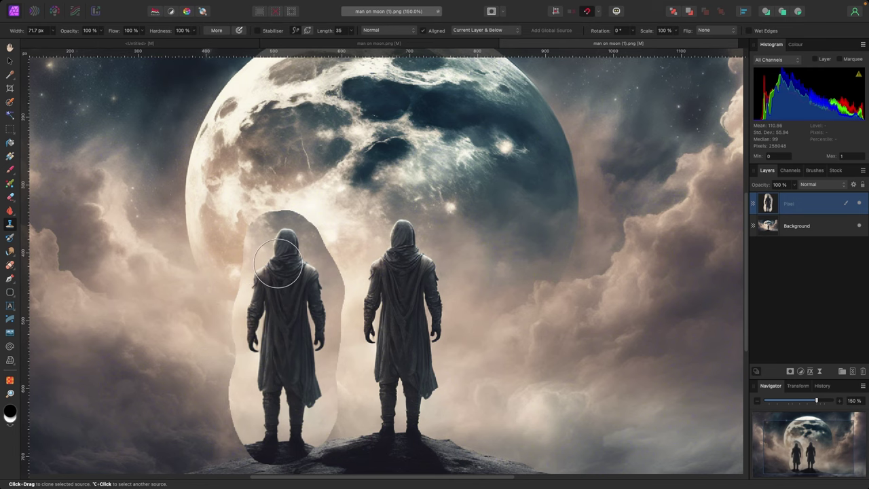
pyautogui.moveTo(279, 264); pyautogui.dragTo(277, 262)
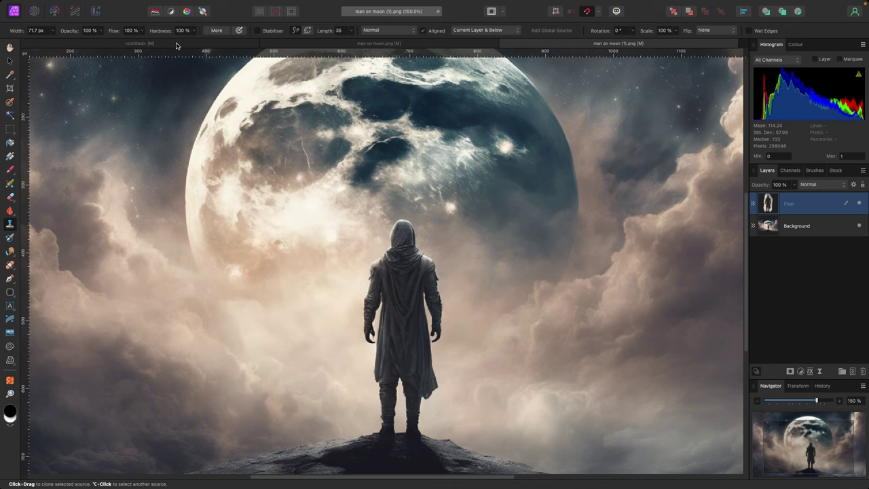
# Set the clone brush hardness to 0% and paint a soft-edged copy of the whole figure left of the original.
pyautogui.click(194, 31)
pyautogui.moveTo(192, 42); pyautogui.dragTo(118, 41)
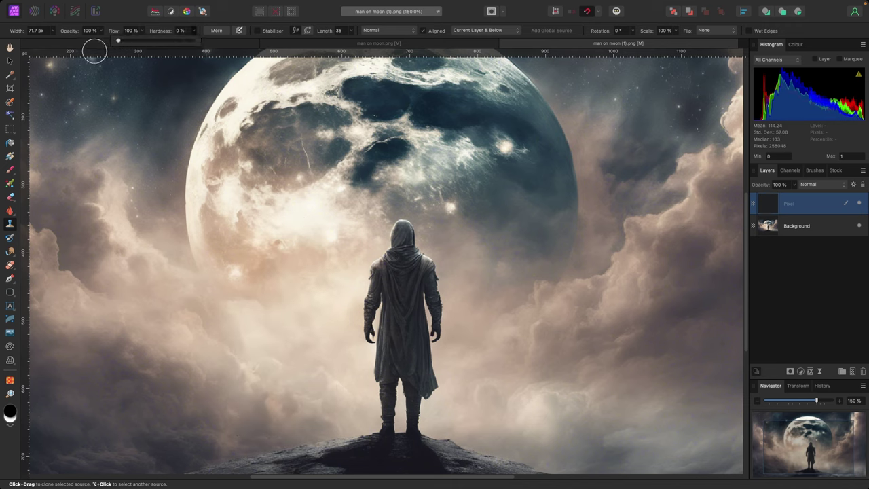
pyautogui.moveTo(277, 249); pyautogui.dragTo(285, 245)
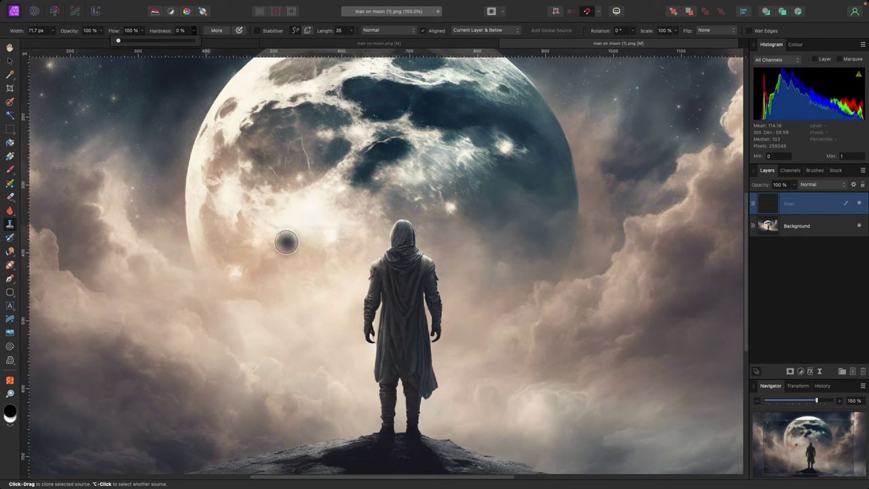
pyautogui.press('super+z')
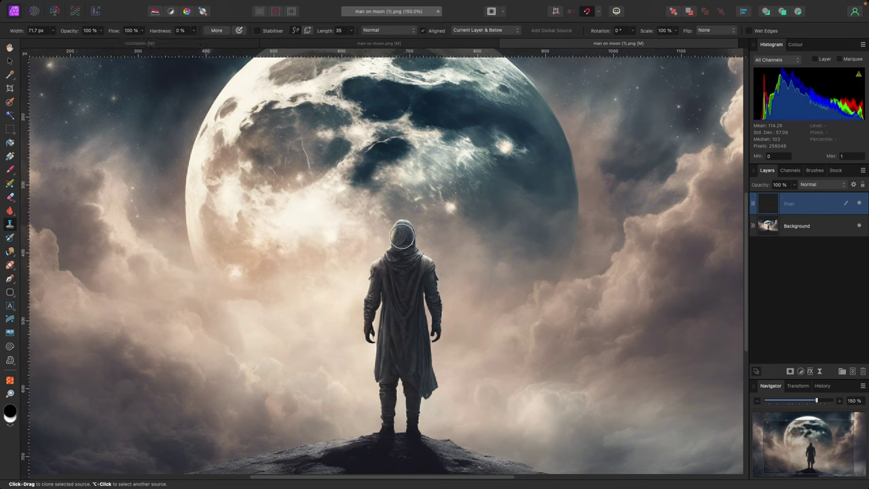
pyautogui.moveTo(291, 237)
pyautogui.mouseDown()
pyautogui.moveTo(294, 262)
pyautogui.moveTo(277, 249)
pyautogui.moveTo(295, 224)
pyautogui.moveTo(306, 254)
pyautogui.moveTo(282, 245)
pyautogui.moveTo(278, 308)
pyautogui.moveTo(298, 291)
pyautogui.moveTo(270, 283)
pyautogui.moveTo(257, 369)
pyautogui.moveTo(271, 332)
pyautogui.moveTo(299, 307)
pyautogui.moveTo(299, 265)
pyautogui.moveTo(308, 267)
pyautogui.moveTo(330, 341)
pyautogui.moveTo(320, 382)
pyautogui.moveTo(309, 337)
pyautogui.moveTo(303, 378)
pyautogui.moveTo(287, 386)
pyautogui.moveTo(298, 441)
pyautogui.moveTo(292, 446)
pyautogui.moveTo(283, 428)
pyautogui.moveTo(273, 385)
pyautogui.moveTo(270, 429)
pyautogui.moveTo(270, 445)
pyautogui.moveTo(306, 447)
pyautogui.moveTo(293, 413)
pyautogui.moveTo(309, 335)
pyautogui.moveTo(313, 342)
pyautogui.moveTo(314, 285)
pyautogui.moveTo(296, 244)
pyautogui.moveTo(274, 258)
pyautogui.moveTo(267, 347)
pyautogui.moveTo(280, 349)
pyautogui.moveTo(291, 241)
pyautogui.moveTo(300, 375)
pyautogui.moveTo(308, 366)
pyautogui.moveTo(277, 344)
pyautogui.mouseUp()
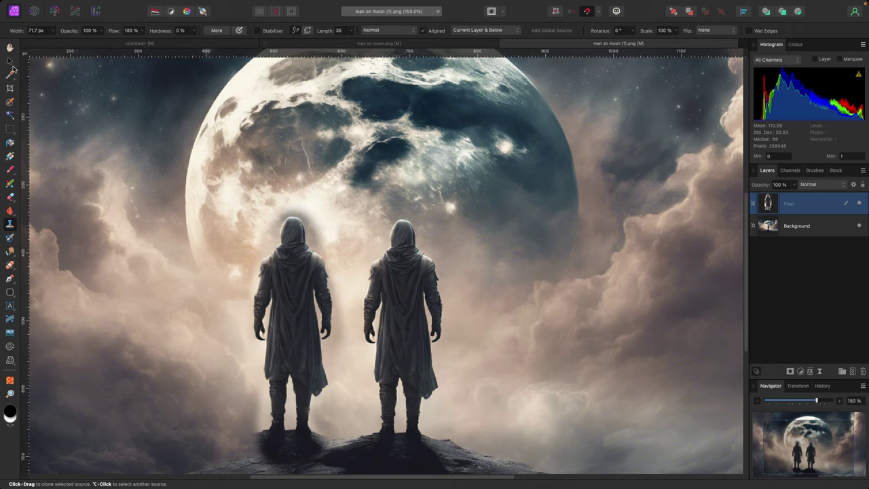
# Move the cloned figure to the right side of the original and flip it horizontally.
pyautogui.click(9, 60)
pyautogui.moveTo(302, 302); pyautogui.dragTo(493, 314)
pyautogui.rightClick(493, 314)
pyautogui.moveTo(537, 424)
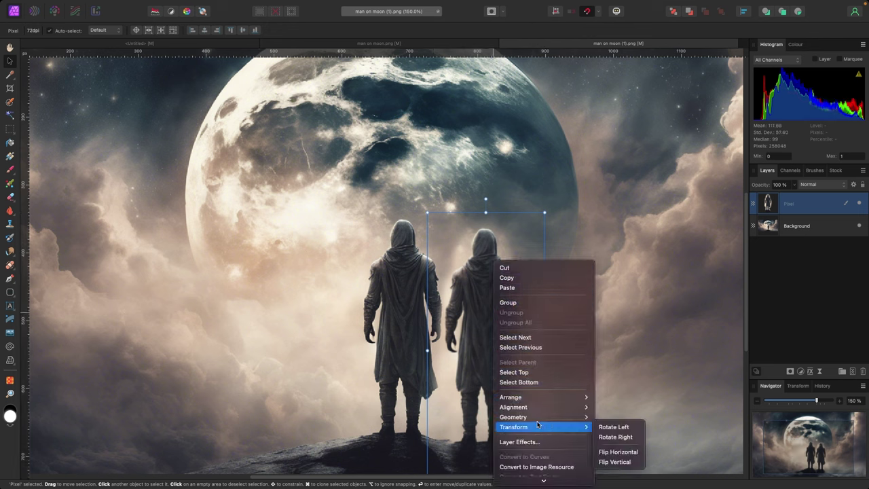
pyautogui.click(616, 451)
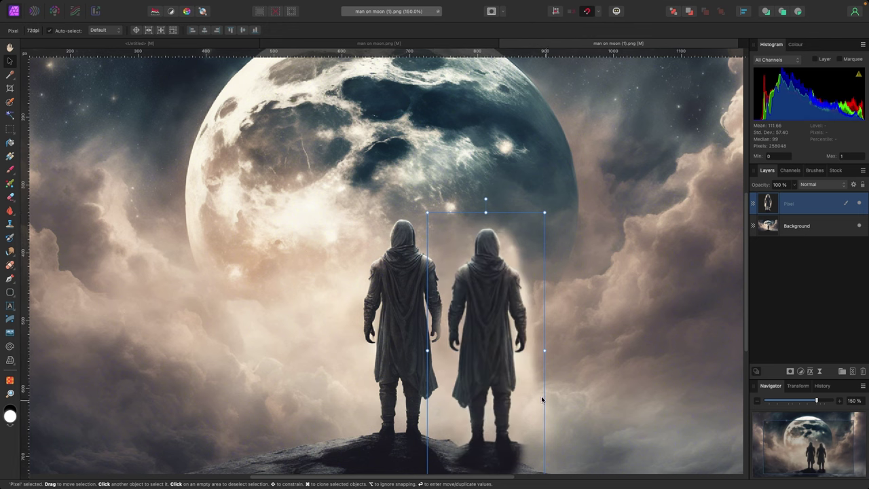
# Reposition the flipped clone on the rock to the left of the original figure and deselect it.
pyautogui.moveTo(513, 396); pyautogui.dragTo(316, 368)
pyautogui.press('super+1')
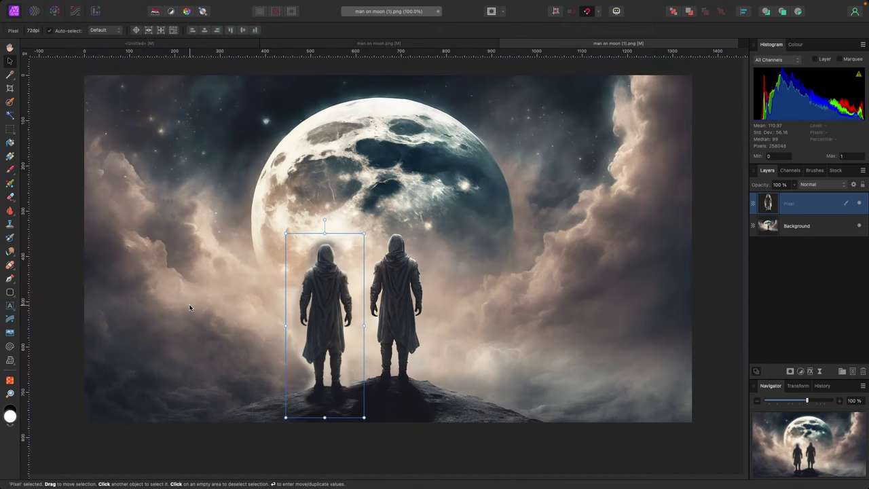
pyautogui.click(67, 231)
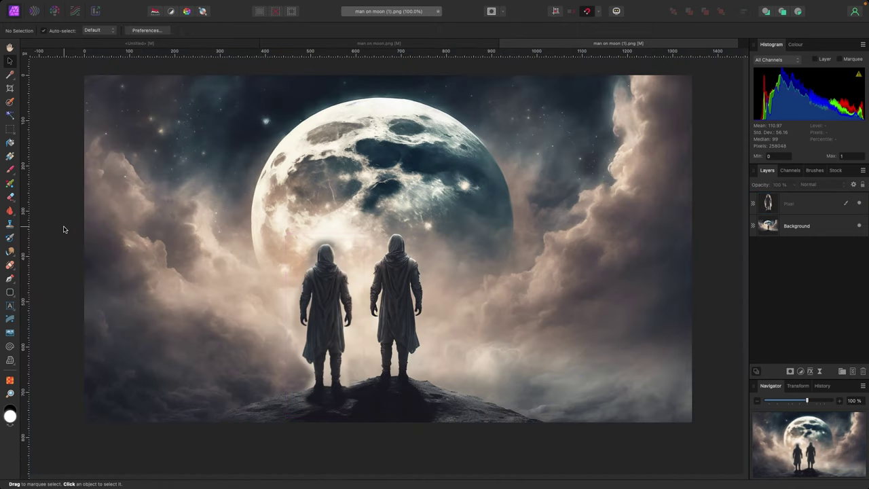
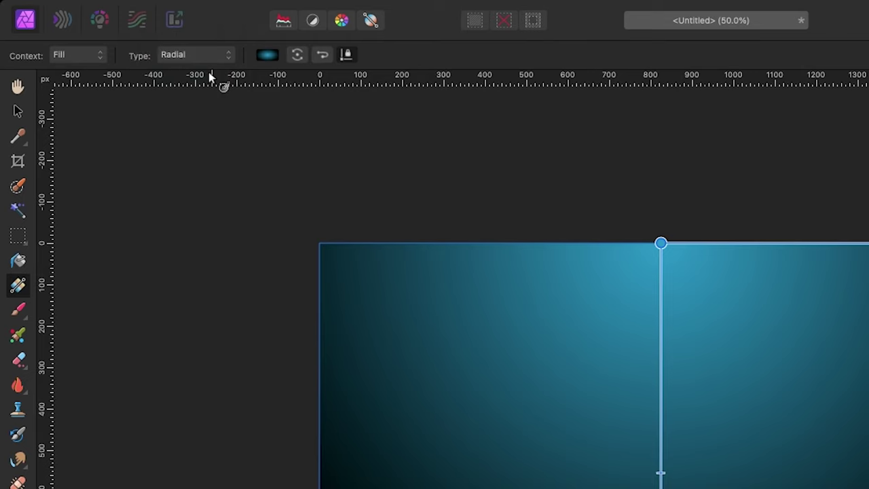
# Try the Conical type on the rectangle's gradient fill and change it to Linear.
pyautogui.click(207, 55)
pyautogui.click(200, 73)
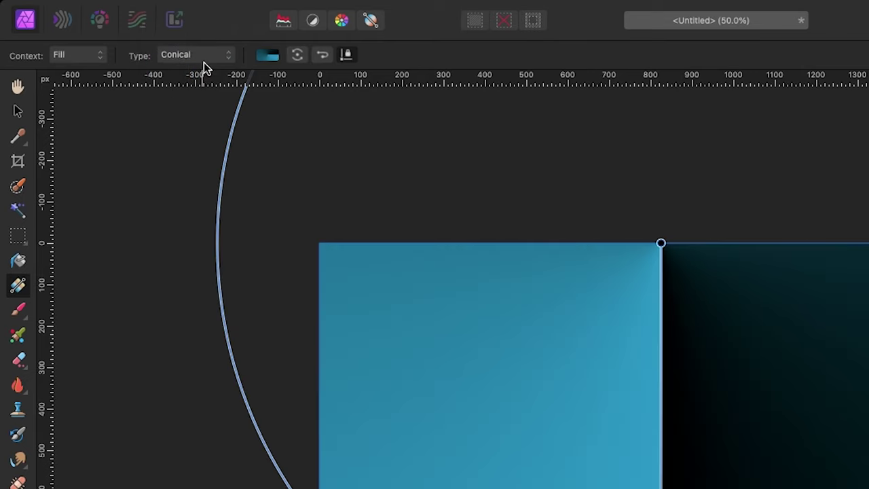
pyautogui.click(204, 60)
pyautogui.click(204, 54)
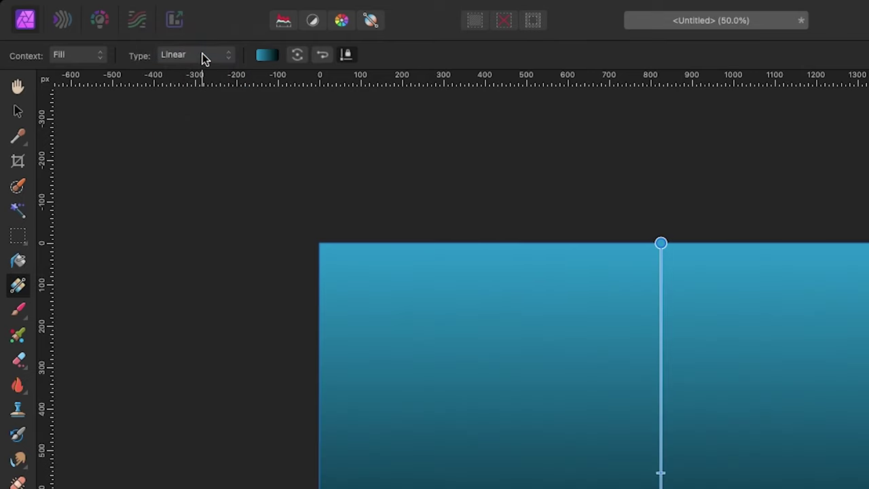
# Open the rectangle's gradient settings and shift the linear gradient's mid point to 52%.
pyautogui.click(271, 57)
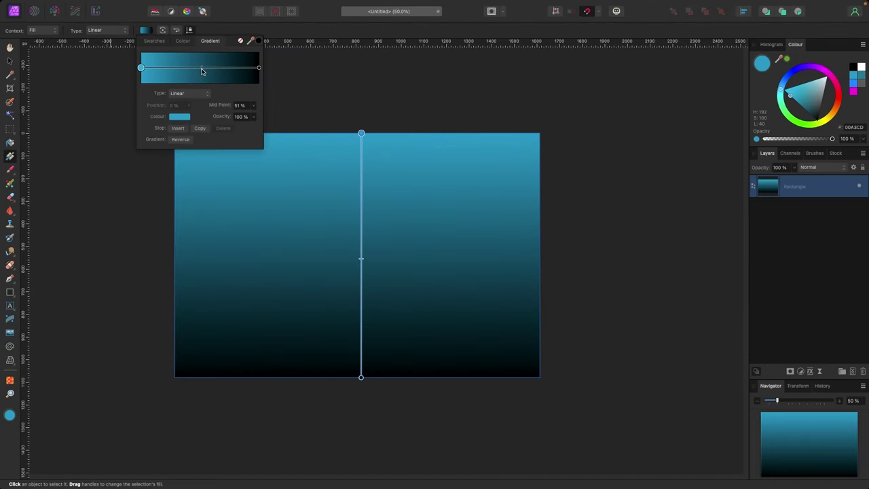
pyautogui.moveTo(370, 129); pyautogui.dragTo(310, 132)
pyautogui.moveTo(169, 70)
pyautogui.mouseDown()
pyautogui.moveTo(160, 69)
pyautogui.moveTo(234, 72)
pyautogui.moveTo(201, 73)
pyautogui.mouseUp()
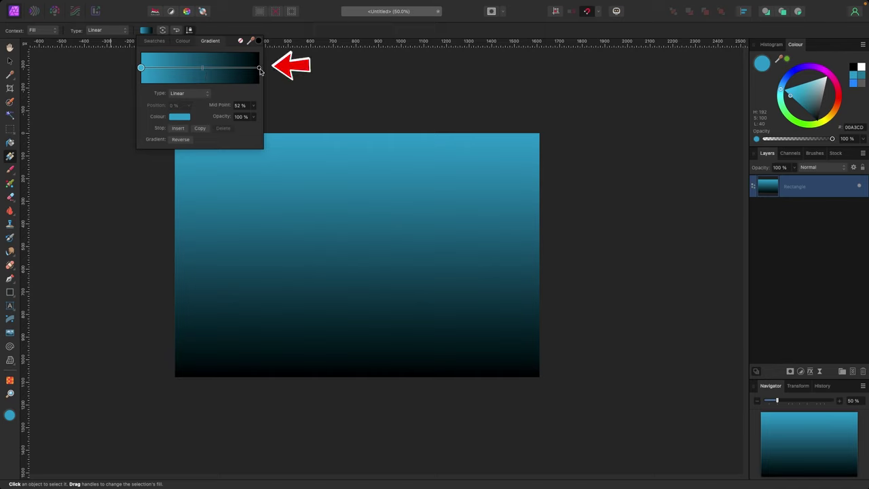
# Change the end stop of the rectangle's gradient to white (FFFFFF) and set the mid point to 49%.
pyautogui.click(260, 69)
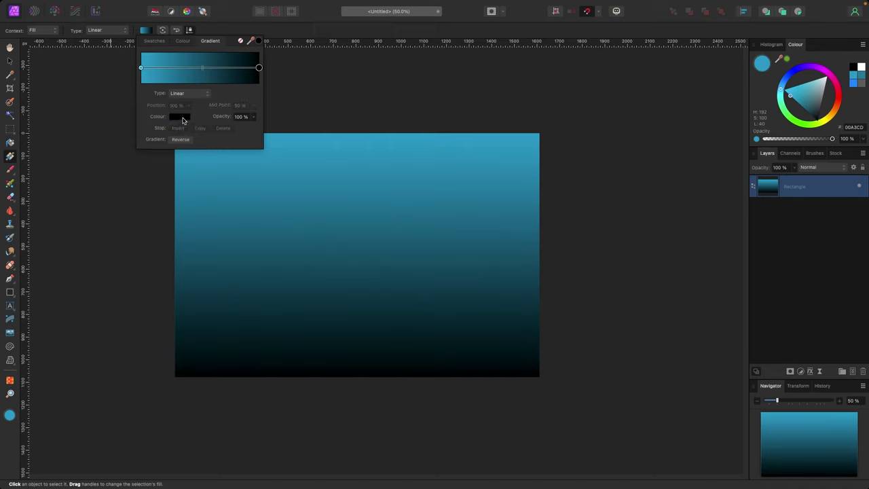
pyautogui.click(180, 117)
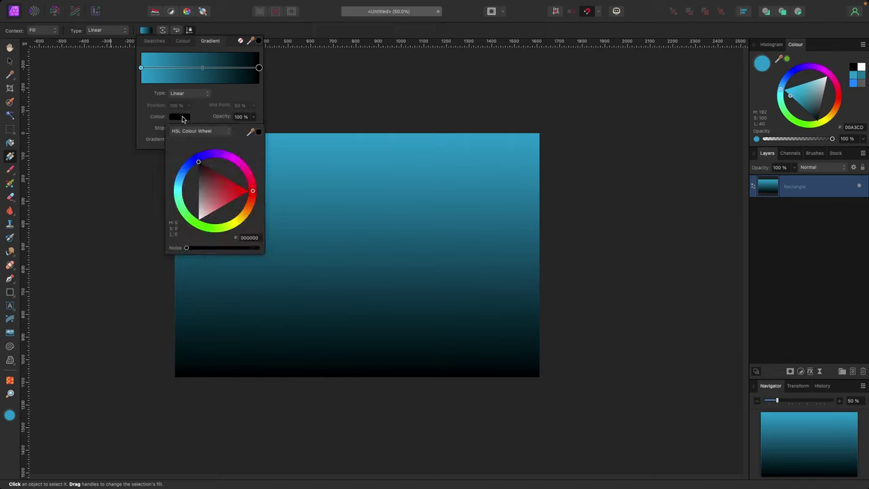
pyautogui.moveTo(208, 185); pyautogui.dragTo(197, 222)
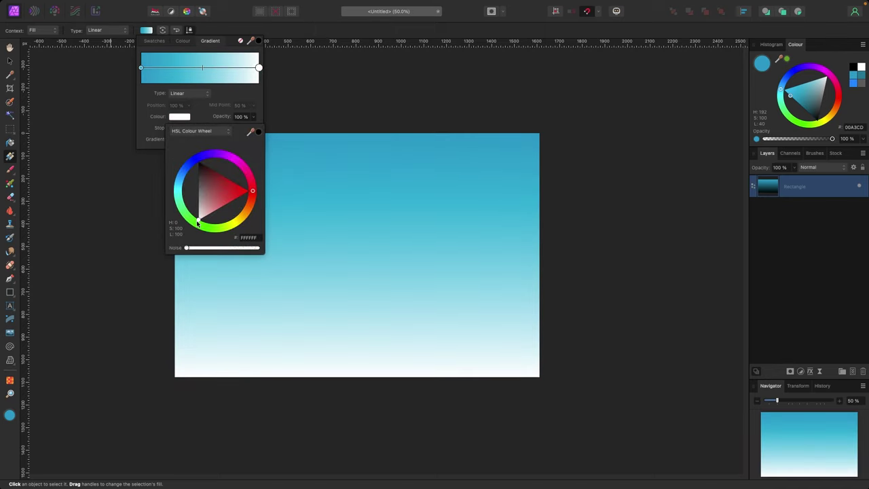
pyautogui.moveTo(201, 69)
pyautogui.mouseDown()
pyautogui.moveTo(167, 69)
pyautogui.moveTo(225, 71)
pyautogui.moveTo(198, 73)
pyautogui.mouseUp()
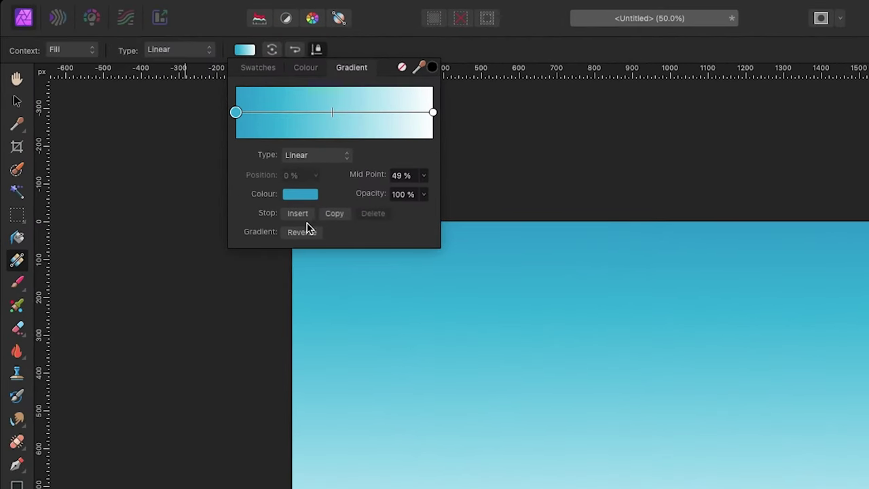
# Try a pink stop at the 50% position of the rectangle's gradient and delete it.
pyautogui.click(299, 213)
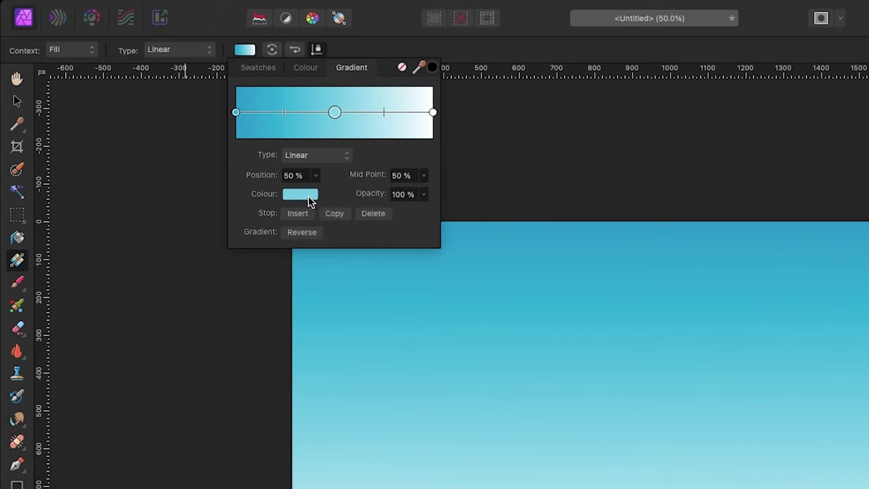
pyautogui.click(308, 197)
pyautogui.moveTo(388, 272); pyautogui.dragTo(400, 273)
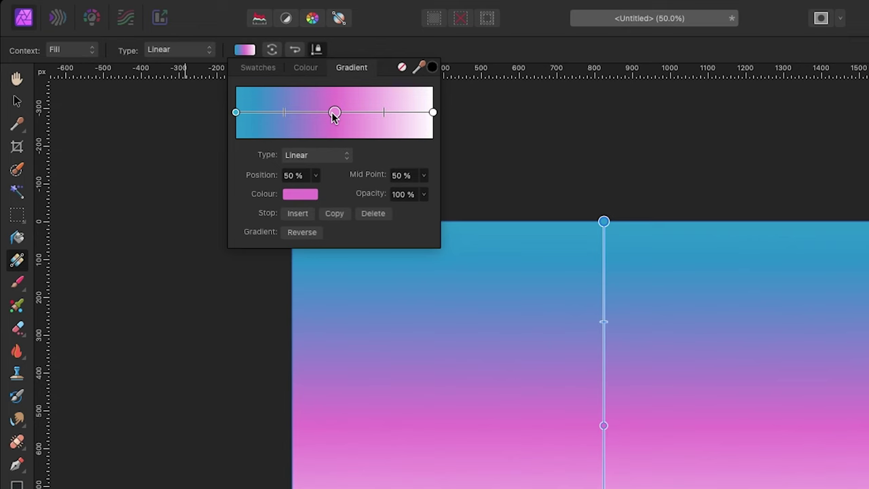
pyautogui.press('Delete')
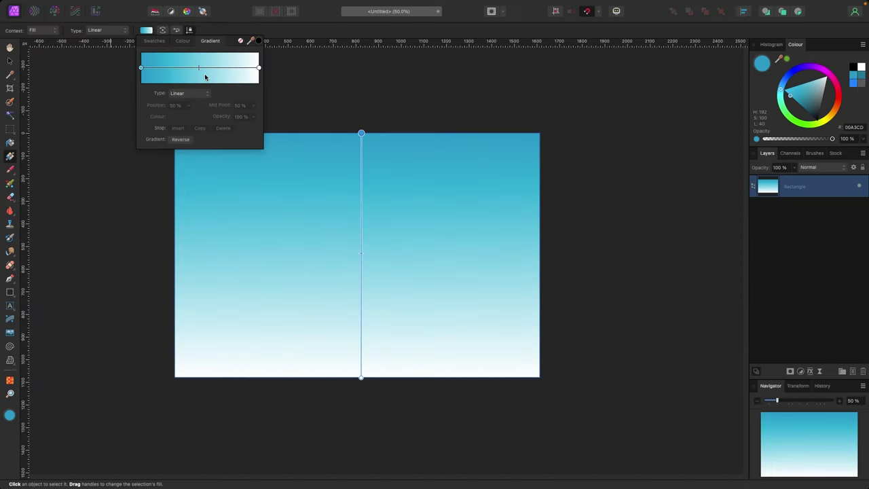
# Deselect the rectangle and add the art text "HELLO" at about 435.5 pt over the gradient.
pyautogui.click(11, 61)
pyautogui.click(97, 114)
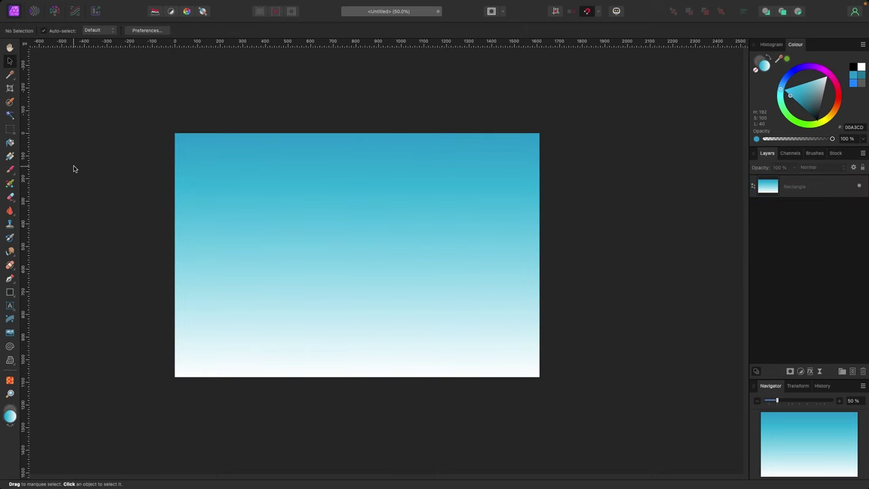
pyautogui.click(9, 306)
pyautogui.moveTo(250, 211); pyautogui.dragTo(287, 284)
pyautogui.write('HELLO')
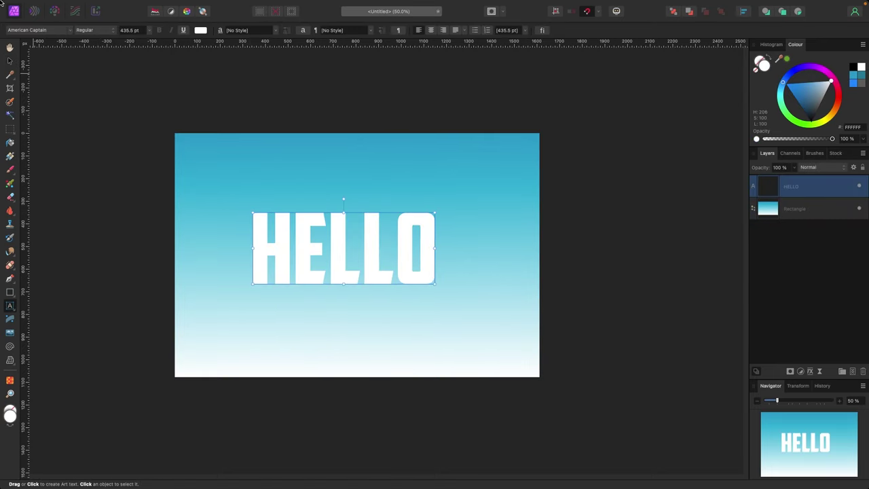
# Enlarge the HELLO text to about 548.2 pt and centre it on the canvas.
pyautogui.click(9, 61)
pyautogui.moveTo(437, 213); pyautogui.dragTo(481, 194)
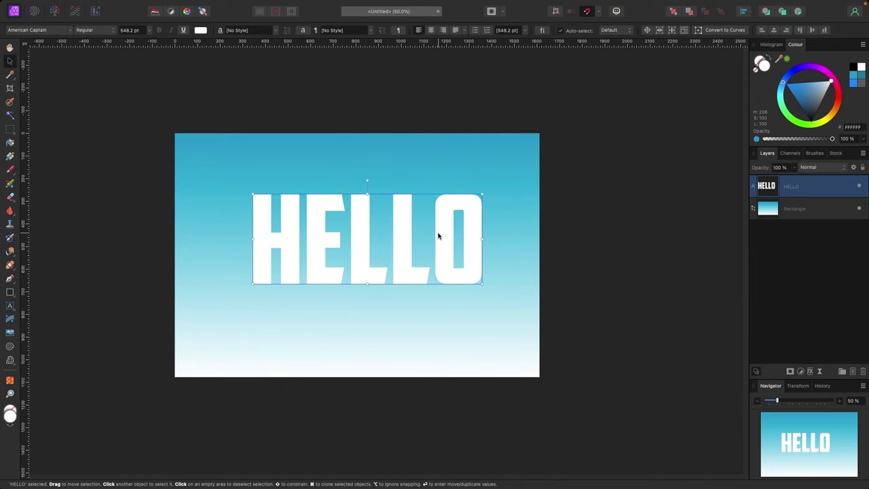
pyautogui.moveTo(438, 235); pyautogui.dragTo(429, 241)
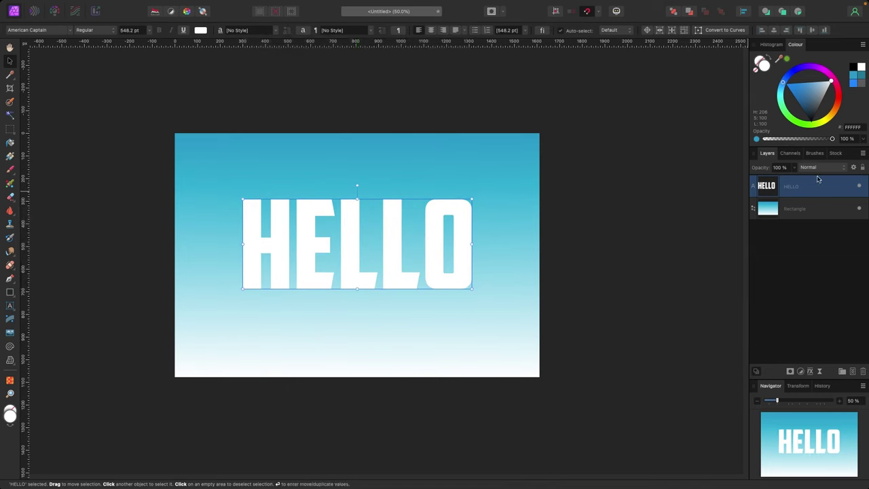
# Apply a vertical linear gradient to the HELLO text from white to magenta (FF00F1) with a 71% mid point.
pyautogui.click(11, 157)
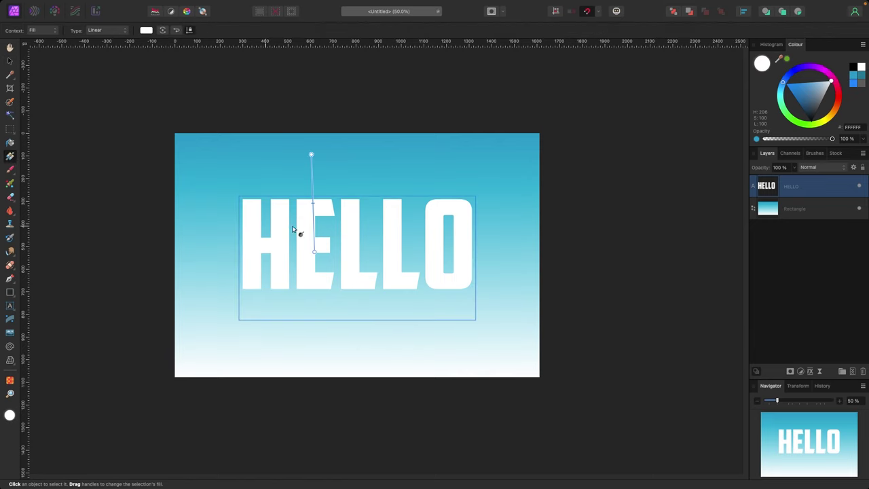
pyautogui.moveTo(353, 200); pyautogui.dragTo(352, 289)
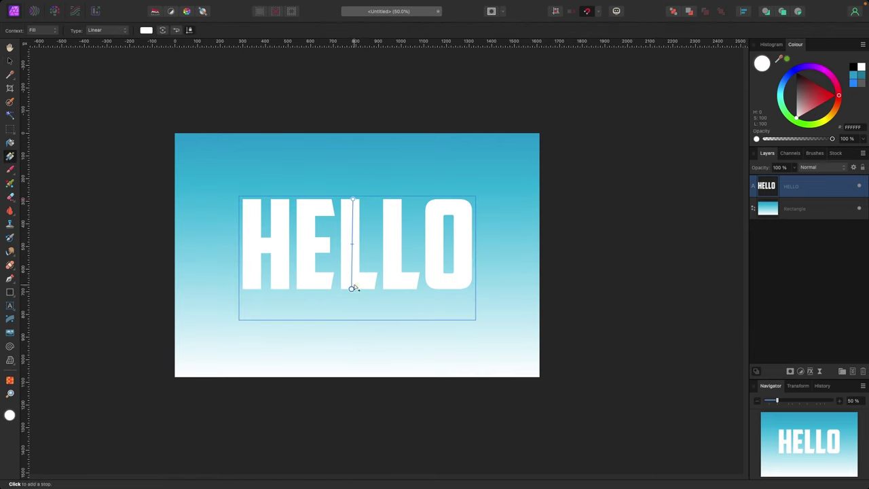
pyautogui.click(146, 31)
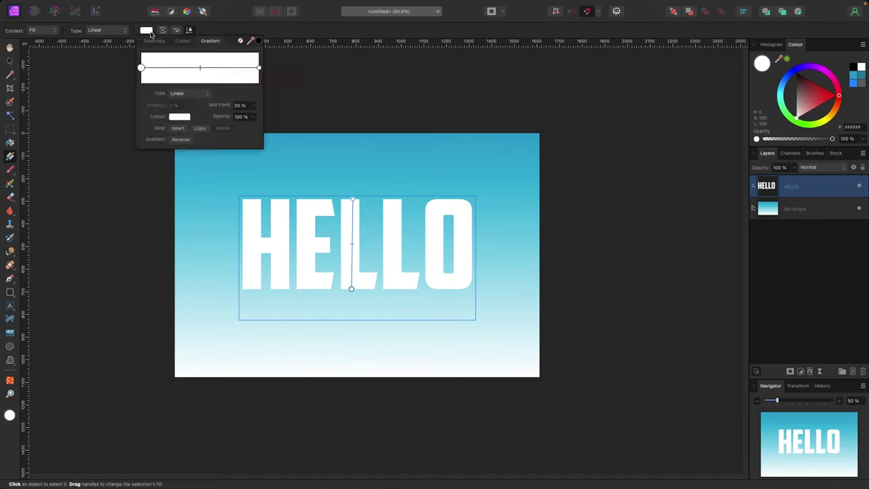
pyautogui.click(257, 68)
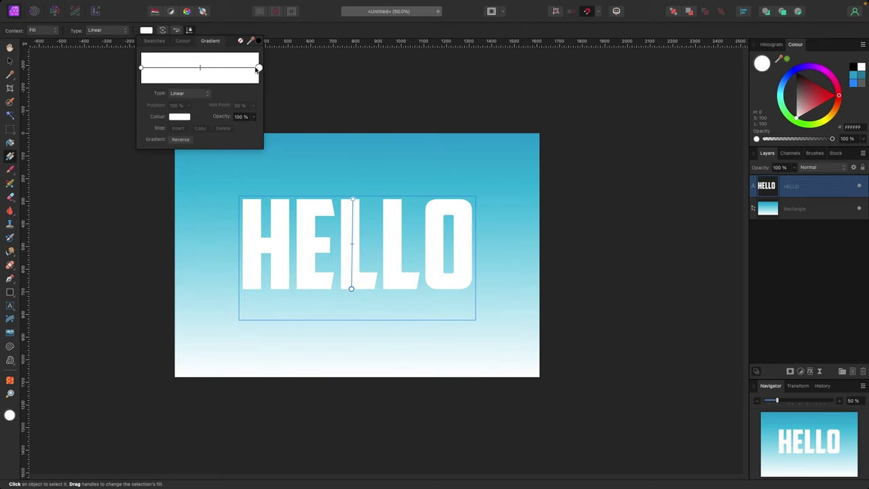
pyautogui.click(178, 117)
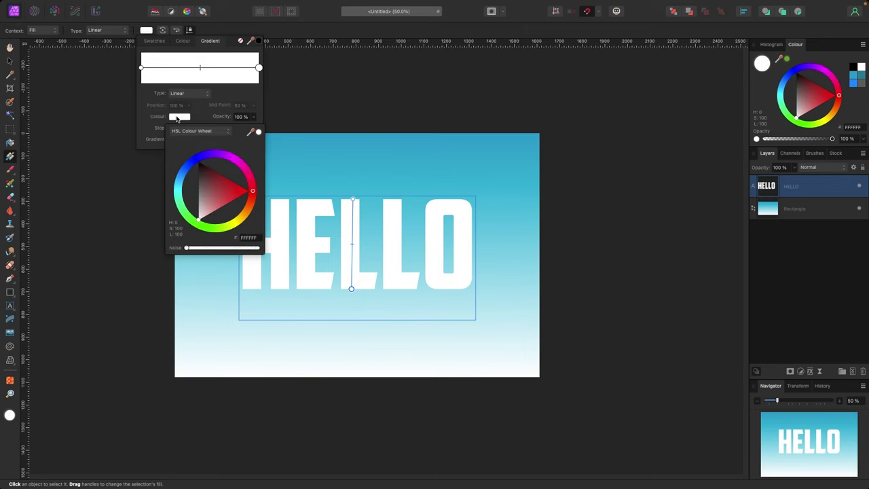
pyautogui.click(234, 165)
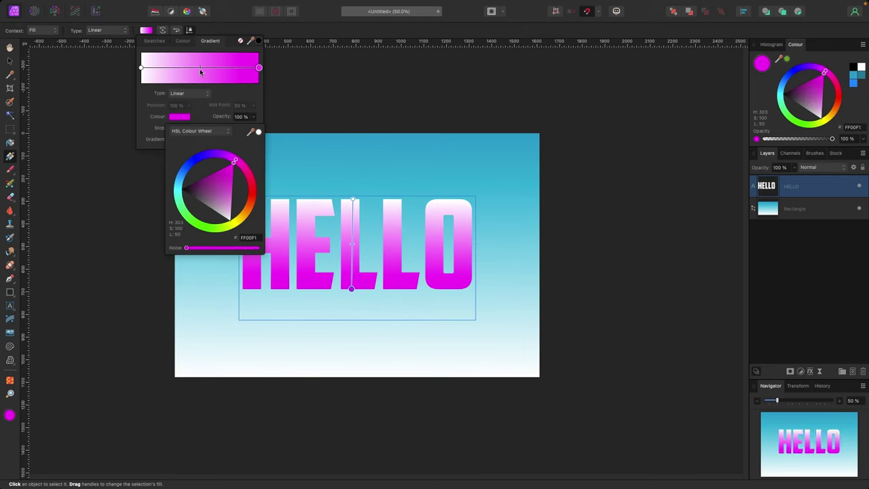
pyautogui.moveTo(199, 69); pyautogui.dragTo(224, 72)
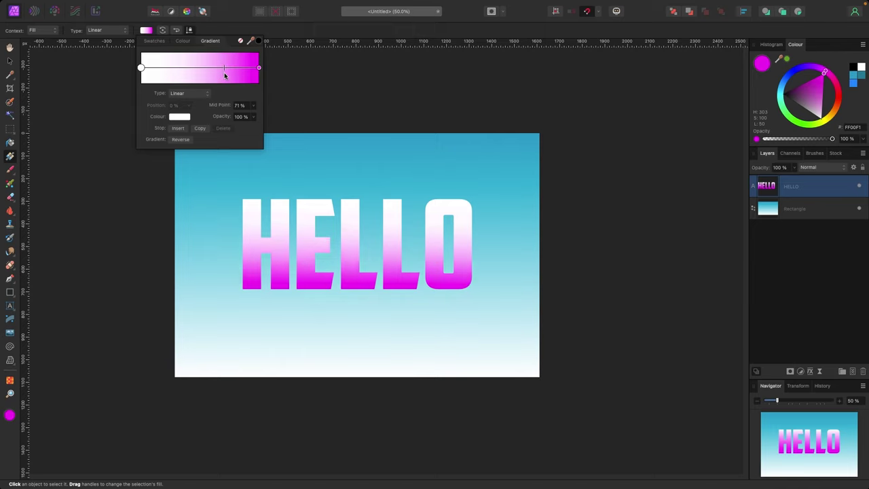
# Insert a stop at 50% in the text's gradient, colour it light blue (8096FF), and deselect the text.
pyautogui.click(180, 128)
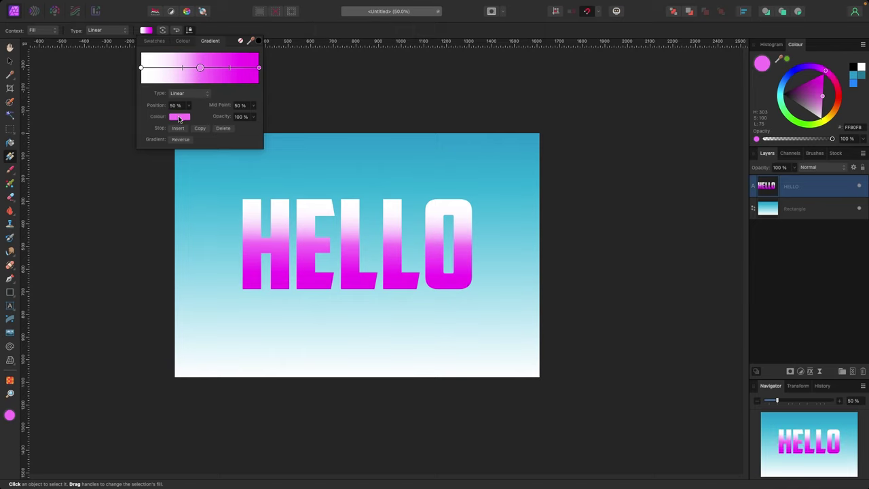
pyautogui.click(179, 116)
pyautogui.moveTo(224, 153); pyautogui.dragTo(191, 162)
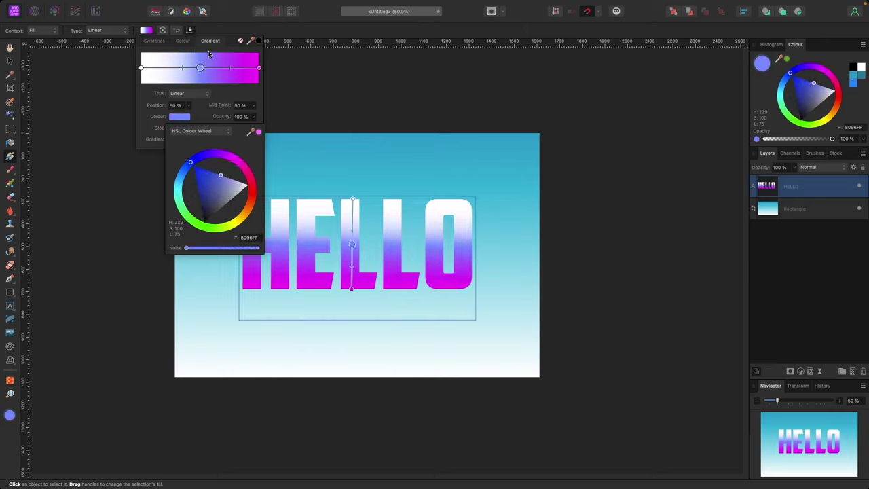
pyautogui.click(10, 61)
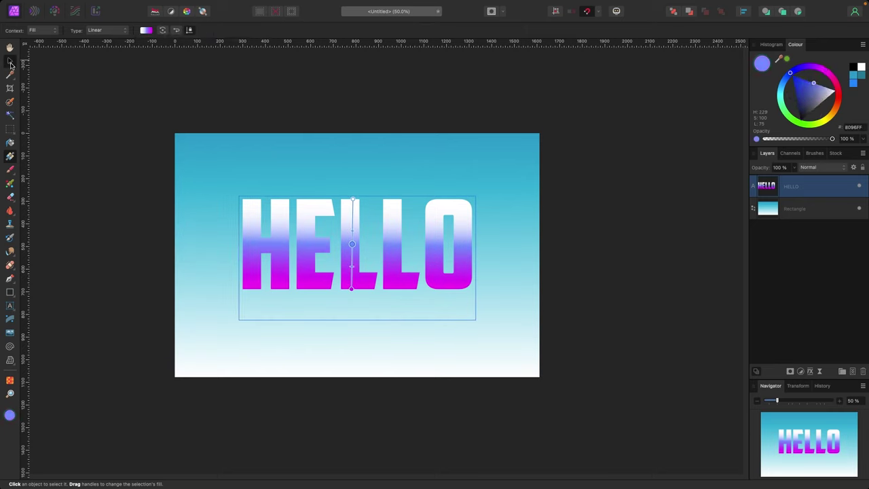
pyautogui.click(104, 141)
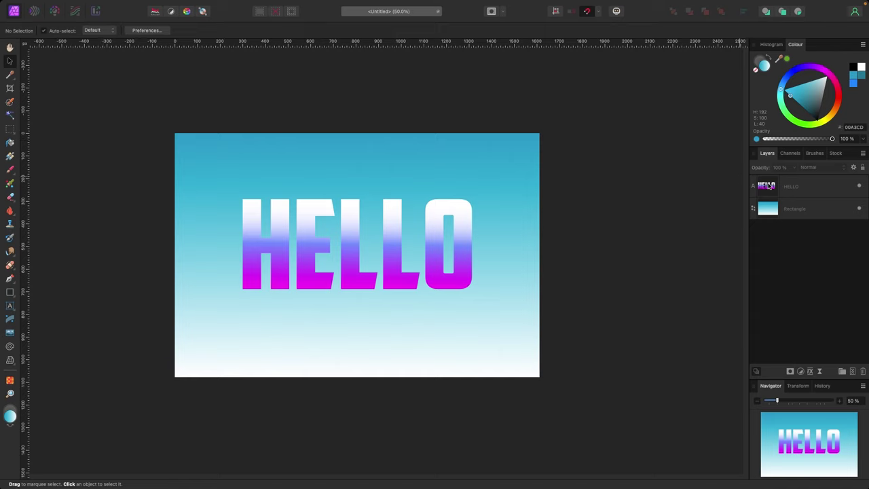
pyautogui.click(784, 211)
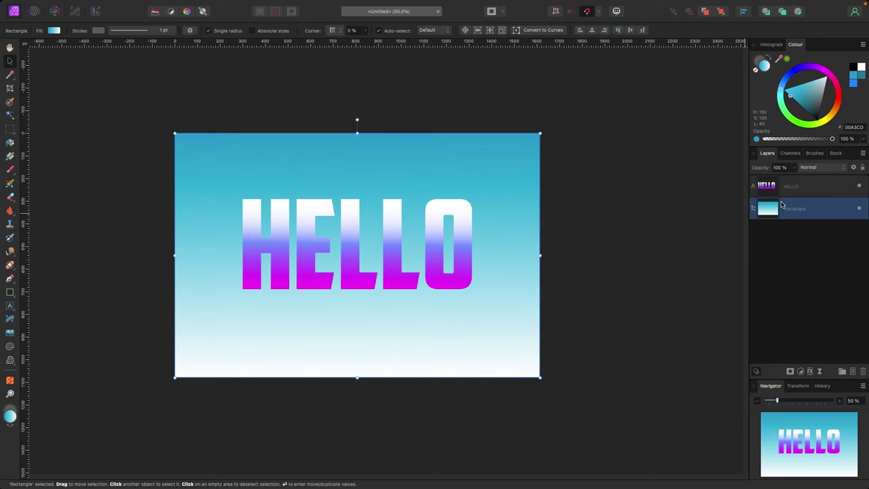
pyautogui.click(652, 222)
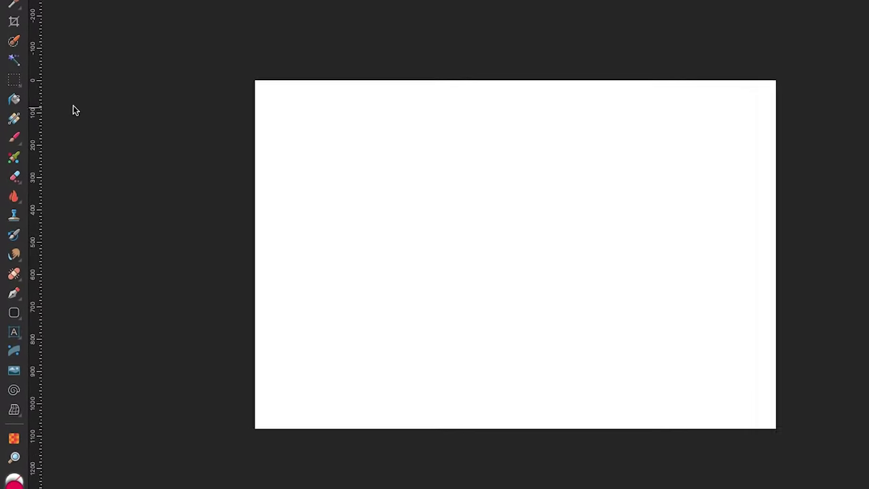
# Activate the Pen tool and set its stroke colour to dark grey (2F2F2F).
pyautogui.click(18, 302)
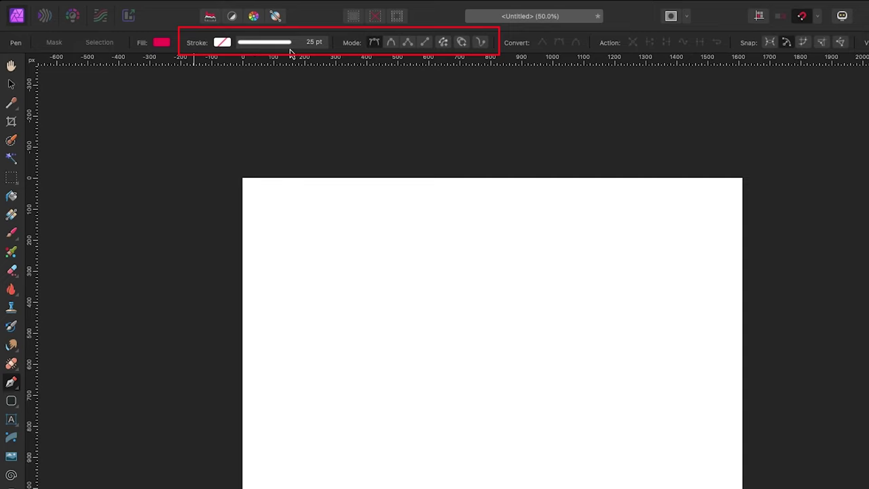
pyautogui.click(225, 44)
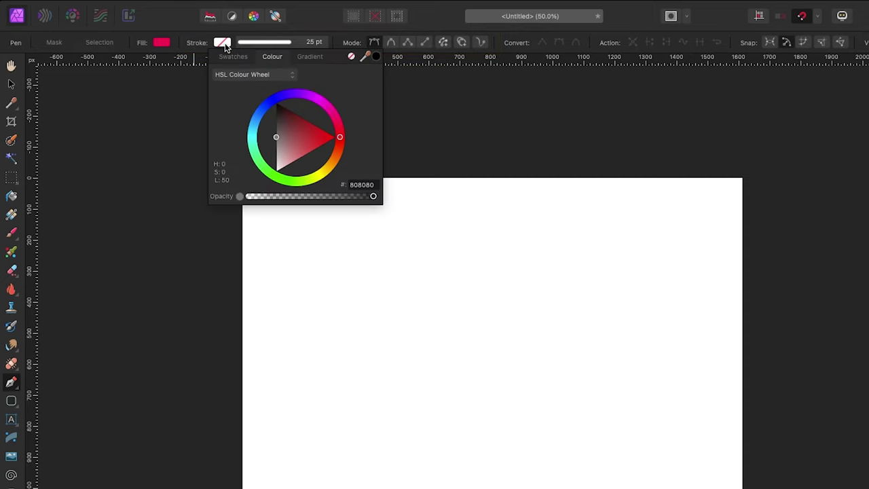
pyautogui.moveTo(260, 109)
pyautogui.mouseDown()
pyautogui.moveTo(286, 131)
pyautogui.moveTo(266, 117)
pyautogui.mouseUp()
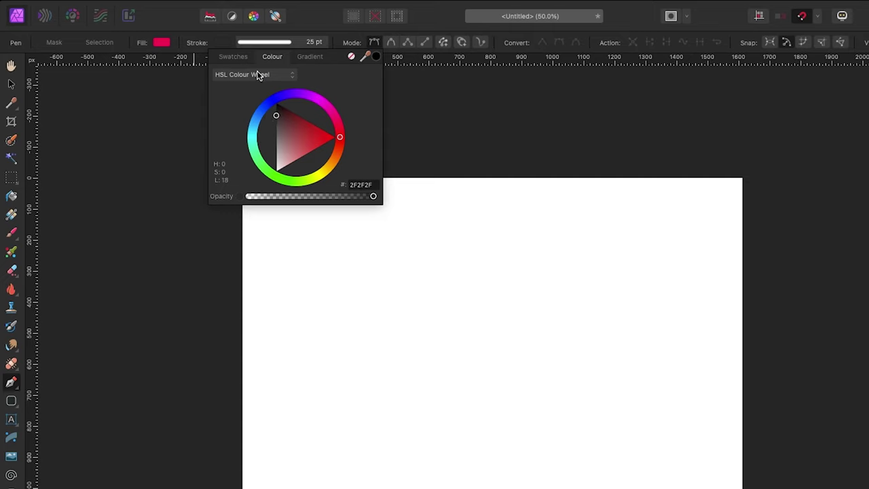
# Try a 100 pt stroke width for the Pen tool and set it to 5 pt.
pyautogui.click(301, 46)
pyautogui.click(300, 46)
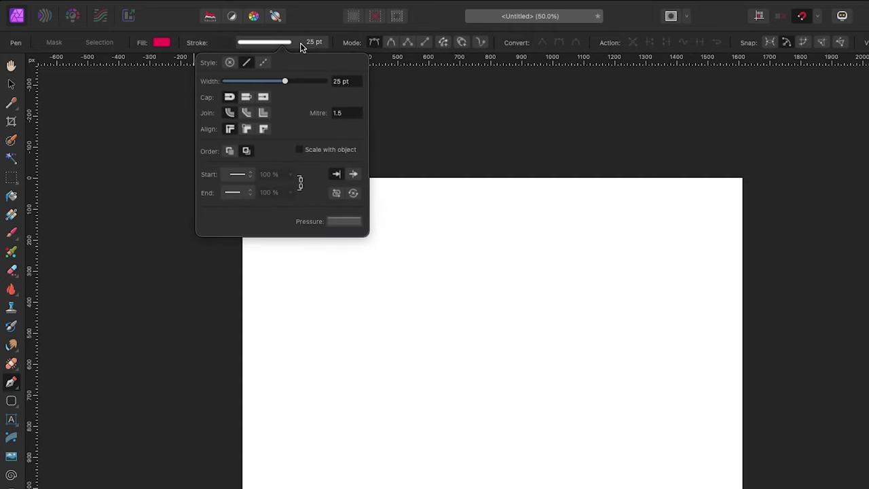
pyautogui.moveTo(287, 81)
pyautogui.mouseDown()
pyautogui.moveTo(238, 82)
pyautogui.moveTo(346, 89)
pyautogui.mouseUp()
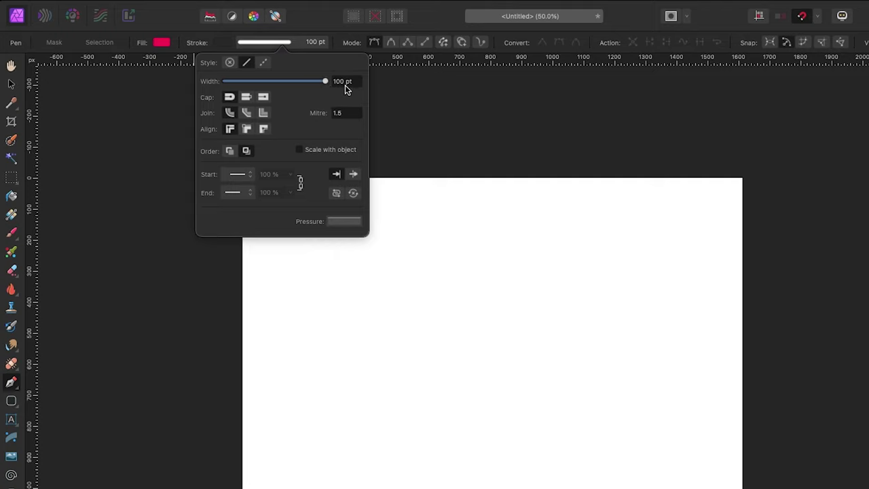
pyautogui.click(345, 84)
pyautogui.moveTo(324, 79); pyautogui.dragTo(255, 84)
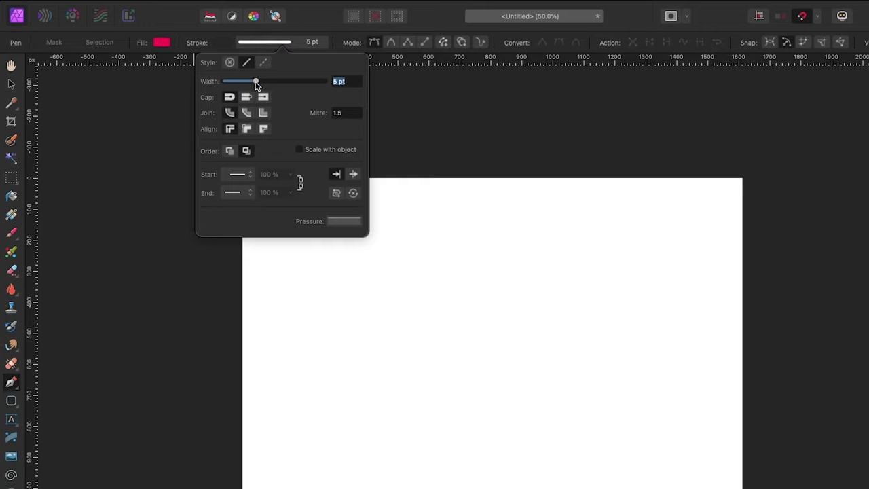
pyautogui.click(335, 48)
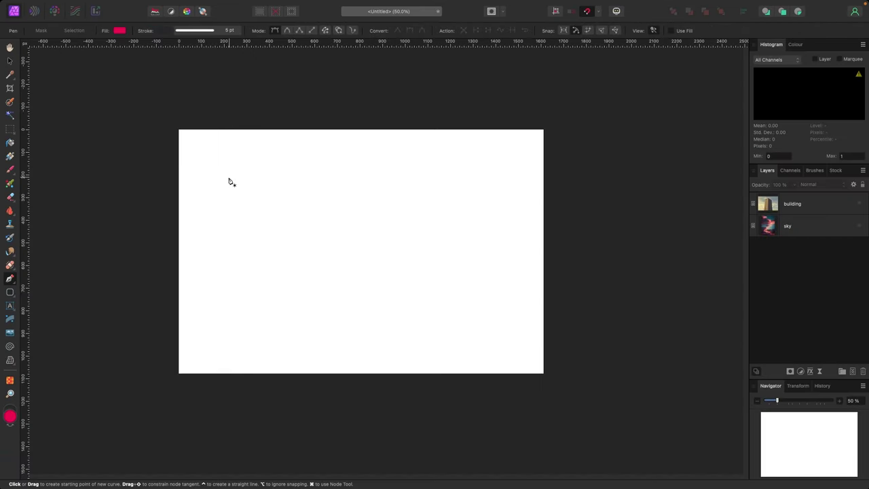
# Draw a closed straight-sided shape in Pen Mode with a long, nearly horizontal upper edge and a zigzag lower edge.
pyautogui.click(210, 173)
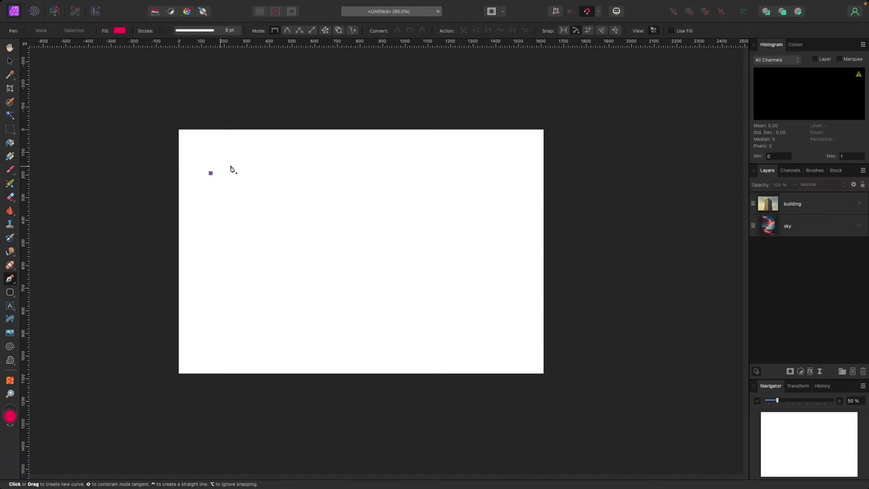
pyautogui.click(275, 31)
pyautogui.click(500, 180)
pyautogui.click(481, 283)
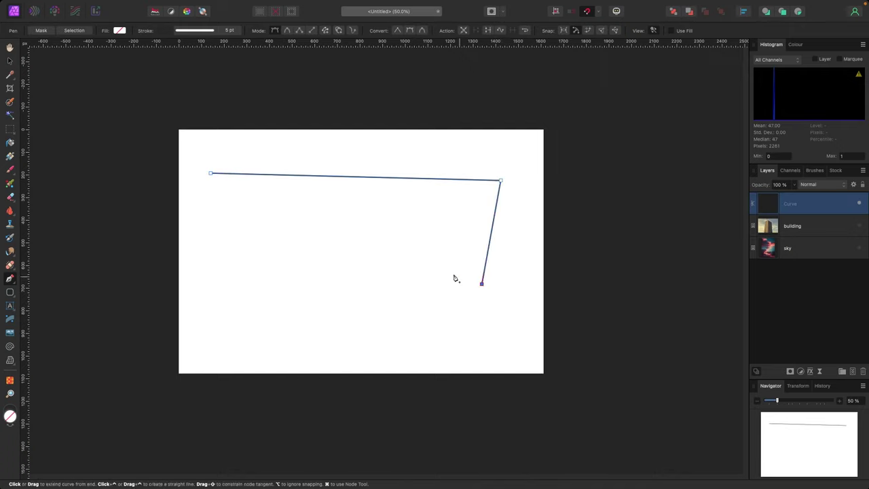
pyautogui.click(418, 239)
pyautogui.click(393, 299)
pyautogui.click(361, 247)
pyautogui.click(338, 287)
pyautogui.click(317, 236)
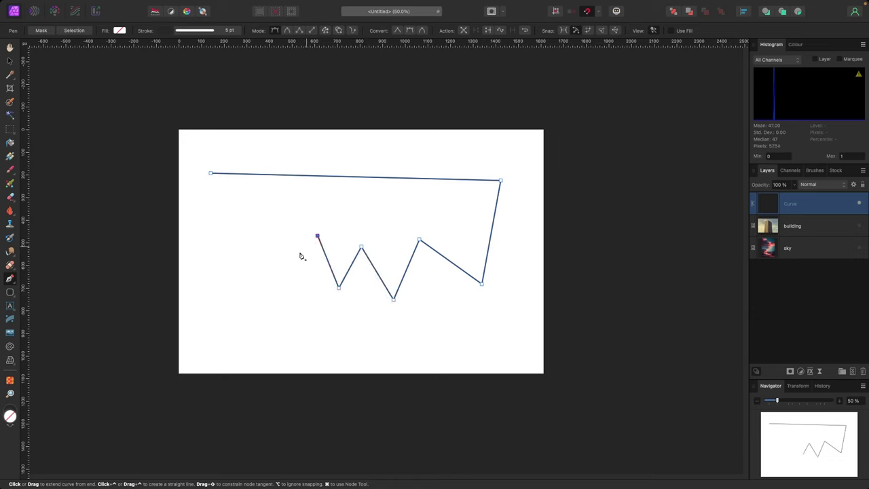
pyautogui.click(282, 279)
pyautogui.click(283, 220)
pyautogui.click(242, 271)
pyautogui.click(247, 215)
pyautogui.click(187, 216)
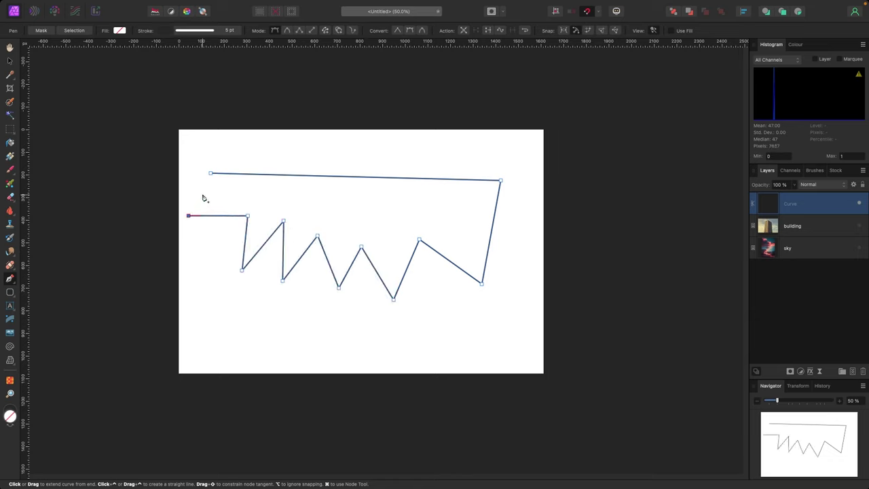
pyautogui.click(210, 174)
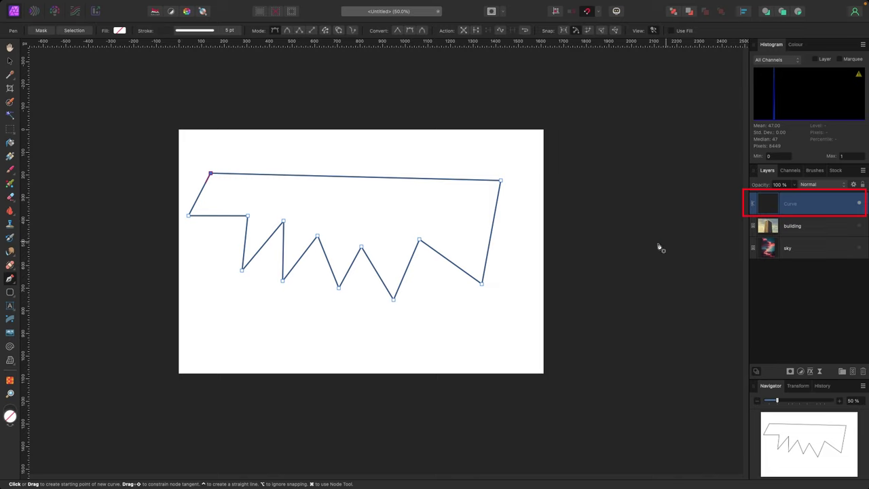
# Move the zigzag shape with the Move tool and scale it down slightly to sit within the white canvas.
pyautogui.click(10, 61)
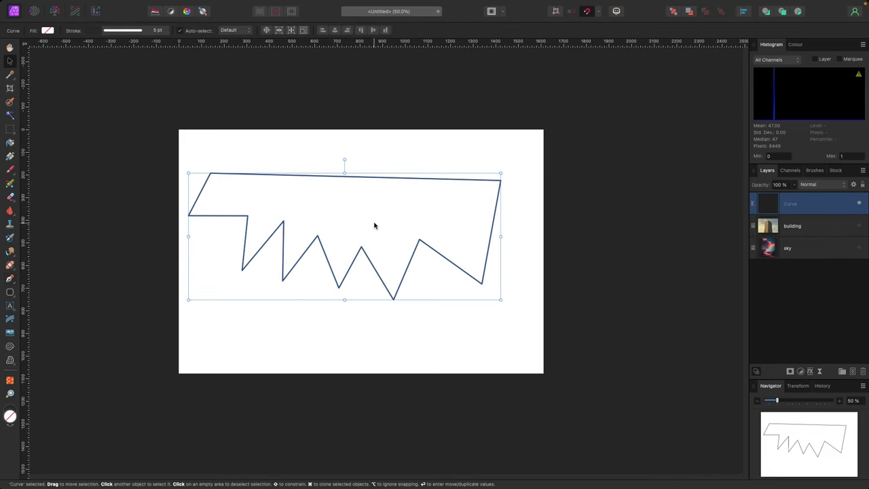
pyautogui.moveTo(374, 225); pyautogui.dragTo(396, 244)
pyautogui.moveTo(522, 195); pyautogui.dragTo(497, 198)
pyautogui.moveTo(410, 234); pyautogui.dragTo(409, 221)
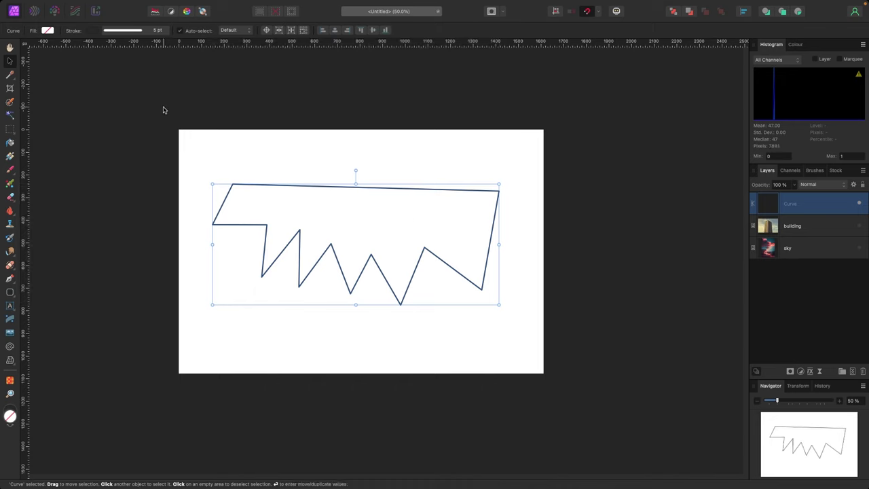
# Set the zigzag shape's stroke to magenta at 44 pt, and delete the shape.
pyautogui.click(95, 32)
pyautogui.moveTo(161, 74)
pyautogui.mouseDown()
pyautogui.moveTo(132, 61)
pyautogui.moveTo(164, 66)
pyautogui.moveTo(155, 65)
pyautogui.mouseUp()
pyautogui.click(144, 31)
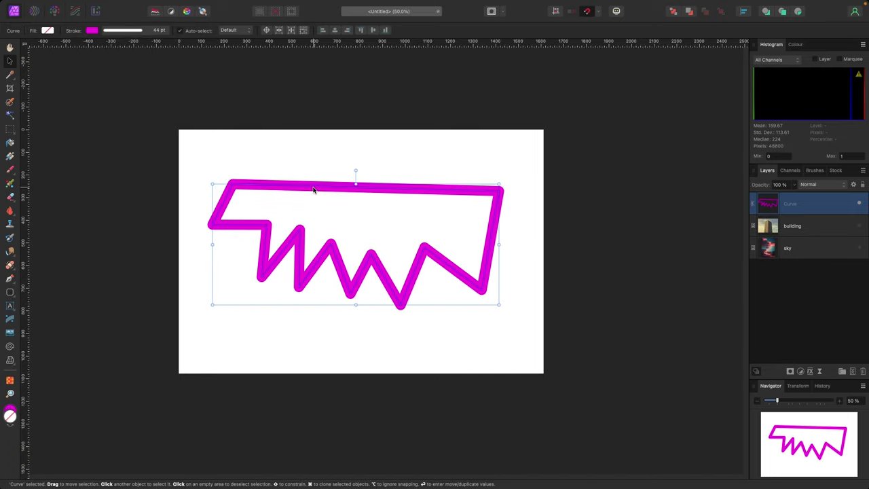
pyautogui.press('Delete')
# Draw a loose grid of four horizontal and four vertical straight lines with the Pen tool in Line Mode.
pyautogui.press('p')
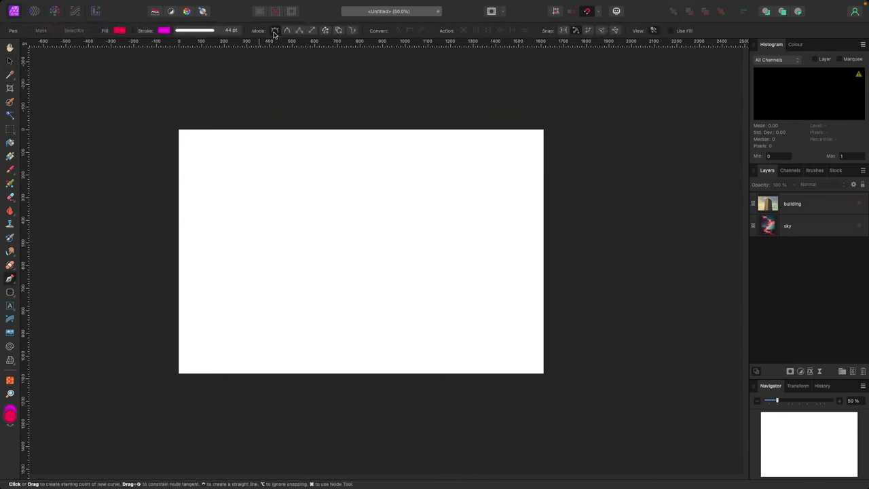
pyautogui.click(311, 32)
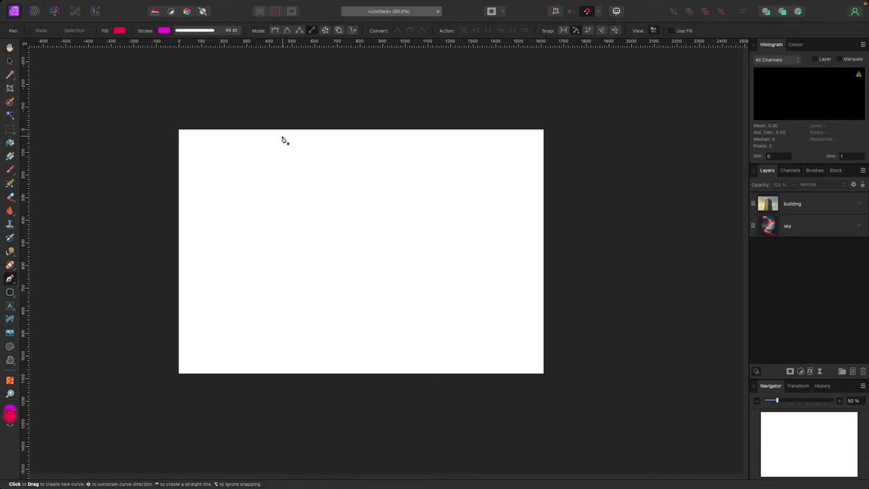
pyautogui.click(212, 173)
pyautogui.click(469, 173)
pyautogui.click(397, 146)
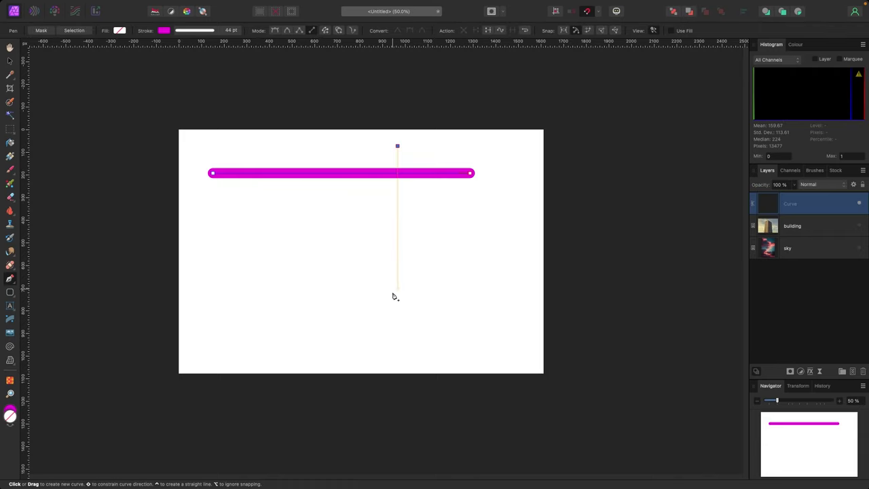
pyautogui.click(397, 300)
pyautogui.click(213, 258)
pyautogui.click(443, 257)
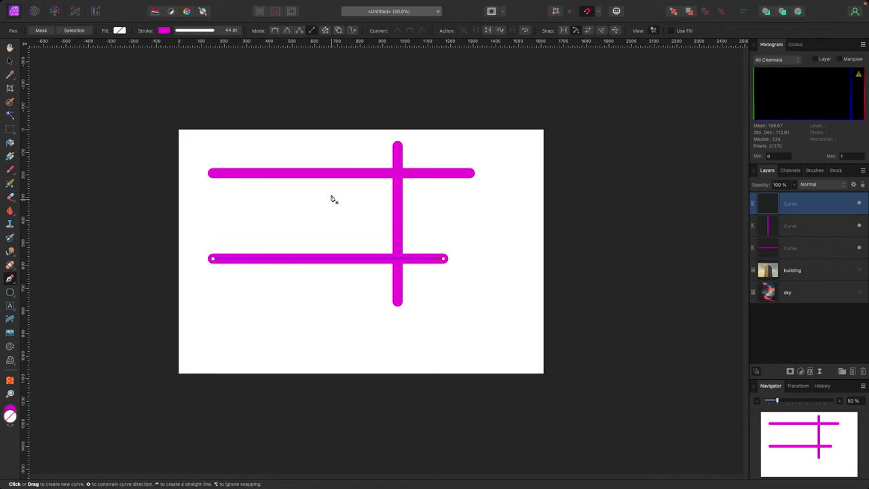
pyautogui.click(323, 142)
pyautogui.click(323, 314)
pyautogui.click(222, 232)
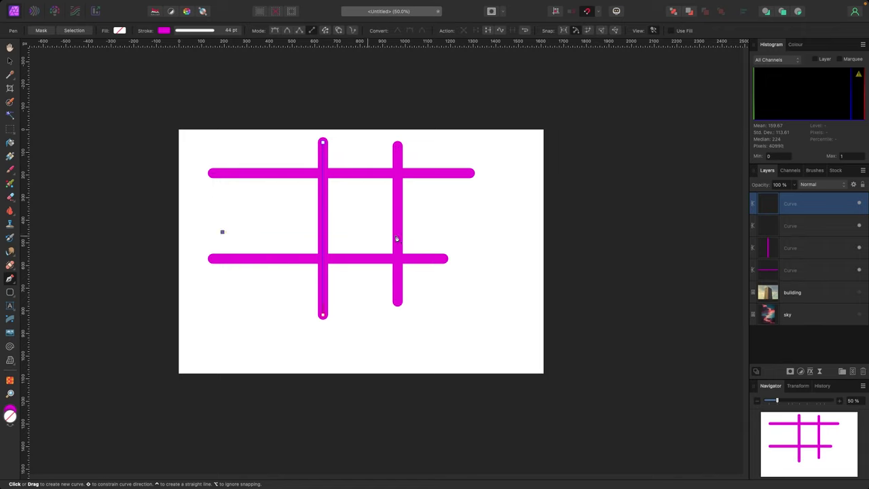
pyautogui.click(449, 231)
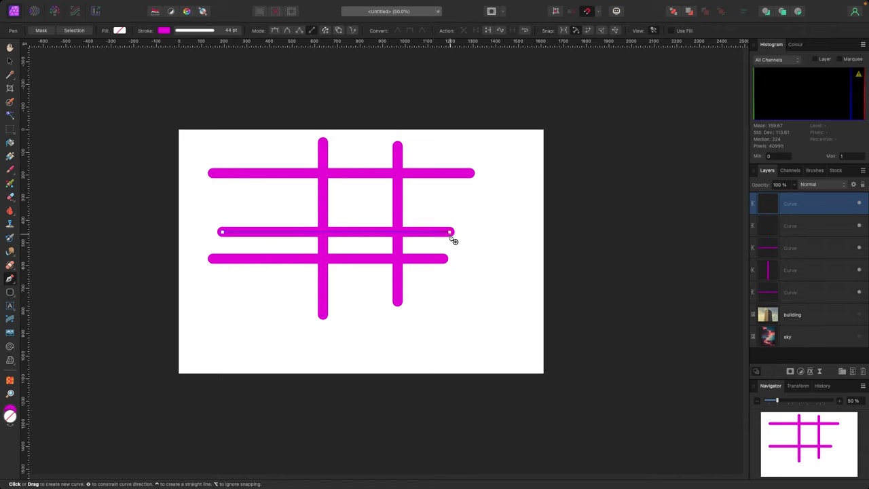
pyautogui.click(263, 145)
pyautogui.click(263, 301)
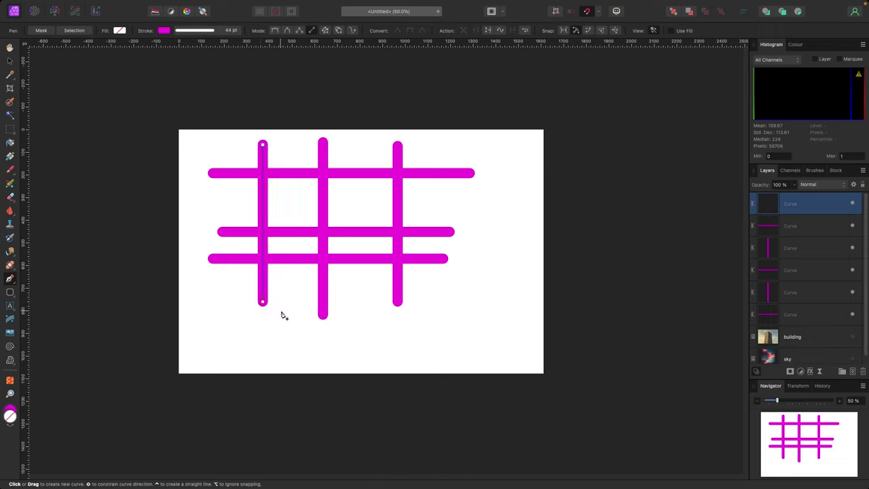
pyautogui.click(269, 332)
pyautogui.click(455, 331)
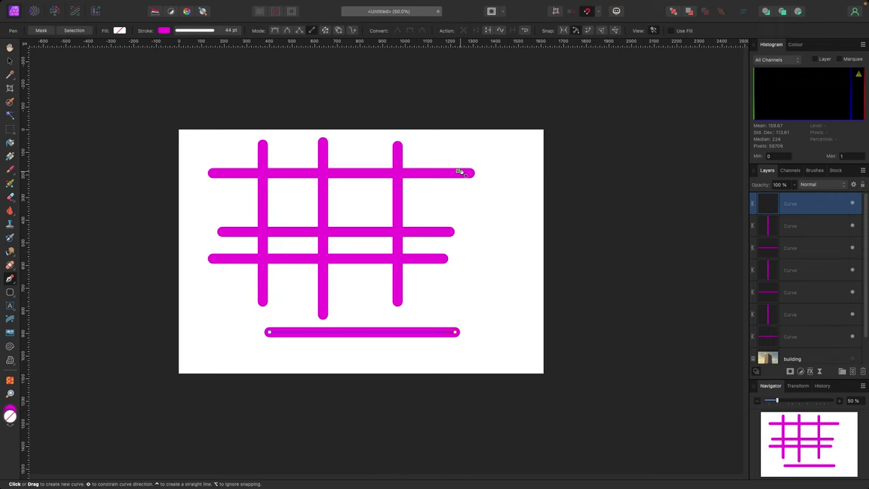
pyautogui.click(464, 141)
pyautogui.keyDown('shift'); pyautogui.click(476, 260); pyautogui.keyUp('shift')
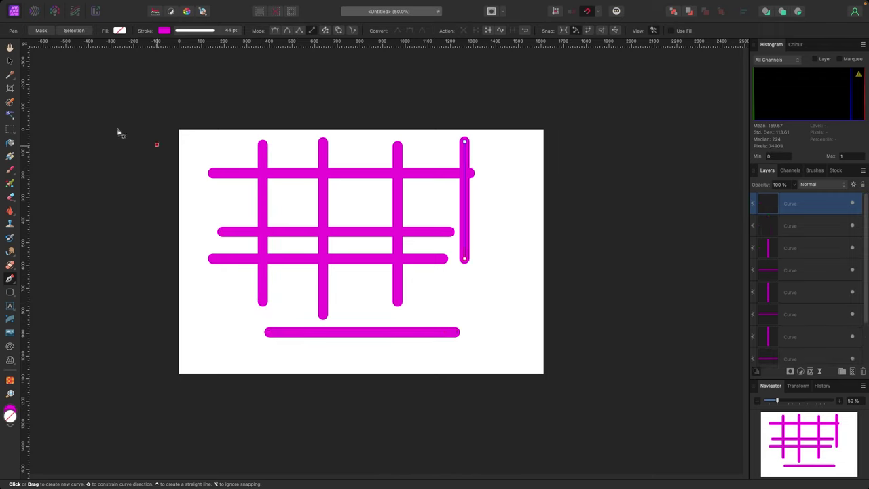
# Select all the magenta lines on the canvas and delete them.
pyautogui.press('v')
pyautogui.click(142, 183)
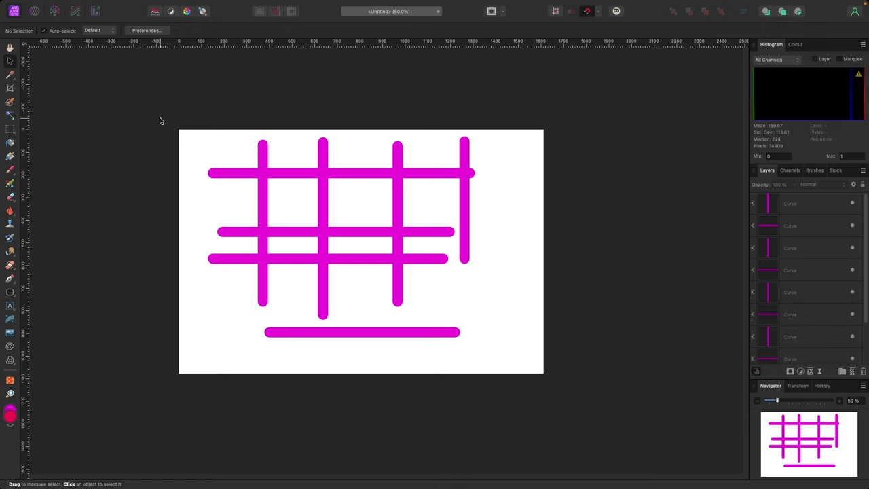
pyautogui.moveTo(157, 111); pyautogui.dragTo(586, 383)
pyautogui.click(586, 278)
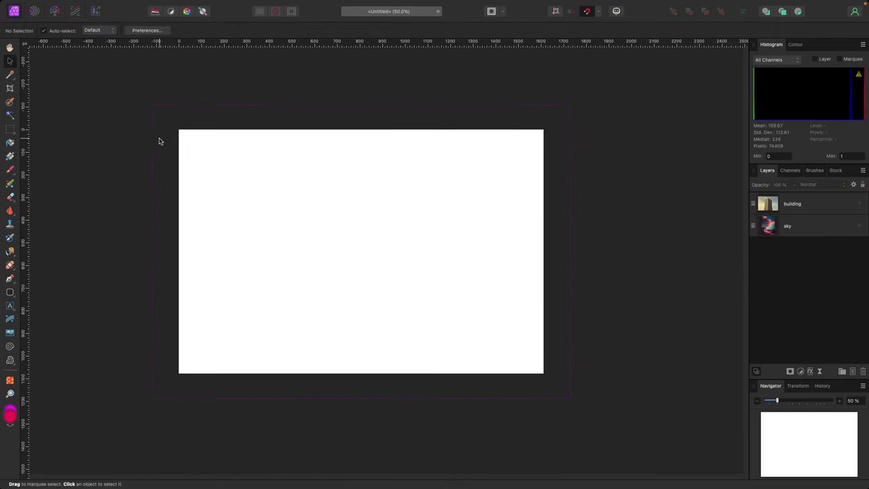
# Set the Pen tool to Pen Mode and turn on Rubber Band Mode.
pyautogui.press('p')
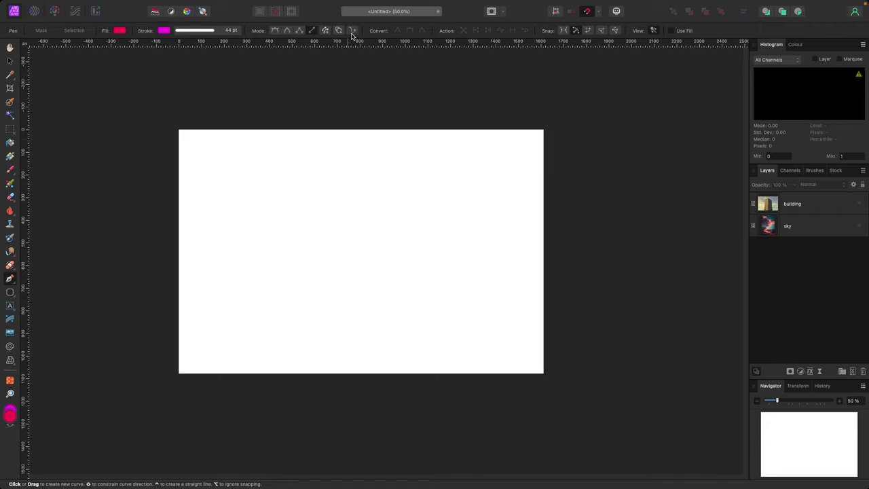
pyautogui.click(275, 32)
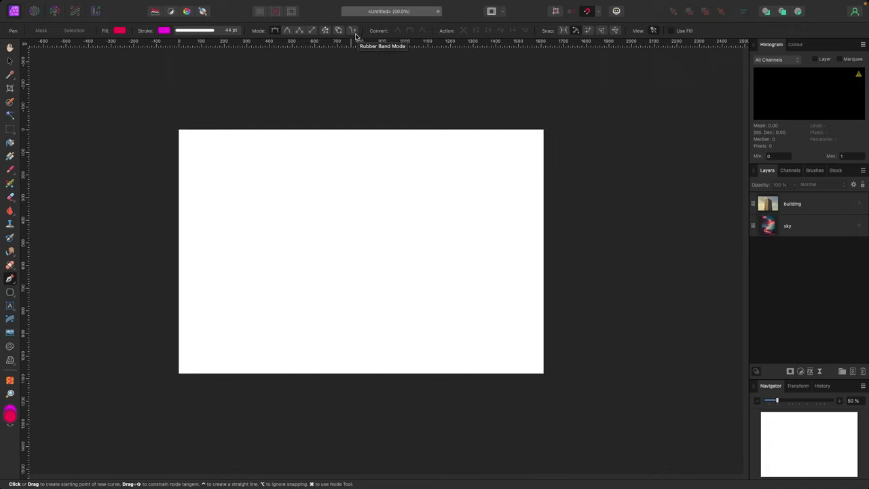
pyautogui.click(353, 31)
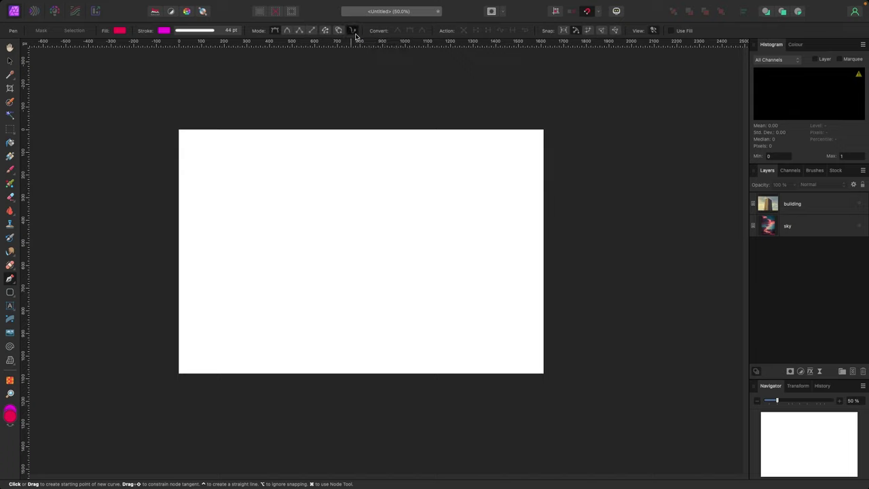
# Draw a closed freeform shape with one straight upper segment followed by flowing curves back to the starting node.
pyautogui.click(227, 192)
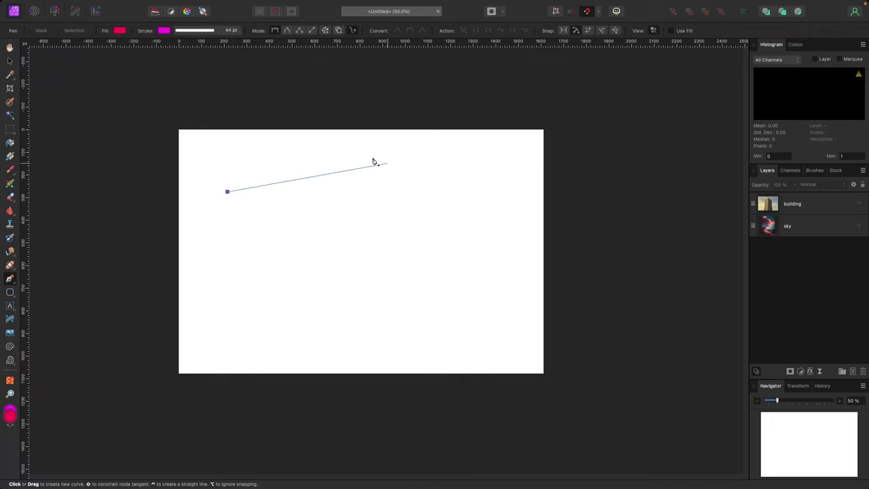
pyautogui.click(470, 178)
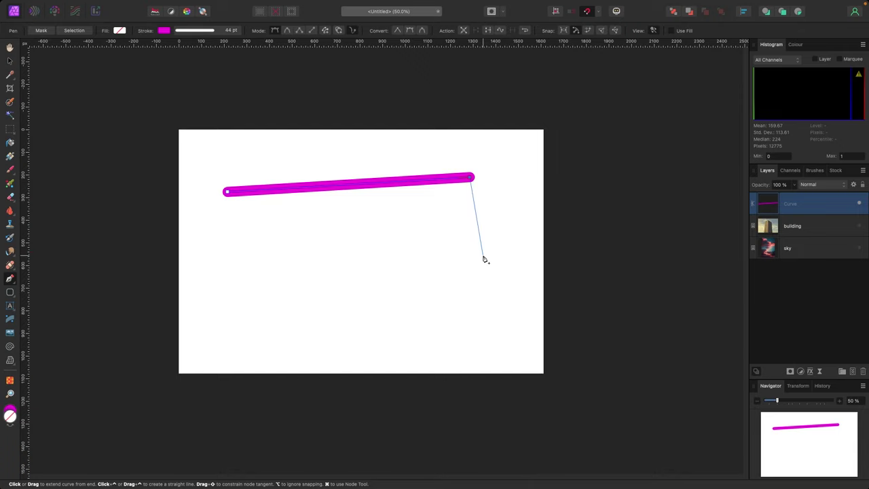
pyautogui.moveTo(484, 256); pyautogui.dragTo(367, 311)
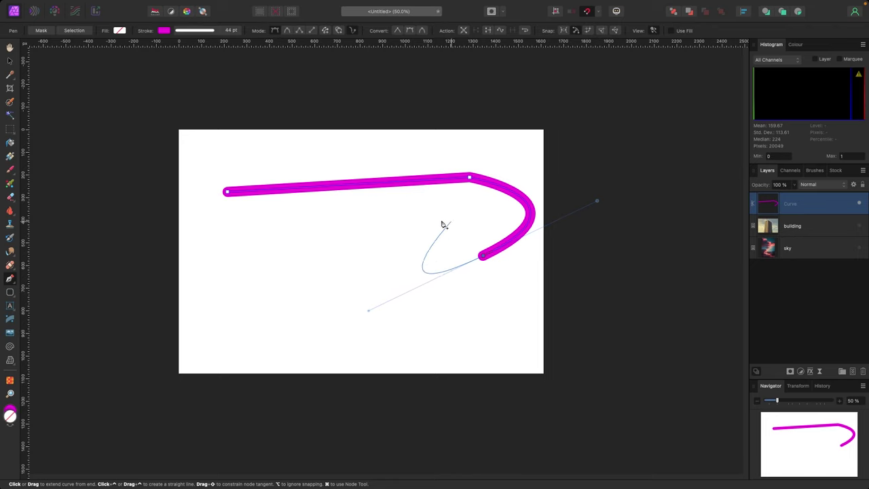
pyautogui.moveTo(351, 249); pyautogui.dragTo(307, 204)
pyautogui.moveTo(290, 283); pyautogui.dragTo(260, 333)
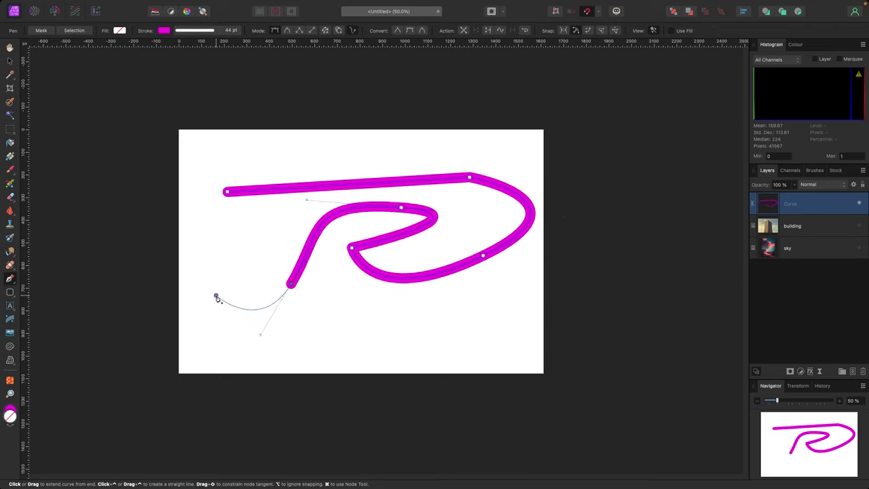
pyautogui.moveTo(215, 296); pyautogui.dragTo(215, 260)
pyautogui.moveTo(248, 229); pyautogui.dragTo(290, 227)
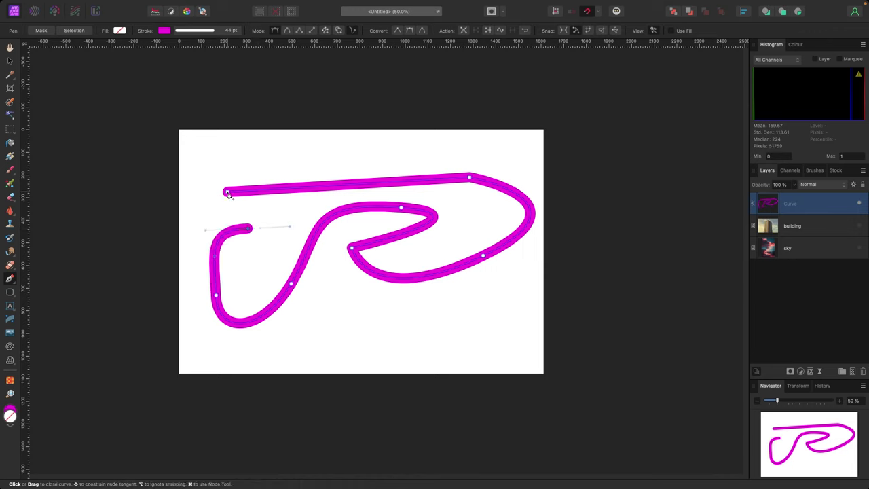
pyautogui.click(227, 193)
# Shift the curved shape slightly with the Move tool, delete it, and clear the selection.
pyautogui.click(10, 61)
pyautogui.moveTo(407, 217); pyautogui.dragTo(397, 225)
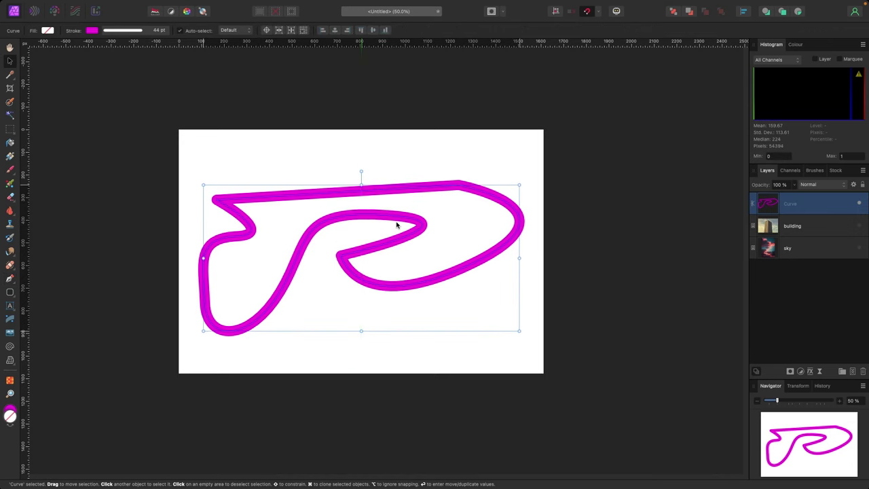
pyautogui.press('Delete')
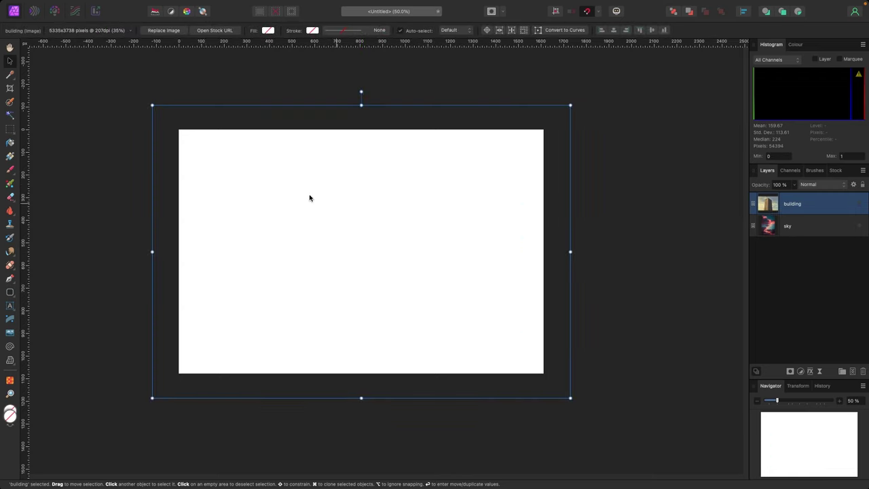
pyautogui.click(126, 126)
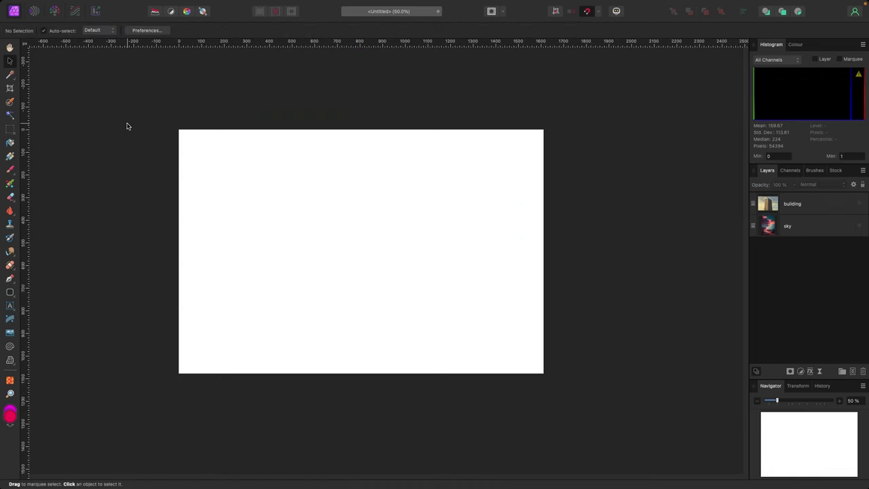
# Select the building layer and make it visible.
pyautogui.click(842, 208)
pyautogui.click(859, 204)
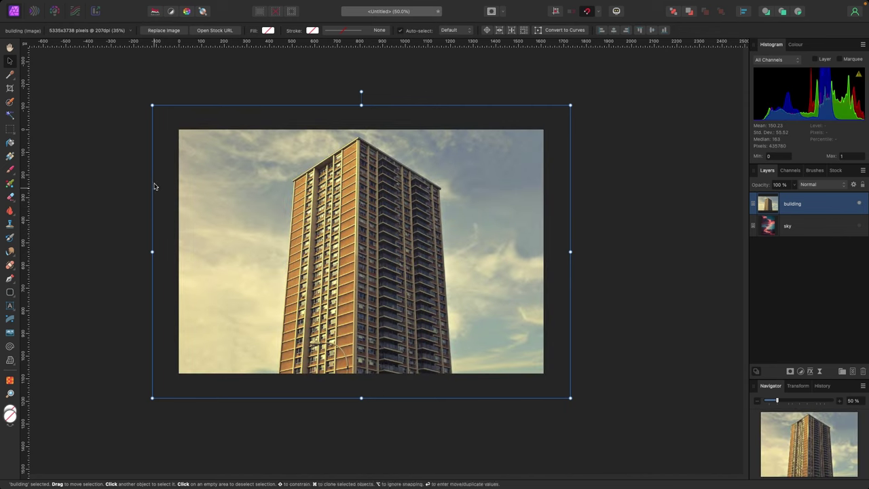
pyautogui.press('p')
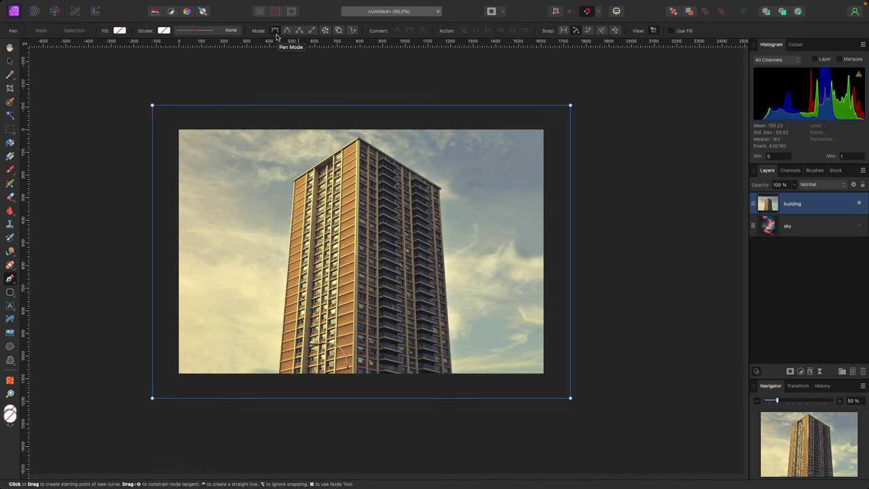
pyautogui.press('super+equal')
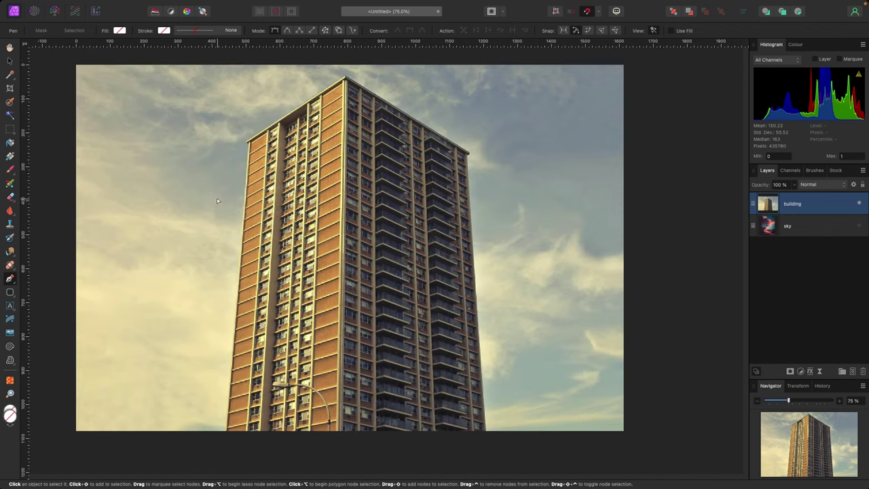
pyautogui.scroll(-1, 231, 211)
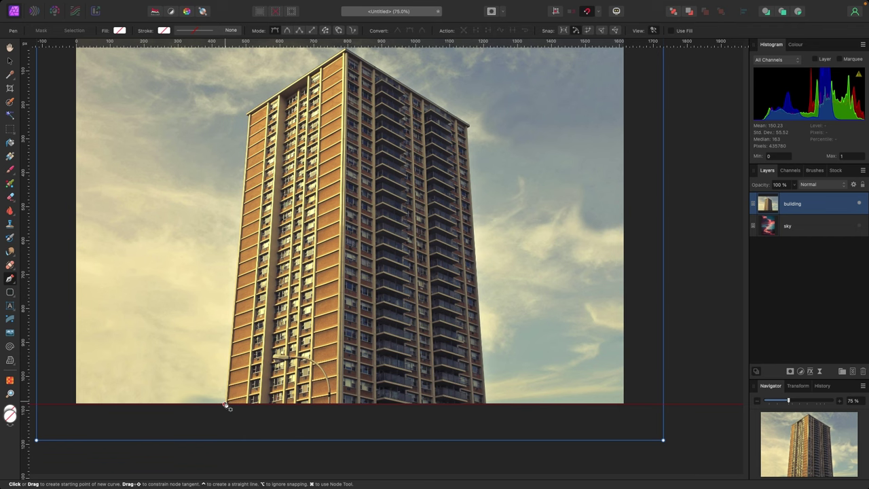
pyautogui.click(250, 117)
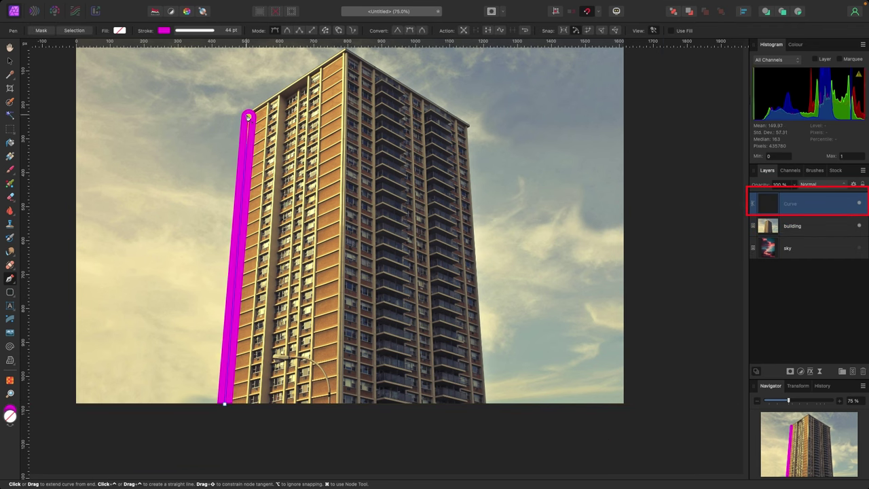
pyautogui.press('super+z')
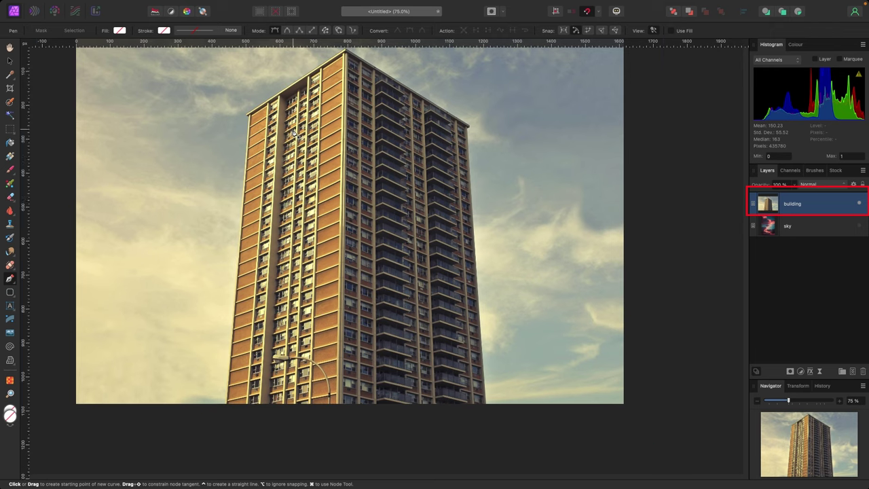
pyautogui.scroll(1, 296, 133)
pyautogui.scroll(-1, 296, 141)
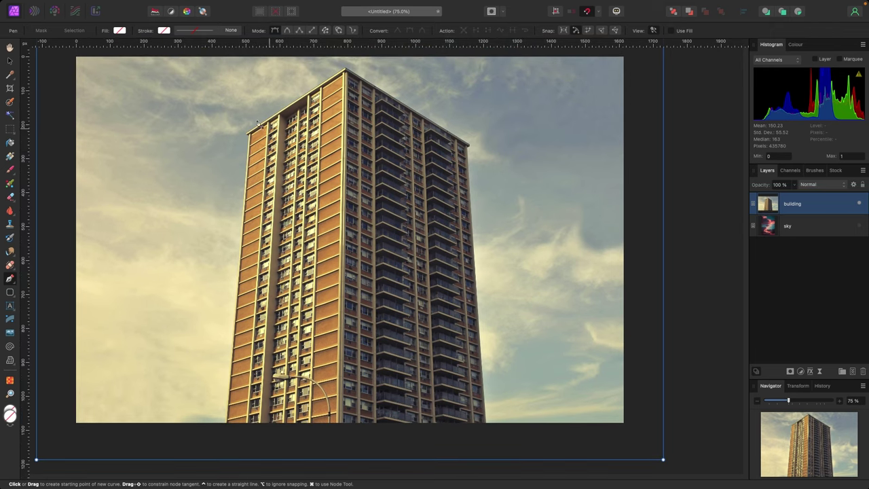
# Set the Pen tool's stroke to a neutral grey, 676767, with a width of 1 pt.
pyautogui.press('a')
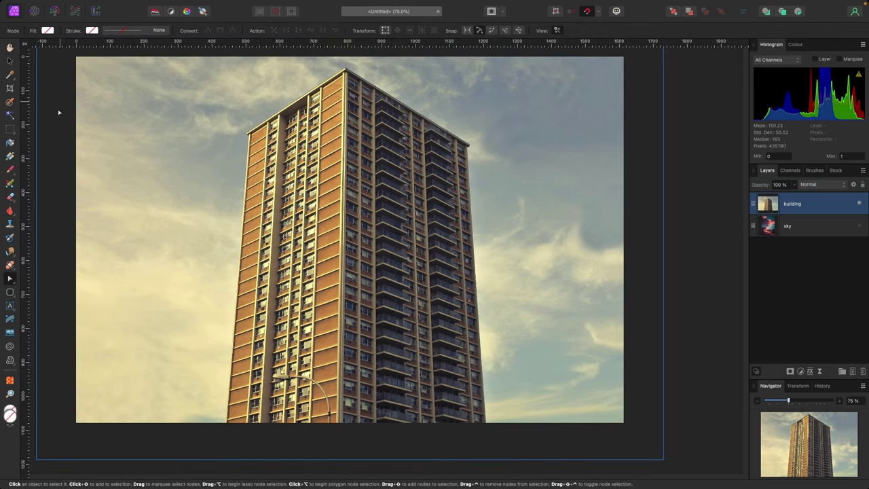
pyautogui.moveTo(14, 286); pyautogui.dragTo(27, 278)
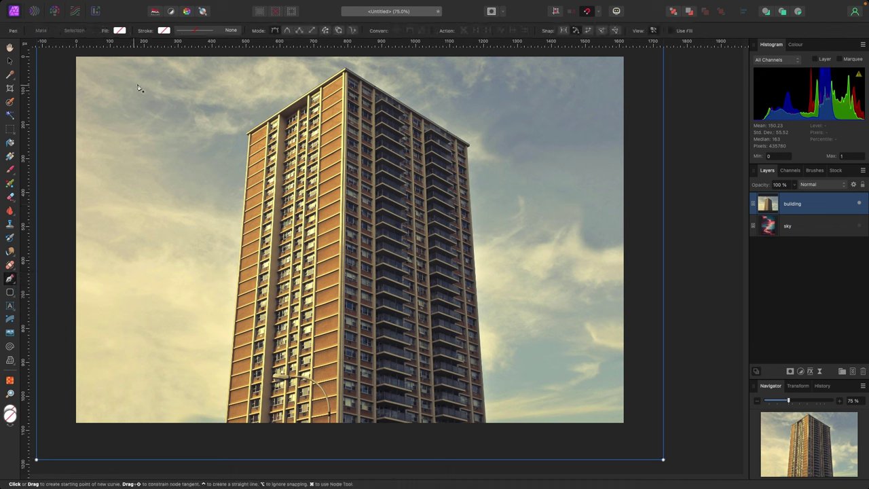
pyautogui.click(163, 31)
pyautogui.click(208, 90)
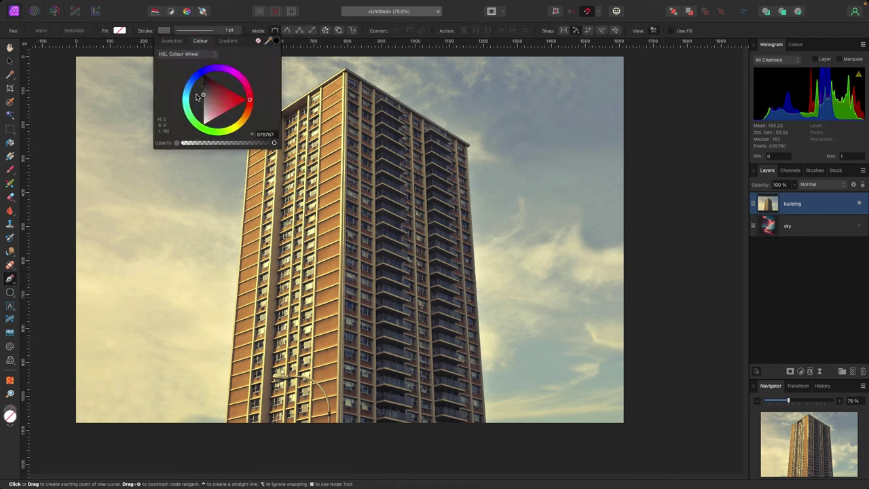
pyautogui.click(199, 33)
pyautogui.moveTo(184, 59); pyautogui.dragTo(183, 60)
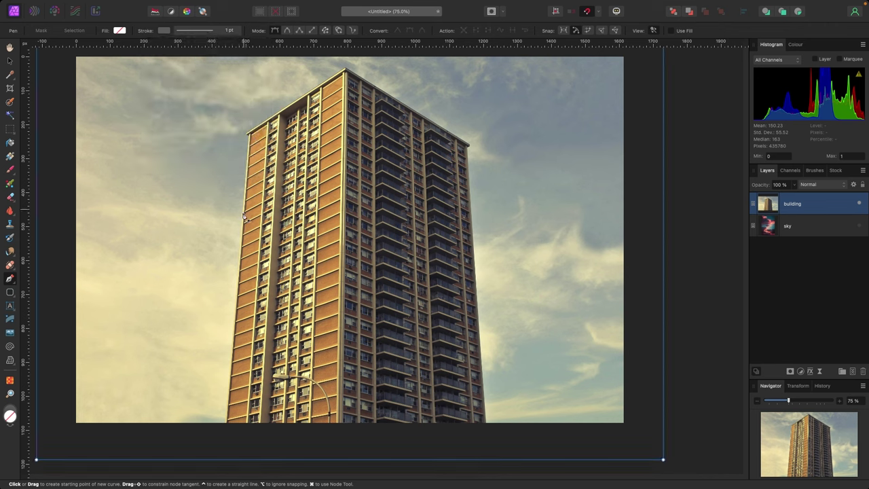
# Trace the building with the Pen tool as a closed outline of straight segments, using its three roof corners and both base corners.
pyautogui.click(226, 422)
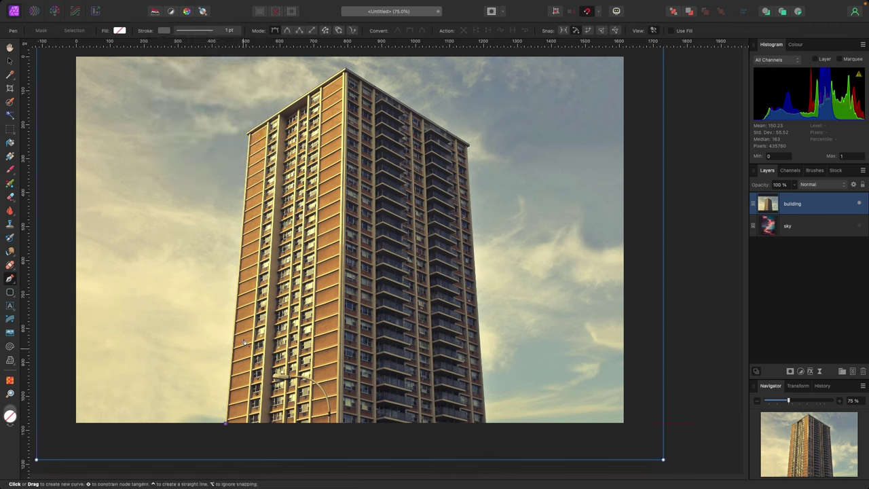
pyautogui.click(249, 137)
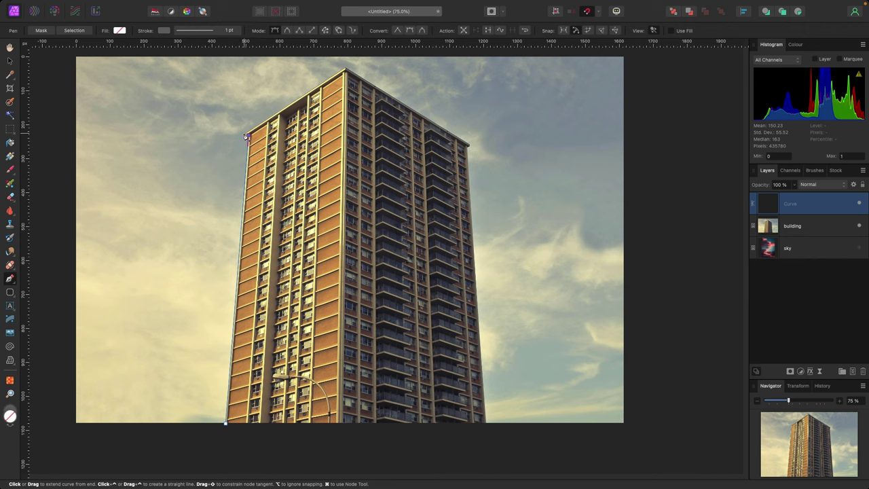
pyautogui.click(346, 68)
pyautogui.click(469, 145)
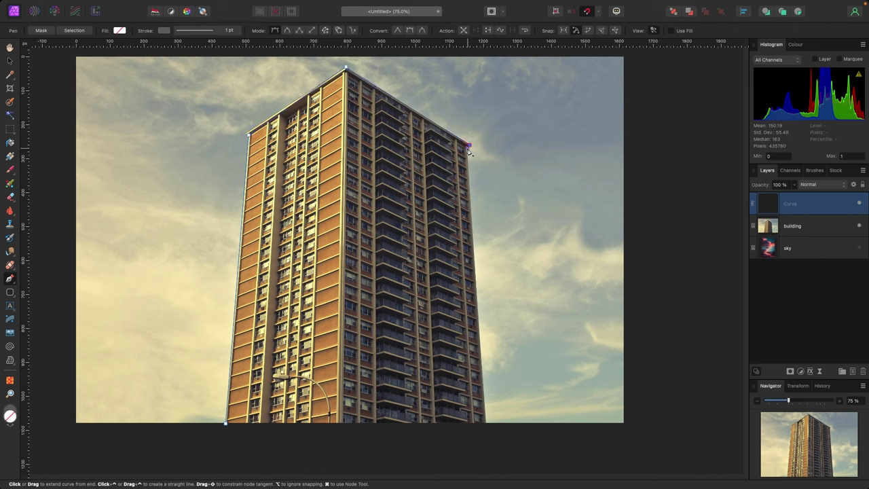
pyautogui.click(485, 422)
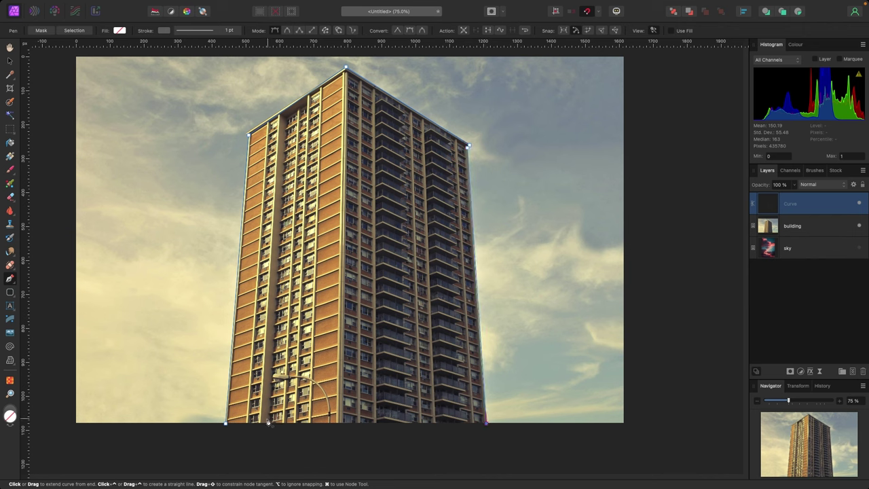
pyautogui.click(227, 425)
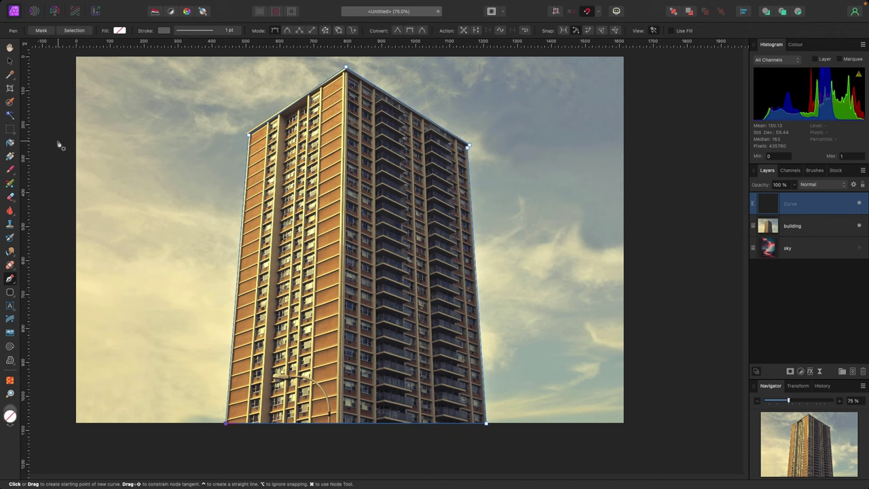
# Convert the closed outline into a mask on the building layer and clear the selection.
pyautogui.click(42, 30)
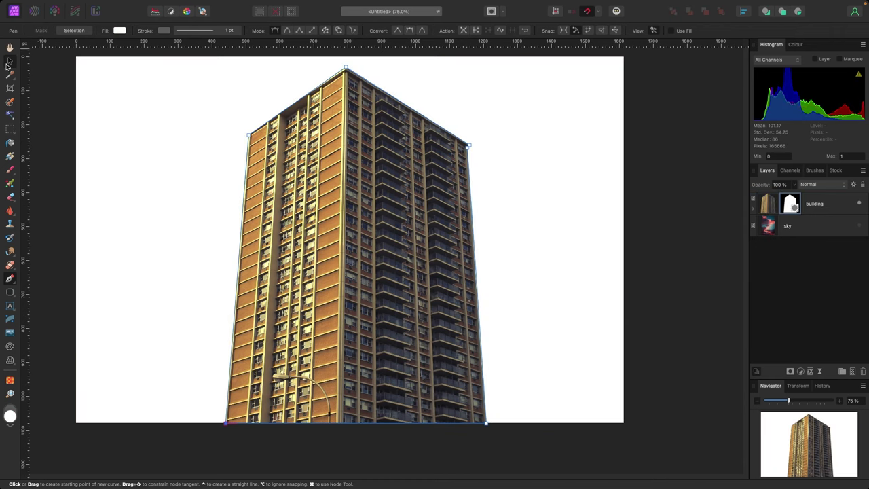
pyautogui.click(9, 60)
pyautogui.click(60, 120)
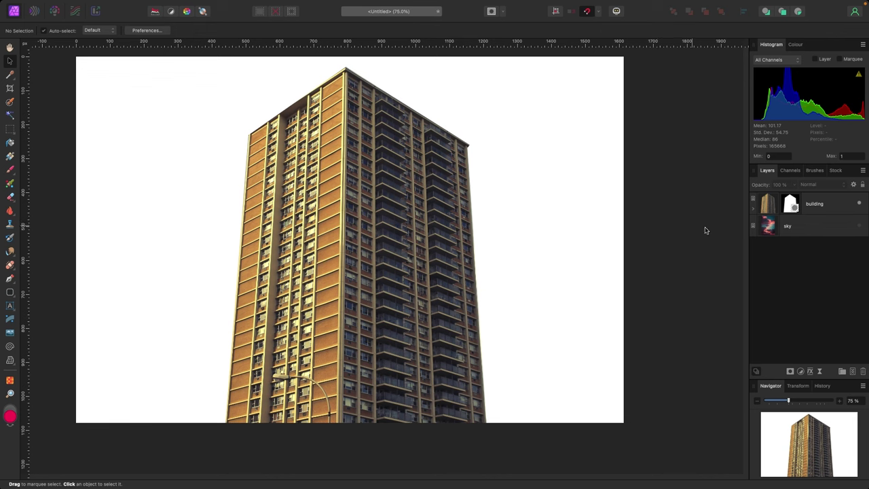
# Expand the building layer to reveal its nested mask and shift the masked building slightly to the right.
pyautogui.click(753, 208)
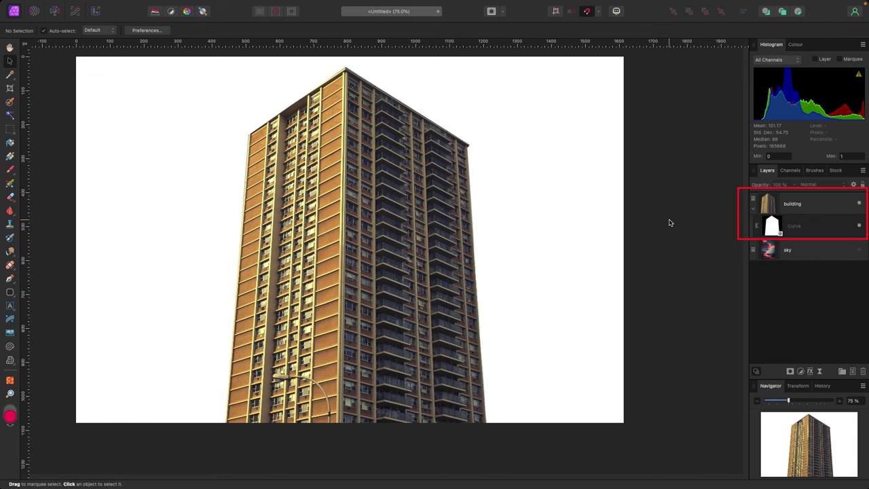
pyautogui.click(775, 209)
pyautogui.moveTo(479, 254)
pyautogui.mouseDown()
pyautogui.moveTo(540, 254)
pyautogui.moveTo(491, 253)
pyautogui.mouseUp()
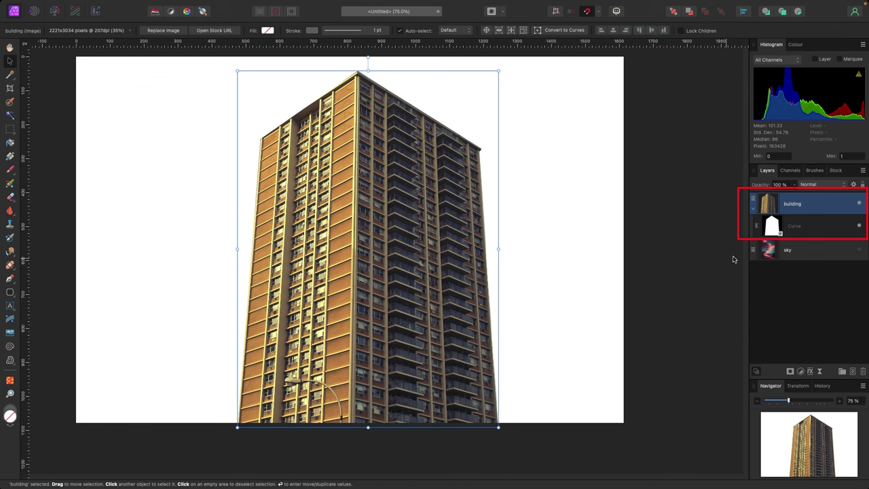
# Try moving the nested Curve mask independently of the building, undo the move, and clear the selection.
pyautogui.click(794, 225)
pyautogui.moveTo(418, 331)
pyautogui.mouseDown()
pyautogui.moveTo(526, 331)
pyautogui.moveTo(568, 320)
pyautogui.moveTo(564, 252)
pyautogui.moveTo(474, 189)
pyautogui.moveTo(292, 176)
pyautogui.moveTo(246, 196)
pyautogui.mouseUp()
pyautogui.press('super+z')
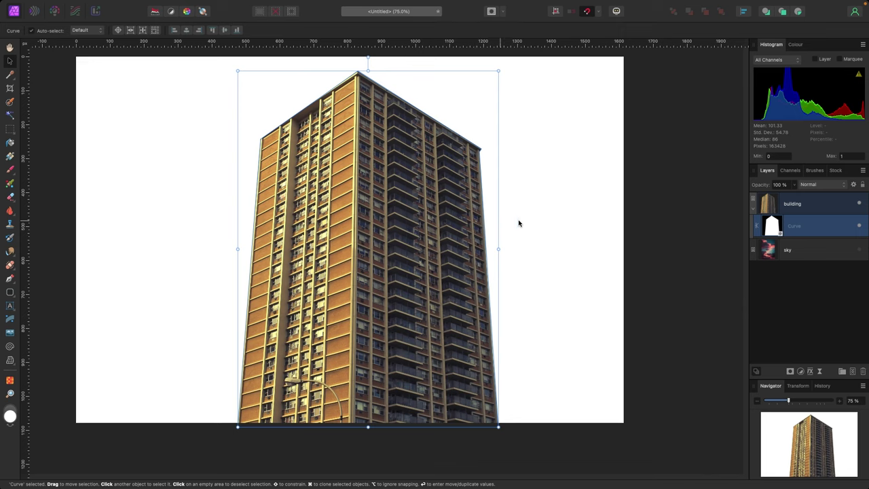
pyautogui.click(703, 250)
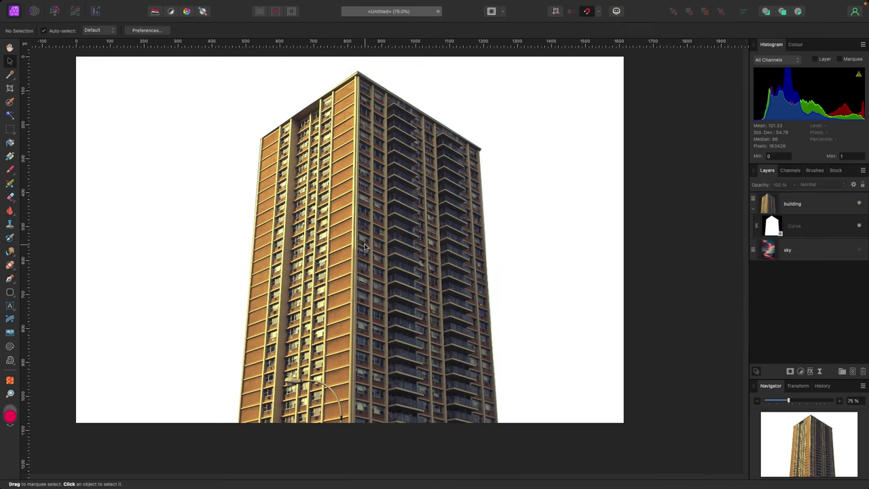
# Make the sky layer visible behind the masked building.
pyautogui.click(858, 250)
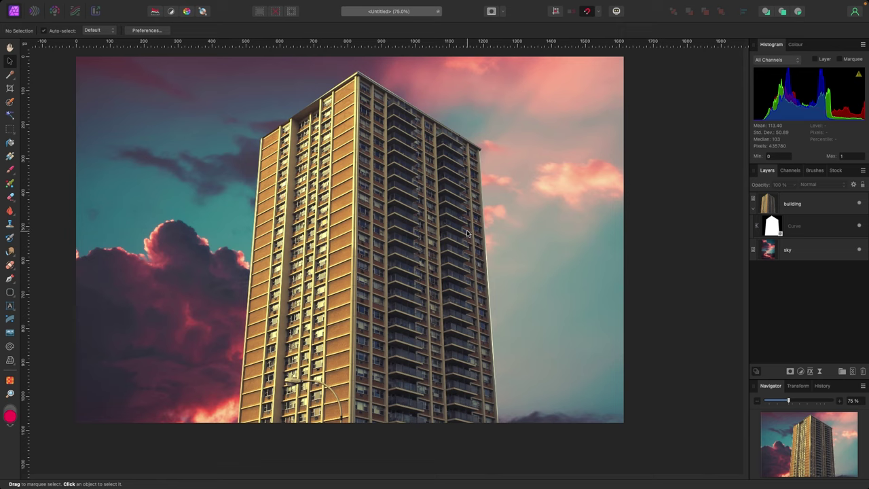
pyautogui.press('p')
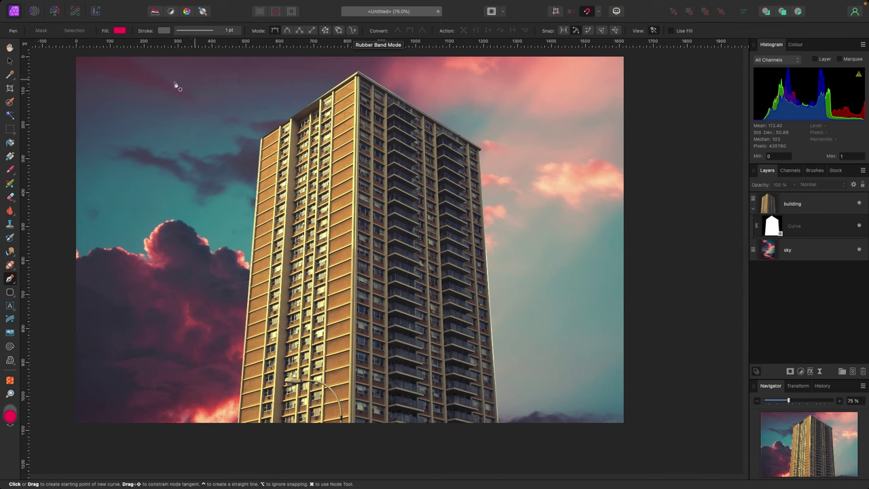
pyautogui.press('v')
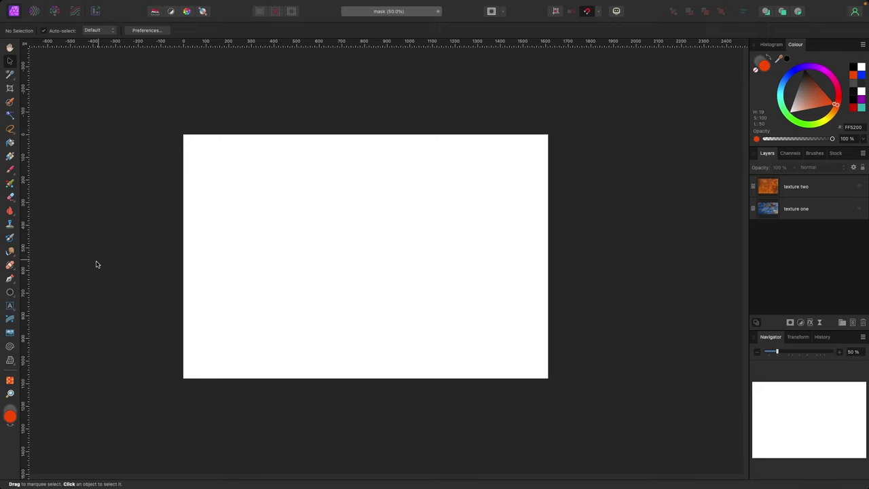
# Add the artistic text "DESIGN" at about 502.6 pt on the blank page of the mask document.
pyautogui.click(10, 306)
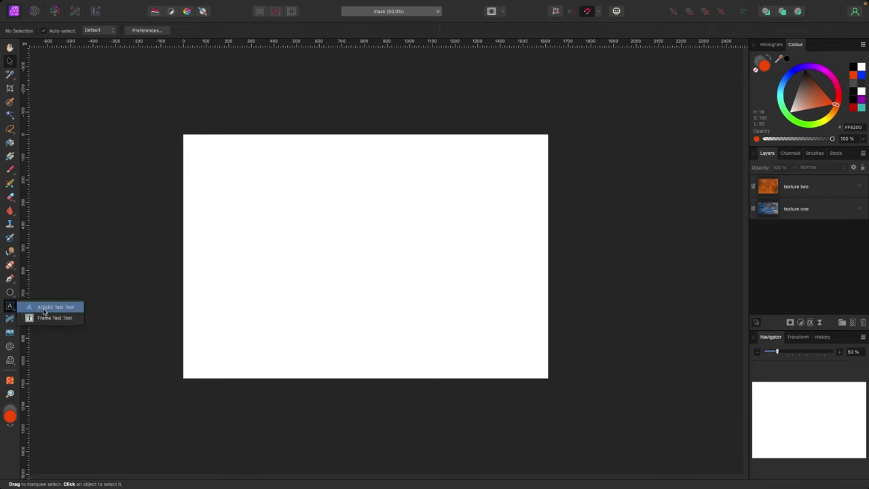
pyautogui.click(44, 307)
pyautogui.moveTo(237, 181); pyautogui.dragTo(252, 296)
pyautogui.write('D')
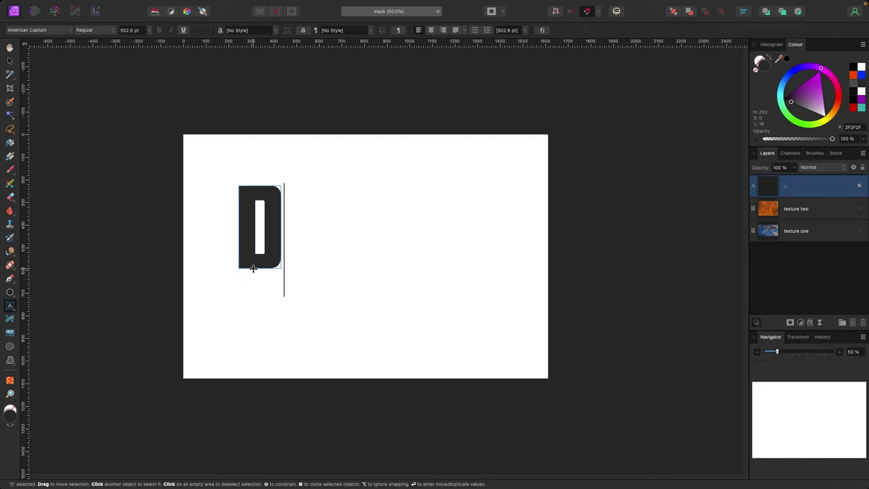
pyautogui.write('ESIGN')
pyautogui.press('Escape')
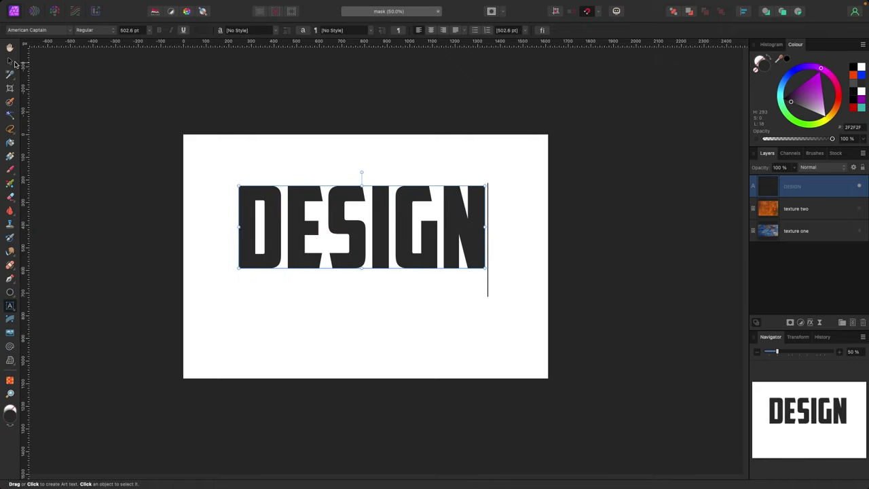
# Enlarge the DESIGN text to about 621 pt, centre it on the page, and clear the selection.
pyautogui.moveTo(487, 184); pyautogui.dragTo(539, 156)
pyautogui.moveTo(471, 198); pyautogui.dragTo(447, 238)
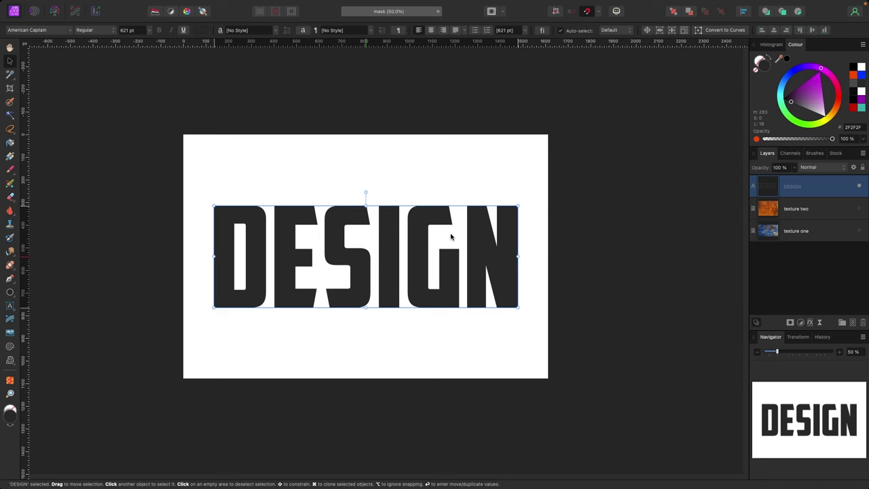
pyautogui.click(609, 251)
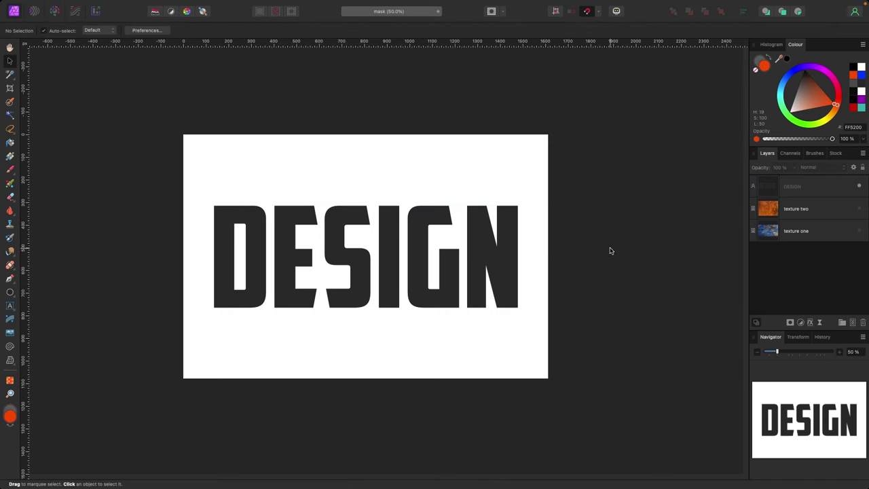
# Move the texture one layer above texture two, directly below the DESIGN text layer.
pyautogui.click(795, 232)
pyautogui.moveTo(799, 205); pyautogui.dragTo(801, 207)
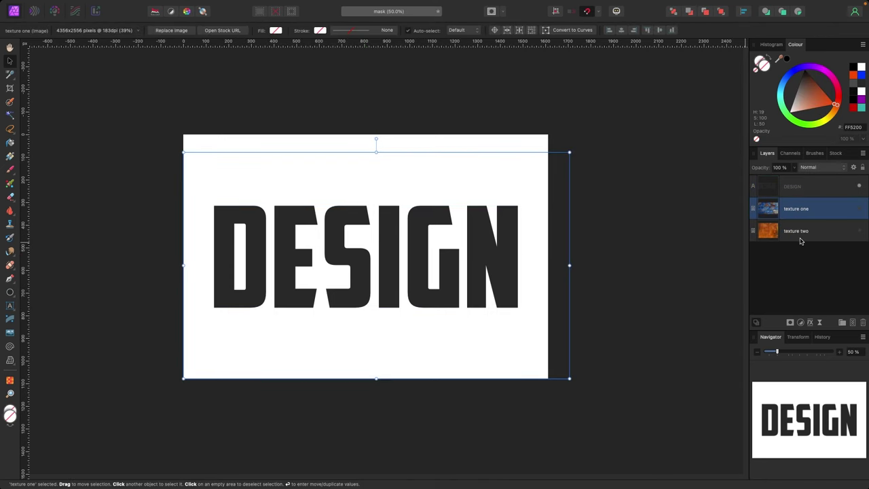
pyautogui.click(791, 189)
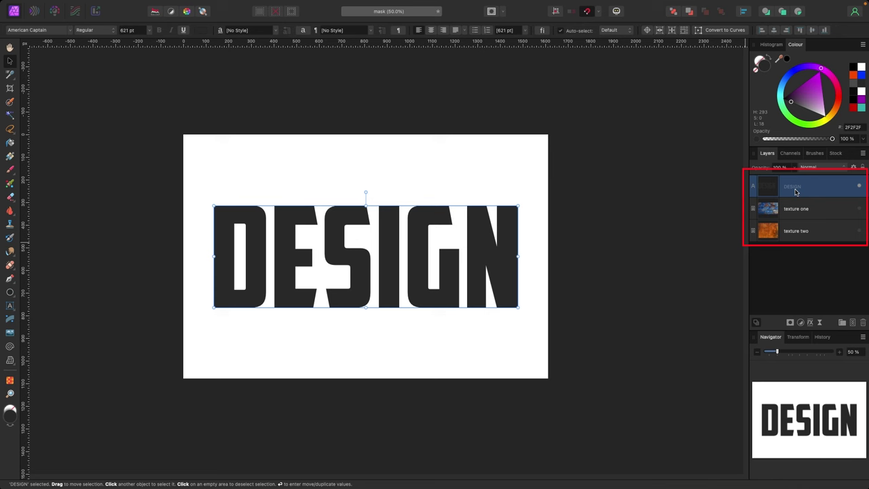
pyautogui.click(802, 210)
pyautogui.click(816, 228)
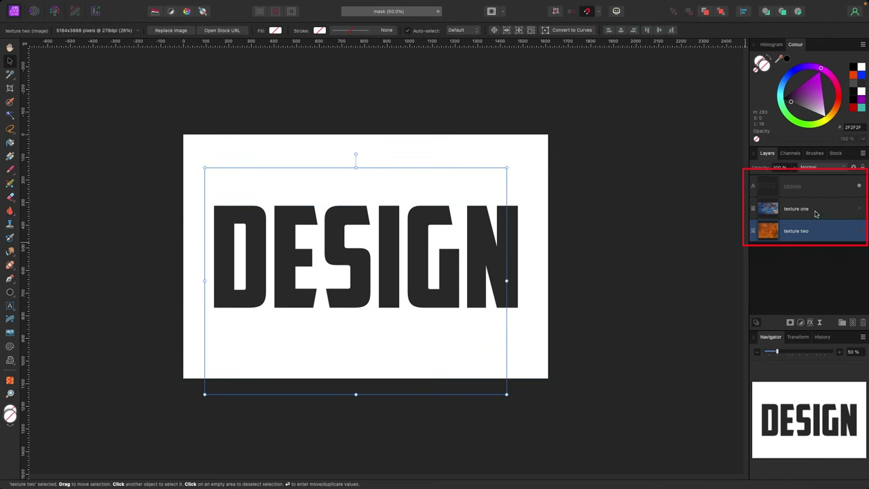
# Preview texture one and texture two in turn, leaving only texture one visible and selected.
pyautogui.click(860, 210)
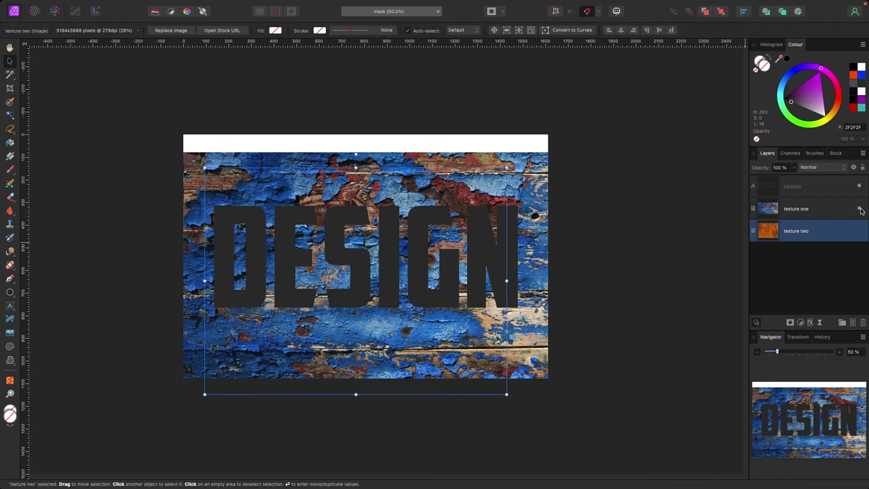
pyautogui.click(860, 210)
pyautogui.click(857, 232)
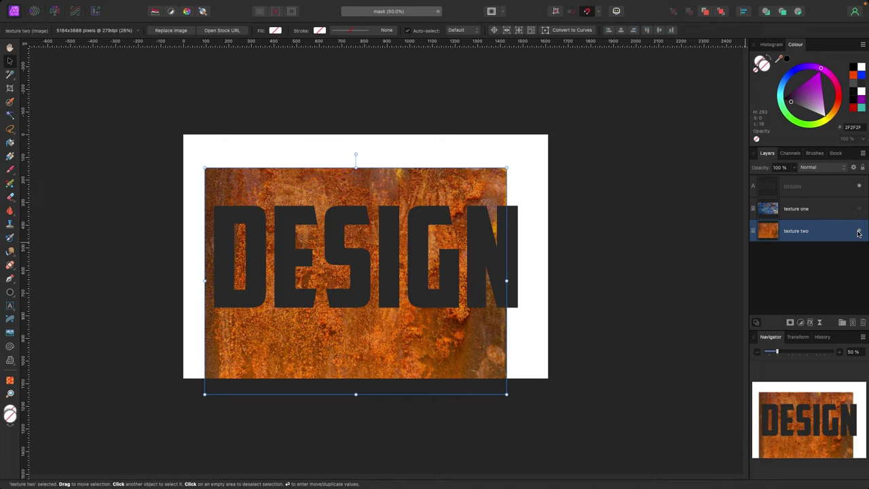
pyautogui.click(857, 233)
pyautogui.click(825, 210)
pyautogui.click(860, 210)
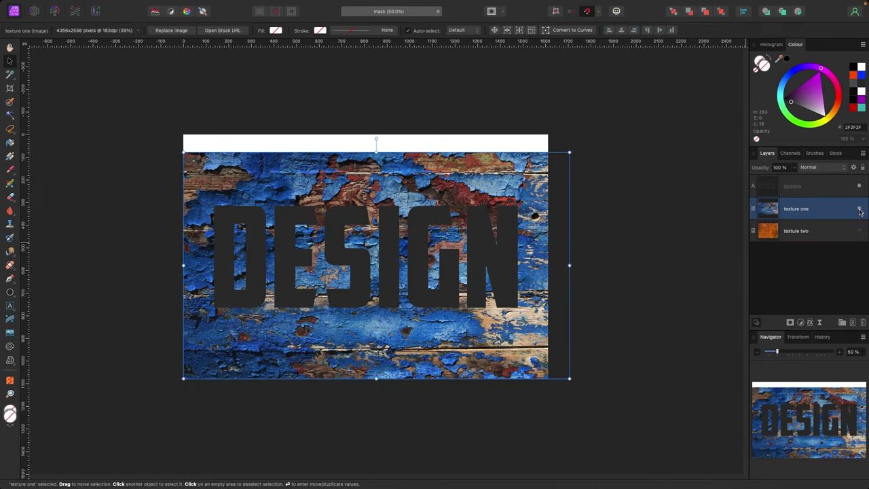
# Reposition the texture one image behind the text, clip it inside the DESIGN text layer, and expand that layer.
pyautogui.moveTo(489, 278)
pyautogui.mouseDown()
pyautogui.moveTo(521, 251)
pyautogui.moveTo(497, 255)
pyautogui.moveTo(501, 269)
pyautogui.moveTo(418, 255)
pyautogui.moveTo(546, 274)
pyautogui.moveTo(484, 282)
pyautogui.moveTo(484, 266)
pyautogui.moveTo(505, 275)
pyautogui.moveTo(499, 285)
pyautogui.mouseUp()
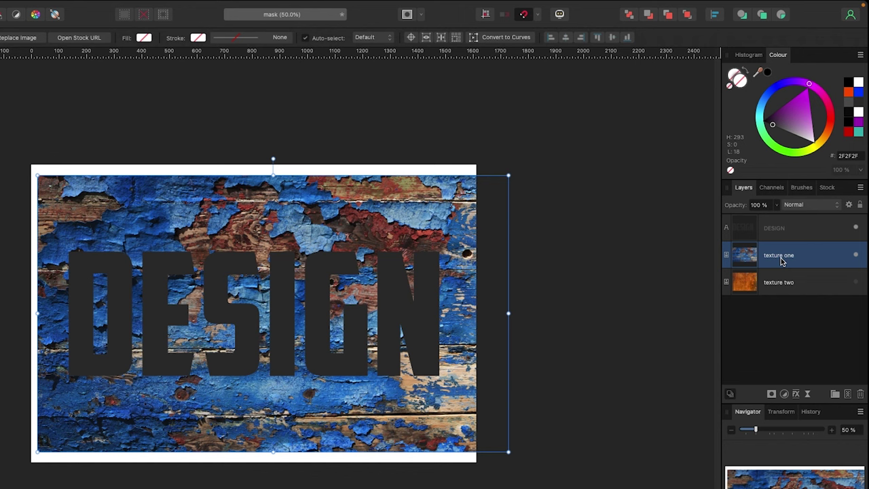
pyautogui.moveTo(781, 261); pyautogui.dragTo(787, 233)
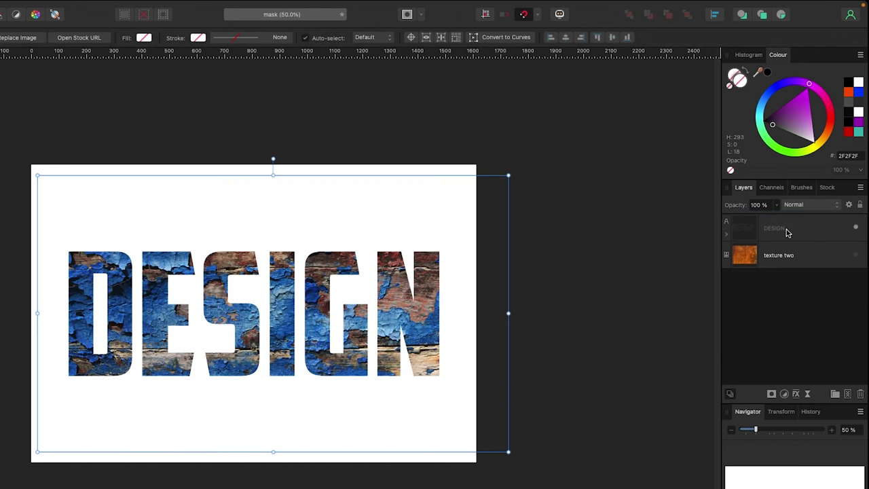
pyautogui.click(726, 235)
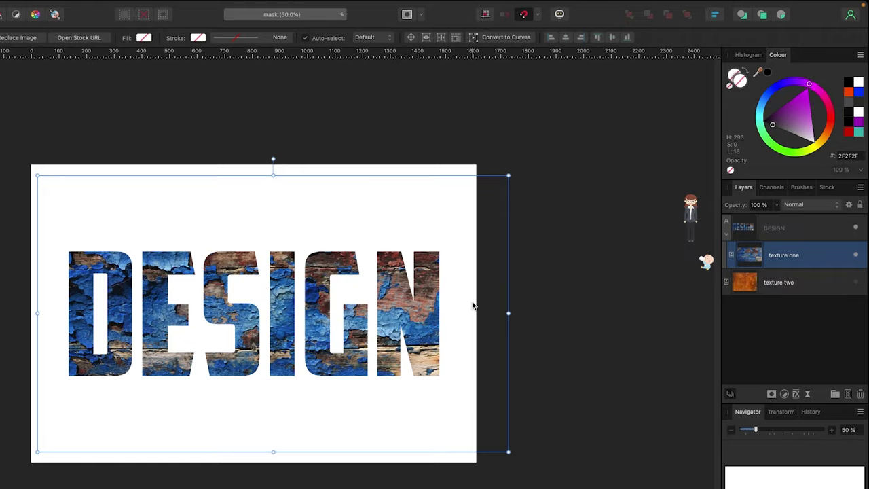
# Move and shrink the clipped texture one image within the DESIGN text to try different placements of the texture.
pyautogui.moveTo(472, 305)
pyautogui.mouseDown()
pyautogui.moveTo(487, 271)
pyautogui.moveTo(338, 281)
pyautogui.moveTo(487, 340)
pyautogui.moveTo(473, 316)
pyautogui.mouseUp()
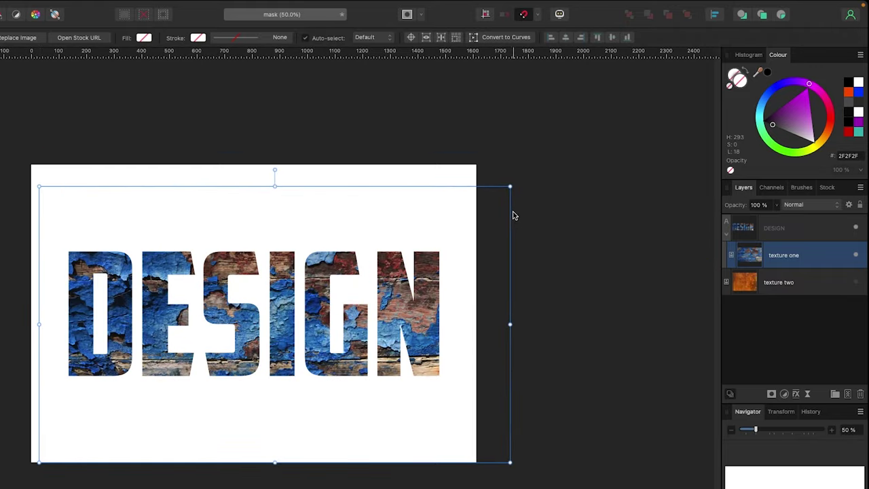
pyautogui.moveTo(510, 186); pyautogui.dragTo(324, 294)
pyautogui.moveTo(234, 381); pyautogui.dragTo(296, 322)
pyautogui.moveTo(369, 248); pyautogui.dragTo(492, 233)
pyautogui.moveTo(438, 236); pyautogui.dragTo(403, 251)
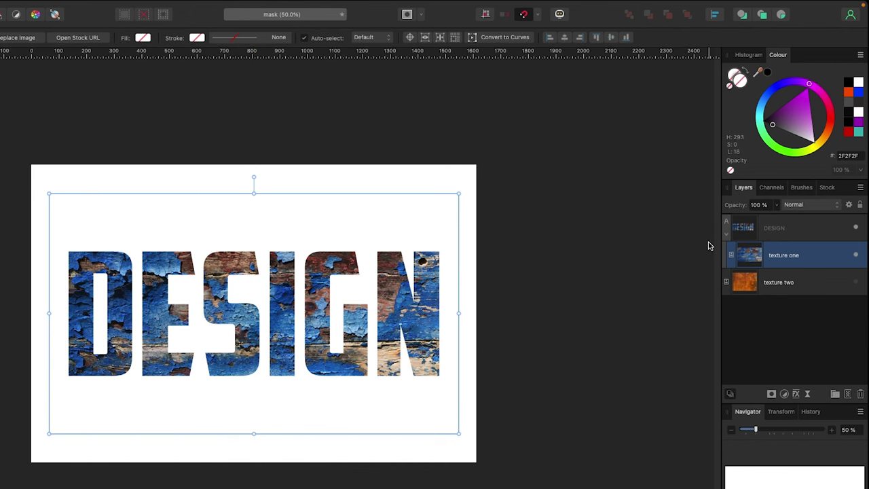
# Undo the moves and resizing of texture one and its clipping into the DESIGN text.
pyautogui.press('super+z')
pyautogui.press('super+z')
pyautogui.press('super+z')
pyautogui.press('super+z')
pyautogui.press('super+z')
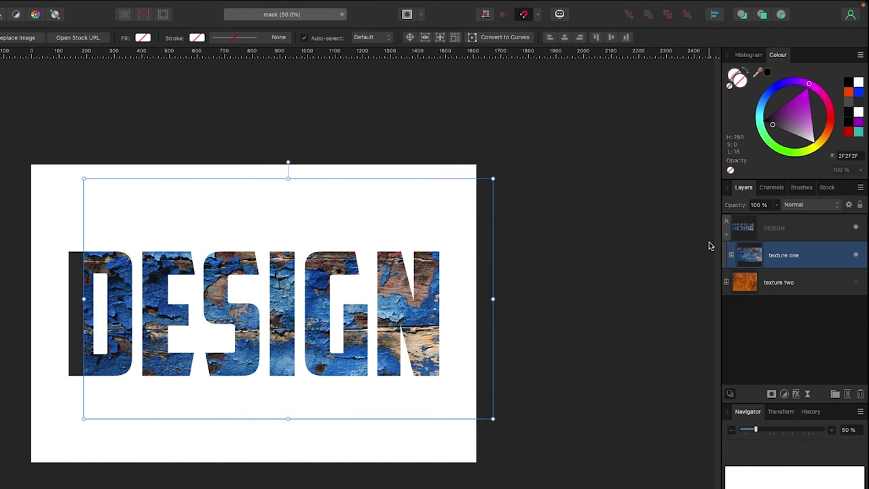
pyautogui.press('super+z')
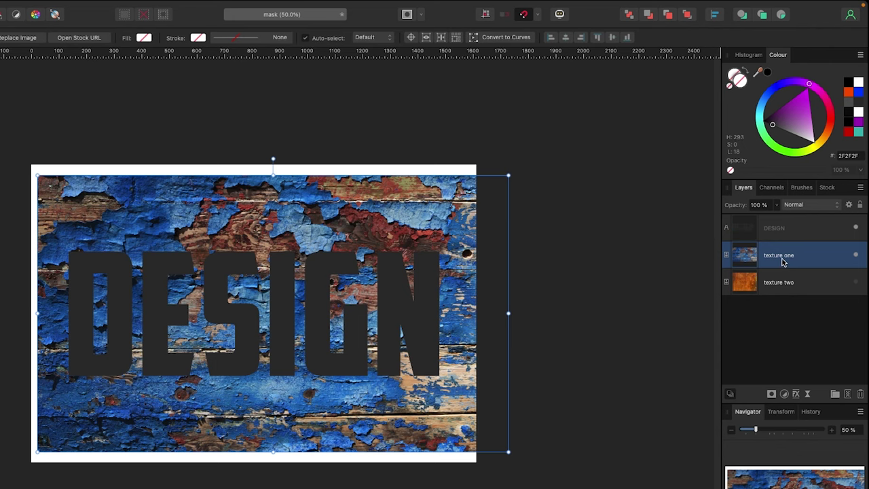
# Try applying texture one to the DESIGN layer as a mask, and undo it.
pyautogui.moveTo(787, 262); pyautogui.dragTo(751, 236)
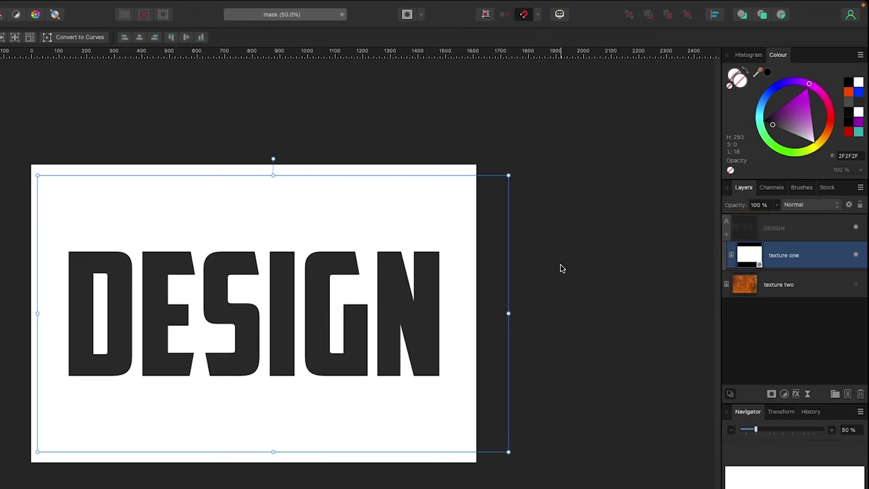
pyautogui.hotkey('ctrl', 'z')
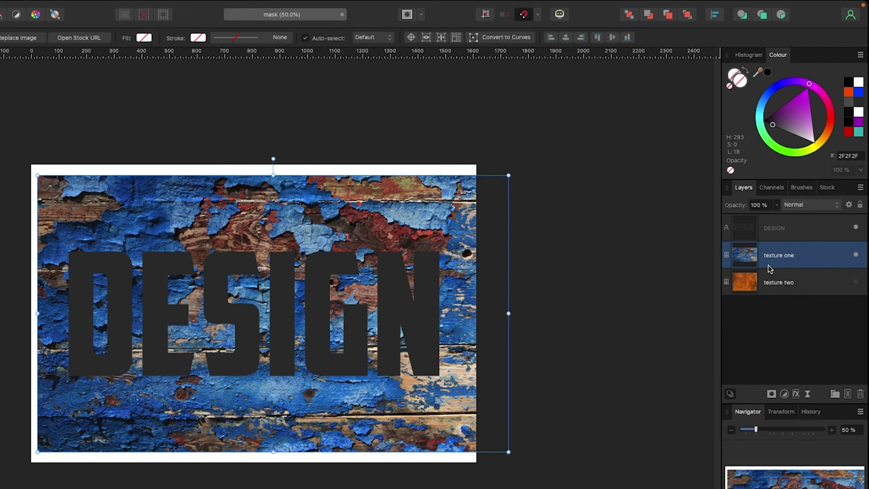
# Clip texture one inside the DESIGN text layer and shift the image slightly up within the letters.
pyautogui.moveTo(771, 268); pyautogui.dragTo(791, 232)
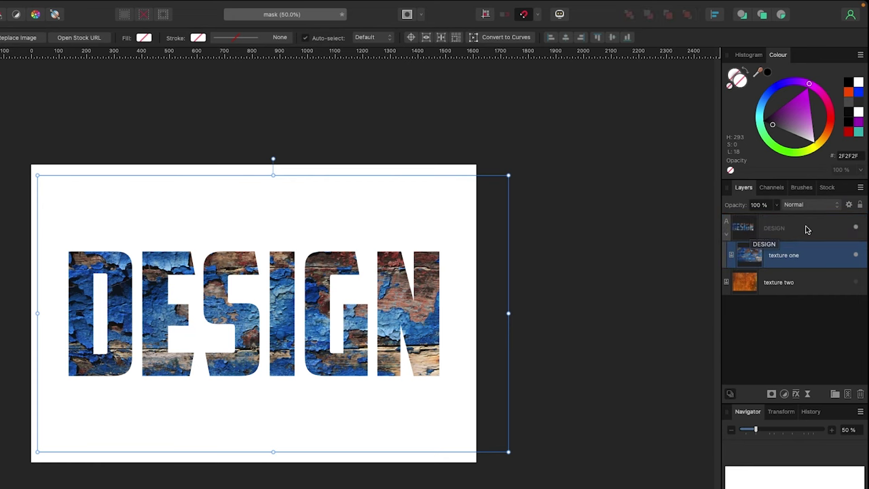
pyautogui.moveTo(461, 365); pyautogui.dragTo(452, 347)
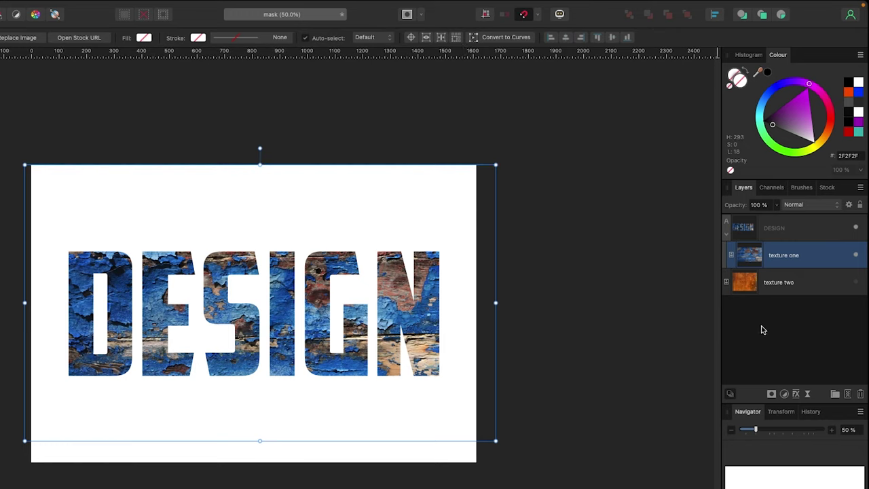
# Make texture two visible and enlarge it to cover the whole DESIGN text.
pyautogui.click(787, 293)
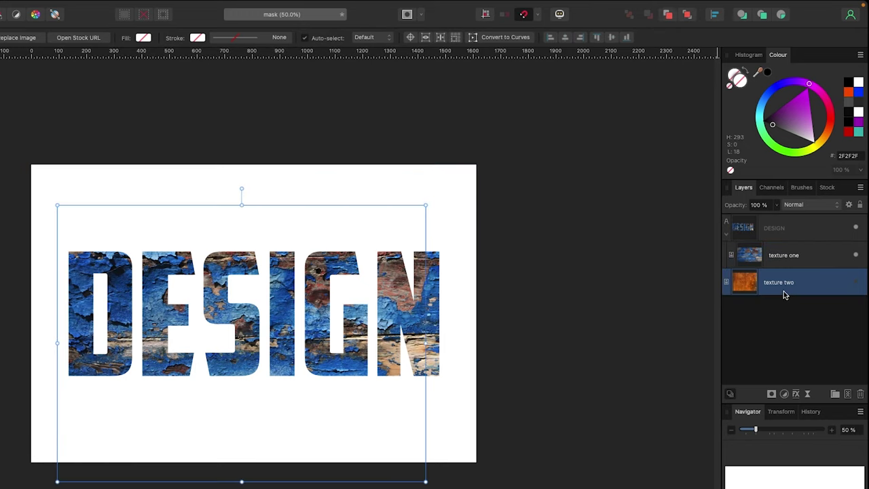
pyautogui.click(855, 283)
pyautogui.moveTo(348, 399); pyautogui.dragTo(292, 407)
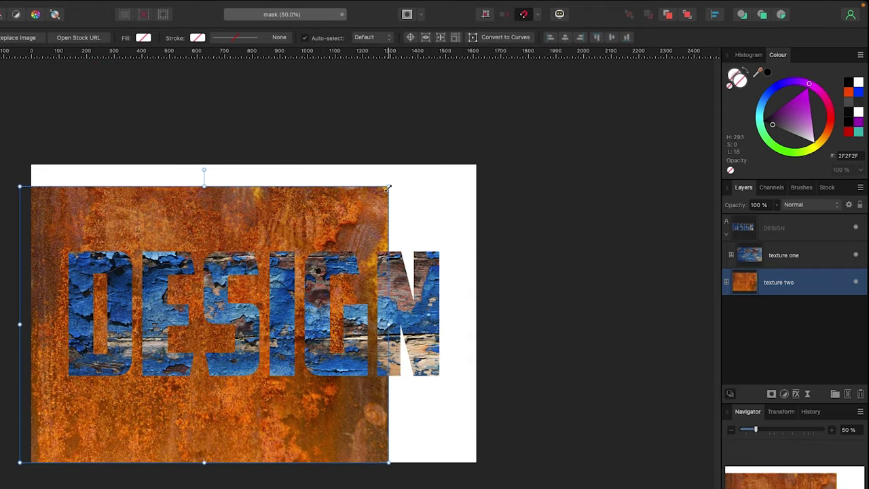
pyautogui.moveTo(387, 190); pyautogui.dragTo(454, 136)
pyautogui.moveTo(446, 196); pyautogui.dragTo(424, 248)
# Clip texture two inside the DESIGN layer above texture one, and shrink and place it to fill only the letters IGN.
pyautogui.moveTo(781, 284); pyautogui.dragTo(785, 229)
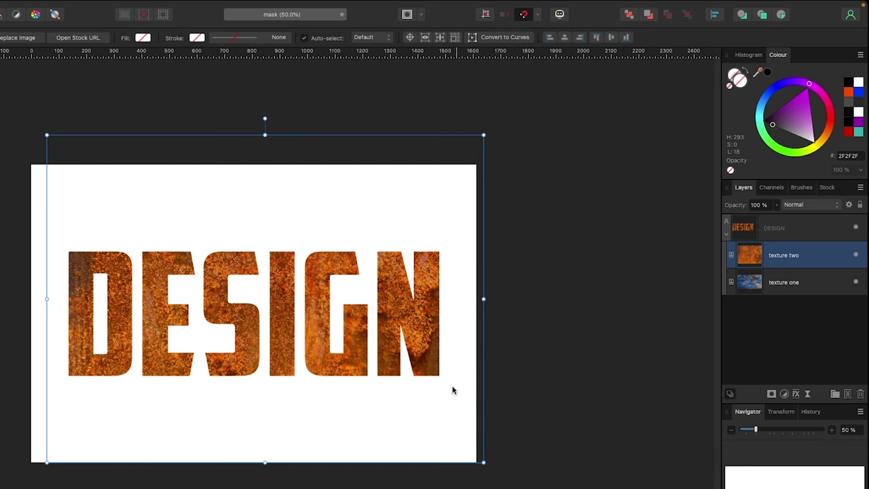
pyautogui.moveTo(427, 399)
pyautogui.mouseDown()
pyautogui.moveTo(419, 382)
pyautogui.moveTo(421, 392)
pyautogui.mouseUp()
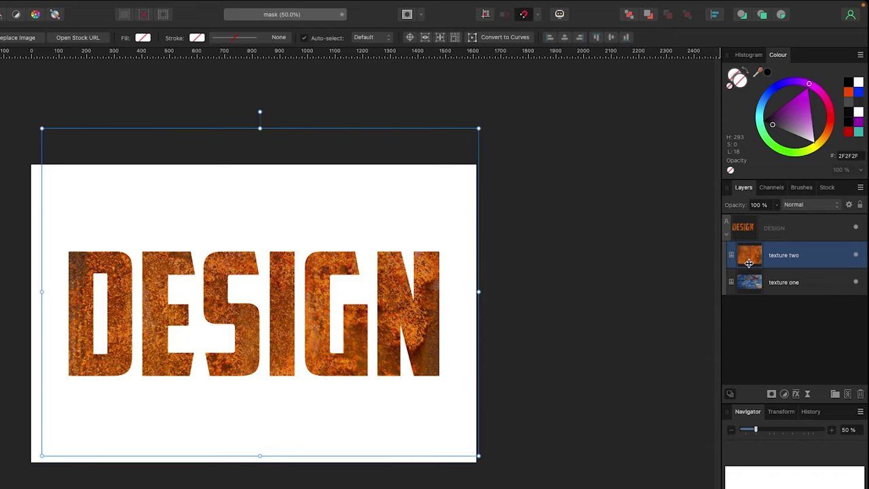
pyautogui.moveTo(296, 216); pyautogui.dragTo(495, 217)
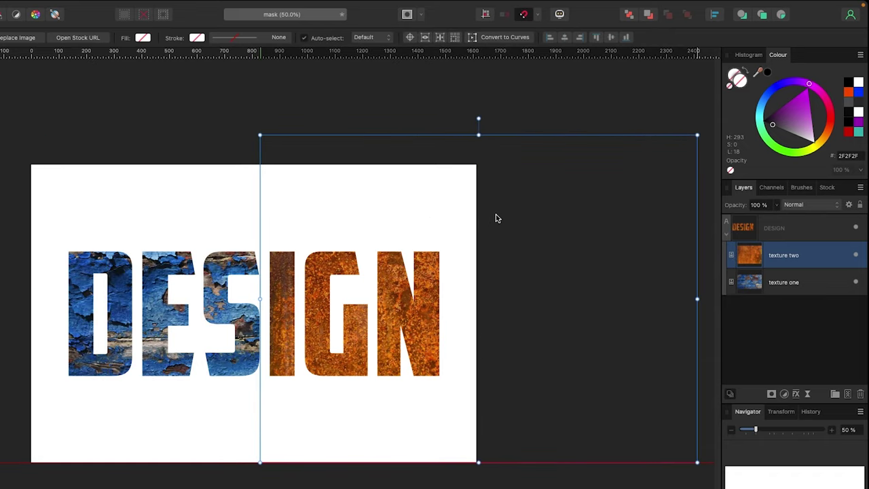
pyautogui.moveTo(261, 135); pyautogui.dragTo(415, 251)
pyautogui.moveTo(500, 326); pyautogui.dragTo(360, 305)
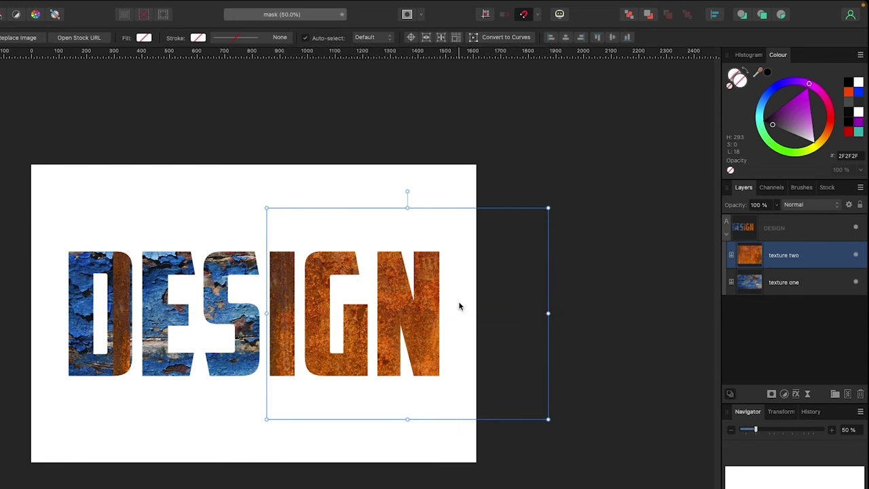
pyautogui.moveTo(460, 304)
pyautogui.mouseDown()
pyautogui.moveTo(291, 310)
pyautogui.moveTo(455, 301)
pyautogui.mouseUp()
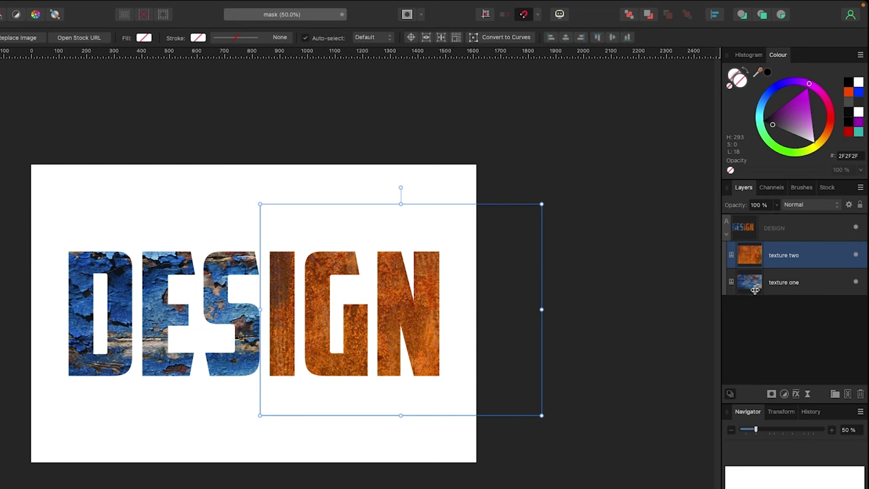
# Move texture one above texture two inside the DESIGN layer, and hide the text and both textures.
pyautogui.moveTo(752, 285); pyautogui.dragTo(765, 251)
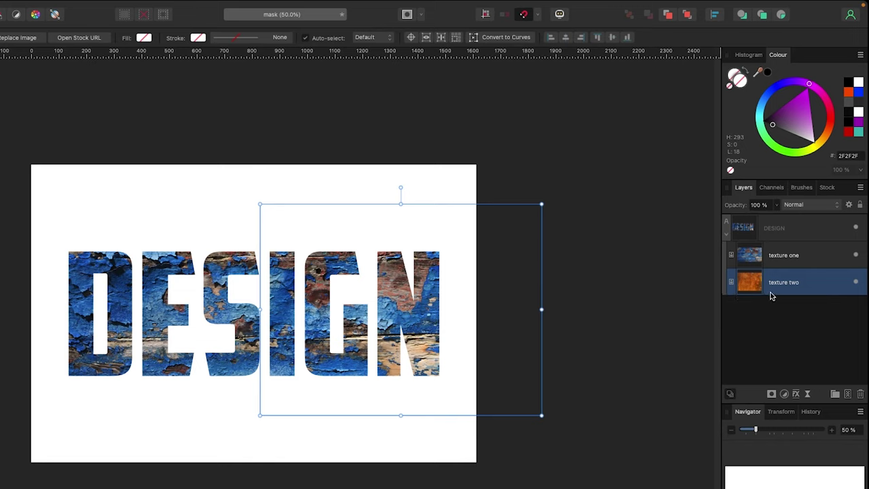
pyautogui.click(758, 315)
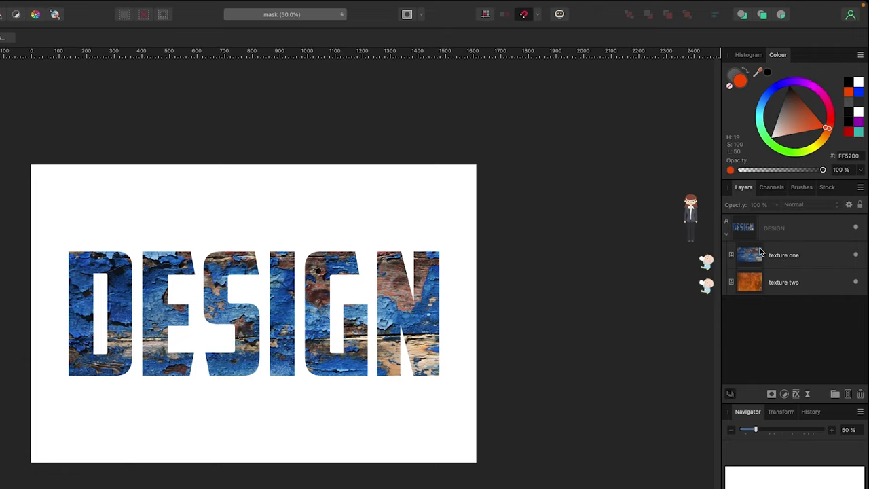
pyautogui.click(855, 228)
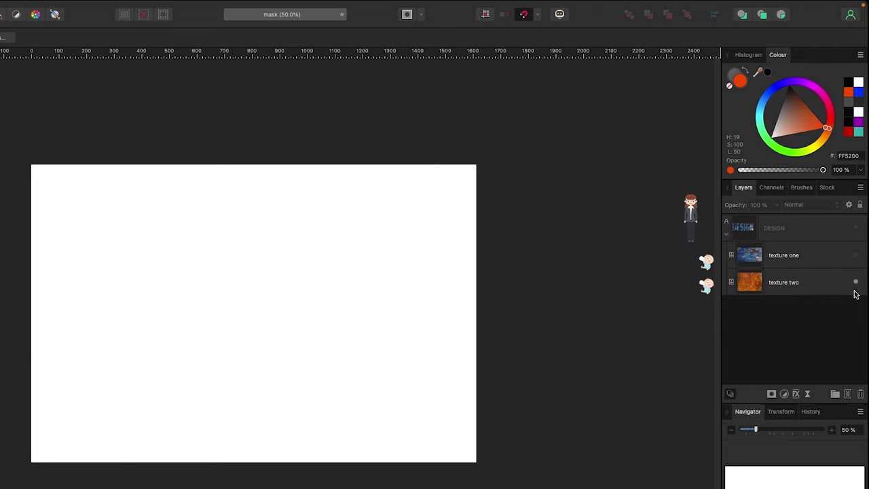
pyautogui.click(855, 282)
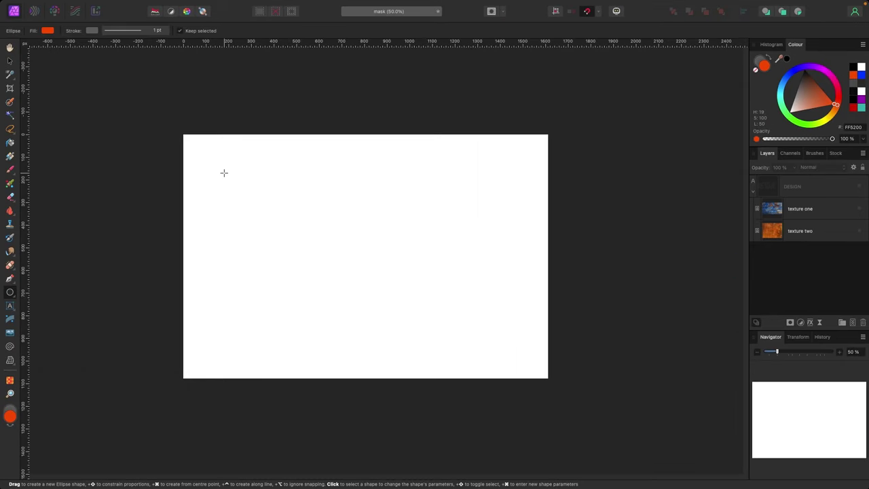
# Draw an orange circle about 370 px wide near the page's upper edge and duplicate it into a row of three.
pyautogui.moveTo(80, 210); pyautogui.dragTo(185, 313)
pyautogui.press('v')
pyautogui.moveTo(245, 216)
pyautogui.mouseDown()
pyautogui.moveTo(234, 199)
pyautogui.moveTo(448, 211)
pyautogui.mouseUp()
pyautogui.click(450, 268)
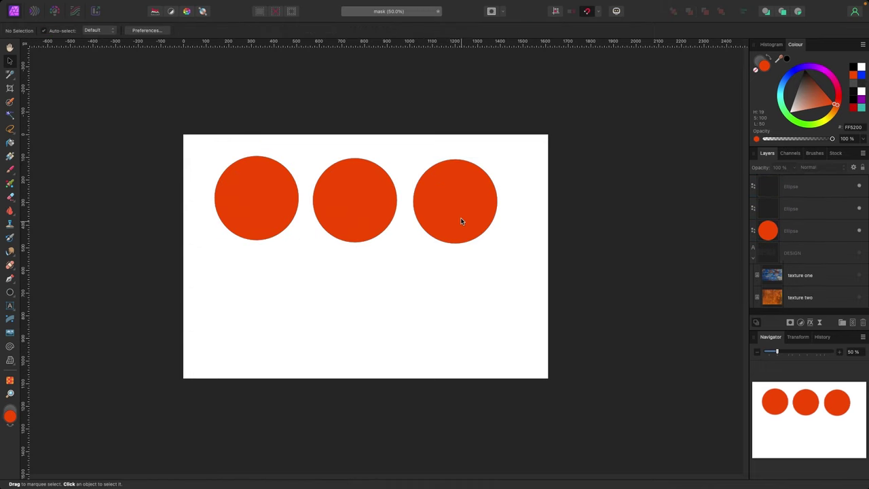
# Duplicate the circles into a second row of three below, filled with light blue 00E8FF, and clear the selection.
pyautogui.click(456, 210)
pyautogui.moveTo(457, 210); pyautogui.dragTo(268, 296)
pyautogui.moveTo(779, 85); pyautogui.dragTo(673, 138)
pyautogui.moveTo(281, 285); pyautogui.dragTo(460, 286)
pyautogui.click(159, 207)
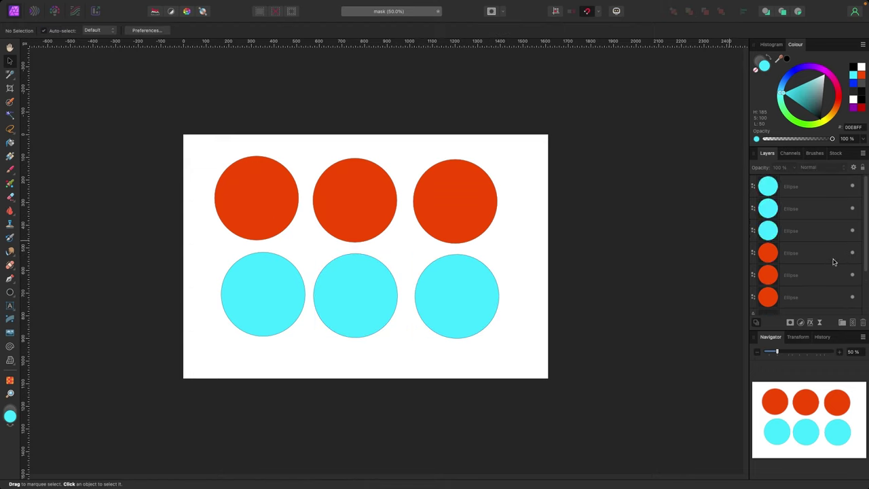
# Select the three orange ellipse layers and group them.
pyautogui.scroll(-2, 828, 266)
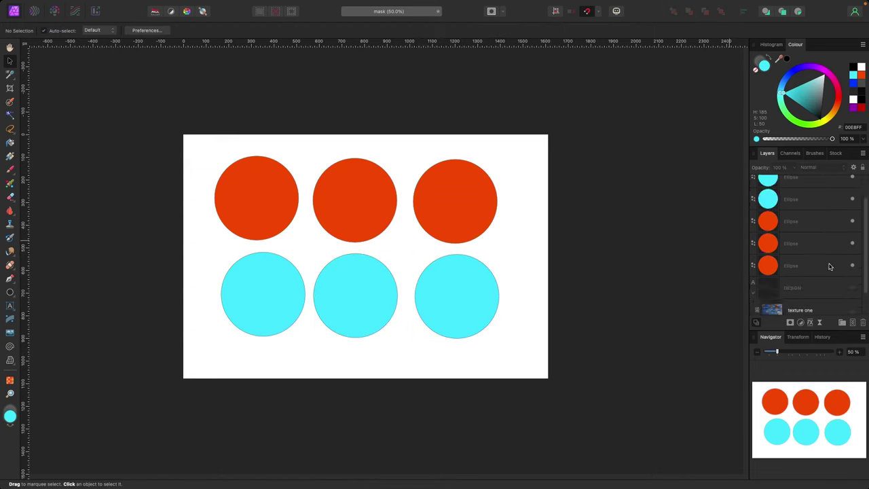
pyautogui.click(808, 225)
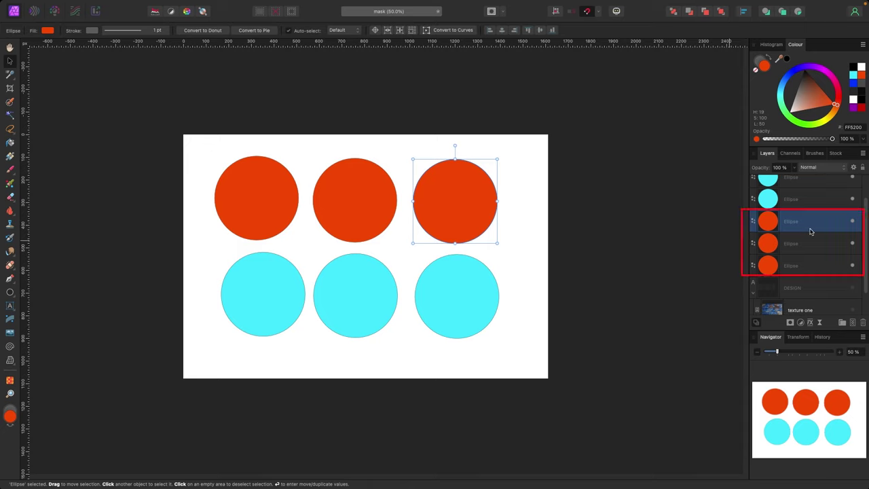
pyautogui.keyDown('shift'); pyautogui.click(807, 266); pyautogui.keyUp('shift')
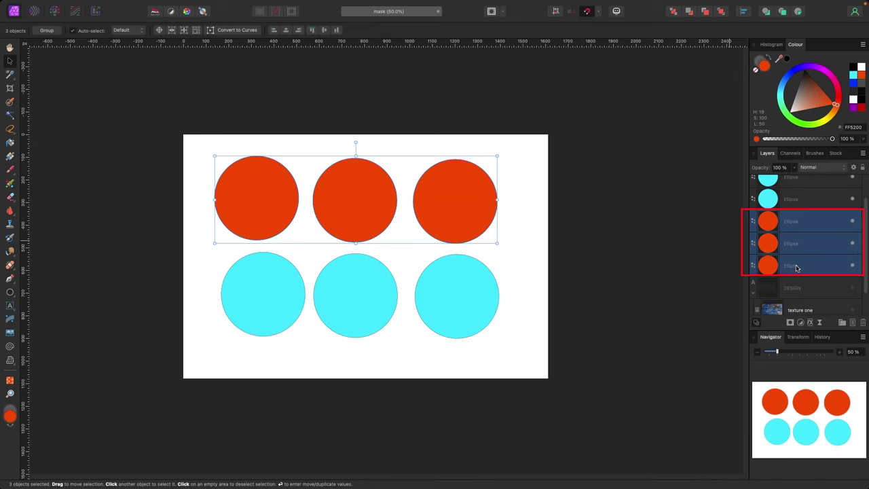
pyautogui.rightClick(809, 248)
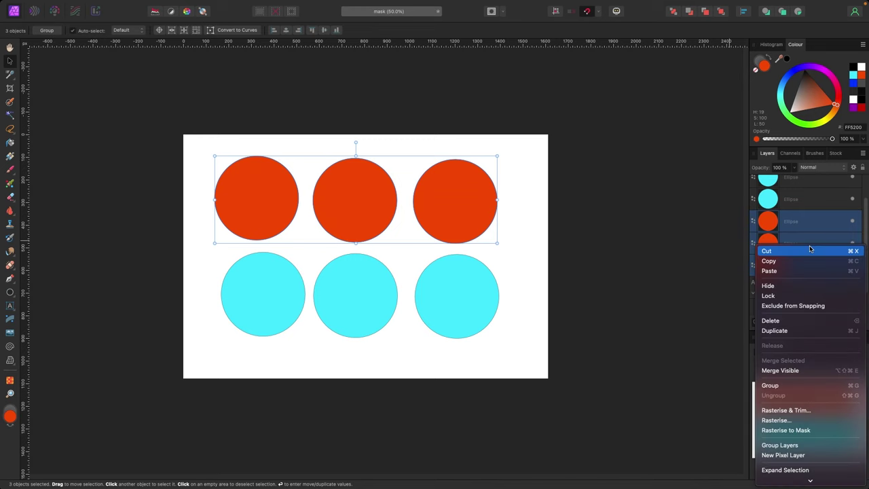
pyautogui.click(774, 387)
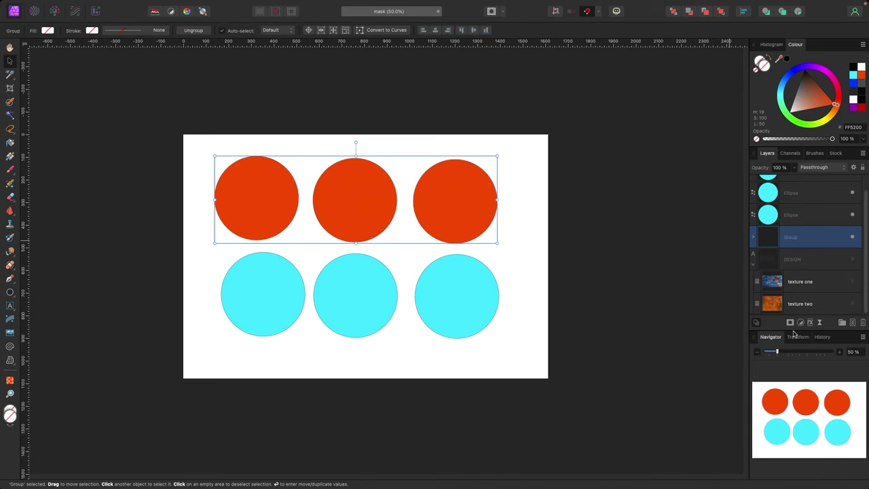
# Rename the group of orange circles as "group one" and clear the selection.
pyautogui.doubleClick(798, 238)
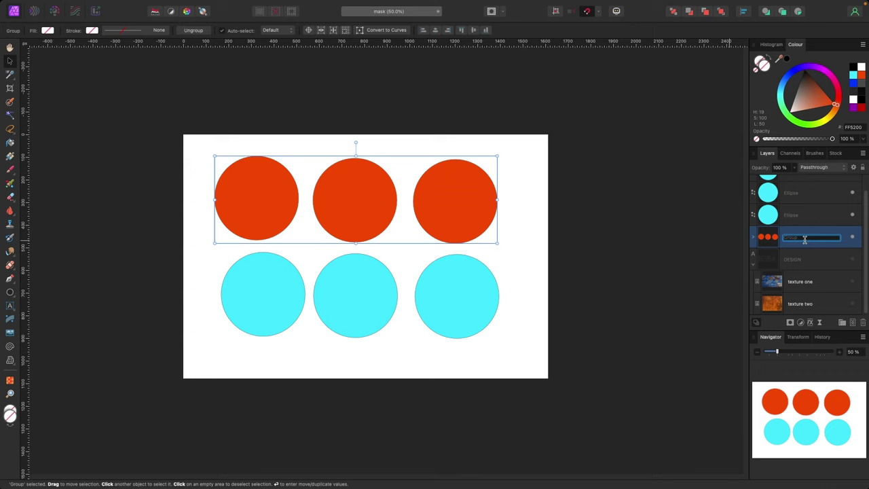
pyautogui.write('c')
pyautogui.click(693, 251)
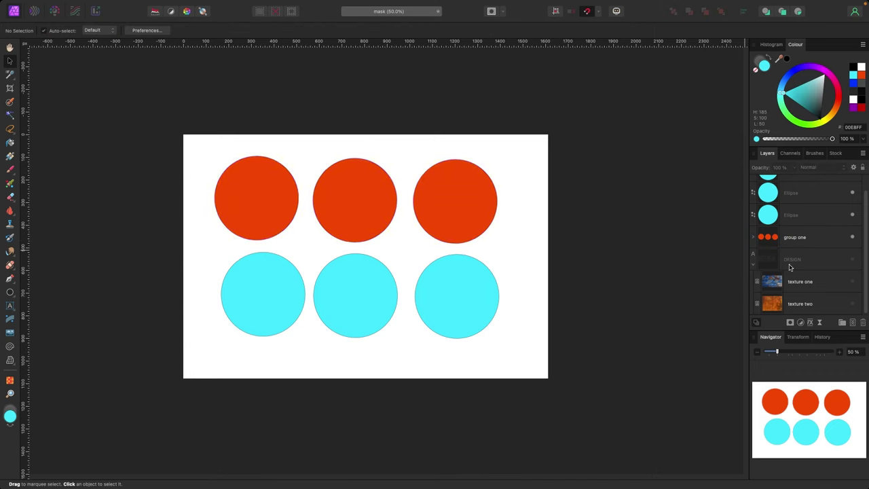
# Delete the hidden DESIGN text layer together with its nested textures.
pyautogui.click(790, 262)
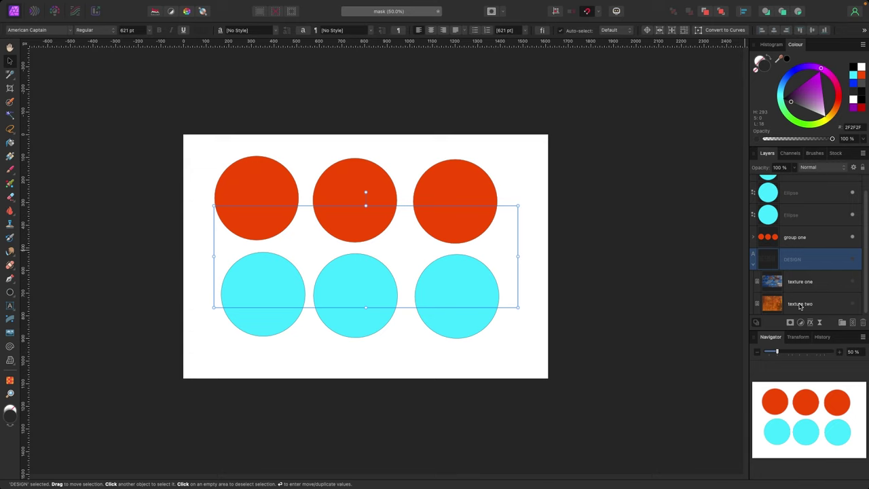
pyautogui.press('Delete')
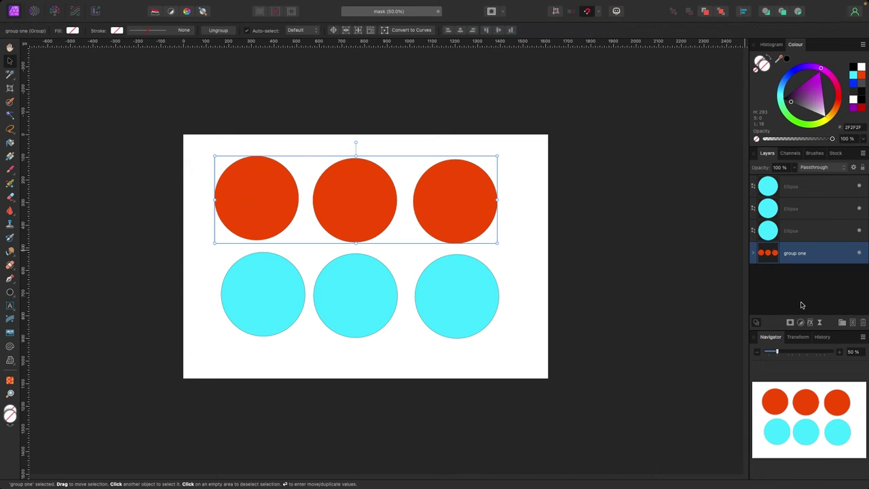
# Expand group one to view its ellipse layers and collapse it again.
pyautogui.click(753, 253)
pyautogui.scroll(-1, 771, 277)
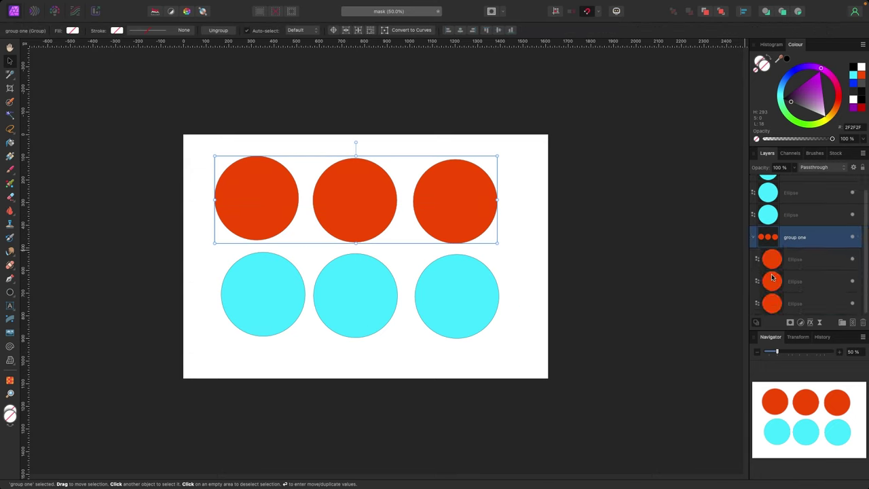
pyautogui.click(753, 236)
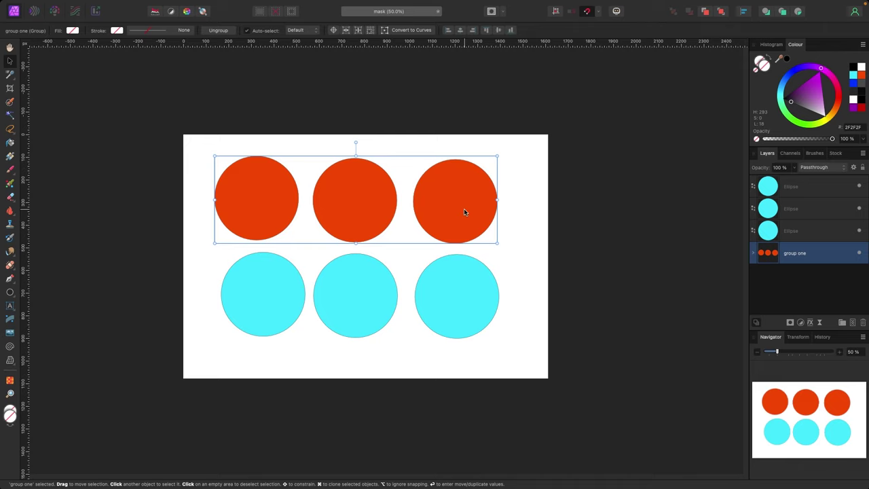
# Move the orange circle group slightly, then enlarge it a little in proportion.
pyautogui.moveTo(464, 208)
pyautogui.mouseDown()
pyautogui.moveTo(582, 208)
pyautogui.moveTo(453, 198)
pyautogui.moveTo(455, 212)
pyautogui.mouseUp()
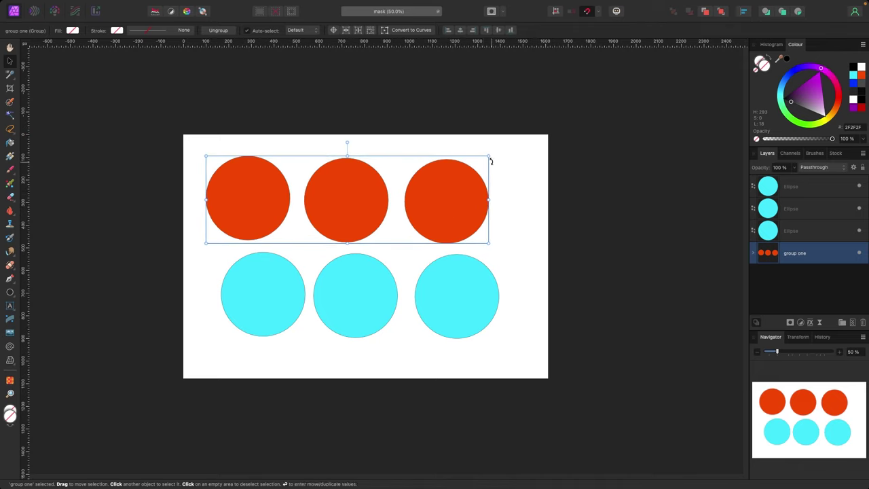
pyautogui.moveTo(488, 156); pyautogui.dragTo(509, 150)
# Group the three light blue ellipse layers and rename the group as "group two".
pyautogui.click(796, 194)
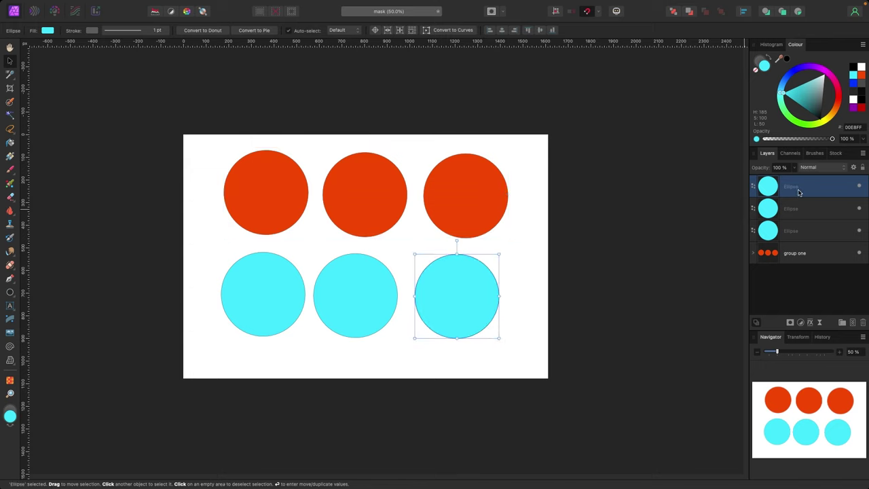
pyautogui.keyDown('shift'); pyautogui.click(791, 232); pyautogui.keyUp('shift')
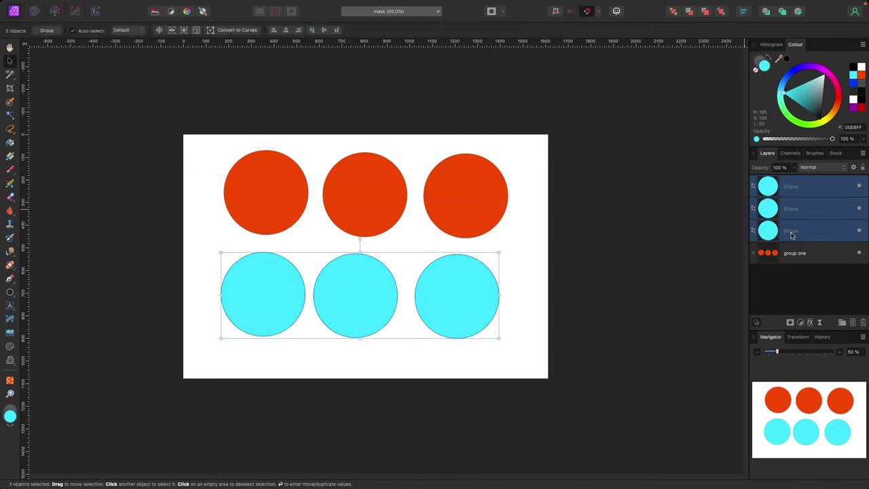
pyautogui.rightClick(805, 223)
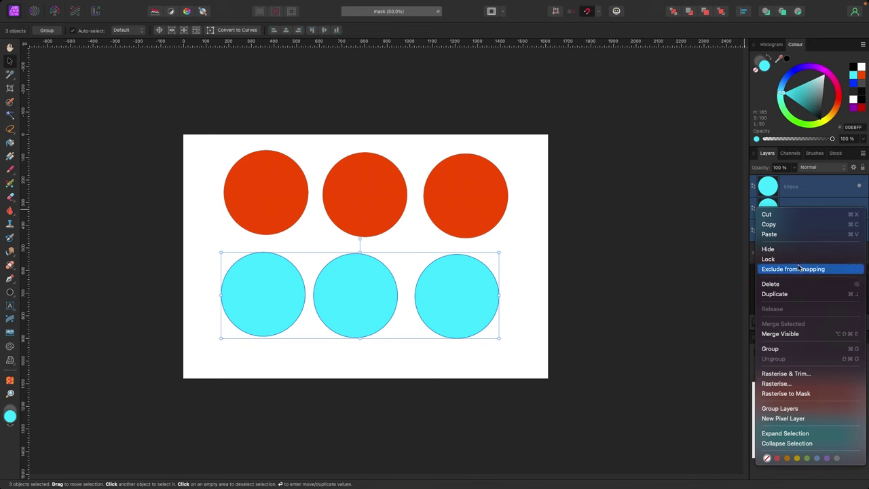
pyautogui.click(772, 349)
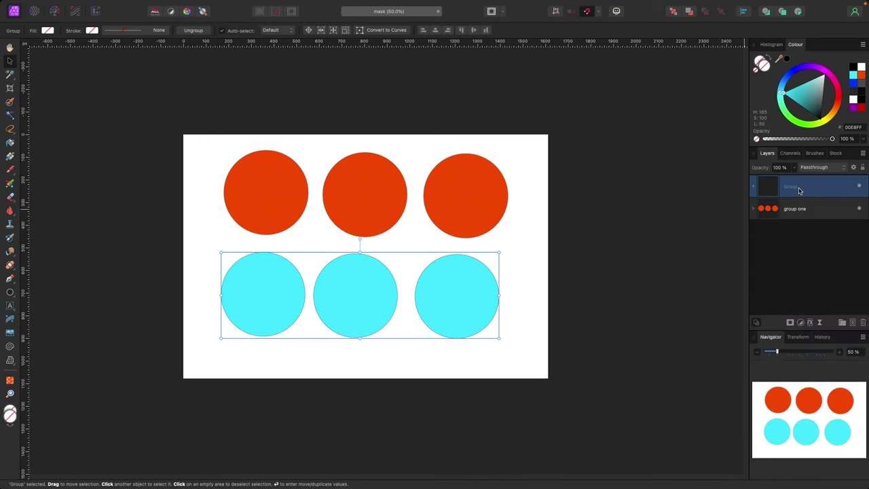
pyautogui.doubleClick(798, 190)
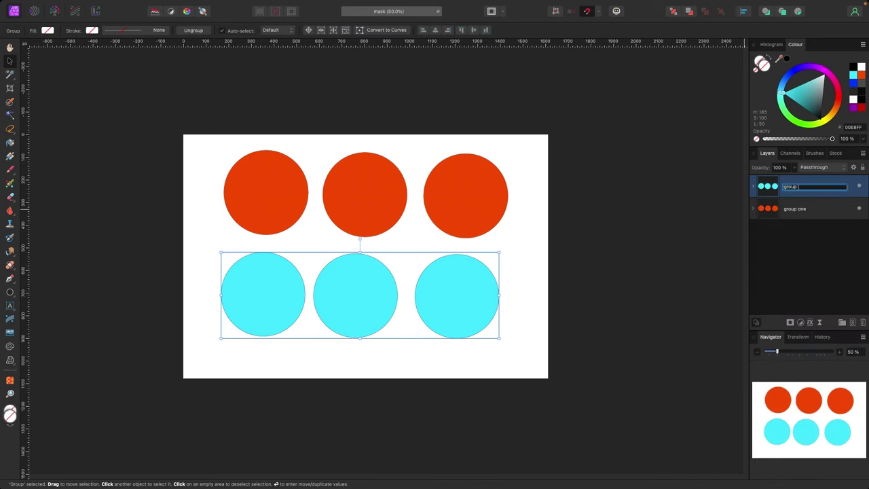
pyautogui.click(689, 206)
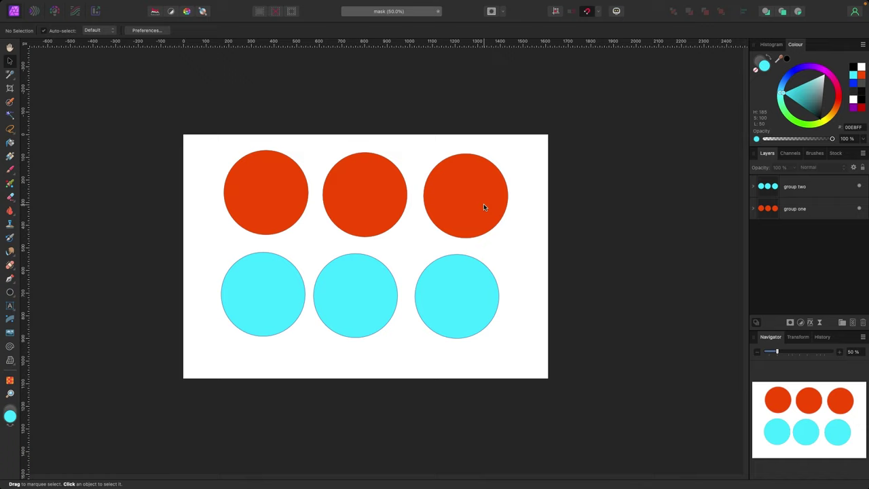
# Enlarge the light blue circle group slightly and reposition it lower on the page beneath the orange row.
pyautogui.click(463, 280)
pyautogui.moveTo(463, 279); pyautogui.dragTo(492, 289)
pyautogui.moveTo(512, 260)
pyautogui.mouseDown()
pyautogui.moveTo(401, 281)
pyautogui.moveTo(516, 255)
pyautogui.mouseUp()
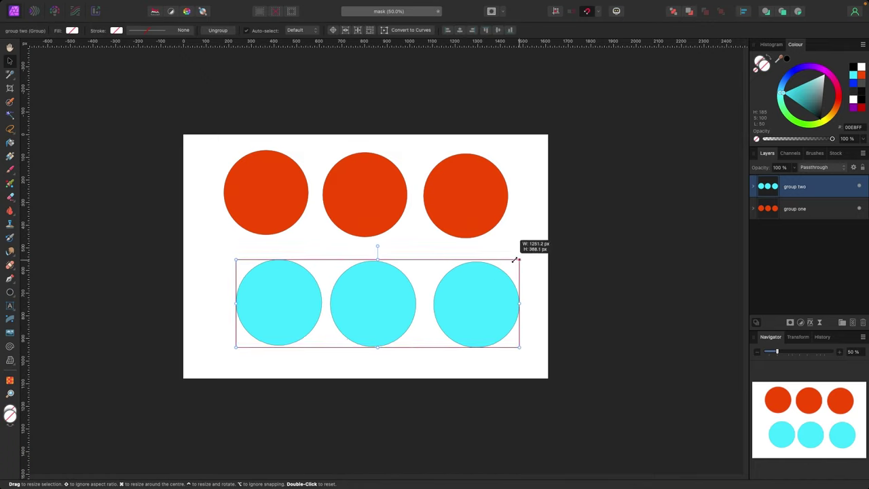
pyautogui.moveTo(476, 299); pyautogui.dragTo(452, 305)
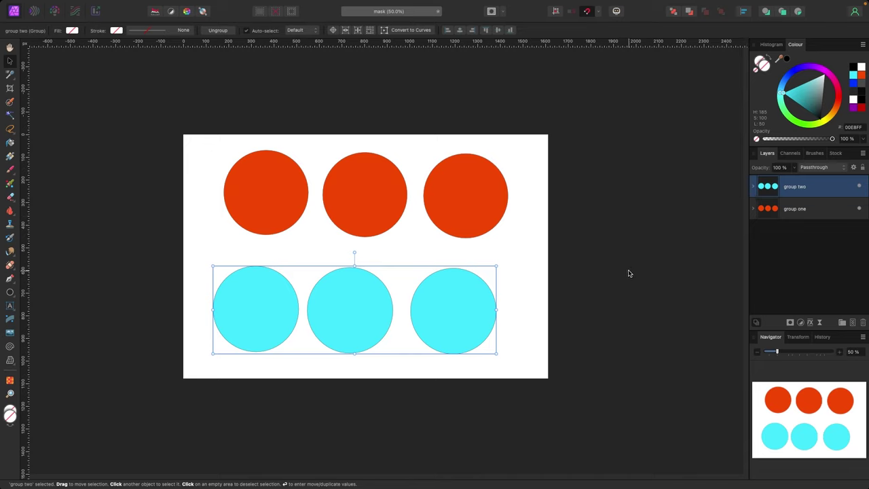
# Recolour the middle circle inside group two to grey A7A7A7, and shift the whole group slightly.
pyautogui.click(752, 187)
pyautogui.click(803, 211)
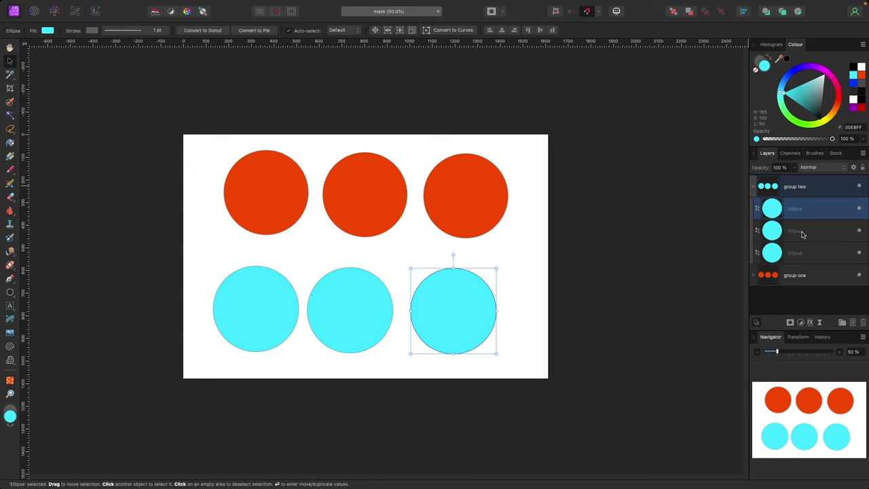
pyautogui.click(802, 232)
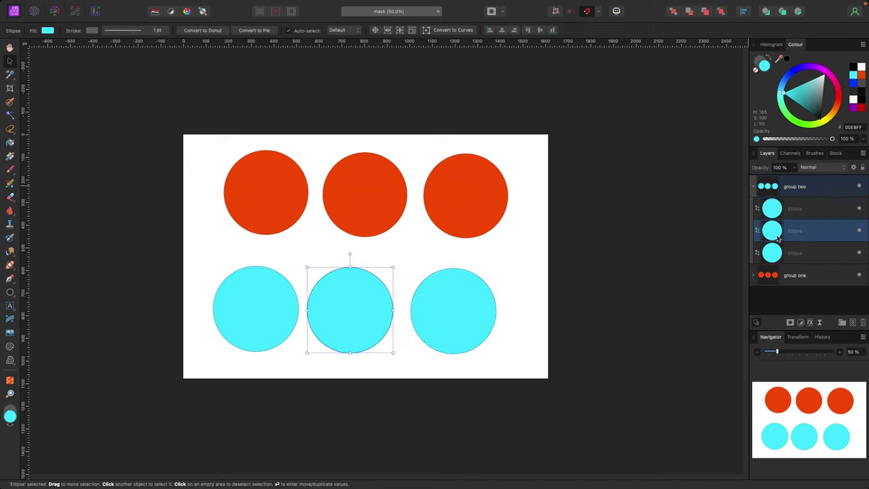
pyautogui.moveTo(820, 113); pyautogui.dragTo(829, 92)
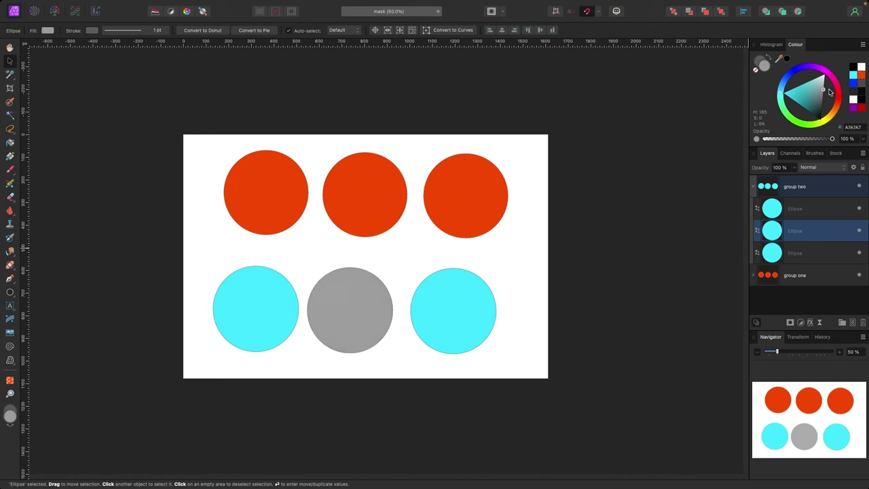
pyautogui.click(794, 186)
pyautogui.moveTo(480, 298)
pyautogui.mouseDown()
pyautogui.moveTo(481, 290)
pyautogui.moveTo(486, 299)
pyautogui.mouseUp()
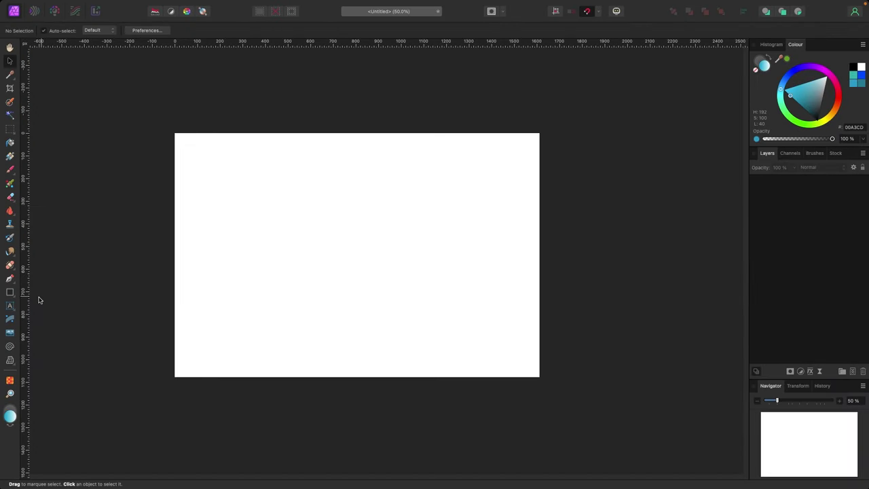
# Create large teal artistic text reading "HEY!" on the blank page.
pyautogui.click(14, 311)
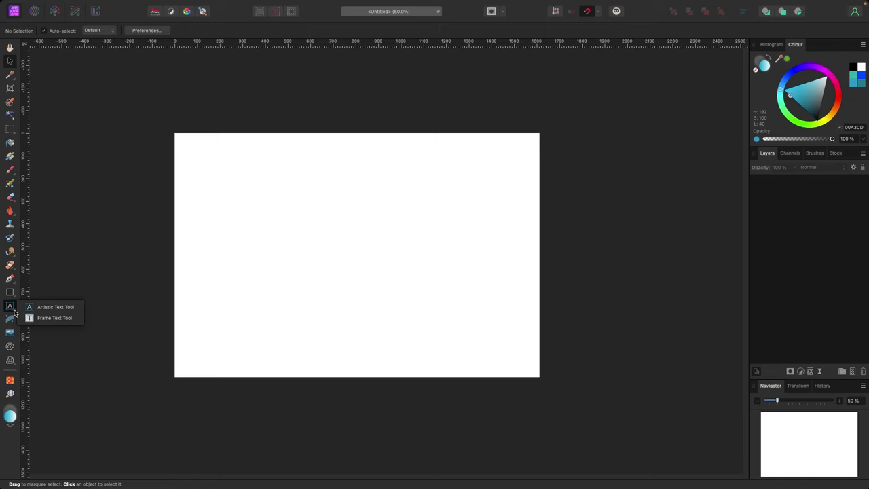
pyautogui.click(55, 311)
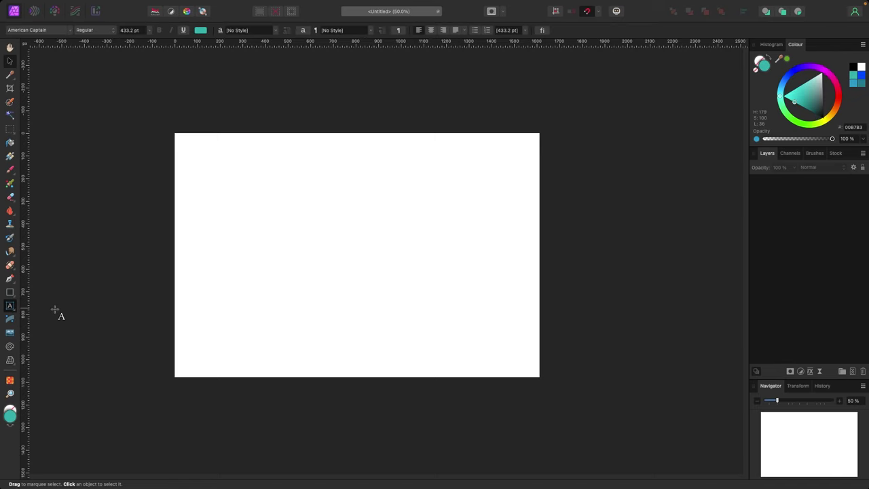
pyautogui.moveTo(204, 191); pyautogui.dragTo(239, 305)
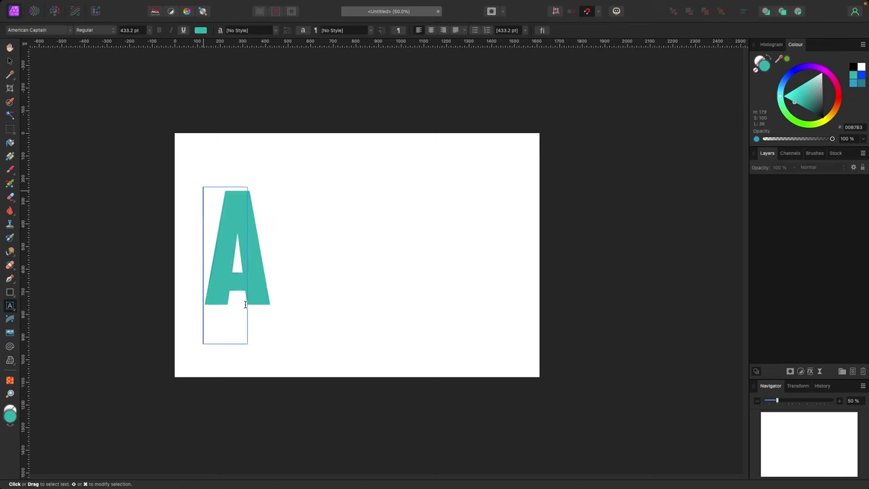
pyautogui.write('HEY')
pyautogui.press('Escape')
pyautogui.write('t')
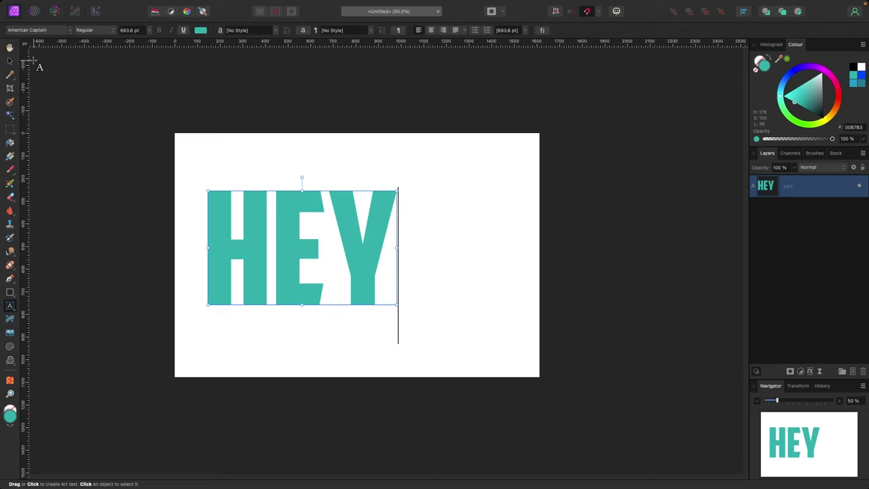
pyautogui.write('!')
pyautogui.click(9, 60)
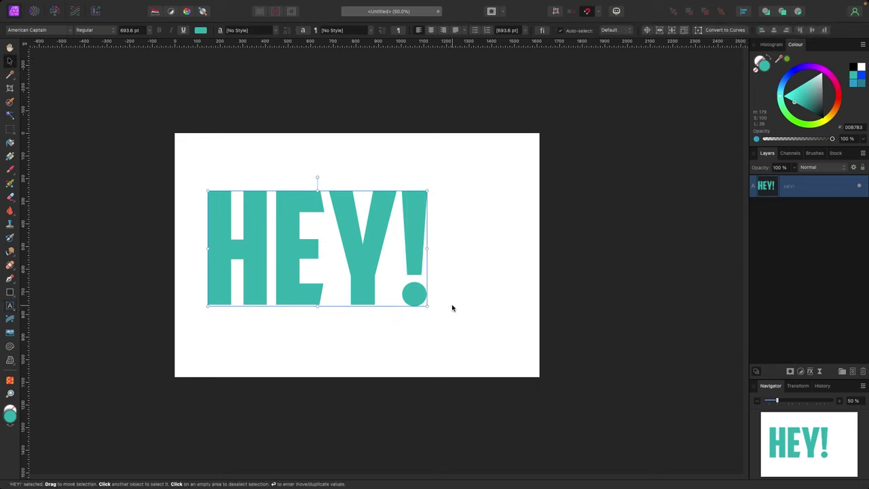
# Enlarge the HEY! text to about 829 pt and centre it on the page.
pyautogui.moveTo(426, 306); pyautogui.dragTo(444, 287)
pyautogui.click(513, 271)
pyautogui.click(452, 254)
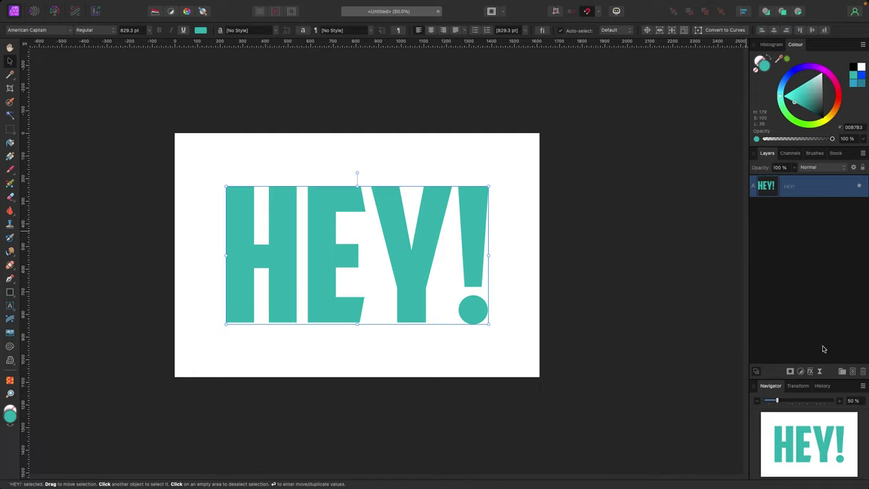
# Apply an Outline layer effect to the HEY! text with a 28.8 px radius and purple 9300FF colour.
pyautogui.click(810, 371)
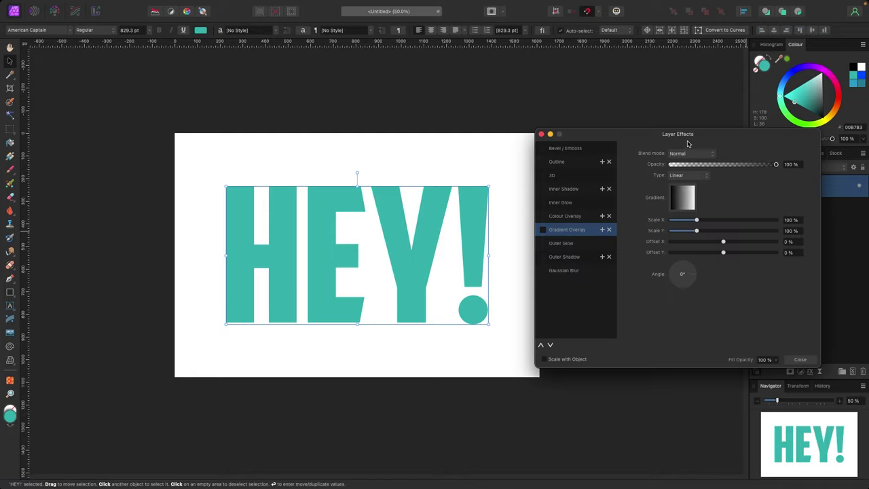
pyautogui.moveTo(688, 143); pyautogui.dragTo(671, 142)
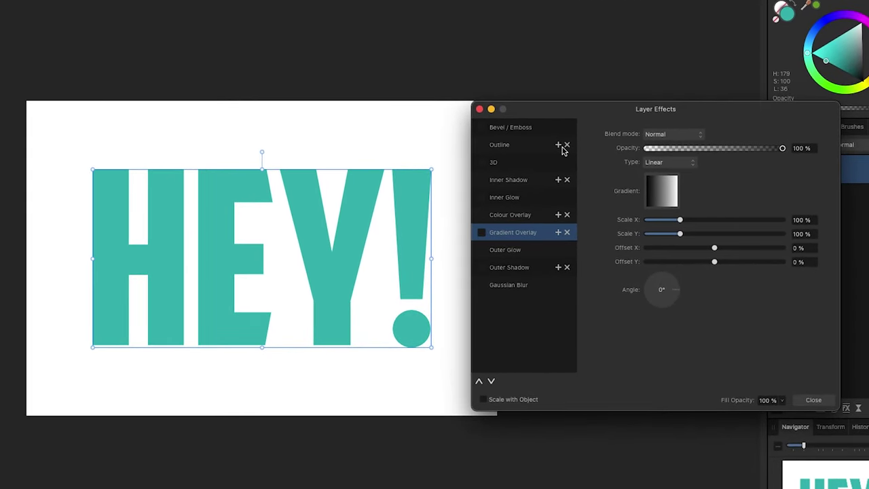
pyautogui.click(512, 148)
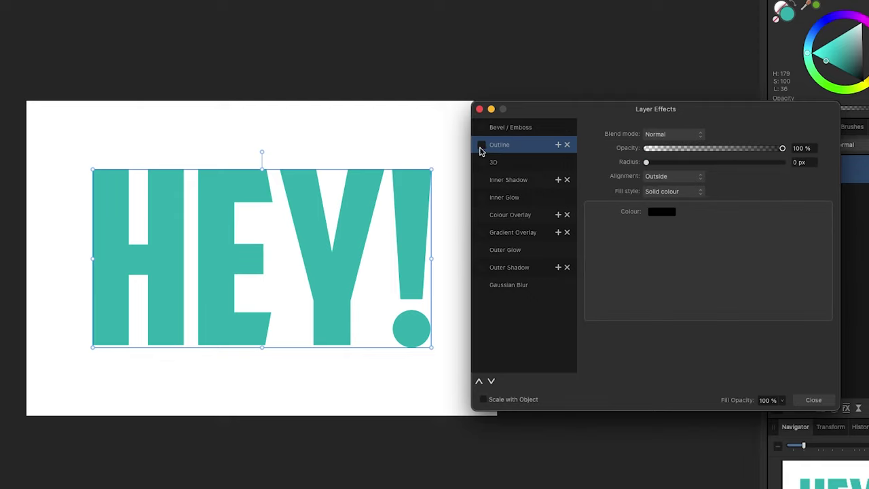
pyautogui.click(481, 146)
pyautogui.moveTo(649, 164); pyautogui.dragTo(733, 166)
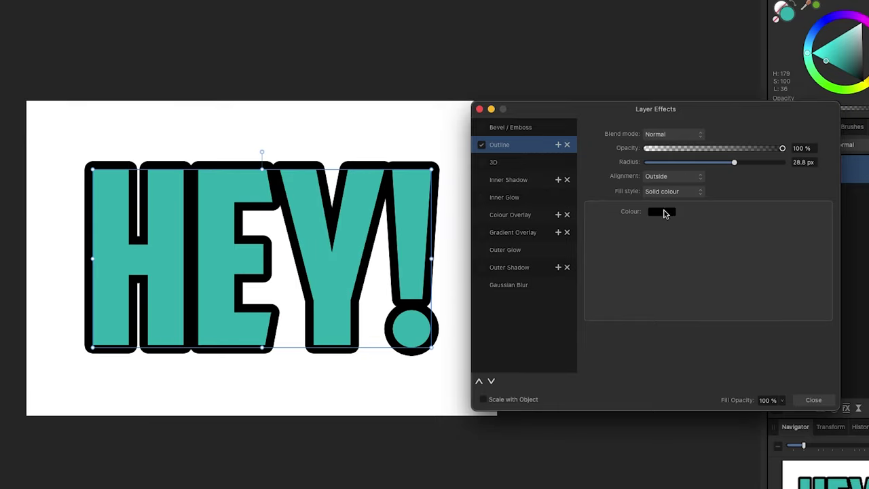
pyautogui.click(664, 214)
pyautogui.moveTo(688, 264); pyautogui.dragTo(710, 261)
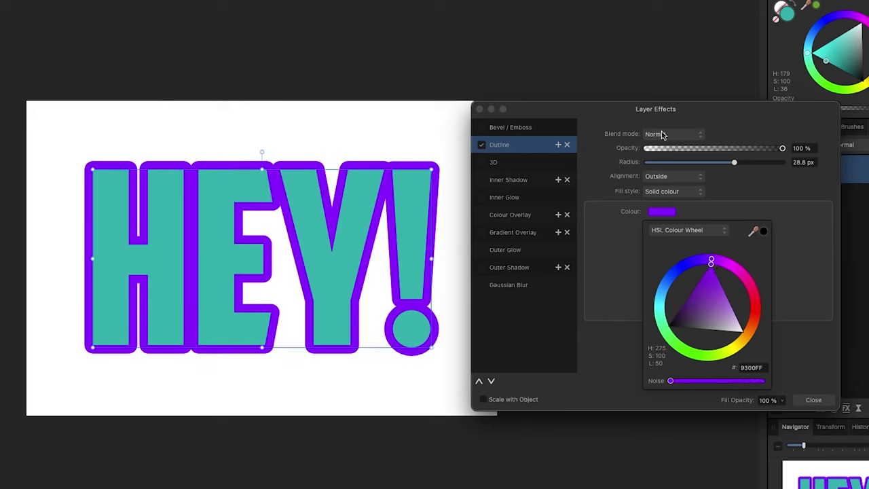
# Add a second outline to the text in yellow with a 44.3 px radius.
pyautogui.click(558, 145)
pyautogui.click(520, 163)
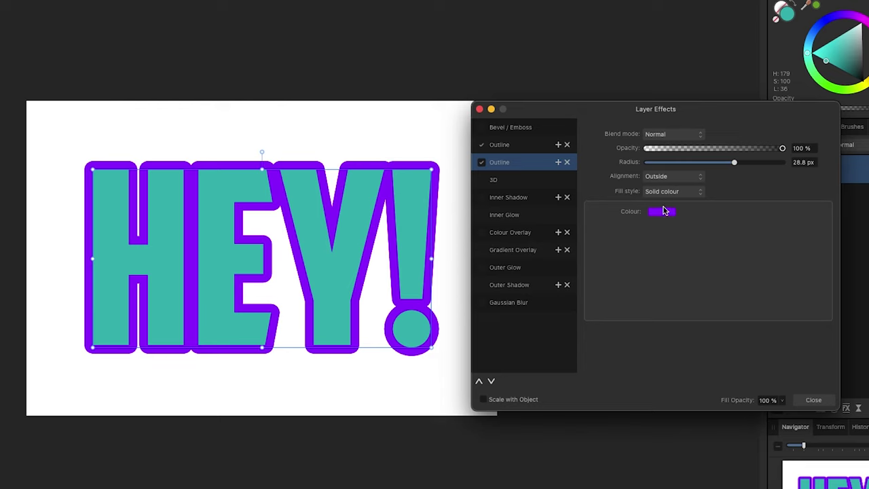
pyautogui.click(665, 213)
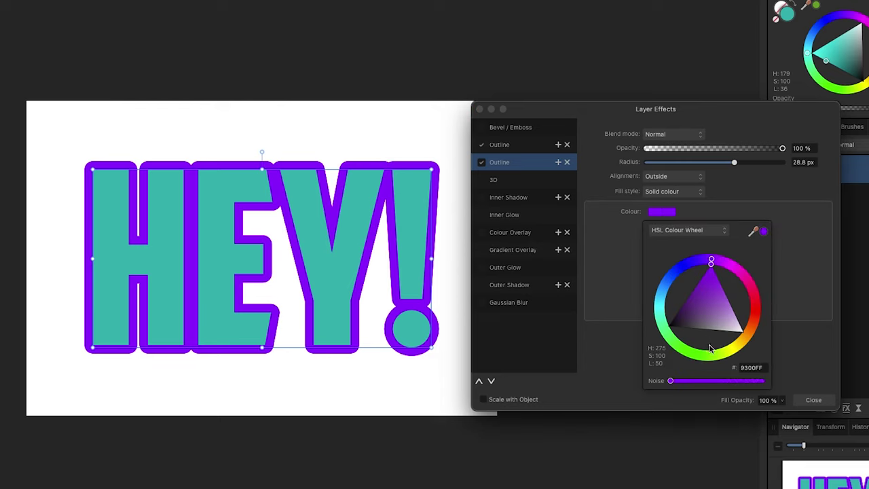
pyautogui.click(731, 348)
pyautogui.moveTo(733, 163); pyautogui.dragTo(758, 168)
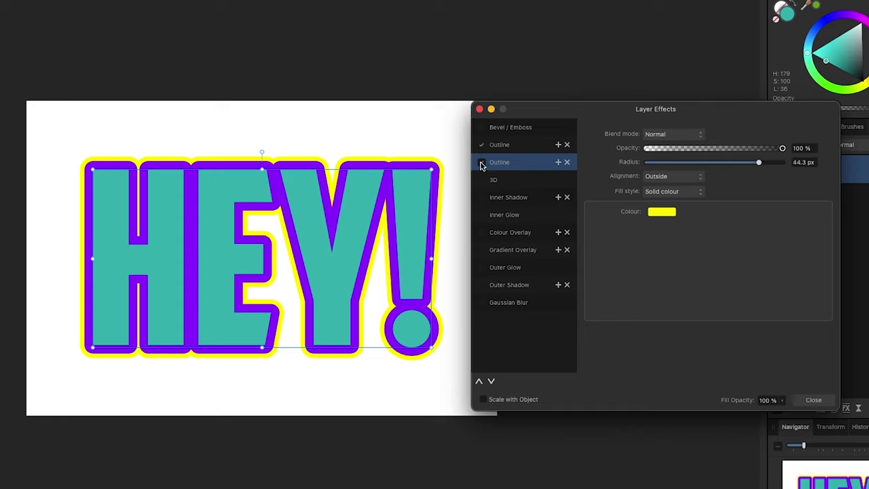
# Delete the yellow outline and turn off the purple outline, ending on the Inner Shadow settings.
pyautogui.click(566, 163)
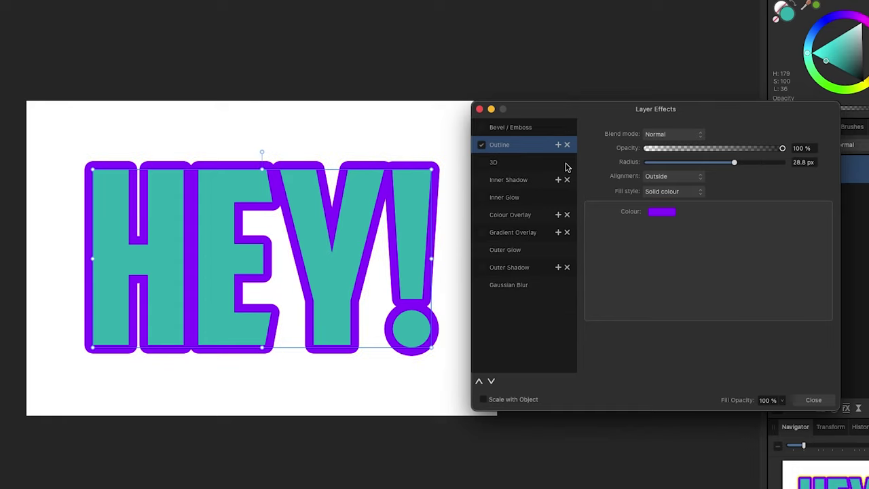
pyautogui.click(481, 147)
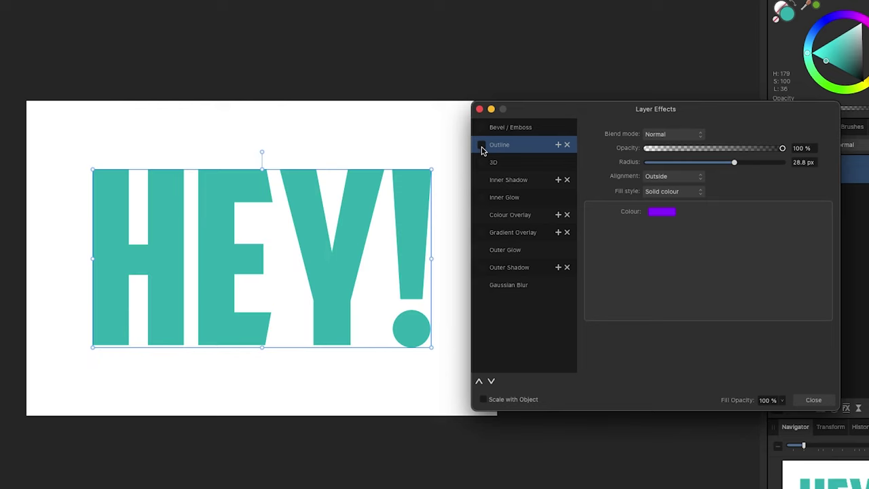
pyautogui.click(509, 182)
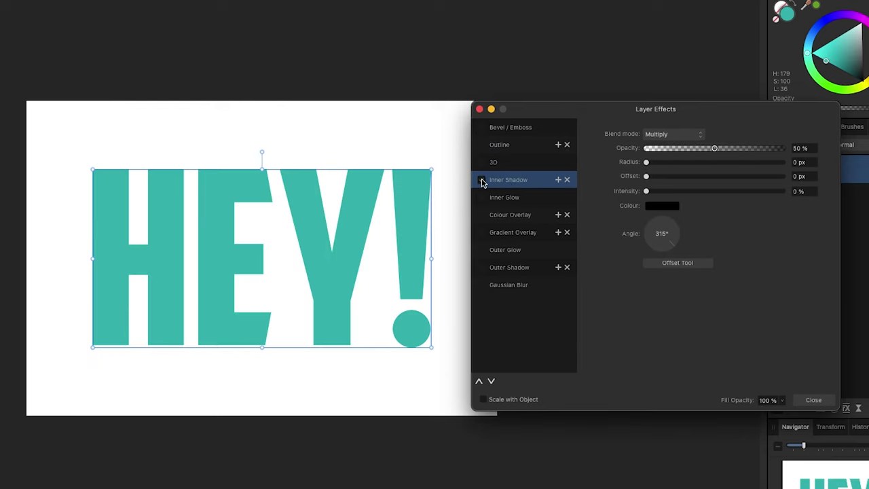
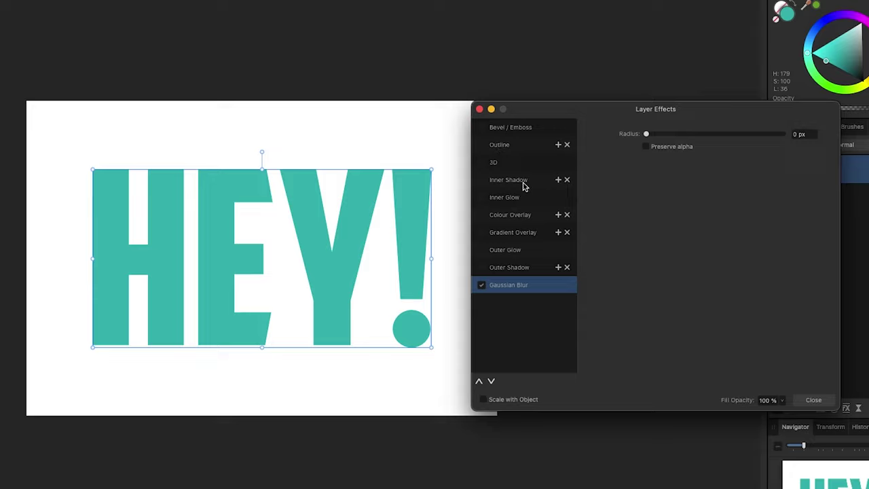
# Apply an Outer Glow to the HEY! text in magenta FC00FF with a 47.7 px radius and 42% intensity.
pyautogui.click(522, 252)
pyautogui.click(482, 250)
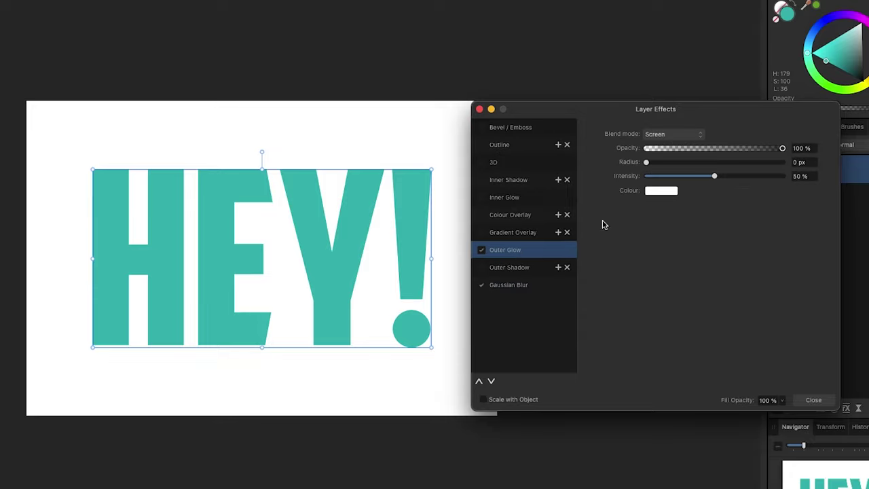
pyautogui.click(665, 195)
pyautogui.click(732, 245)
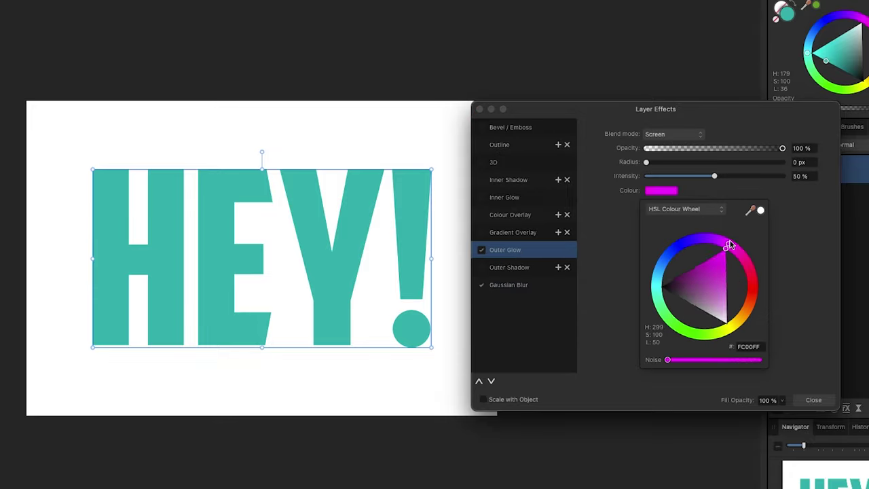
pyautogui.click(658, 163)
pyautogui.moveTo(683, 168); pyautogui.dragTo(703, 182)
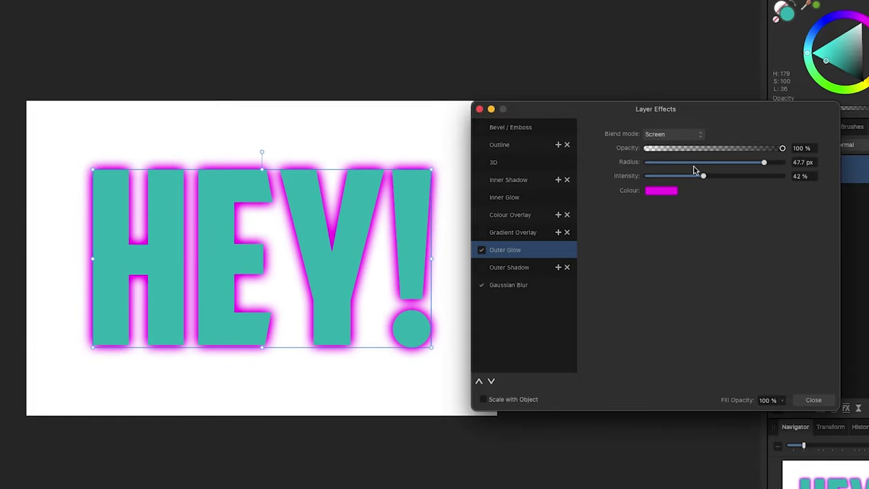
pyautogui.click(687, 136)
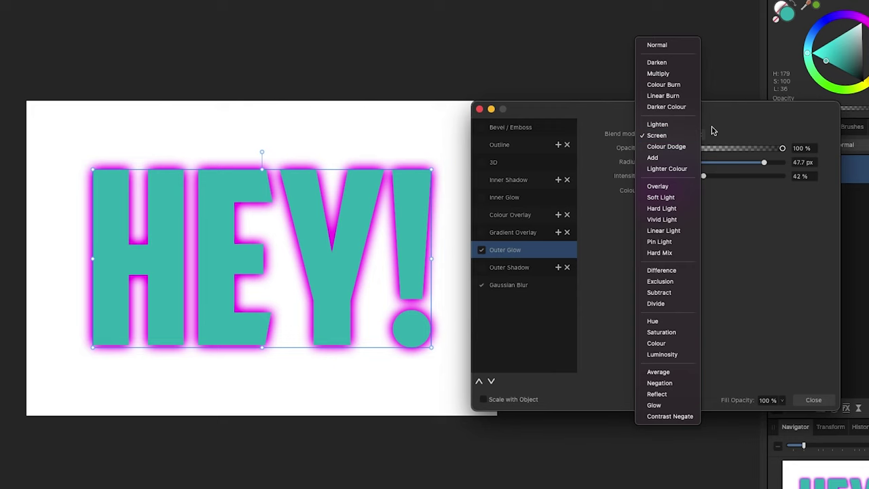
pyautogui.click(711, 133)
pyautogui.click(808, 397)
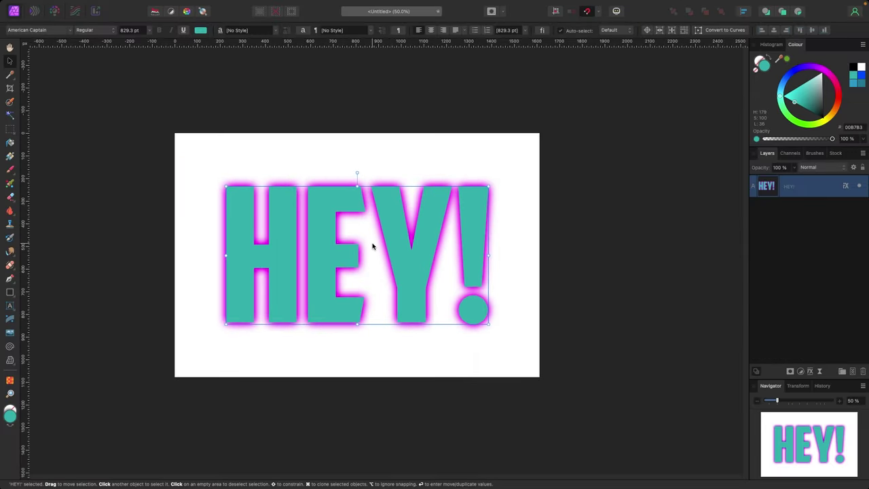
# Delete the HEY! text and place a circle about 820 px in diameter near the middle of the page.
pyautogui.press('Delete')
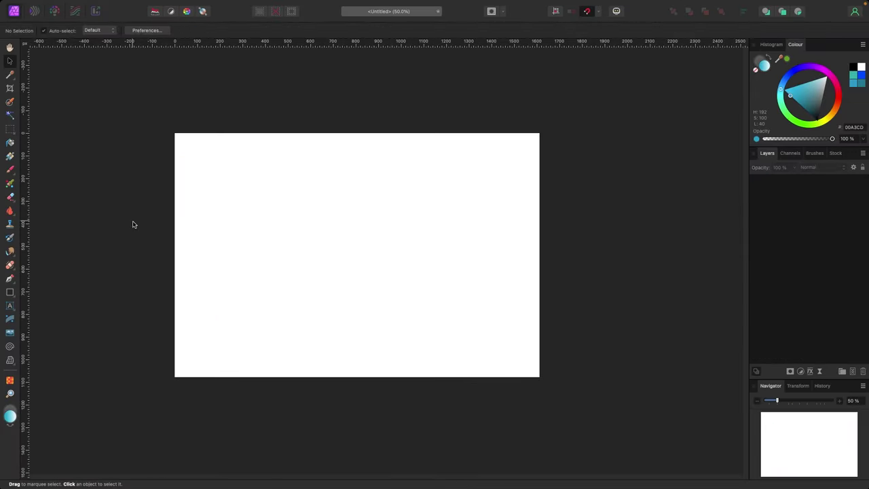
pyautogui.click(10, 293)
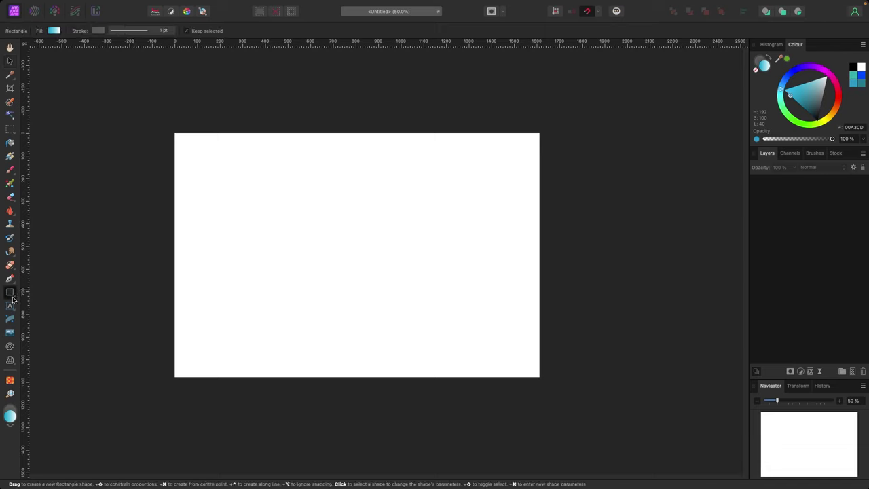
pyautogui.click(12, 299)
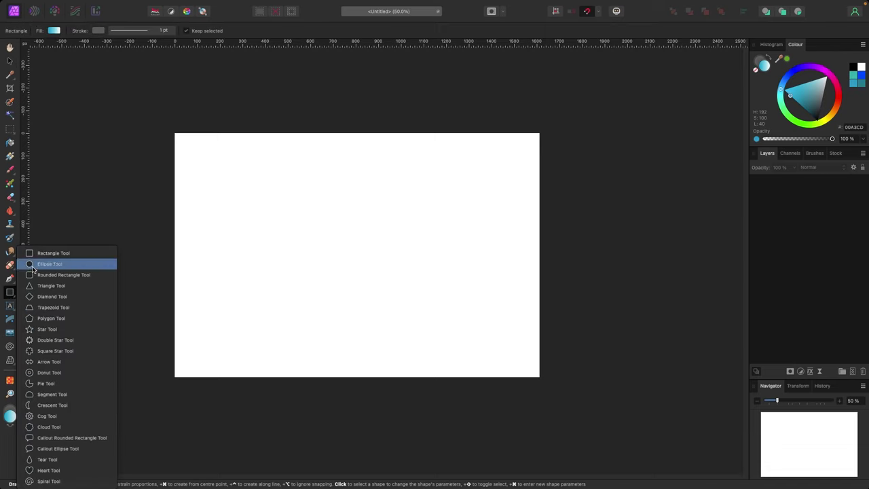
pyautogui.click(31, 264)
pyautogui.moveTo(272, 173); pyautogui.dragTo(496, 319)
pyautogui.click(10, 61)
pyautogui.moveTo(384, 256); pyautogui.dragTo(386, 244)
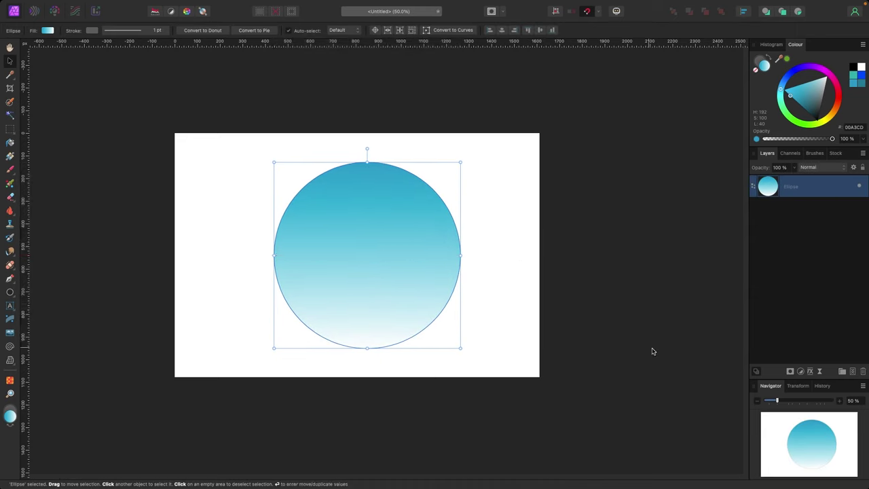
# Apply an Outer Shadow to the circle with a 34.8 px radius, 20.4 px offset and 32% intensity.
pyautogui.click(810, 372)
pyautogui.moveTo(622, 145); pyautogui.dragTo(610, 142)
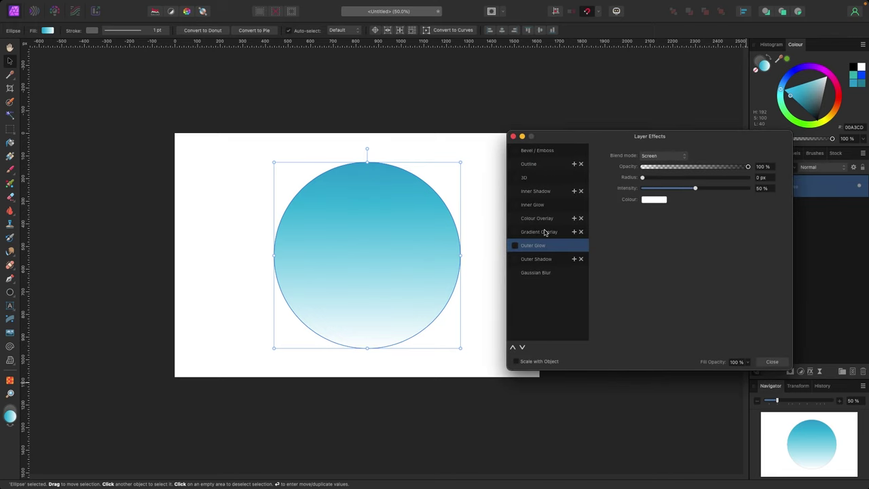
pyautogui.click(539, 261)
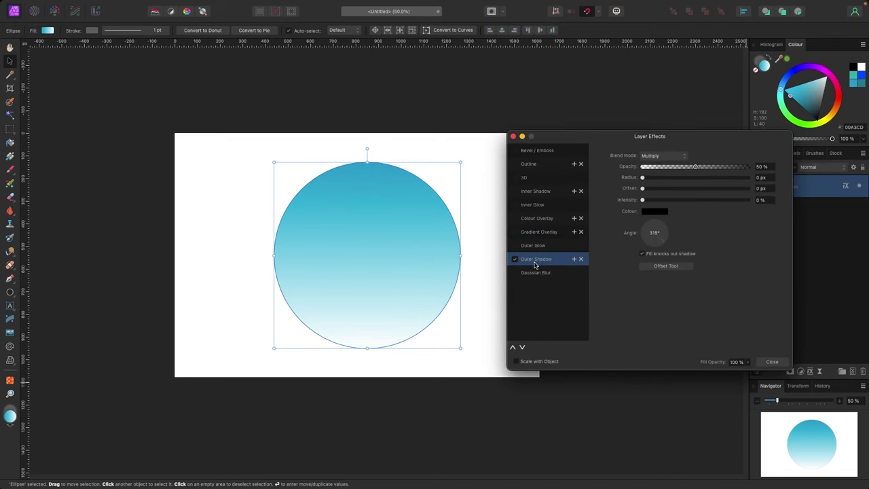
pyautogui.moveTo(643, 177); pyautogui.dragTo(700, 193)
pyautogui.moveTo(655, 236)
pyautogui.mouseDown()
pyautogui.moveTo(645, 225)
pyautogui.moveTo(656, 248)
pyautogui.mouseUp()
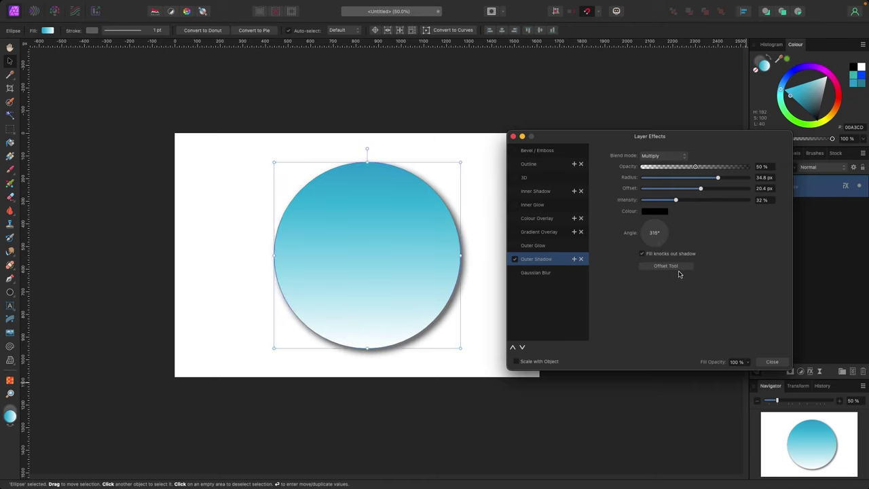
# Reposition the circle's shadow directly on the canvas with the Offset Tool, to a 52.4 px offset at 355°.
pyautogui.click(662, 268)
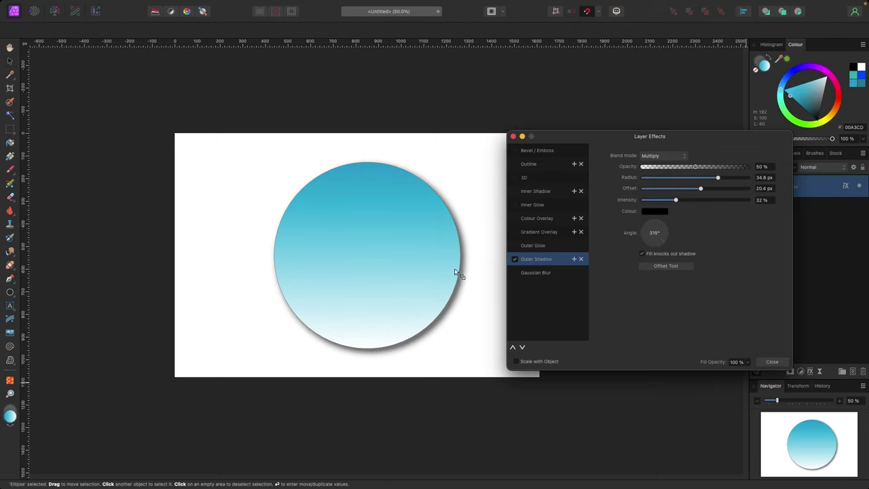
pyautogui.moveTo(457, 272)
pyautogui.mouseDown()
pyautogui.moveTo(473, 266)
pyautogui.moveTo(457, 224)
pyautogui.moveTo(388, 268)
pyautogui.moveTo(469, 271)
pyautogui.moveTo(461, 260)
pyautogui.moveTo(425, 264)
pyautogui.moveTo(471, 281)
pyautogui.moveTo(464, 268)
pyautogui.mouseUp()
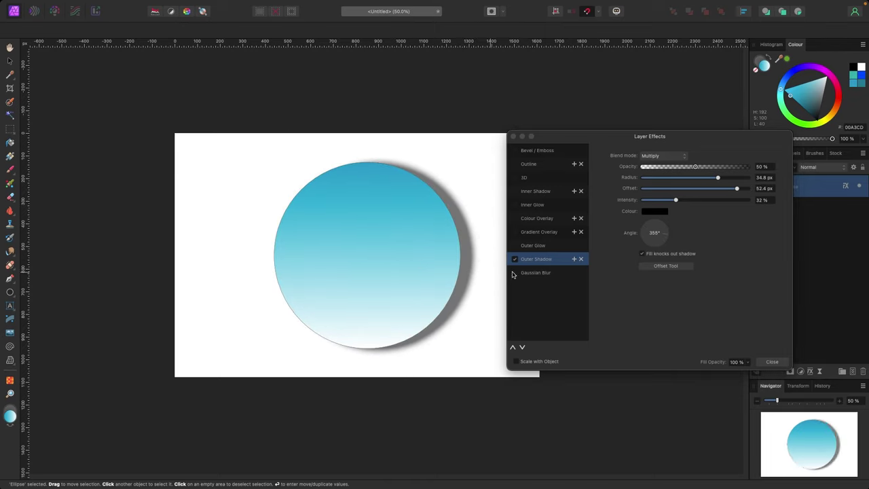
pyautogui.click(658, 267)
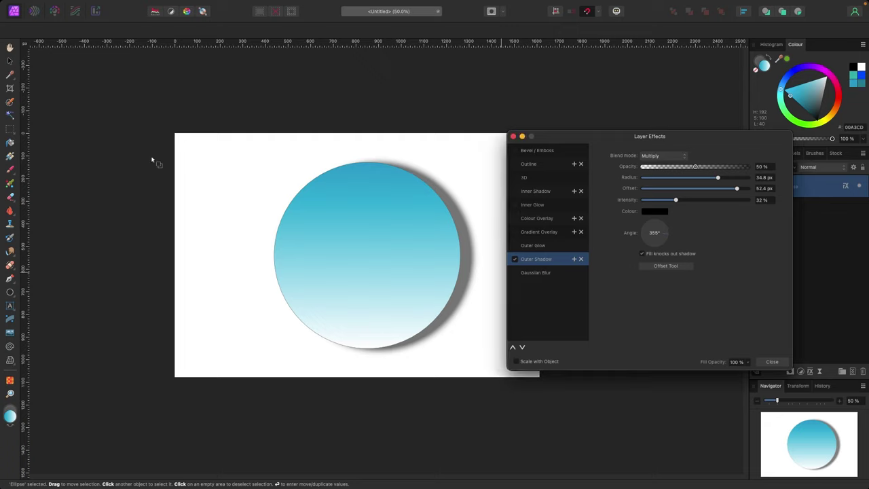
# Try the 3D effect on the circle with 14.5 px soften and 55% specular, then turn it off.
pyautogui.click(534, 175)
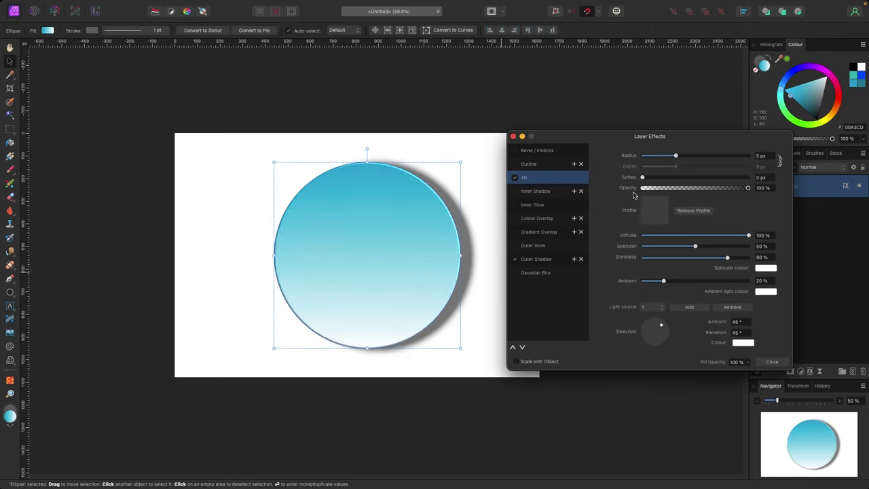
pyautogui.moveTo(642, 177); pyautogui.dragTo(733, 177)
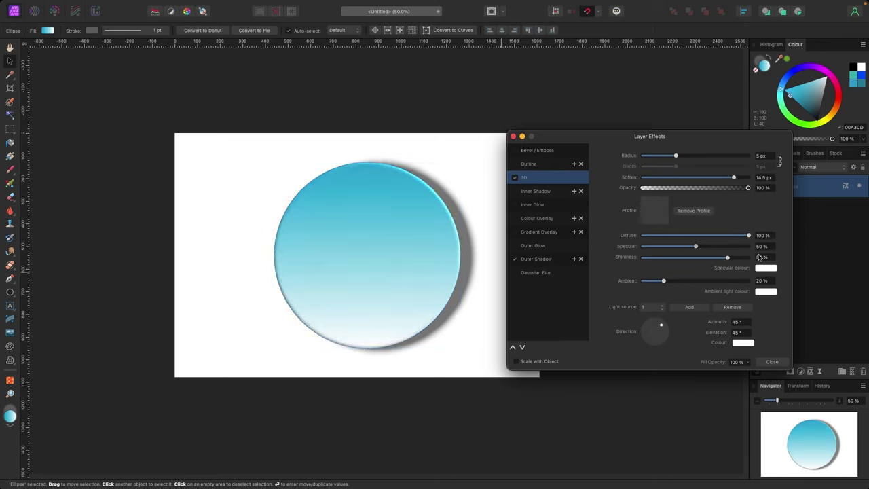
pyautogui.click(516, 177)
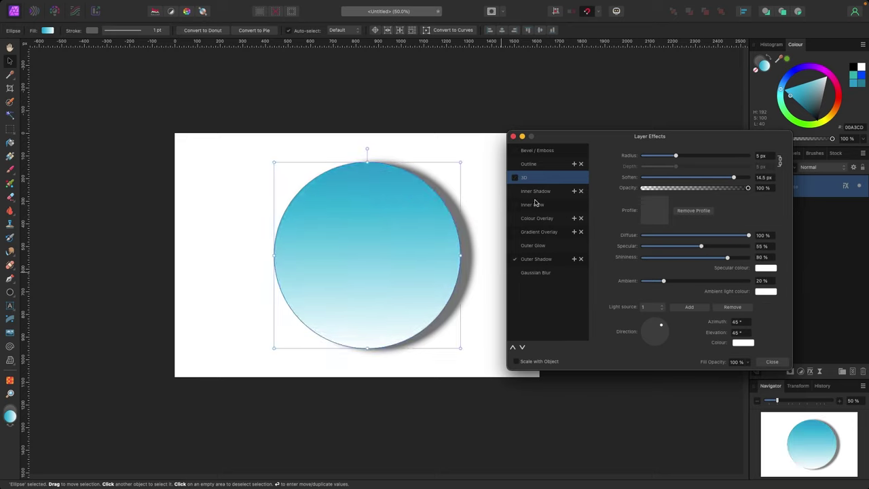
# Try an Inner Shadow on the circle with 11.5 px radius, 8.3 px offset and 56% intensity, turn it off and close the effects.
pyautogui.click(534, 192)
pyautogui.moveTo(642, 177)
pyautogui.mouseDown()
pyautogui.moveTo(689, 177)
pyautogui.moveTo(683, 188)
pyautogui.moveTo(700, 199)
pyautogui.mouseUp()
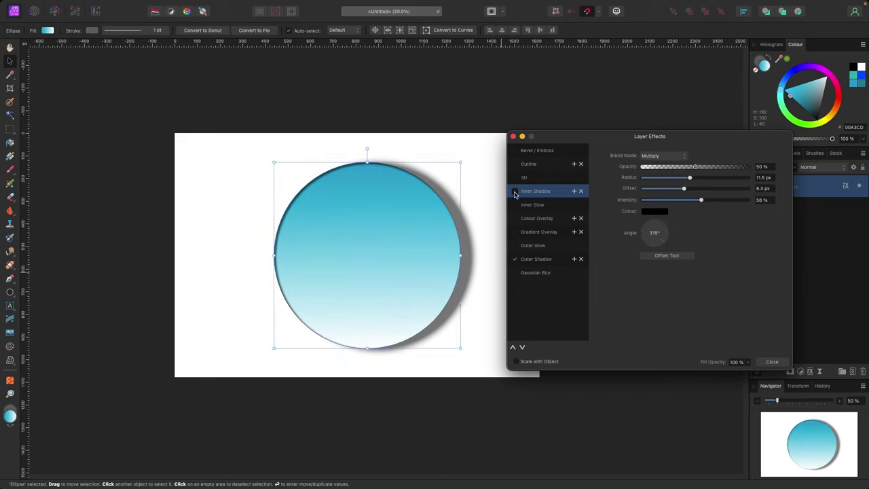
pyautogui.click(514, 192)
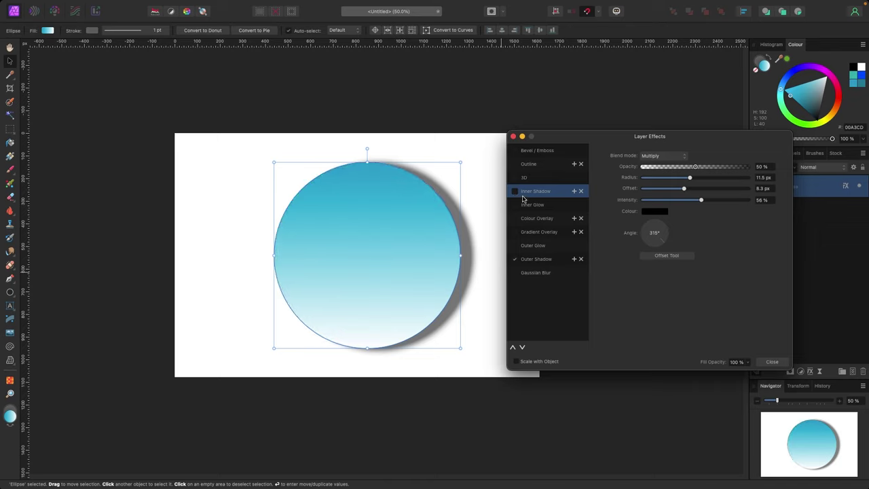
pyautogui.click(771, 361)
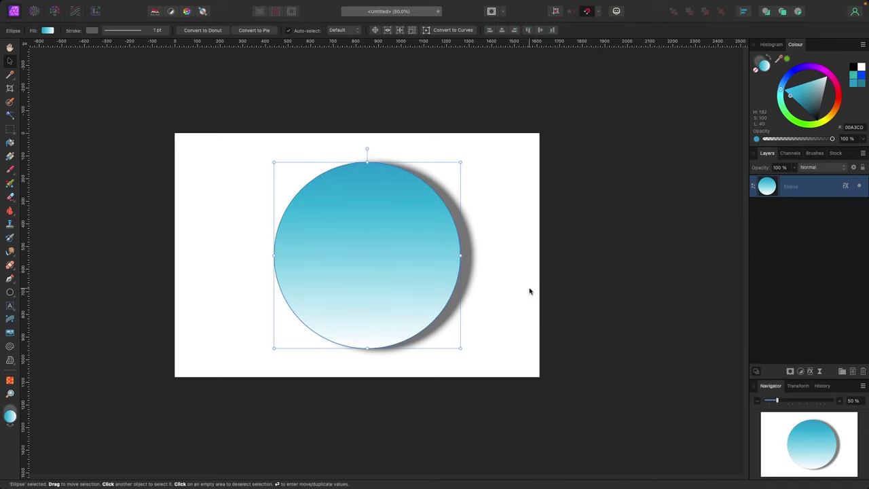
# Move the large blue circle to the left side of the page and deselect it.
pyautogui.click(530, 291)
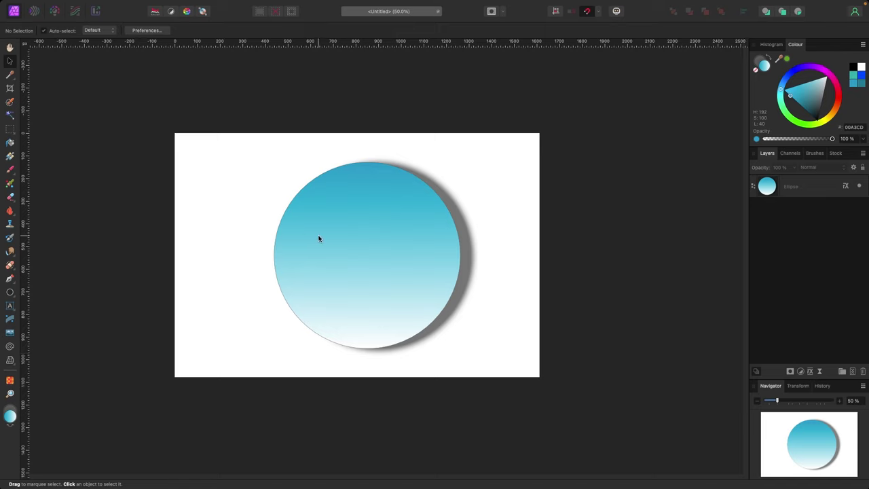
pyautogui.moveTo(318, 237); pyautogui.dragTo(230, 233)
pyautogui.click(47, 289)
# Draw a second circle about 445 px in diameter to the right of the large one and fill it with red CD1000.
pyautogui.click(9, 292)
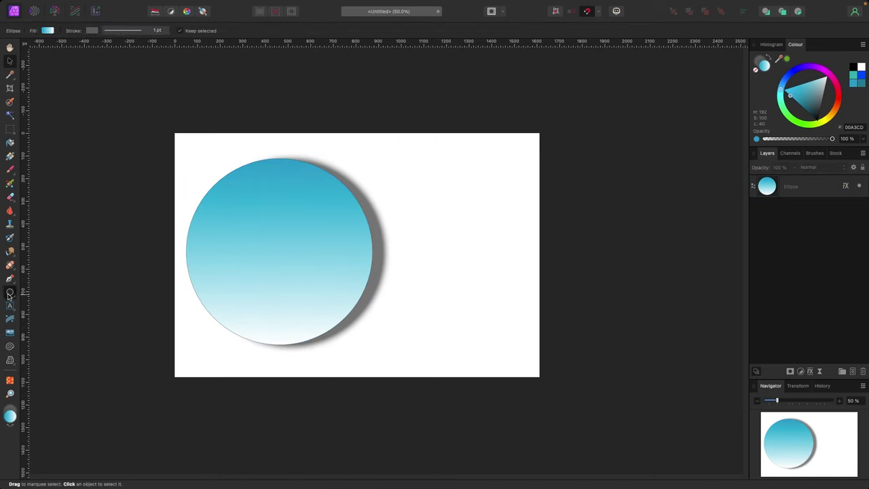
pyautogui.moveTo(394, 239); pyautogui.dragTo(495, 339)
pyautogui.press('v')
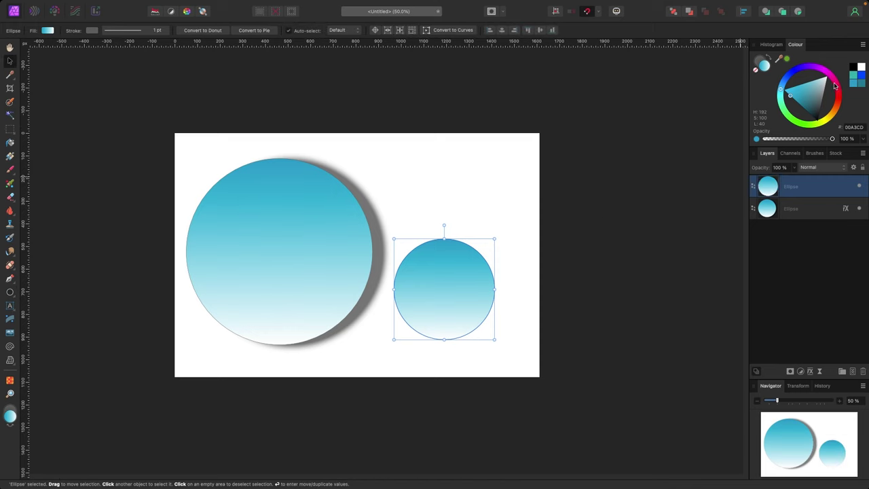
pyautogui.moveTo(835, 86); pyautogui.dragTo(838, 97)
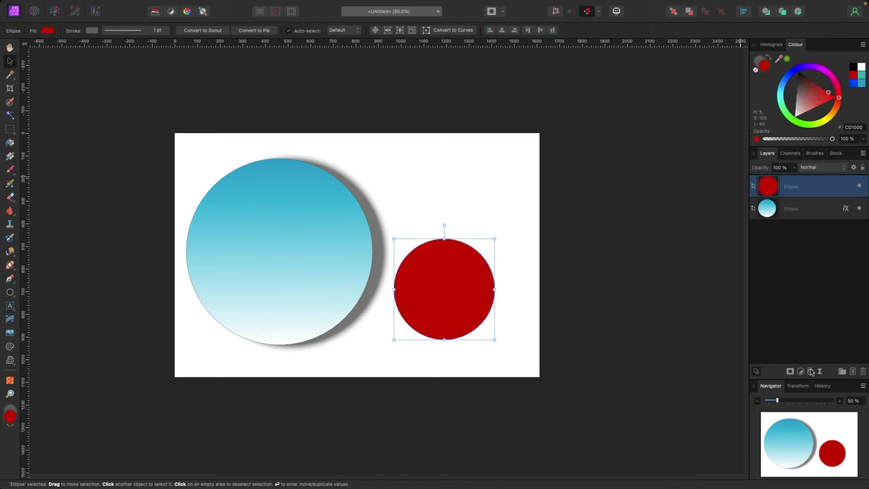
pyautogui.moveTo(448, 283); pyautogui.dragTo(458, 267)
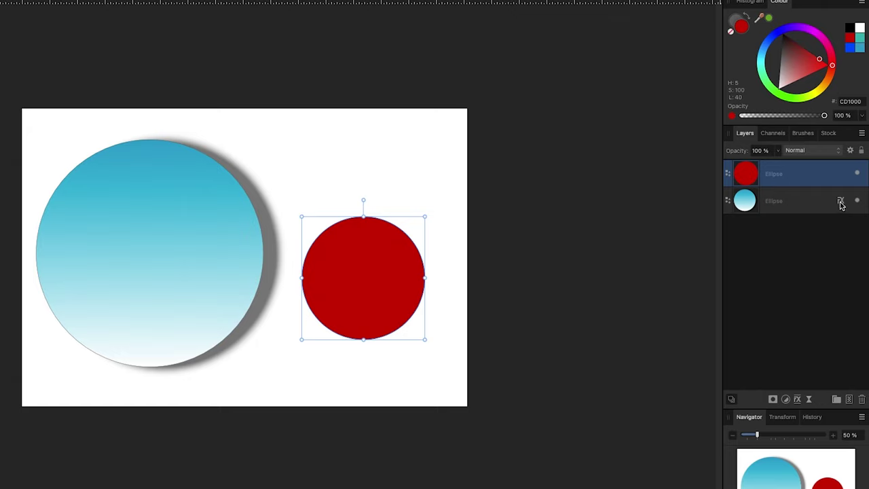
# Copy the blue circle's layer effects onto the red circle's layer and reposition the red circle beside the blue one.
pyautogui.moveTo(840, 204); pyautogui.dragTo(842, 175)
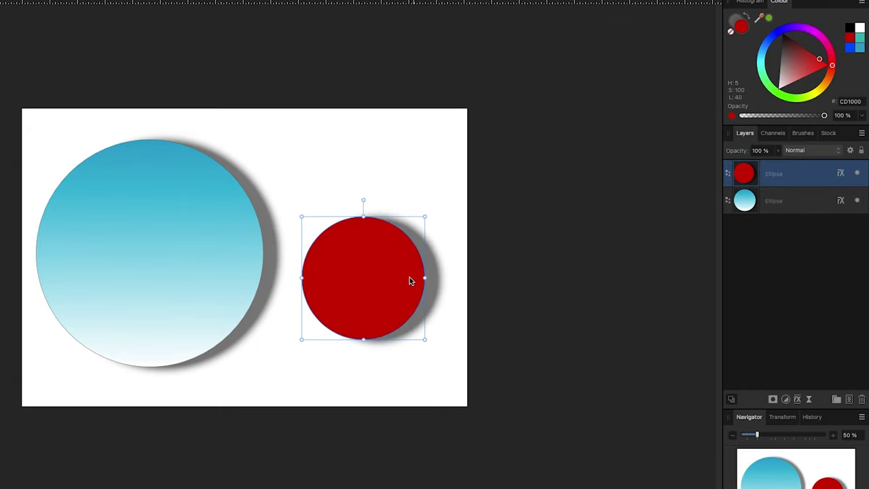
pyautogui.moveTo(410, 280); pyautogui.dragTo(367, 248)
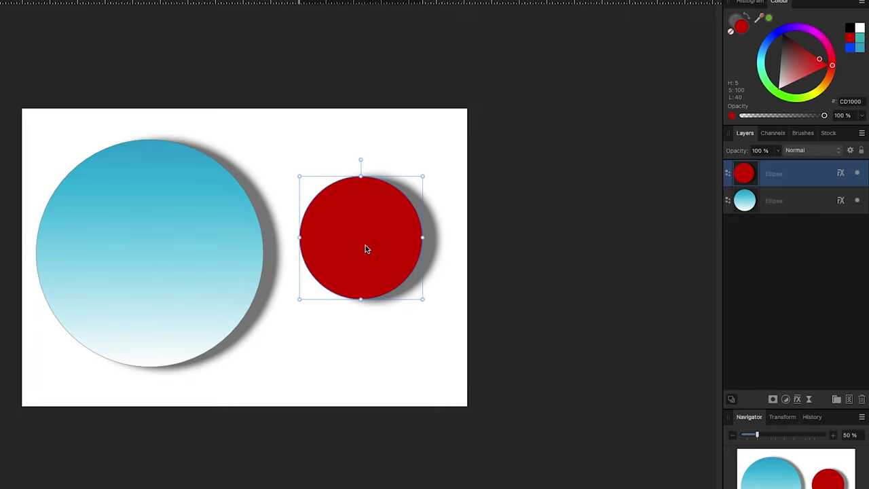
pyautogui.click(395, 351)
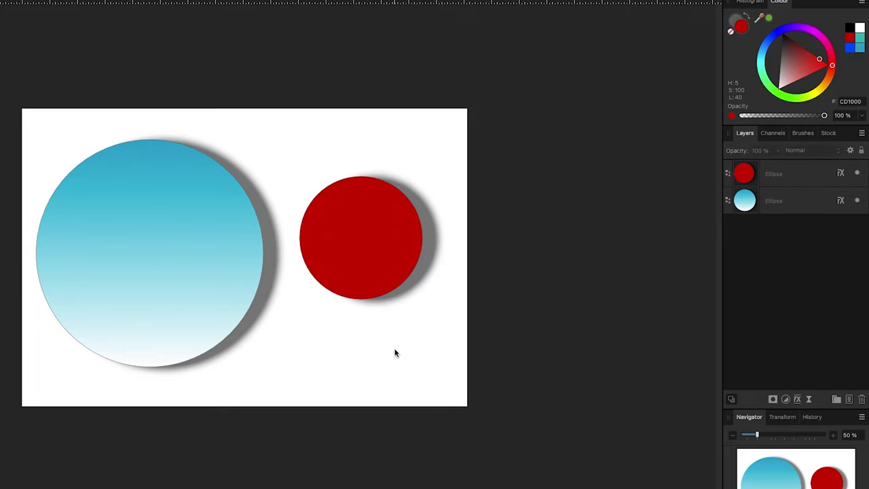
pyautogui.moveTo(374, 246); pyautogui.dragTo(367, 217)
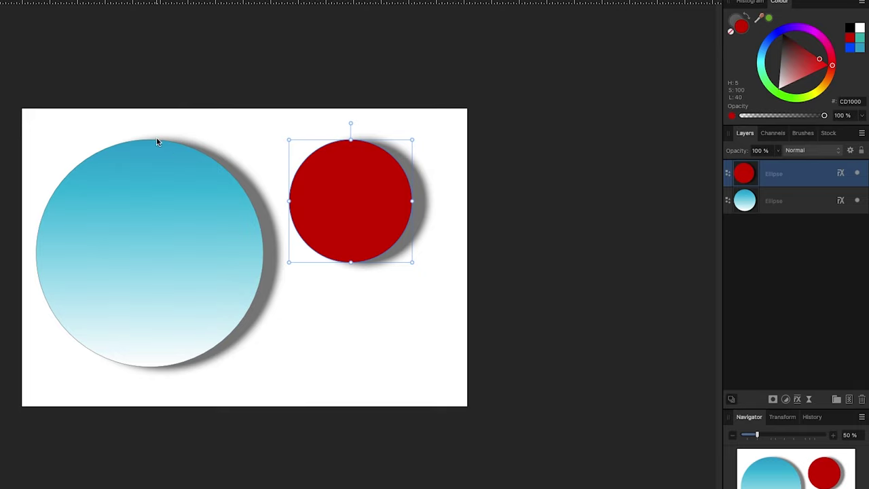
pyautogui.moveTo(343, 182); pyautogui.dragTo(342, 244)
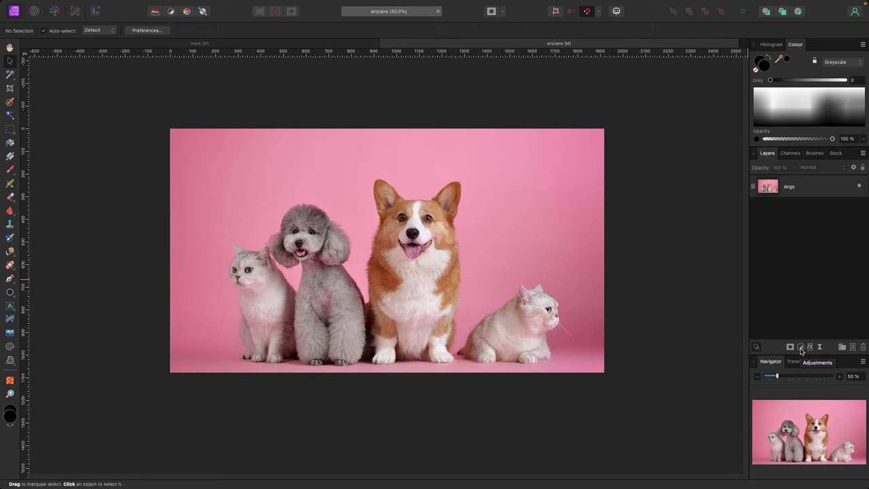
# Add a Black & White adjustment layer above the dogs photo in the airplane document and move its settings dialog upward.
pyautogui.click(800, 349)
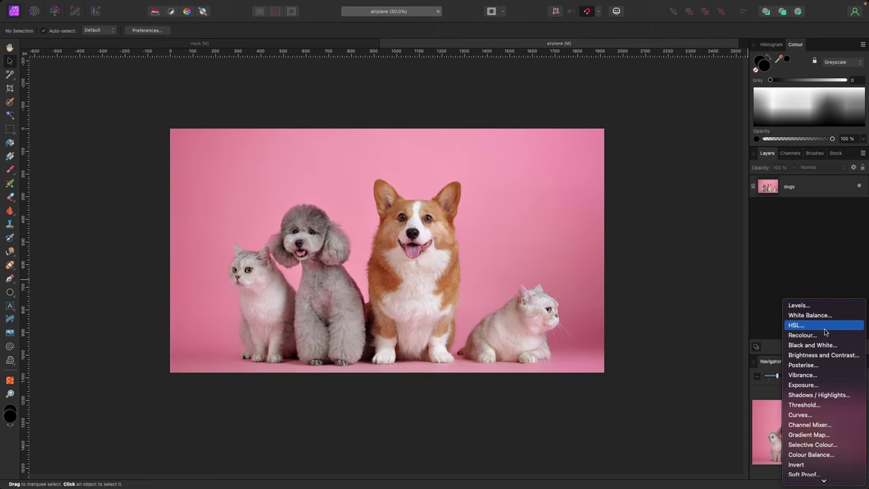
pyautogui.scroll(-3, 822, 359)
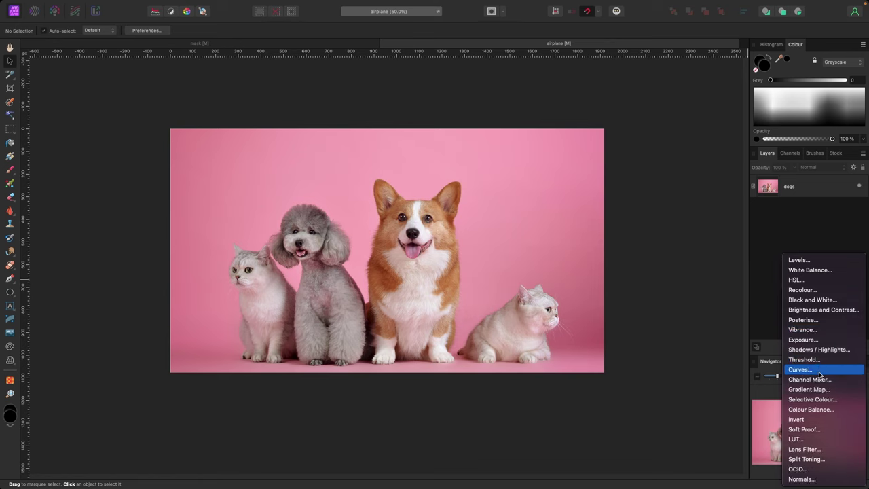
pyautogui.click(828, 303)
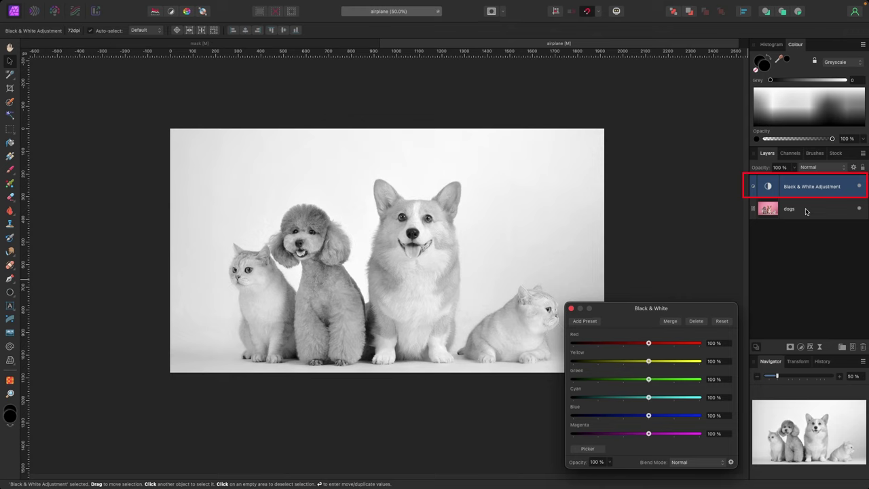
pyautogui.moveTo(667, 310); pyautogui.dragTo(658, 188)
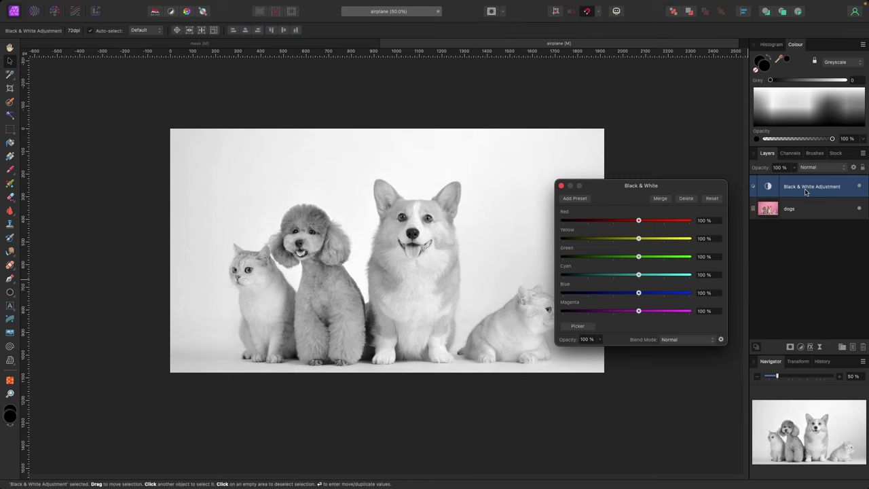
# Set Black & White to red -12%, yellow -13%, green 16%, cyan 29%, blue -38%, magenta 185% and toggle the adjustment off and on.
pyautogui.moveTo(679, 188); pyautogui.dragTo(637, 112)
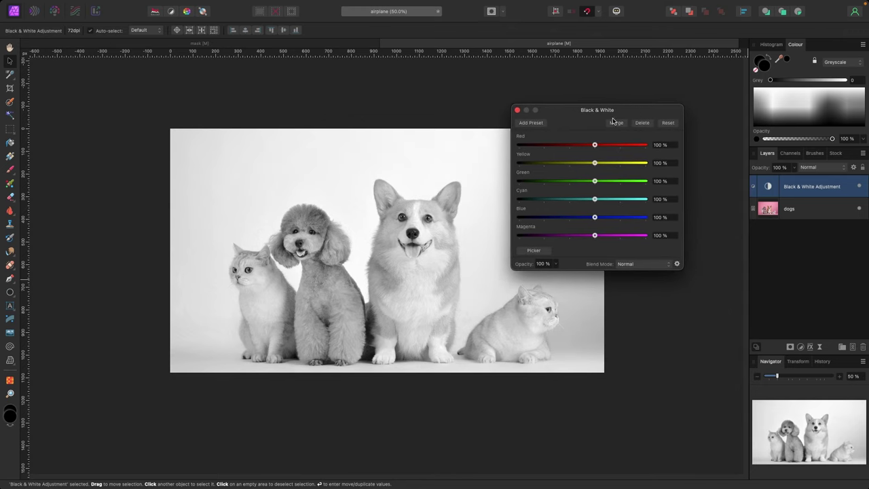
pyautogui.moveTo(576, 147); pyautogui.dragTo(606, 235)
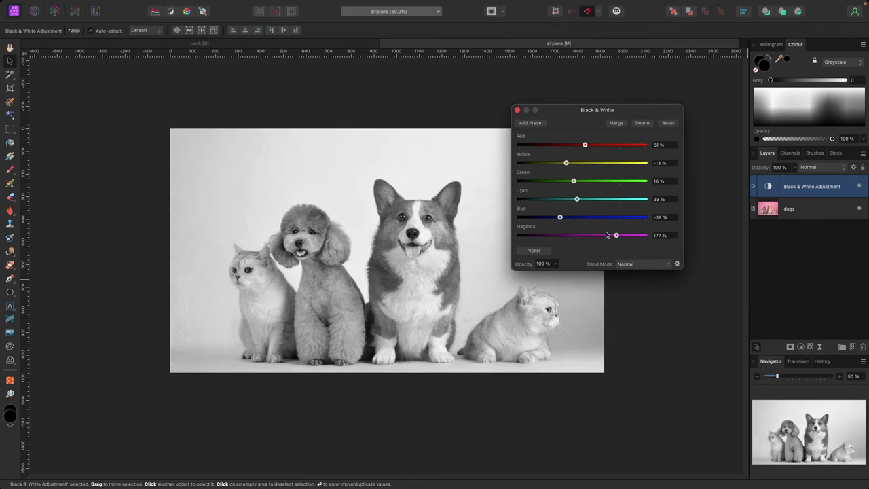
pyautogui.moveTo(585, 146); pyautogui.dragTo(565, 147)
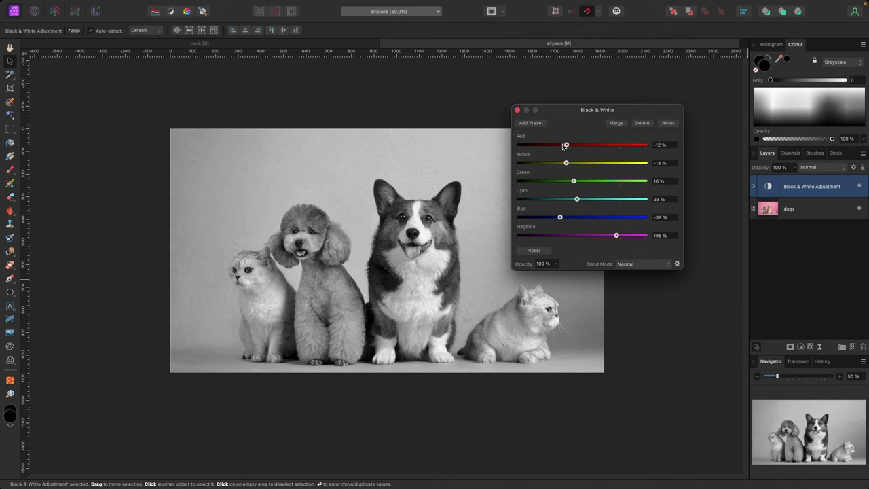
pyautogui.click(517, 111)
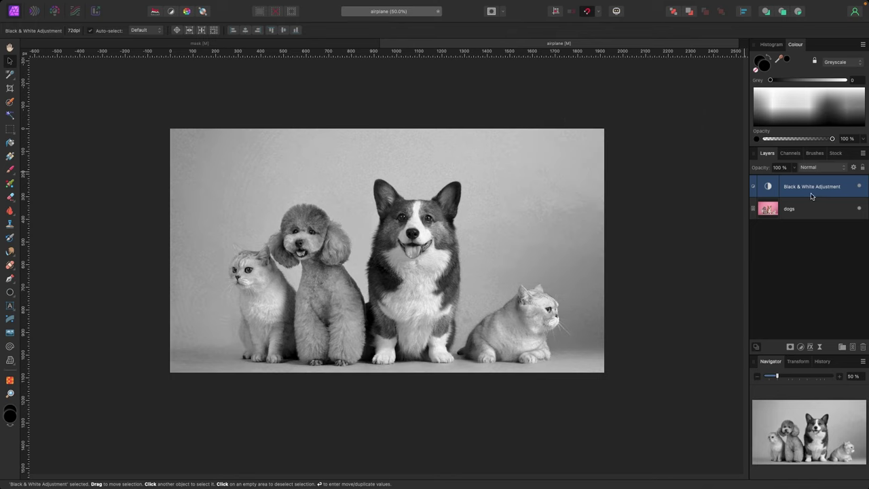
pyautogui.click(859, 187)
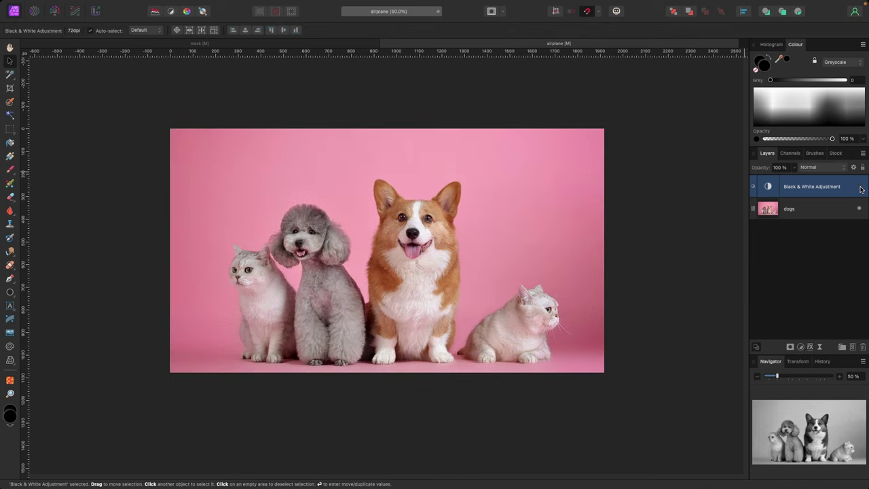
pyautogui.click(859, 187)
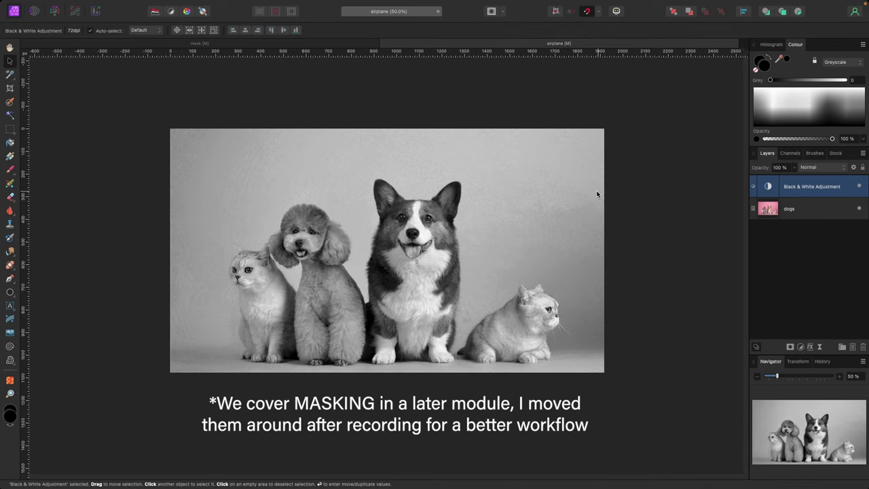
# Paint with a black brush about 242 px wide to mask the Black & White adjustment from the upper background and the corgi.
pyautogui.press('b')
pyautogui.press(']')
pyautogui.press(']')
pyautogui.press(']')
pyautogui.press(']')
pyautogui.press(']')
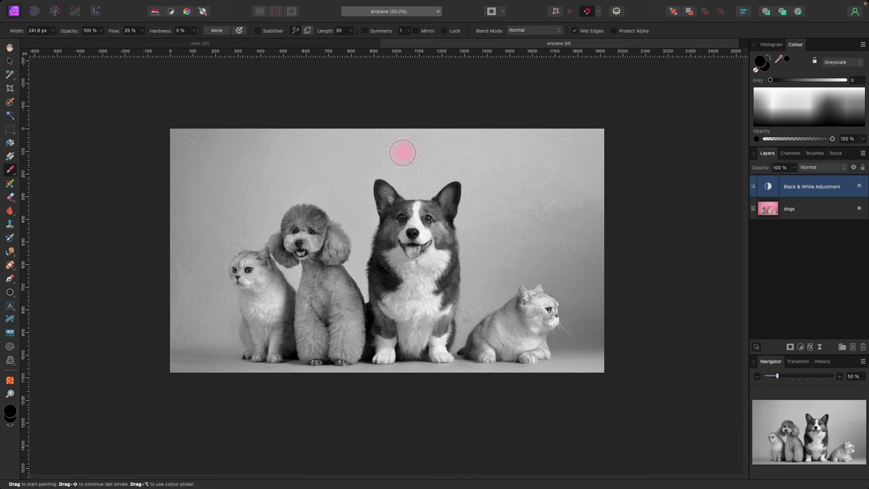
pyautogui.moveTo(403, 151)
pyautogui.mouseDown()
pyautogui.moveTo(407, 126)
pyautogui.moveTo(410, 156)
pyautogui.mouseUp()
pyautogui.moveTo(238, 152)
pyautogui.mouseDown()
pyautogui.moveTo(229, 174)
pyautogui.moveTo(156, 159)
pyautogui.moveTo(149, 190)
pyautogui.moveTo(205, 137)
pyautogui.moveTo(325, 163)
pyautogui.moveTo(439, 128)
pyautogui.moveTo(551, 146)
pyautogui.moveTo(603, 184)
pyautogui.moveTo(597, 289)
pyautogui.mouseUp()
pyautogui.moveTo(415, 195)
pyautogui.mouseDown()
pyautogui.moveTo(442, 226)
pyautogui.moveTo(404, 241)
pyautogui.moveTo(438, 302)
pyautogui.moveTo(410, 330)
pyautogui.moveTo(406, 268)
pyautogui.moveTo(384, 288)
pyautogui.moveTo(391, 352)
pyautogui.moveTo(443, 299)
pyautogui.moveTo(430, 320)
pyautogui.moveTo(415, 289)
pyautogui.moveTo(438, 217)
pyautogui.moveTo(405, 183)
pyautogui.moveTo(387, 234)
pyautogui.moveTo(393, 202)
pyautogui.moveTo(426, 221)
pyautogui.mouseUp()
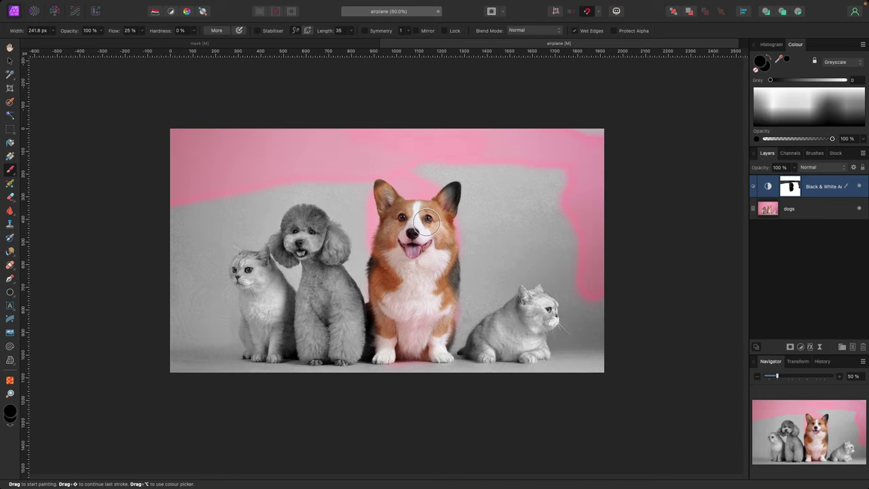
# Undo the mask brush strokes and delete the Black & White adjustment layer.
pyautogui.press('super+z')
pyautogui.press('super+z')
pyautogui.press('super+z')
pyautogui.press('super+z')
pyautogui.press('super+z')
pyautogui.press('super+z')
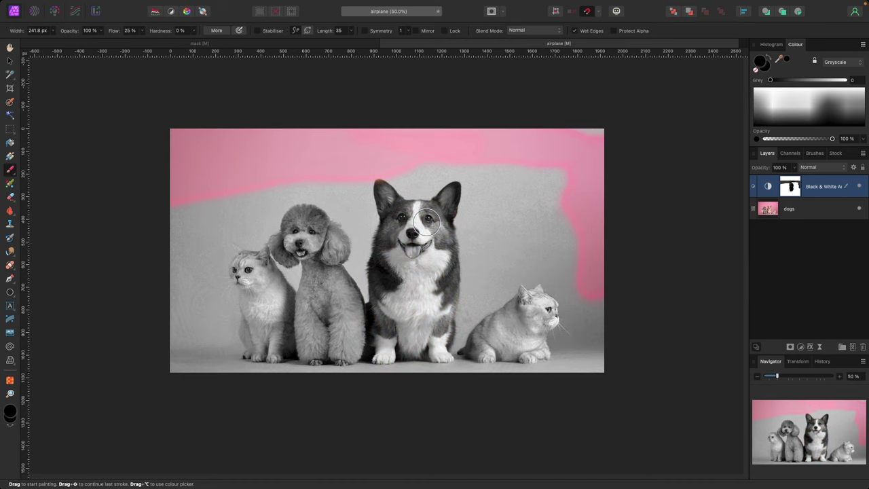
pyautogui.press('v')
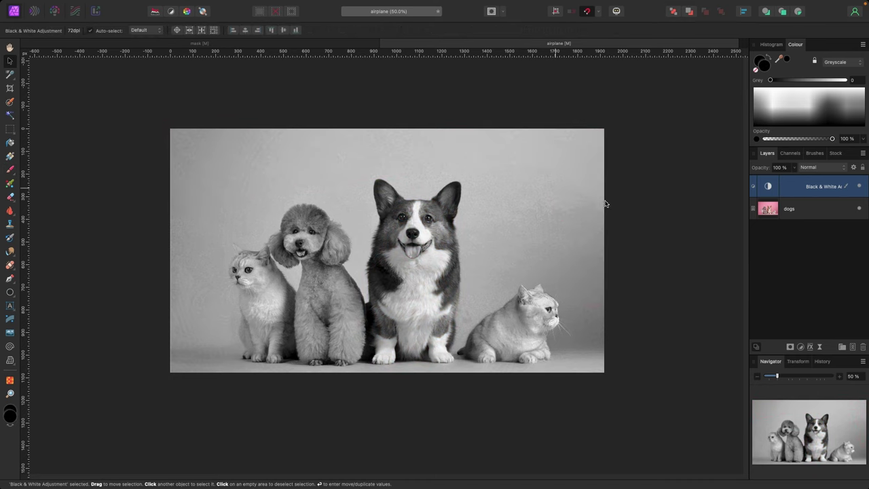
pyautogui.press('Delete')
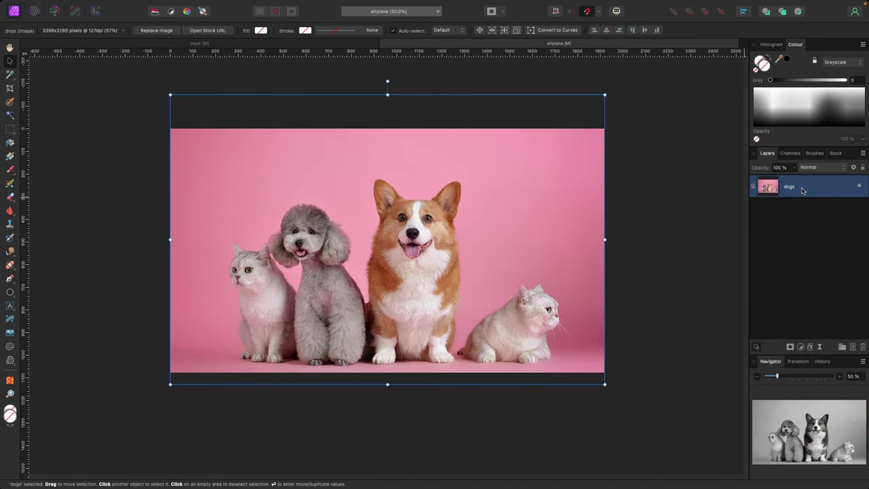
# Add an HSL adjustment above the dogs photo with a hue shift of 0.4° and a saturation shift of -13%.
pyautogui.click(801, 346)
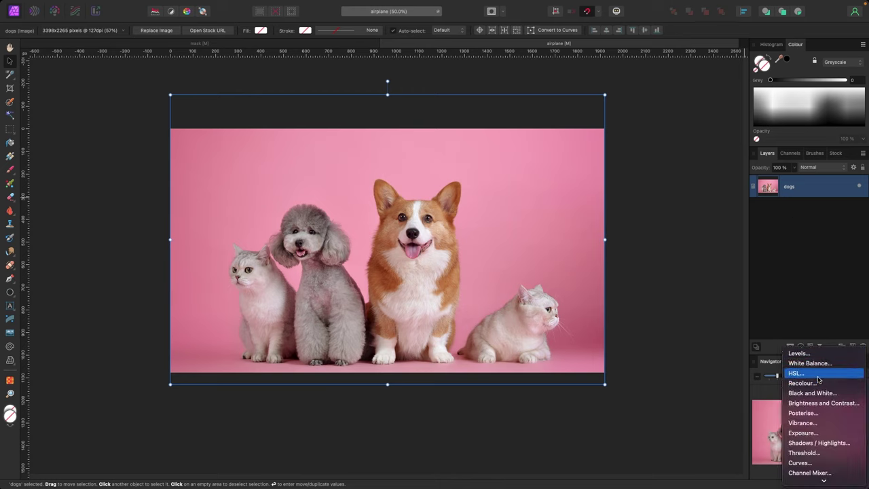
pyautogui.click(817, 376)
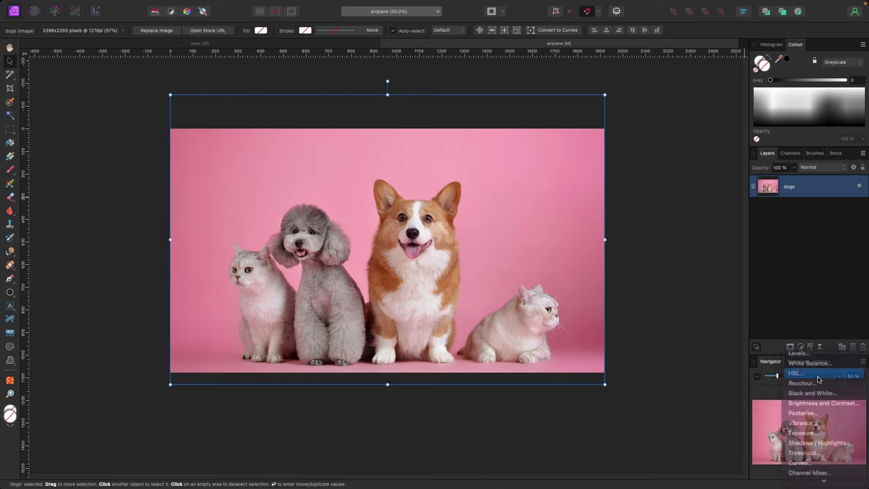
pyautogui.moveTo(613, 69); pyautogui.dragTo(647, 92)
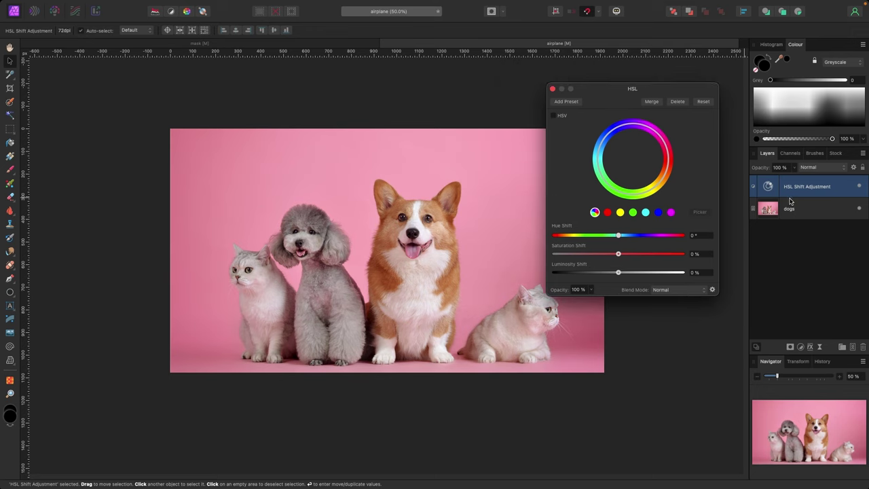
pyautogui.moveTo(617, 236); pyautogui.dragTo(609, 254)
# Go through the red, yellow, green, cyan, blue and magenta channels of the HSL adjustment and return to the master channel.
pyautogui.click(608, 212)
pyautogui.click(620, 213)
pyautogui.click(633, 213)
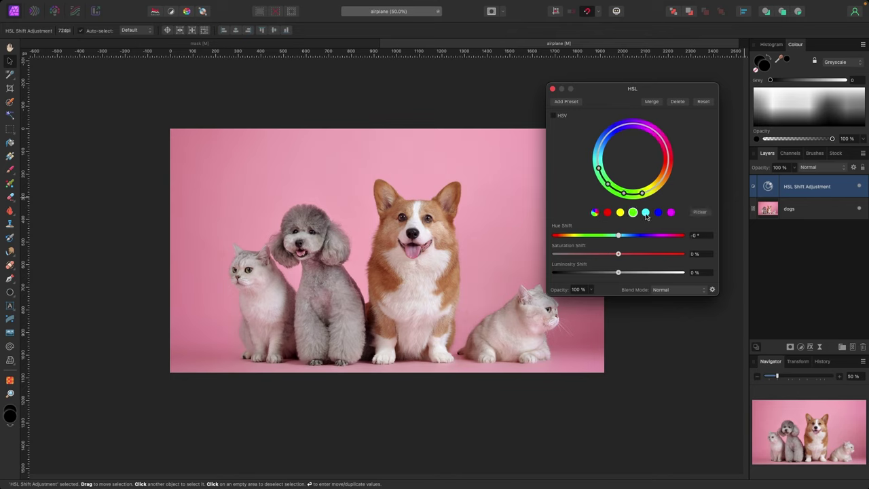
pyautogui.click(645, 212)
pyautogui.click(658, 212)
pyautogui.click(670, 212)
pyautogui.click(595, 212)
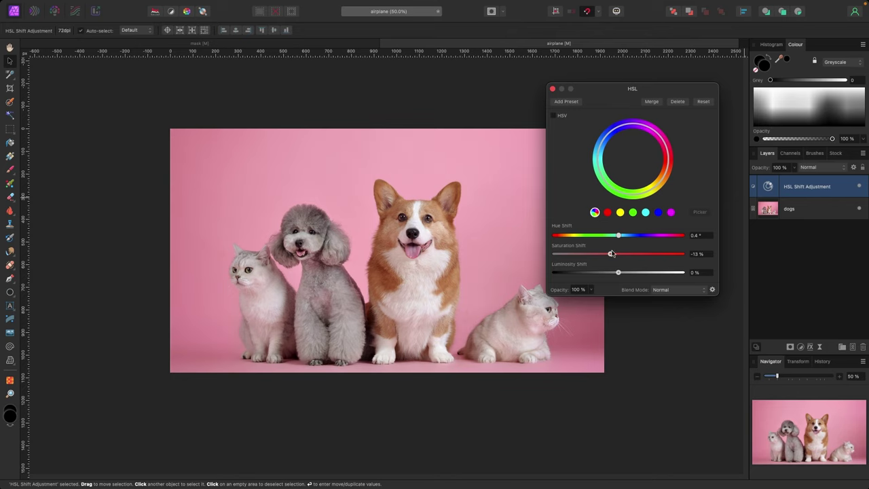
# Set the saturation shift to 4% and luminosity shift to 3%, and delete the HSL adjustment.
pyautogui.moveTo(611, 253); pyautogui.dragTo(613, 272)
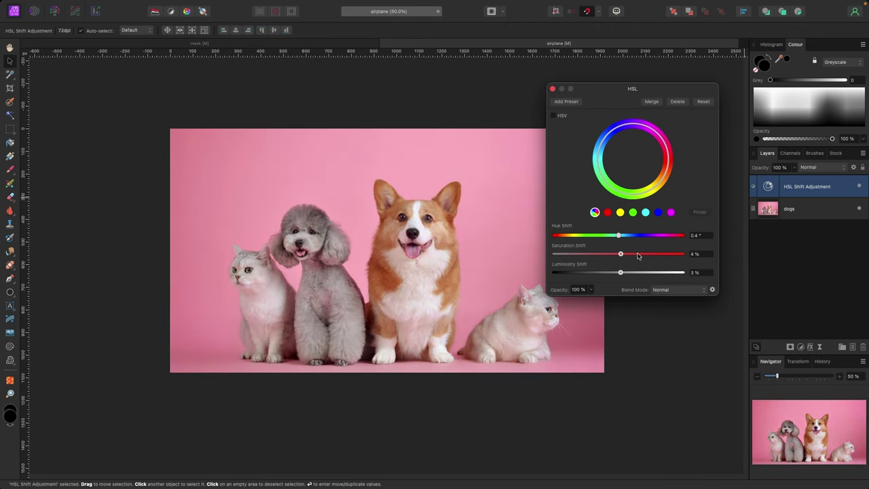
pyautogui.click(677, 101)
pyautogui.click(757, 231)
# Add a Brightness and Contrast adjustment with 30% brightness and 12% contrast, and delete it again.
pyautogui.click(800, 346)
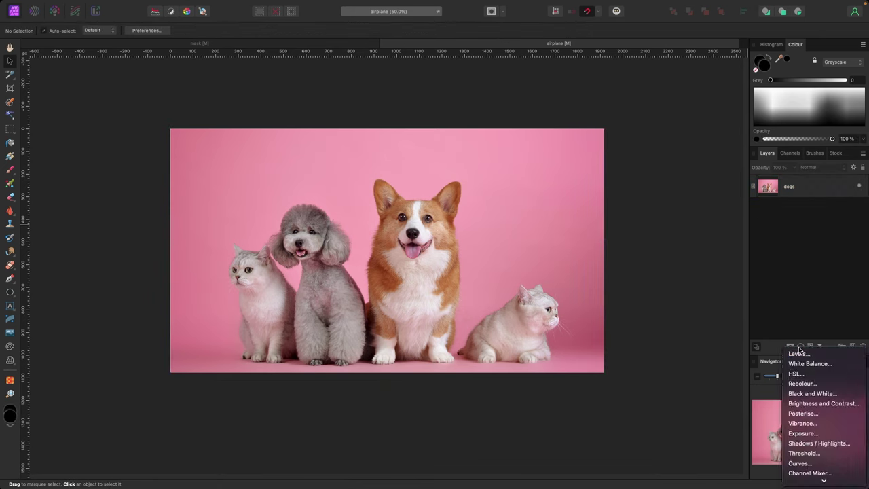
pyautogui.scroll(-1, 817, 374)
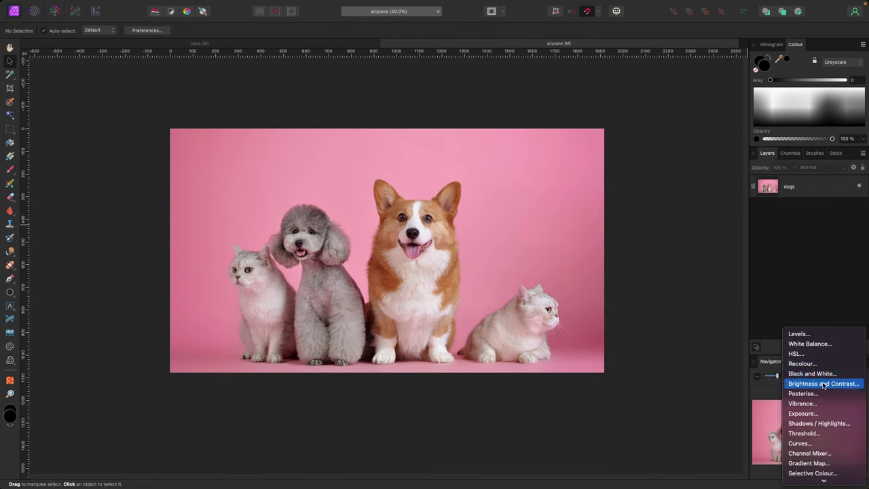
pyautogui.click(822, 383)
pyautogui.moveTo(618, 244); pyautogui.dragTo(624, 265)
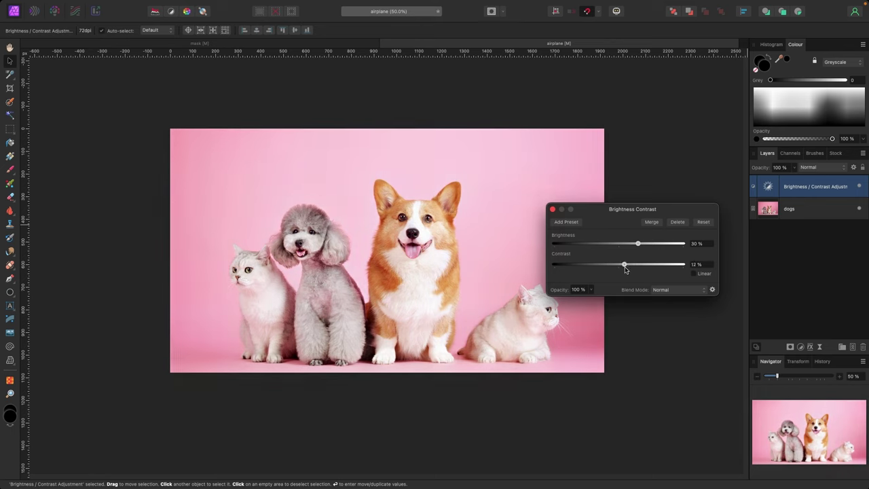
pyautogui.click(552, 209)
pyautogui.press('Delete')
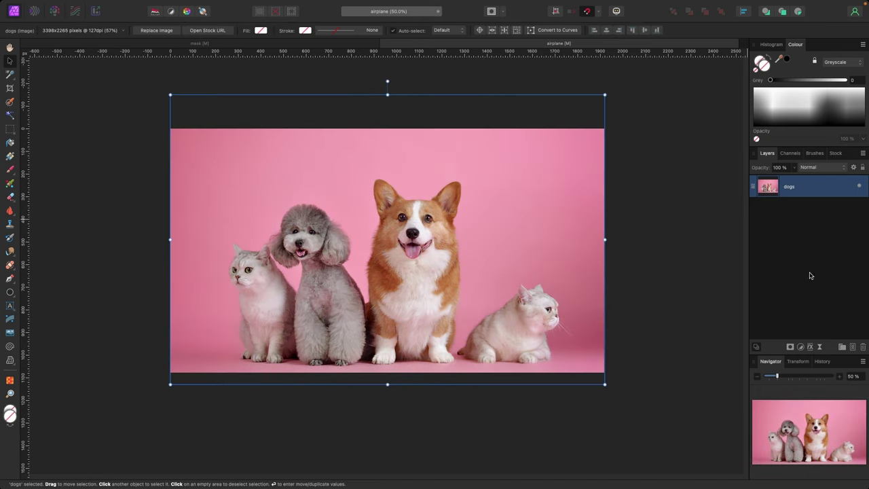
# Add a Curves adjustment to the dogs photo and pull the curve's middle point down to X 0.634, Y 0.463.
pyautogui.click(801, 346)
pyautogui.scroll(-3, 822, 359)
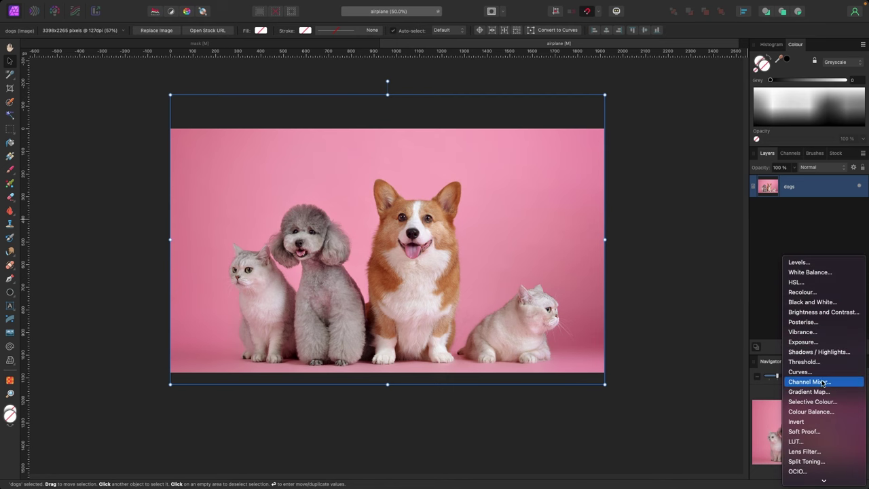
pyautogui.click(819, 372)
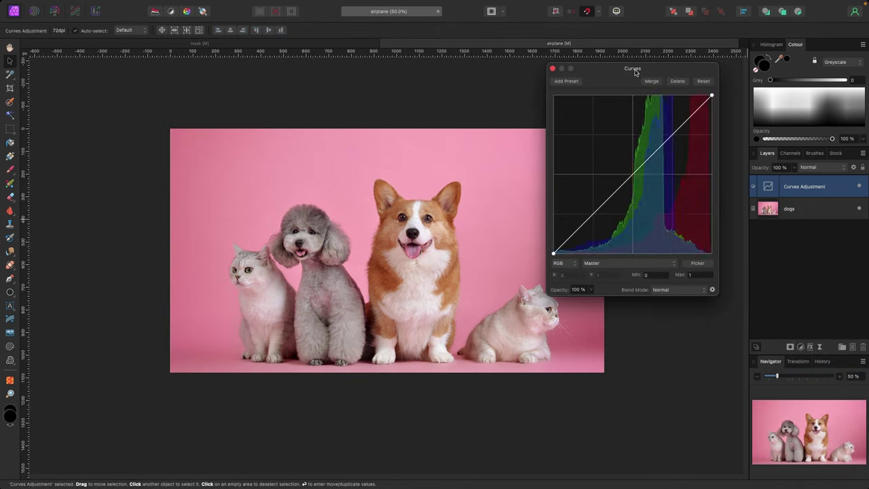
pyautogui.moveTo(634, 71); pyautogui.dragTo(633, 97)
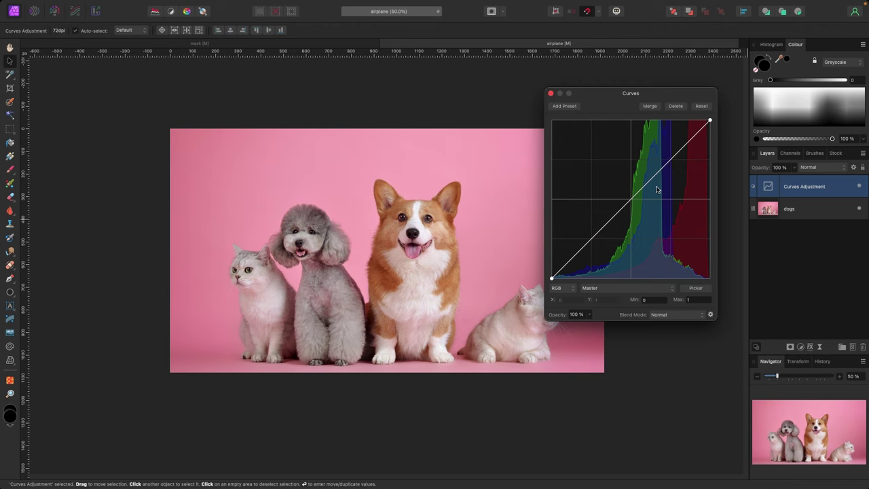
pyautogui.click(632, 200)
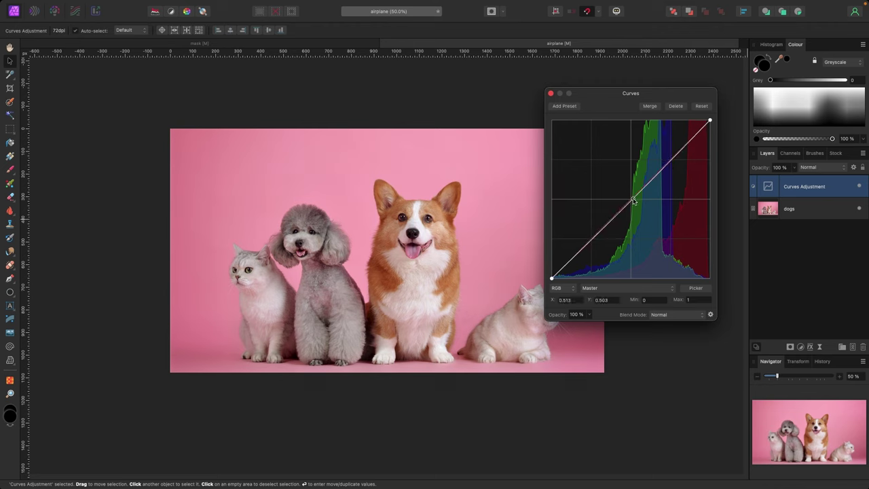
pyautogui.moveTo(633, 200); pyautogui.dragTo(652, 206)
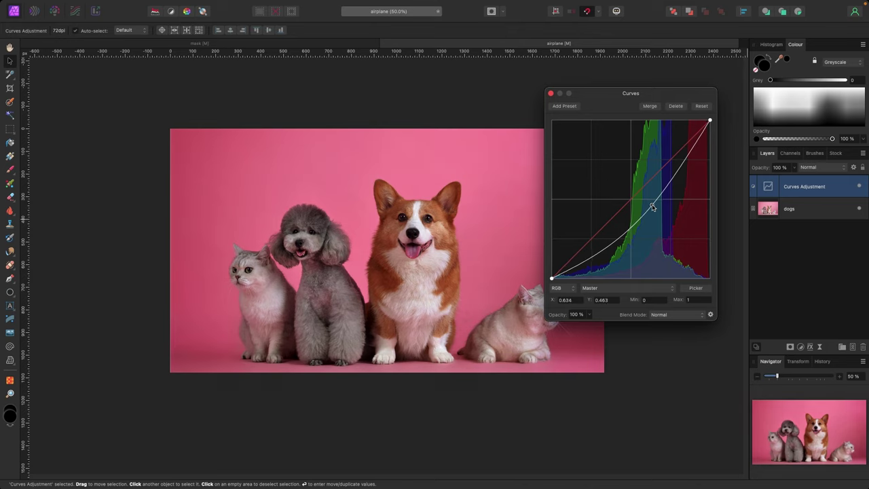
pyautogui.click(551, 93)
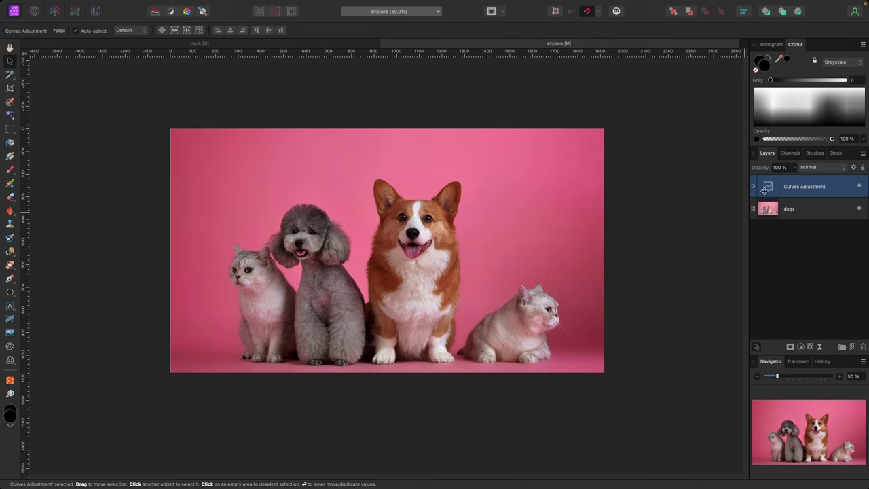
# Paint black over the background on the Curves adjustment to mask it, and delete the adjustment layer.
pyautogui.press('b')
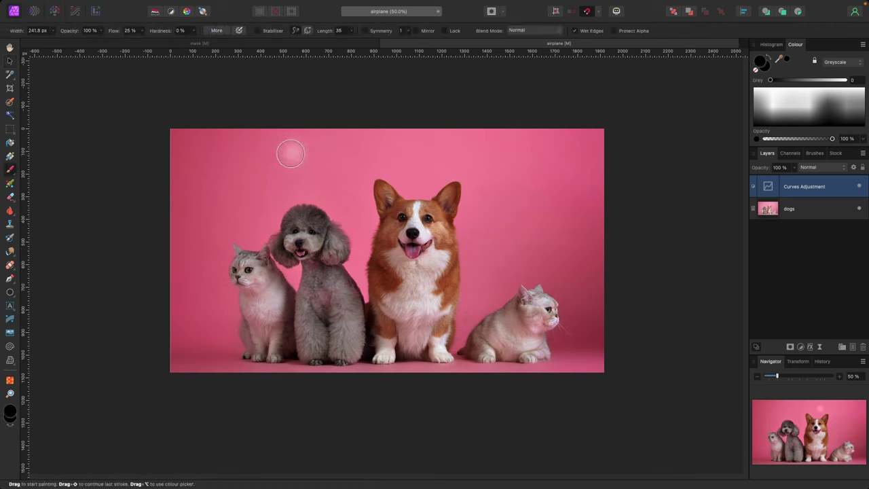
pyautogui.moveTo(133, 158)
pyautogui.mouseDown()
pyautogui.moveTo(166, 165)
pyautogui.moveTo(271, 124)
pyautogui.moveTo(206, 174)
pyautogui.moveTo(358, 144)
pyautogui.moveTo(288, 132)
pyautogui.moveTo(155, 179)
pyautogui.moveTo(197, 209)
pyautogui.moveTo(178, 313)
pyautogui.moveTo(271, 191)
pyautogui.moveTo(334, 139)
pyautogui.moveTo(417, 121)
pyautogui.moveTo(569, 158)
pyautogui.moveTo(576, 125)
pyautogui.moveTo(604, 256)
pyautogui.moveTo(583, 181)
pyautogui.moveTo(536, 230)
pyautogui.moveTo(505, 189)
pyautogui.moveTo(586, 253)
pyautogui.moveTo(590, 347)
pyautogui.moveTo(594, 280)
pyautogui.moveTo(533, 234)
pyautogui.moveTo(460, 132)
pyautogui.moveTo(286, 173)
pyautogui.mouseUp()
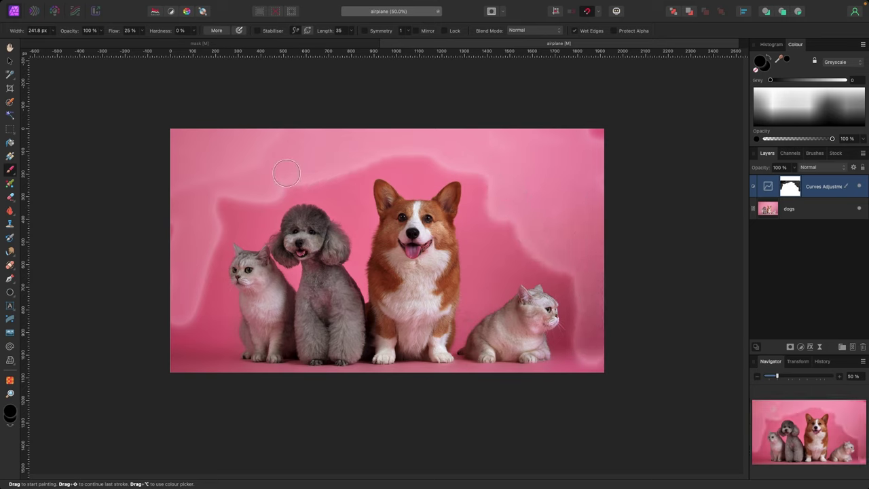
pyautogui.press('Delete')
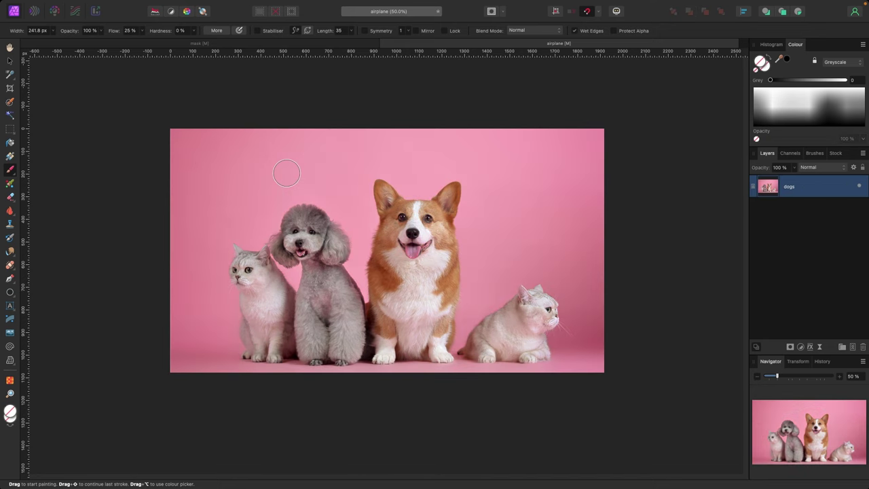
pyautogui.click(9, 60)
pyautogui.click(672, 215)
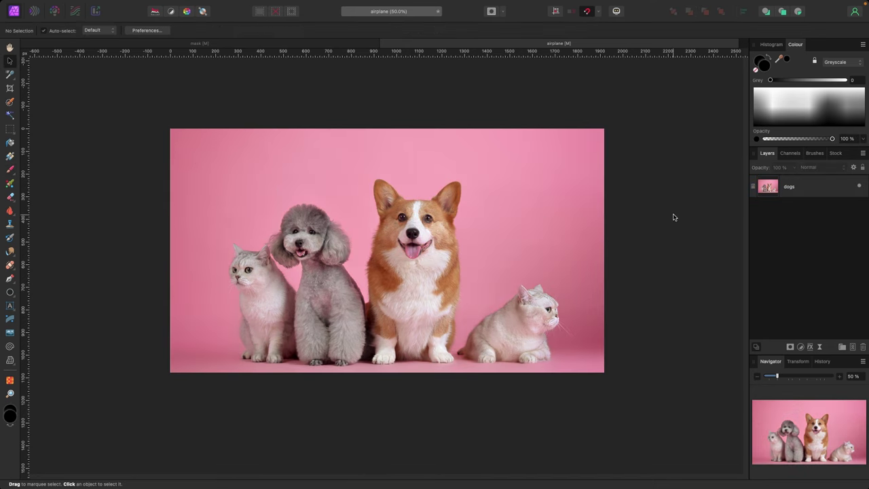
pyautogui.click(800, 347)
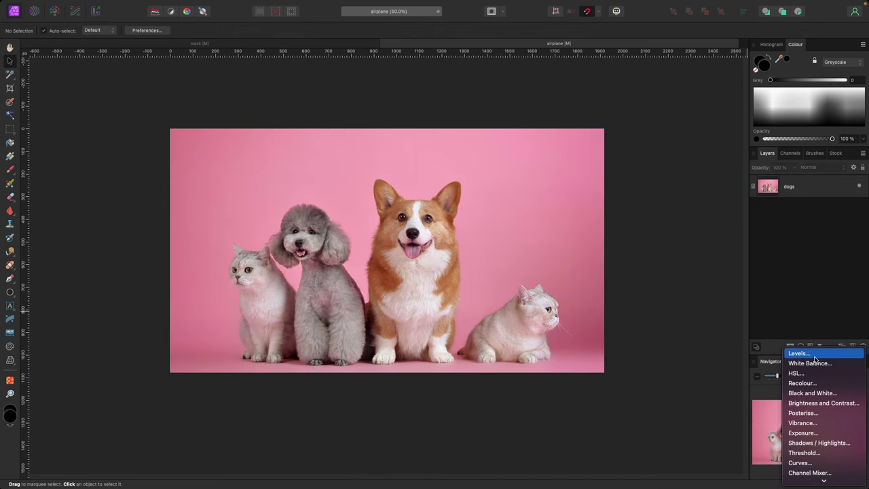
pyautogui.scroll(-3, 814, 359)
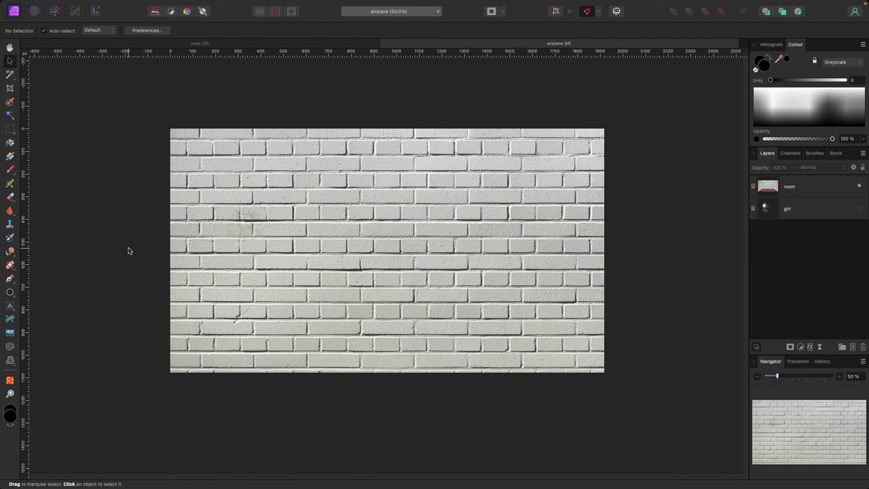
# Select the room layer in the brick wall document and look over the available blend modes.
pyautogui.click(125, 249)
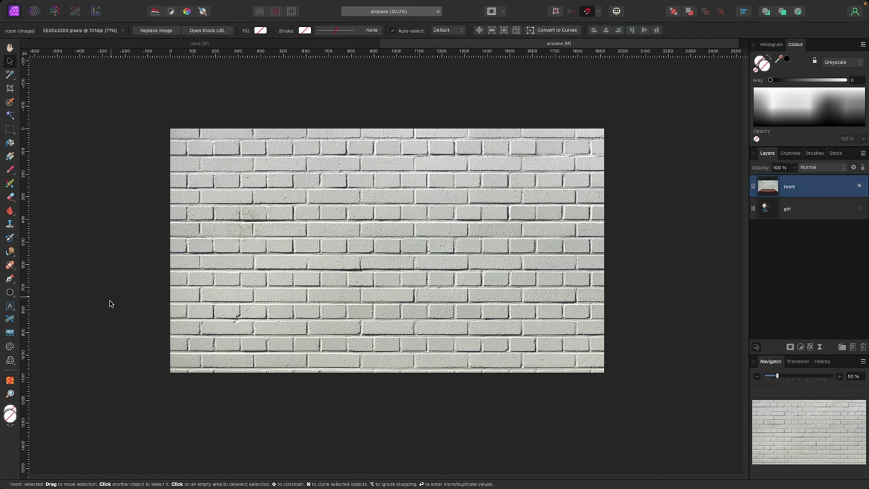
pyautogui.click(840, 168)
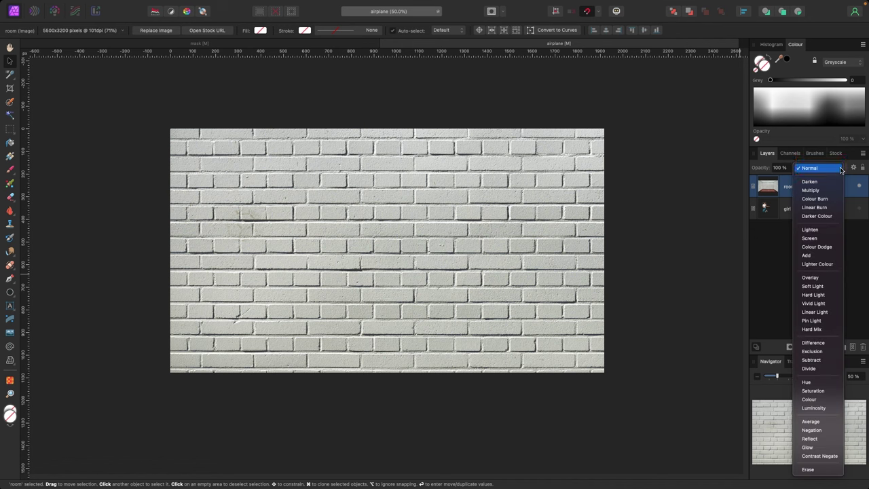
pyautogui.click(840, 169)
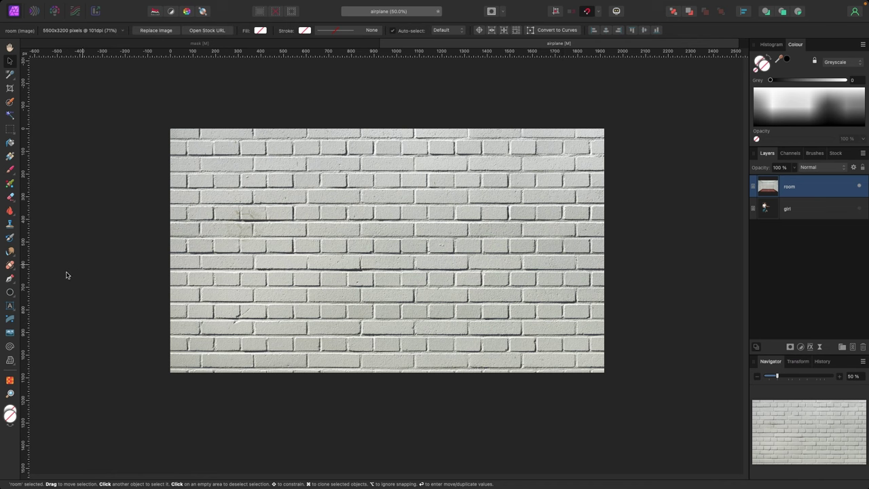
# Draw a black circle about 625 px in diameter with the Ellipse tool on the left half of the brick wall.
pyautogui.click(11, 296)
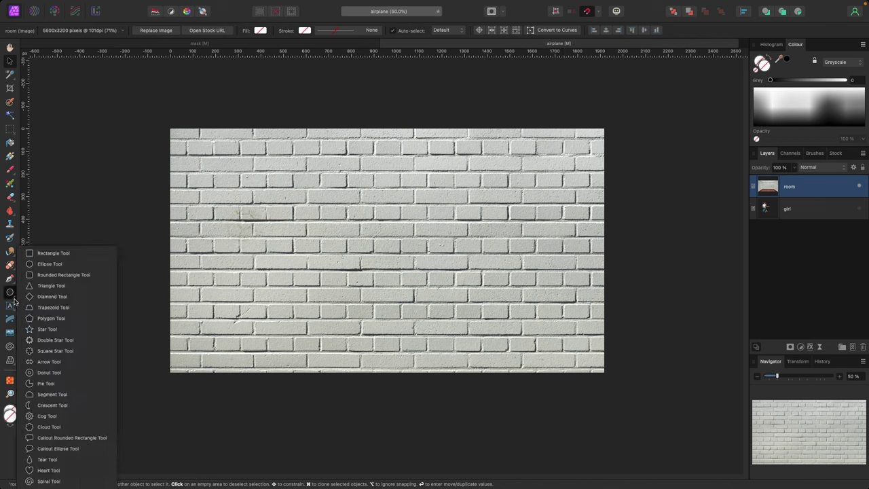
pyautogui.click(32, 264)
pyautogui.moveTo(213, 161); pyautogui.dragTo(355, 303)
pyautogui.click(9, 61)
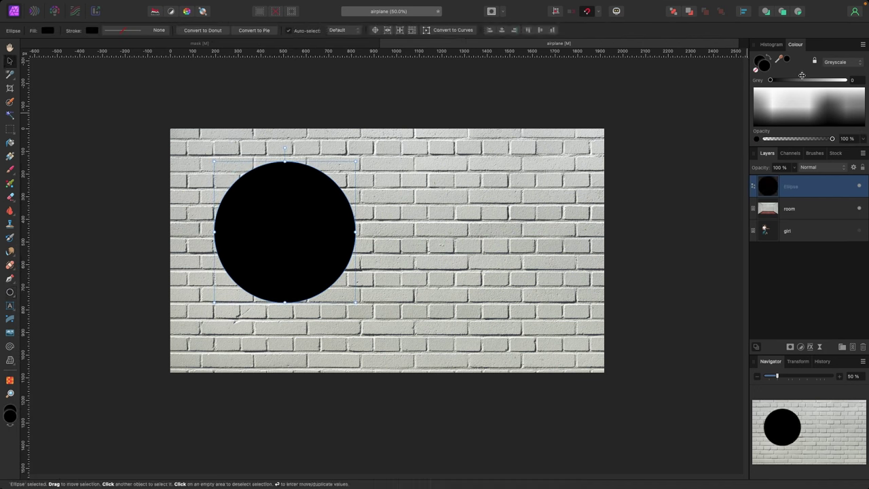
# Open the colour model choices for the circle's fill.
pyautogui.click(858, 63)
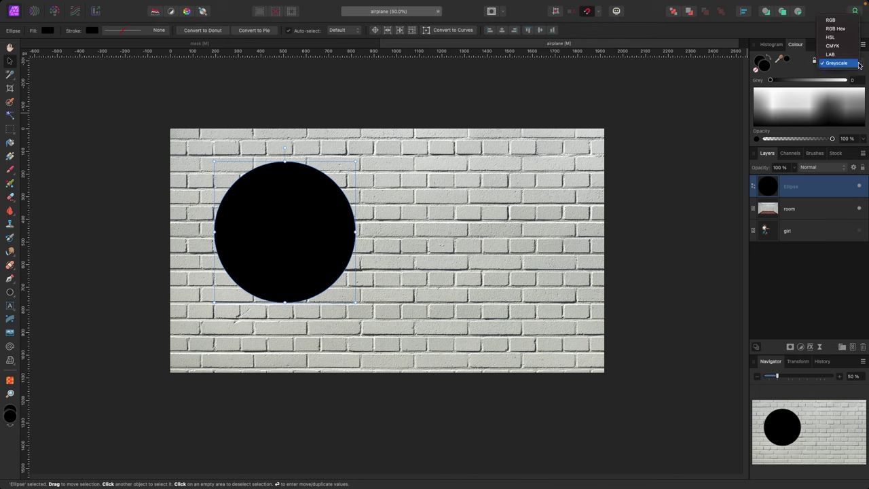
# Switch the colour model to RGB, fill the circle with light cyan (197, 255, 249) and shrink it near the wall's upper-left corner.
pyautogui.click(830, 19)
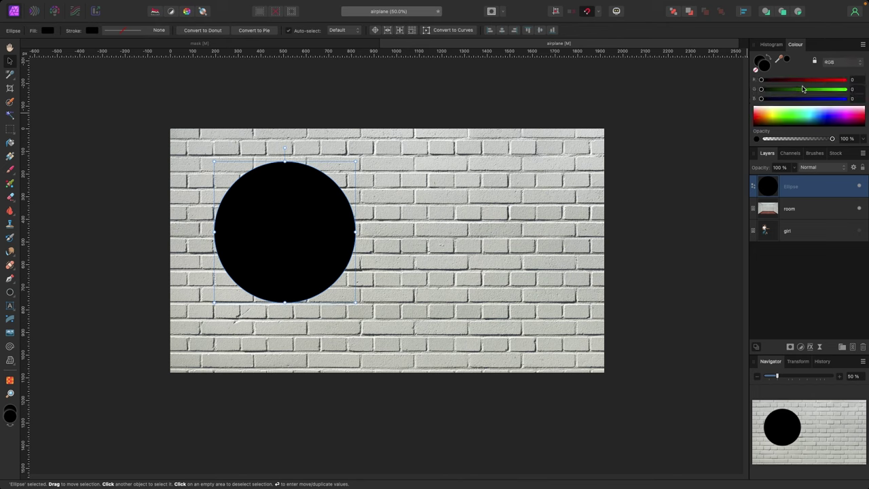
pyautogui.moveTo(788, 119); pyautogui.dragTo(806, 111)
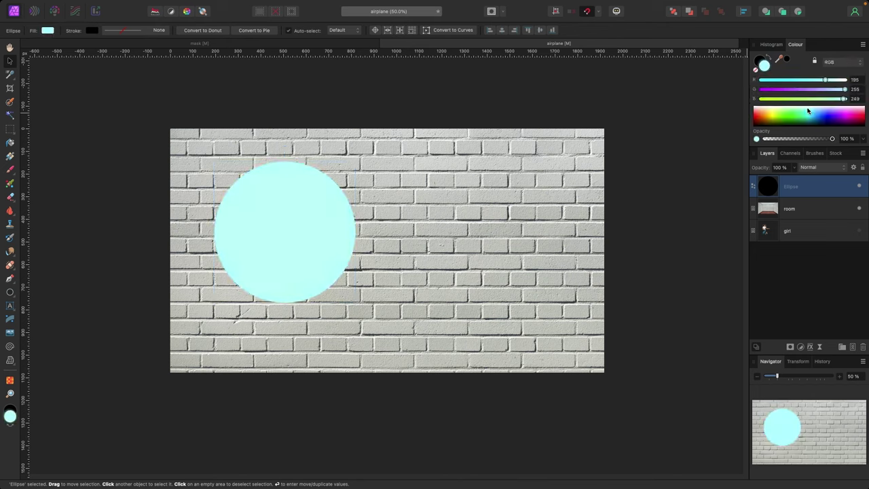
pyautogui.moveTo(291, 231); pyautogui.dragTo(262, 204)
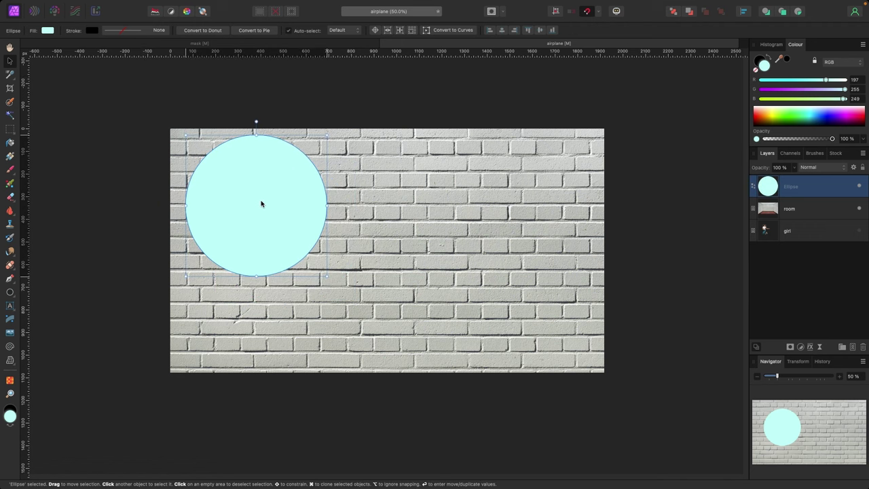
pyautogui.moveTo(327, 275); pyautogui.dragTo(295, 244)
# Duplicate the cyan circle four times, arranging three circles in an upper row and two below on the brick wall.
pyautogui.moveTo(242, 190); pyautogui.dragTo(355, 190)
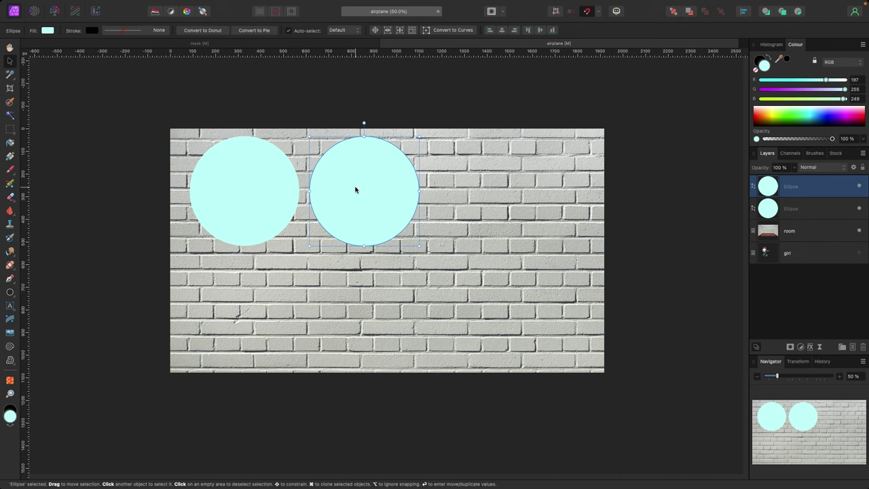
pyautogui.moveTo(368, 196)
pyautogui.mouseDown()
pyautogui.moveTo(487, 201)
pyautogui.moveTo(471, 226)
pyautogui.moveTo(304, 298)
pyautogui.mouseUp()
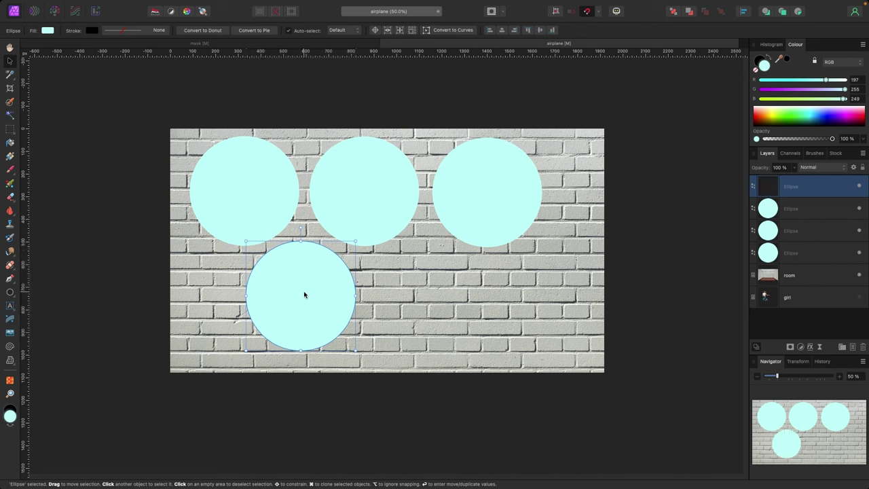
pyautogui.moveTo(297, 299); pyautogui.dragTo(438, 305)
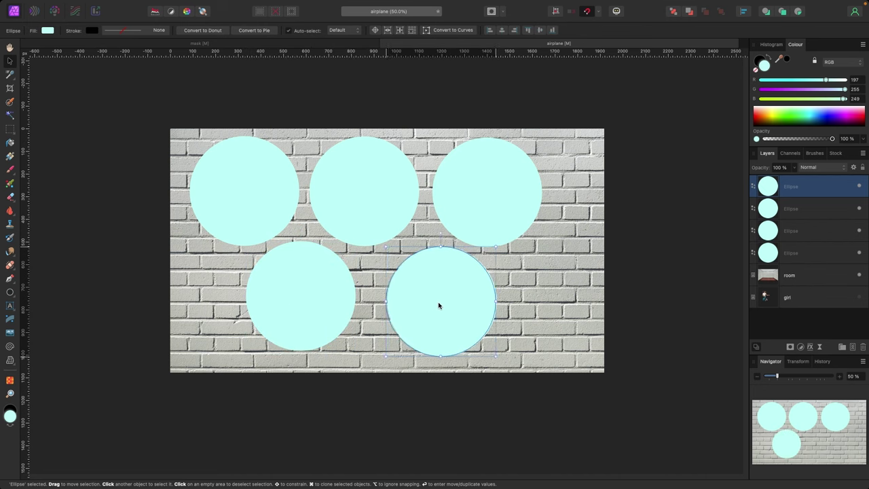
pyautogui.click(296, 291)
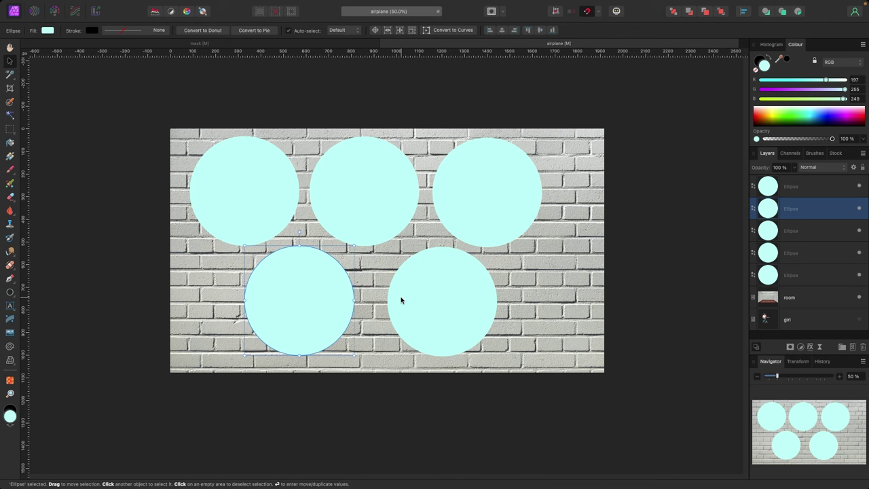
pyautogui.click(155, 195)
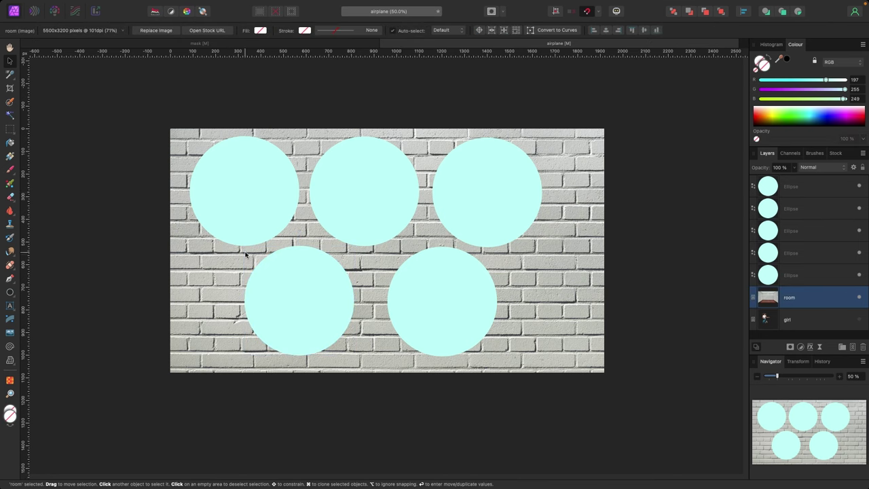
# Set the upper row's circles to the blend modes Multiply, Overlay and Soft Light, in order from left to right.
pyautogui.click(257, 219)
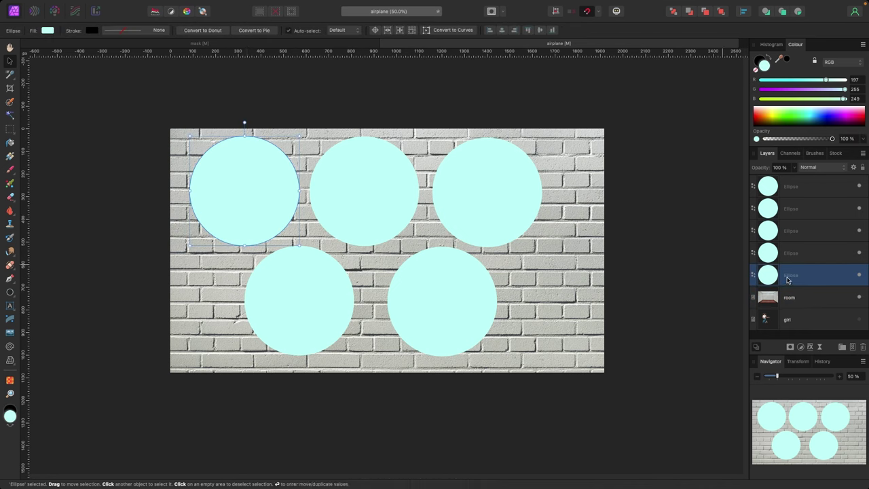
pyautogui.click(844, 168)
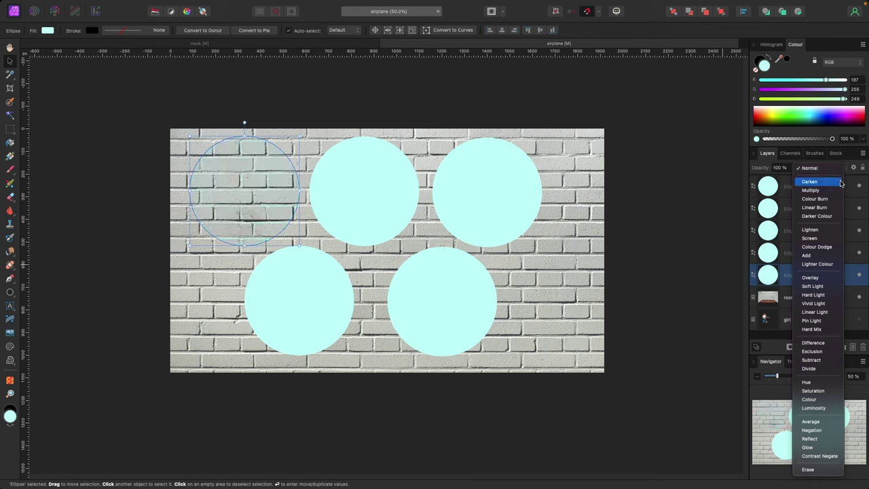
pyautogui.click(835, 191)
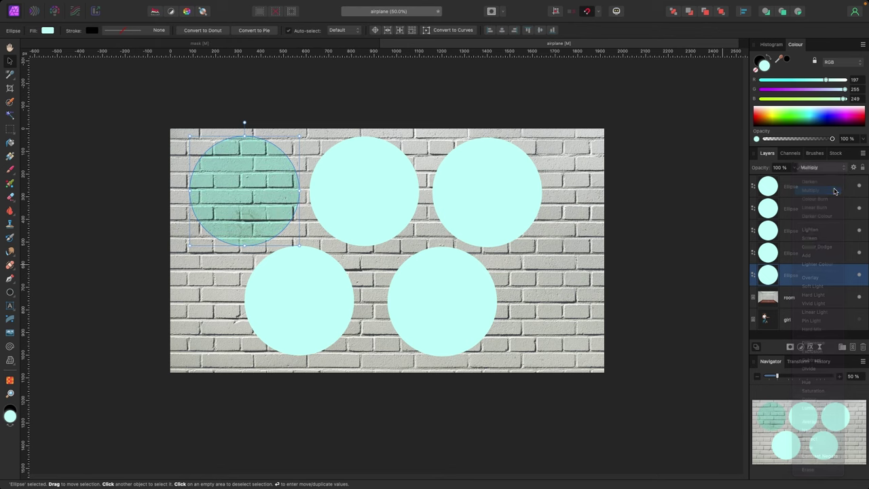
pyautogui.click(359, 185)
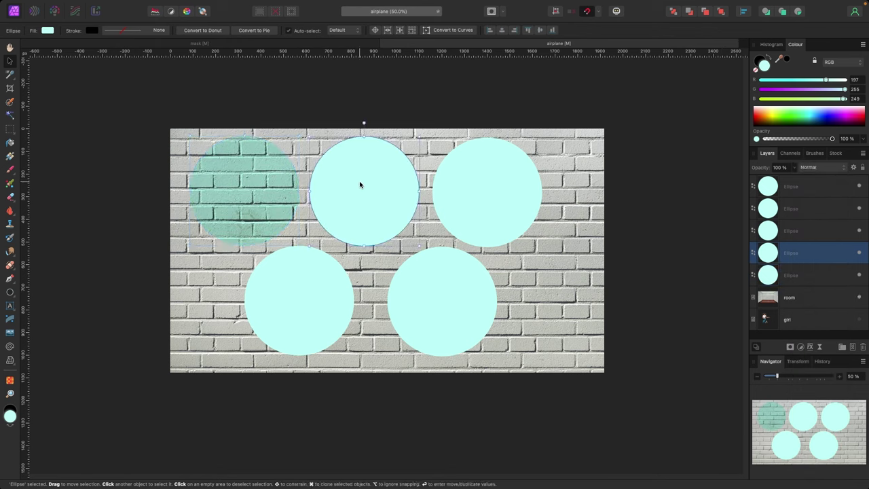
pyautogui.click(806, 168)
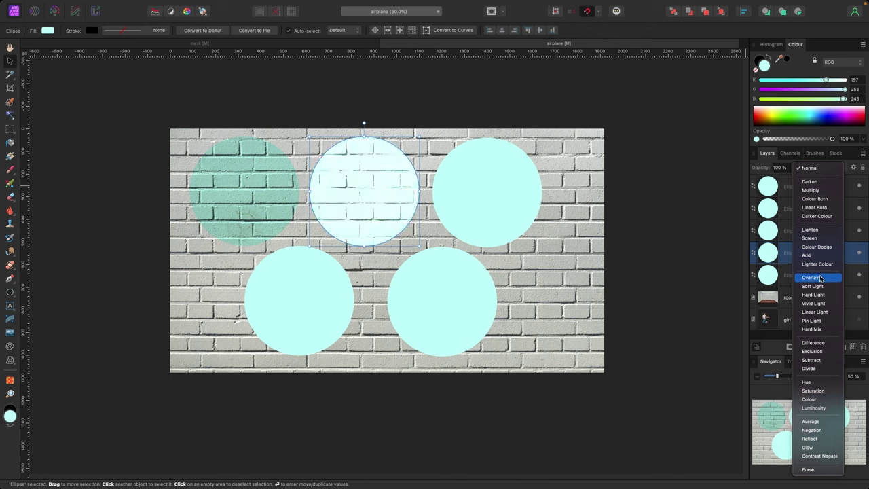
pyautogui.click(819, 278)
pyautogui.click(488, 160)
pyautogui.click(811, 167)
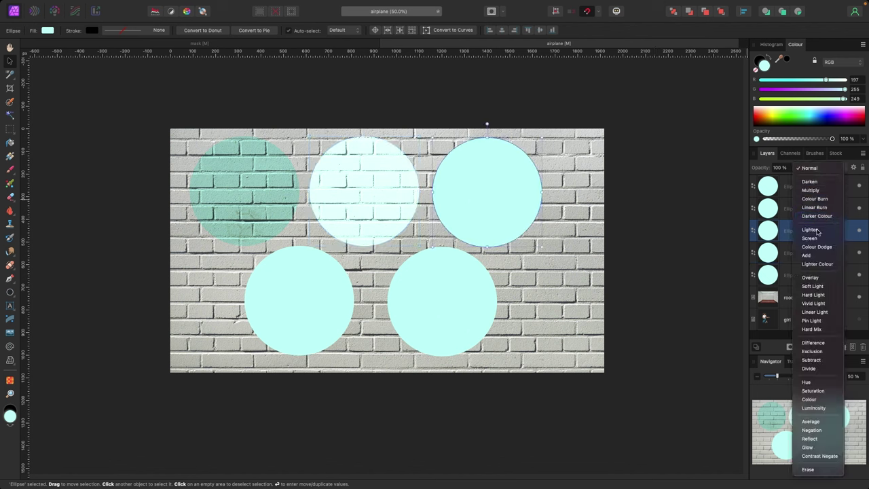
pyautogui.click(813, 285)
# Set the lower-left circle's blend mode to Divide and the lower-right circle's to Colour.
pyautogui.click(324, 307)
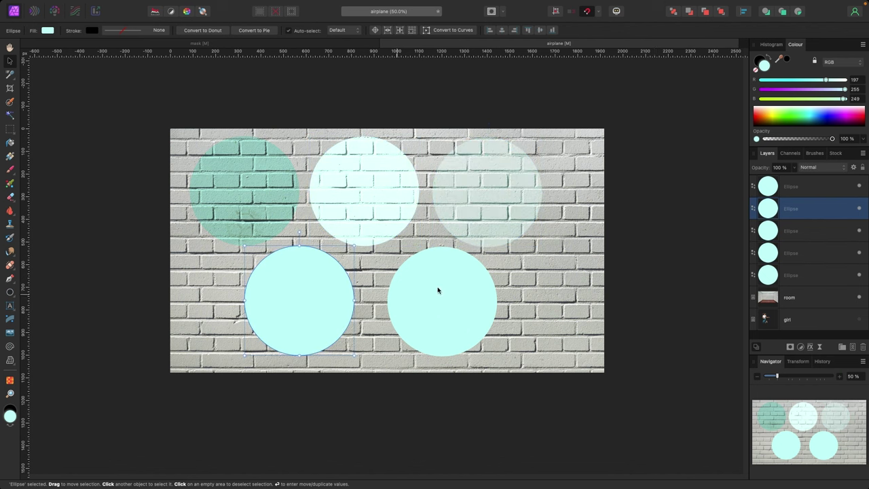
pyautogui.click(812, 167)
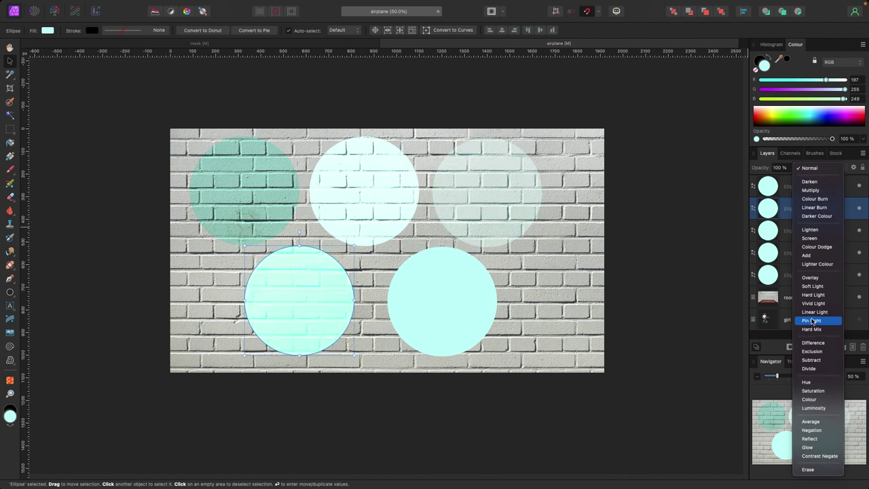
pyautogui.click(819, 369)
pyautogui.click(479, 319)
pyautogui.click(821, 169)
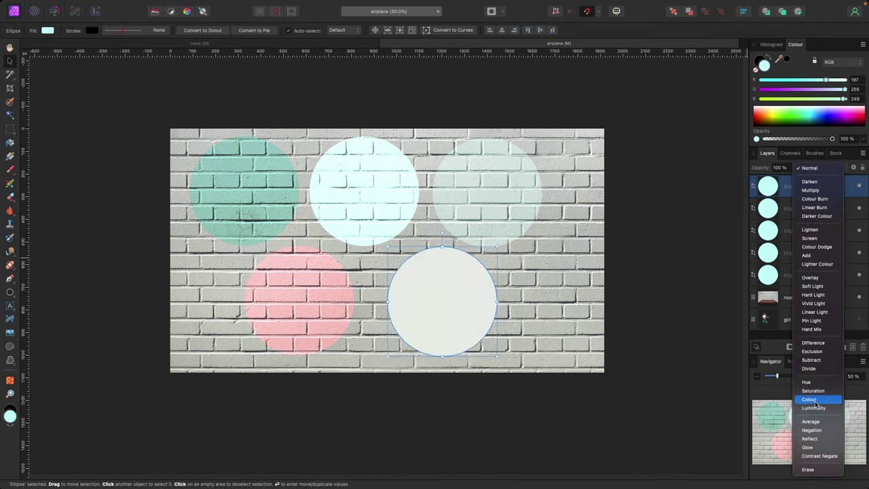
pyautogui.click(813, 407)
pyautogui.click(220, 261)
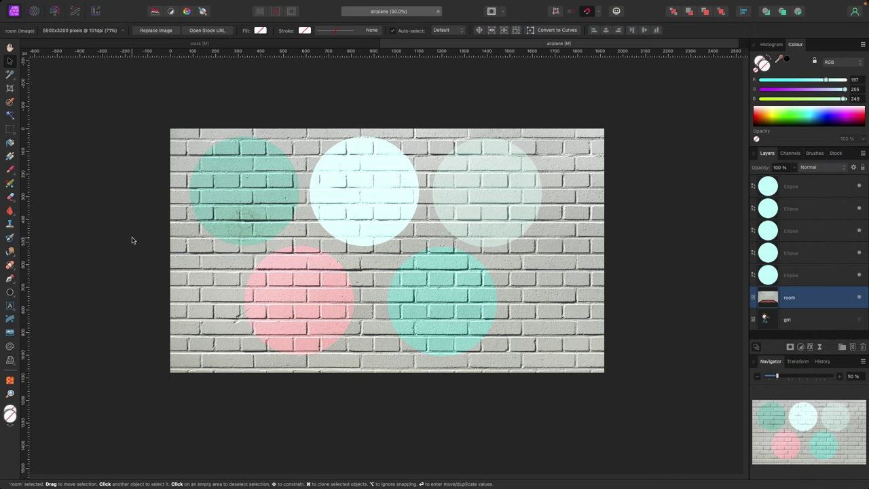
# Delete all five ellipse layers from the brick wall.
pyautogui.scroll(5, 132, 236)
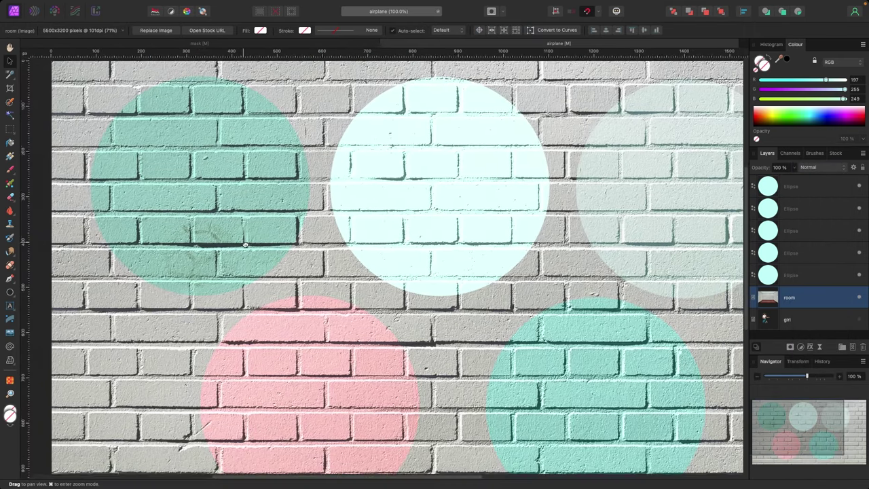
pyautogui.moveTo(442, 353); pyautogui.dragTo(315, 295)
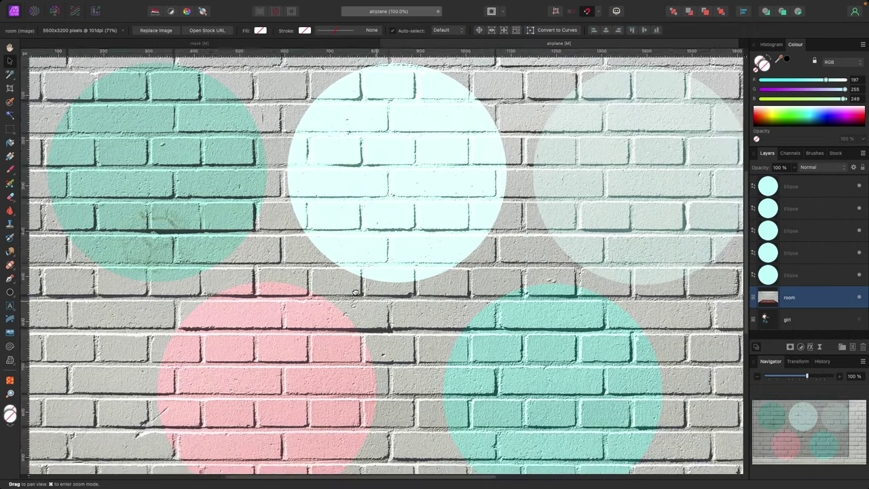
pyautogui.scroll(-2, 317, 263)
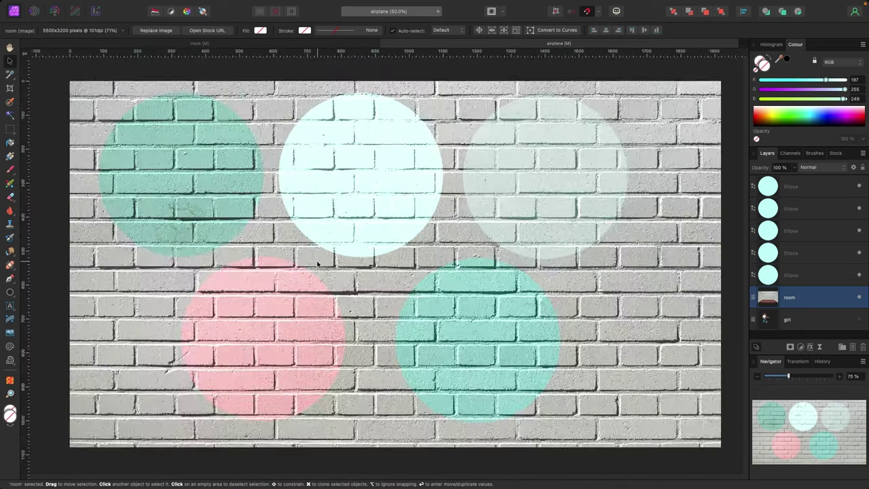
pyautogui.scroll(-2, 317, 263)
pyautogui.moveTo(165, 112); pyautogui.dragTo(136, 125)
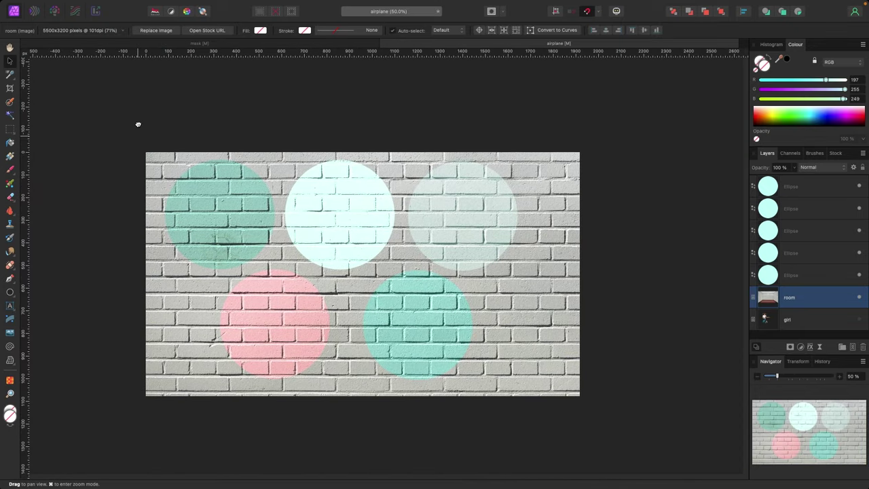
pyautogui.click(201, 202)
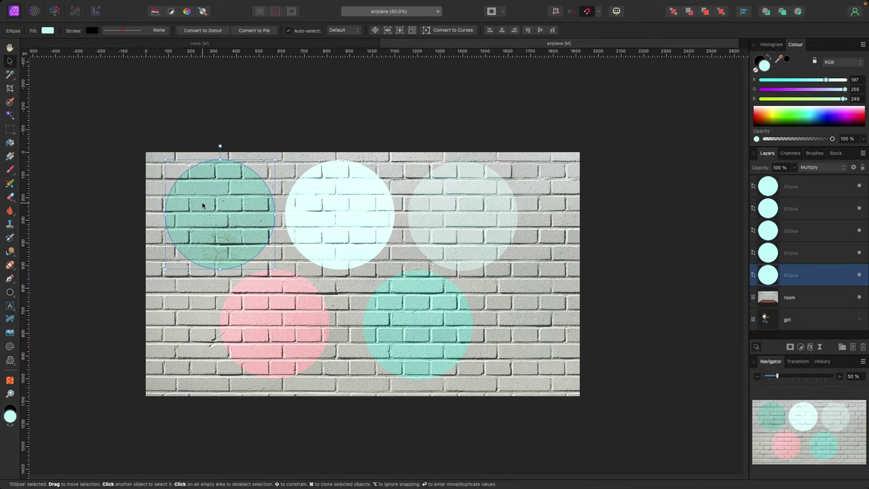
pyautogui.click(808, 188)
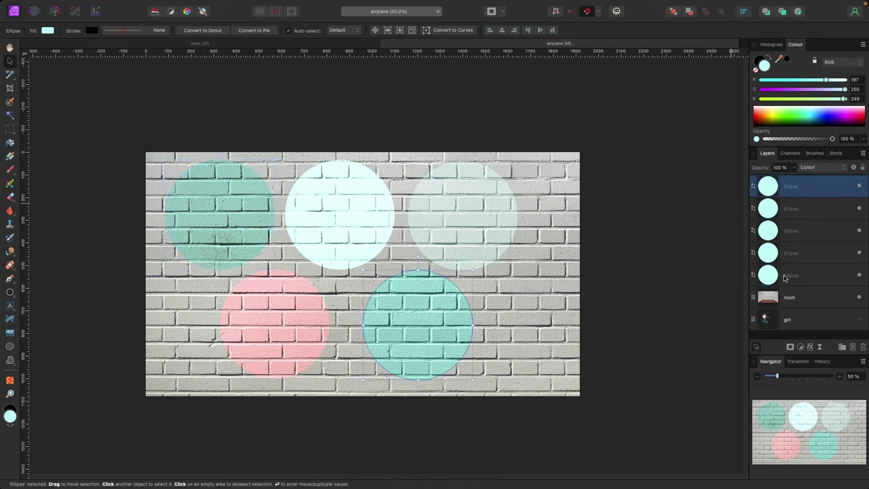
pyautogui.keyDown('shift'); pyautogui.click(784, 277); pyautogui.keyUp('shift')
pyautogui.press('Delete')
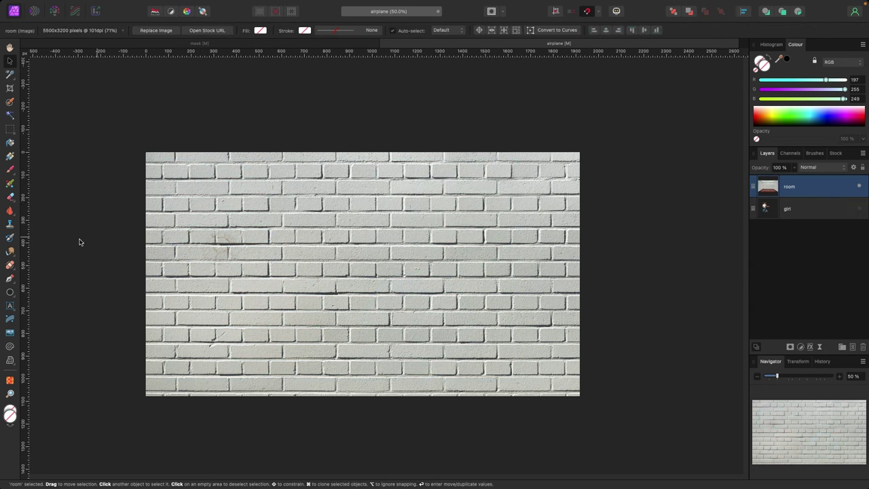
# Add artistic text reading "BLEND" at about 539 pt across the brick wall.
pyautogui.click(12, 311)
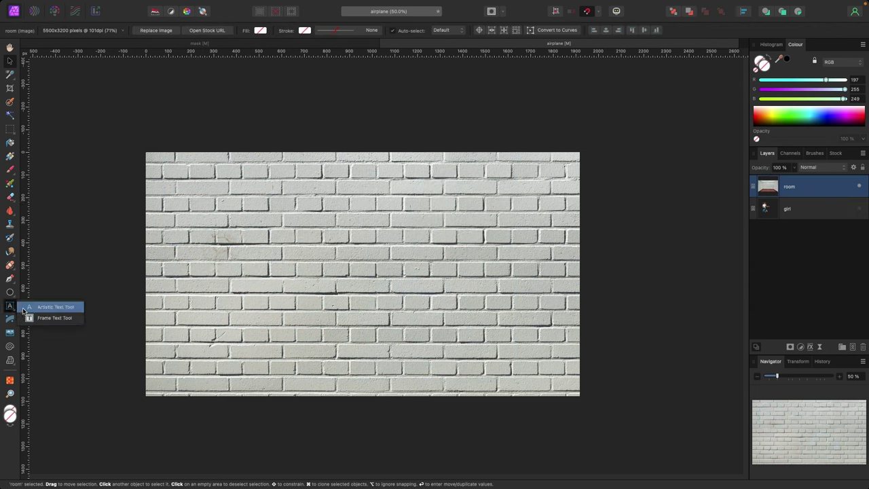
pyautogui.click(29, 307)
pyautogui.moveTo(197, 208); pyautogui.dragTo(218, 295)
pyautogui.write('BL')
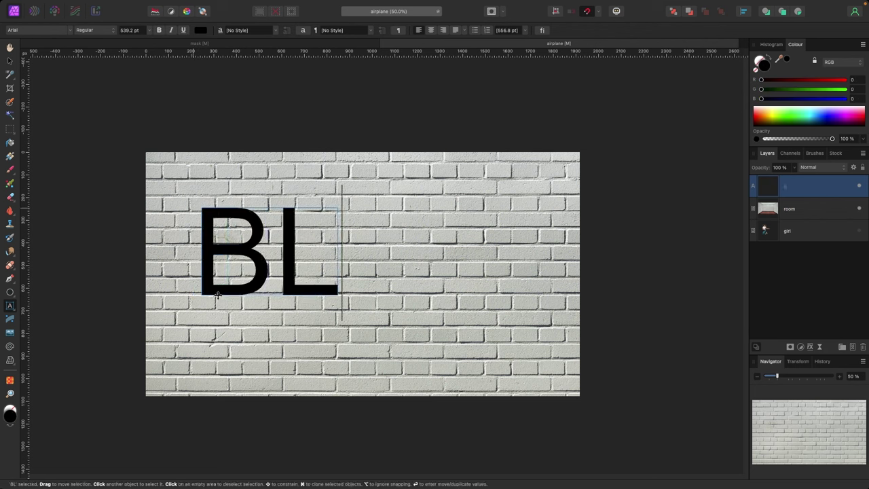
pyautogui.write('END')
pyautogui.press('Escape')
# Shrink the "BLEND" text to about 469.5 pt and colour it bright cyan (RGB 72, 231, 255).
pyautogui.press('v')
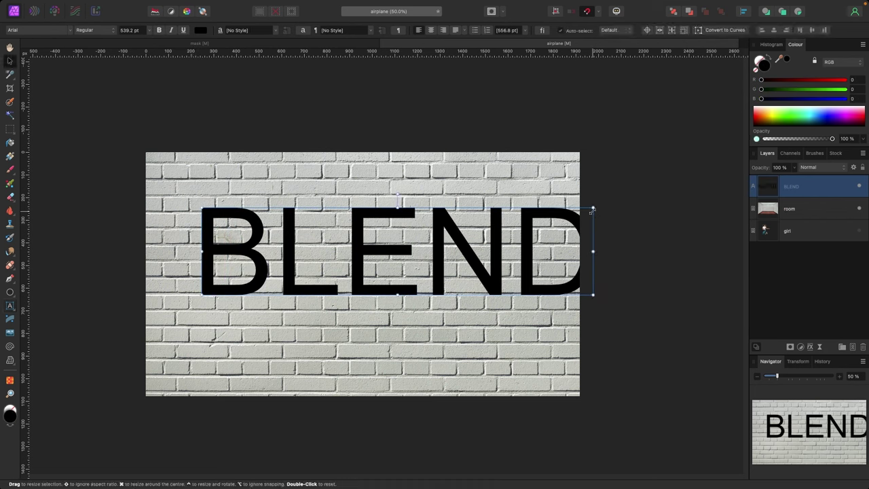
pyautogui.moveTo(592, 210); pyautogui.dragTo(543, 221)
pyautogui.click(814, 117)
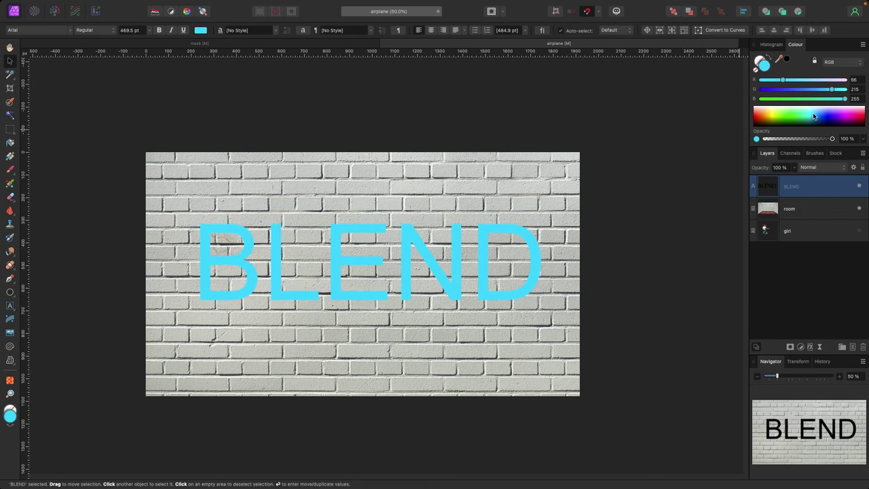
pyautogui.moveTo(814, 117); pyautogui.dragTo(812, 115)
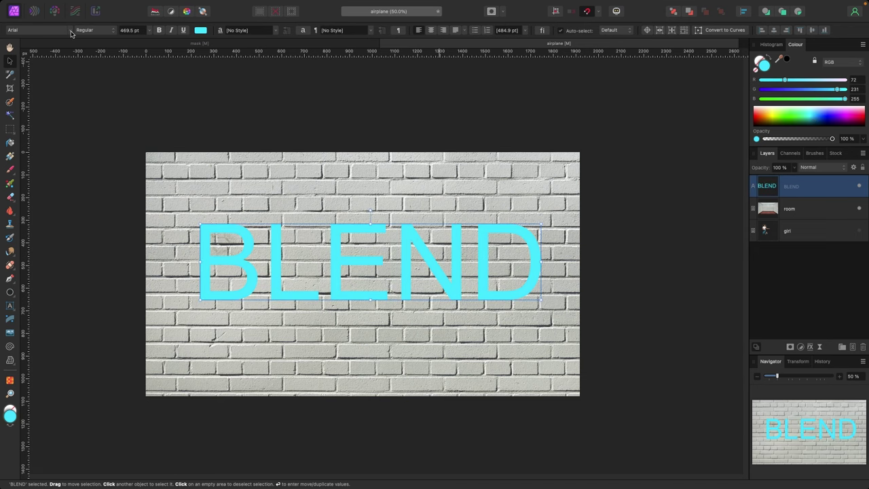
# Set the text's font to Bebas Neue and enlarge it to about 845 pt, centred on the wall.
pyautogui.click(71, 33)
pyautogui.click(103, 40)
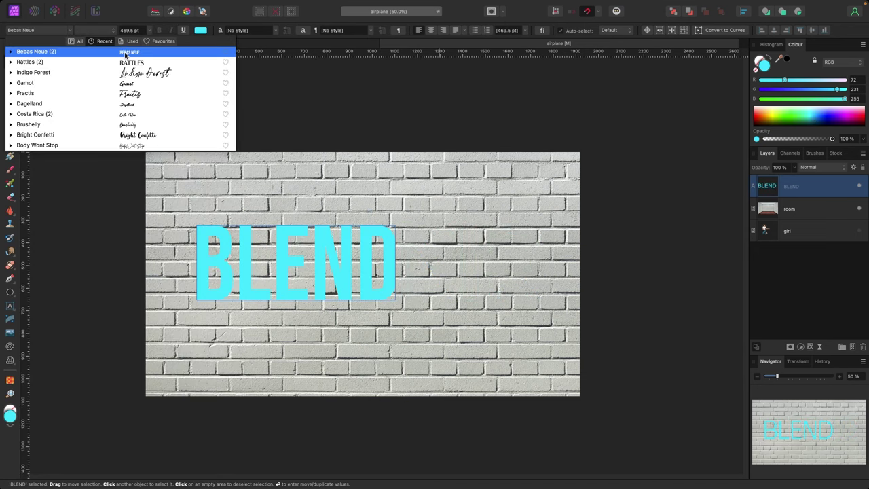
pyautogui.click(125, 54)
pyautogui.moveTo(395, 226); pyautogui.dragTo(554, 166)
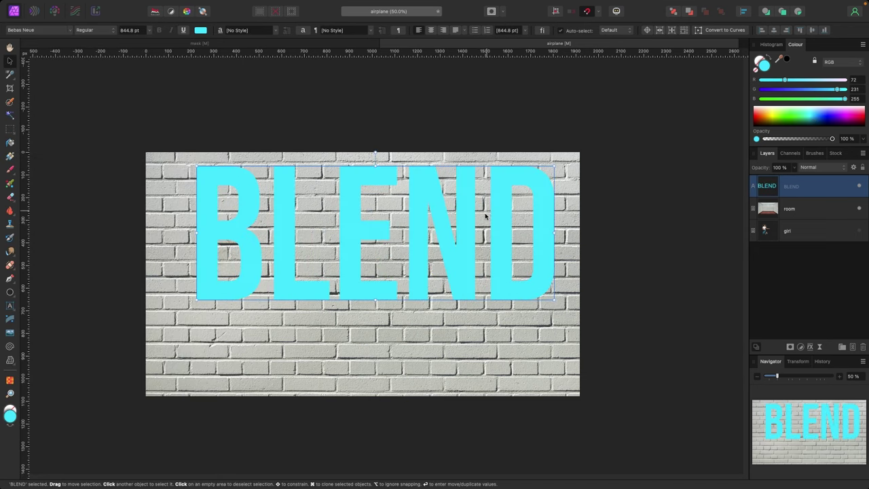
pyautogui.moveTo(484, 216); pyautogui.dragTo(473, 257)
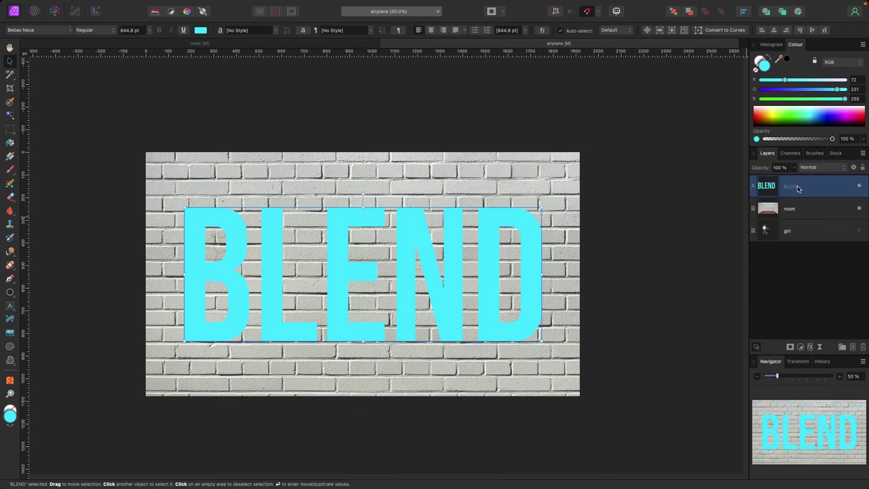
# Set the "BLEND" text's blend mode to Multiply and enlarge it to about 936 pt across the wall.
pyautogui.click(839, 172)
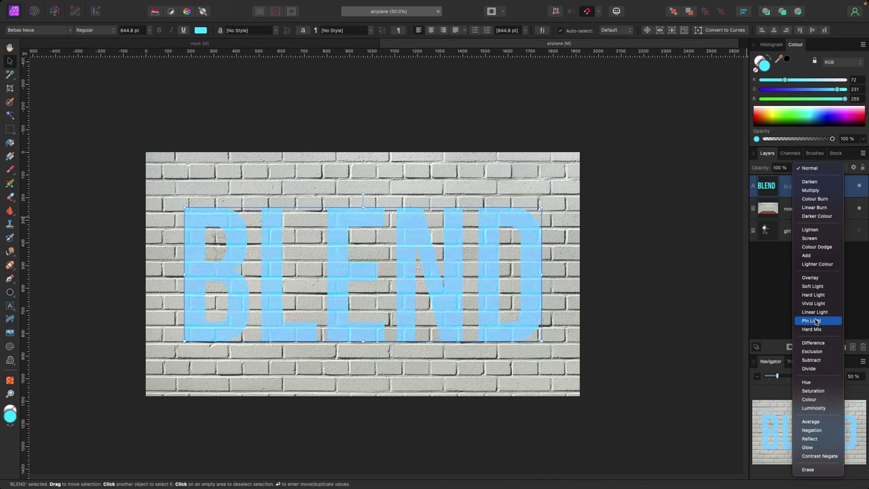
pyautogui.click(816, 194)
pyautogui.moveTo(516, 224); pyautogui.dragTo(499, 217)
pyautogui.press('super+equal')
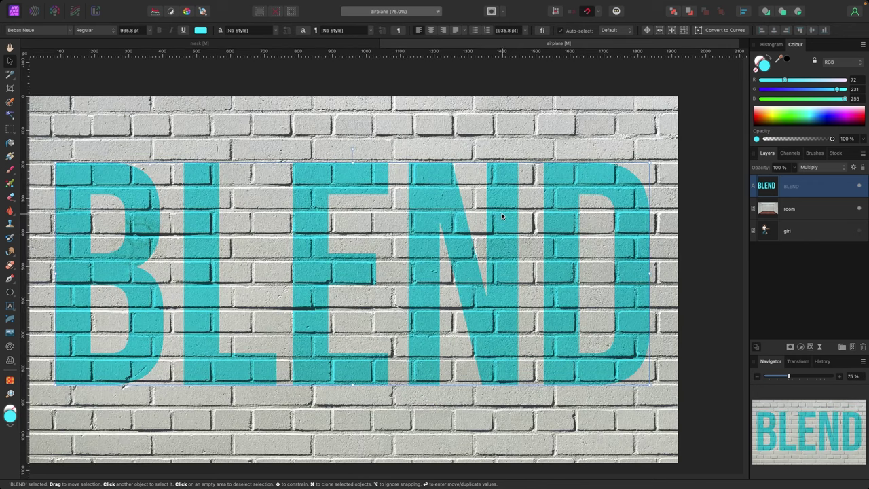
# Delete the "BLEND" text from the brick wall.
pyautogui.press('super+minus')
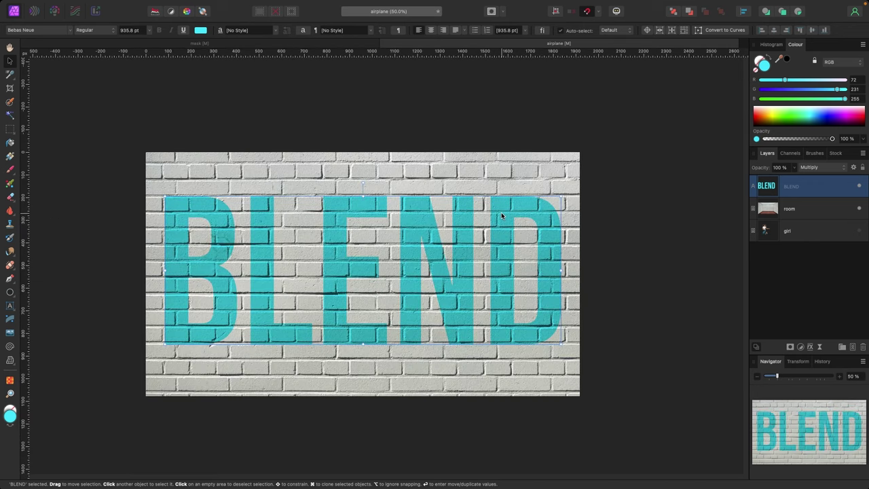
pyautogui.click(316, 134)
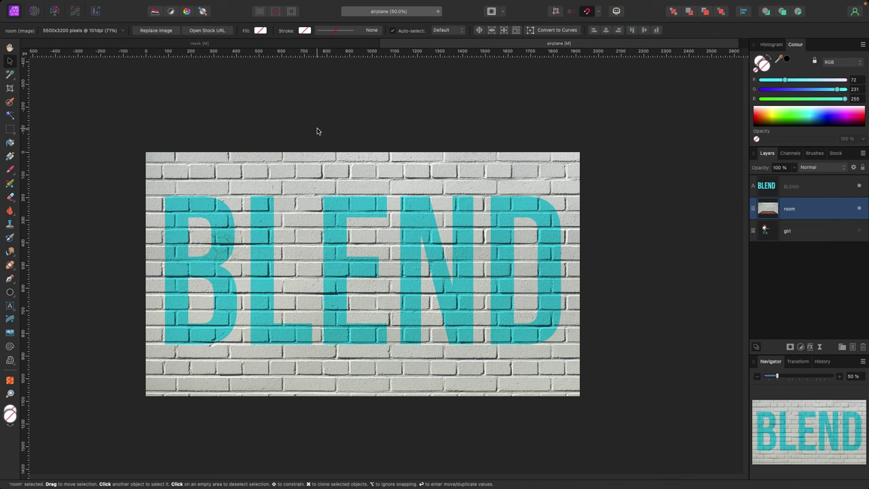
pyautogui.click(331, 236)
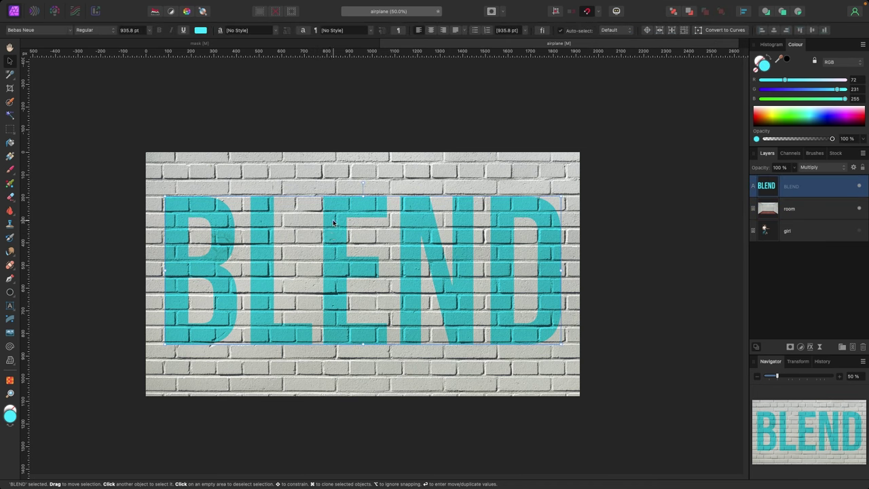
pyautogui.press('Delete')
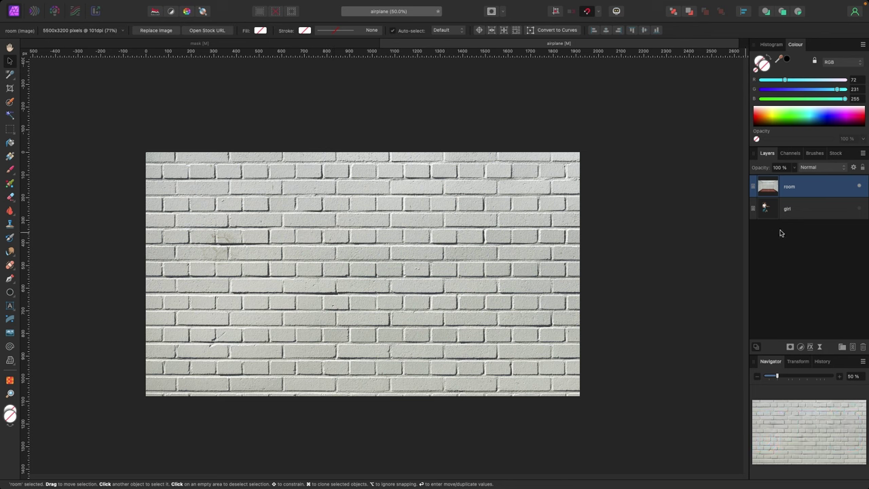
# Show the girl layer, place it above the room layer, and position the jumping girl in front of the brick wall.
pyautogui.click(815, 214)
pyautogui.moveTo(826, 217); pyautogui.dragTo(821, 185)
pyautogui.moveTo(366, 266); pyautogui.dragTo(406, 250)
pyautogui.click(423, 140)
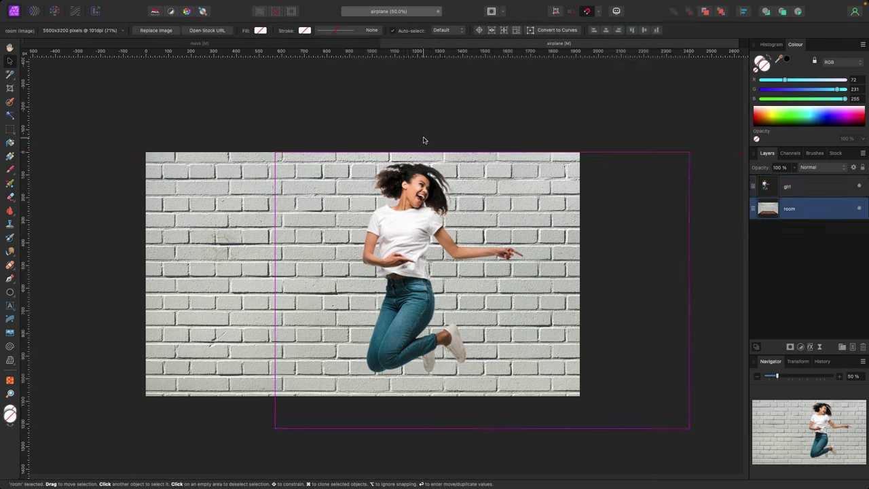
# Set the girl layer's blend mode to Multiply and its opacity to 78%.
pyautogui.click(373, 210)
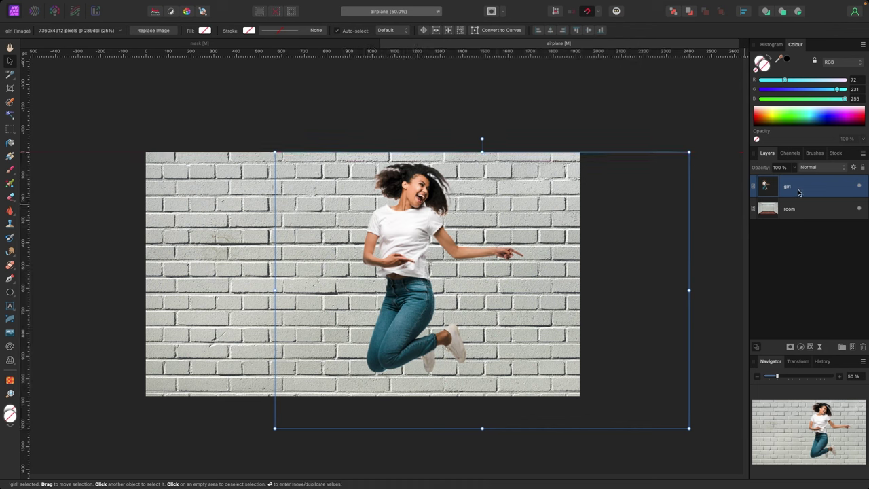
pyautogui.click(837, 168)
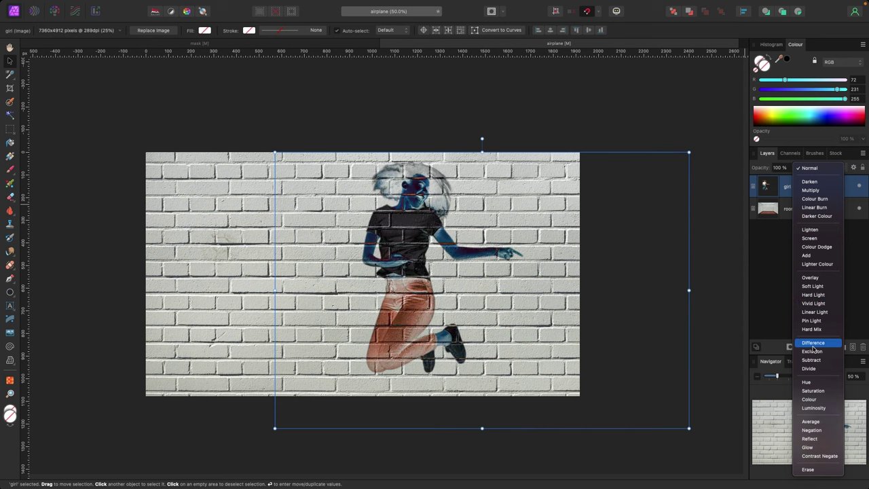
pyautogui.click(817, 193)
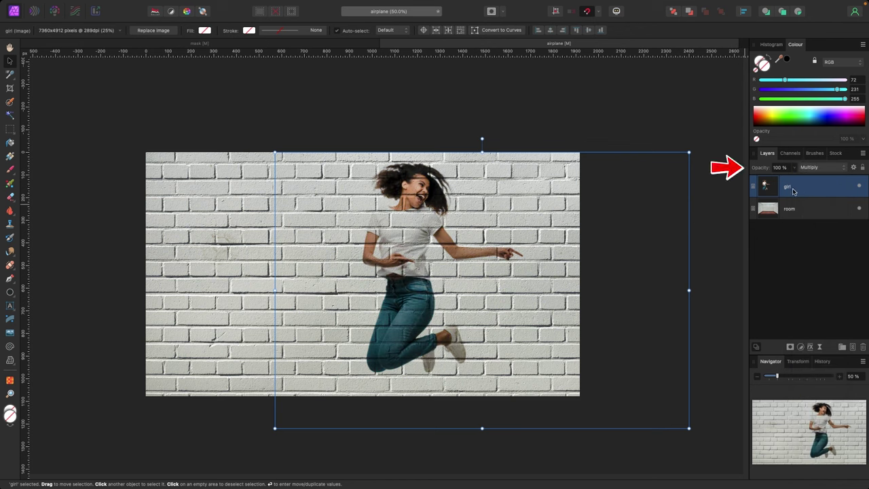
pyautogui.click(794, 167)
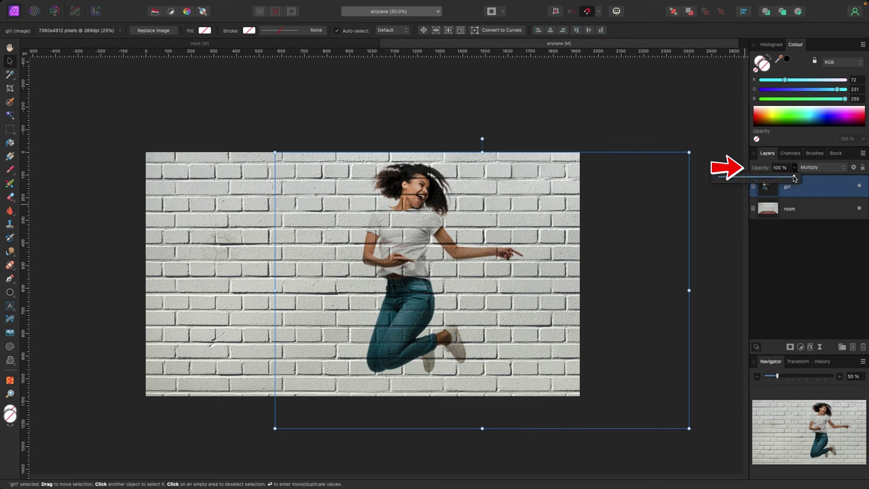
pyautogui.moveTo(793, 178); pyautogui.dragTo(750, 181)
pyautogui.moveTo(769, 183)
pyautogui.mouseDown()
pyautogui.moveTo(750, 183)
pyautogui.moveTo(777, 183)
pyautogui.mouseUp()
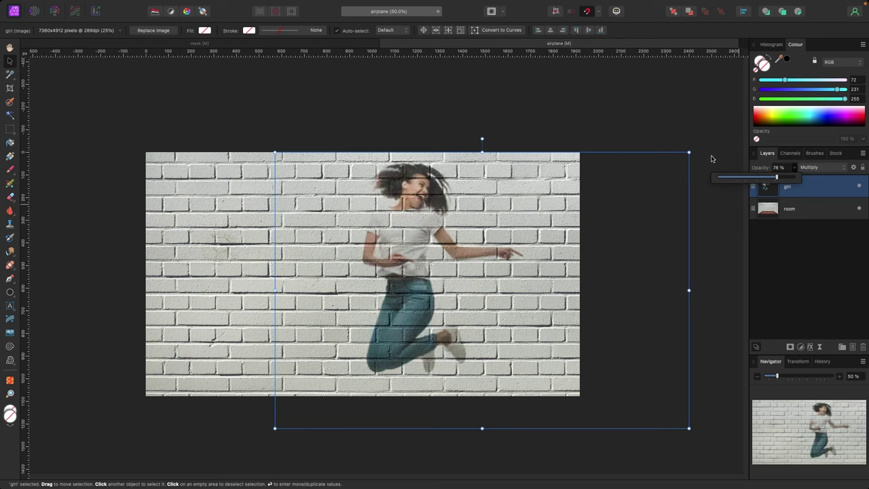
pyautogui.click(650, 129)
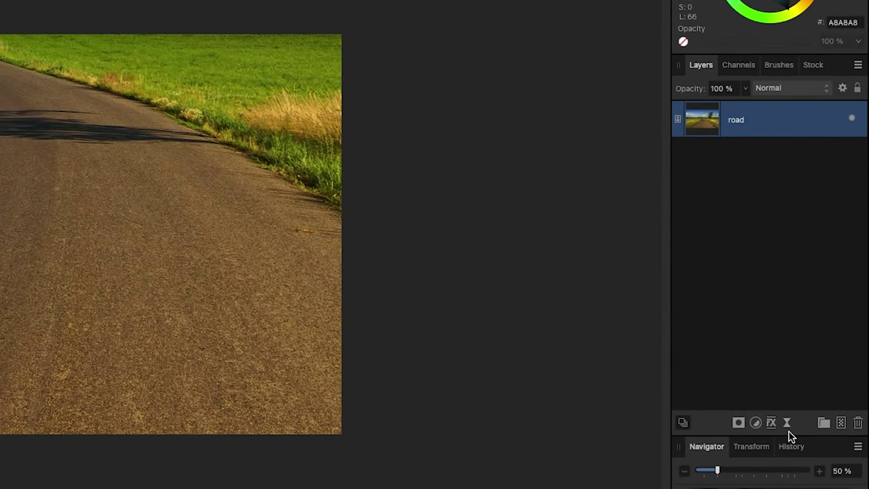
# Examine the available live filters for the road image, including the Distort group of live filter layers.
pyautogui.click(787, 423)
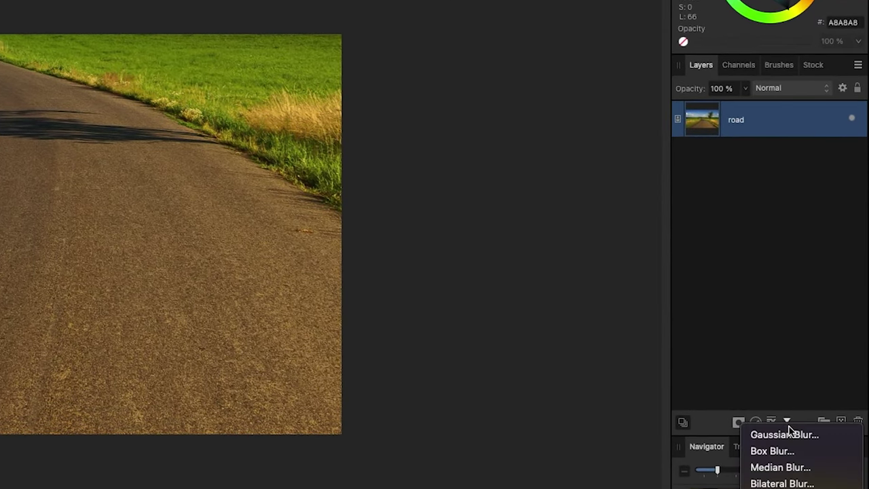
pyautogui.scroll(-10, 794, 449)
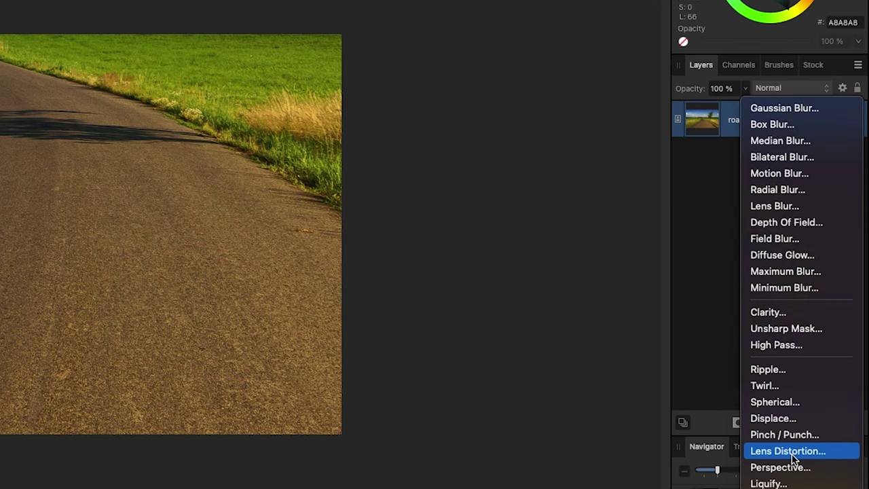
pyautogui.click(578, 297)
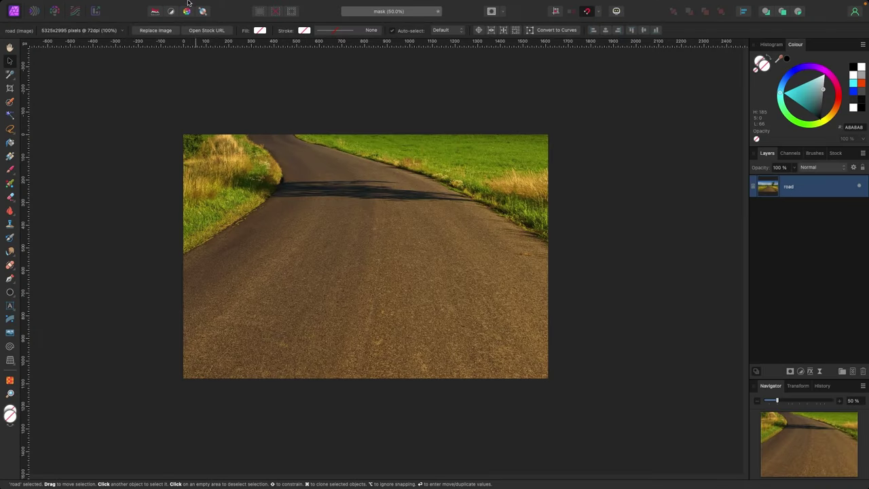
pyautogui.click(183, 5)
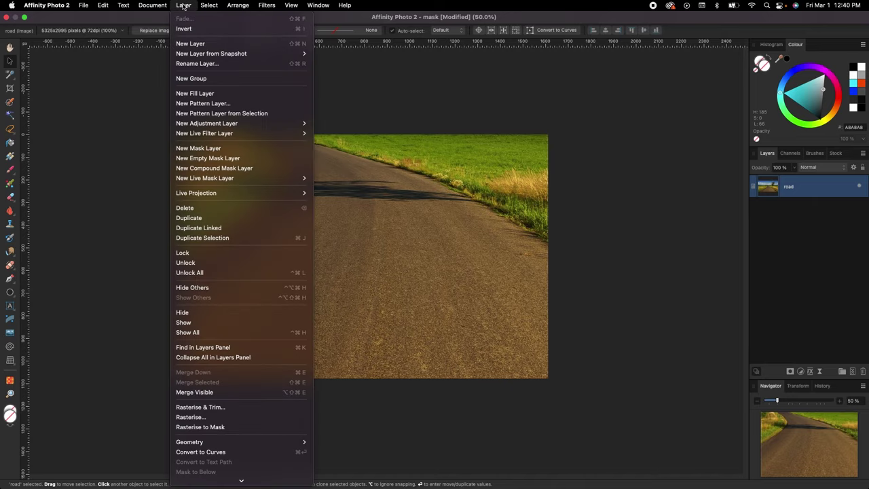
pyautogui.moveTo(234, 133)
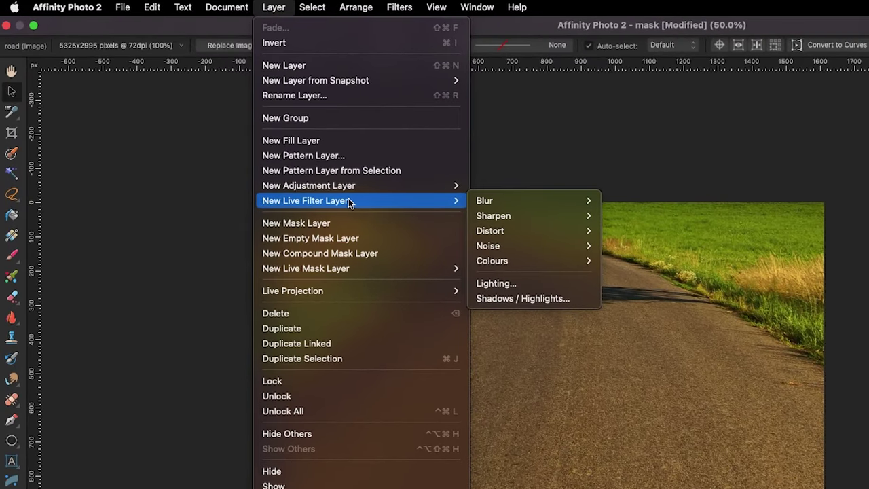
pyautogui.moveTo(506, 217)
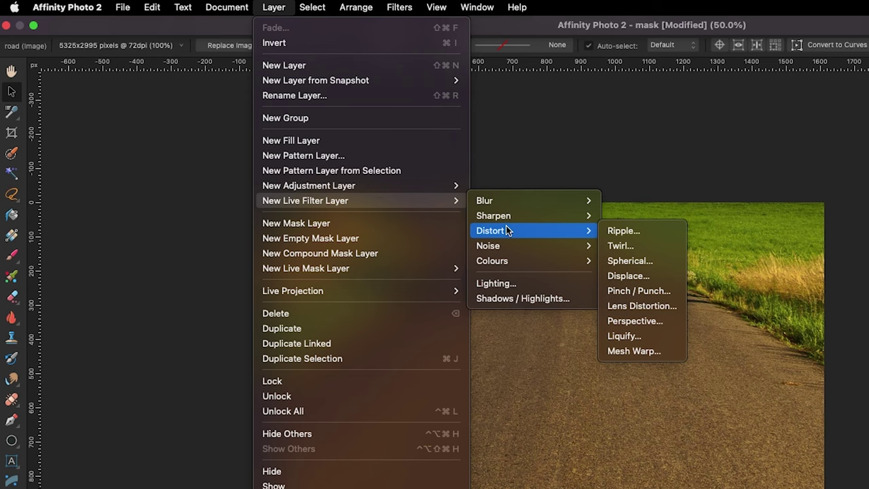
pyautogui.click(551, 157)
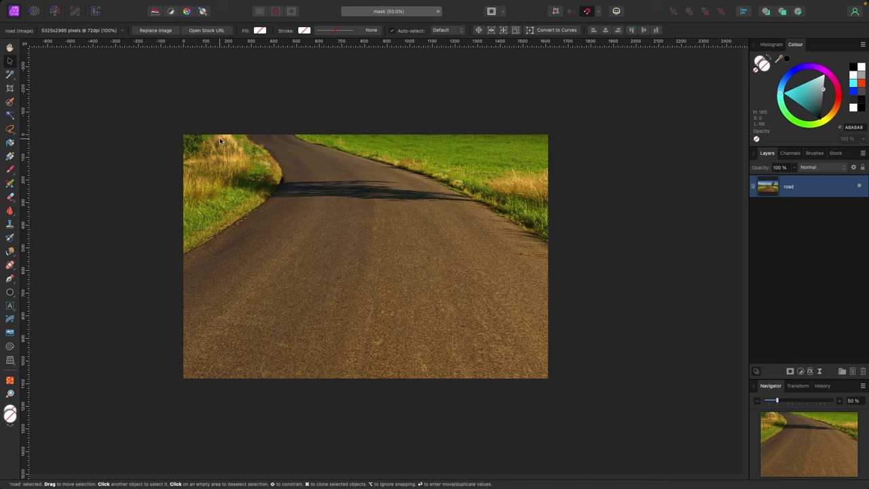
# Add white artistic text reading "DESIGN" in American Captain at about 366 pt on the road.
pyautogui.click(10, 307)
pyautogui.click(51, 306)
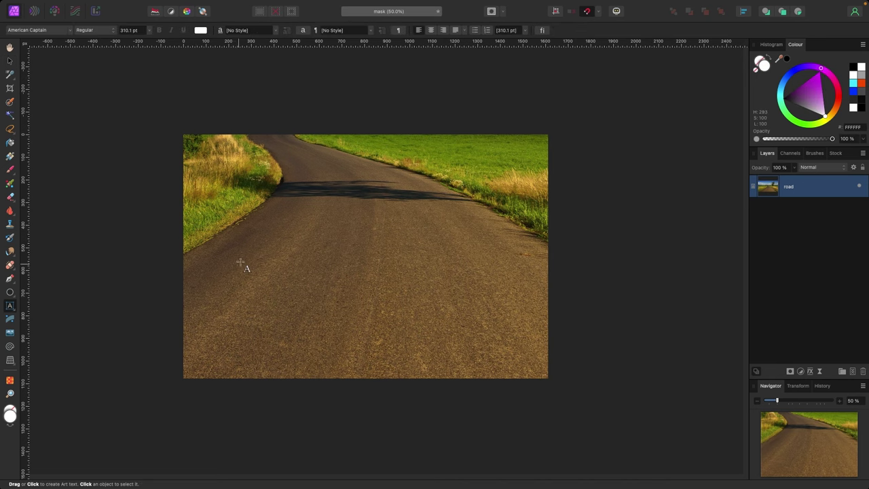
pyautogui.moveTo(245, 255); pyautogui.dragTo(290, 324)
pyautogui.write('DESIGN')
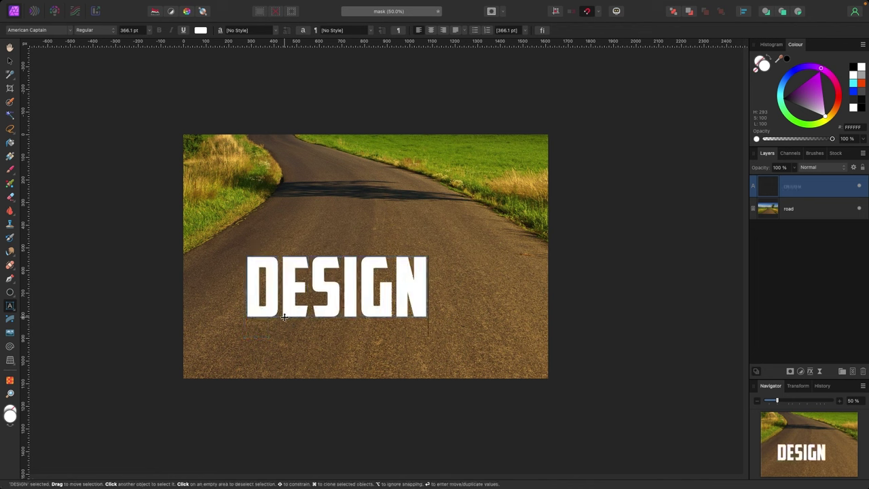
pyautogui.press('Escape')
# Enlarge the "DESIGN" text to about 487 pt and centre it on the lower part of the road.
pyautogui.click(10, 62)
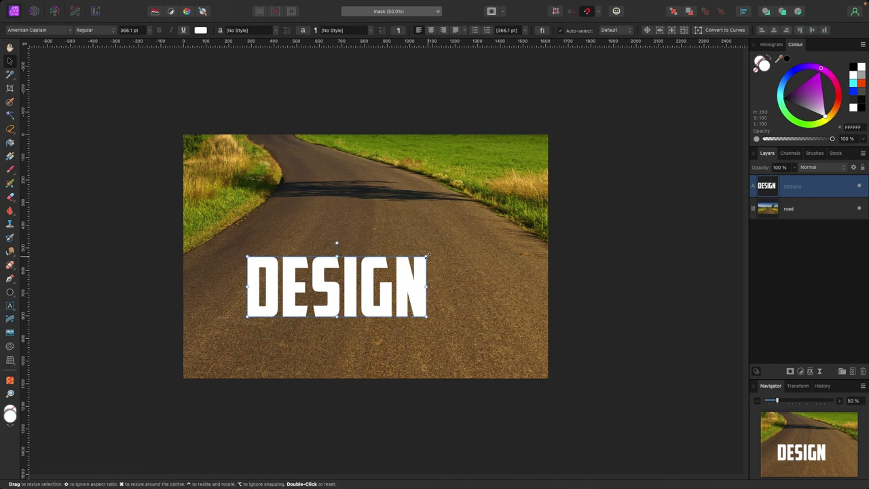
pyautogui.moveTo(337, 256); pyautogui.dragTo(336, 232)
pyautogui.moveTo(444, 263); pyautogui.dragTo(448, 290)
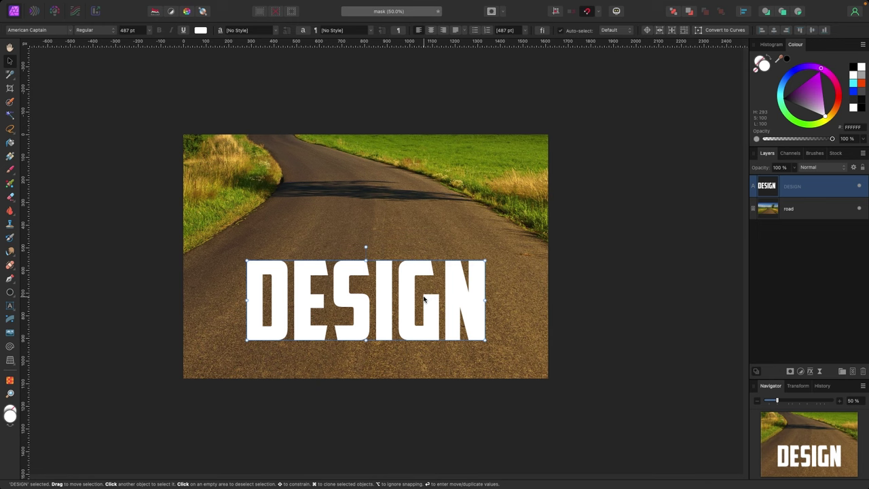
pyautogui.click(146, 273)
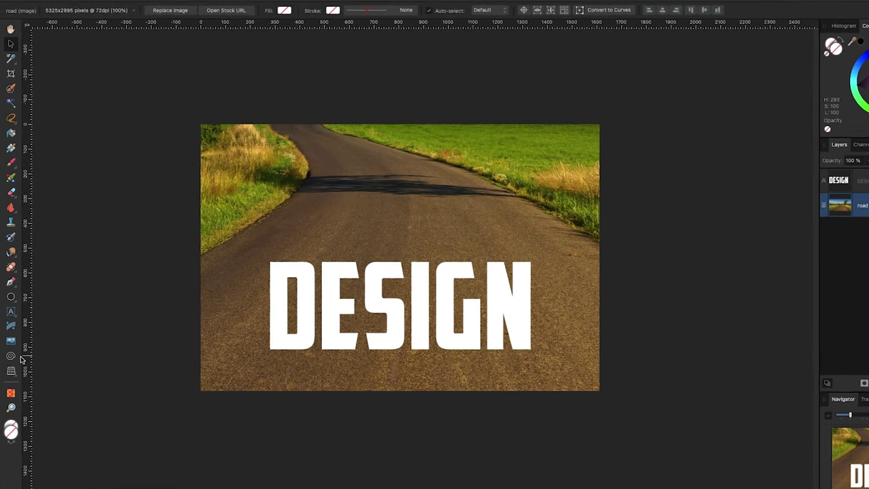
# Start a single-plane perspective on the "DESIGN" text and pull its two upper corners inward and down.
pyautogui.click(204, 330)
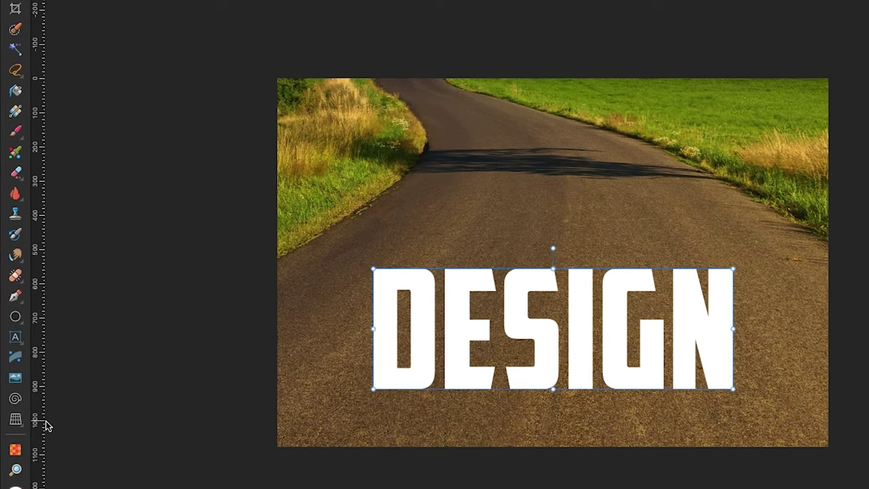
pyautogui.click(17, 414)
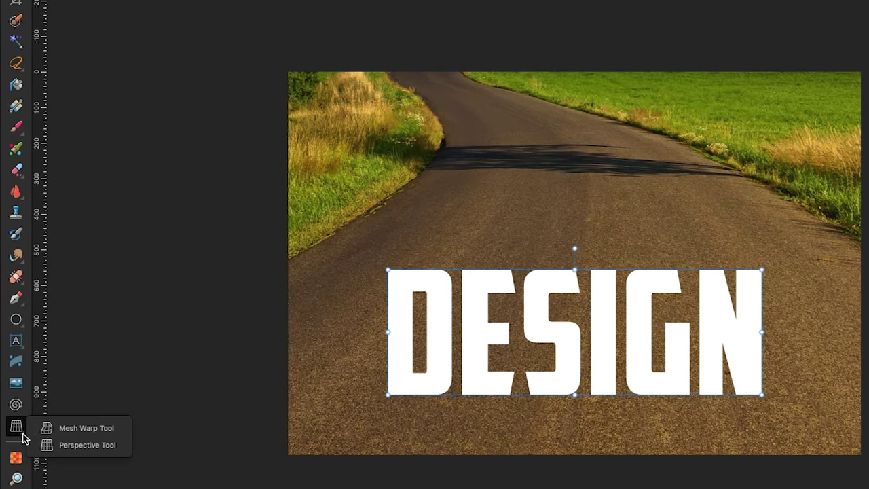
pyautogui.click(66, 445)
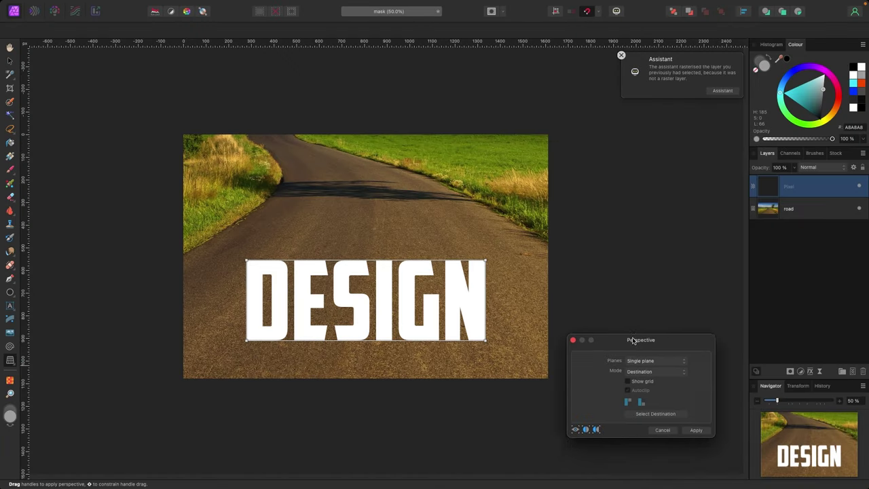
pyautogui.moveTo(632, 343); pyautogui.dragTo(598, 269)
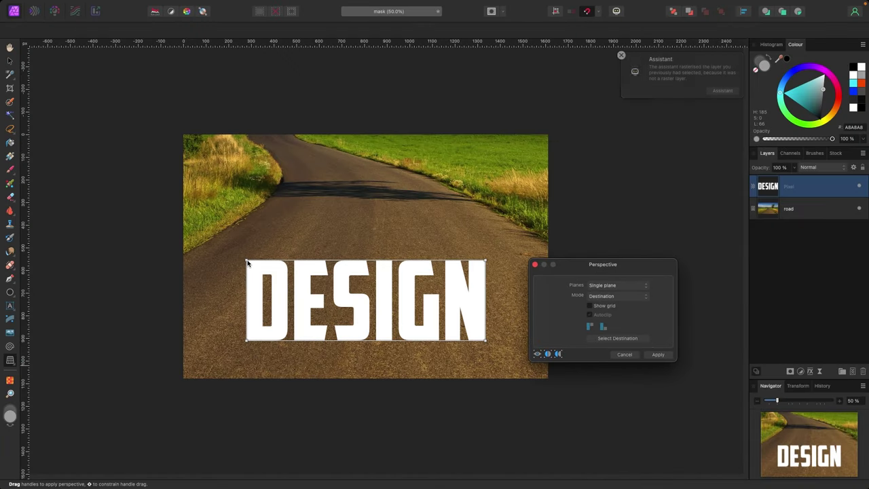
pyautogui.moveTo(246, 262); pyautogui.dragTo(256, 285)
pyautogui.moveTo(485, 262); pyautogui.dragTo(451, 281)
pyautogui.moveTo(258, 289); pyautogui.dragTo(267, 287)
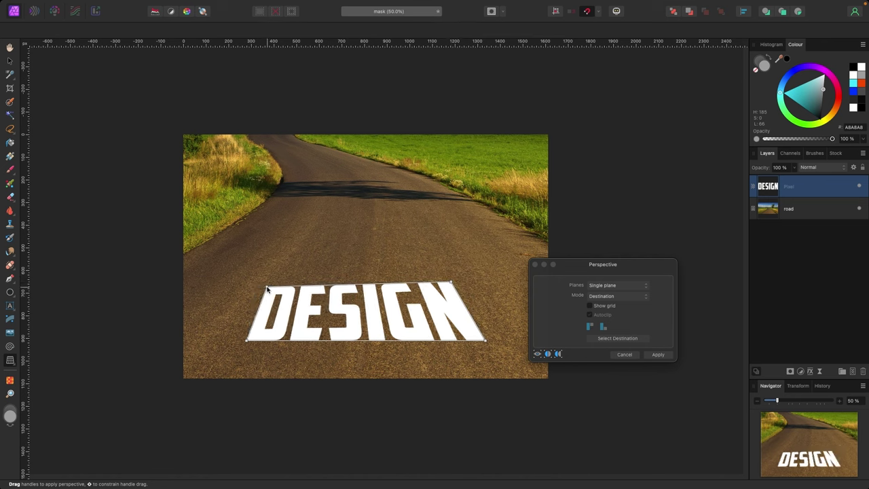
# Narrow and level the "DESIGN" text's four perspective corners so it lies flat on the road, and apply the perspective.
pyautogui.moveTo(486, 341); pyautogui.dragTo(472, 343)
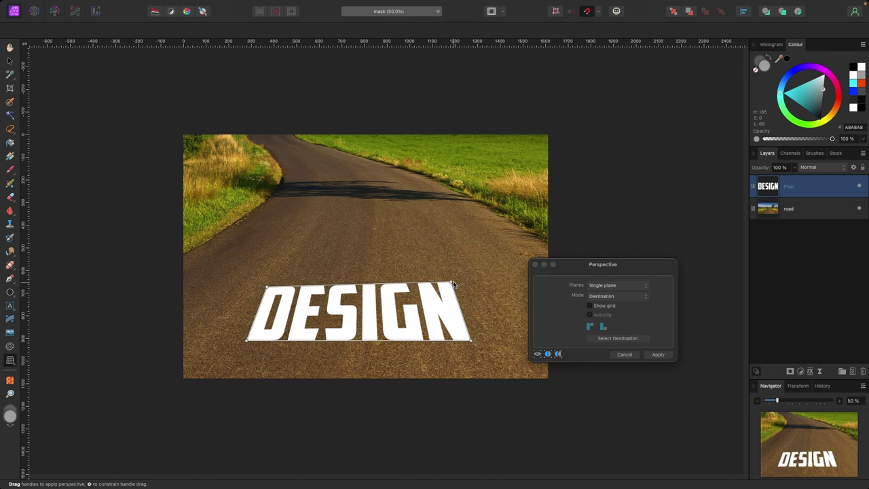
pyautogui.moveTo(453, 281); pyautogui.dragTo(451, 286)
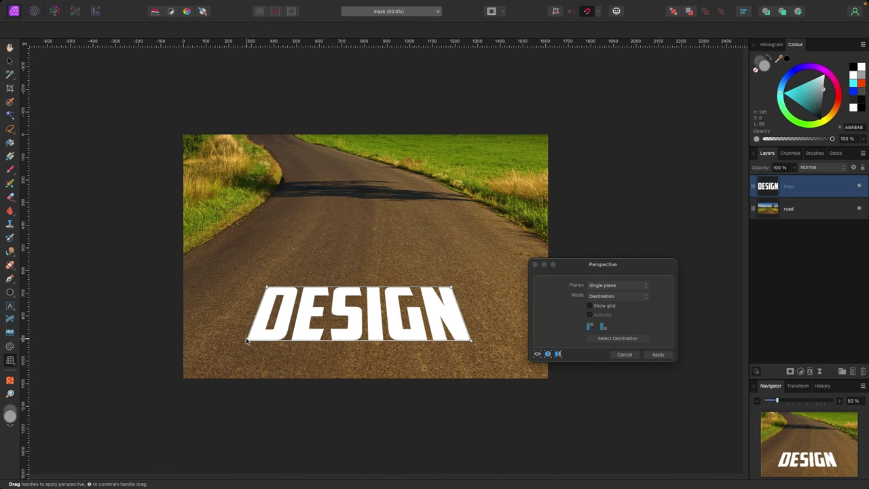
pyautogui.moveTo(248, 341); pyautogui.dragTo(250, 337)
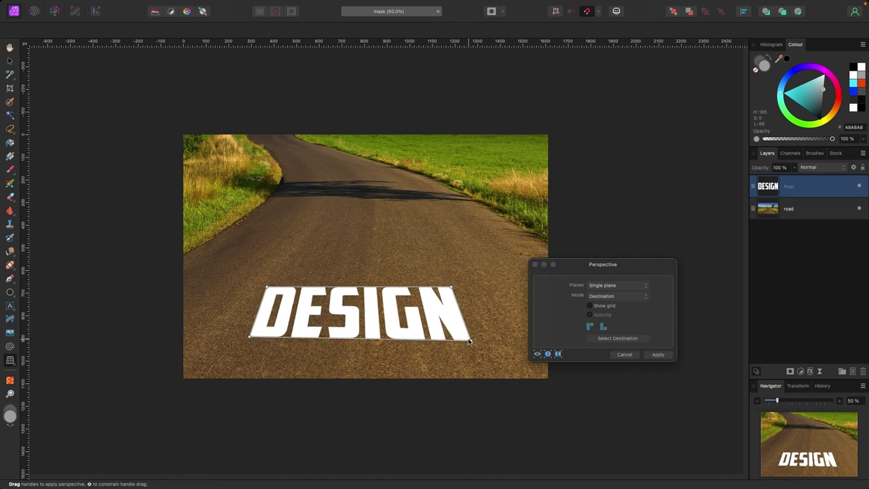
pyautogui.moveTo(469, 341); pyautogui.dragTo(465, 337)
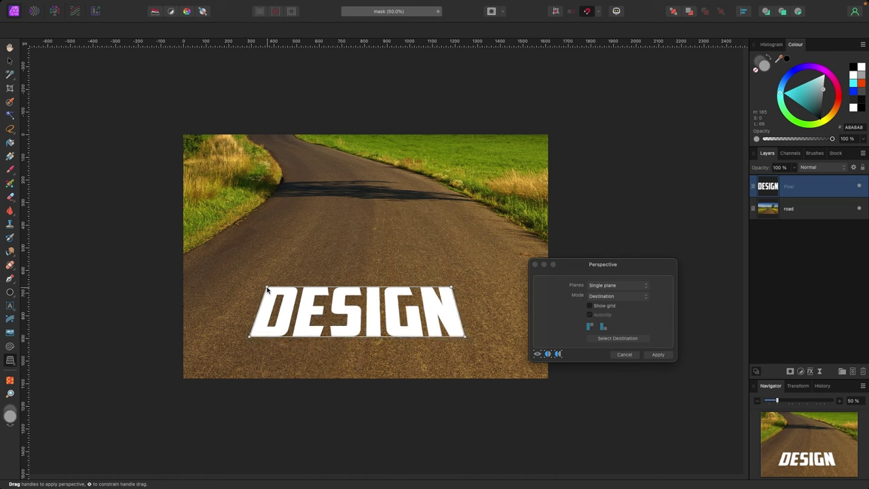
pyautogui.moveTo(267, 288); pyautogui.dragTo(271, 293)
pyautogui.moveTo(451, 288); pyautogui.dragTo(448, 292)
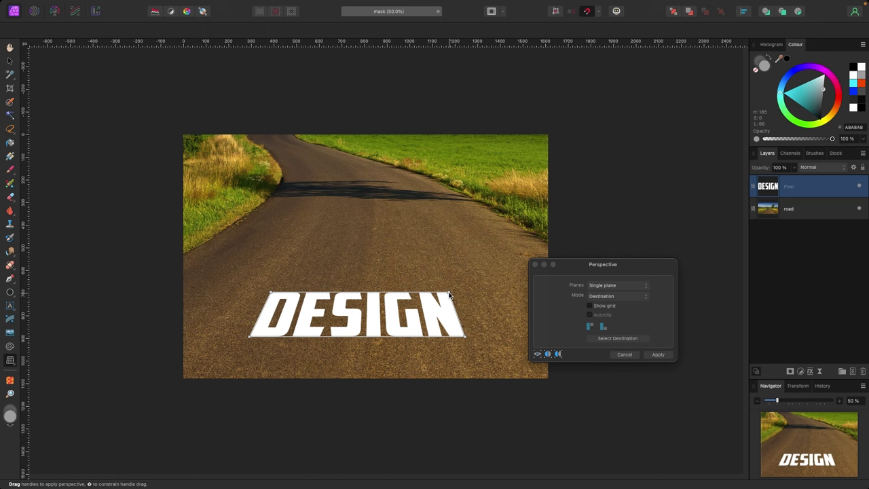
pyautogui.click(655, 354)
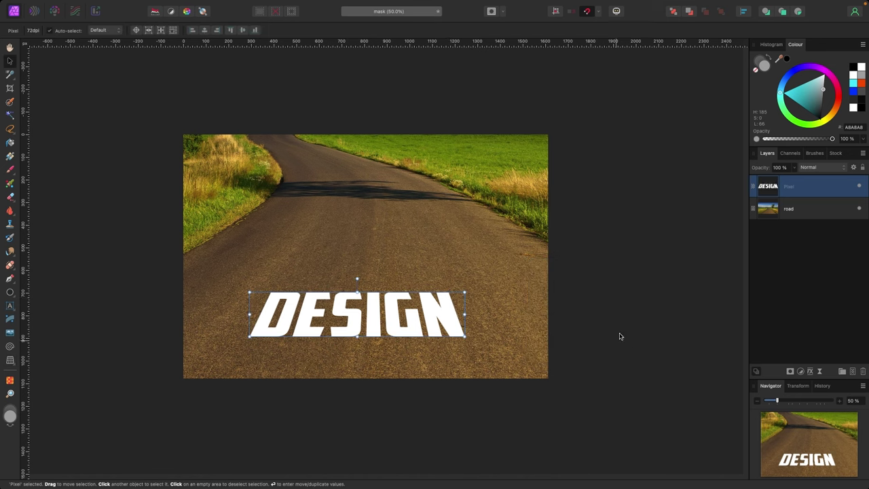
# Lower the flattened "DESIGN" layer's opacity to 50 % and deselect it.
pyautogui.click(793, 169)
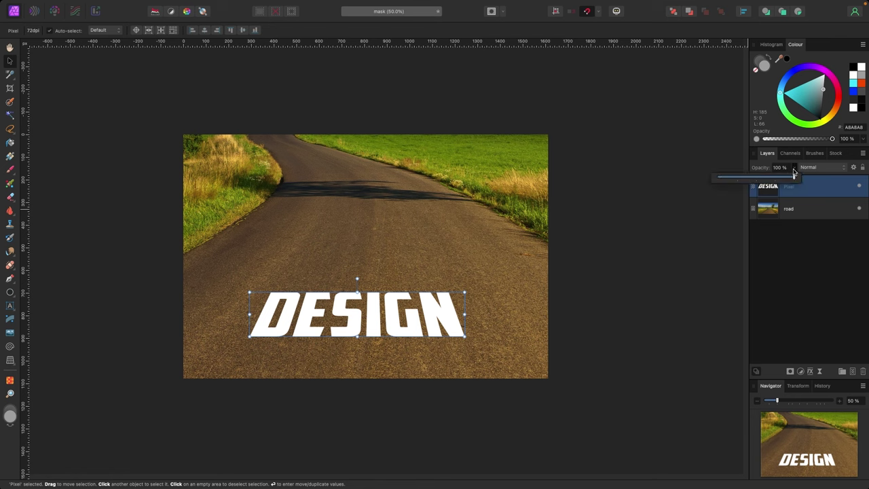
pyautogui.moveTo(793, 177); pyautogui.dragTo(755, 181)
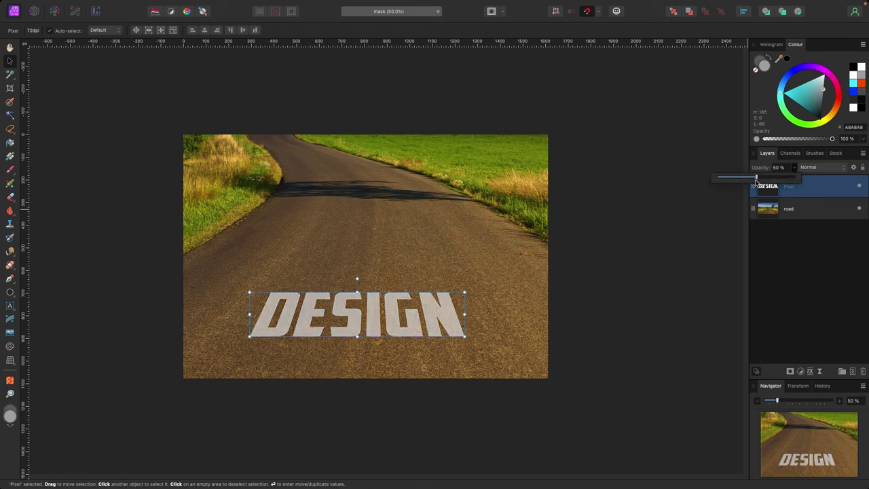
pyautogui.click(638, 228)
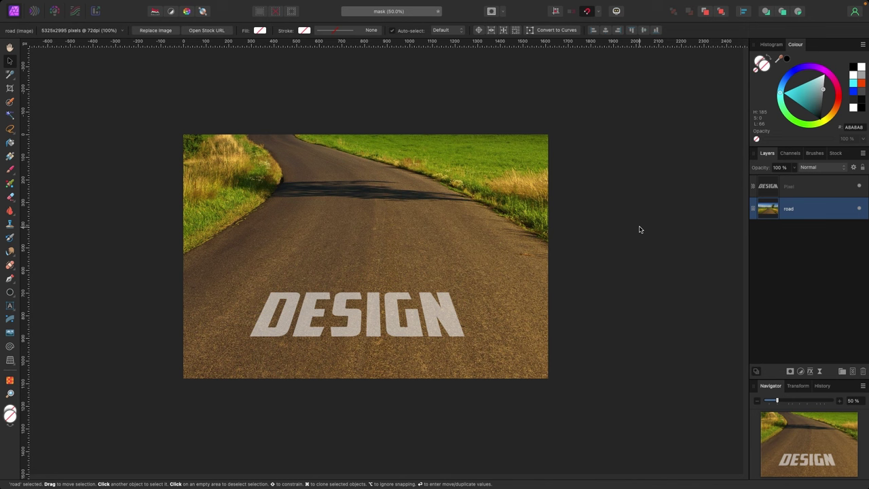
# Enlarge the "DESIGN" lettering to span most of the road's width and centre it on the lower part of the road.
pyautogui.click(755, 189)
pyautogui.click(440, 302)
pyautogui.click(438, 309)
pyautogui.moveTo(465, 292); pyautogui.dragTo(568, 271)
pyautogui.moveTo(522, 289); pyautogui.dragTo(476, 299)
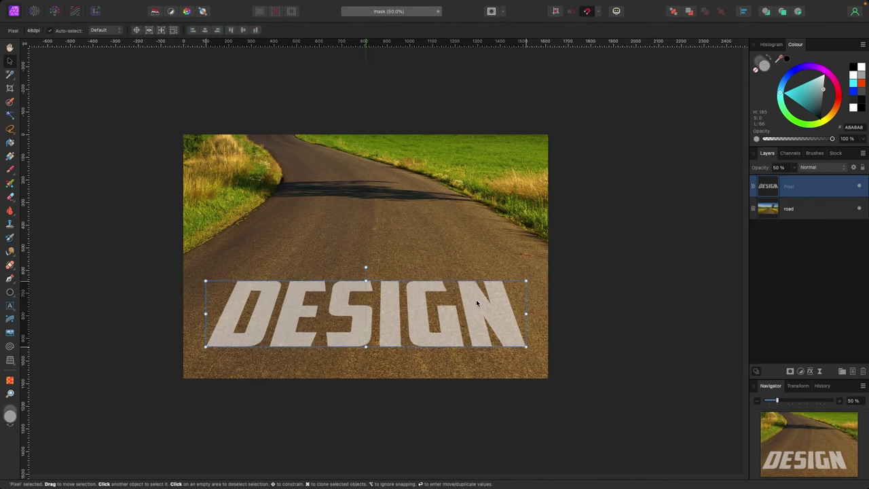
pyautogui.moveTo(527, 281); pyautogui.dragTo(514, 284)
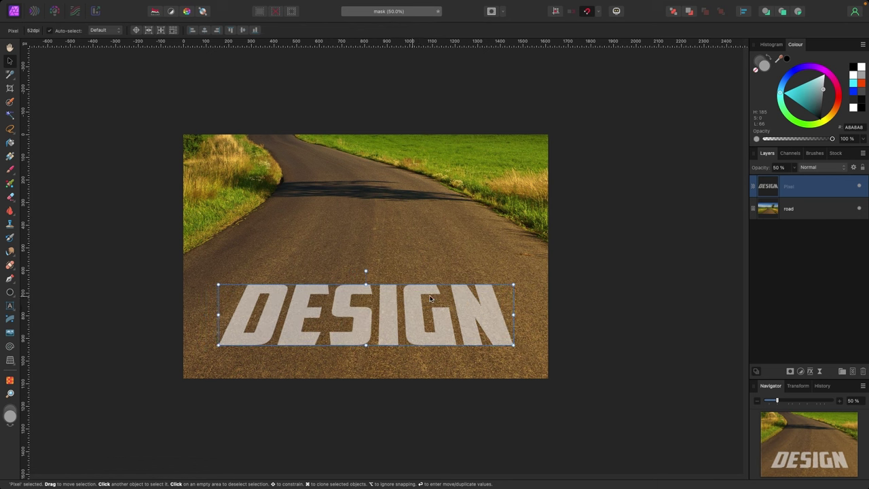
pyautogui.moveTo(513, 285); pyautogui.dragTo(528, 275)
pyautogui.moveTo(483, 311); pyautogui.dragTo(435, 311)
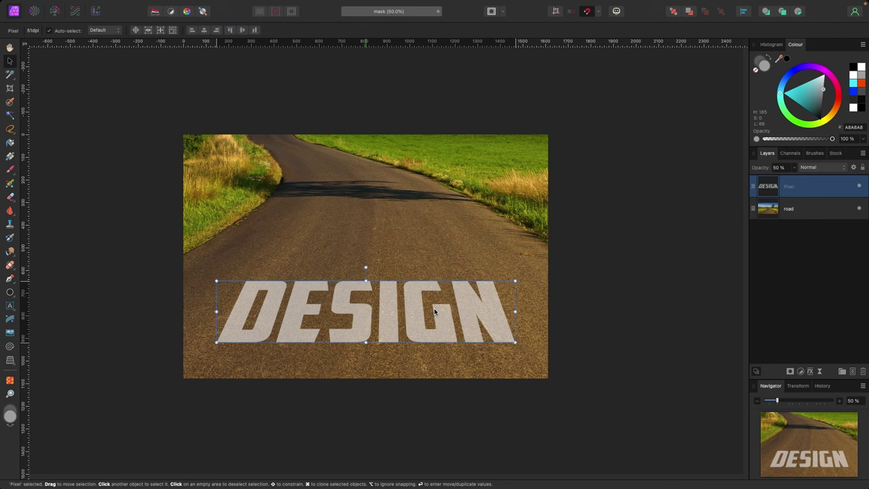
# Undo the resizing, opacity and perspective changes until "DESIGN" is undistorted, editable white text again.
pyautogui.press('super+z')
pyautogui.press('super+z')
pyautogui.press('super+z')
pyautogui.press('super+z')
pyautogui.press('super+z')
pyautogui.press('super+z')
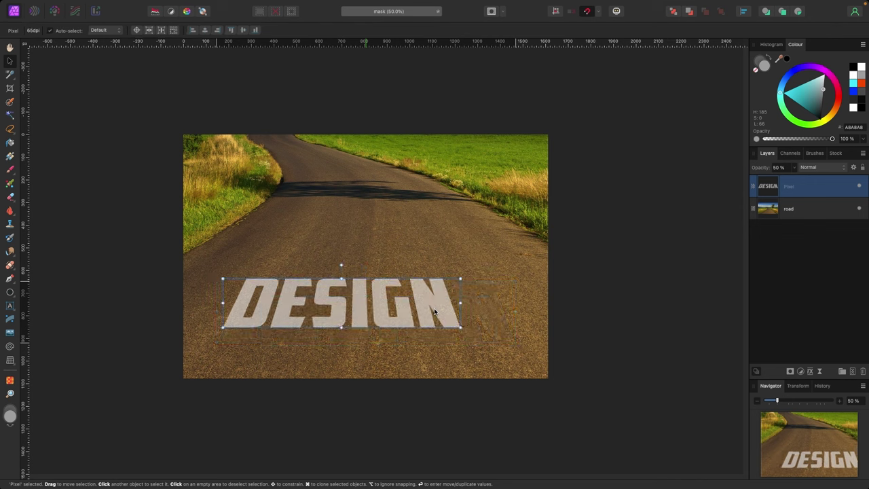
pyautogui.press('super+z')
pyautogui.press('super+z')
pyautogui.press('super+z')
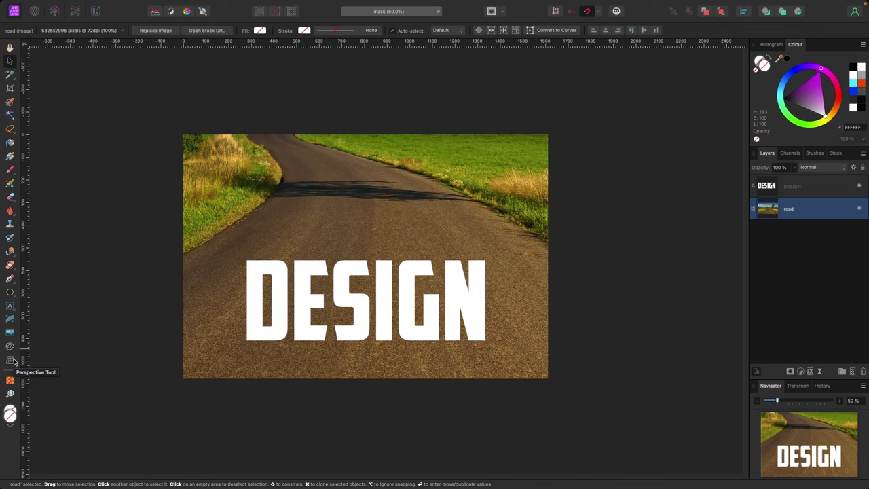
# Add a live Perspective filter to the "DESIGN" text and reveal the filter nested under its layer.
pyautogui.click(276, 321)
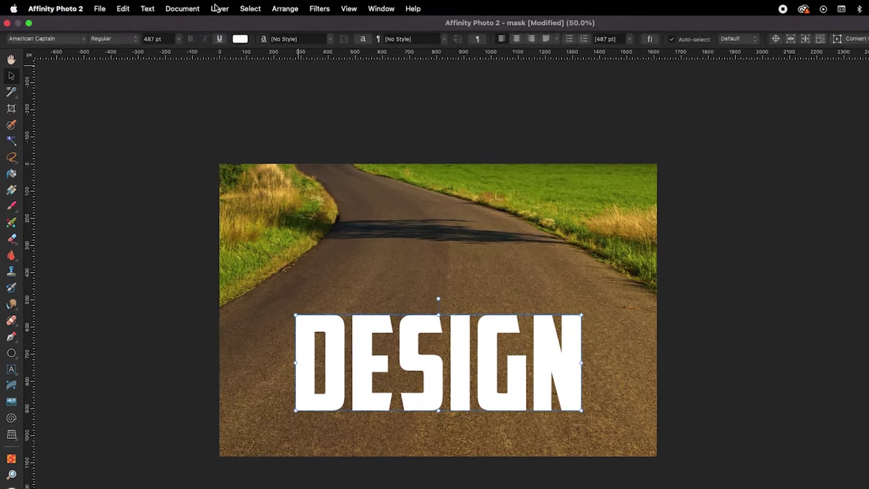
pyautogui.click(193, 6)
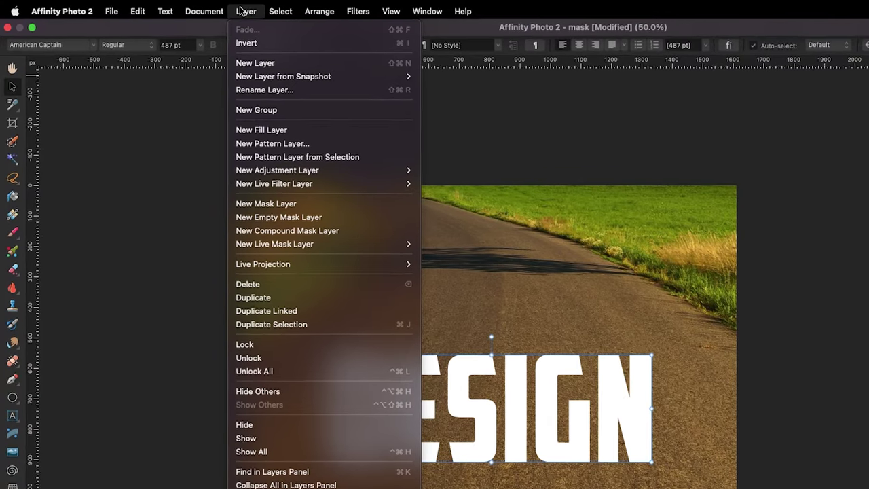
pyautogui.moveTo(214, 136)
pyautogui.moveTo(278, 188)
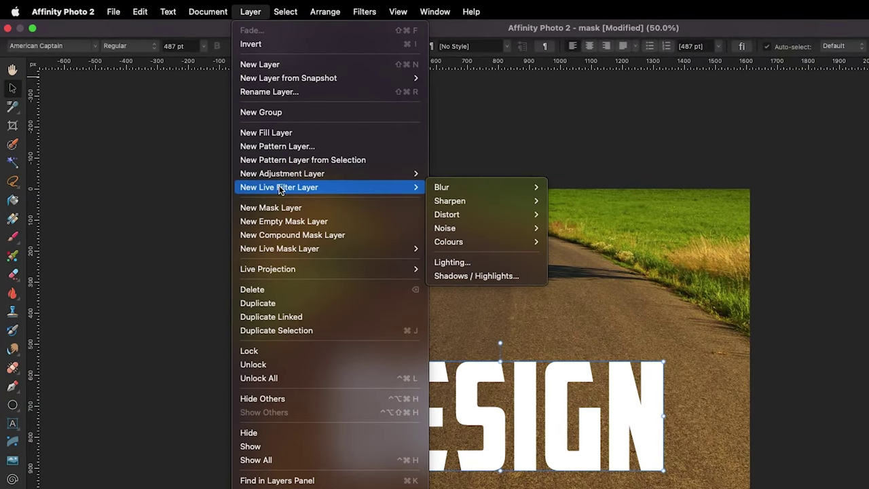
pyautogui.moveTo(453, 214)
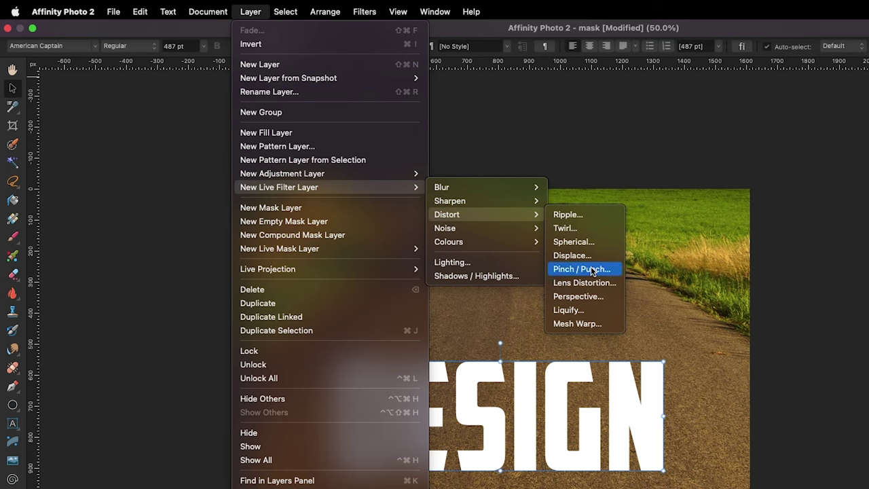
pyautogui.click(583, 296)
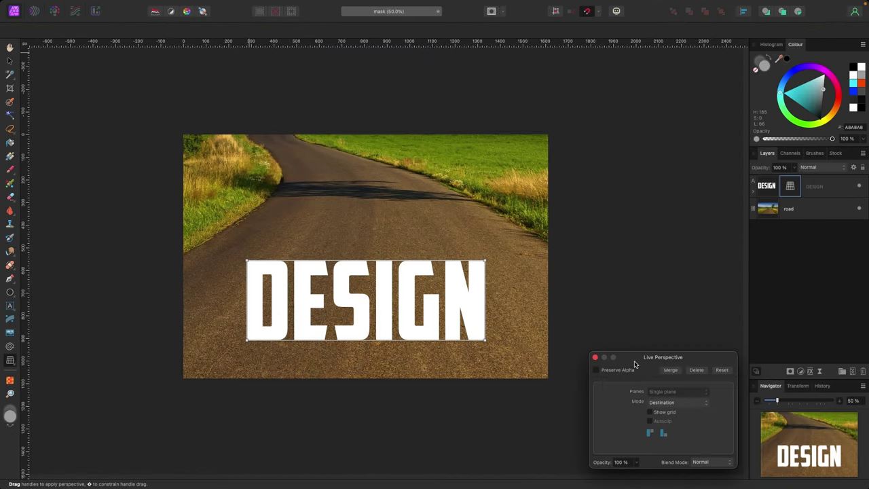
pyautogui.moveTo(868, 488); pyautogui.dragTo(777, 359)
pyautogui.moveTo(569, 259); pyautogui.dragTo(570, 260)
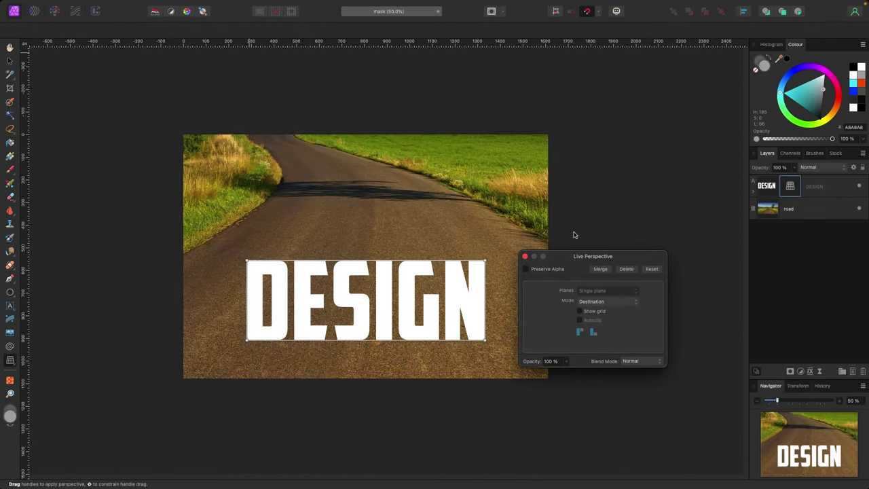
pyautogui.click(753, 195)
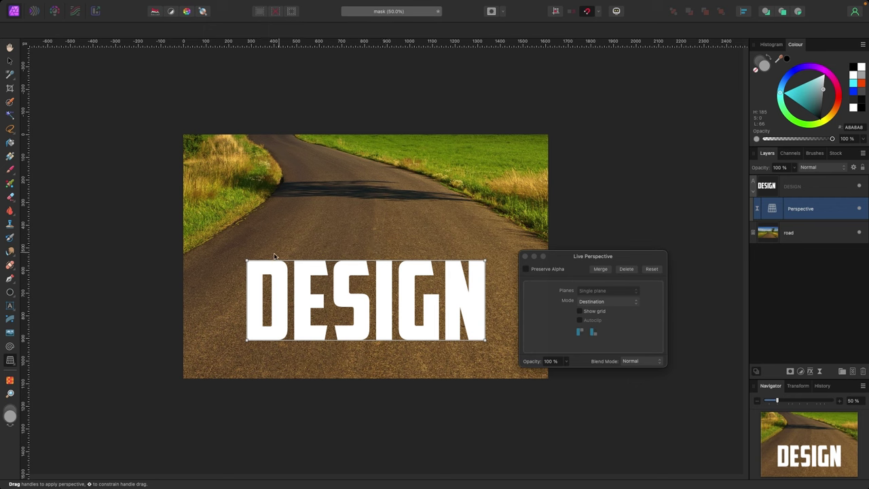
# Pull the live perspective's upper corners inward and down and narrow its base so "DESIGN" lies flat on the road.
pyautogui.moveTo(249, 261); pyautogui.dragTo(275, 287)
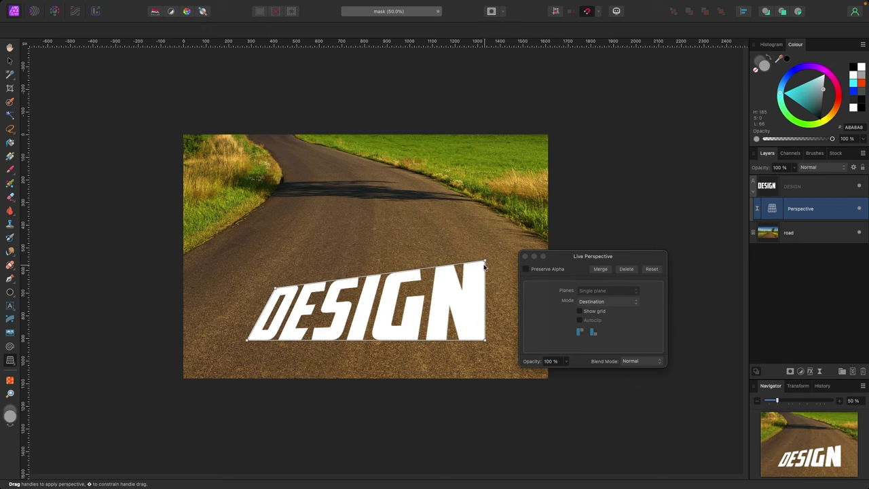
pyautogui.moveTo(485, 261); pyautogui.dragTo(458, 288)
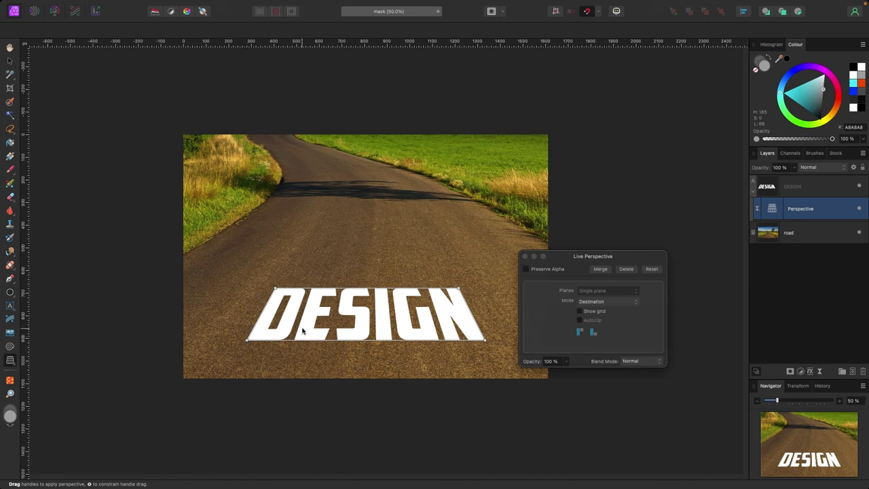
pyautogui.moveTo(248, 339); pyautogui.dragTo(258, 339)
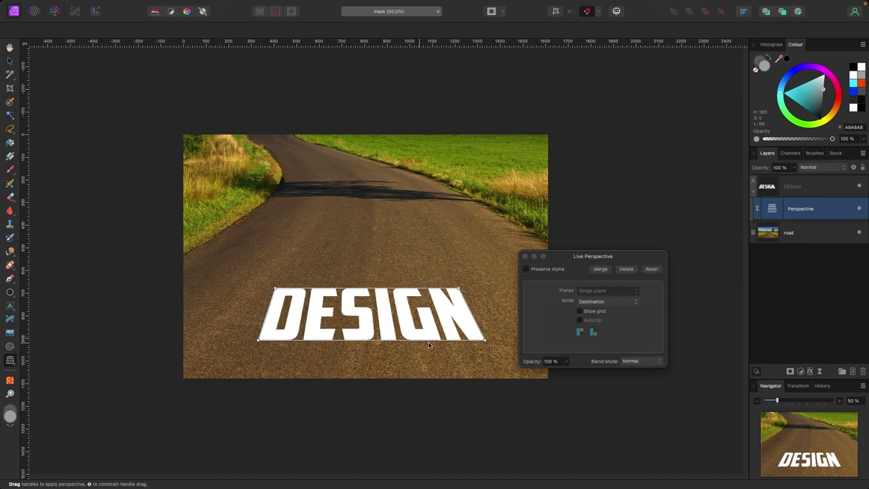
pyautogui.moveTo(483, 341); pyautogui.dragTo(479, 340)
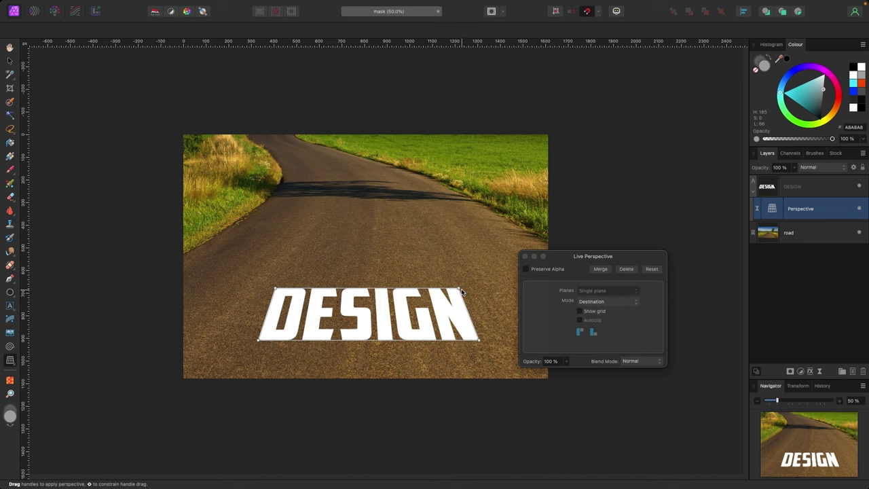
pyautogui.moveTo(458, 288); pyautogui.dragTo(456, 292)
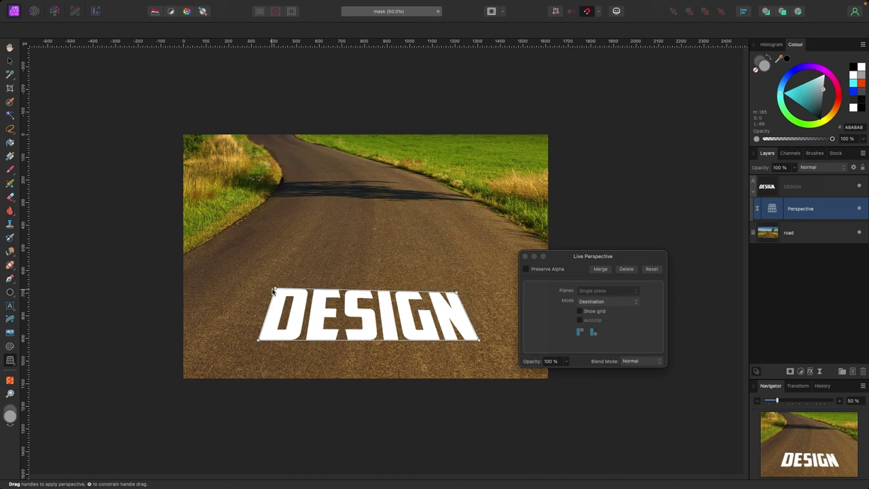
pyautogui.moveTo(275, 288); pyautogui.dragTo(278, 292)
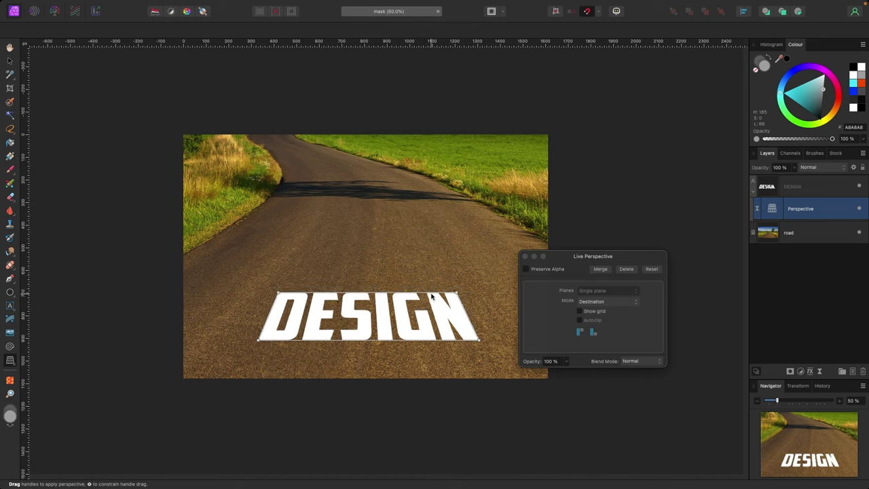
pyautogui.click(526, 257)
# Set the "DESIGN" text layer's opacity to 66 % so the asphalt shows through.
pyautogui.click(828, 186)
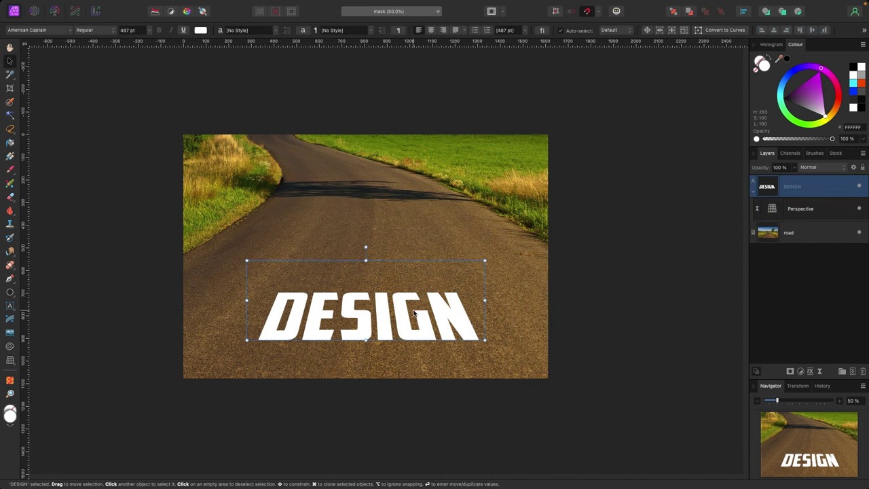
pyautogui.click(794, 168)
pyautogui.moveTo(794, 176); pyautogui.dragTo(769, 179)
pyautogui.click(493, 200)
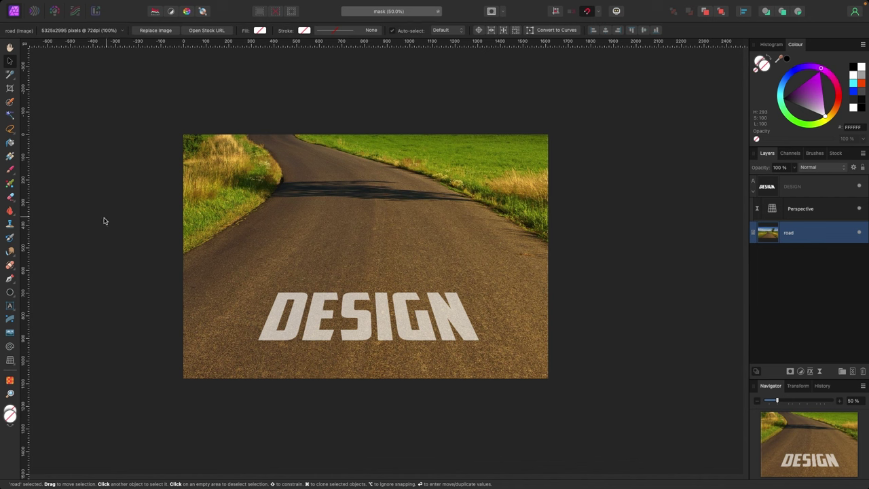
# Draw a circle on the road above the text, fill it muted teal (H 185, S 22, L 49), and shift it slightly.
pyautogui.moveTo(10, 293); pyautogui.dragTo(40, 264)
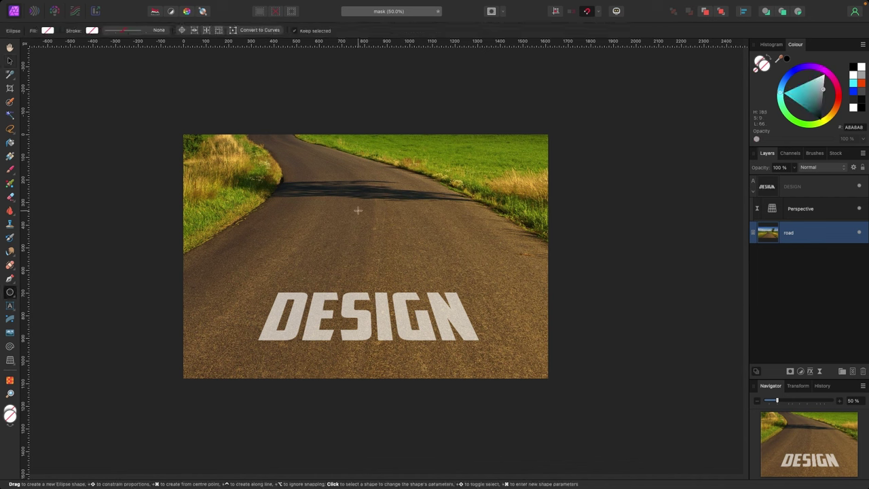
pyautogui.moveTo(348, 207); pyautogui.dragTo(402, 262)
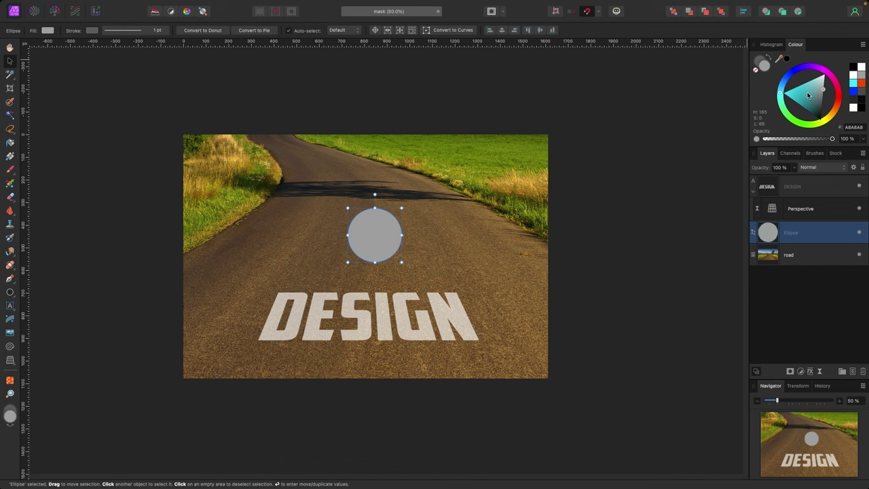
pyautogui.moveTo(808, 80)
pyautogui.mouseDown()
pyautogui.moveTo(800, 83)
pyautogui.moveTo(812, 96)
pyautogui.mouseUp()
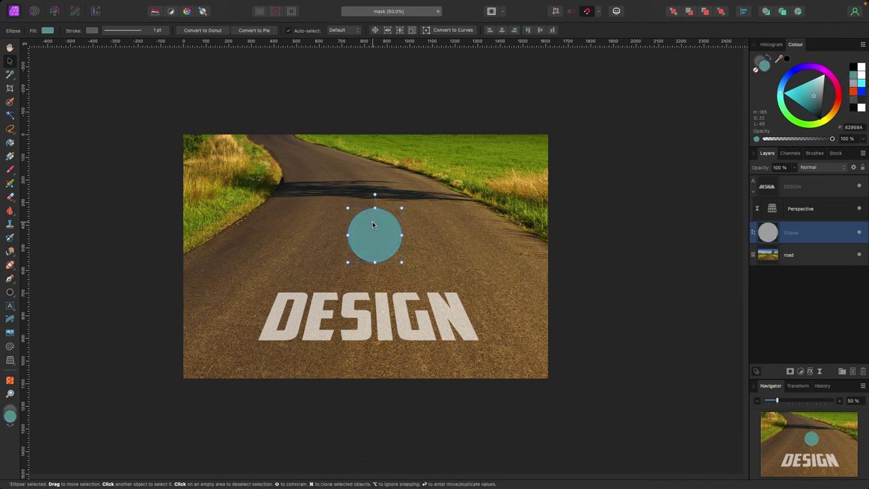
pyautogui.moveTo(374, 224); pyautogui.dragTo(361, 219)
# Reopen the "DESIGN" text's live Perspective filter and move its upper-right corner slightly outward.
pyautogui.click(393, 311)
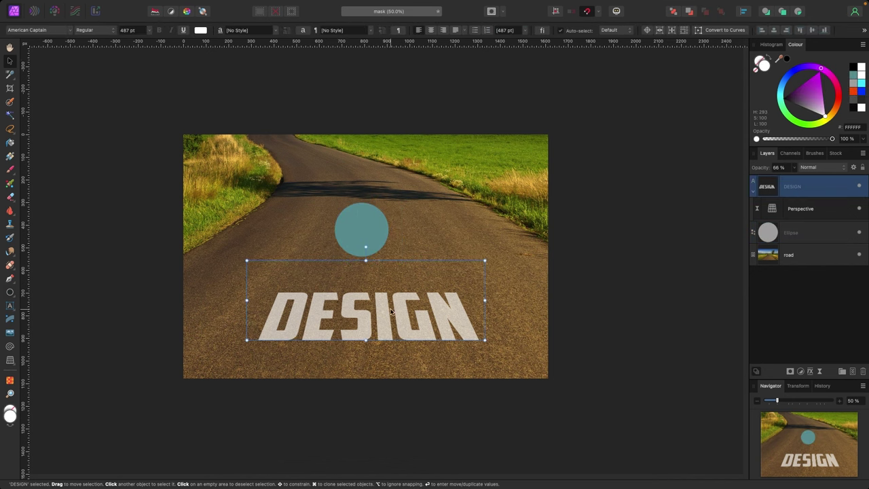
pyautogui.doubleClick(772, 212)
pyautogui.moveTo(651, 357); pyautogui.dragTo(612, 288)
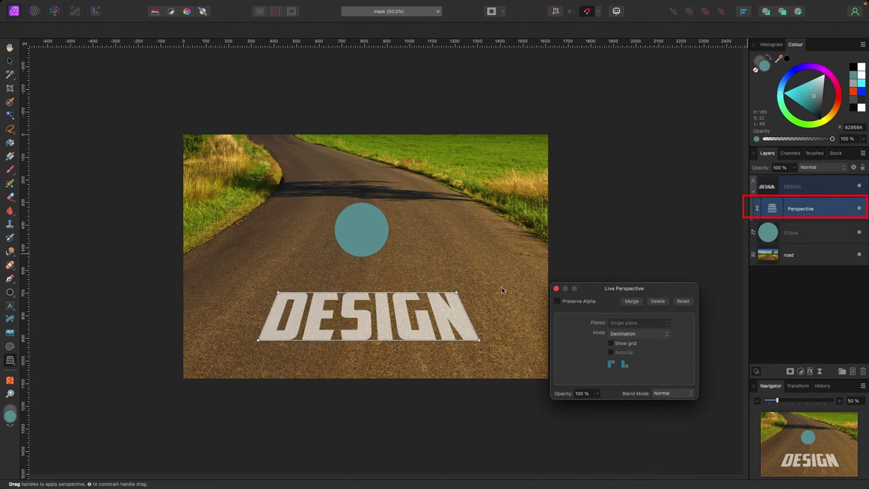
pyautogui.moveTo(274, 295)
pyautogui.mouseDown()
pyautogui.moveTo(281, 296)
pyautogui.moveTo(268, 281)
pyautogui.moveTo(283, 301)
pyautogui.moveTo(278, 292)
pyautogui.mouseUp()
pyautogui.moveTo(456, 293)
pyautogui.mouseDown()
pyautogui.moveTo(465, 281)
pyautogui.moveTo(466, 291)
pyautogui.mouseUp()
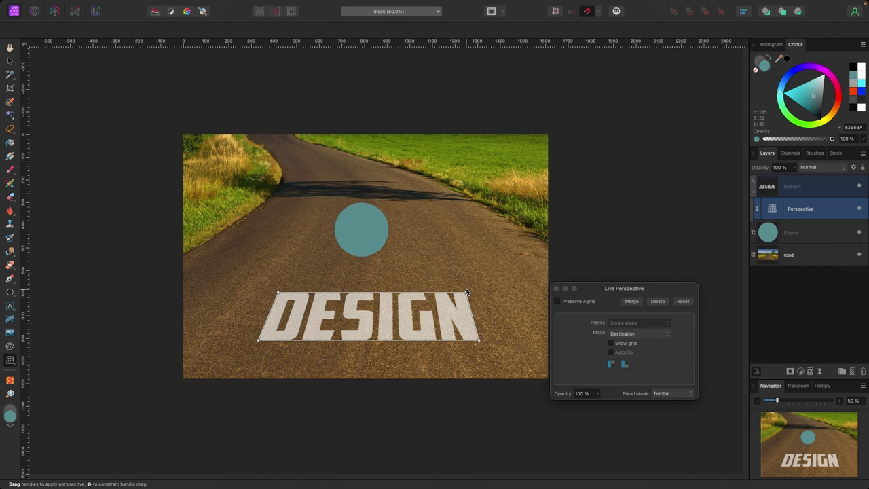
# Delete the "DESIGN" text's live Perspective filter and the teal circle, nudging the text slightly lower on the road.
pyautogui.click(653, 301)
pyautogui.moveTo(436, 279); pyautogui.dragTo(436, 286)
pyautogui.click(367, 233)
pyautogui.press('Delete')
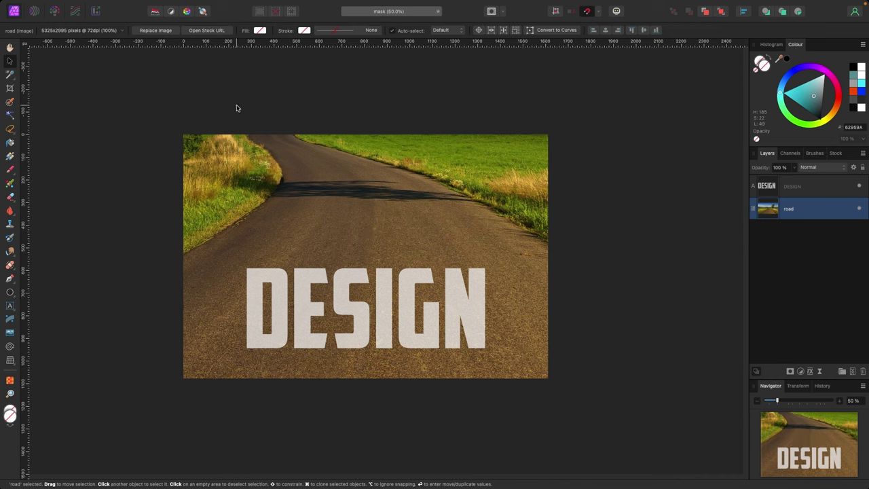
pyautogui.click(820, 372)
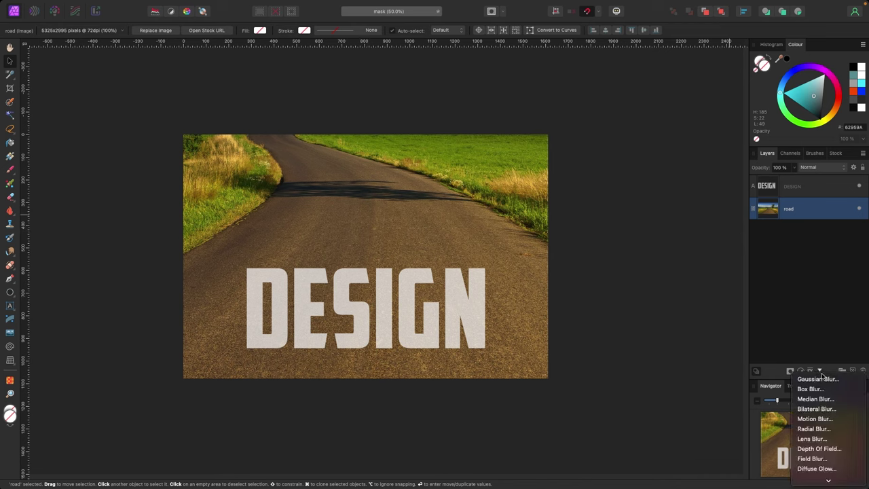
pyautogui.click(184, 5)
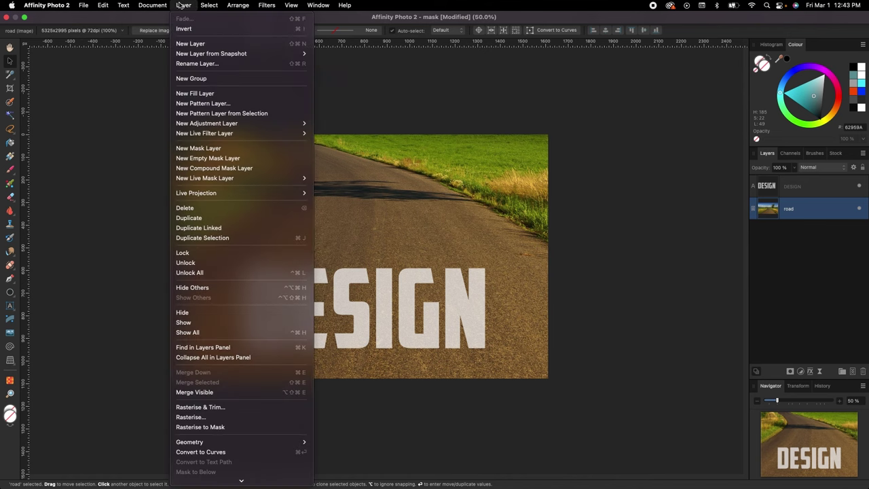
pyautogui.moveTo(233, 134)
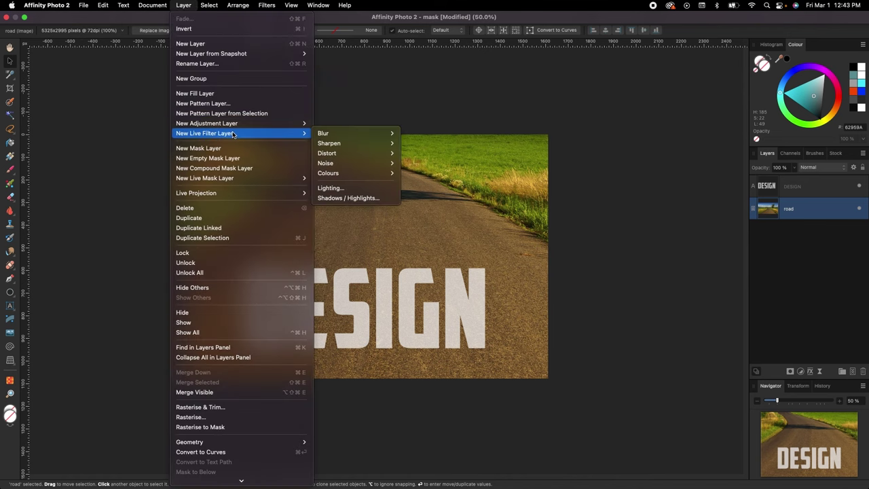
pyautogui.moveTo(355, 155)
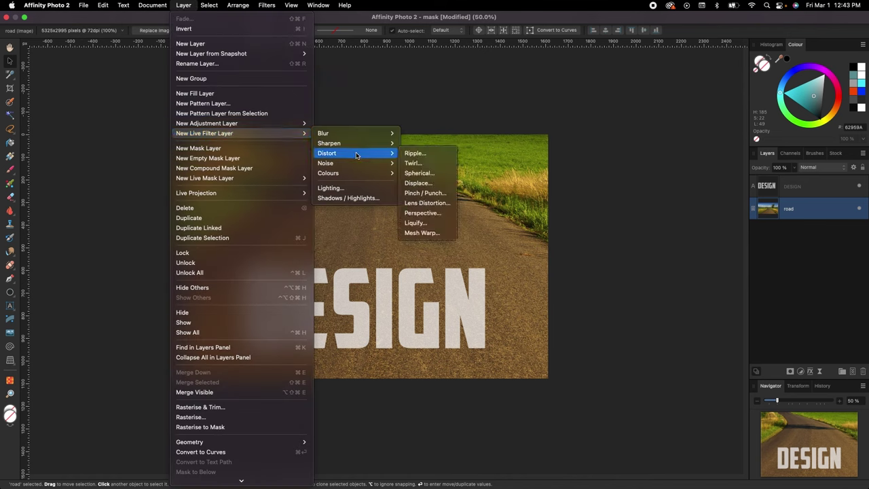
pyautogui.moveTo(356, 173)
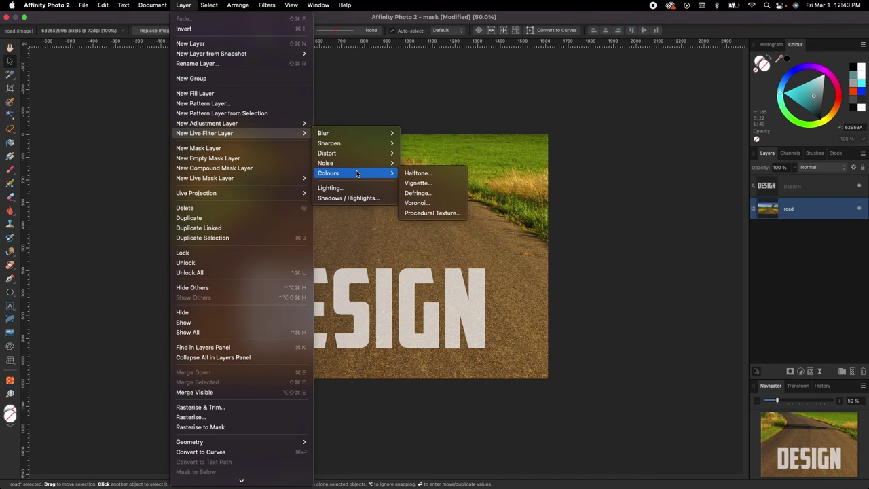
# Hide and reshow the "some dude" layer to compare the portrait with the AI robot image beneath, and open its opacity control.
pyautogui.moveTo(352, 139)
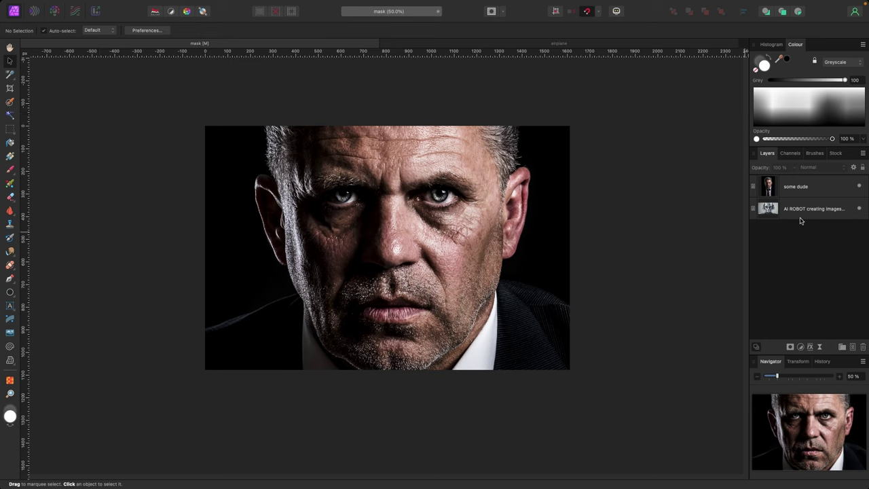
pyautogui.click(823, 192)
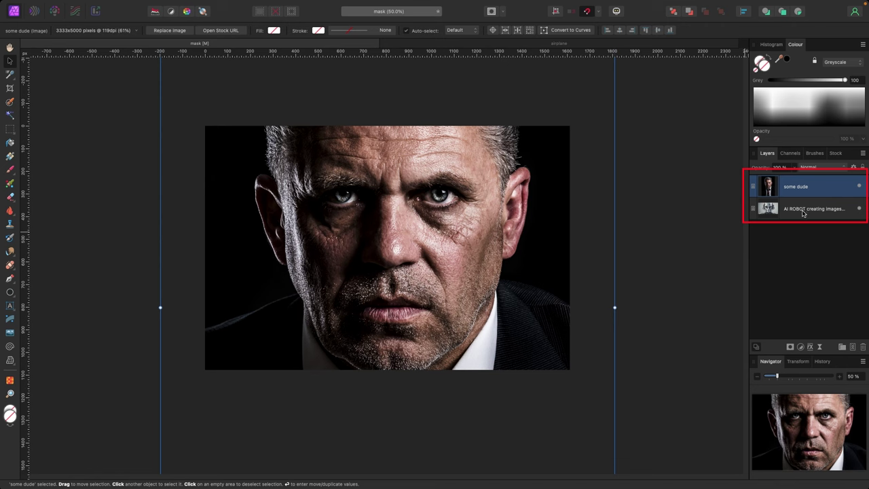
pyautogui.click(804, 212)
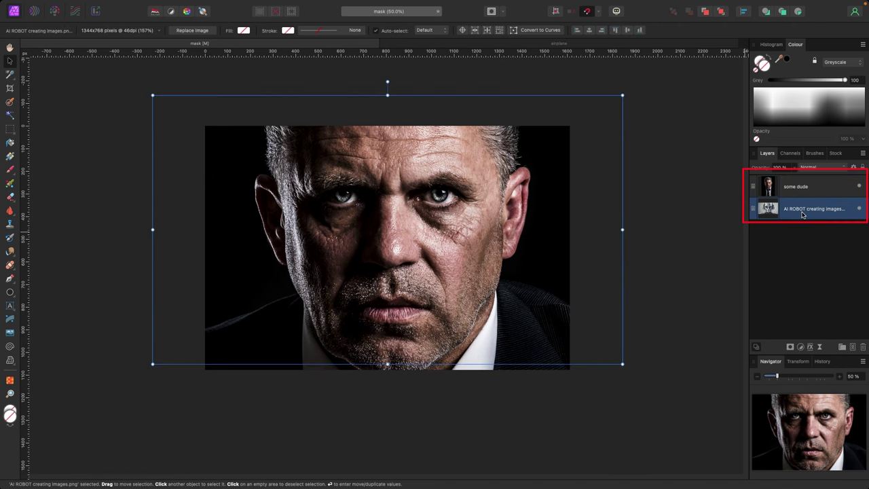
pyautogui.click(854, 188)
pyautogui.click(859, 187)
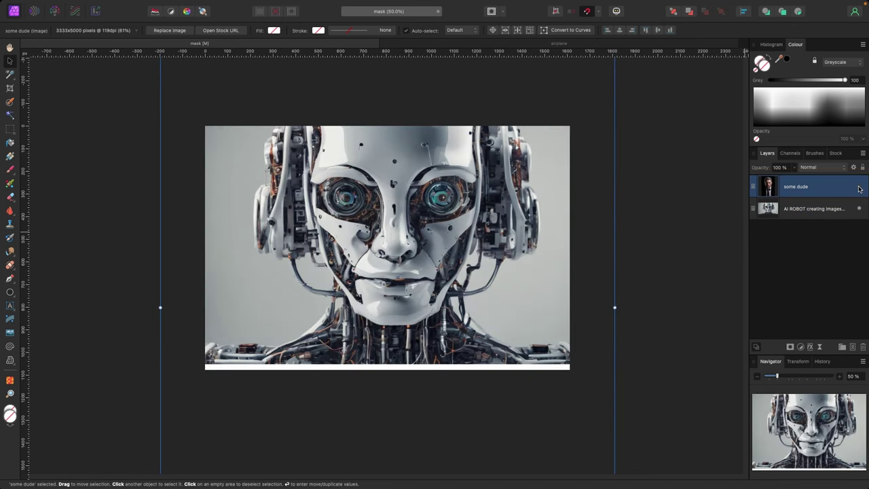
pyautogui.click(859, 188)
pyautogui.click(858, 187)
pyautogui.click(859, 187)
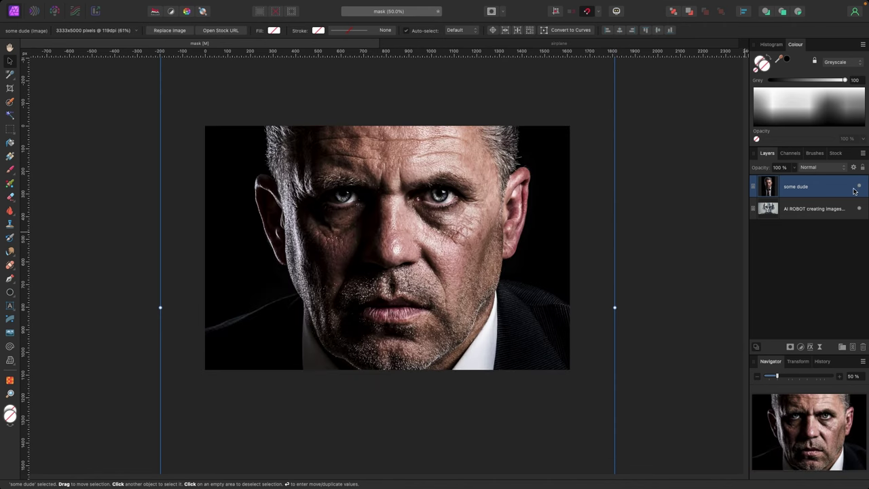
pyautogui.click(795, 168)
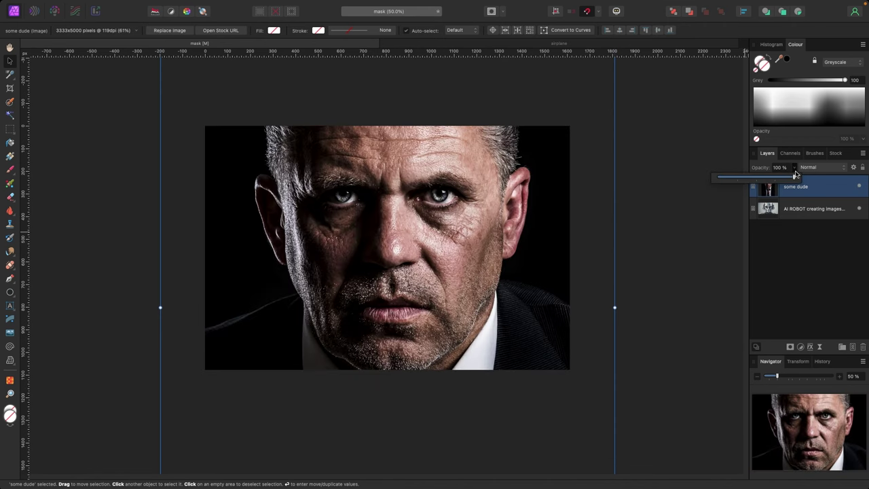
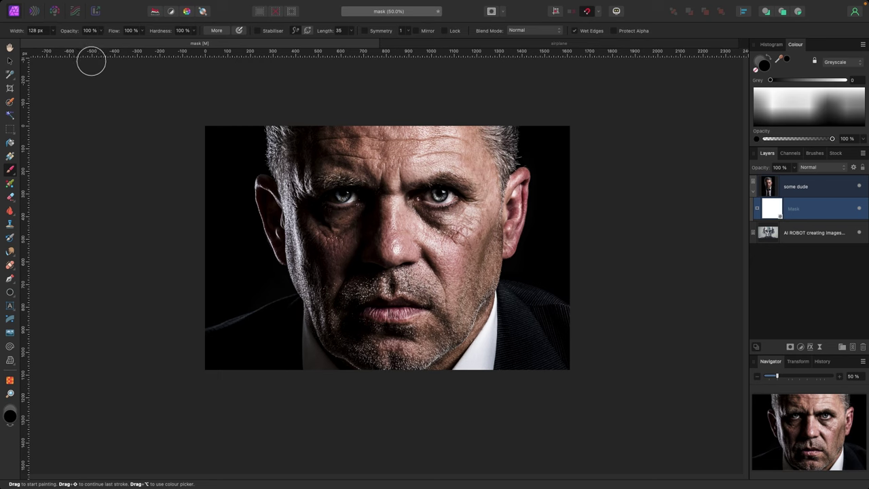
# Try painting black with a 128 px brush on the "some dude" mask to reveal the robot eye, and undo the strokes.
pyautogui.moveTo(460, 199)
pyautogui.mouseDown()
pyautogui.moveTo(429, 204)
pyautogui.moveTo(432, 193)
pyautogui.moveTo(443, 194)
pyautogui.moveTo(429, 205)
pyautogui.moveTo(445, 196)
pyautogui.moveTo(431, 192)
pyautogui.moveTo(448, 207)
pyautogui.moveTo(446, 192)
pyautogui.moveTo(425, 207)
pyautogui.moveTo(455, 205)
pyautogui.moveTo(446, 204)
pyautogui.moveTo(456, 188)
pyautogui.moveTo(454, 221)
pyautogui.moveTo(468, 218)
pyautogui.moveTo(471, 202)
pyautogui.moveTo(448, 216)
pyautogui.mouseUp()
pyautogui.press('super+1')
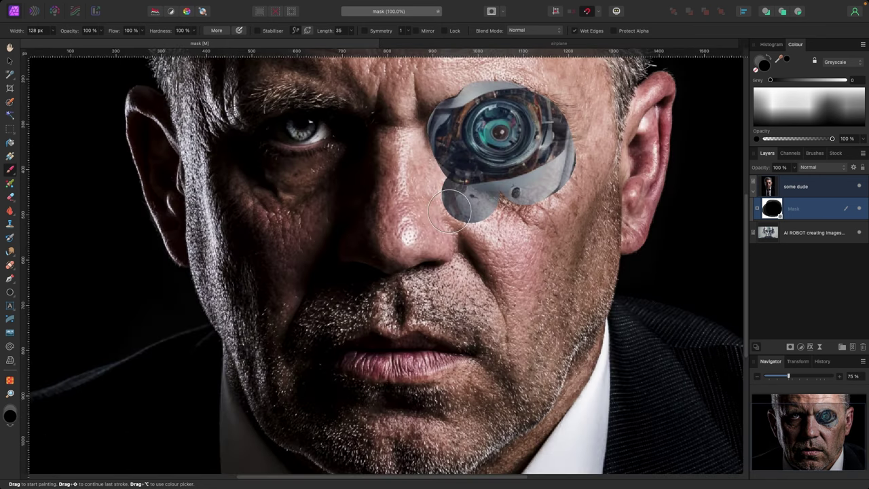
pyautogui.press('super+minus')
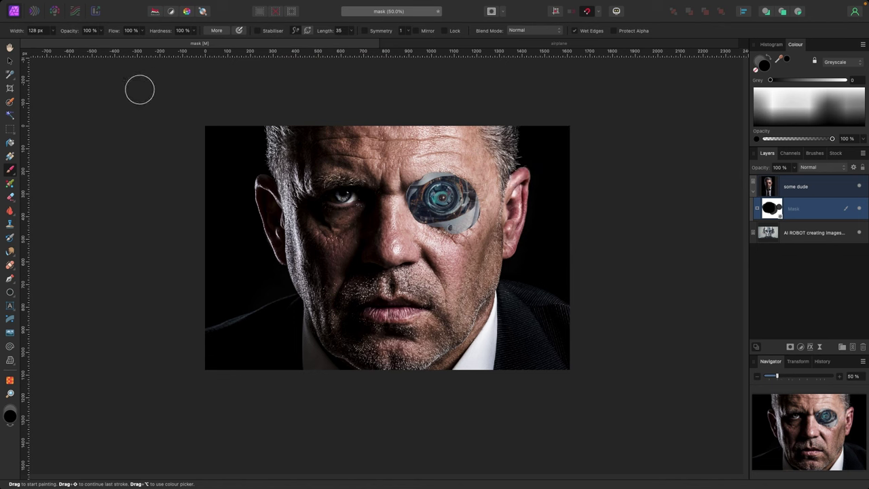
pyautogui.press('super+z')
pyautogui.press('super+z')
pyautogui.press('super+z')
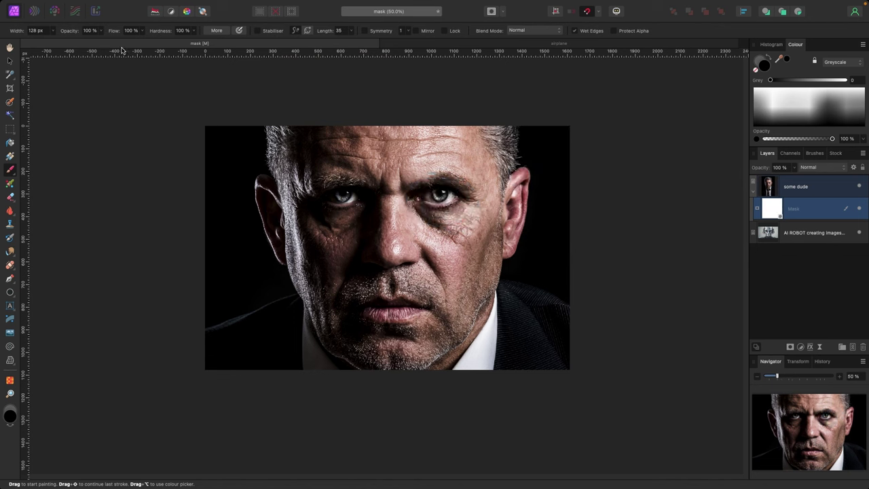
pyautogui.click(103, 5)
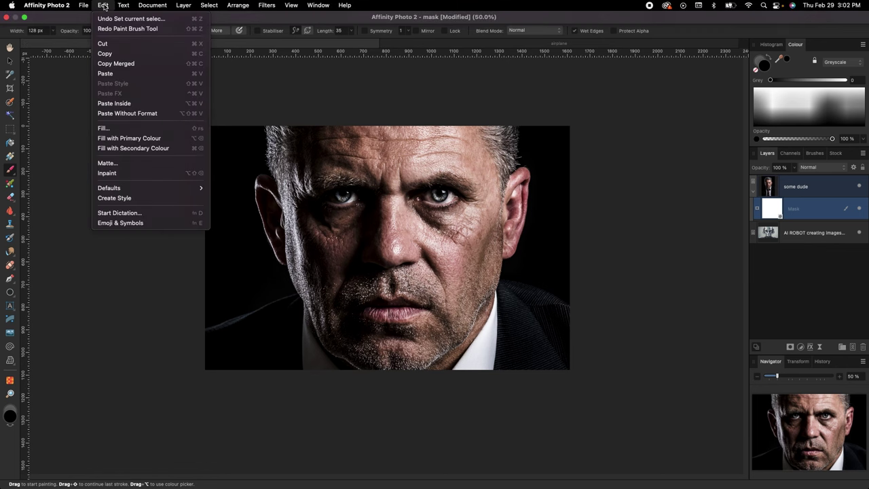
pyautogui.click(308, 106)
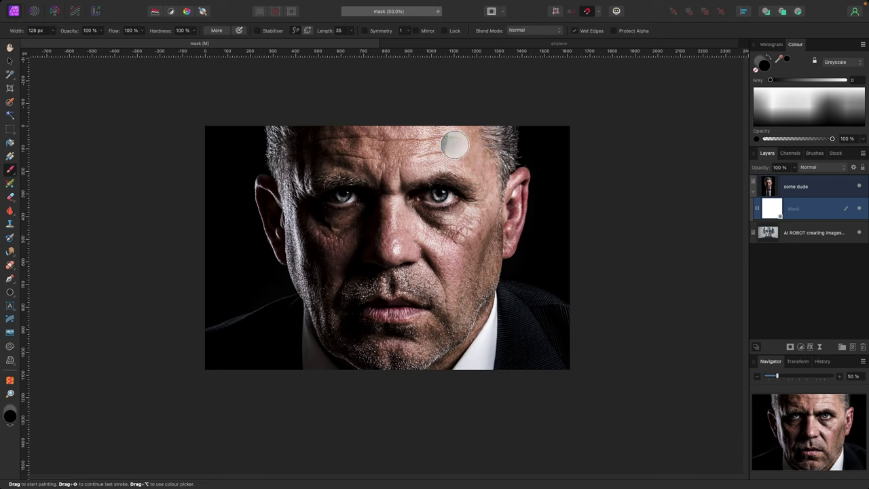
# Set the paint brush to 65 % opacity and 51 % hardness.
pyautogui.click(101, 31)
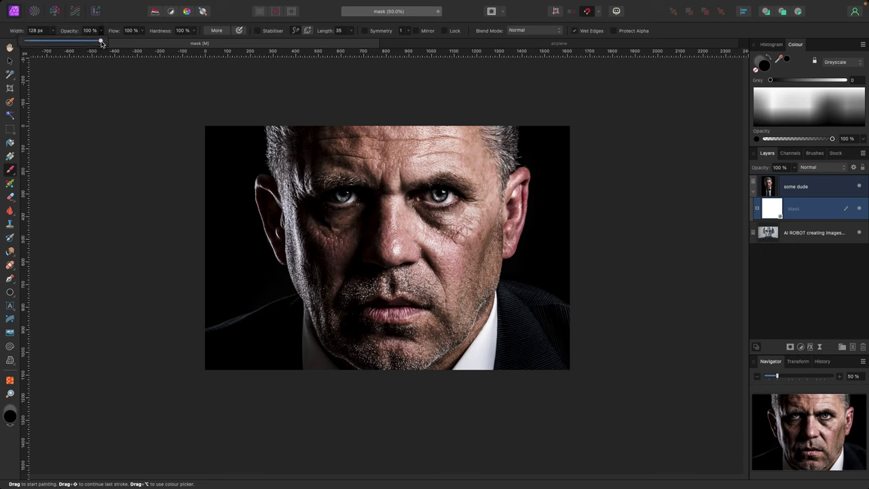
pyautogui.moveTo(103, 41); pyautogui.dragTo(74, 41)
pyautogui.click(194, 31)
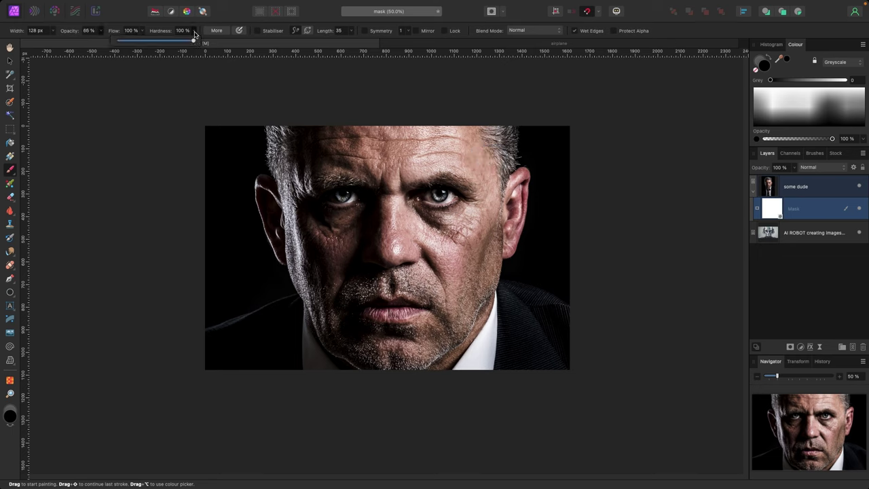
pyautogui.moveTo(194, 40); pyautogui.dragTo(156, 42)
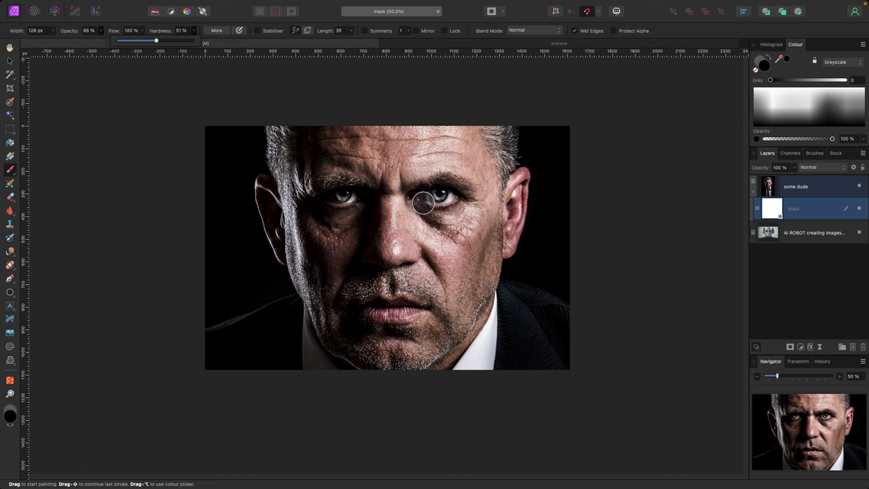
# Paint black on the "some dude" mask to reveal the robot's eye and cheek, and undo the stray last dab.
pyautogui.scroll(2, 425, 196)
pyautogui.scroll(2, 453, 166)
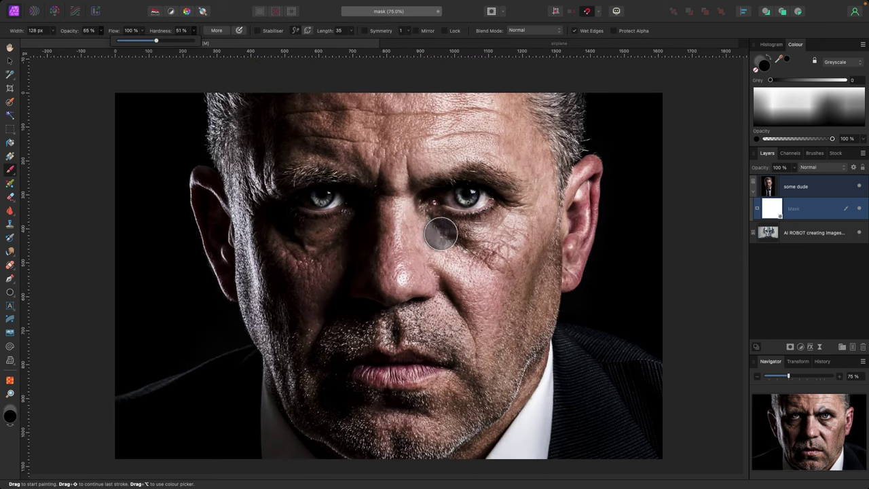
pyautogui.moveTo(454, 200)
pyautogui.mouseDown()
pyautogui.moveTo(474, 209)
pyautogui.moveTo(460, 216)
pyautogui.moveTo(478, 210)
pyautogui.moveTo(462, 220)
pyautogui.moveTo(491, 201)
pyautogui.moveTo(472, 220)
pyautogui.moveTo(488, 189)
pyautogui.moveTo(496, 219)
pyautogui.moveTo(481, 180)
pyautogui.moveTo(450, 201)
pyautogui.moveTo(459, 179)
pyautogui.moveTo(440, 215)
pyautogui.moveTo(444, 192)
pyautogui.moveTo(490, 185)
pyautogui.moveTo(500, 207)
pyautogui.moveTo(495, 187)
pyautogui.moveTo(451, 180)
pyautogui.moveTo(488, 200)
pyautogui.moveTo(454, 224)
pyautogui.moveTo(495, 218)
pyautogui.moveTo(478, 226)
pyautogui.moveTo(519, 194)
pyautogui.moveTo(474, 173)
pyautogui.moveTo(444, 177)
pyautogui.moveTo(480, 183)
pyautogui.moveTo(517, 226)
pyautogui.moveTo(527, 220)
pyautogui.moveTo(512, 263)
pyautogui.moveTo(511, 246)
pyautogui.moveTo(513, 273)
pyautogui.moveTo(504, 267)
pyautogui.moveTo(514, 233)
pyautogui.moveTo(519, 241)
pyautogui.moveTo(511, 226)
pyautogui.moveTo(515, 219)
pyautogui.moveTo(519, 288)
pyautogui.mouseUp()
pyautogui.click(568, 331)
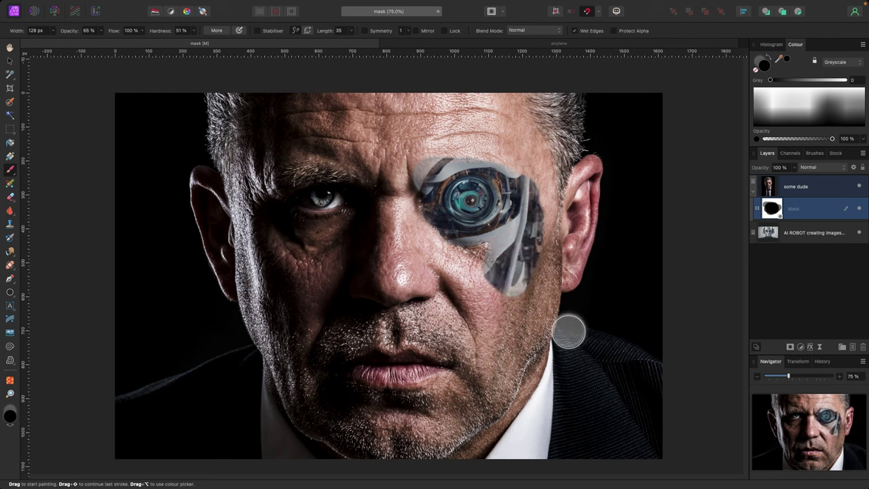
pyautogui.press('super+z')
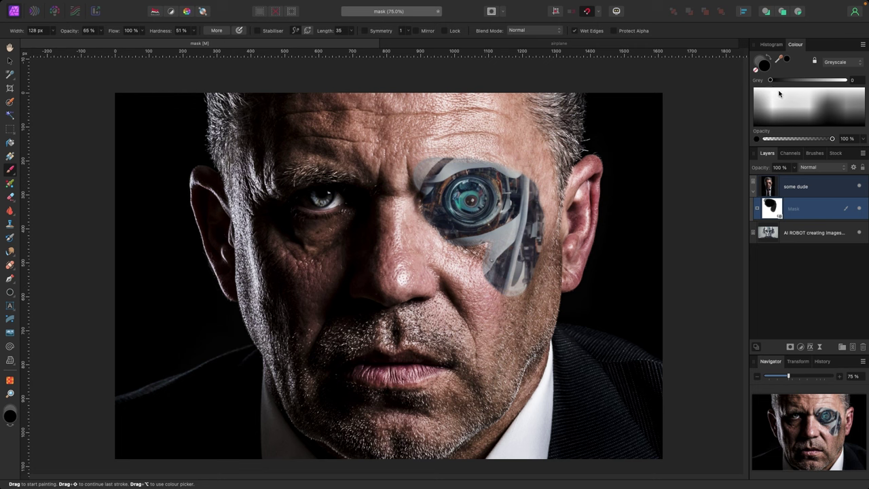
# Paint white (Grey 100) on the "some dude" mask to restore the man's skin around the robot eye and on the cheek.
pyautogui.moveTo(771, 80); pyautogui.dragTo(848, 80)
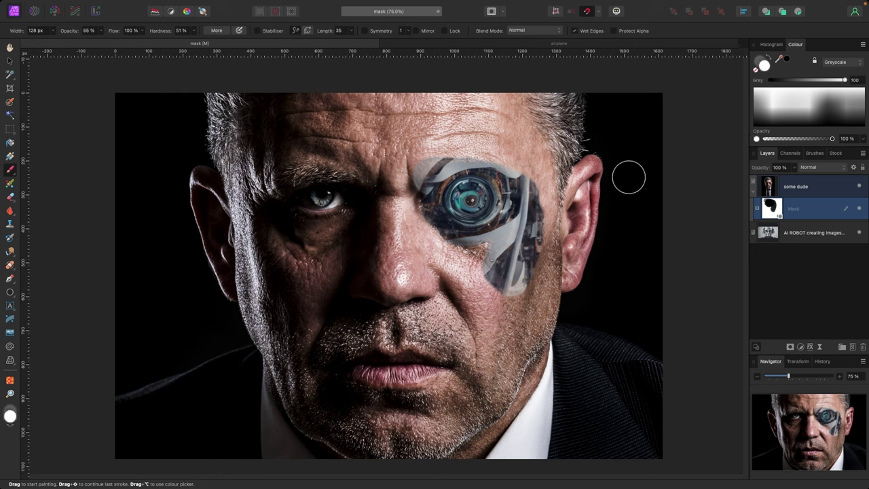
pyautogui.moveTo(563, 236)
pyautogui.mouseDown()
pyautogui.moveTo(537, 240)
pyautogui.moveTo(520, 289)
pyautogui.moveTo(530, 256)
pyautogui.moveTo(509, 274)
pyautogui.moveTo(483, 272)
pyautogui.moveTo(524, 235)
pyautogui.moveTo(524, 254)
pyautogui.moveTo(538, 176)
pyautogui.moveTo(540, 208)
pyautogui.moveTo(544, 201)
pyautogui.moveTo(540, 178)
pyautogui.moveTo(533, 233)
pyautogui.moveTo(494, 257)
pyautogui.moveTo(511, 249)
pyautogui.moveTo(438, 262)
pyautogui.moveTo(529, 244)
pyautogui.moveTo(459, 266)
pyautogui.moveTo(524, 236)
pyautogui.moveTo(540, 215)
pyautogui.moveTo(526, 249)
pyautogui.moveTo(443, 260)
pyautogui.moveTo(427, 241)
pyautogui.mouseUp()
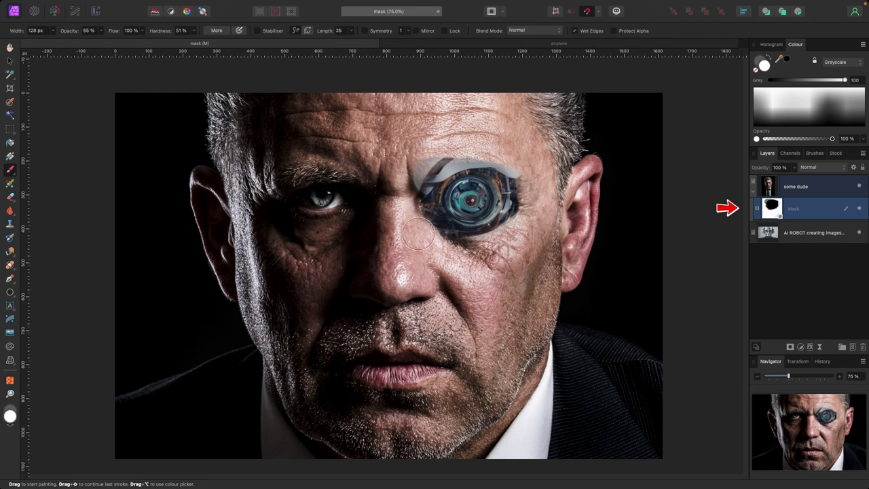
pyautogui.moveTo(397, 171)
pyautogui.mouseDown()
pyautogui.moveTo(422, 163)
pyautogui.moveTo(408, 157)
pyautogui.moveTo(408, 168)
pyautogui.moveTo(439, 144)
pyautogui.moveTo(395, 192)
pyautogui.mouseUp()
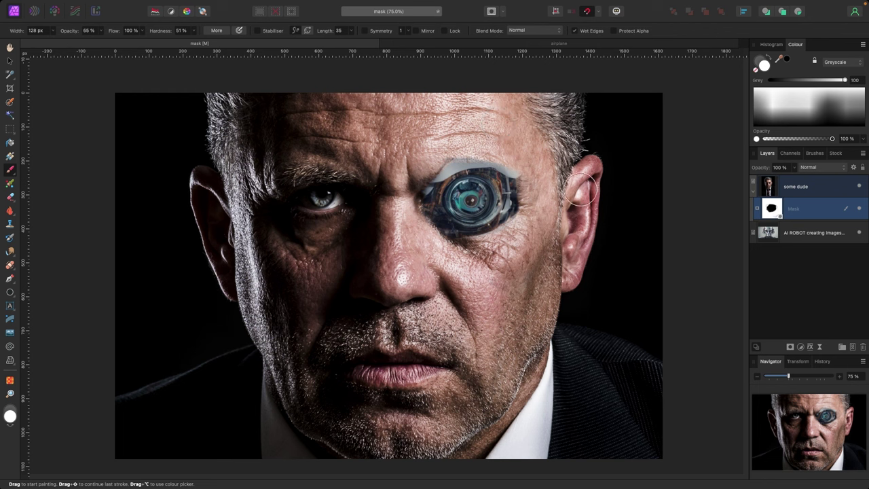
# Delete the painted mask from the "some dude" layer and give the layer an empty mask instead.
pyautogui.press('Delete')
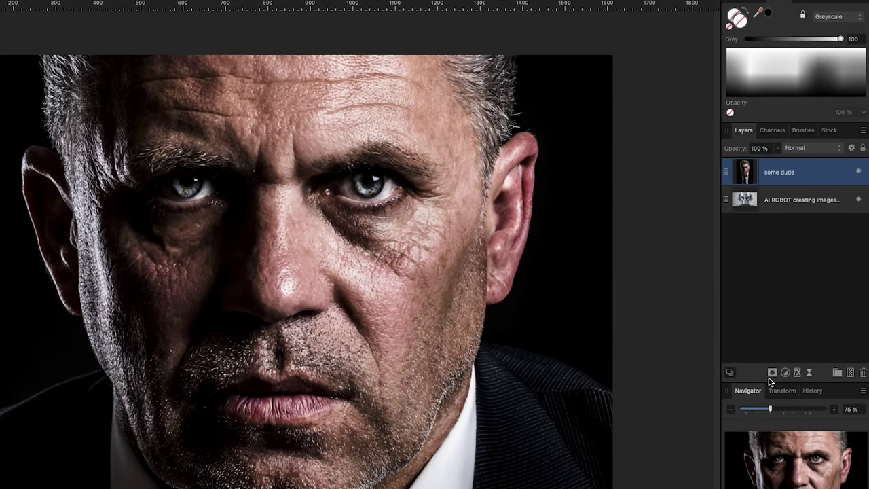
pyautogui.click(771, 372)
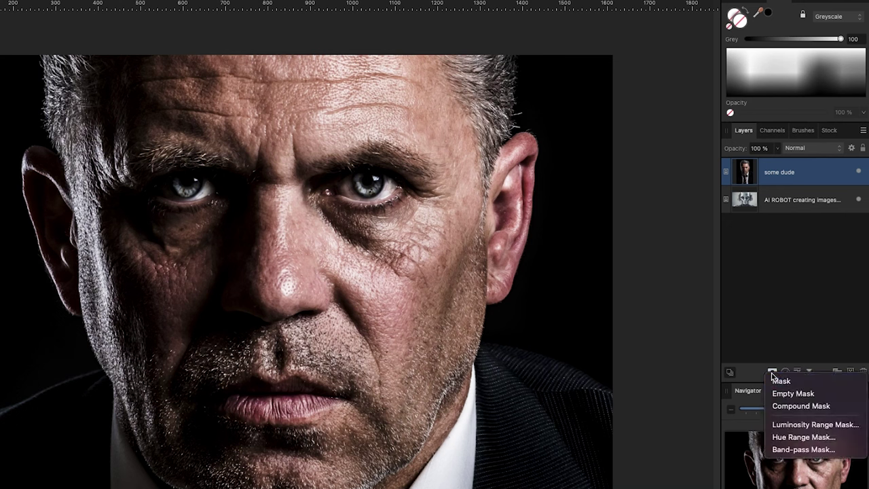
pyautogui.click(818, 397)
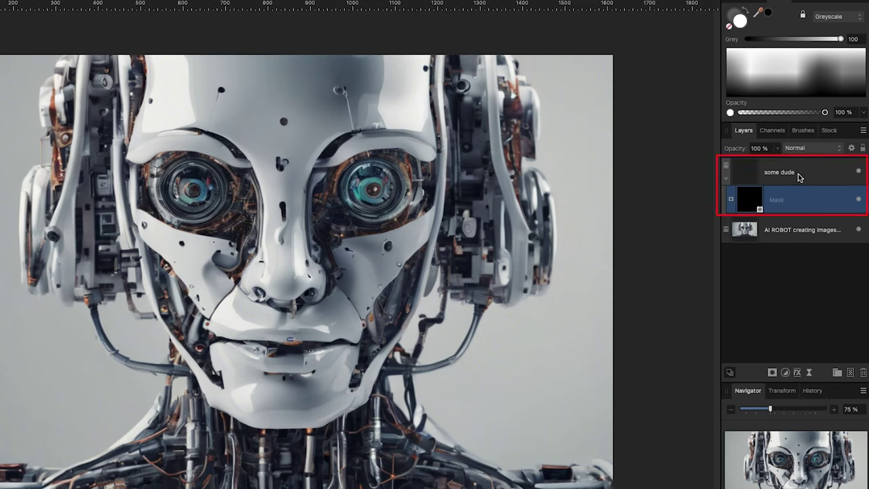
# Paint white on the "some dude" layer's empty mask to reveal one of the man's eyes, his forehead and nose over the robot face.
pyautogui.click(750, 205)
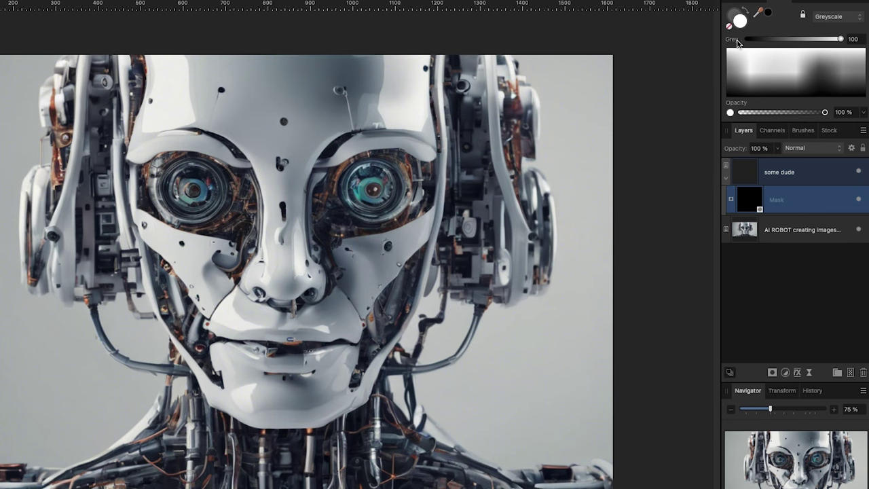
pyautogui.press('x')
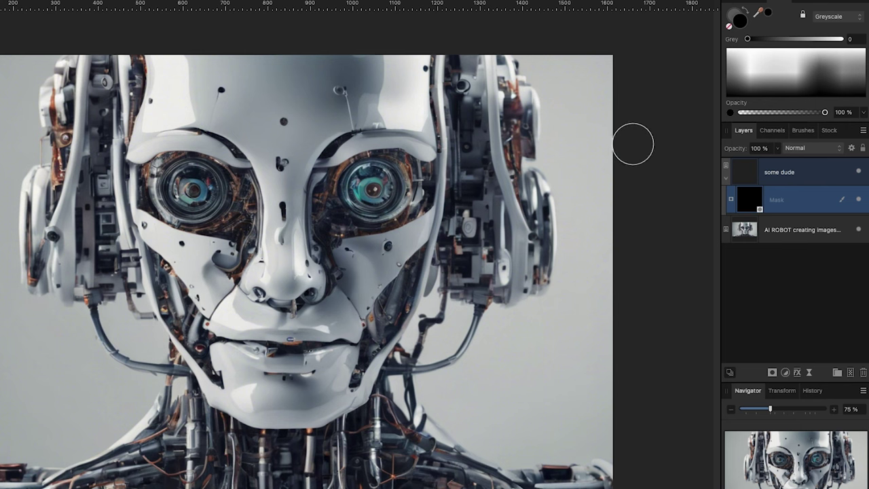
pyautogui.press('x')
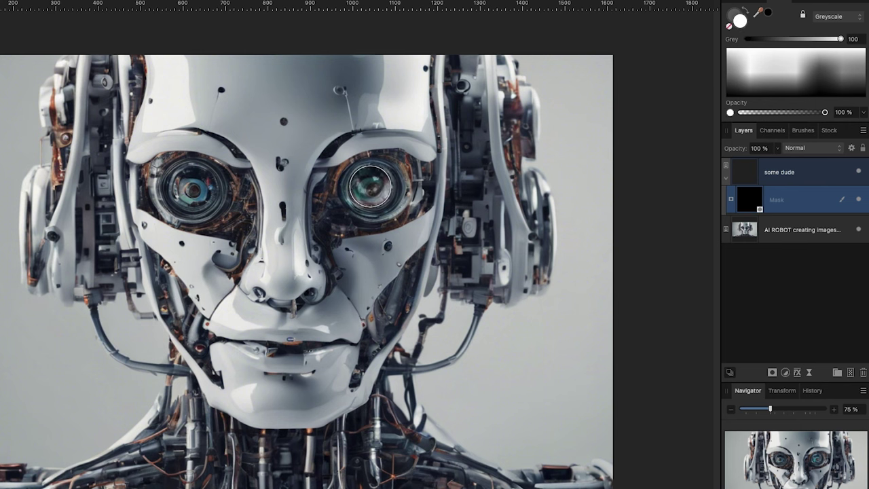
pyautogui.moveTo(294, 193)
pyautogui.mouseDown()
pyautogui.moveTo(289, 213)
pyautogui.moveTo(285, 169)
pyautogui.moveTo(287, 195)
pyautogui.moveTo(262, 122)
pyautogui.moveTo(179, 195)
pyautogui.moveTo(200, 188)
pyautogui.moveTo(189, 225)
pyautogui.moveTo(194, 185)
pyautogui.moveTo(188, 232)
pyautogui.moveTo(241, 183)
pyautogui.moveTo(197, 198)
pyautogui.moveTo(185, 214)
pyautogui.moveTo(156, 163)
pyautogui.moveTo(181, 273)
pyautogui.moveTo(171, 214)
pyautogui.moveTo(197, 197)
pyautogui.moveTo(185, 140)
pyautogui.moveTo(187, 170)
pyautogui.moveTo(243, 102)
pyautogui.moveTo(233, 245)
pyautogui.moveTo(247, 245)
pyautogui.moveTo(239, 175)
pyautogui.moveTo(239, 260)
pyautogui.moveTo(203, 302)
pyautogui.moveTo(240, 306)
pyautogui.moveTo(258, 166)
pyautogui.moveTo(159, 170)
pyautogui.moveTo(154, 205)
pyautogui.moveTo(234, 322)
pyautogui.moveTo(243, 307)
pyautogui.moveTo(197, 245)
pyautogui.moveTo(226, 280)
pyautogui.mouseUp()
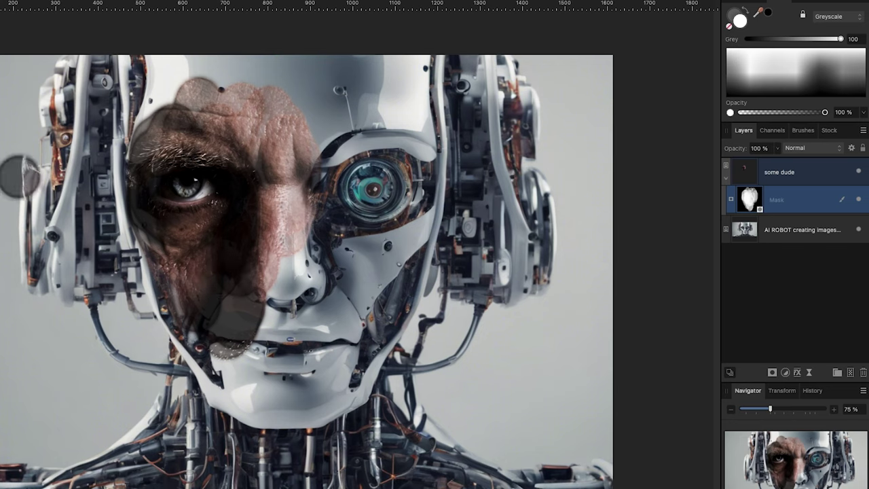
pyautogui.press('v')
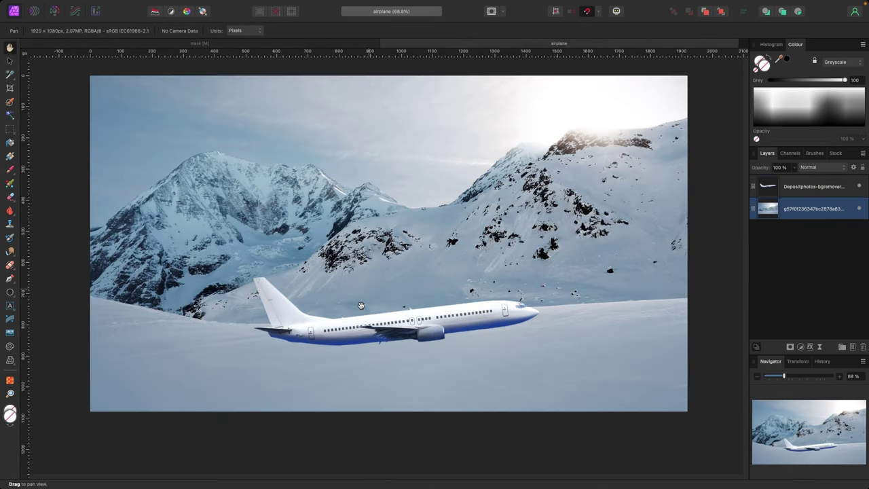
# Hide and reshow the airplane layer repeatedly to compare the snowy mountain scene with and without the plane.
pyautogui.click(859, 186)
pyautogui.click(860, 186)
pyautogui.click(860, 186)
pyautogui.click(859, 186)
pyautogui.click(859, 186)
pyautogui.click(859, 186)
pyautogui.scroll(-1, 551, 230)
# Rotate the airplane slightly counterclockwise so its nose points further upward.
pyautogui.click(8, 61)
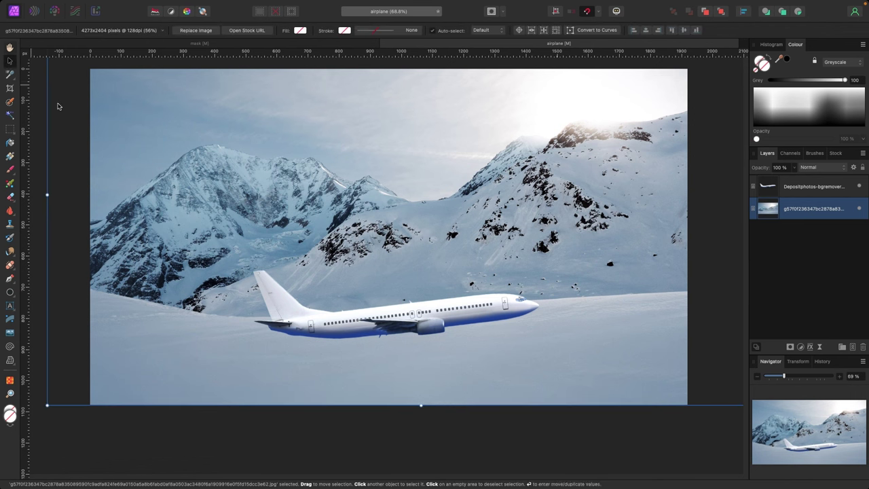
pyautogui.scroll(1, 210, 219)
pyautogui.click(363, 308)
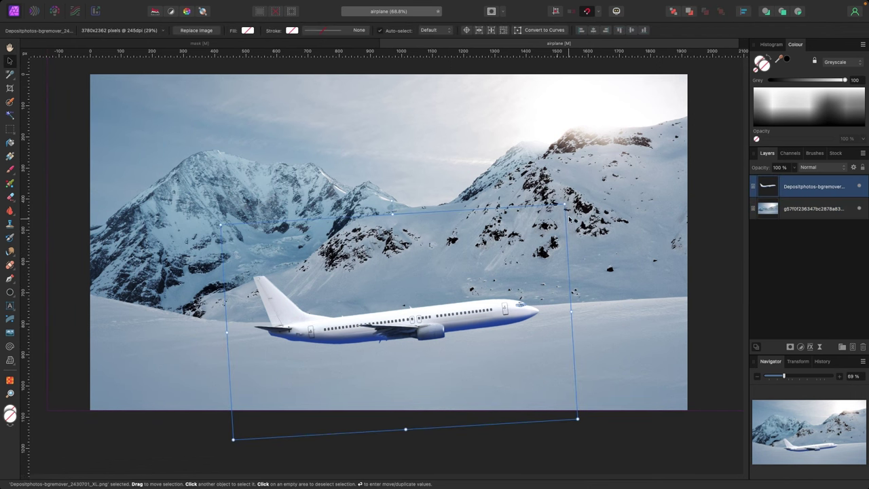
pyautogui.moveTo(578, 421); pyautogui.dragTo(572, 417)
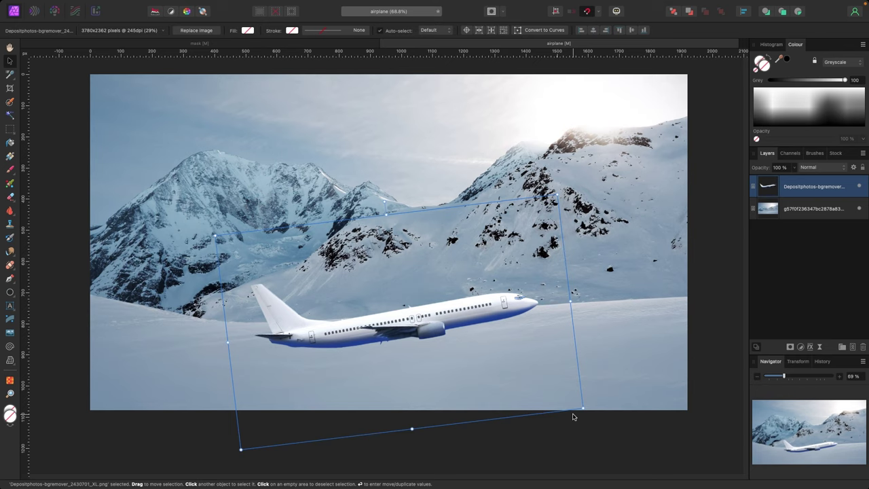
# Add a mask to the airplane layer, set the colour to black (Grey 0), and activate the Paint Brush for it.
pyautogui.click(789, 347)
pyautogui.click(755, 192)
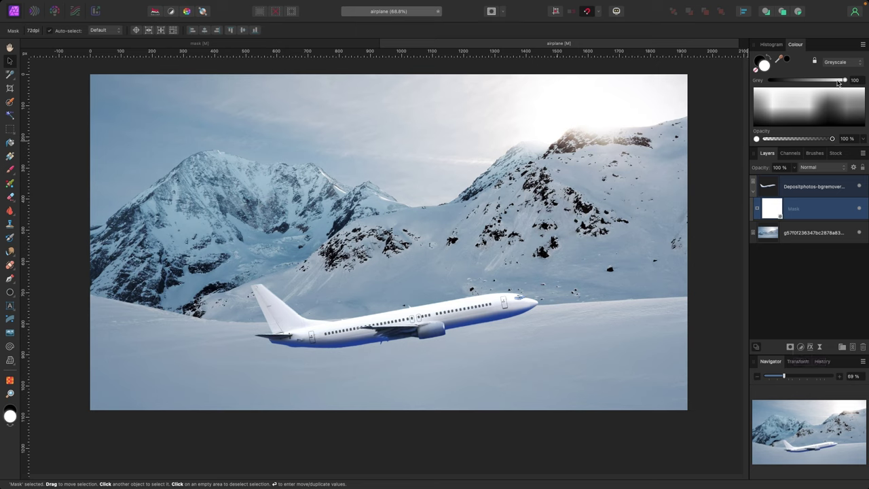
pyautogui.moveTo(838, 82); pyautogui.dragTo(757, 82)
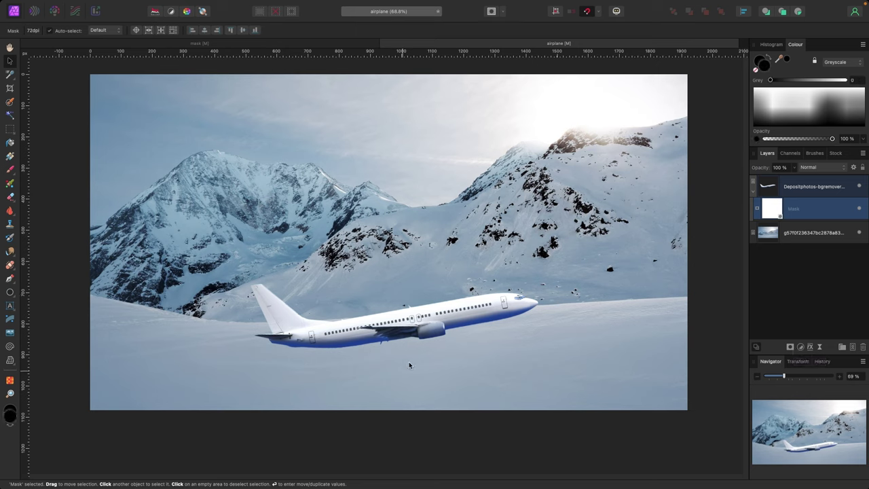
pyautogui.click(11, 171)
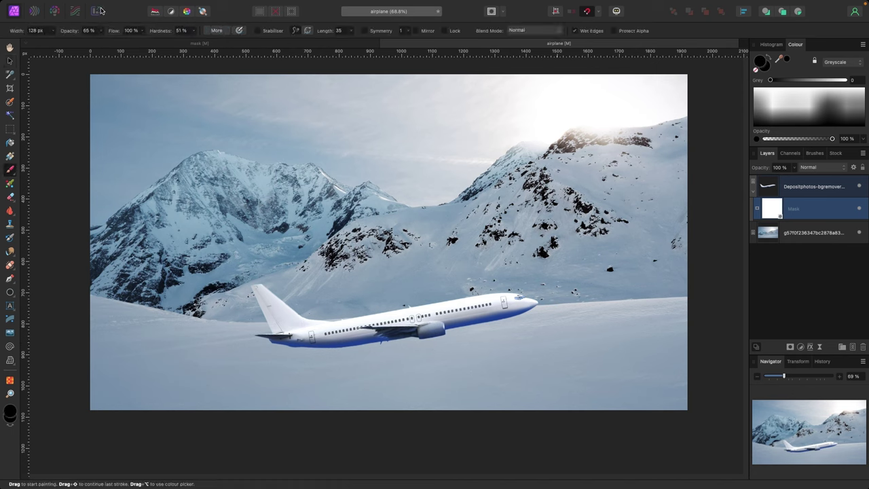
# Paint black on the airplane's mask along its belly and engine using 47% brush opacity, 45% flow and 33% hardness.
pyautogui.click(143, 31)
pyautogui.moveTo(145, 41); pyautogui.dragTo(100, 41)
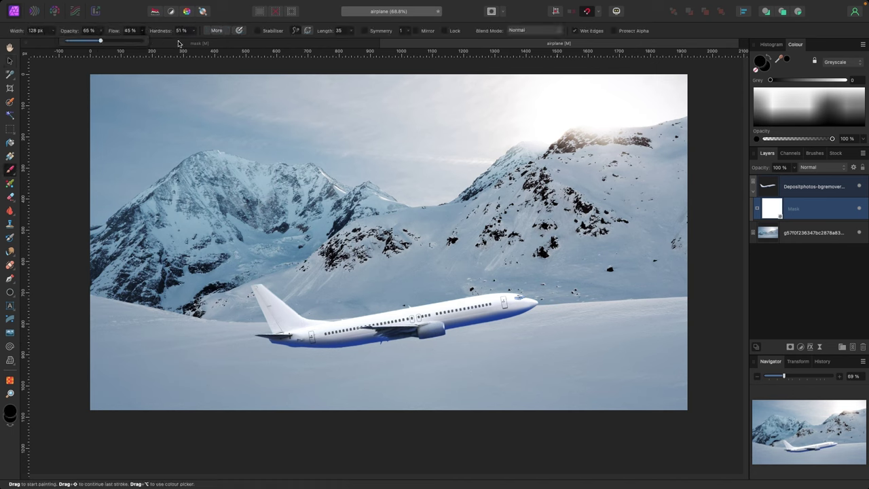
pyautogui.click(194, 32)
pyautogui.moveTo(193, 41); pyautogui.dragTo(190, 41)
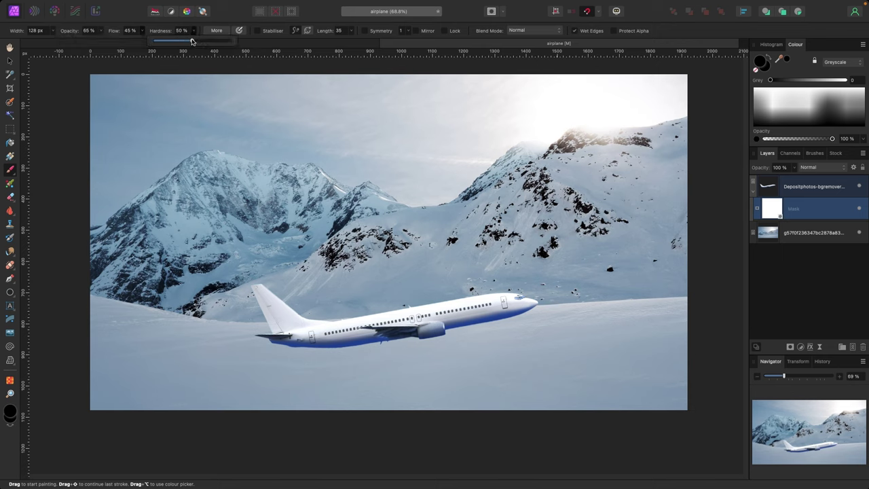
pyautogui.click(101, 32)
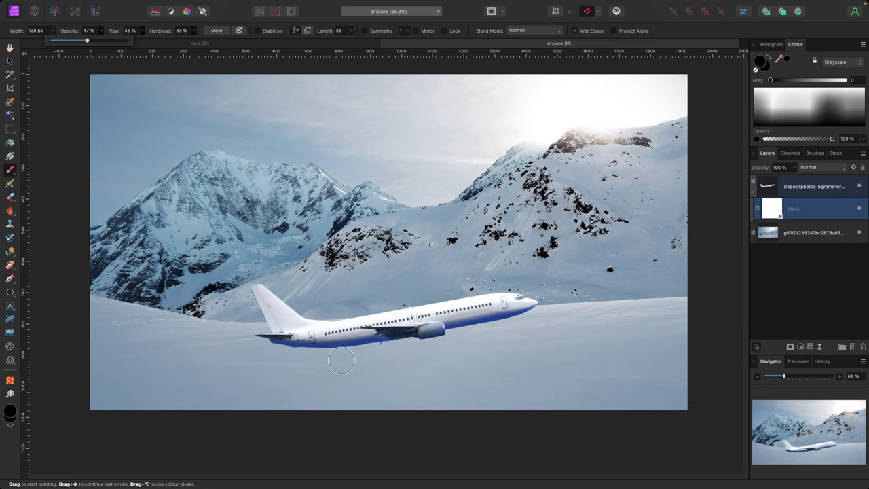
pyautogui.moveTo(367, 351)
pyautogui.mouseDown()
pyautogui.moveTo(387, 356)
pyautogui.moveTo(343, 358)
pyautogui.moveTo(428, 356)
pyautogui.moveTo(408, 343)
pyautogui.moveTo(449, 359)
pyautogui.moveTo(419, 346)
pyautogui.moveTo(458, 345)
pyautogui.moveTo(436, 343)
pyautogui.moveTo(388, 350)
pyautogui.moveTo(456, 368)
pyautogui.mouseUp()
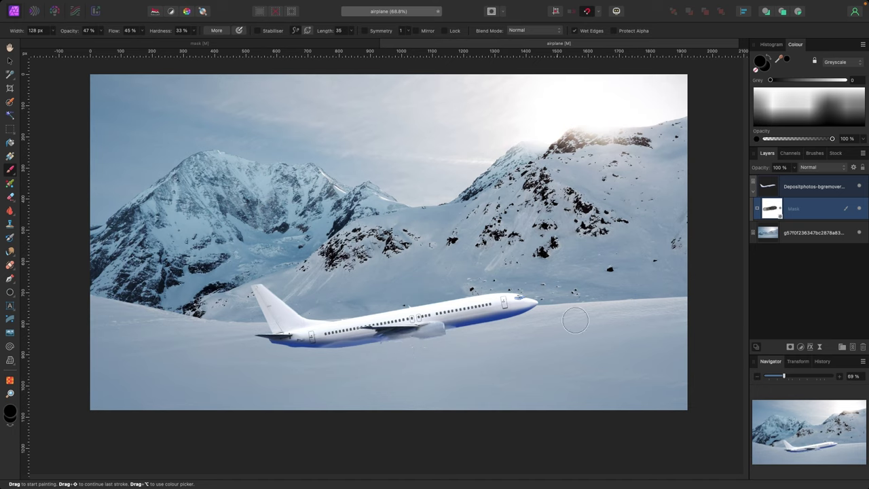
# Choose the 64 px Round Light Brush from the Basic brushes and enlarge it to about 74 px.
pyautogui.click(813, 154)
pyautogui.scroll(-3, 805, 224)
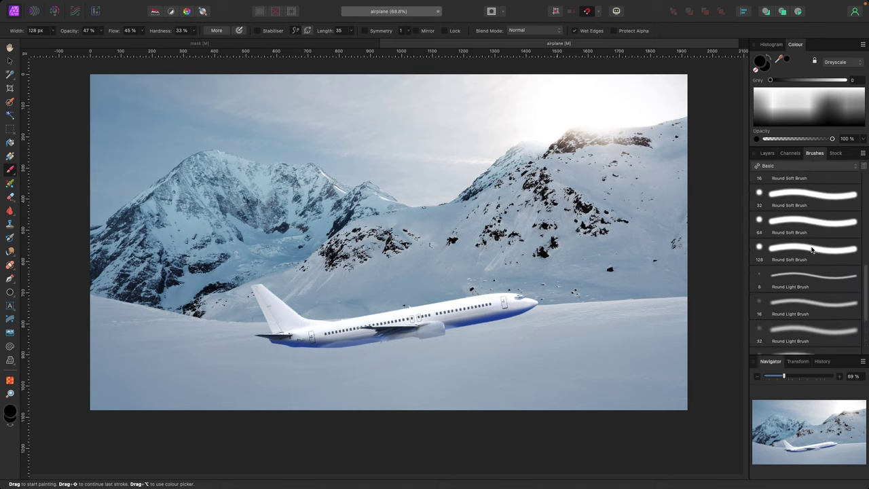
pyautogui.click(815, 256)
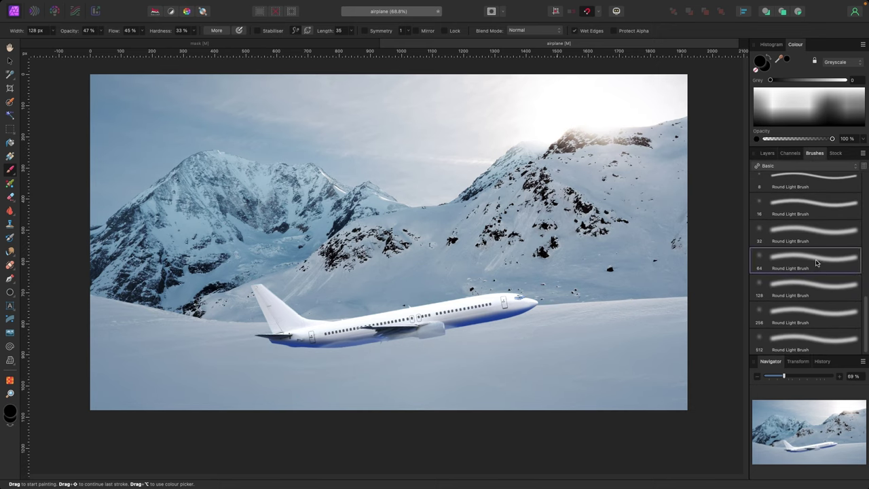
pyautogui.press(']')
pyautogui.press(']')
pyautogui.press(']')
pyautogui.press(']')
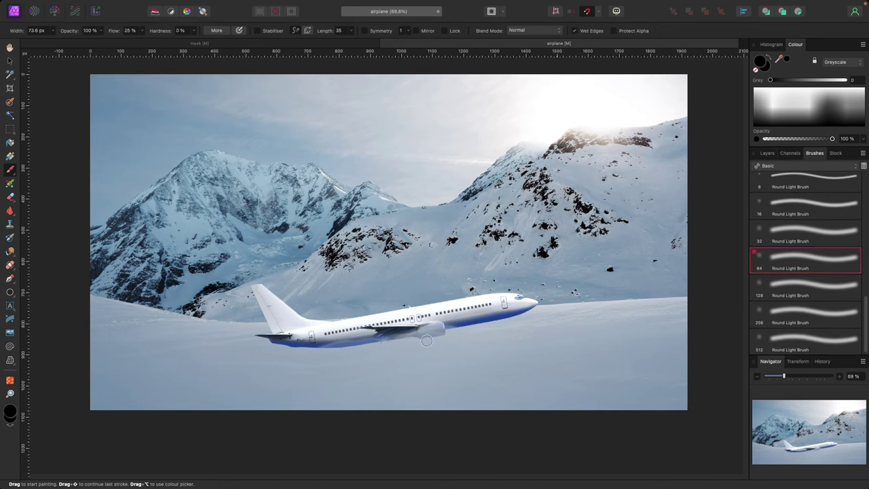
# Paint black on the mask over the tail's base, wing, engine and lower fuselage to sink the airplane into the snow.
pyautogui.moveTo(441, 339)
pyautogui.mouseDown()
pyautogui.moveTo(379, 356)
pyautogui.moveTo(292, 360)
pyautogui.moveTo(264, 359)
pyautogui.moveTo(261, 350)
pyautogui.moveTo(302, 364)
pyautogui.mouseUp()
pyautogui.press('[')
pyautogui.press('[')
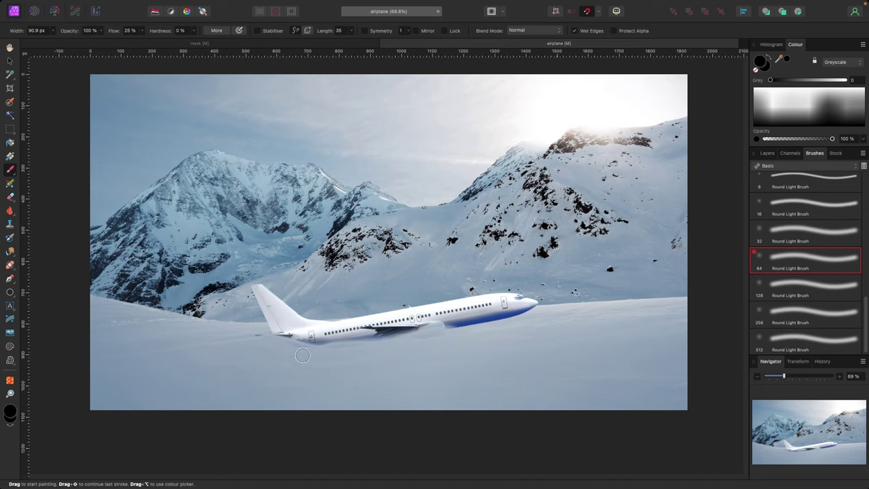
pyautogui.moveTo(252, 341)
pyautogui.mouseDown()
pyautogui.moveTo(328, 355)
pyautogui.moveTo(376, 348)
pyautogui.moveTo(319, 350)
pyautogui.moveTo(506, 323)
pyautogui.moveTo(351, 350)
pyautogui.moveTo(363, 351)
pyautogui.moveTo(371, 349)
pyautogui.moveTo(290, 345)
pyautogui.moveTo(367, 341)
pyautogui.moveTo(303, 339)
pyautogui.moveTo(318, 344)
pyautogui.moveTo(286, 348)
pyautogui.moveTo(521, 317)
pyautogui.moveTo(368, 337)
pyautogui.moveTo(346, 332)
pyautogui.moveTo(317, 344)
pyautogui.moveTo(354, 334)
pyautogui.moveTo(325, 337)
pyautogui.mouseUp()
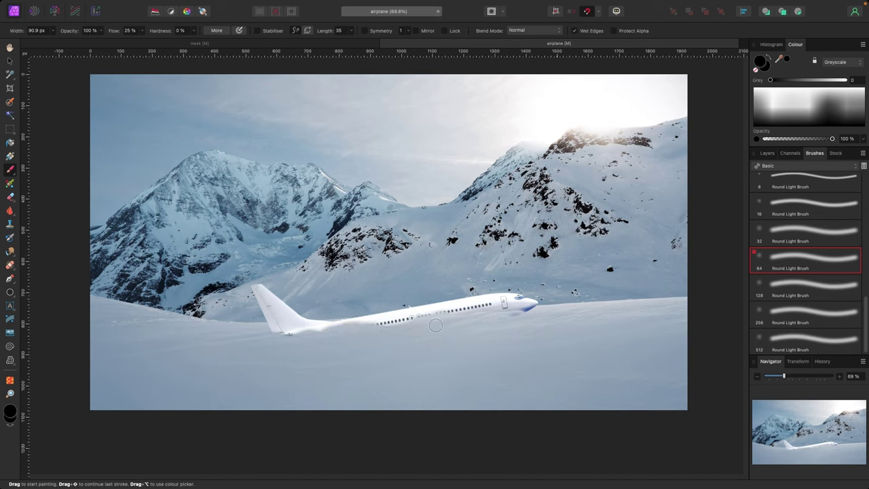
pyautogui.moveTo(435, 325)
pyautogui.mouseDown()
pyautogui.moveTo(359, 333)
pyautogui.moveTo(400, 327)
pyautogui.mouseUp()
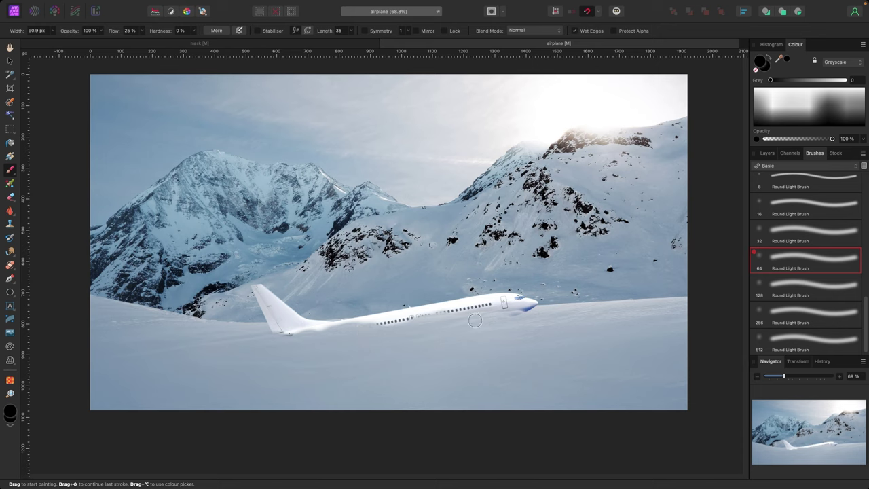
# Toggle the airplane mask's visibility off and on to compare the whole plane with the masked one.
pyautogui.click(772, 152)
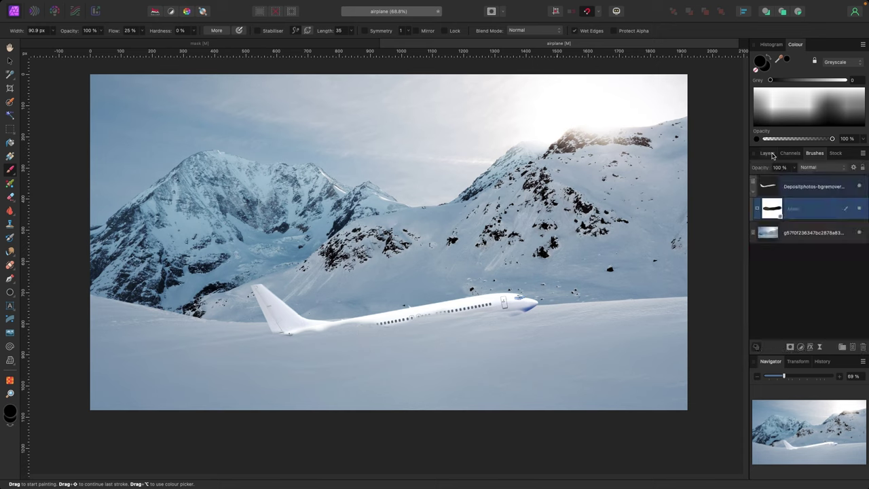
pyautogui.click(859, 211)
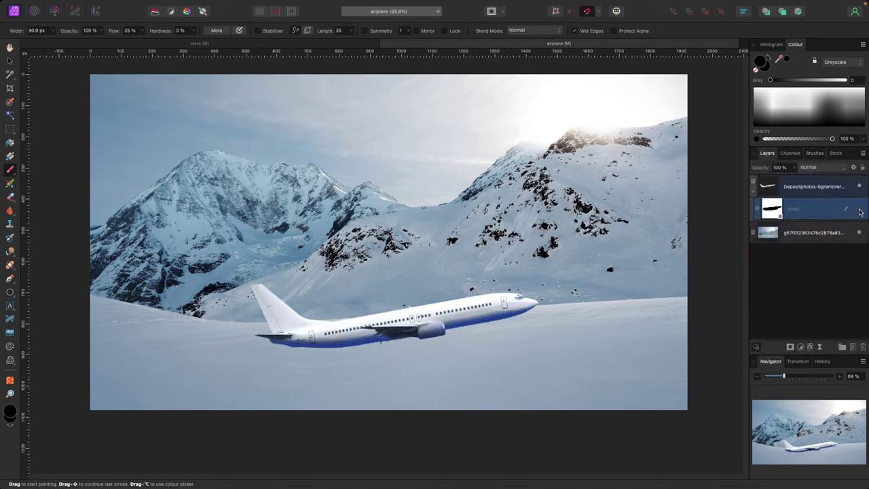
pyautogui.click(859, 210)
pyautogui.click(859, 210)
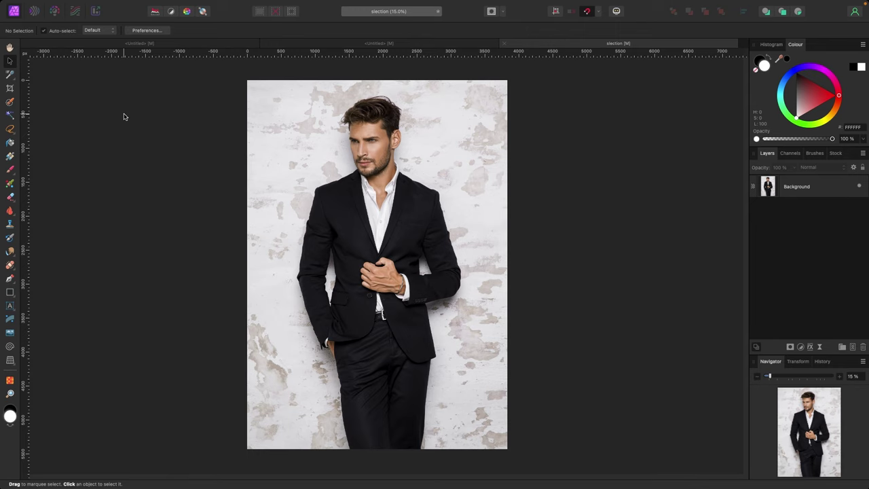
pyautogui.scroll(-1, 214, 198)
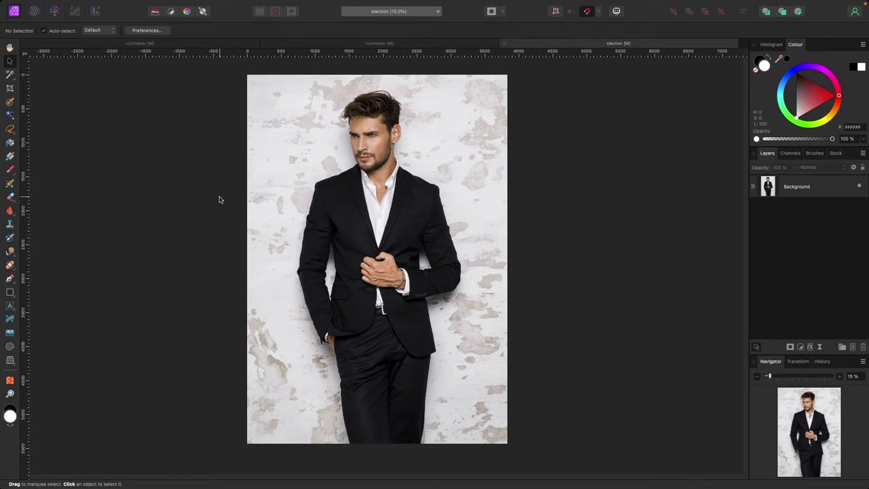
pyautogui.press('super+plus')
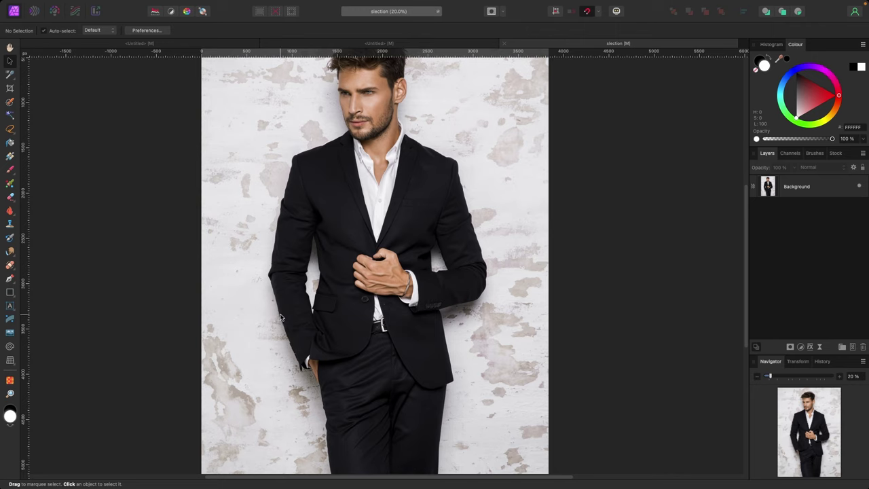
pyautogui.scroll(1, 258, 313)
pyautogui.press('super+minus')
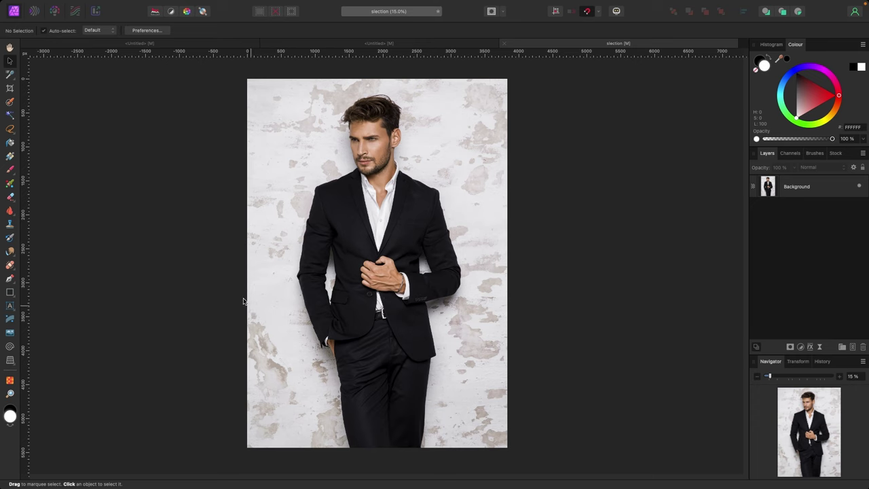
# Select the man from trousers to head on the Background layer using the Selection Brush at 305 px width.
pyautogui.click(793, 190)
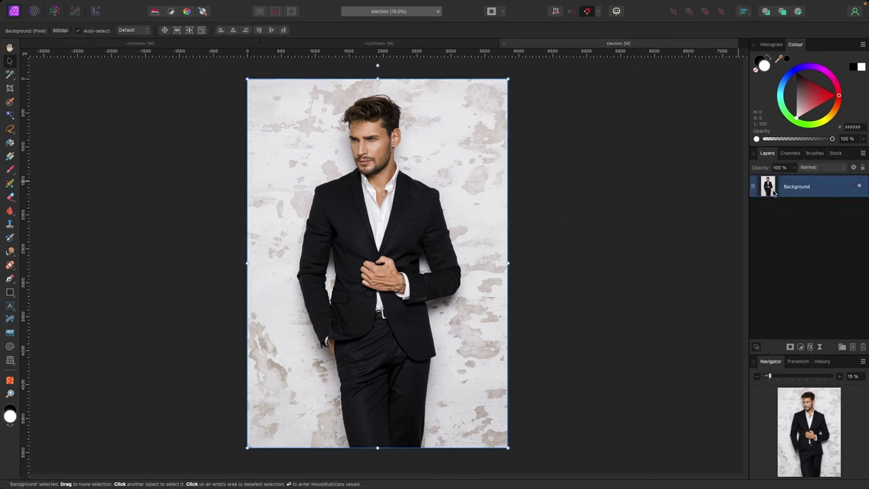
pyautogui.click(11, 102)
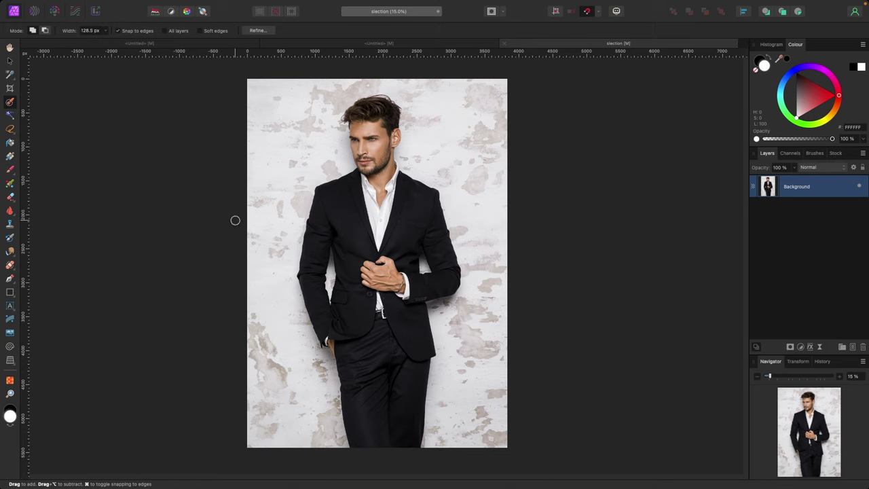
pyautogui.press(']')
pyautogui.press(']')
pyautogui.press(']')
pyautogui.press(']')
pyautogui.press(']')
pyautogui.press(']')
pyautogui.press(']')
pyautogui.press('[')
pyautogui.press('[')
pyautogui.press('[')
pyautogui.press('[')
pyautogui.press('[')
pyautogui.moveTo(386, 415)
pyautogui.mouseDown()
pyautogui.moveTo(377, 299)
pyautogui.moveTo(384, 204)
pyautogui.moveTo(412, 213)
pyautogui.moveTo(397, 301)
pyautogui.moveTo(397, 172)
pyautogui.moveTo(375, 196)
pyautogui.moveTo(379, 139)
pyautogui.moveTo(367, 146)
pyautogui.mouseUp()
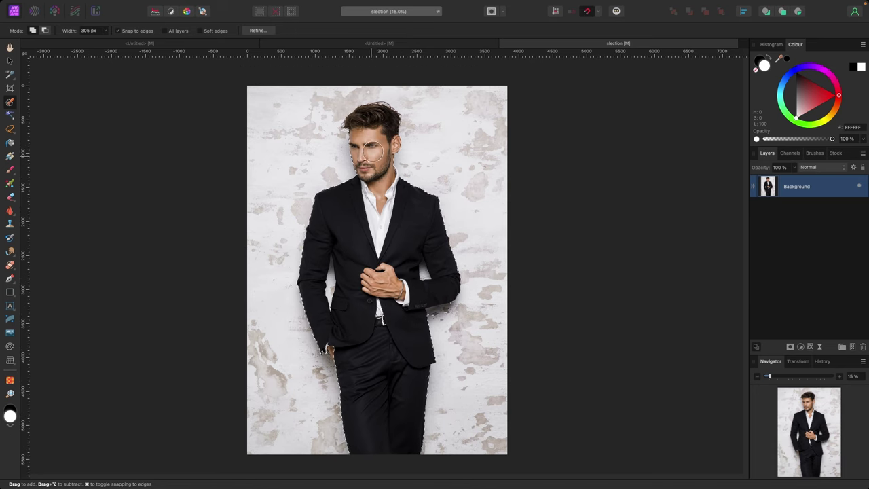
# Reduce the Selection Brush width to 83.1 px and switch it to Subtract mode.
pyautogui.press('super+plus')
pyautogui.scroll(-3, 319, 218)
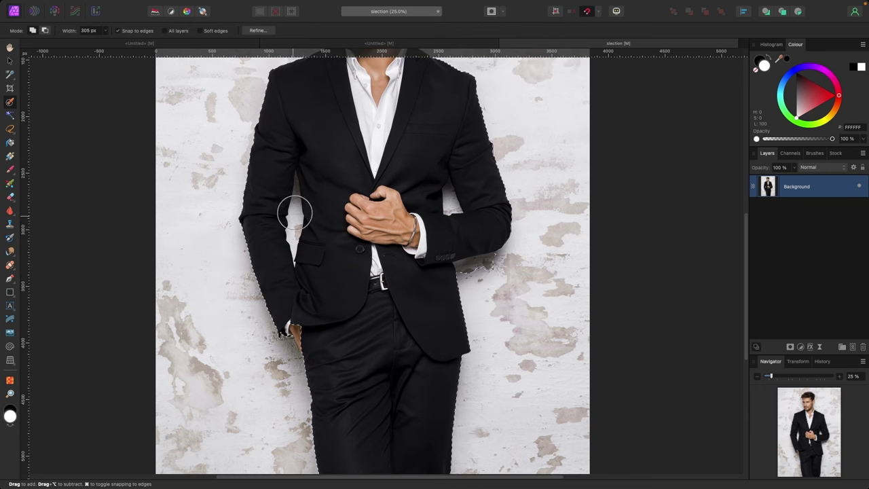
pyautogui.press('[')
pyautogui.press('[')
pyautogui.press('[')
pyautogui.press('[')
pyautogui.press('[')
pyautogui.press('[')
pyautogui.press('[')
pyautogui.scroll(3, 299, 329)
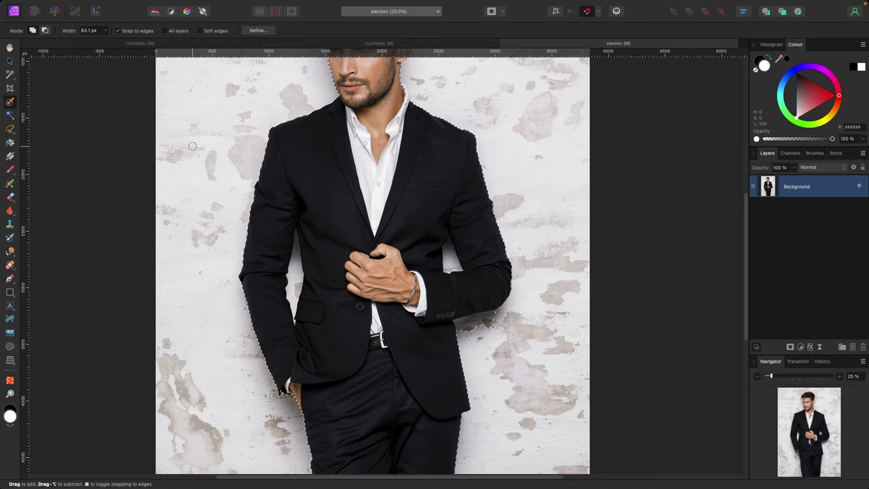
pyautogui.click(45, 31)
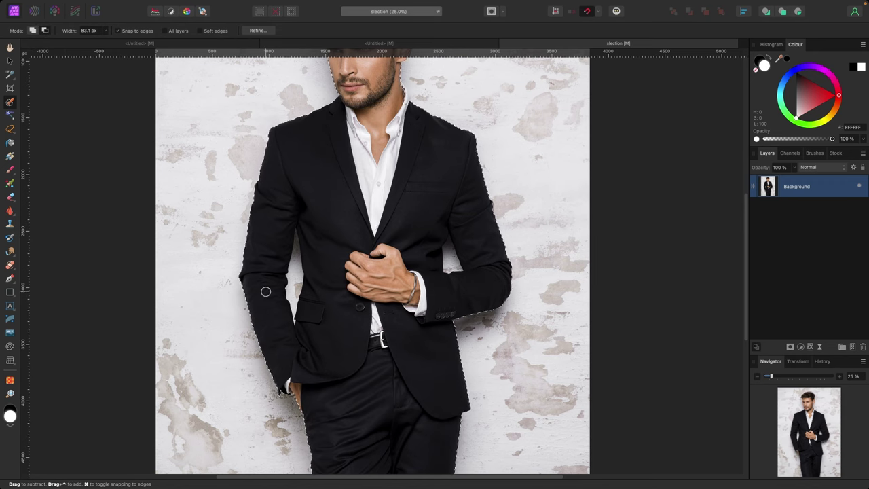
# Subtract the wall gap between the jacket and the arm with the pocketed hand, reducing the brush width to 26.6 px.
pyautogui.press('super+1')
pyautogui.moveTo(239, 224)
pyautogui.mouseDown()
pyautogui.moveTo(647, 224)
pyautogui.moveTo(550, 222)
pyautogui.mouseUp()
pyautogui.press('[')
pyautogui.press('[')
pyautogui.press('[')
pyautogui.press('[')
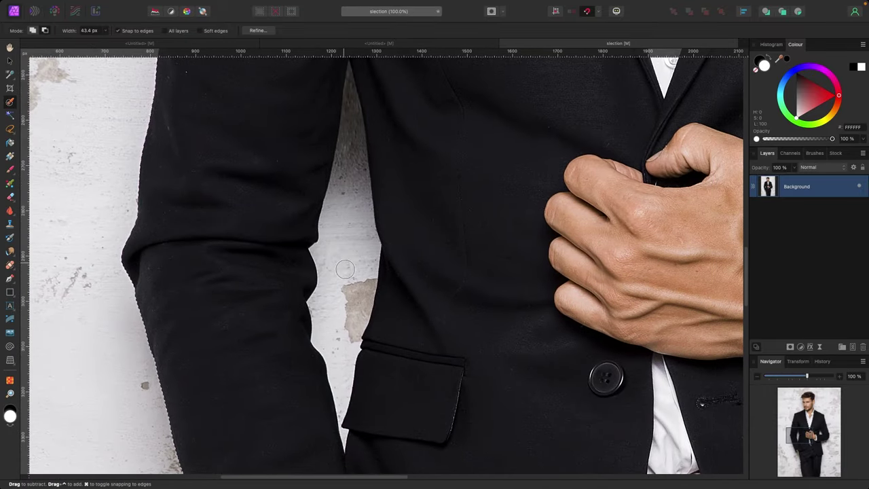
pyautogui.moveTo(344, 269); pyautogui.dragTo(348, 178)
pyautogui.scroll(2, 349, 178)
pyautogui.press('[')
pyautogui.press('[')
pyautogui.press('[')
pyautogui.moveTo(343, 278); pyautogui.dragTo(351, 170)
# Subtract the triangular wall gap between the jacket and the bent arm from the selection.
pyautogui.moveTo(602, 202); pyautogui.dragTo(72, 185)
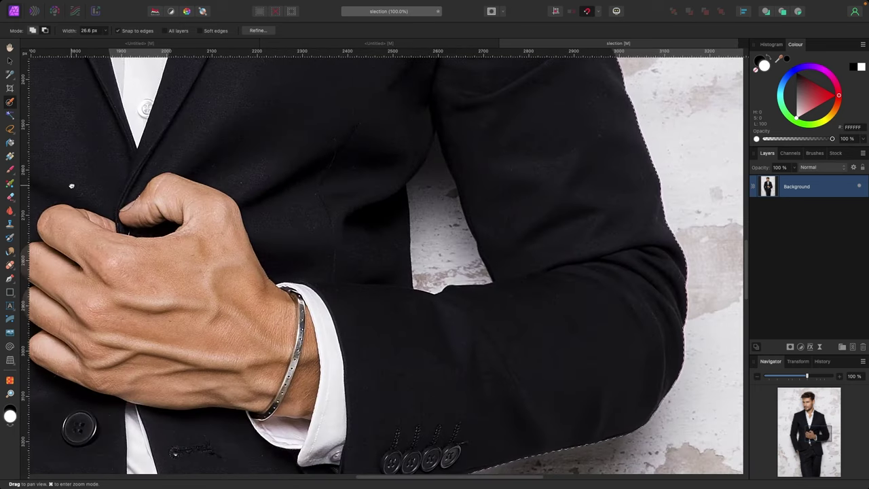
pyautogui.moveTo(401, 204)
pyautogui.mouseDown()
pyautogui.moveTo(429, 249)
pyautogui.moveTo(435, 153)
pyautogui.mouseUp()
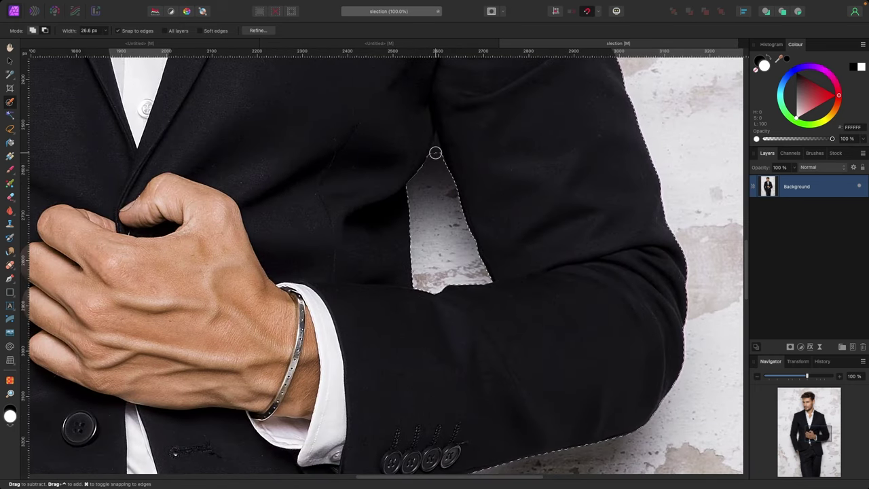
pyautogui.press('super+0')
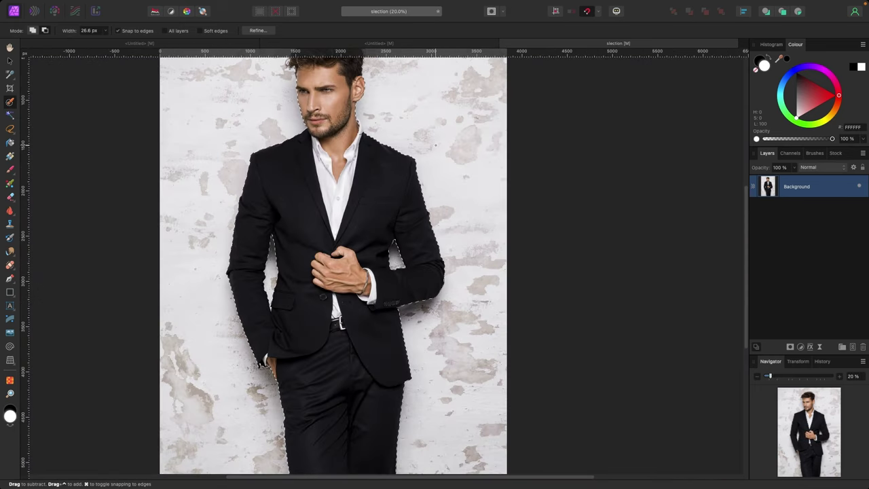
# Open the Refine Selection settings for the man's selection.
pyautogui.scroll(2, 213, 190)
pyautogui.moveTo(214, 190); pyautogui.dragTo(254, 183)
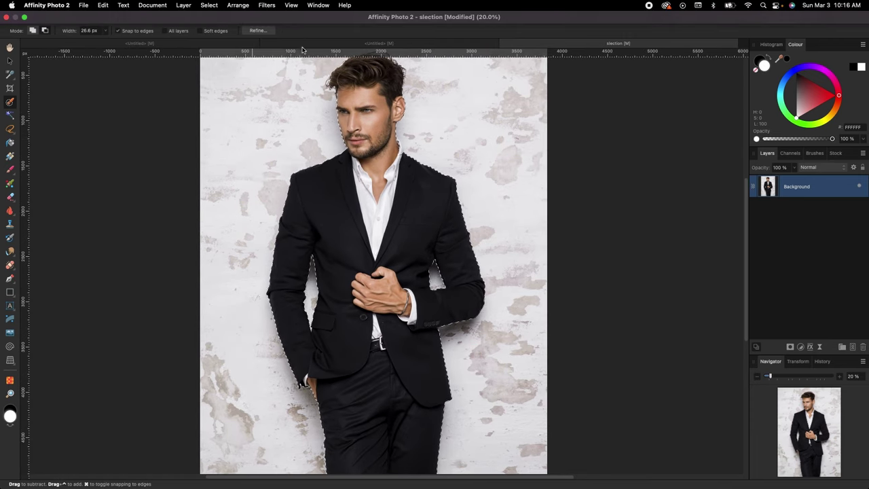
pyautogui.click(266, 31)
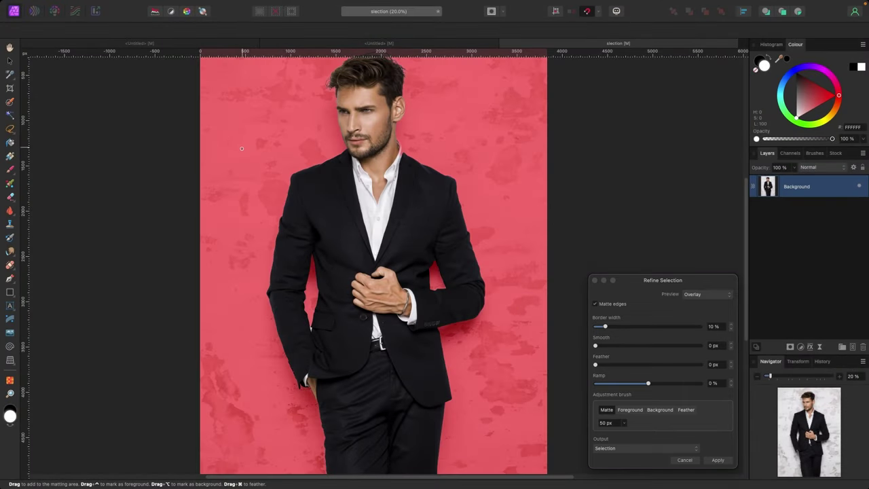
# Examine the red overlay's edges around the man's hair, collar, arms and jacket for inaccurately selected areas.
pyautogui.scroll(-3, 242, 148)
pyautogui.scroll(3, 241, 149)
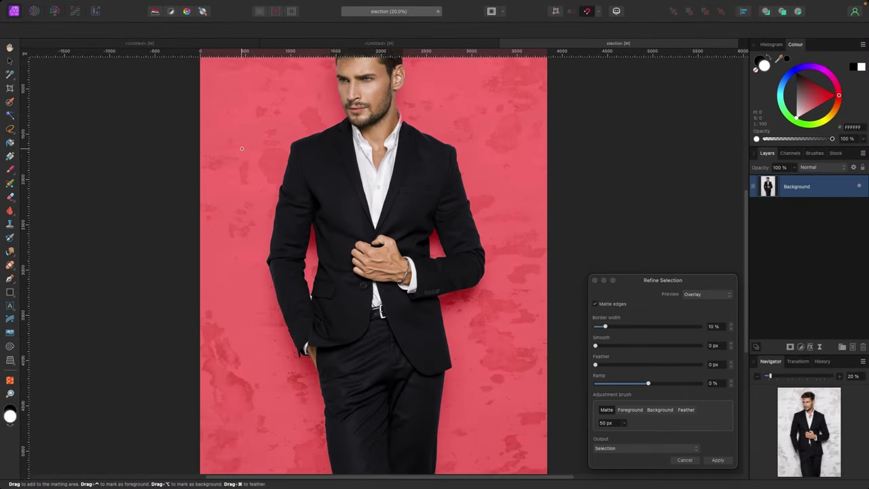
pyautogui.press('super+equal')
pyautogui.press('super+equal')
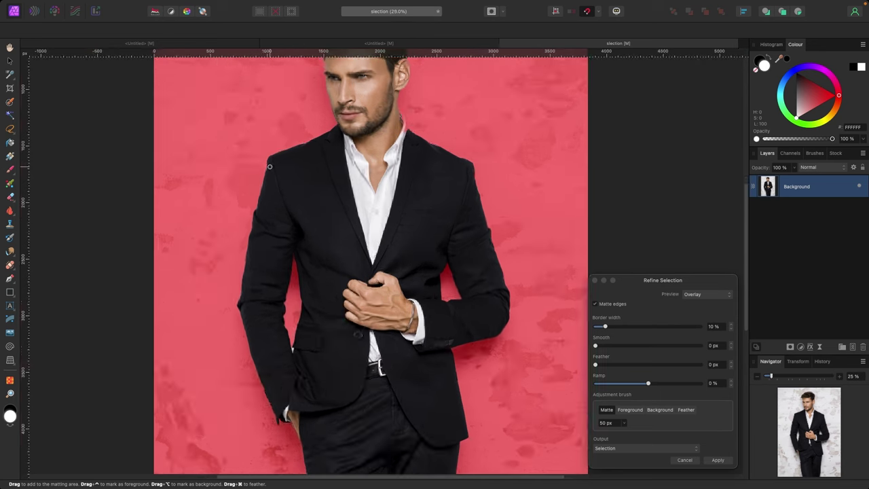
pyautogui.scroll(5, 378, 235)
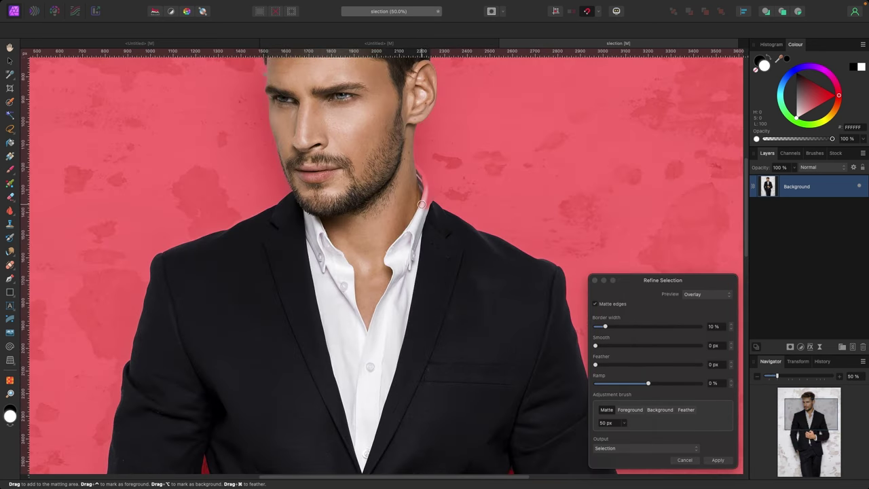
pyautogui.scroll(6, 421, 204)
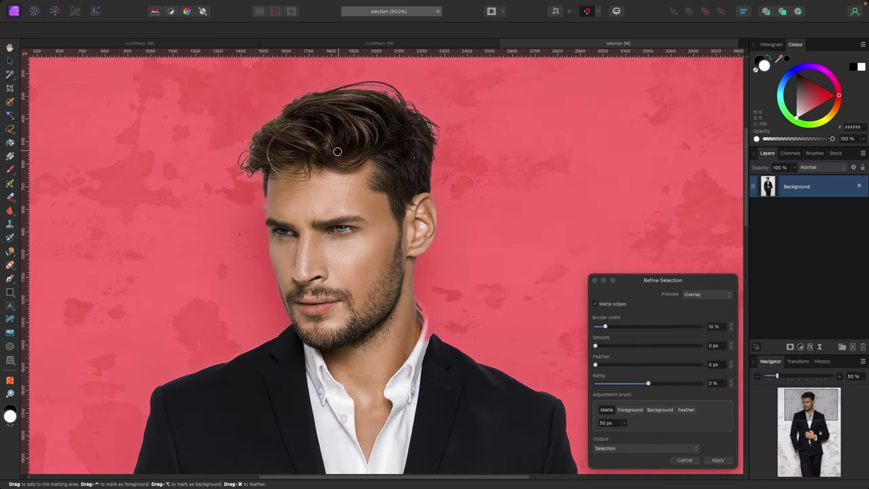
pyautogui.scroll(-10, 428, 127)
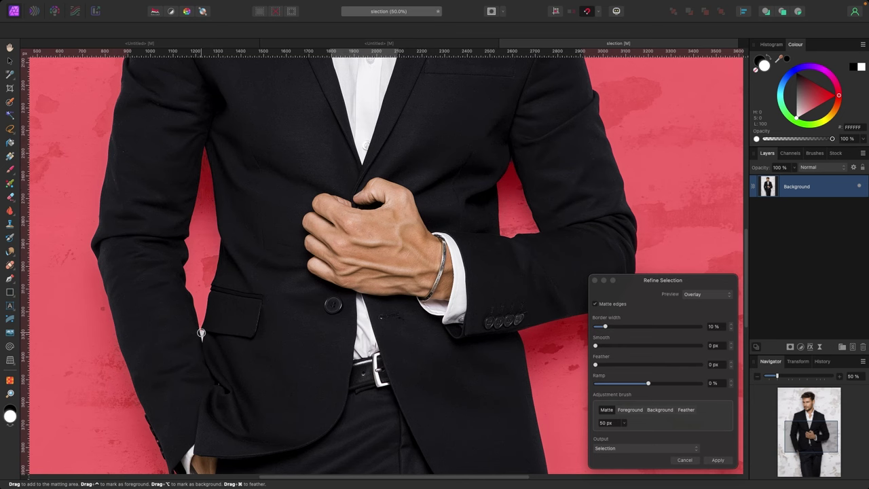
pyautogui.scroll(-5, 220, 314)
pyautogui.scroll(8, 279, 258)
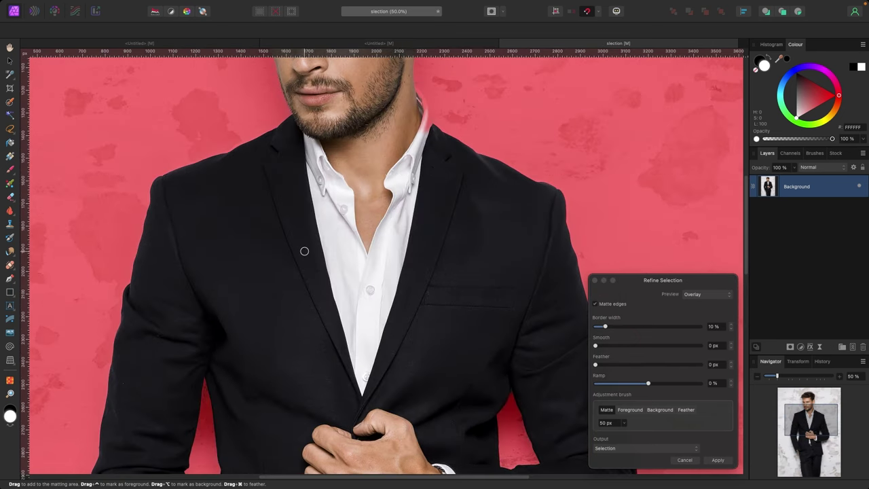
pyautogui.press('super+0')
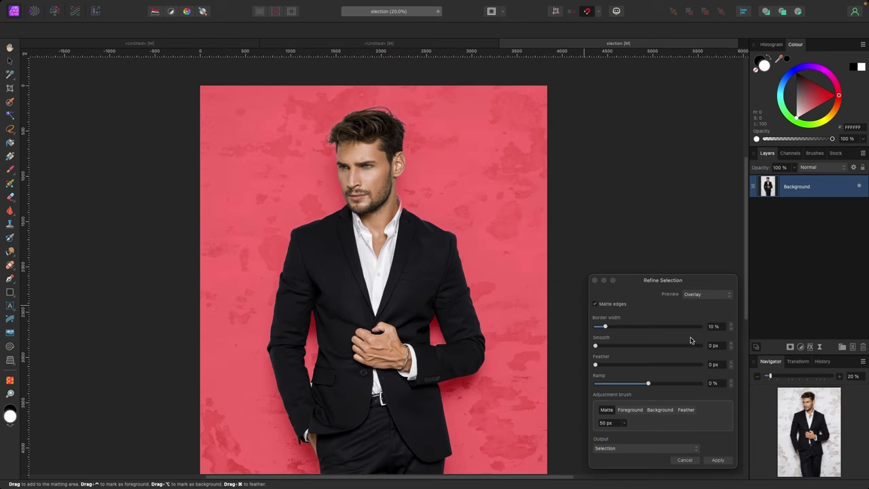
# Preview the selection on a white matte and examine its edges around both arms, the hand and the collar.
pyautogui.moveTo(682, 280); pyautogui.dragTo(587, 156)
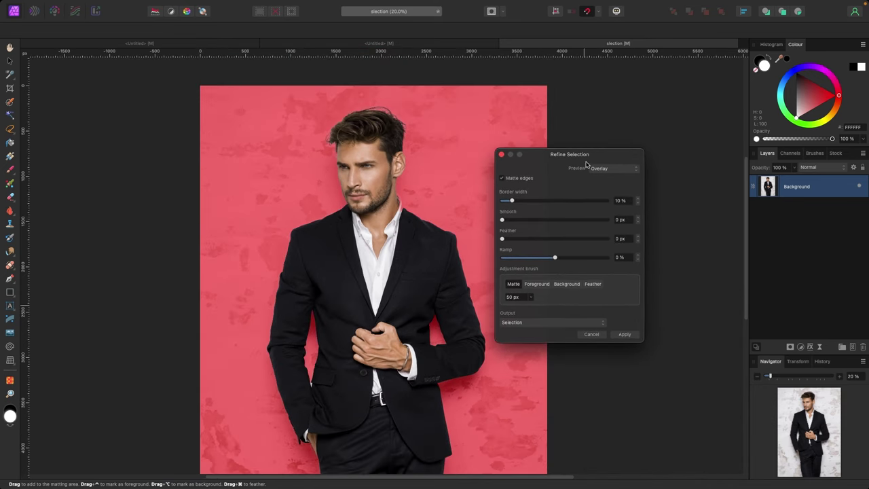
pyautogui.click(616, 169)
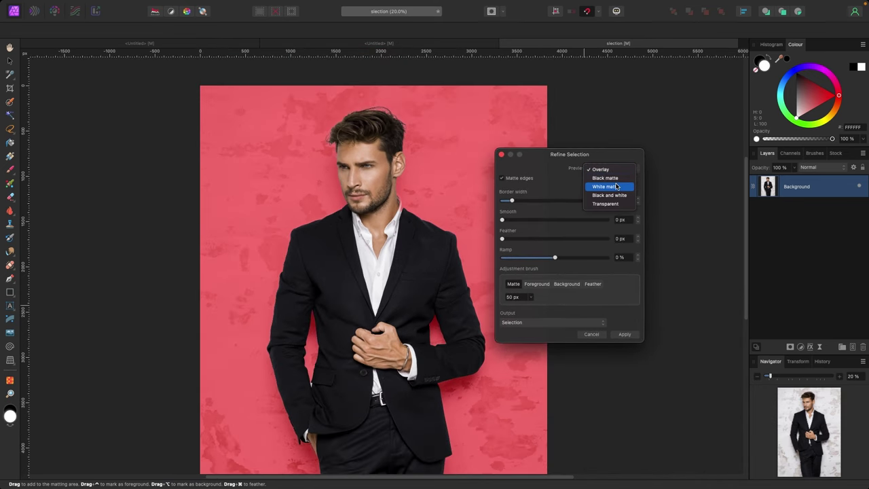
pyautogui.click(616, 186)
pyautogui.scroll(-3, 252, 300)
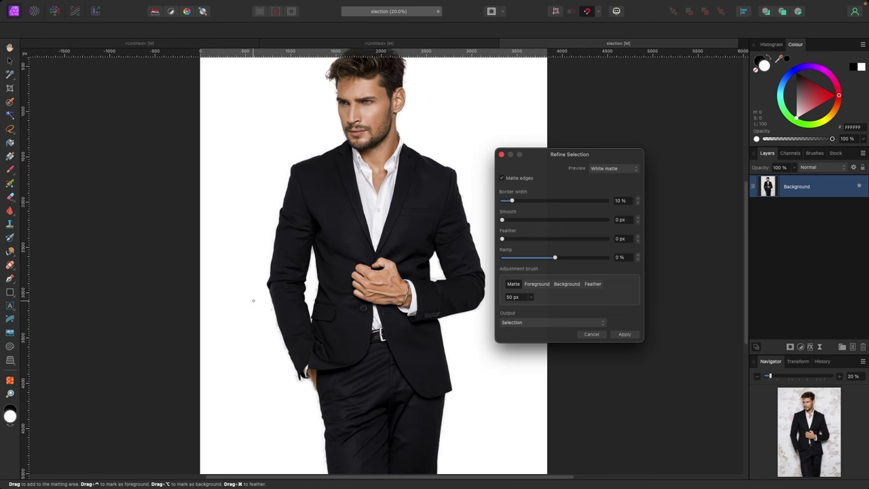
pyautogui.scroll(5, 253, 300)
pyautogui.hscroll(-3, 255, 208)
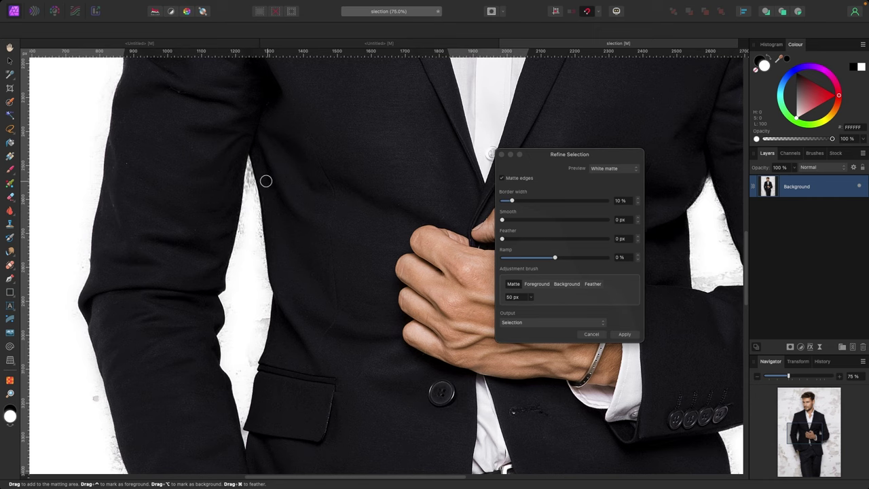
pyautogui.moveTo(410, 166); pyautogui.dragTo(85, 160)
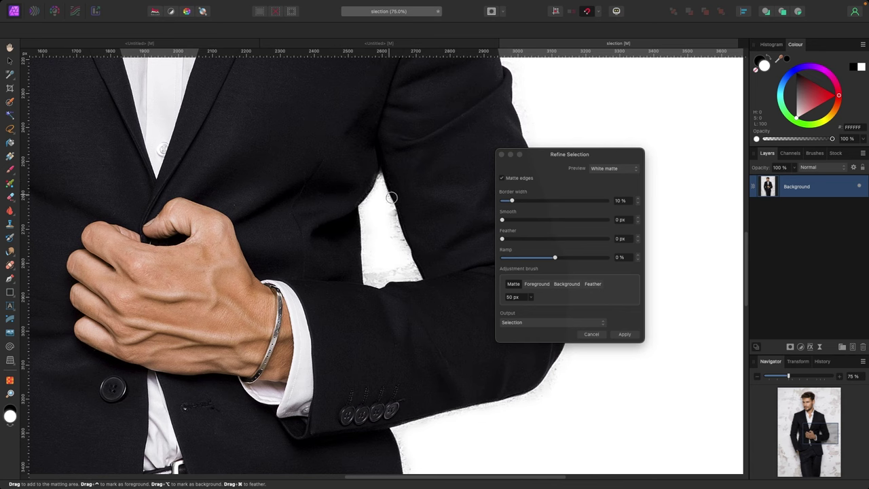
pyautogui.scroll(10, 391, 197)
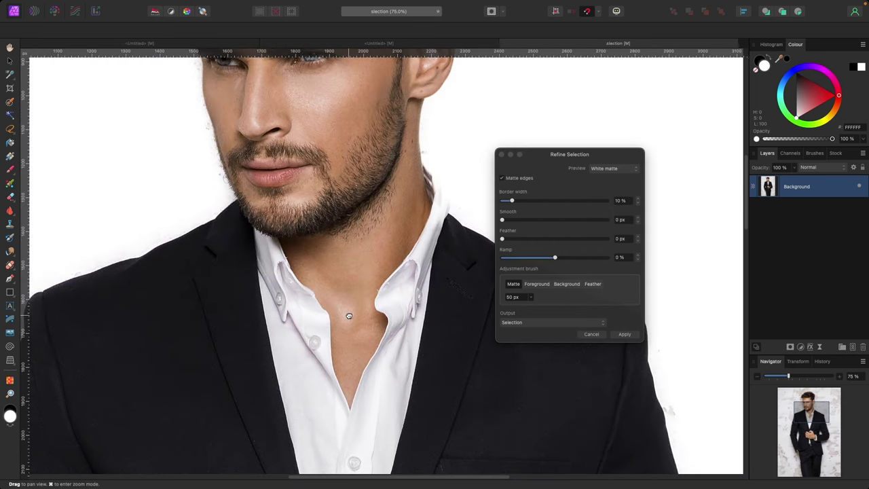
pyautogui.press('super+minus')
pyautogui.press('super+minus')
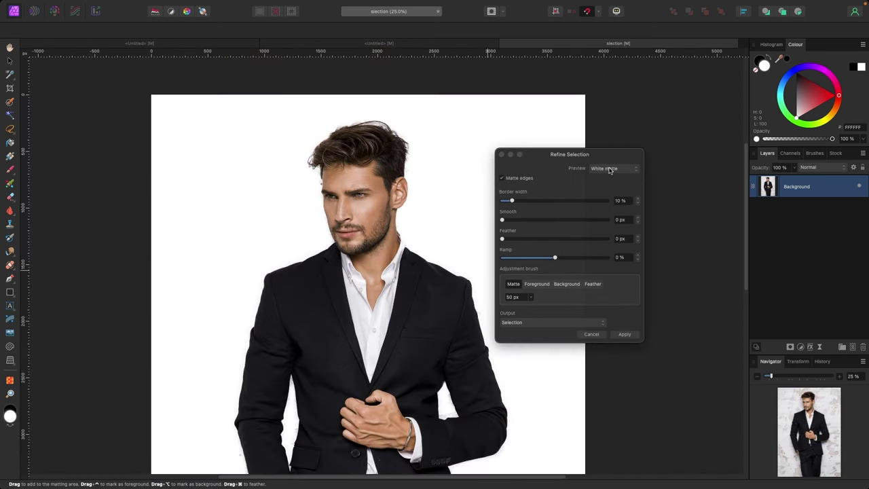
# Preview the selection on a black matte and examine the edge of the shirt collar against the neck.
pyautogui.click(610, 170)
pyautogui.click(606, 159)
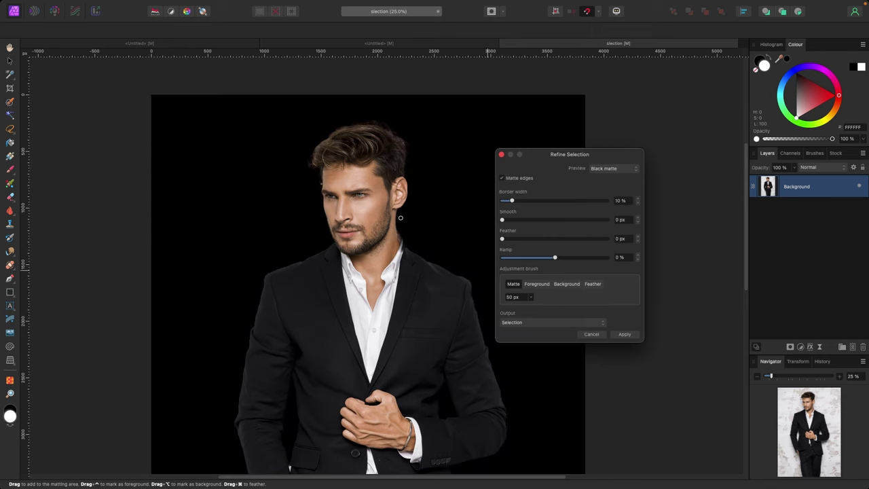
pyautogui.press('super+1')
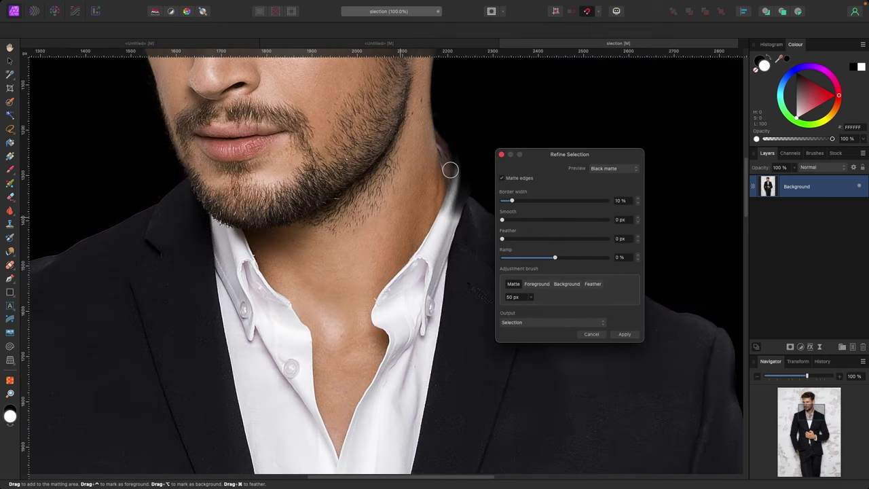
pyautogui.press('super+minus')
pyautogui.press('super+minus')
pyautogui.press('super+minus')
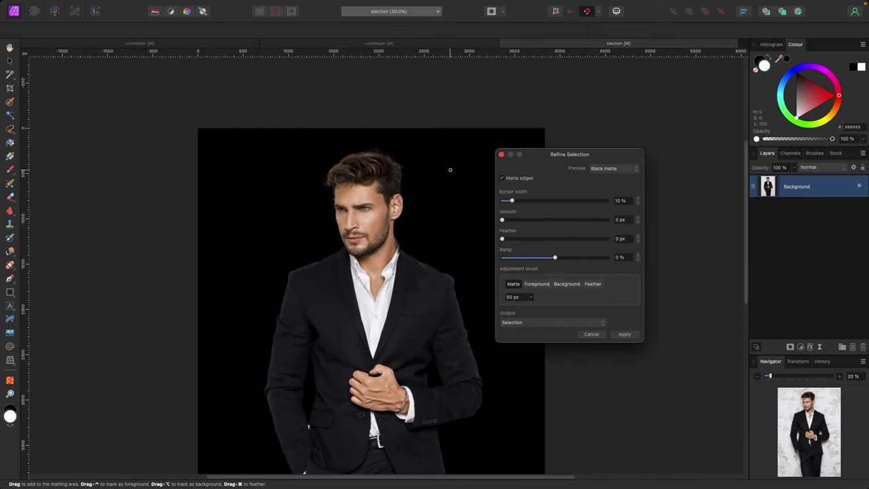
# Return the preview to Overlay and paint the partly masked shirt collar edge as foreground with the 50 px adjustment brush.
pyautogui.click(609, 169)
pyautogui.click(606, 160)
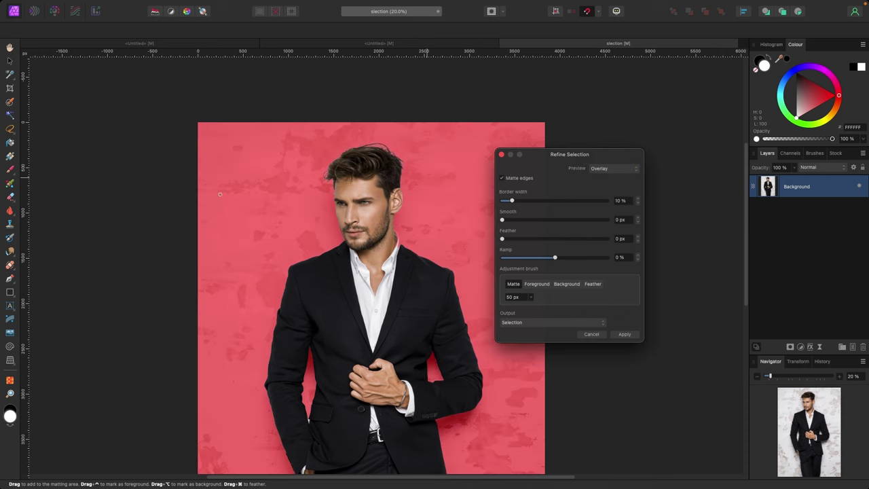
pyautogui.scroll(-4, 224, 196)
pyautogui.press('super+plus')
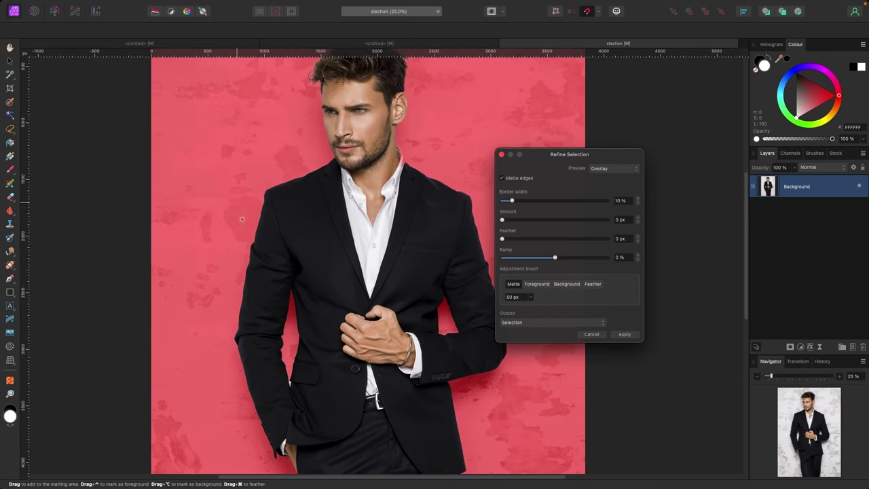
pyautogui.press('super+plus')
pyautogui.press('super+plus')
pyautogui.press('super+plus')
pyautogui.press('super+plus')
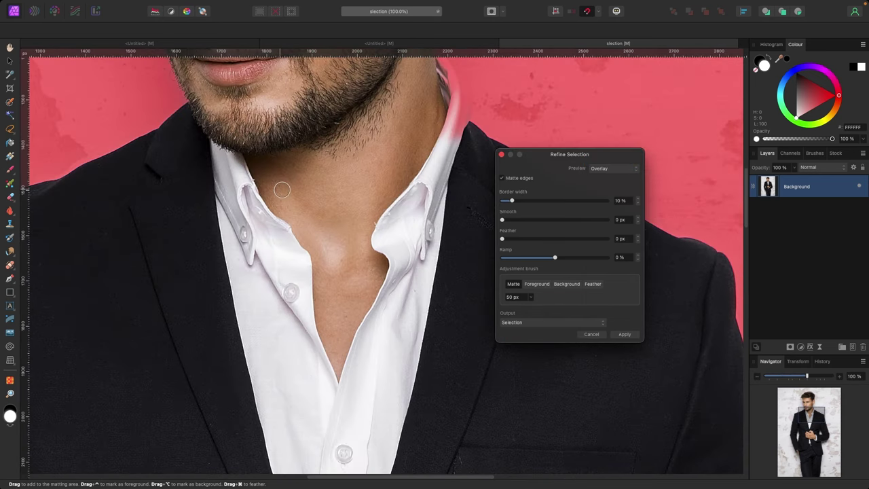
pyautogui.scroll(7, 281, 190)
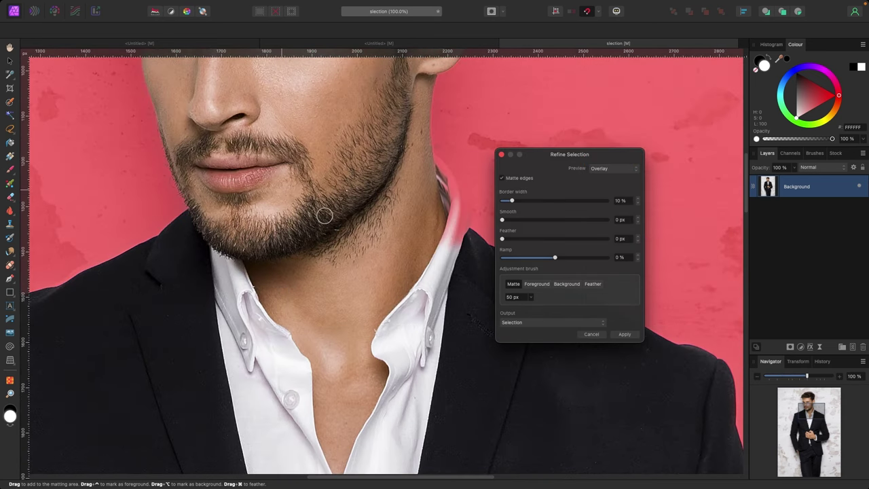
pyautogui.click(529, 287)
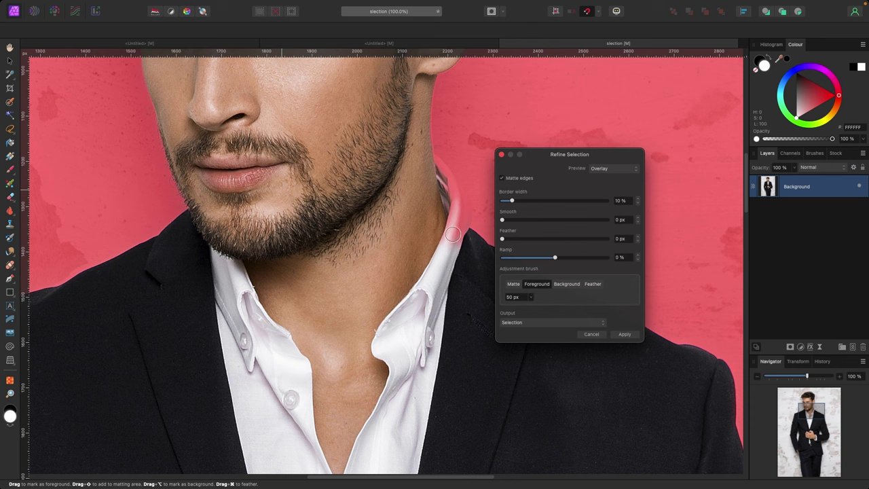
pyautogui.moveTo(451, 239)
pyautogui.mouseDown()
pyautogui.moveTo(460, 233)
pyautogui.moveTo(444, 231)
pyautogui.moveTo(451, 234)
pyautogui.moveTo(454, 205)
pyautogui.moveTo(430, 165)
pyautogui.moveTo(461, 233)
pyautogui.moveTo(435, 250)
pyautogui.mouseUp()
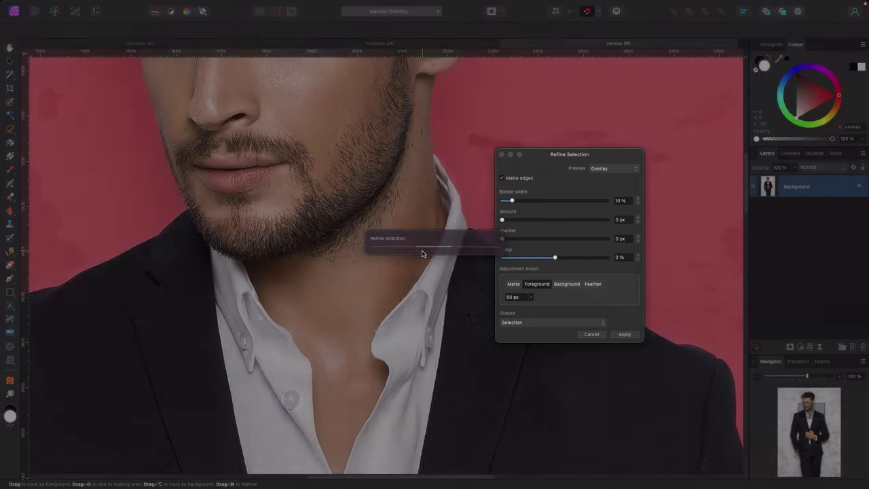
pyautogui.scroll(1, 439, 218)
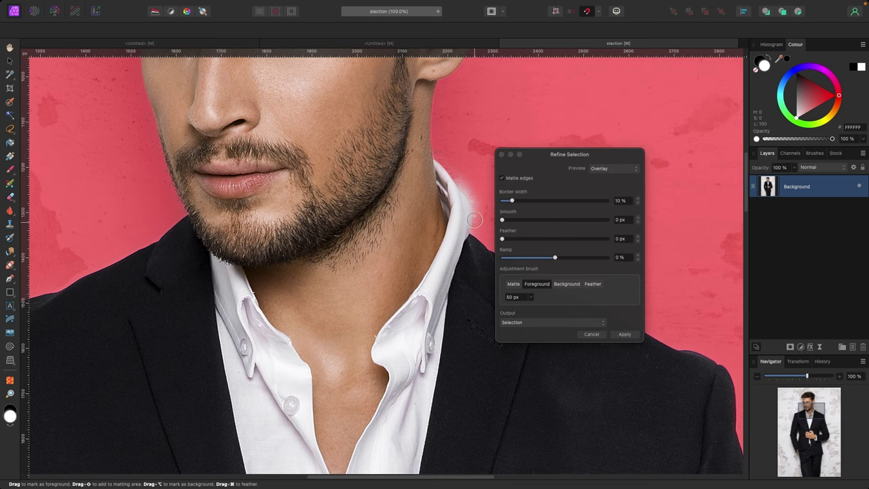
# Brush the flyaway hair at the back and front of the man's head with the Matte adjustment brush at 50 px.
pyautogui.scroll(5, 281, 189)
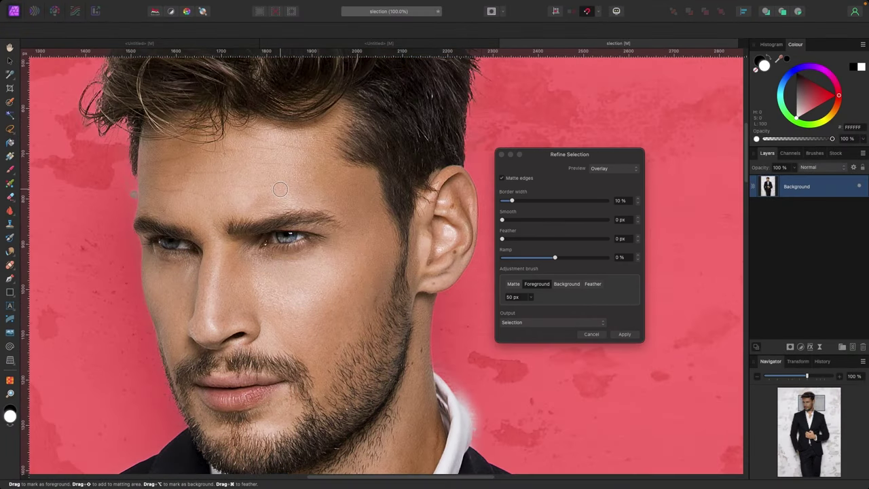
pyautogui.scroll(4, 280, 188)
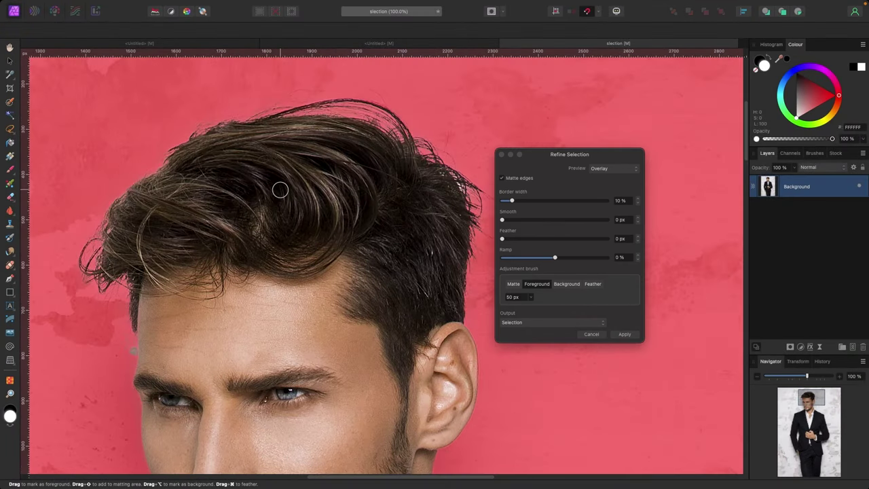
pyautogui.click(513, 285)
pyautogui.moveTo(471, 178); pyautogui.dragTo(468, 204)
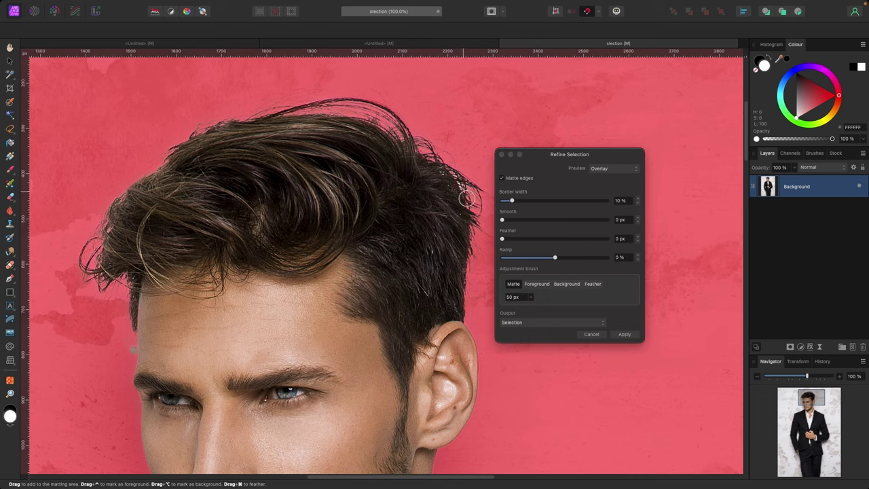
pyautogui.moveTo(448, 162)
pyautogui.mouseDown()
pyautogui.moveTo(451, 173)
pyautogui.moveTo(454, 162)
pyautogui.mouseUp()
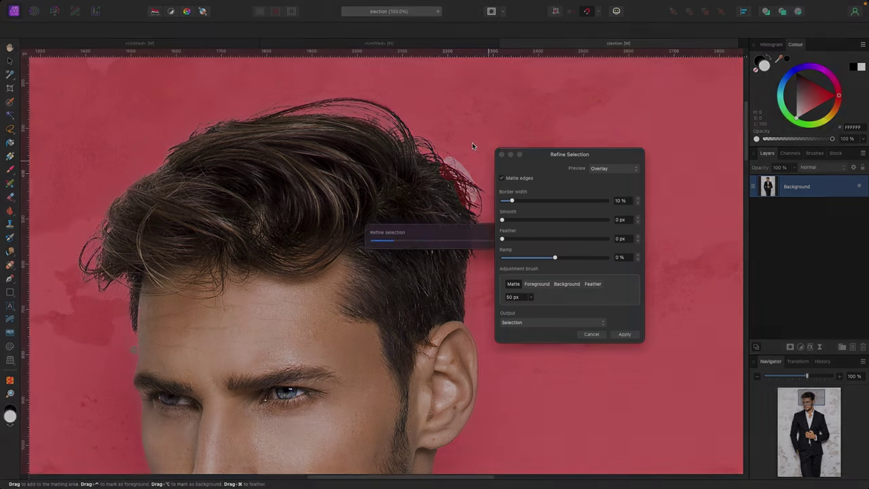
pyautogui.moveTo(101, 224)
pyautogui.mouseDown()
pyautogui.moveTo(127, 183)
pyautogui.moveTo(101, 161)
pyautogui.mouseUp()
# Preview the gap between the jacket and the pocketed arm on a white matte.
pyautogui.scroll(-5, 73, 163)
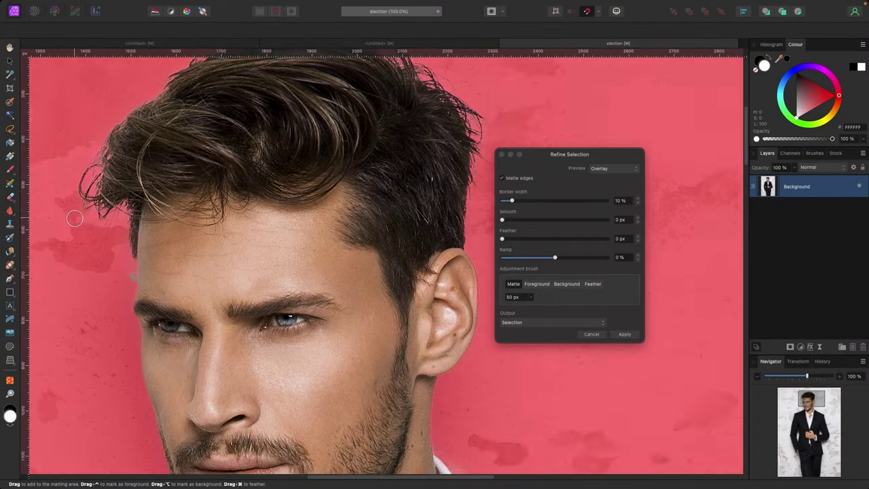
pyautogui.scroll(-20, 80, 227)
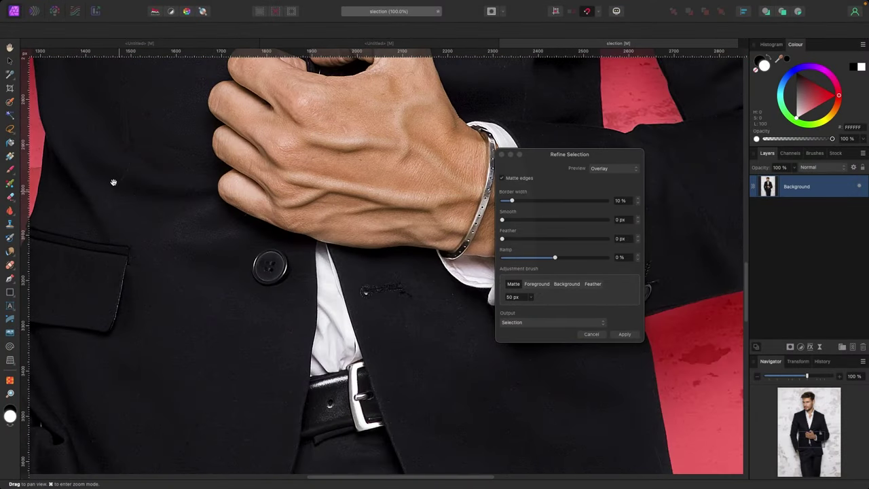
pyautogui.moveTo(113, 181); pyautogui.dragTo(364, 248)
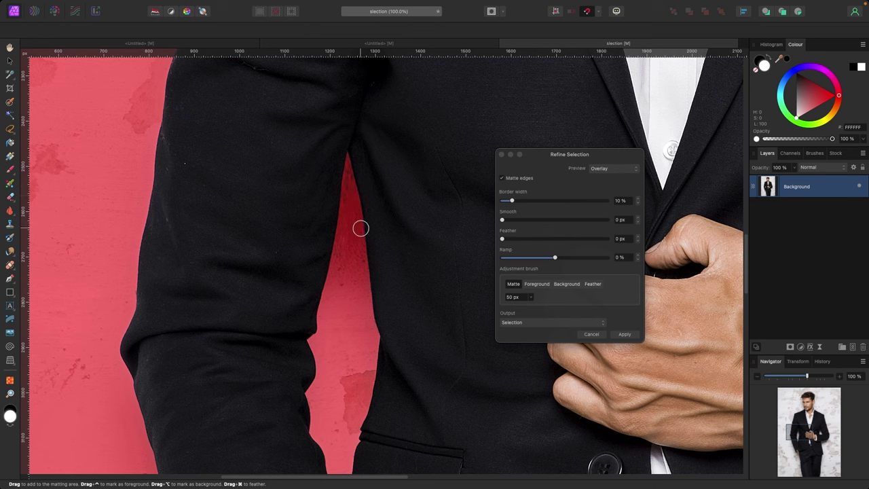
pyautogui.click(607, 168)
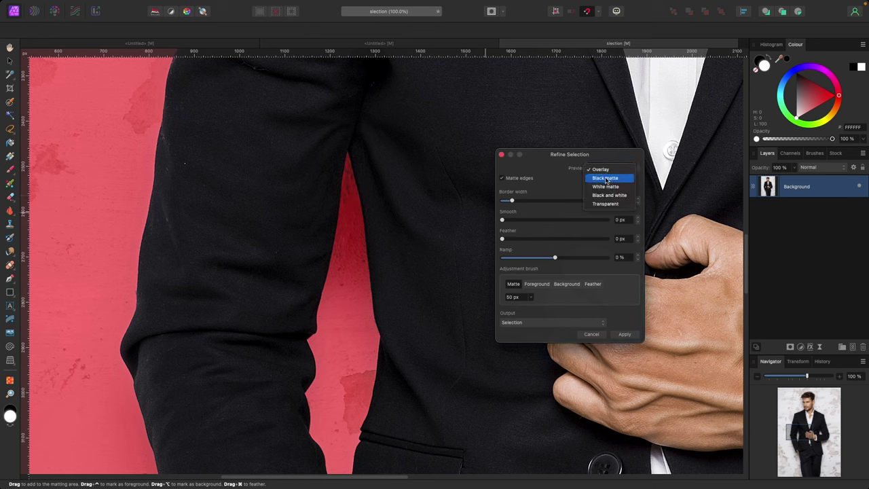
pyautogui.click(610, 186)
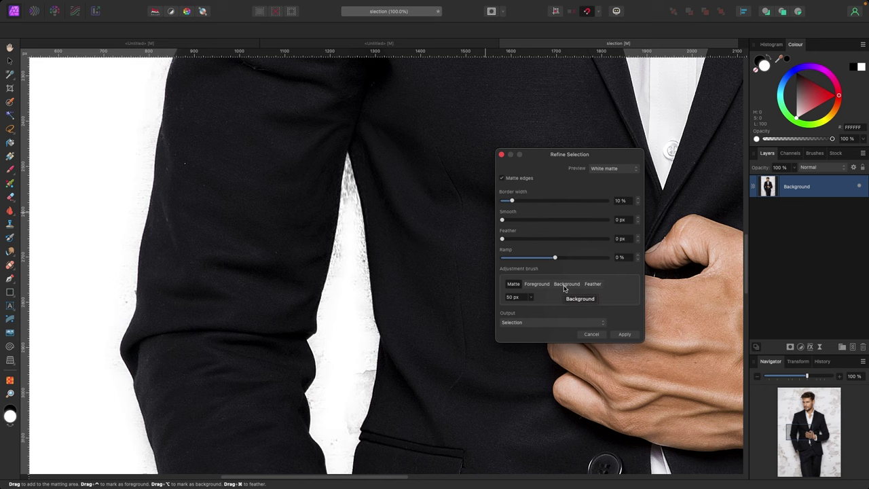
# Mark the wall remnants in both gaps between the jacket and the arms as background with a 25 px adjustment brush.
pyautogui.click(566, 284)
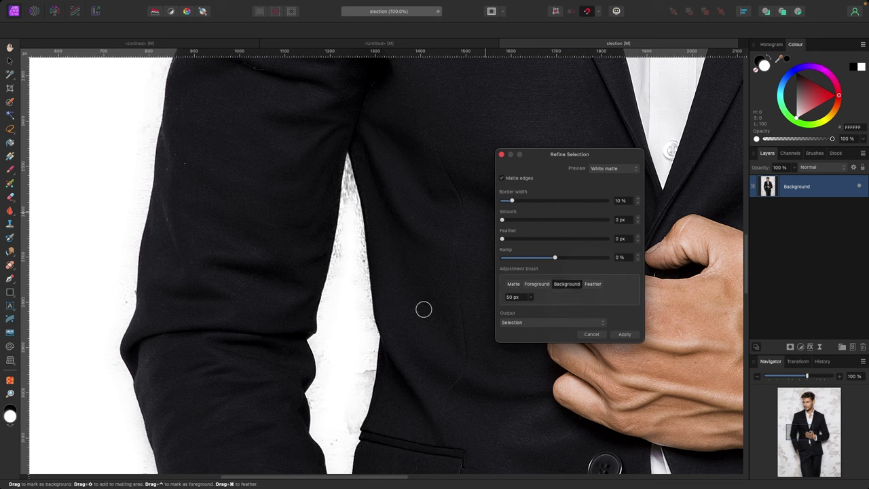
pyautogui.press('[')
pyautogui.moveTo(338, 272)
pyautogui.mouseDown()
pyautogui.moveTo(348, 183)
pyautogui.moveTo(359, 275)
pyautogui.mouseUp()
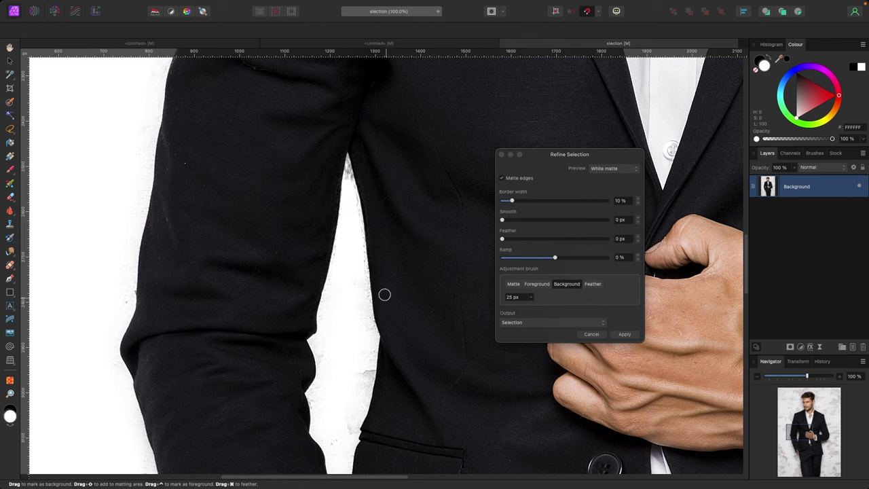
pyautogui.moveTo(363, 336)
pyautogui.mouseDown()
pyautogui.moveTo(359, 386)
pyautogui.moveTo(367, 367)
pyautogui.moveTo(364, 297)
pyautogui.moveTo(355, 296)
pyautogui.mouseUp()
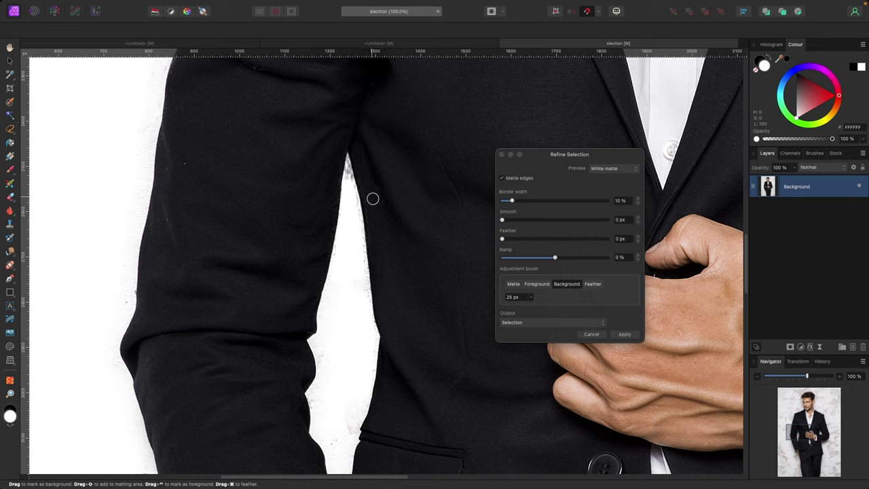
pyautogui.hscroll(15, 400, 238)
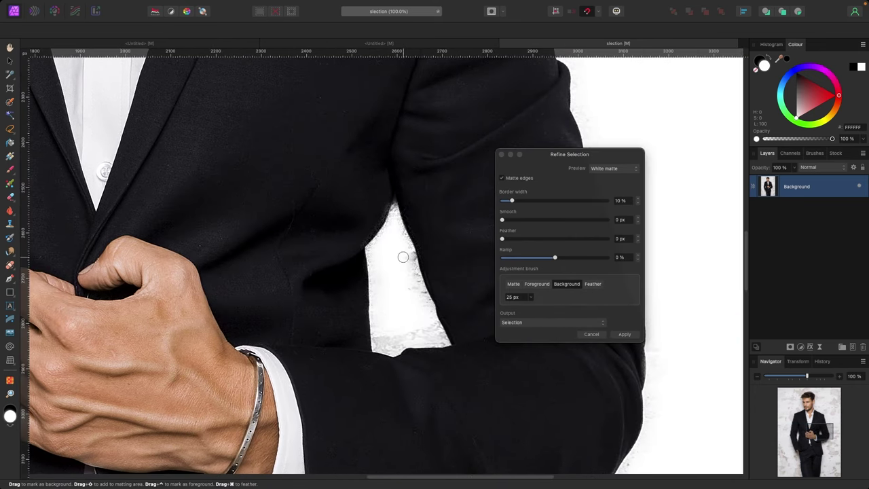
pyautogui.moveTo(386, 346); pyautogui.dragTo(429, 327)
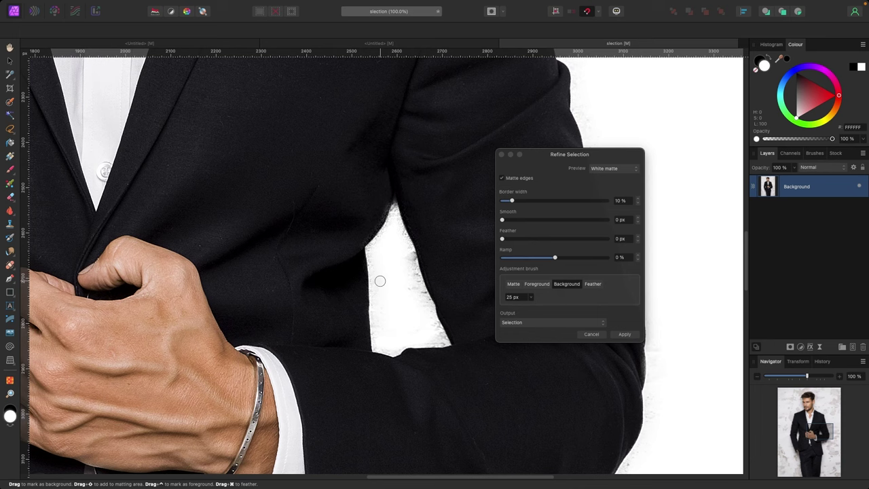
# Review the whole figure on the white matte and switch the selection preview back to Overlay.
pyautogui.scroll(10, 252, 194)
pyautogui.hscroll(-5, 252, 194)
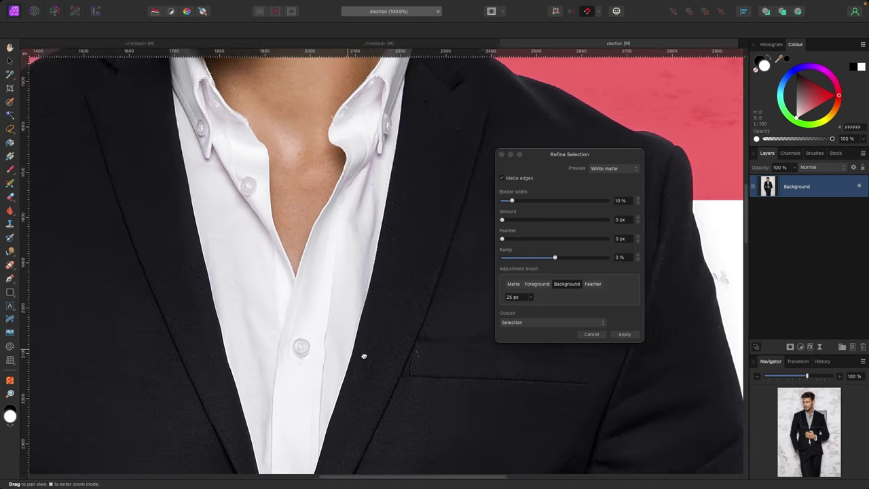
pyautogui.scroll(-5, 402, 361)
pyautogui.scroll(-8, 402, 361)
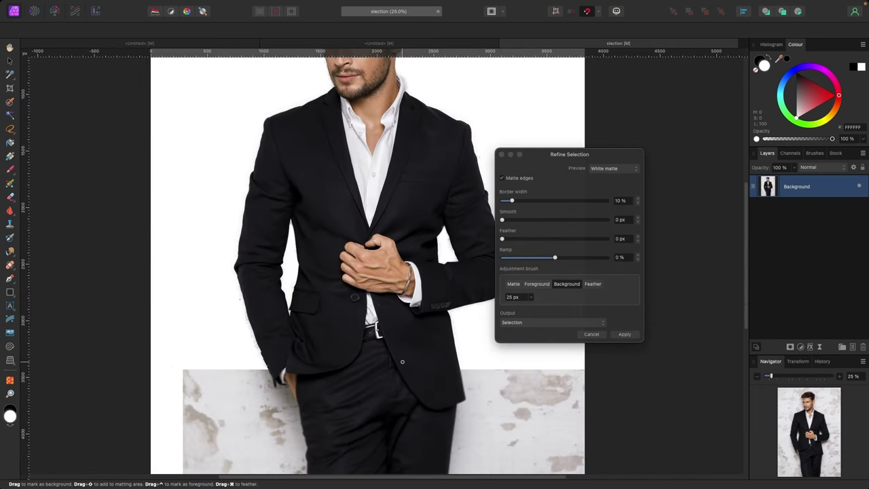
pyautogui.scroll(8, 402, 361)
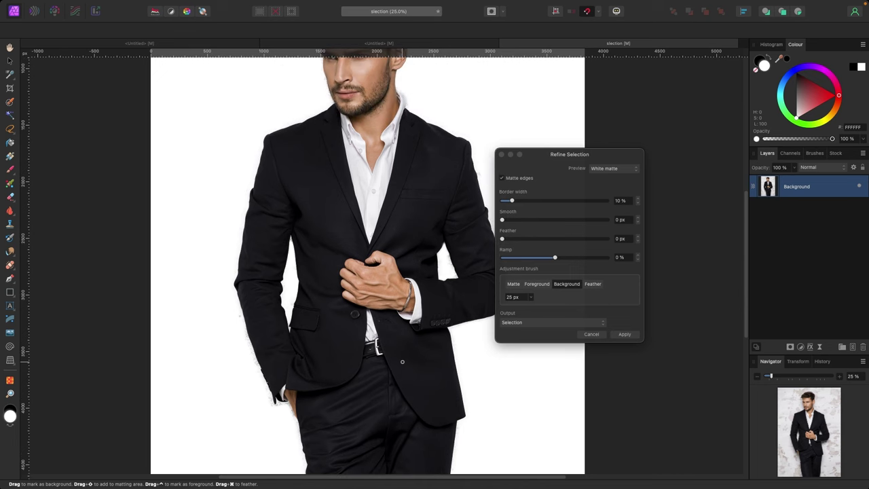
pyautogui.click(616, 166)
pyautogui.click(598, 150)
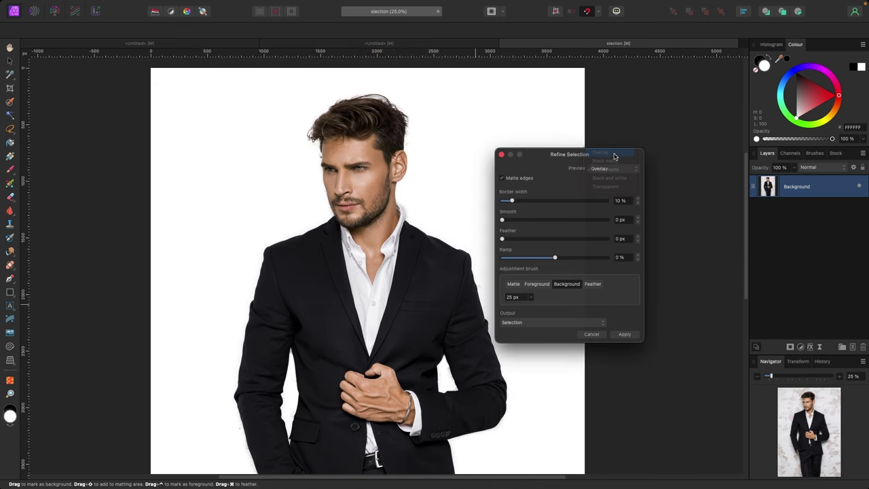
# Move the Refine Selection dialog clear of the figure and set the adjustment brush to Matte.
pyautogui.moveTo(589, 157); pyautogui.dragTo(585, 125)
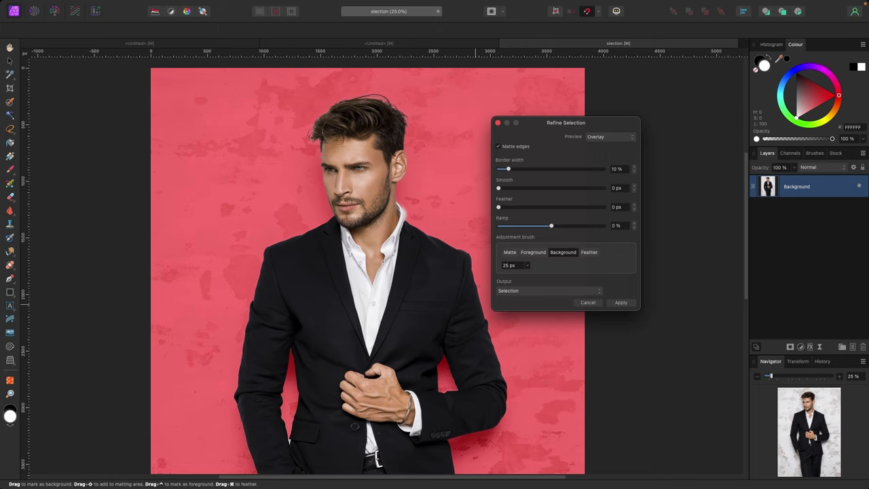
pyautogui.click(508, 252)
pyautogui.moveTo(285, 439); pyautogui.dragTo(289, 441)
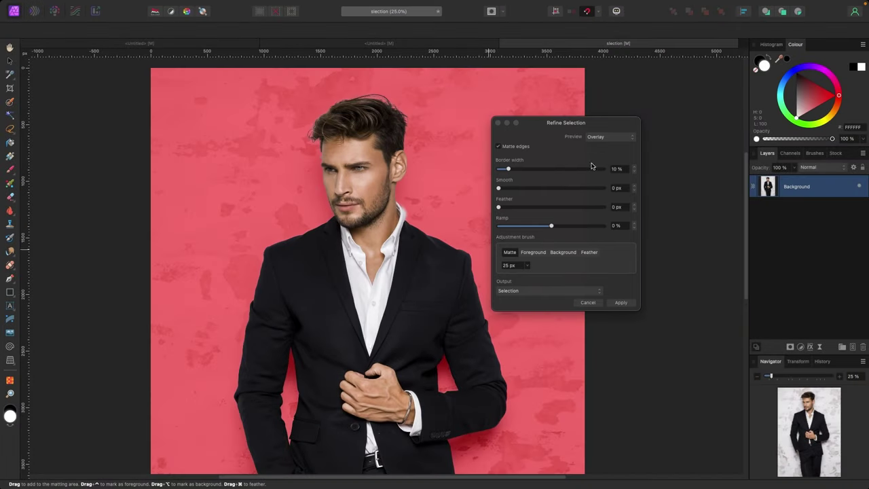
# Try smoothing the selection edge at about 27.6 px and reset Smooth to 0 px.
pyautogui.scroll(5, 436, 161)
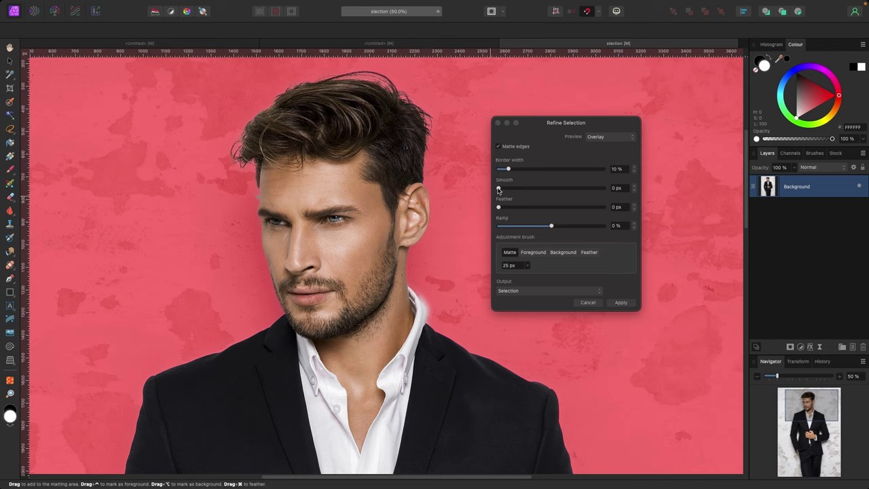
pyautogui.moveTo(499, 189); pyautogui.dragTo(569, 192)
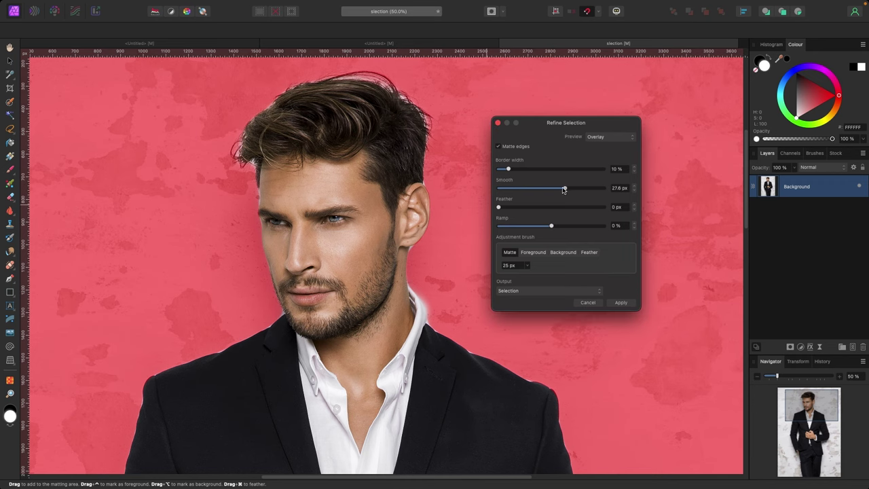
pyautogui.moveTo(563, 190); pyautogui.dragTo(494, 191)
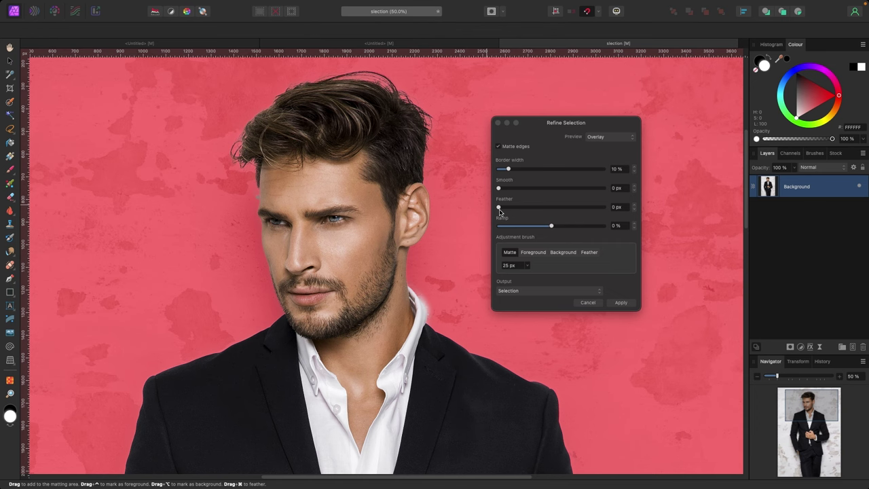
# Try feathering the selection edge at 35.7 px and 91 px, previewed on a white matte, and reset Feather to 0 px.
pyautogui.moveTo(499, 209); pyautogui.dragTo(576, 211)
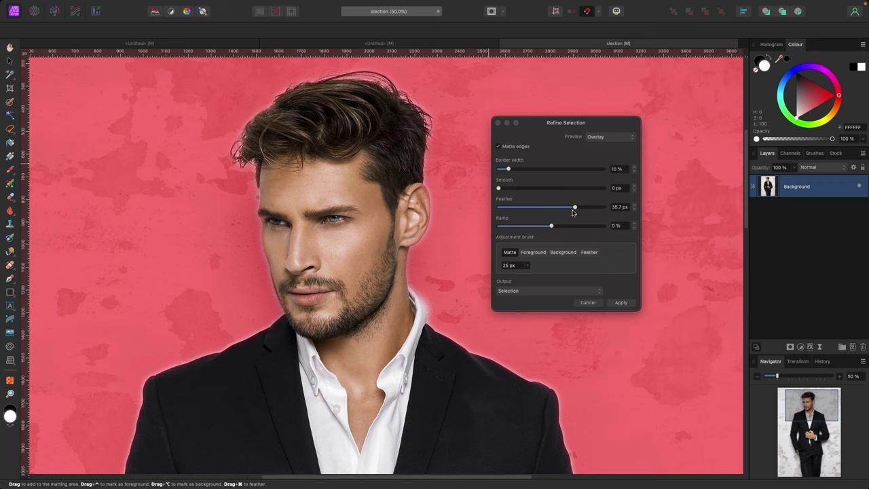
pyautogui.click(608, 136)
pyautogui.click(610, 155)
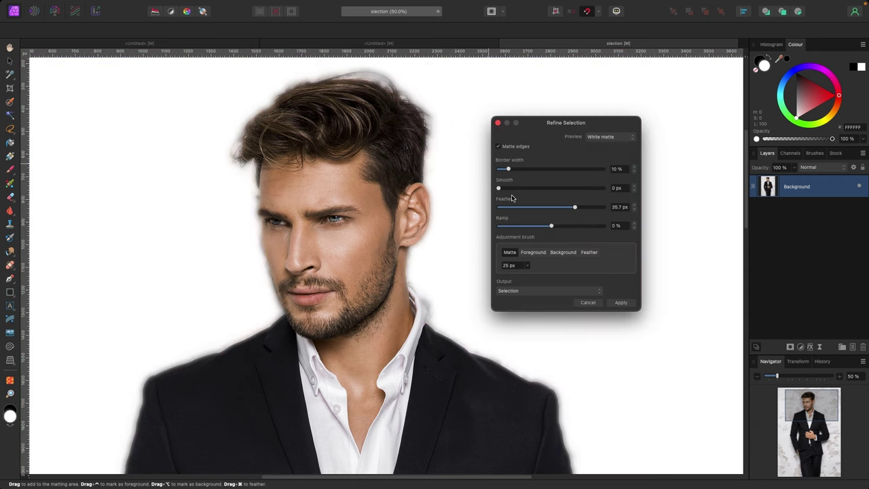
pyautogui.moveTo(576, 207); pyautogui.dragTo(604, 209)
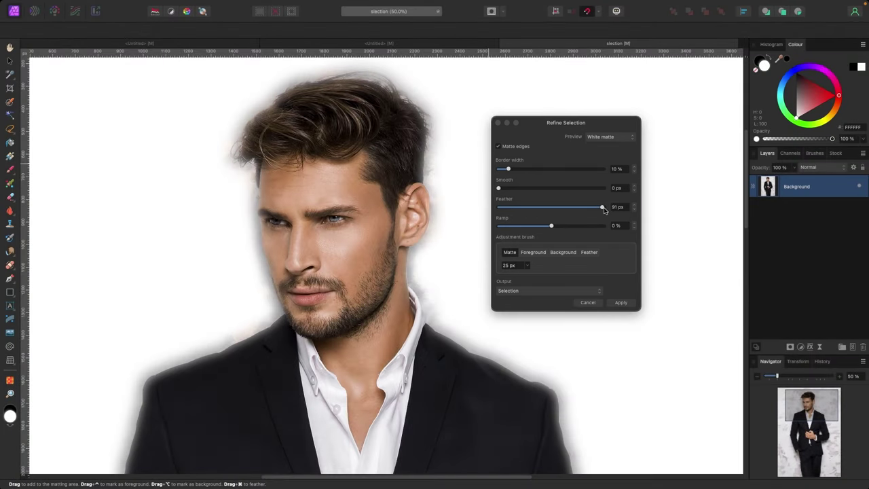
pyautogui.moveTo(603, 209); pyautogui.dragTo(499, 210)
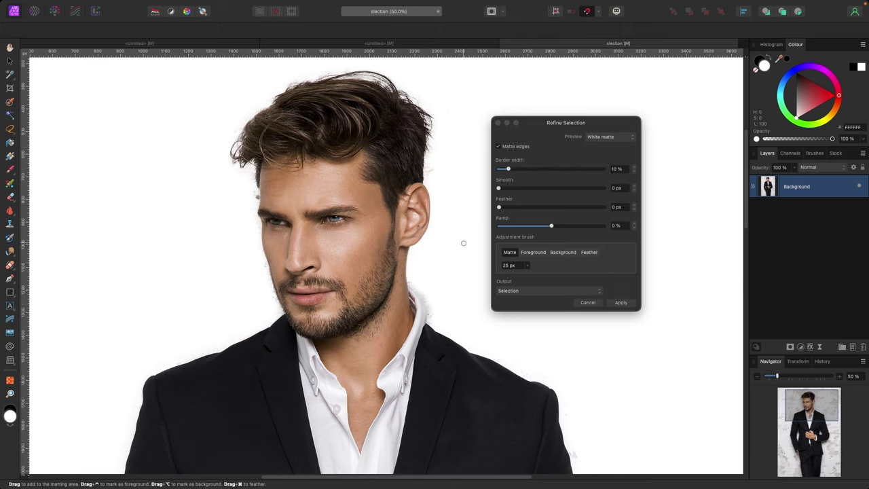
# Set the refined selection's output to New layer and apply the refinement.
pyautogui.press('super+minus')
pyautogui.press('super+minus')
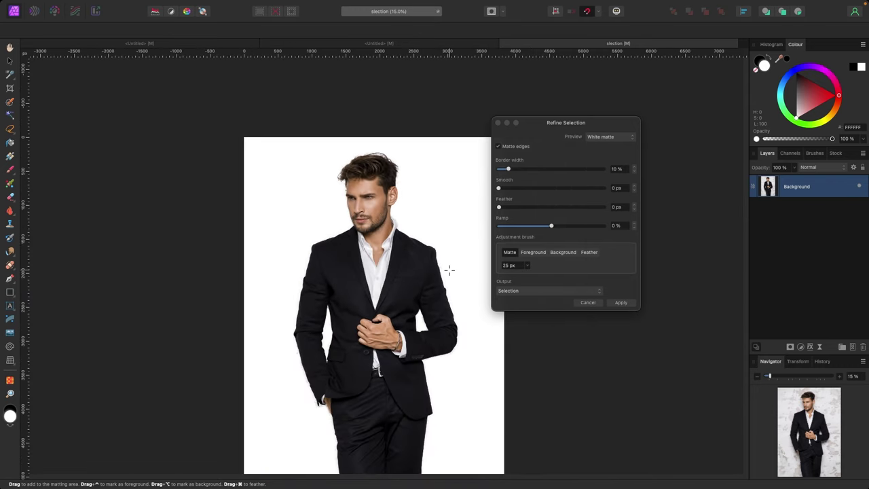
pyautogui.press('super+plus')
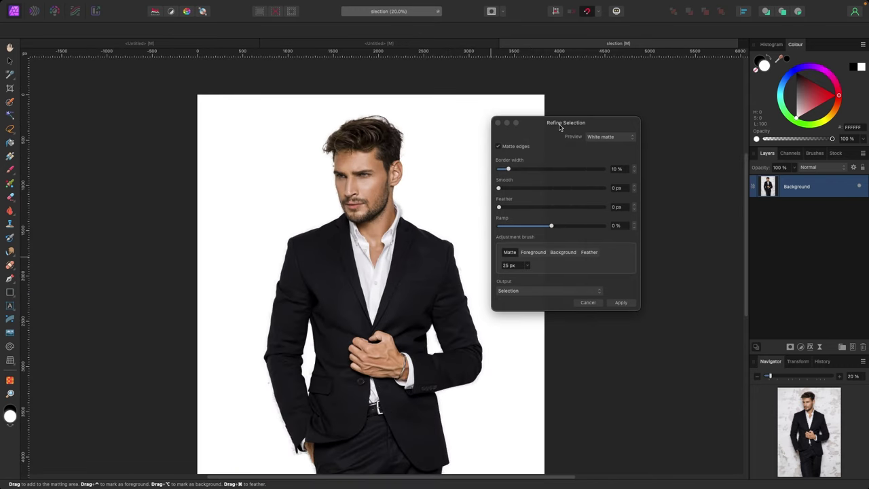
pyautogui.moveTo(559, 126); pyautogui.dragTo(551, 121)
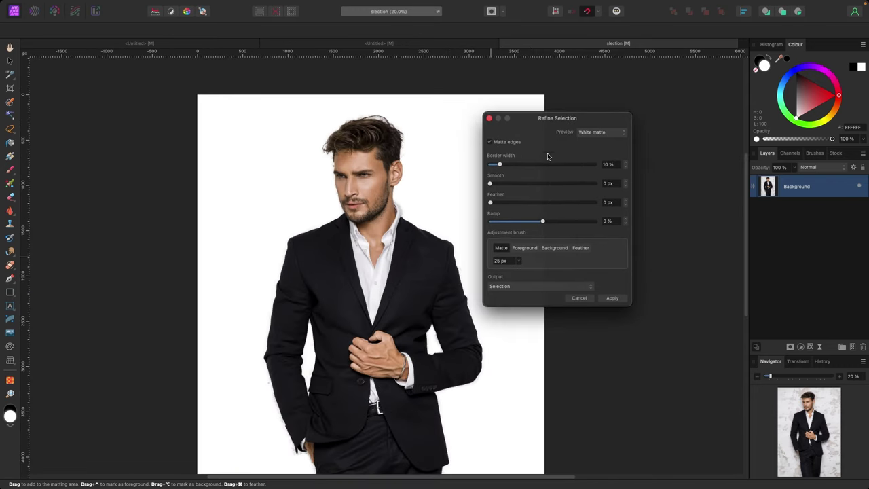
pyautogui.click(542, 287)
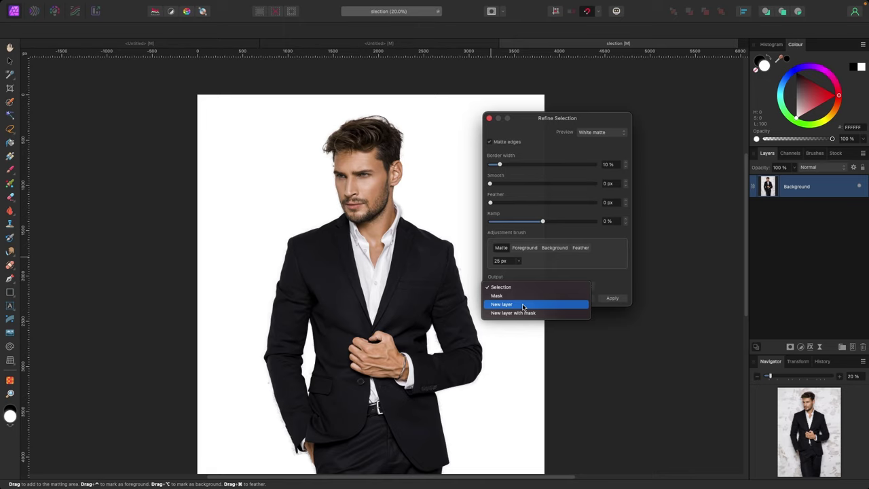
pyautogui.click(522, 304)
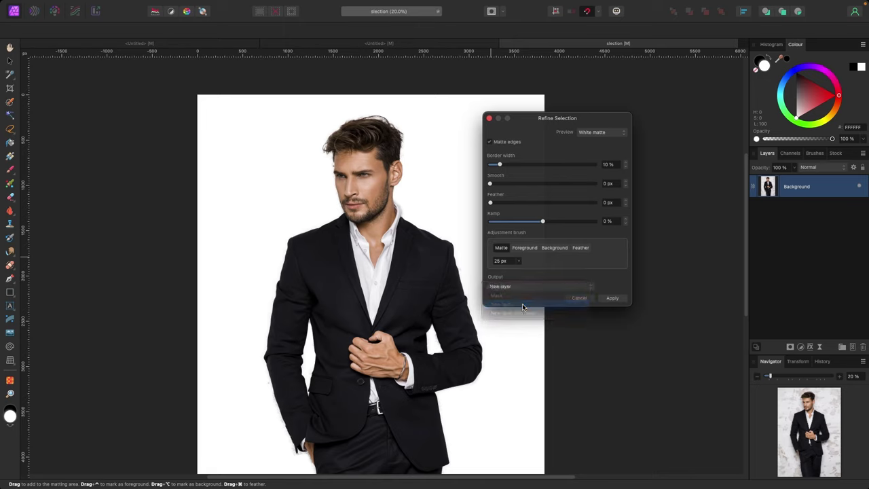
pyautogui.click(612, 298)
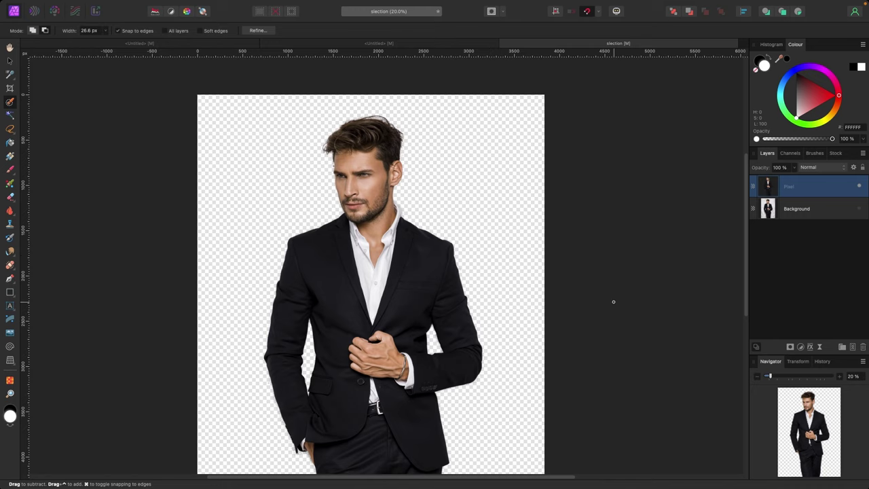
# Inspect the cut-out man from head to trousers against the transparent background.
pyautogui.scroll(-3, 443, 282)
pyautogui.scroll(5, 439, 293)
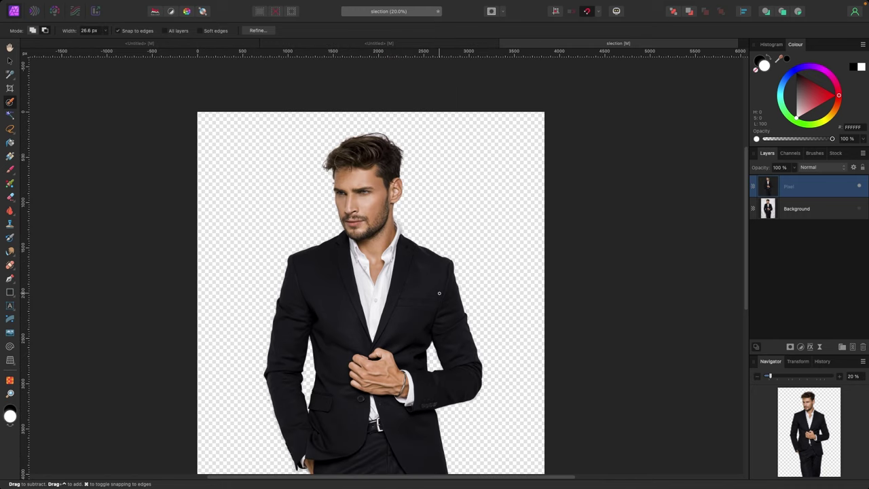
pyautogui.scroll(-5, 436, 302)
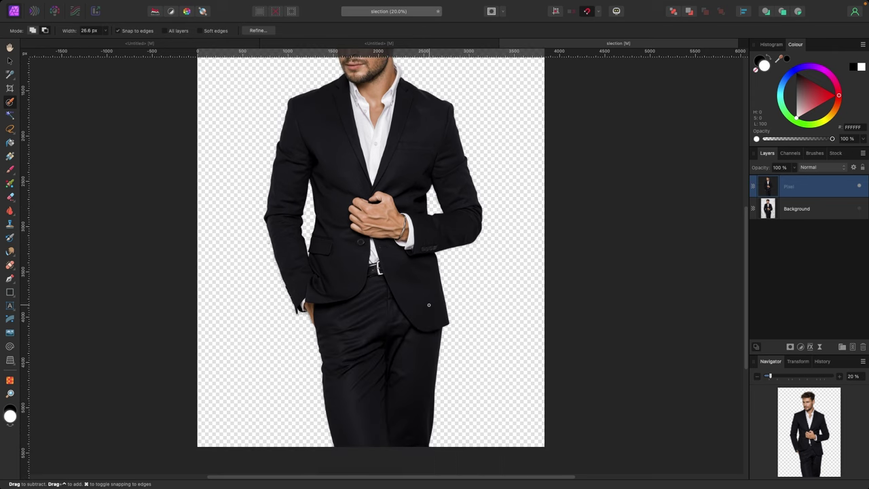
pyautogui.scroll(-2, 428, 305)
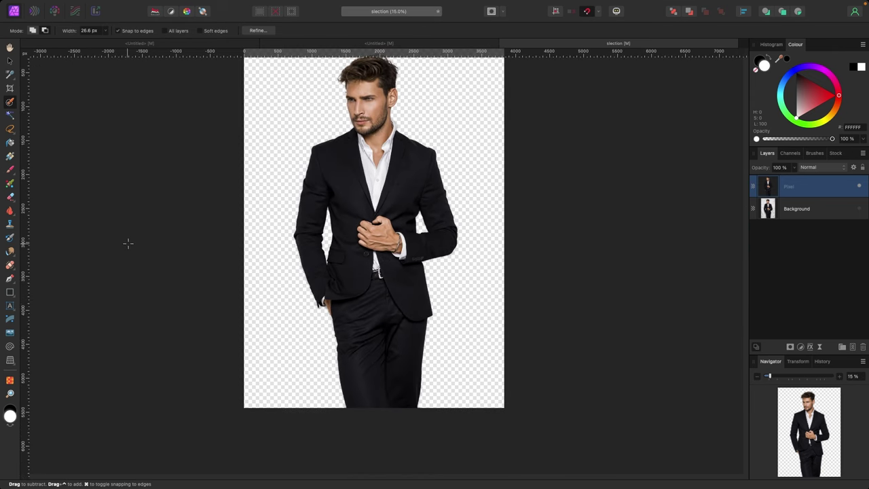
pyautogui.press('super+minus')
# Add a white fill layer and place it below the Background layer.
pyautogui.press('v')
pyautogui.click(86, 137)
pyautogui.scroll(1, 89, 144)
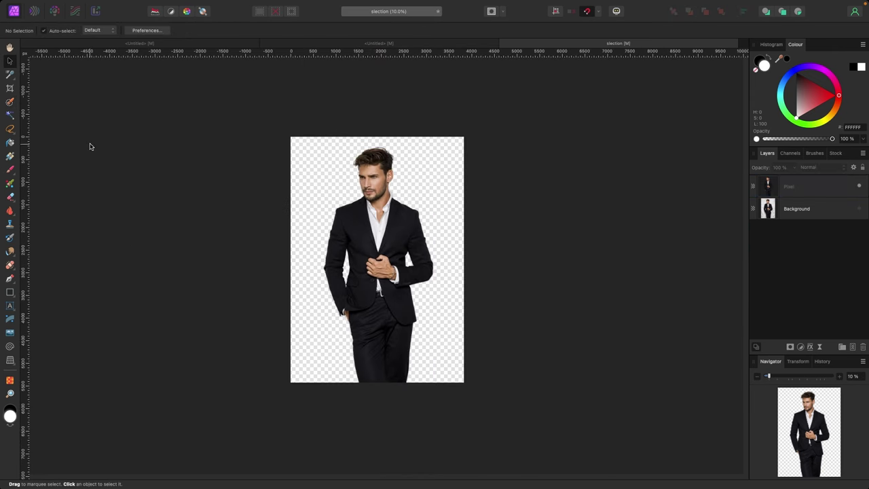
pyautogui.press('super+plus')
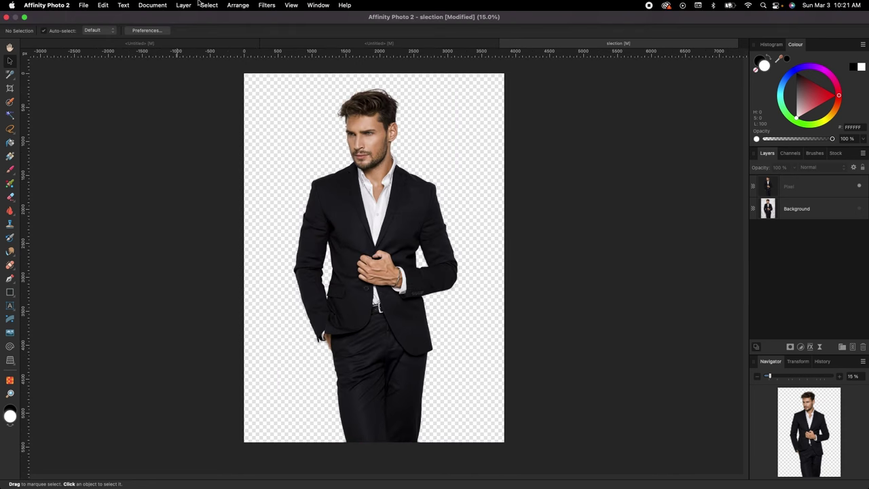
pyautogui.click(183, 6)
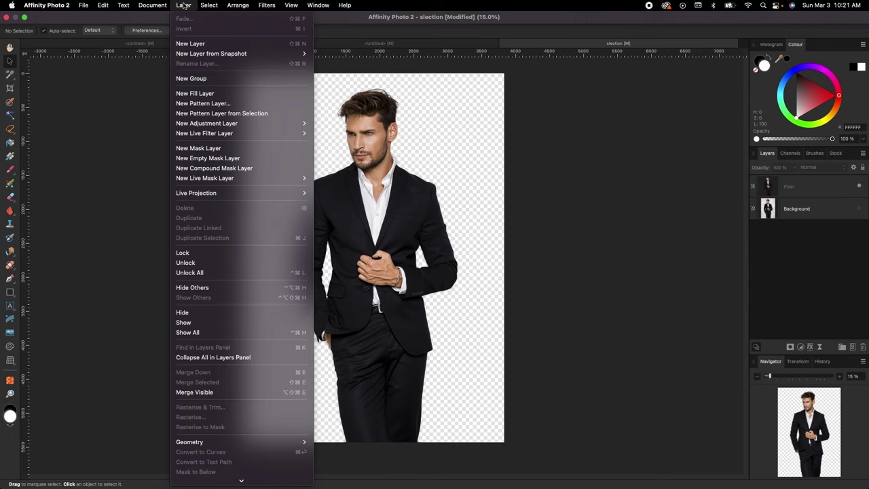
pyautogui.click(201, 93)
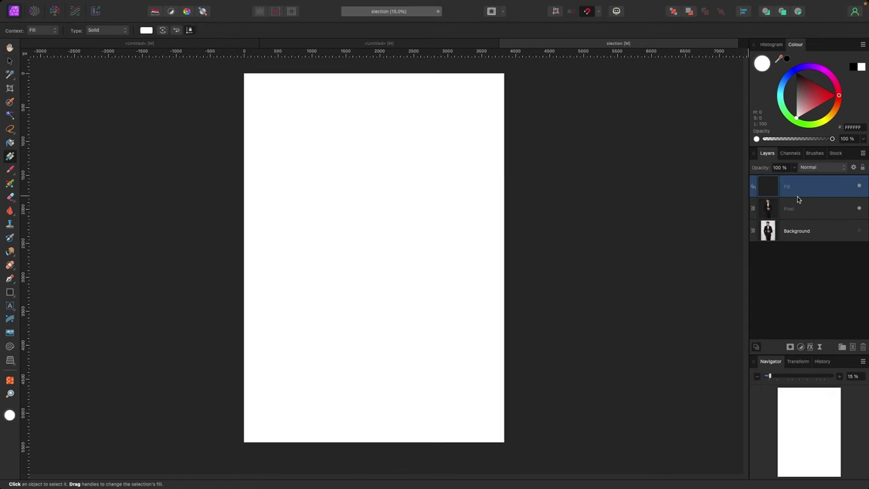
pyautogui.moveTo(805, 191); pyautogui.dragTo(798, 239)
pyautogui.moveTo(800, 93)
pyautogui.mouseDown()
pyautogui.moveTo(769, 92)
pyautogui.moveTo(781, 82)
pyautogui.moveTo(782, 105)
pyautogui.moveTo(812, 81)
pyautogui.moveTo(813, 51)
pyautogui.mouseUp()
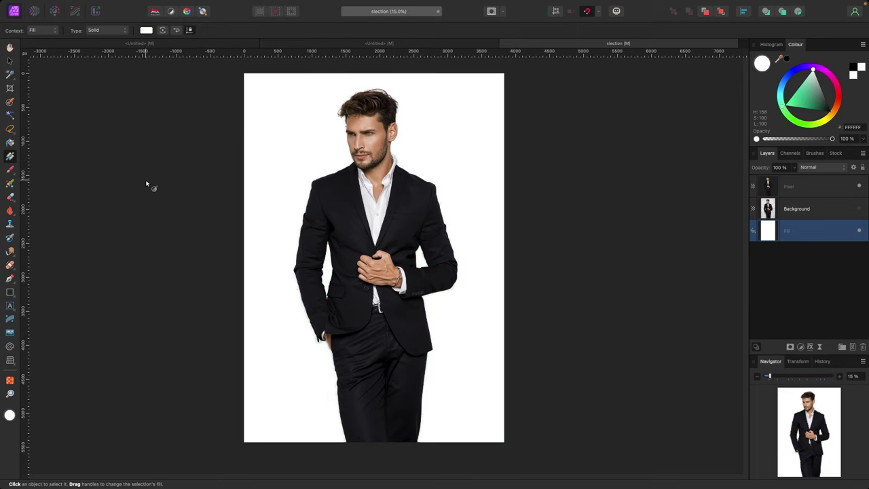
# Examine the cutout's edges around the pocketed arm, the arm gap and the jacket against the white fill.
pyautogui.press('super+1')
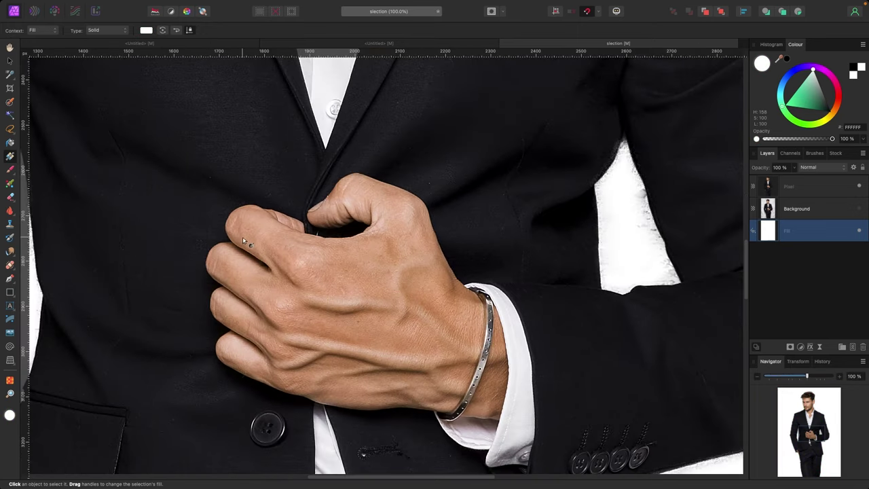
pyautogui.moveTo(173, 169); pyautogui.dragTo(403, 229)
pyautogui.moveTo(241, 226); pyautogui.dragTo(310, 120)
pyautogui.scroll(-4, 297, 228)
pyautogui.hscroll(-2, 297, 229)
pyautogui.moveTo(343, 198); pyautogui.dragTo(305, 236)
pyautogui.press('super+z')
pyautogui.scroll(2, 332, 213)
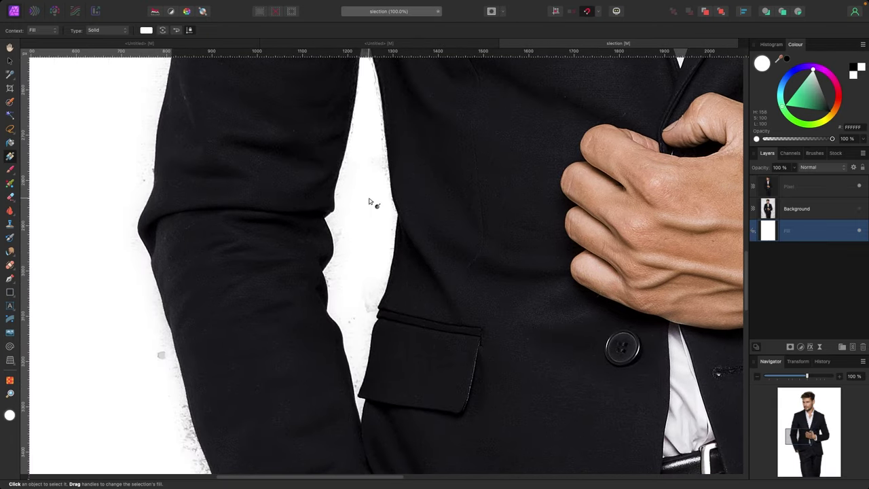
pyautogui.scroll(-2, 370, 202)
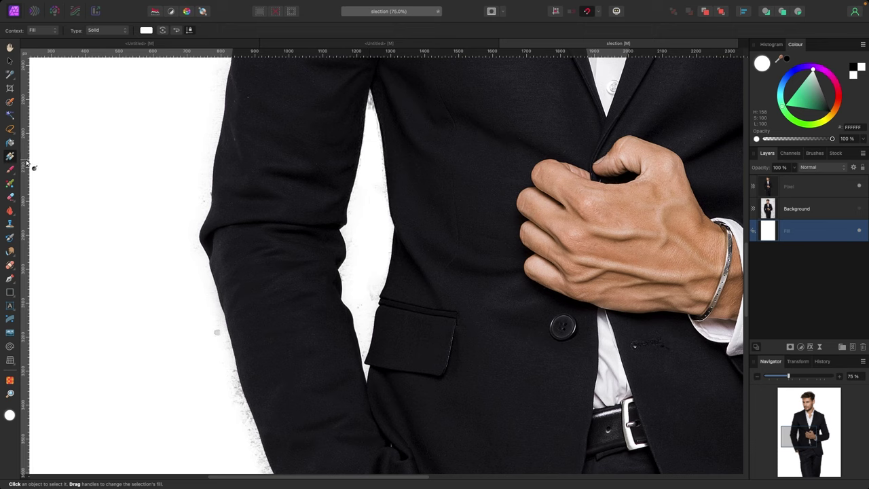
# Activate the Pen tool and look over its drawing modes.
pyautogui.click(9, 279)
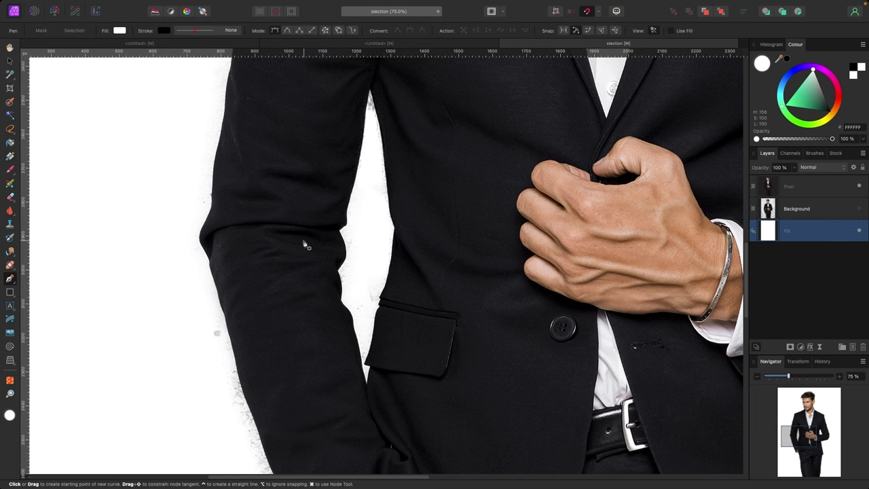
pyautogui.scroll(2, 309, 243)
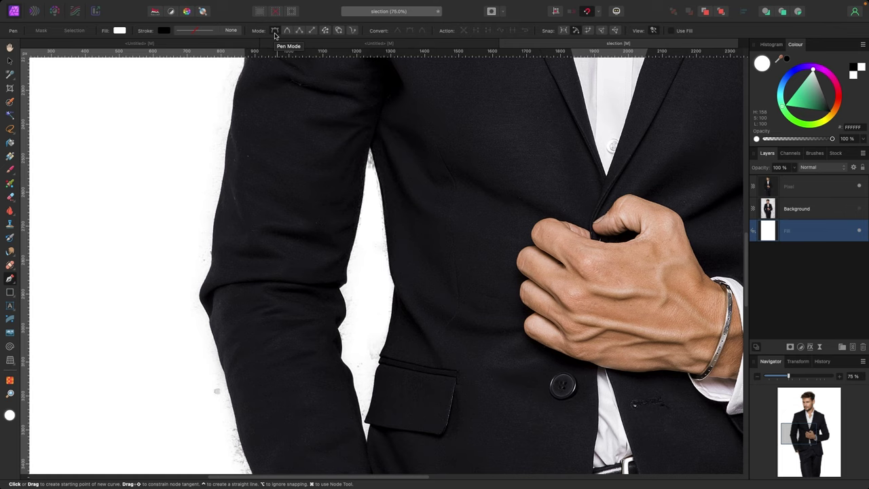
pyautogui.click(352, 31)
pyautogui.scroll(-2, 373, 184)
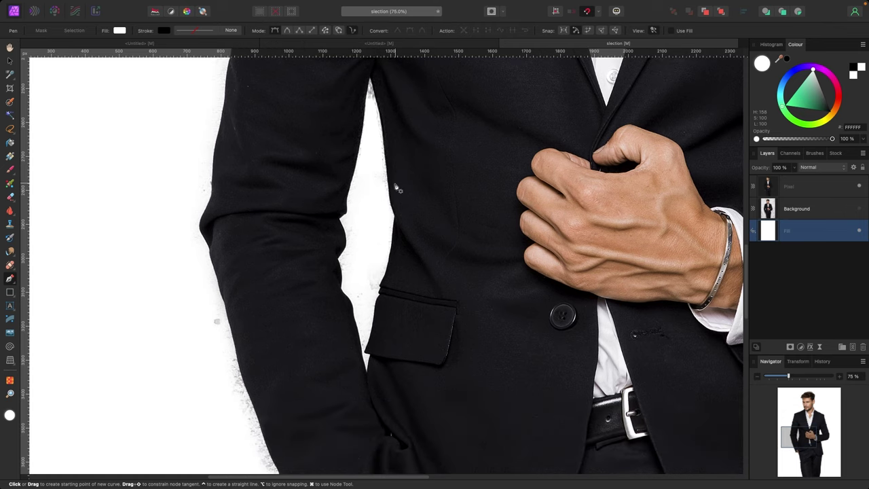
pyautogui.hscroll(2, 441, 194)
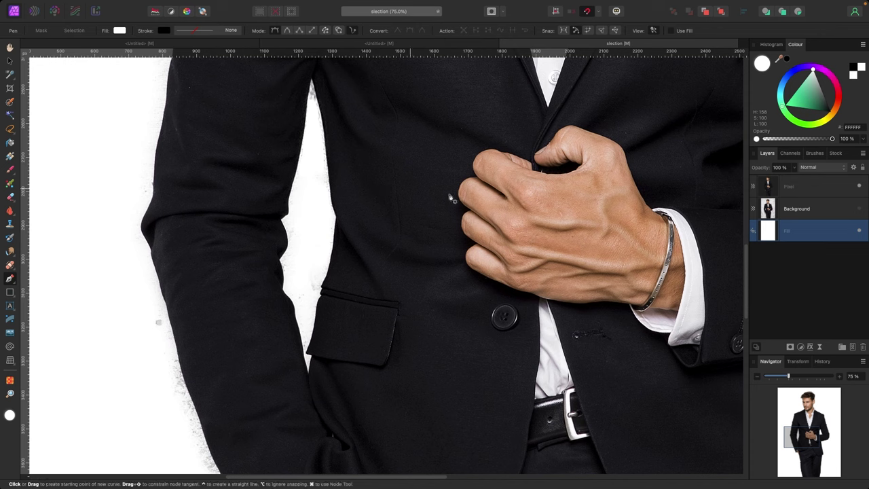
# Rename the cutout's pixel layer to "model".
pyautogui.click(799, 192)
pyautogui.doubleClick(798, 188)
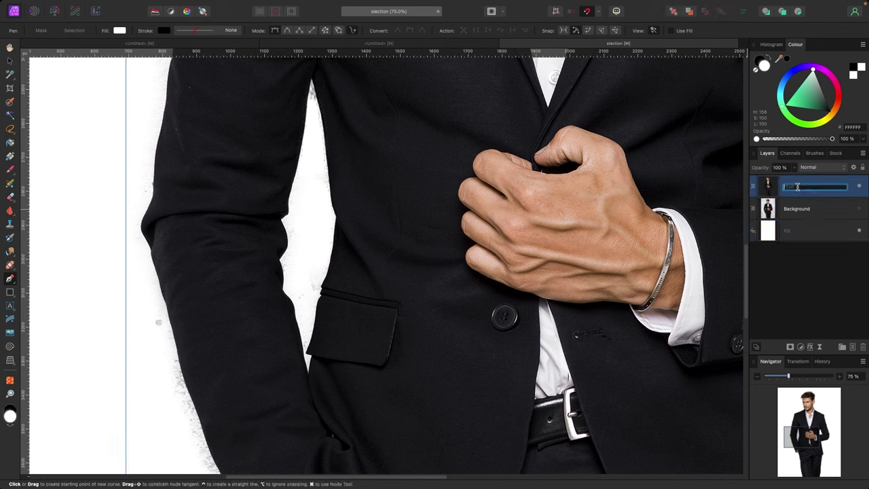
pyautogui.write('model')
pyautogui.click(9, 60)
pyautogui.press('Return')
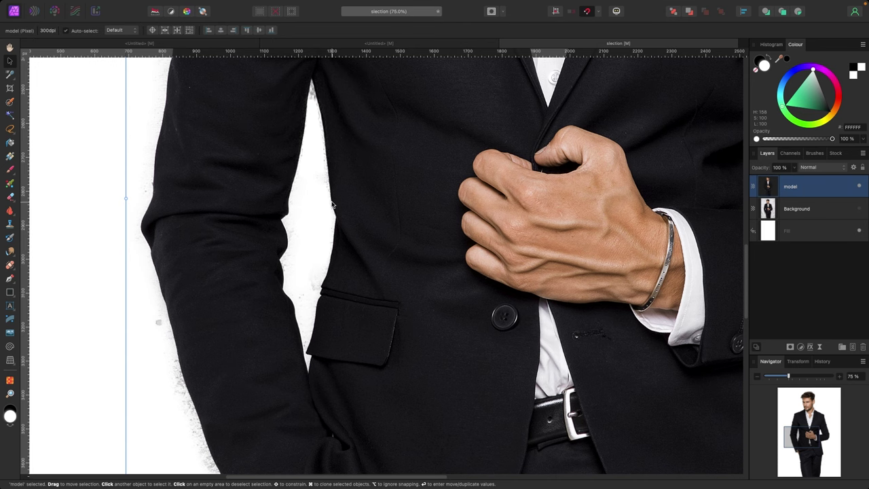
# Start a Pen path at the peak of the arm gap and trace the sleeve's inner edge down to the elbow crease.
pyautogui.press('p')
pyautogui.scroll(-1, 301, 223)
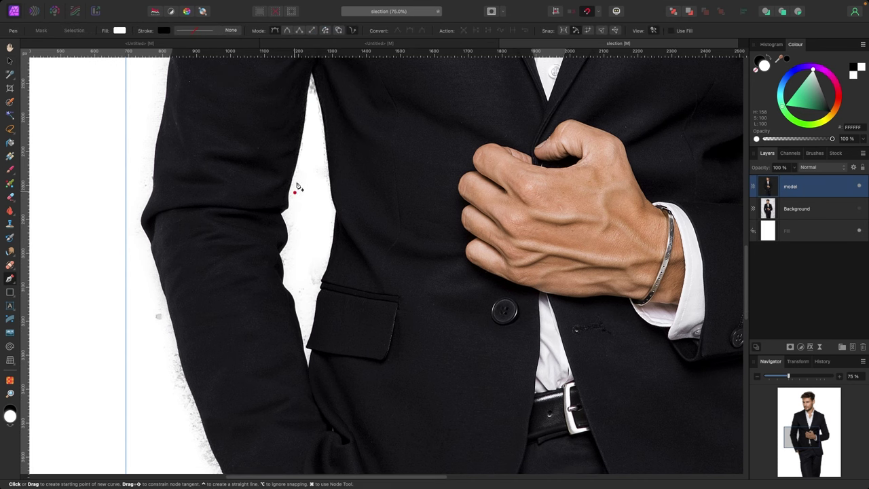
pyautogui.scroll(5, 260, 272)
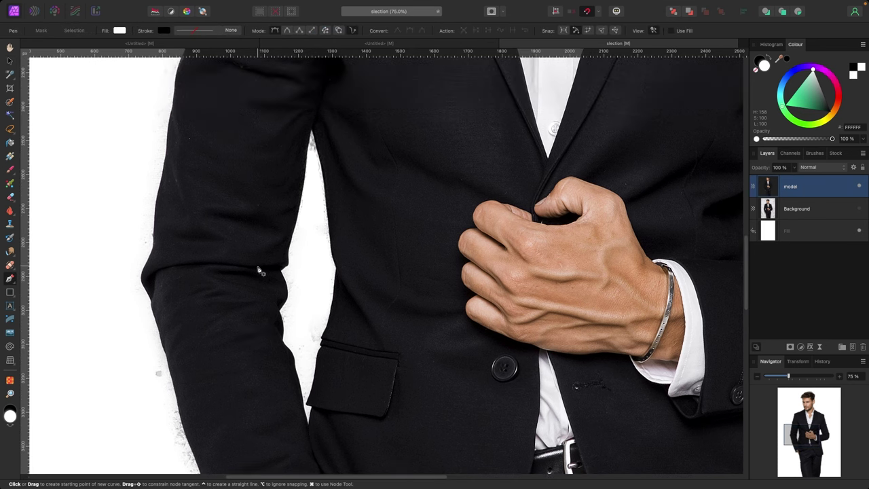
pyautogui.scroll(5, 258, 266)
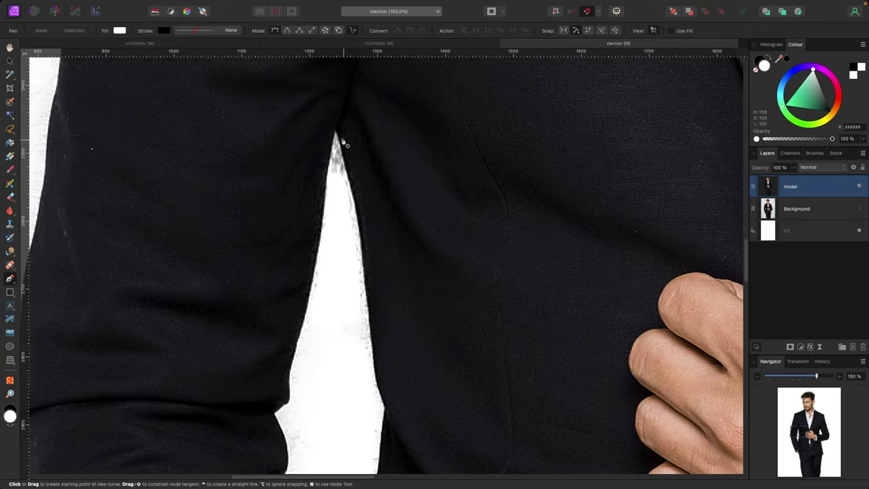
pyautogui.click(334, 133)
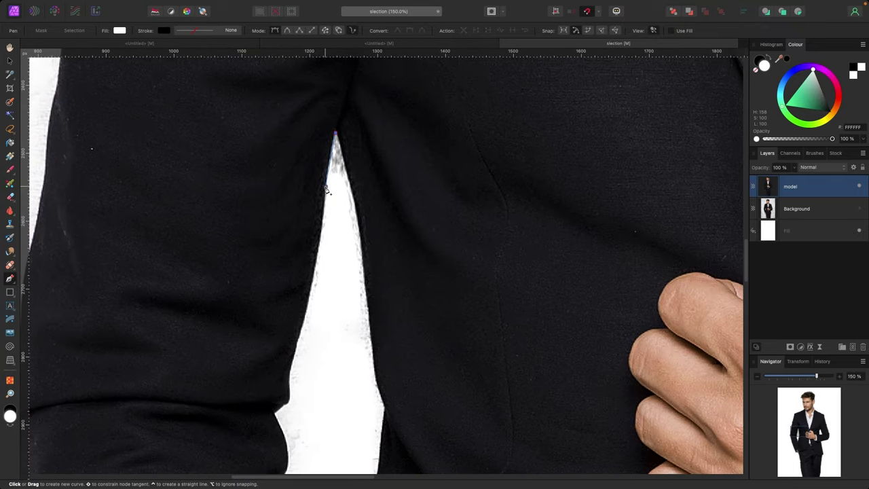
pyautogui.click(325, 197)
pyautogui.scroll(-4, 316, 253)
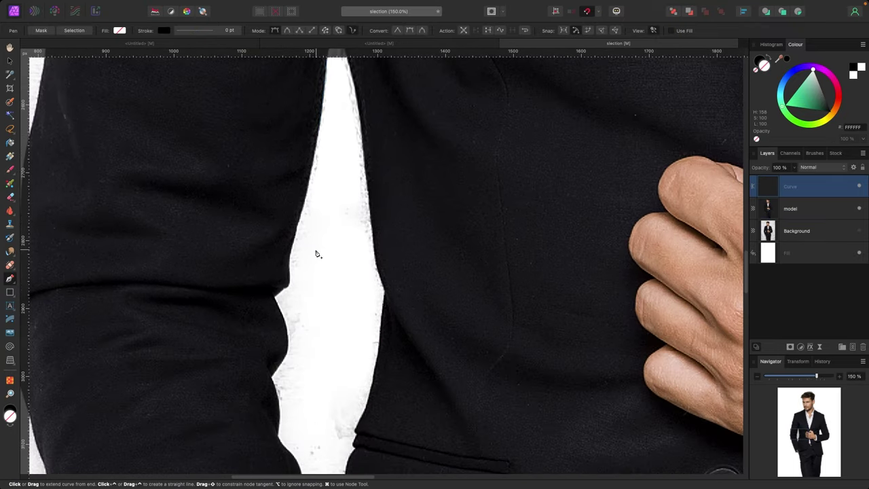
pyautogui.click(297, 224)
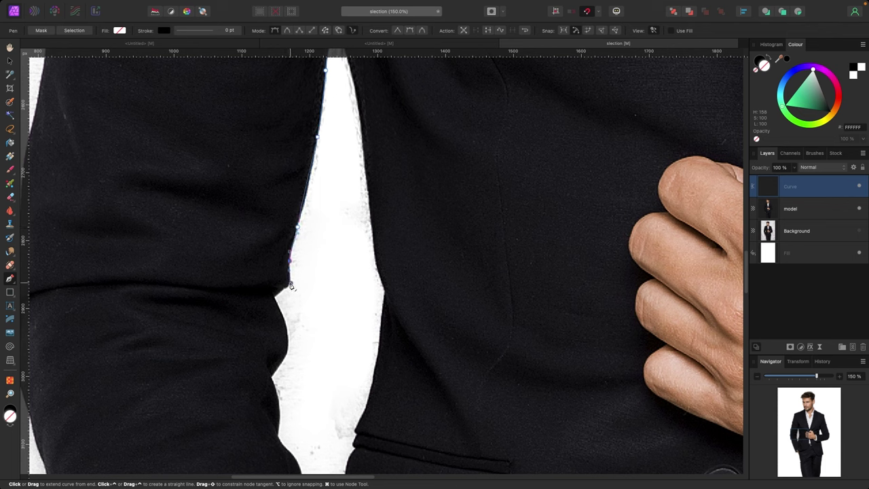
pyautogui.click(290, 285)
pyautogui.click(275, 295)
# Continue the path along the forearm sleeve's folds down to the lowest point of the arm gap.
pyautogui.scroll(-3, 285, 319)
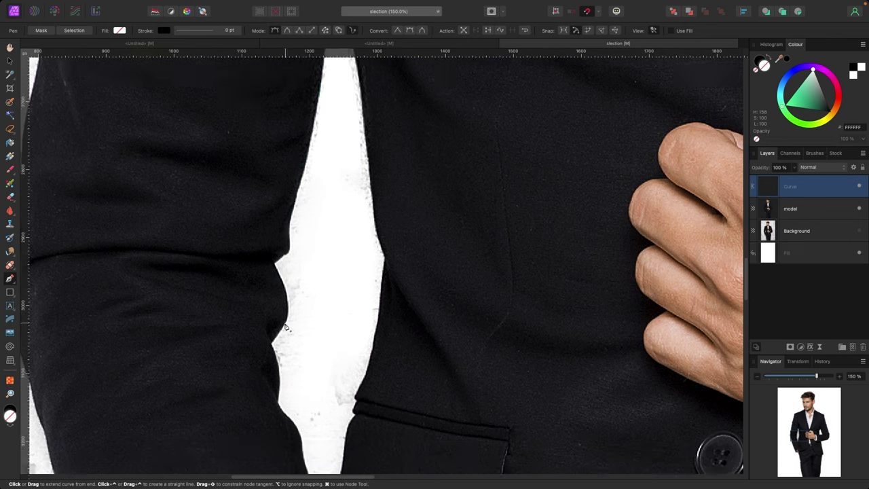
pyautogui.click(288, 283)
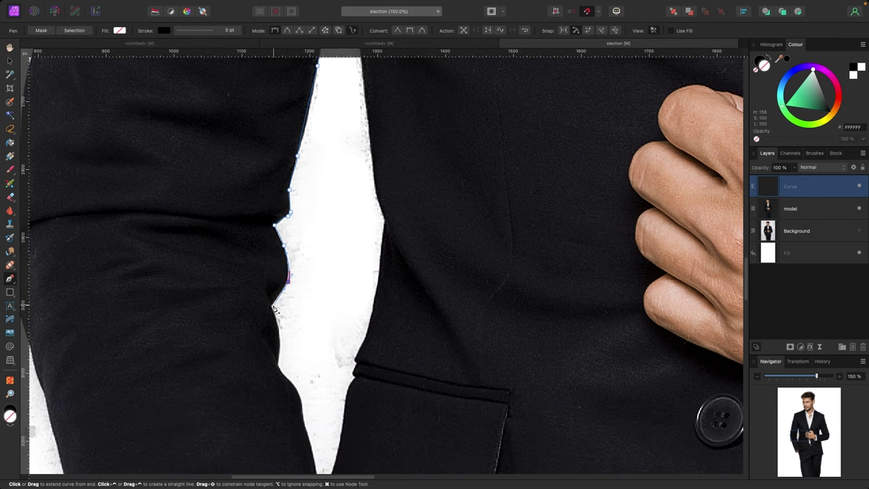
pyautogui.scroll(-3, 277, 319)
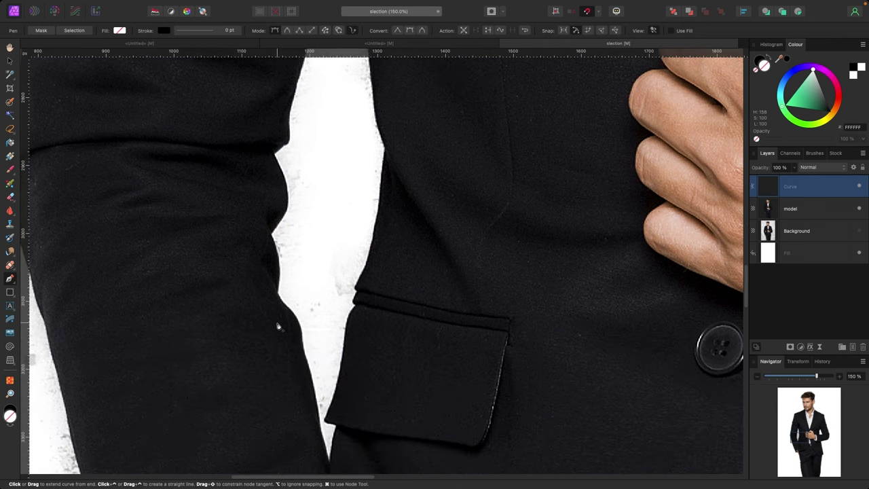
pyautogui.click(278, 296)
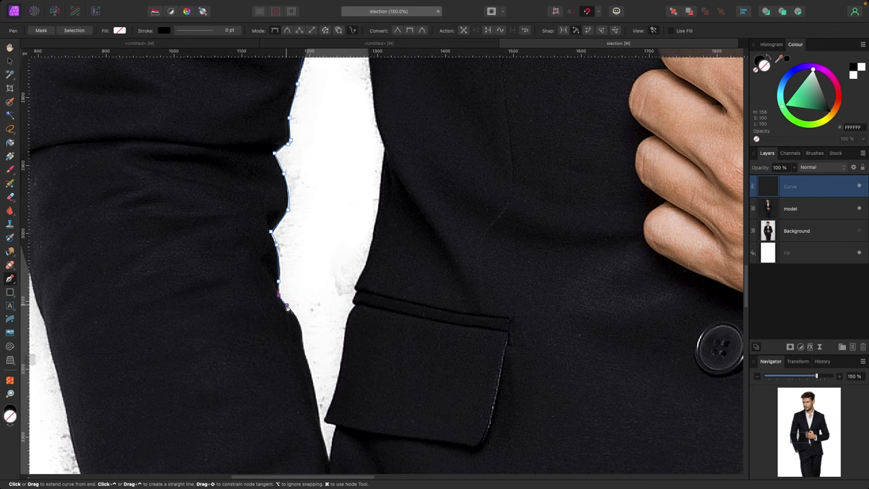
pyautogui.scroll(-3, 298, 316)
pyautogui.click(301, 253)
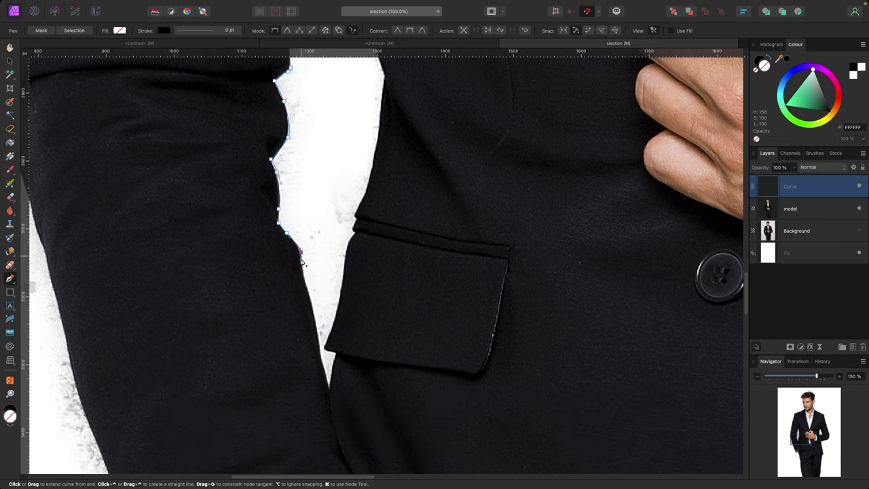
pyautogui.click(304, 277)
pyautogui.click(317, 341)
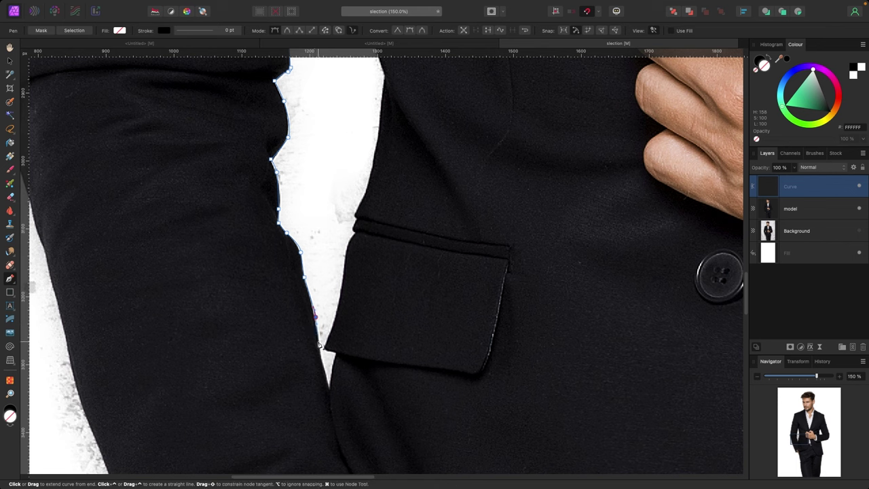
pyautogui.click(329, 382)
# Trace the path back up along the outer edge of the jacket's pocket flap.
pyautogui.click(335, 352)
pyautogui.scroll(1, 341, 289)
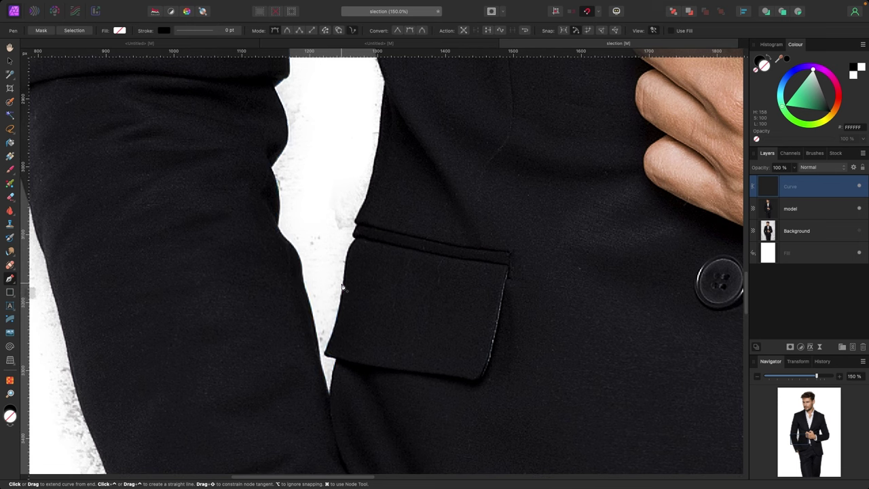
pyautogui.click(342, 275)
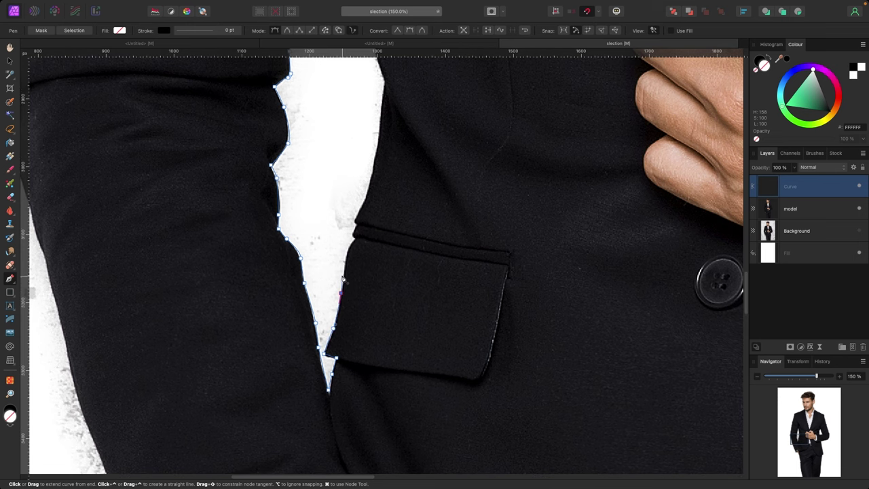
pyautogui.click(353, 240)
pyautogui.scroll(5, 351, 244)
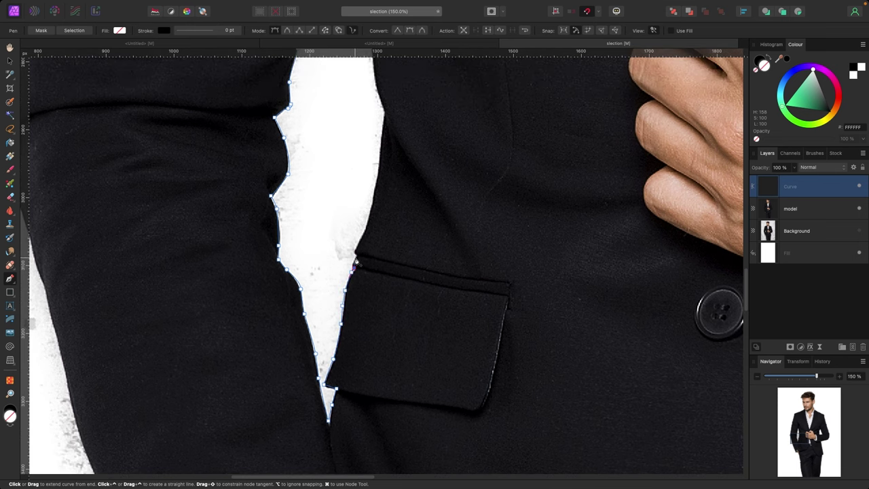
# Extend the path up the jacket's side from above the pocket flap, past the waist, towards the armpit.
pyautogui.scroll(8, 356, 261)
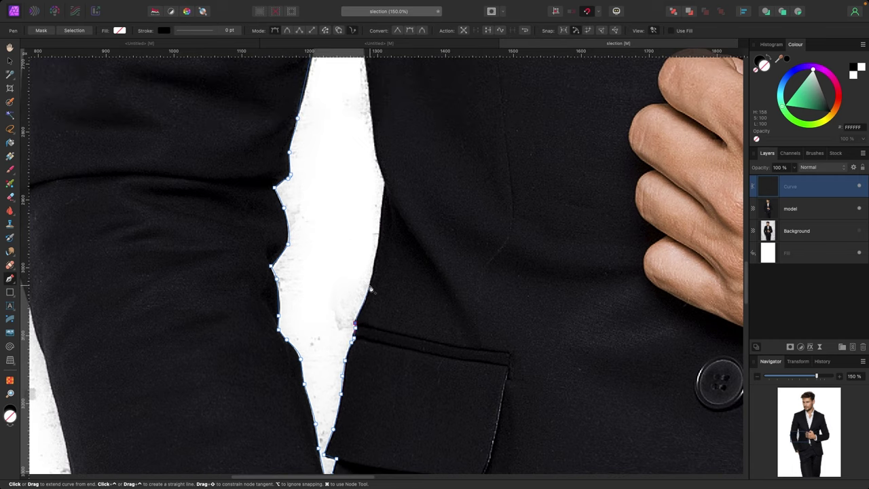
pyautogui.click(368, 287)
pyautogui.scroll(5, 373, 275)
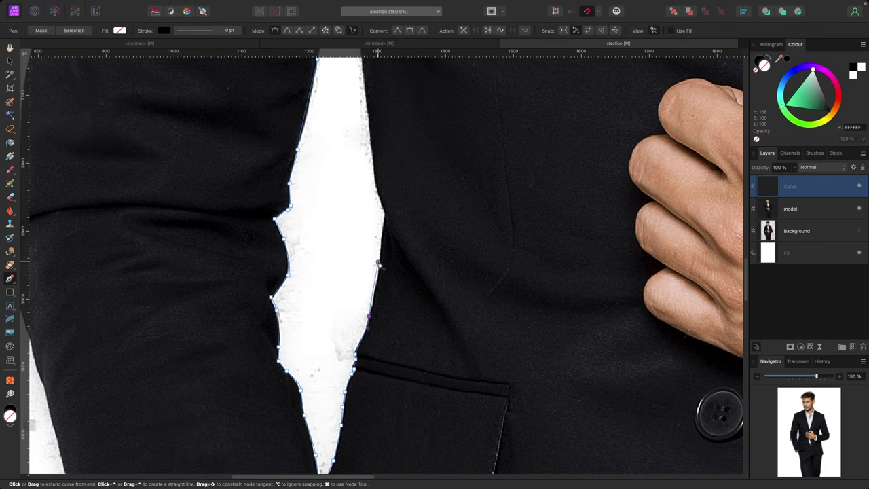
pyautogui.click(377, 265)
pyautogui.scroll(9, 382, 246)
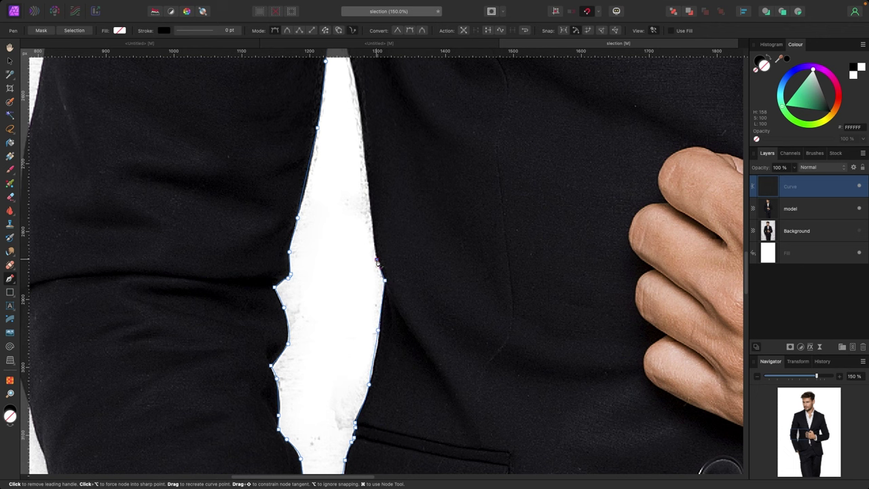
pyautogui.scroll(15, 377, 264)
pyautogui.click(367, 294)
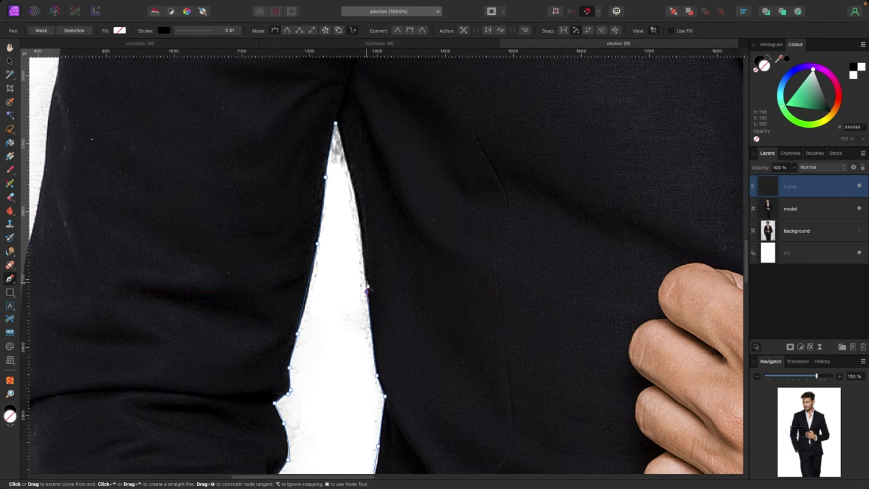
# Trace the last stretch of jacket edge and close the path at its starting node at the peak of the gap.
pyautogui.scroll(9, 362, 285)
pyautogui.click(358, 283)
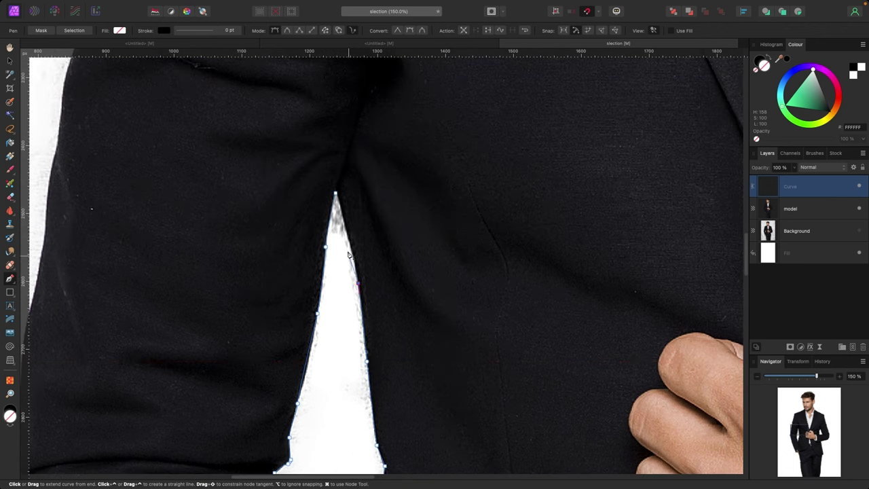
pyautogui.click(348, 239)
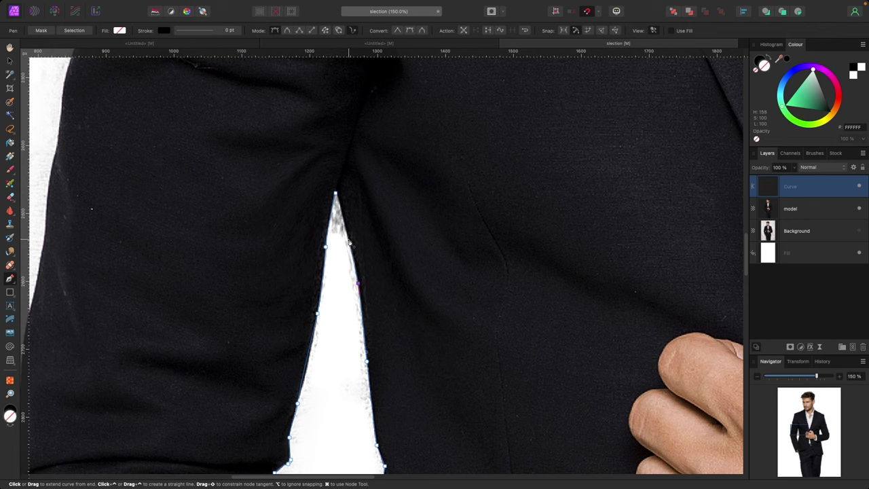
pyautogui.click(336, 194)
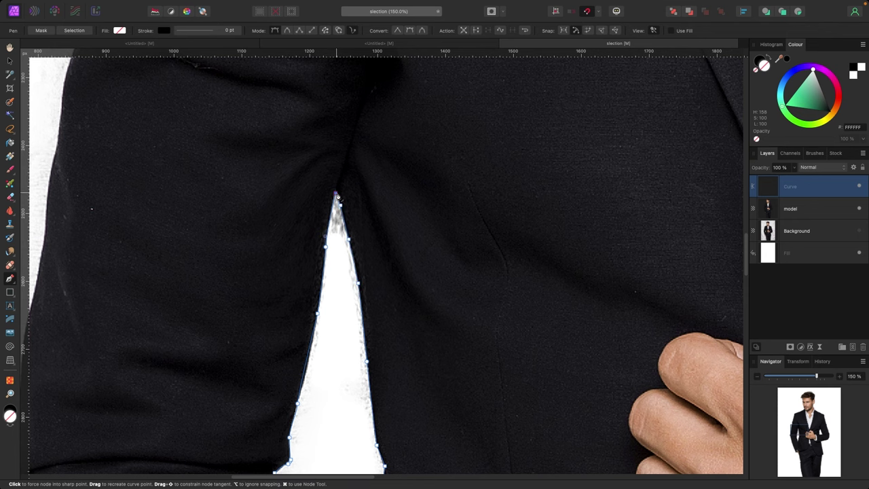
# Convert the closed path around the arm gap into a selection.
pyautogui.scroll(-6, 335, 195)
pyautogui.click(347, 323)
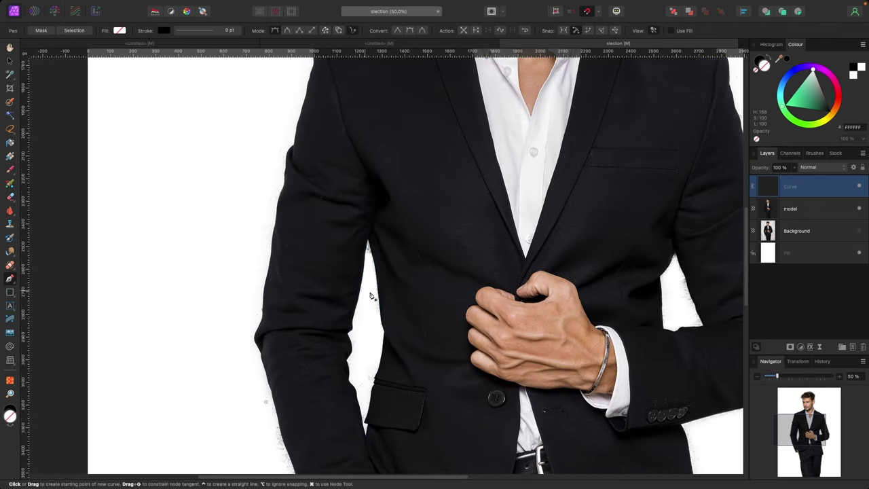
pyautogui.scroll(-1, 352, 339)
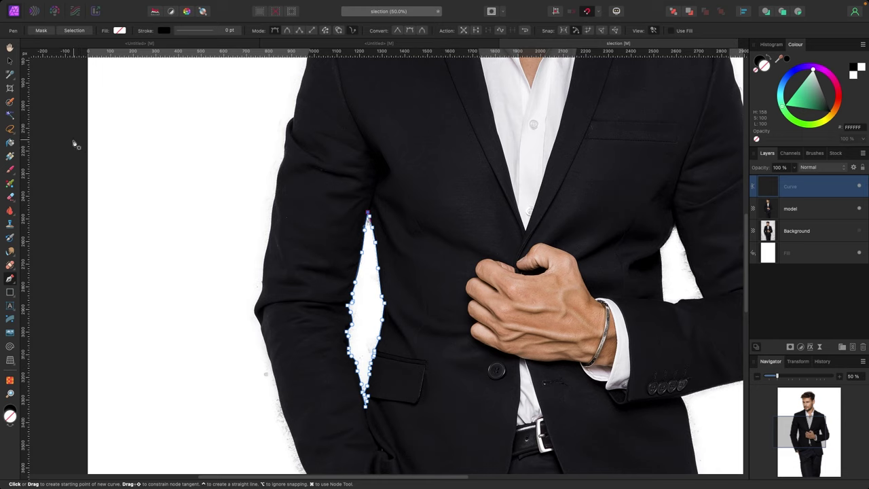
pyautogui.click(82, 31)
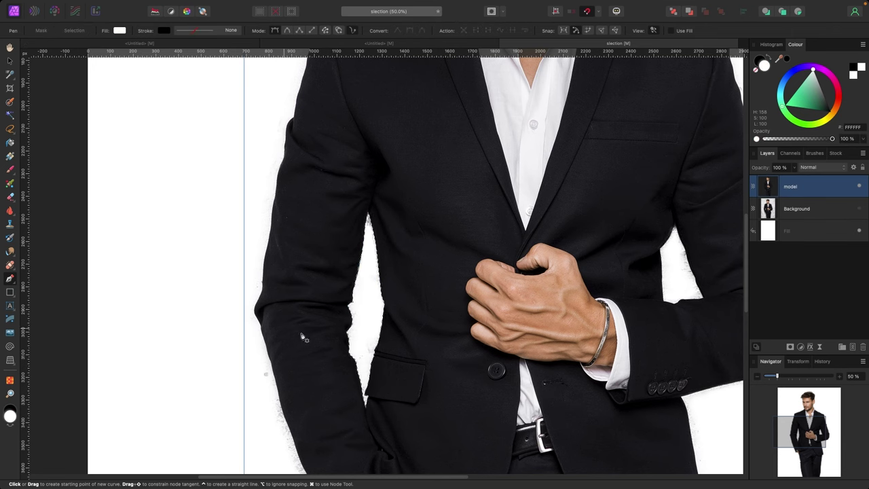
# Erase the leftover grey specks inside the selected arm gap on the model layer with the Erase Brush.
pyautogui.scroll(4, 297, 290)
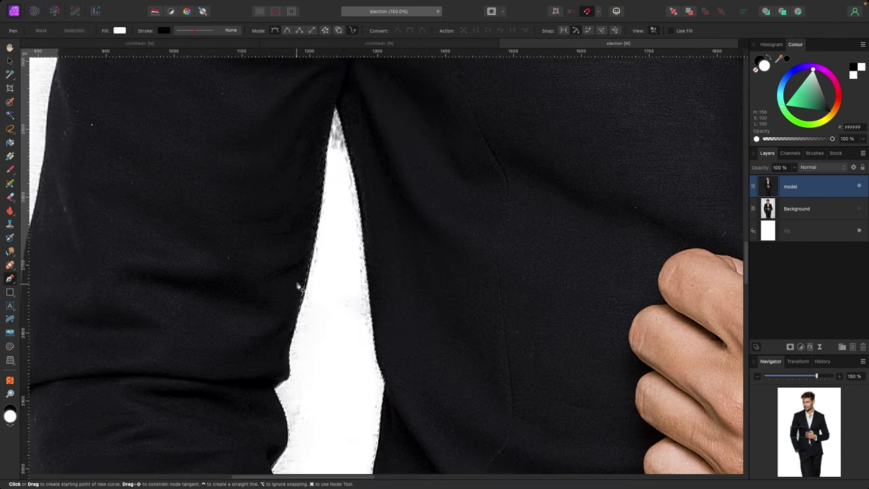
pyautogui.scroll(-3, 227, 287)
pyautogui.scroll(3, 227, 264)
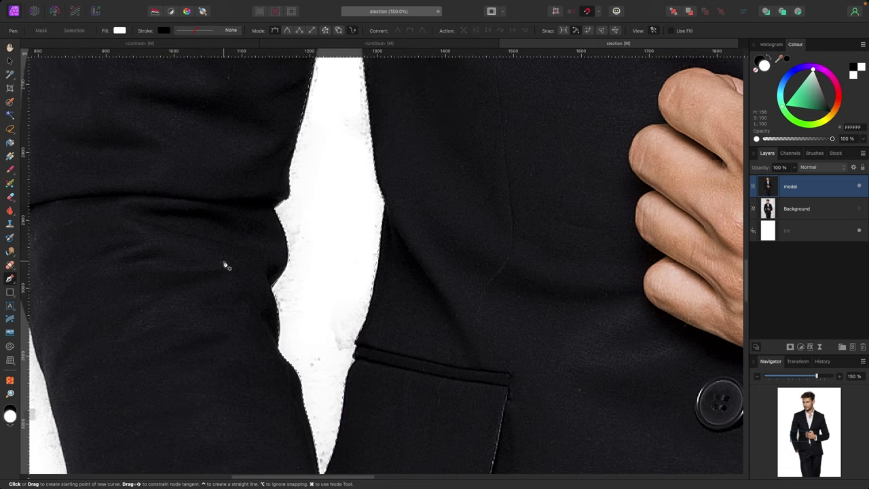
pyautogui.scroll(-2, 226, 265)
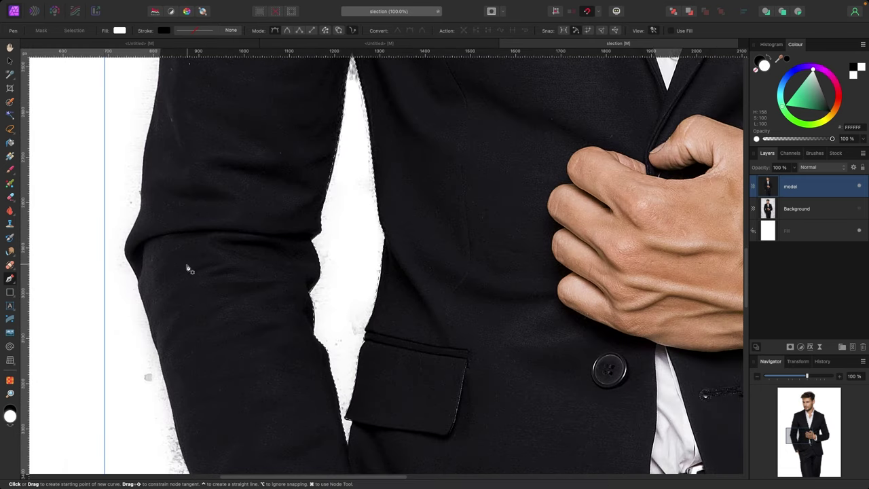
pyautogui.click(11, 198)
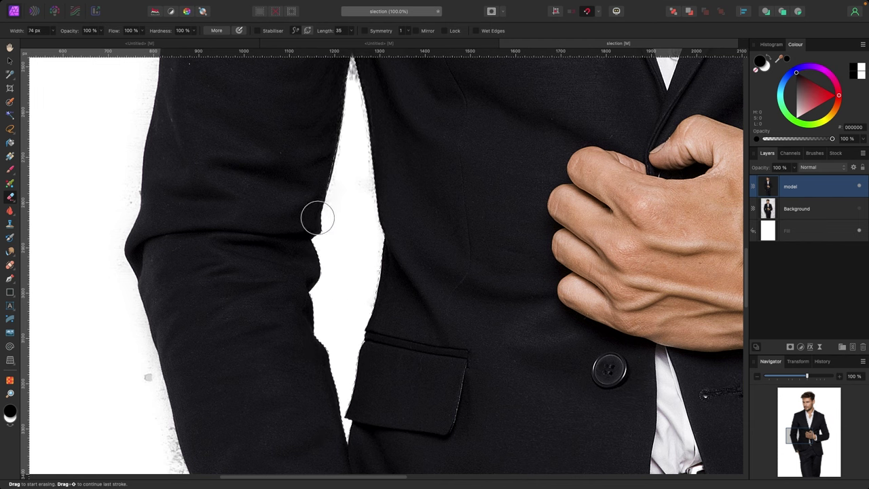
pyautogui.press('super+z')
pyautogui.scroll(3, 369, 330)
pyautogui.scroll(-2, 358, 306)
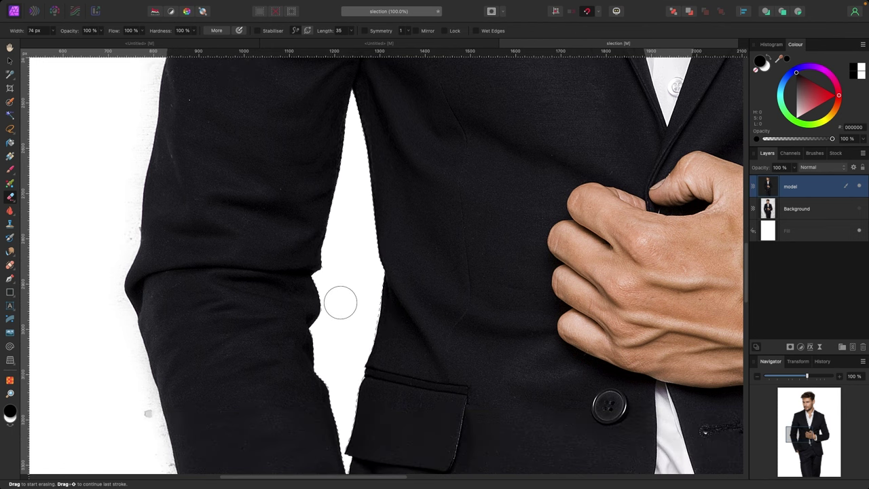